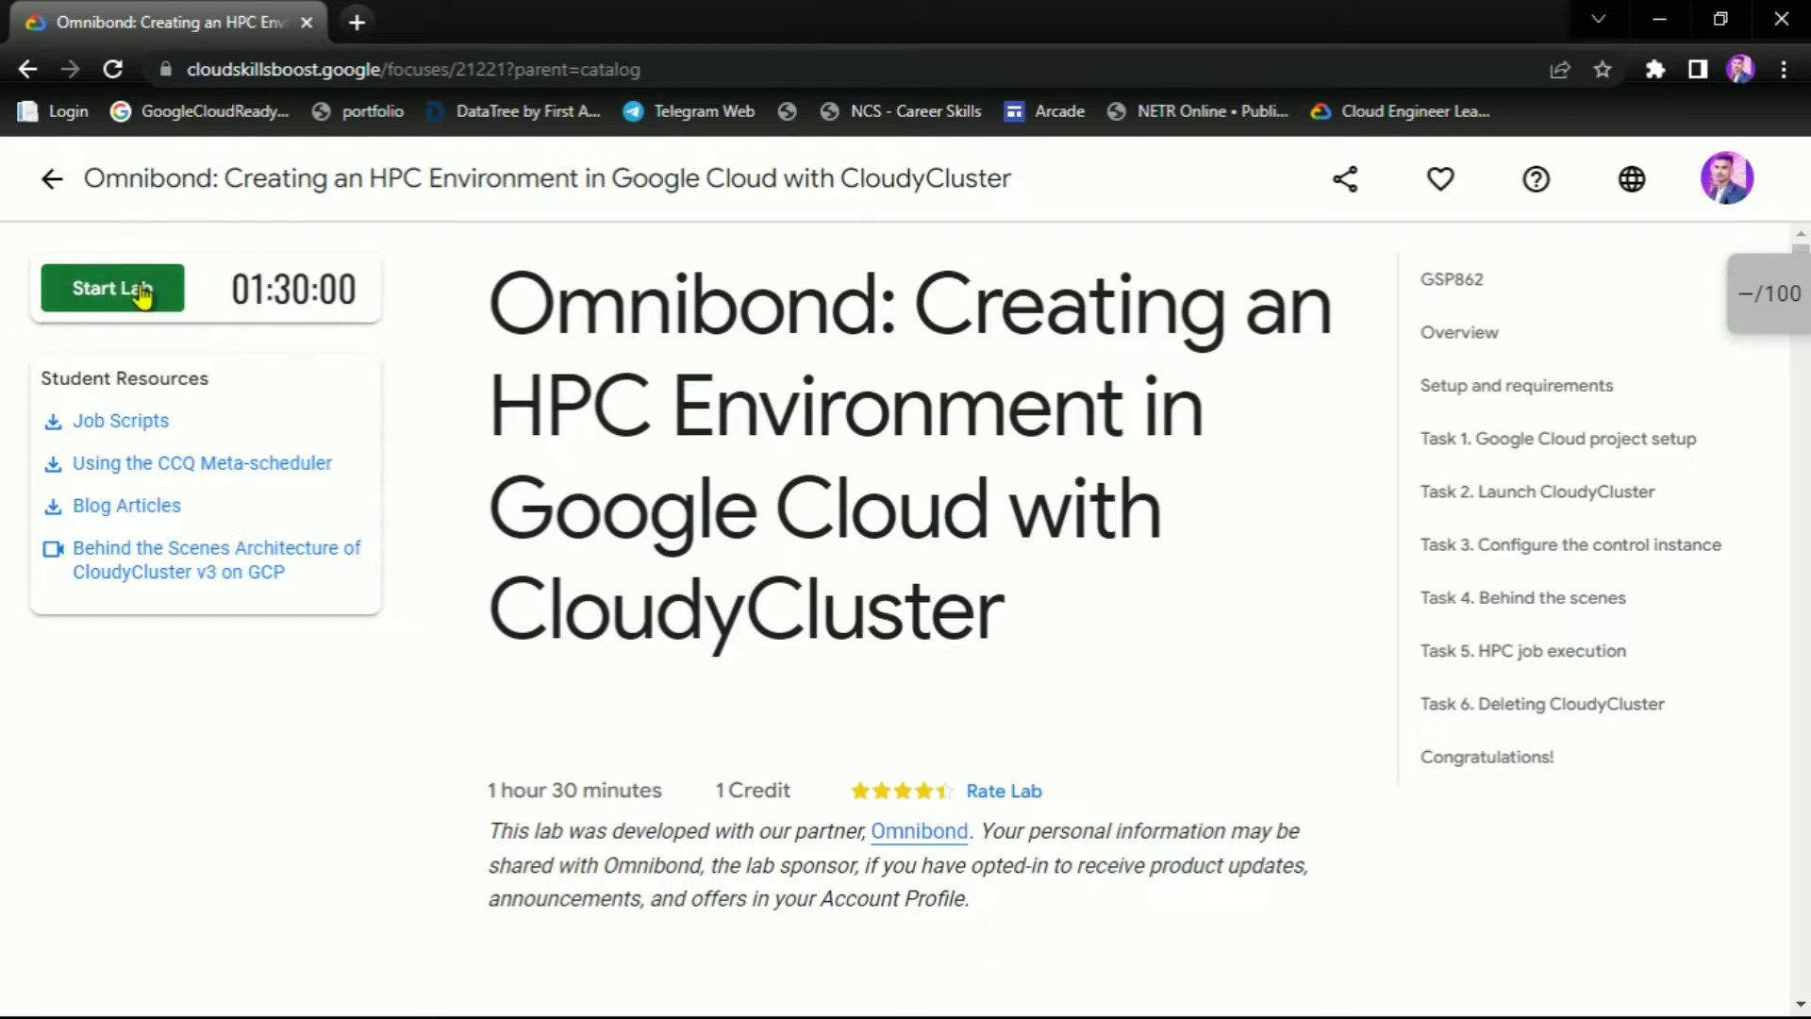
# Start the lab and pass the first round of the bus-image reCAPTCHA
pyautogui.click(141, 295)
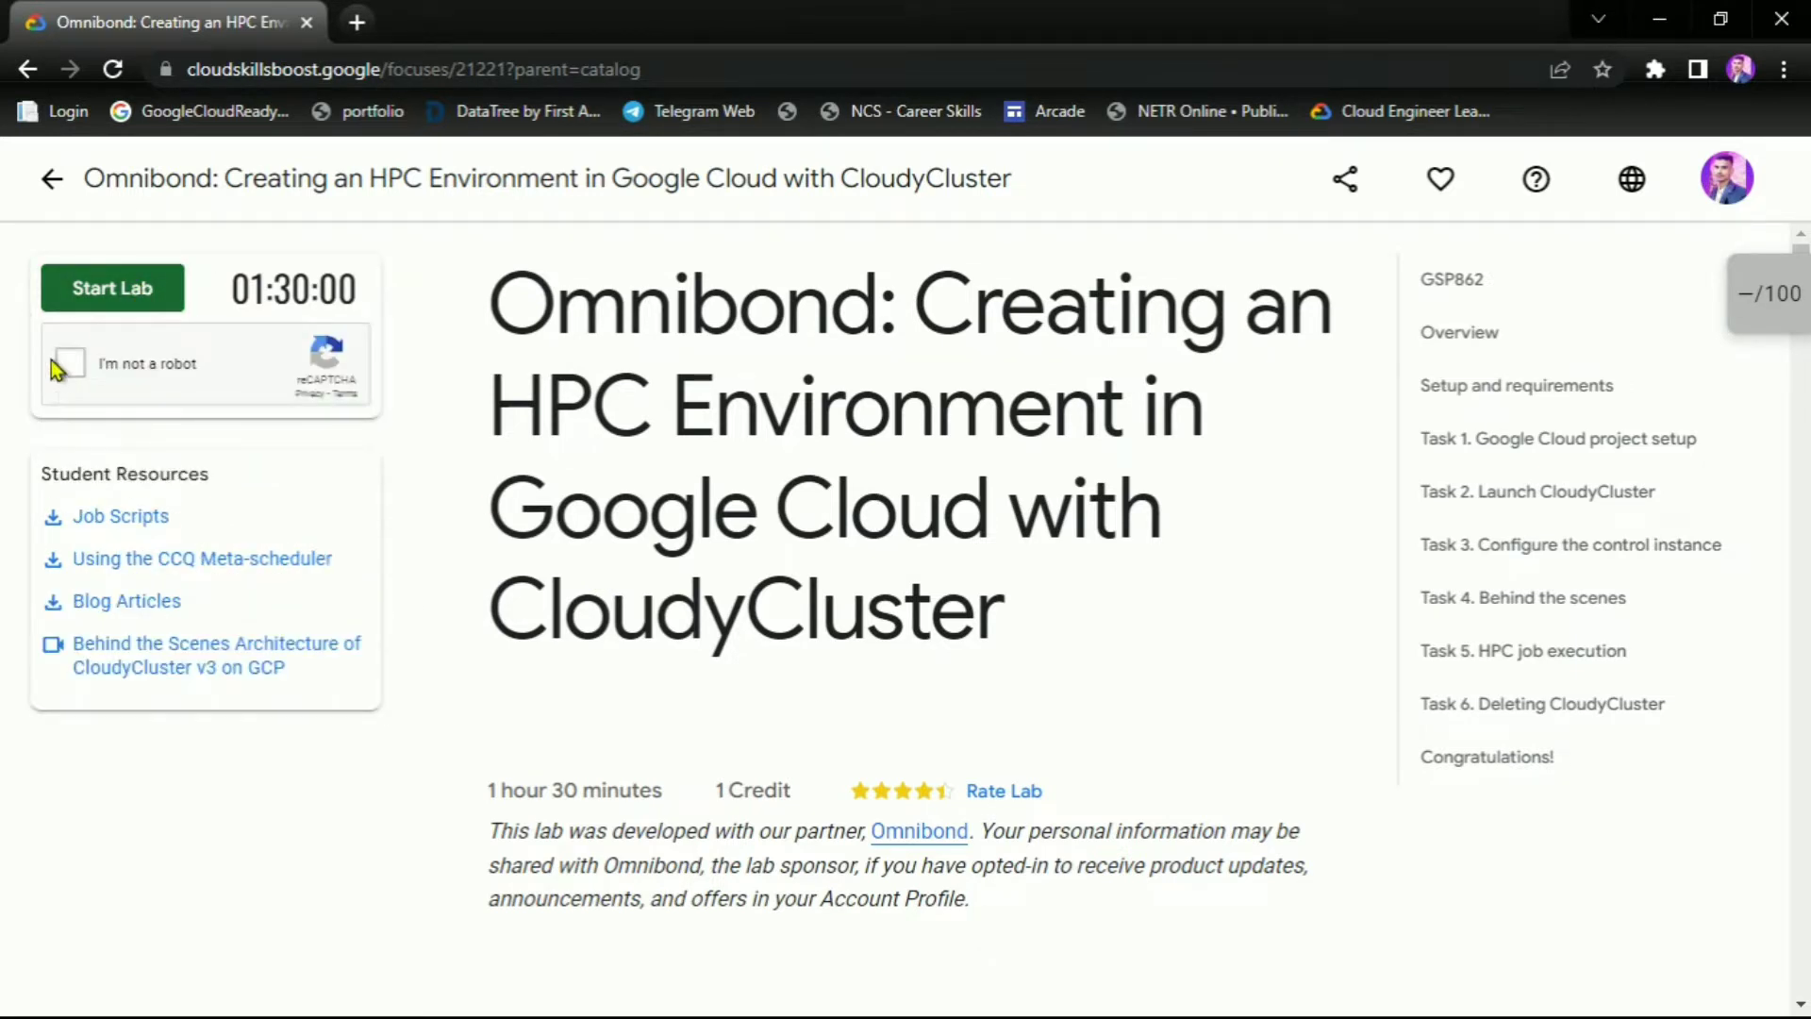
pyautogui.click(82, 363)
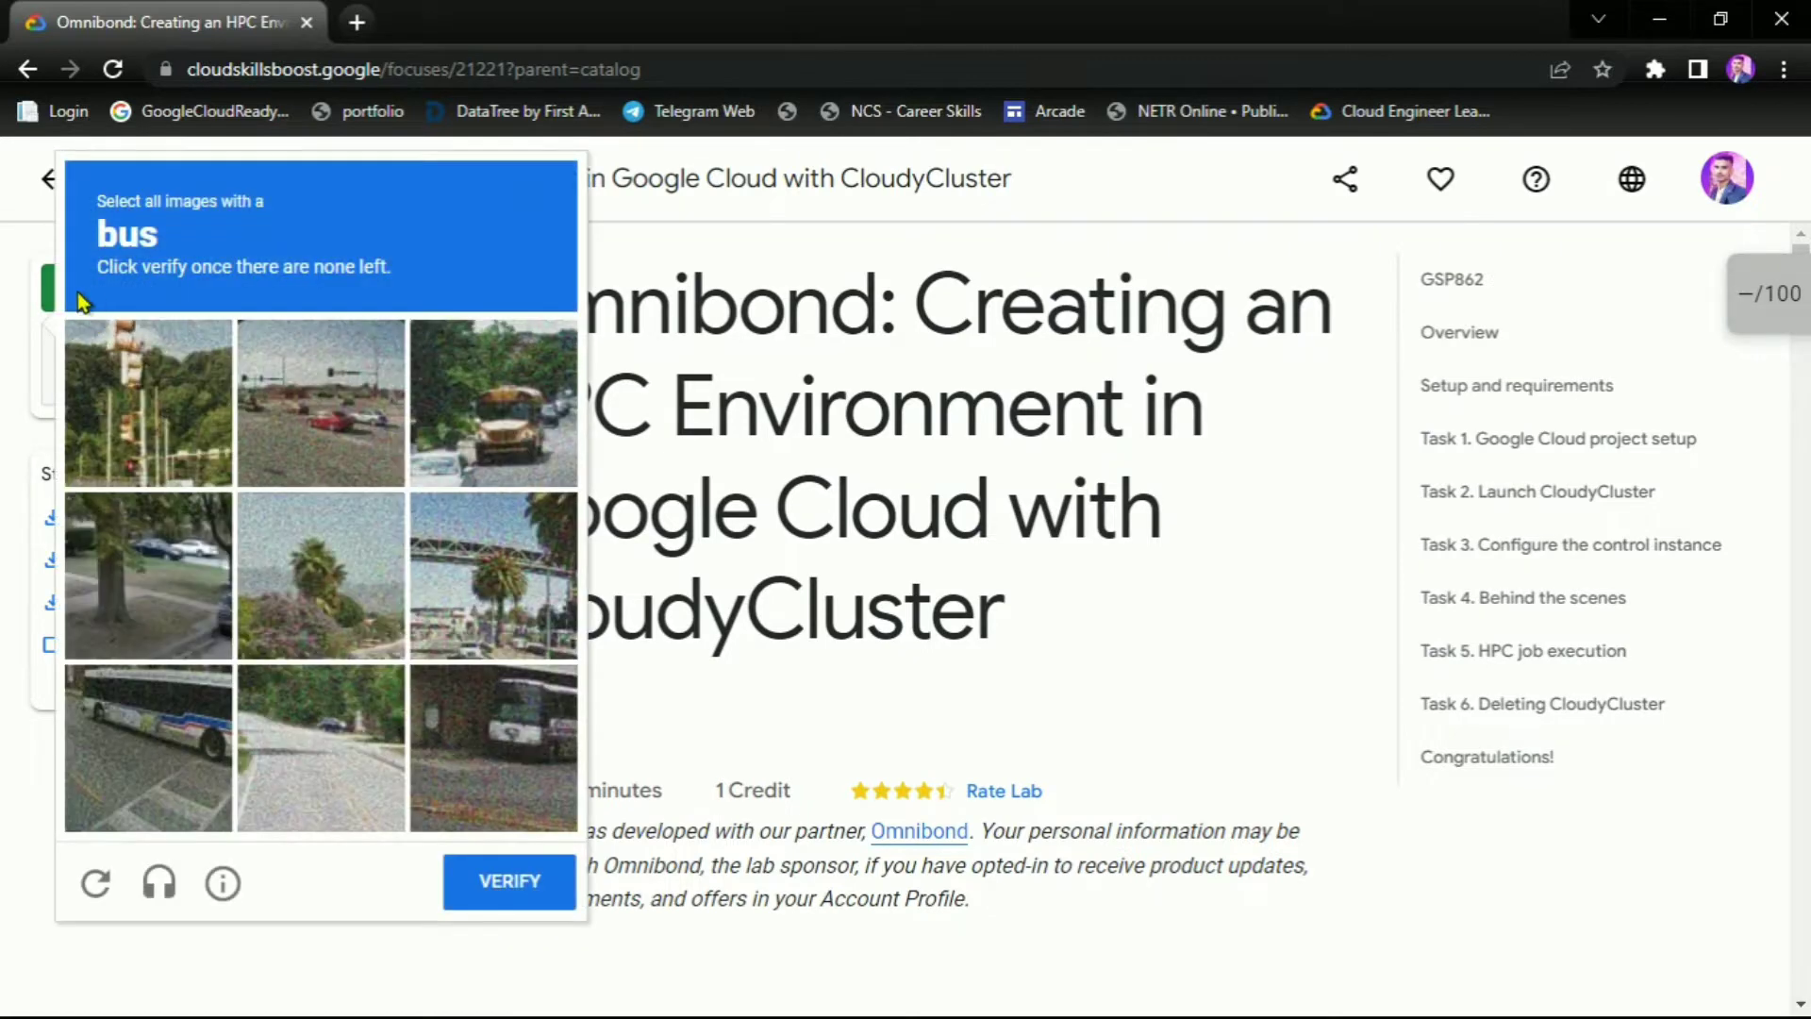
pyautogui.click(492, 394)
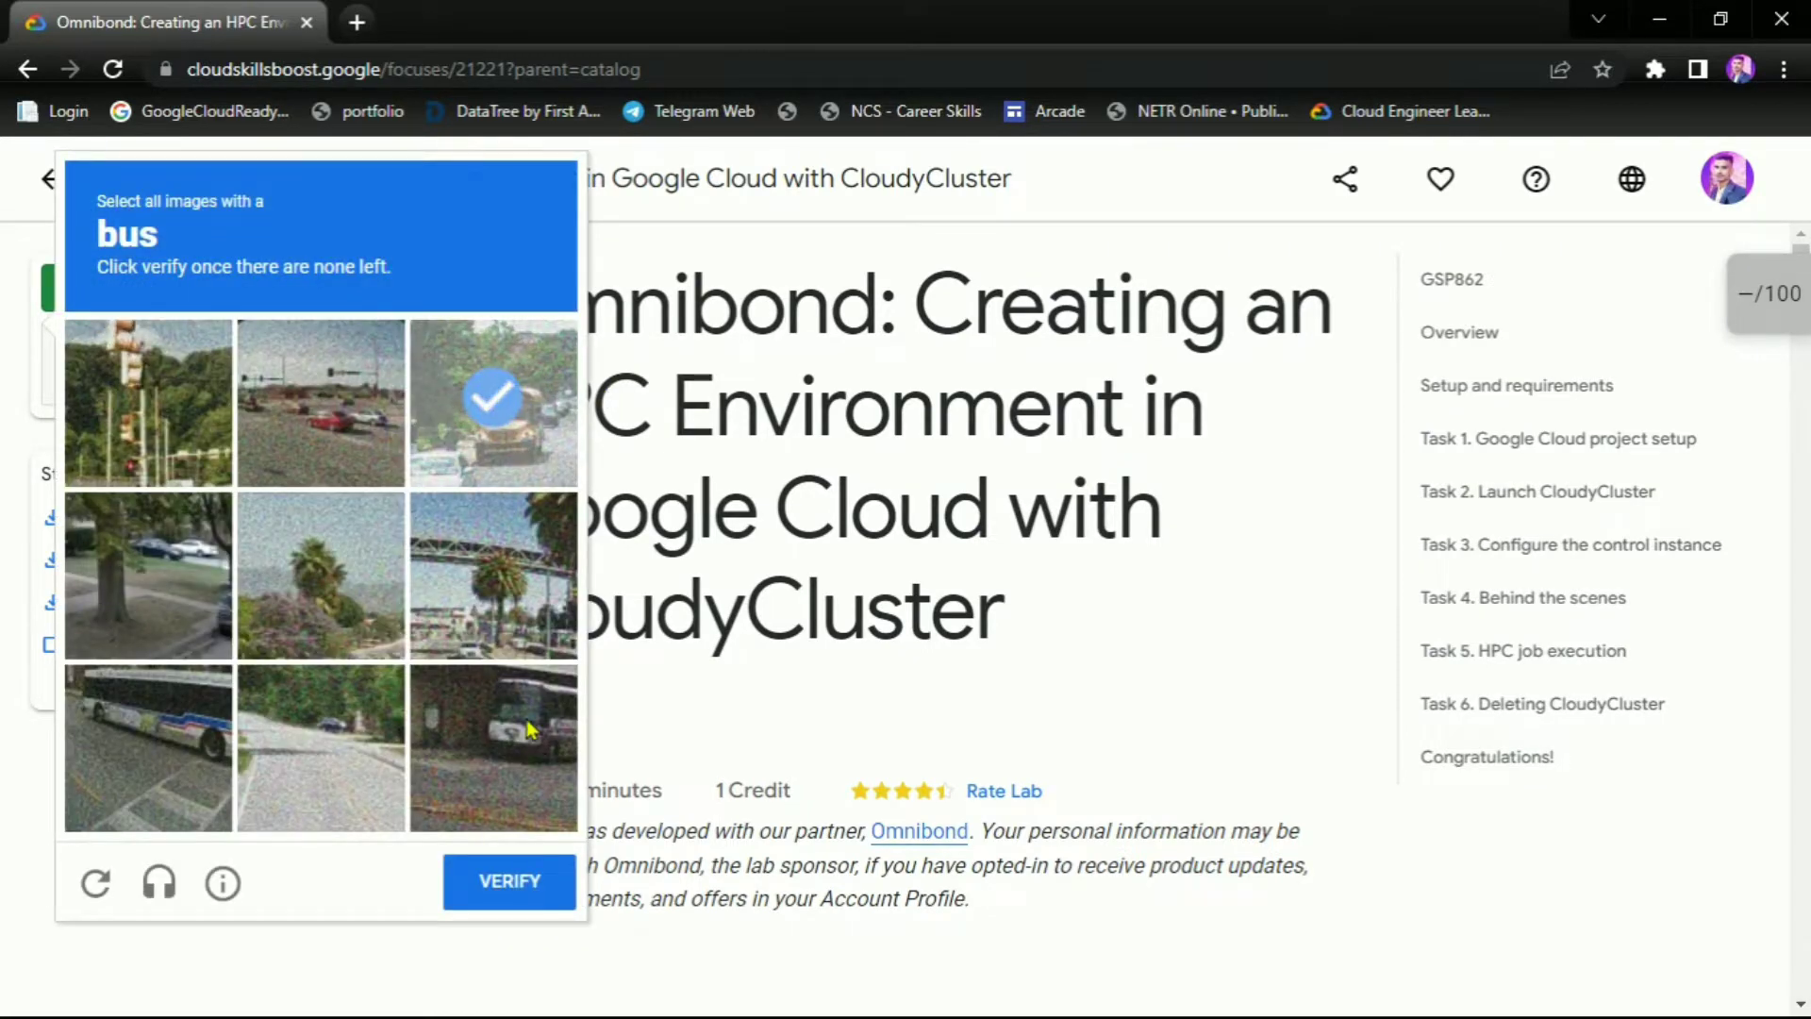
pyautogui.click(495, 744)
pyautogui.click(118, 741)
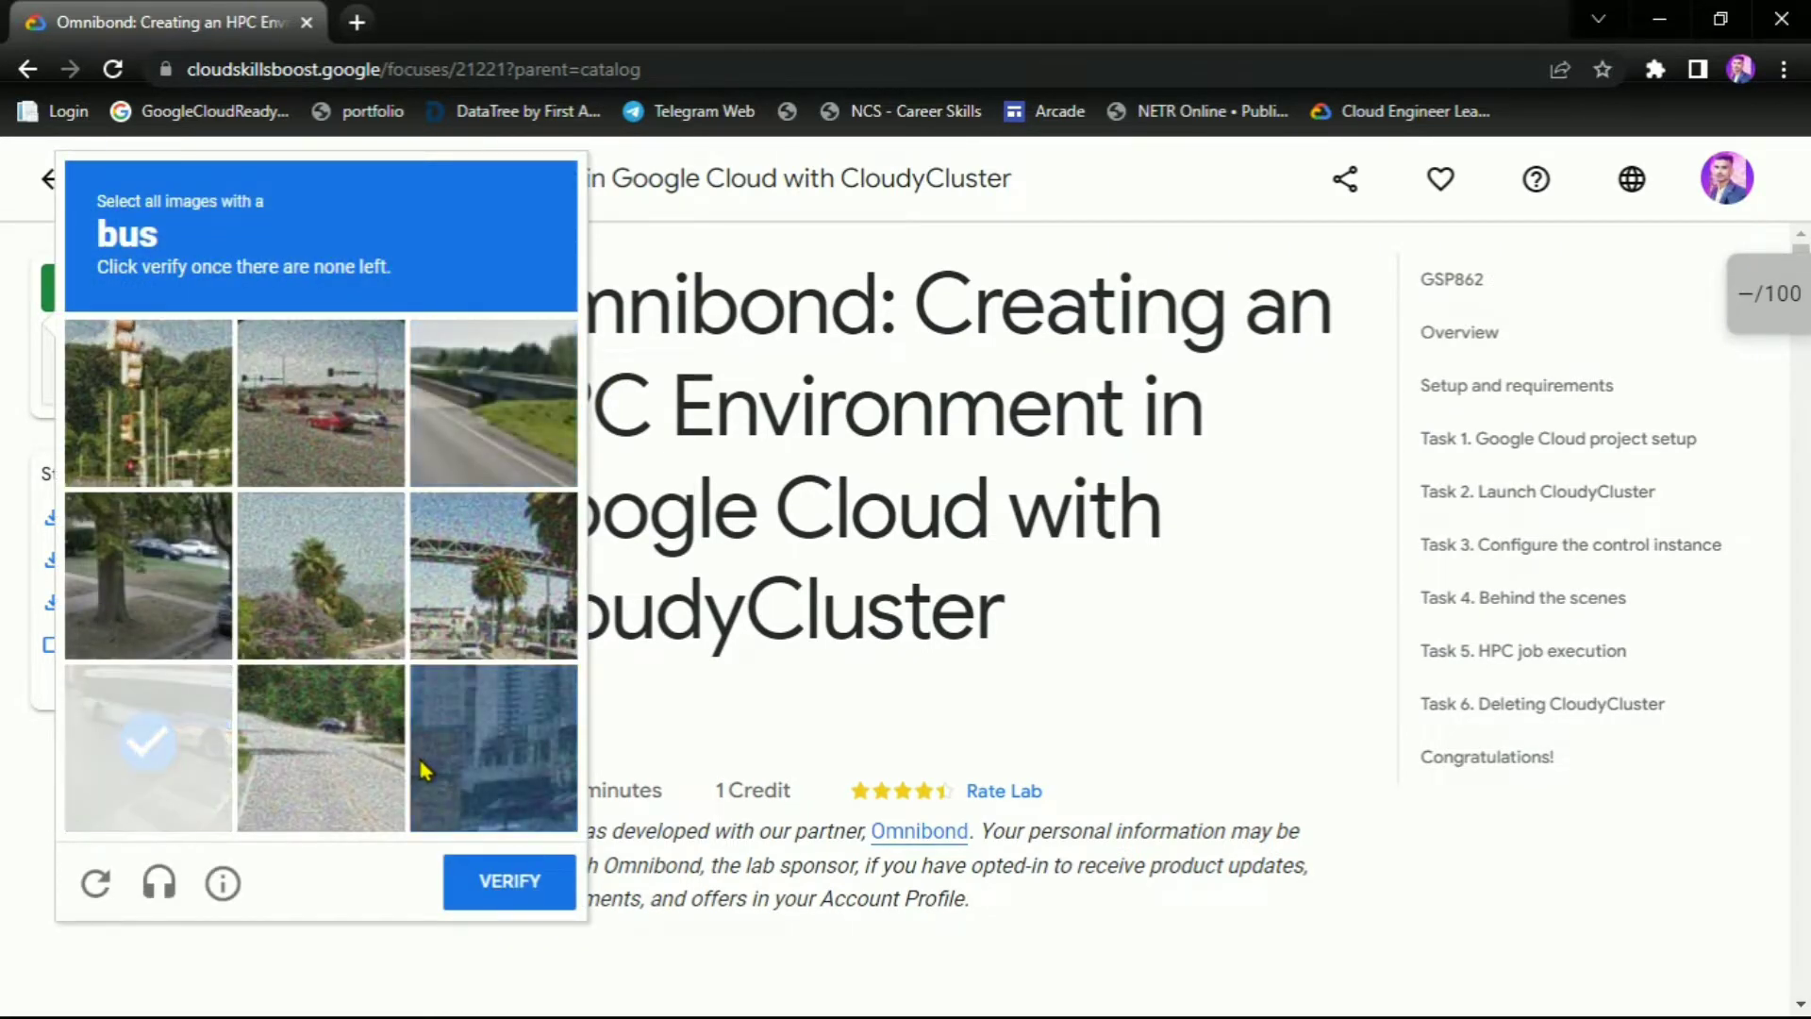
pyautogui.click(188, 786)
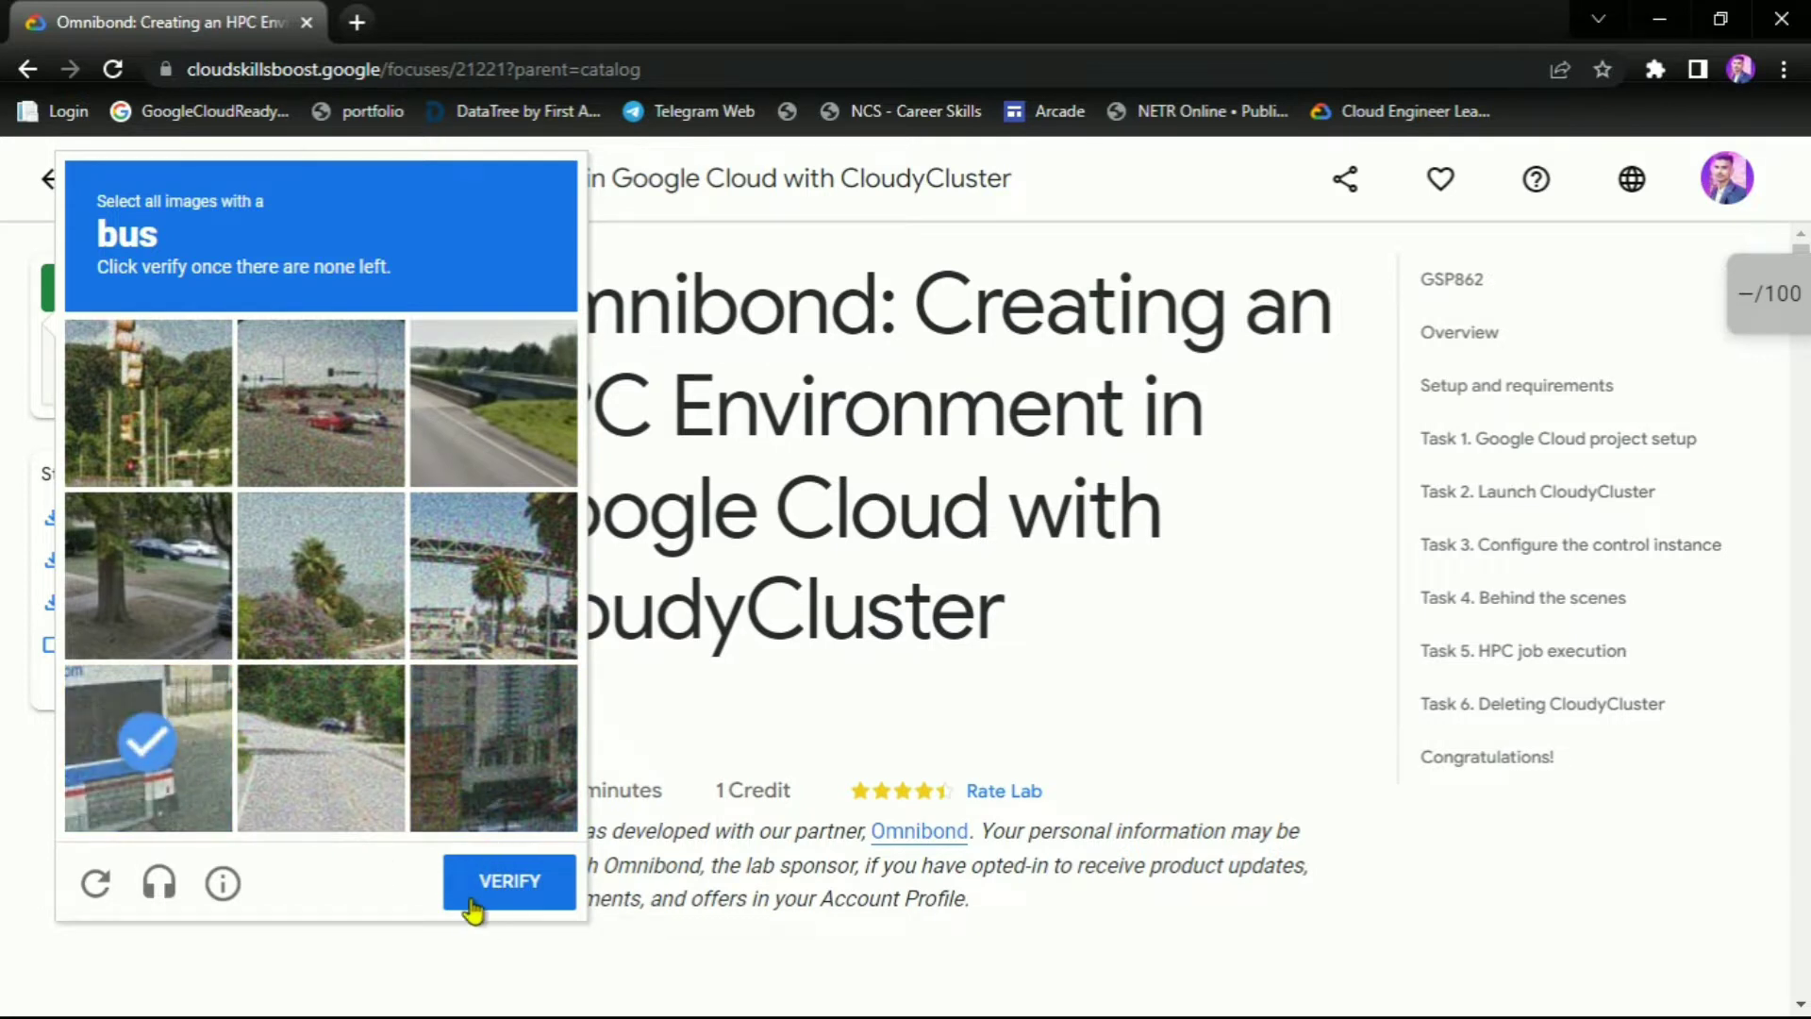
pyautogui.click(500, 896)
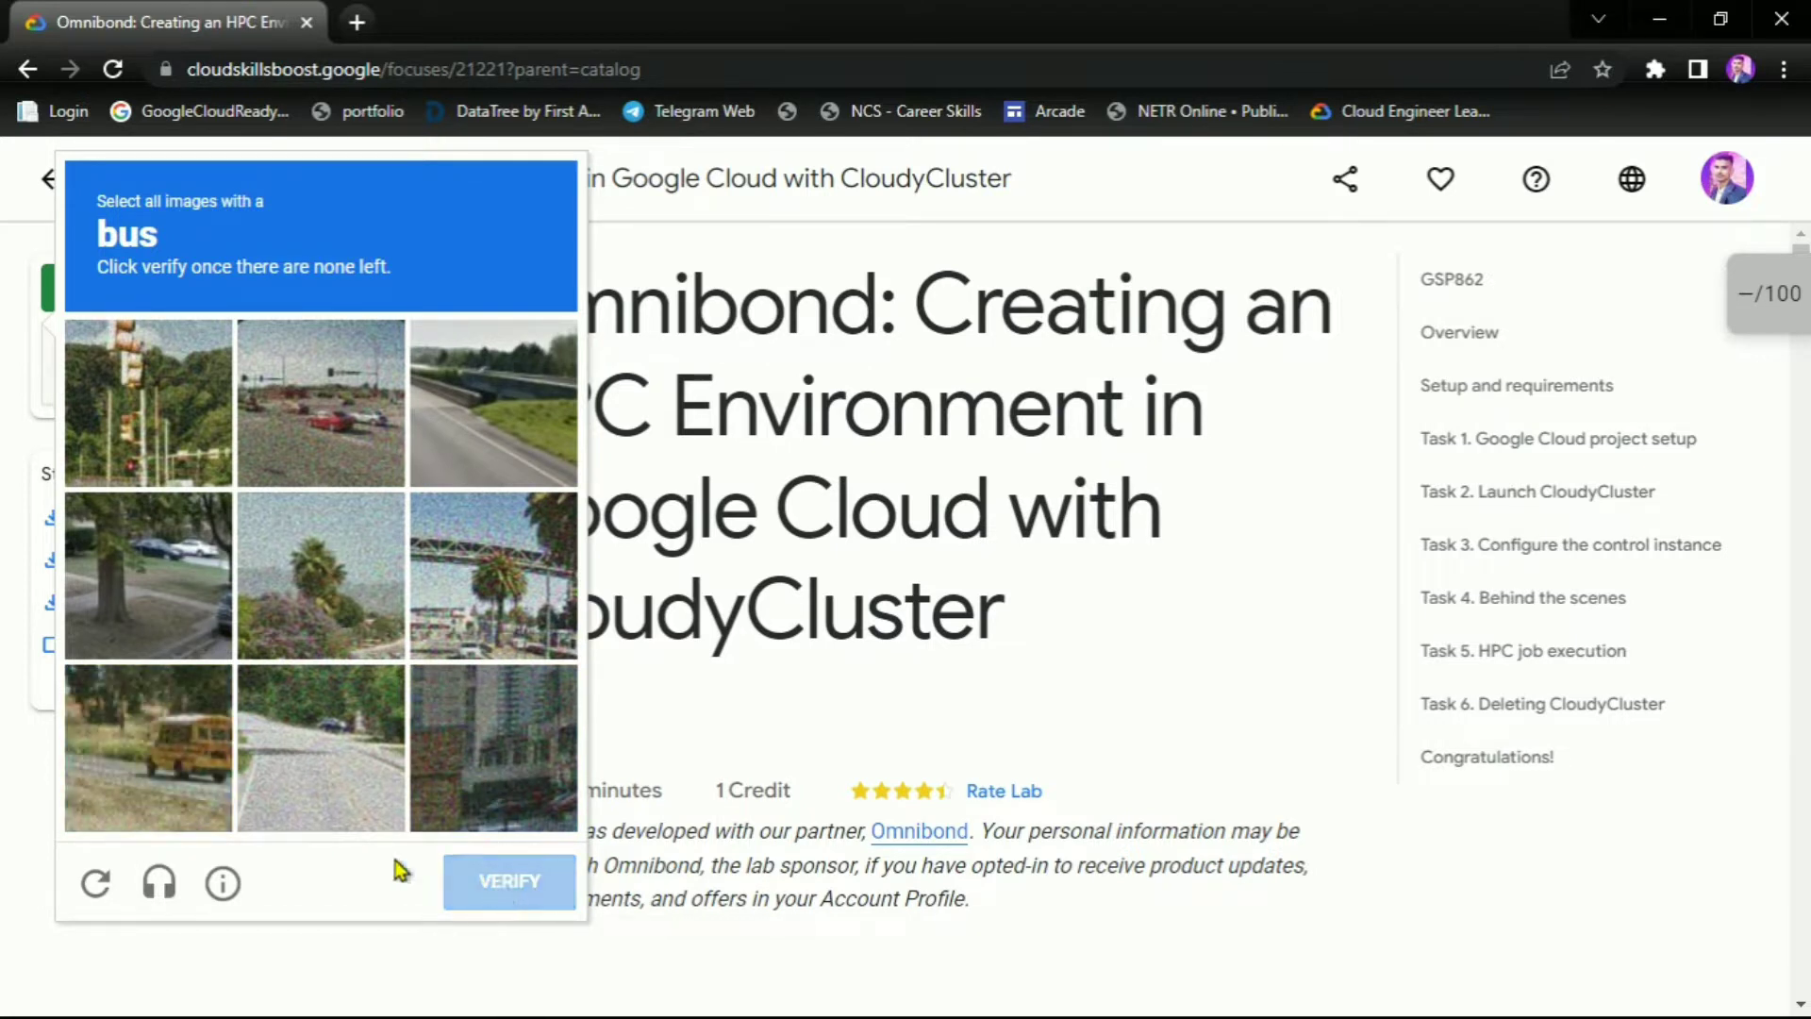
# Complete the second bus-image challenge and launch the lab with 1 credit
pyautogui.click(545, 421)
pyautogui.click(493, 571)
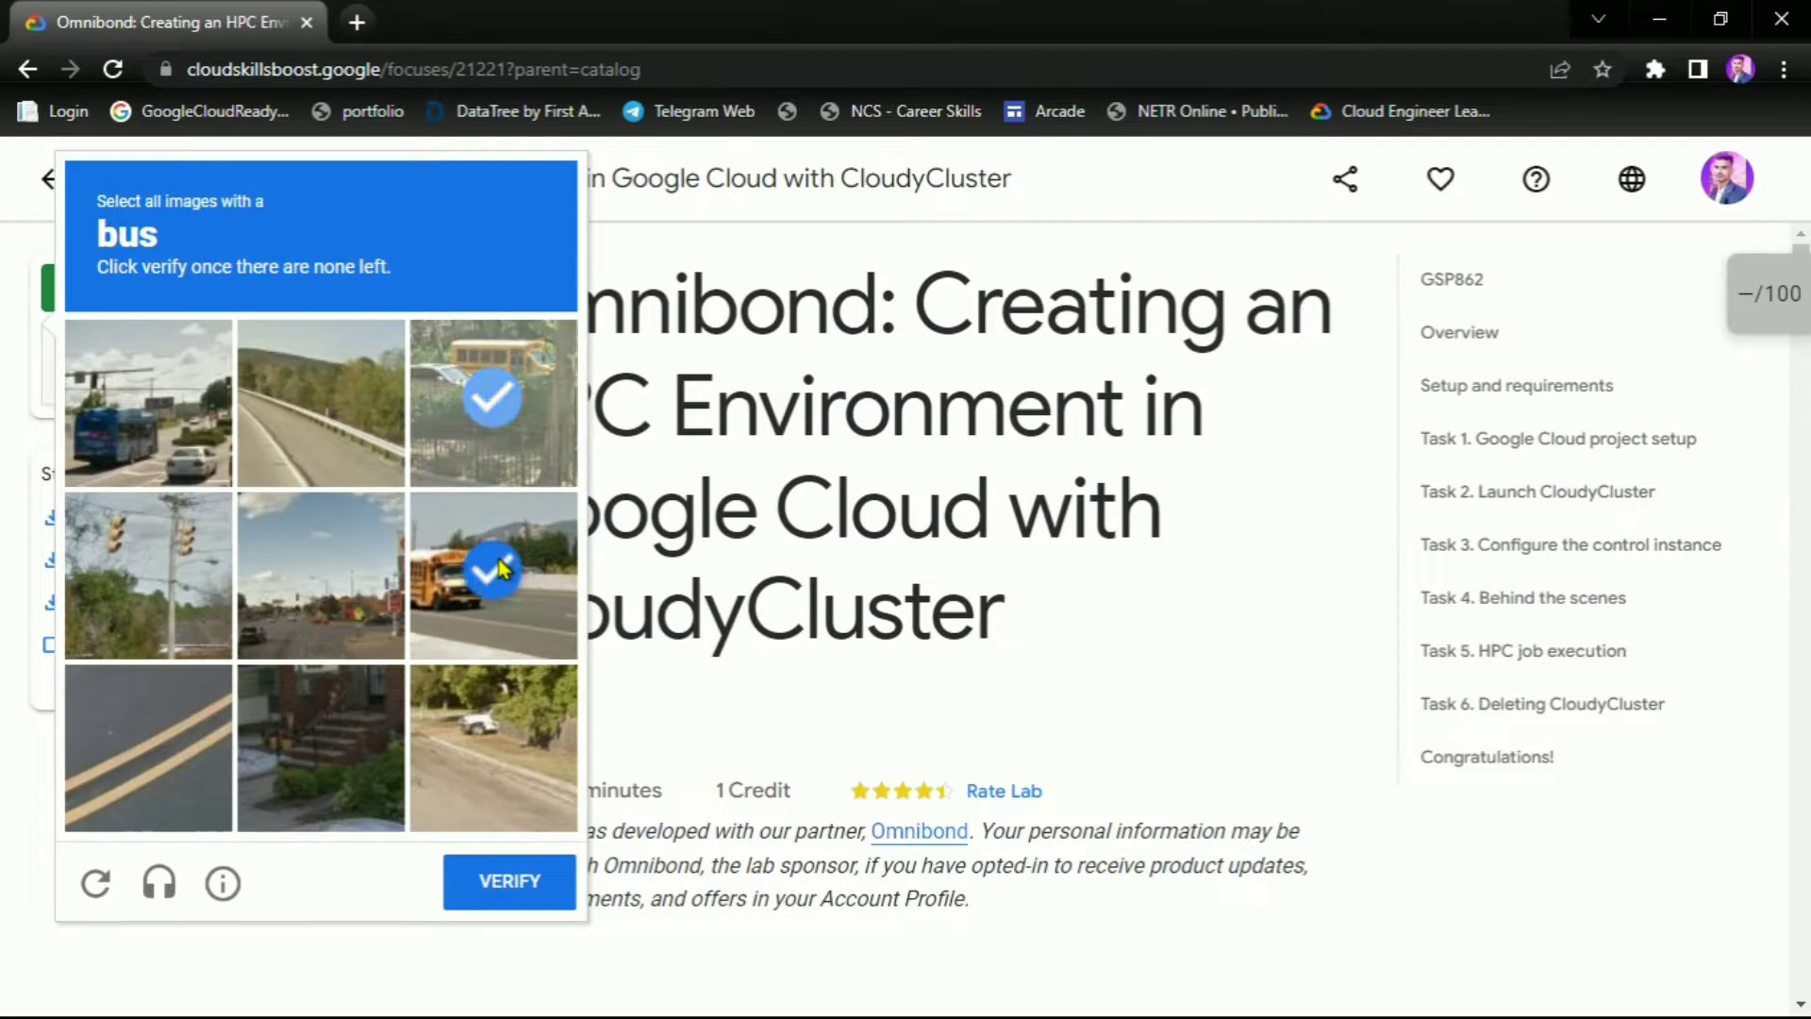
pyautogui.click(148, 403)
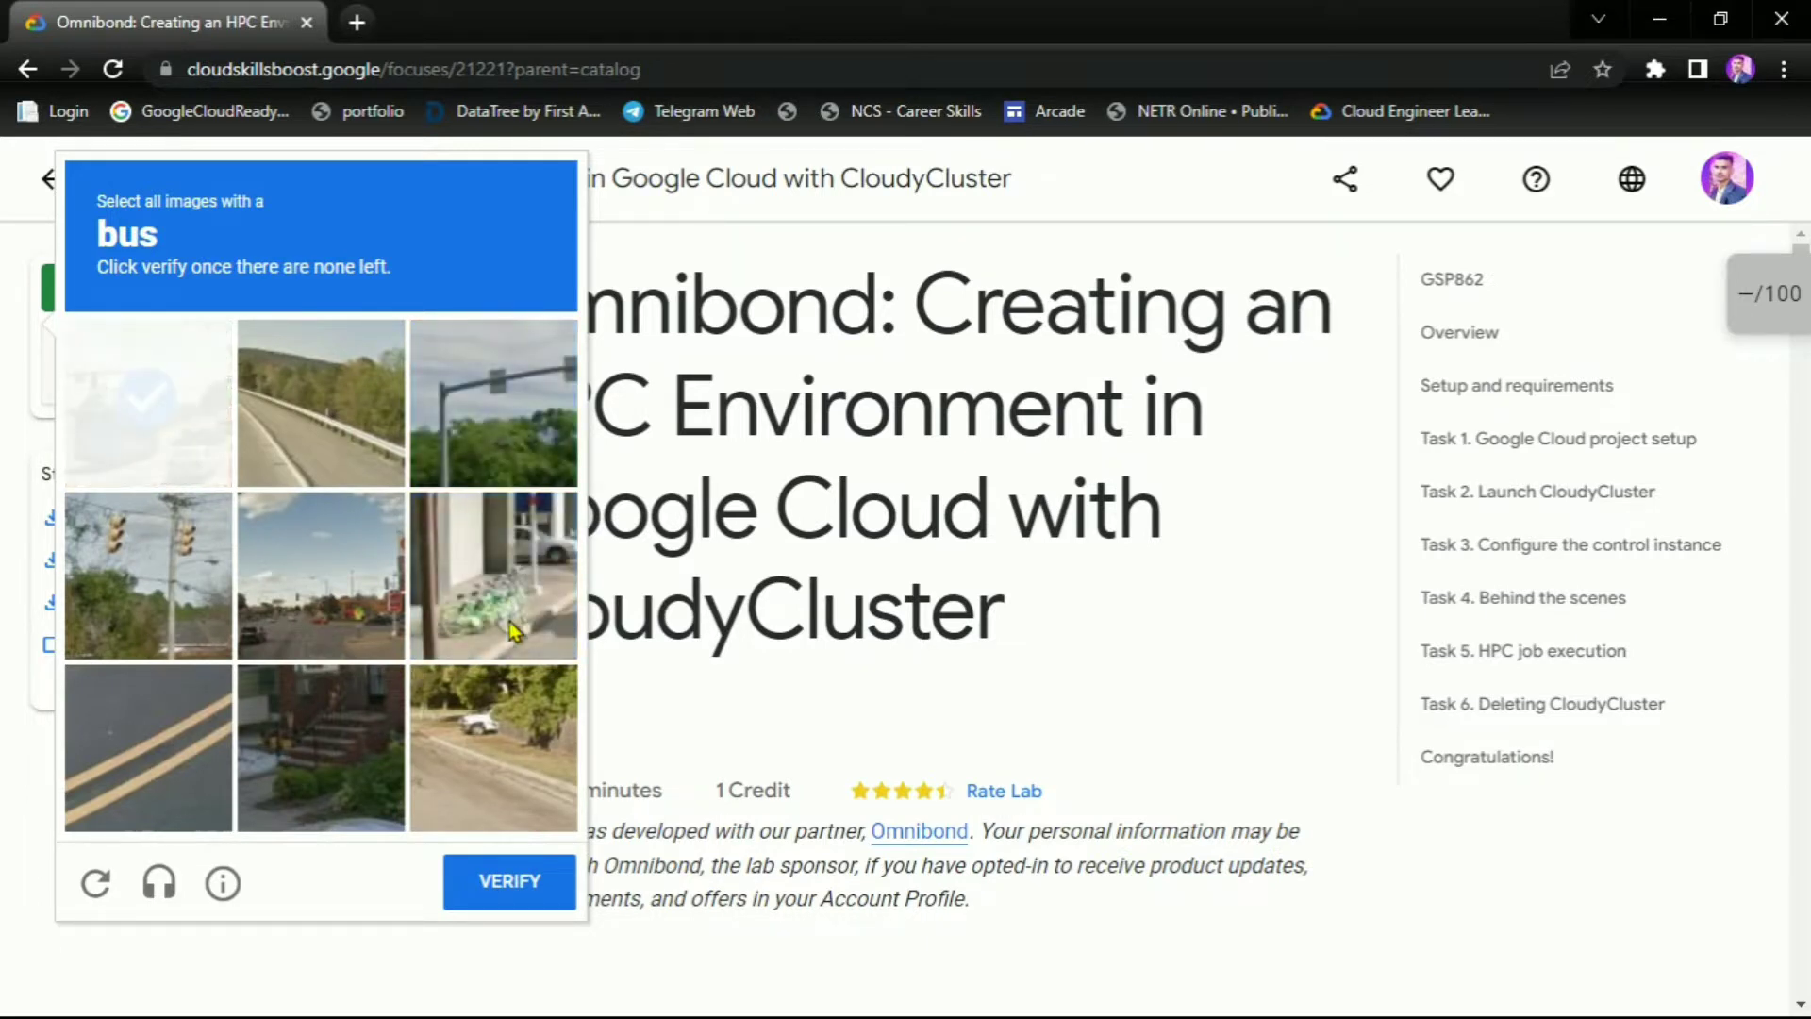
pyautogui.click(156, 443)
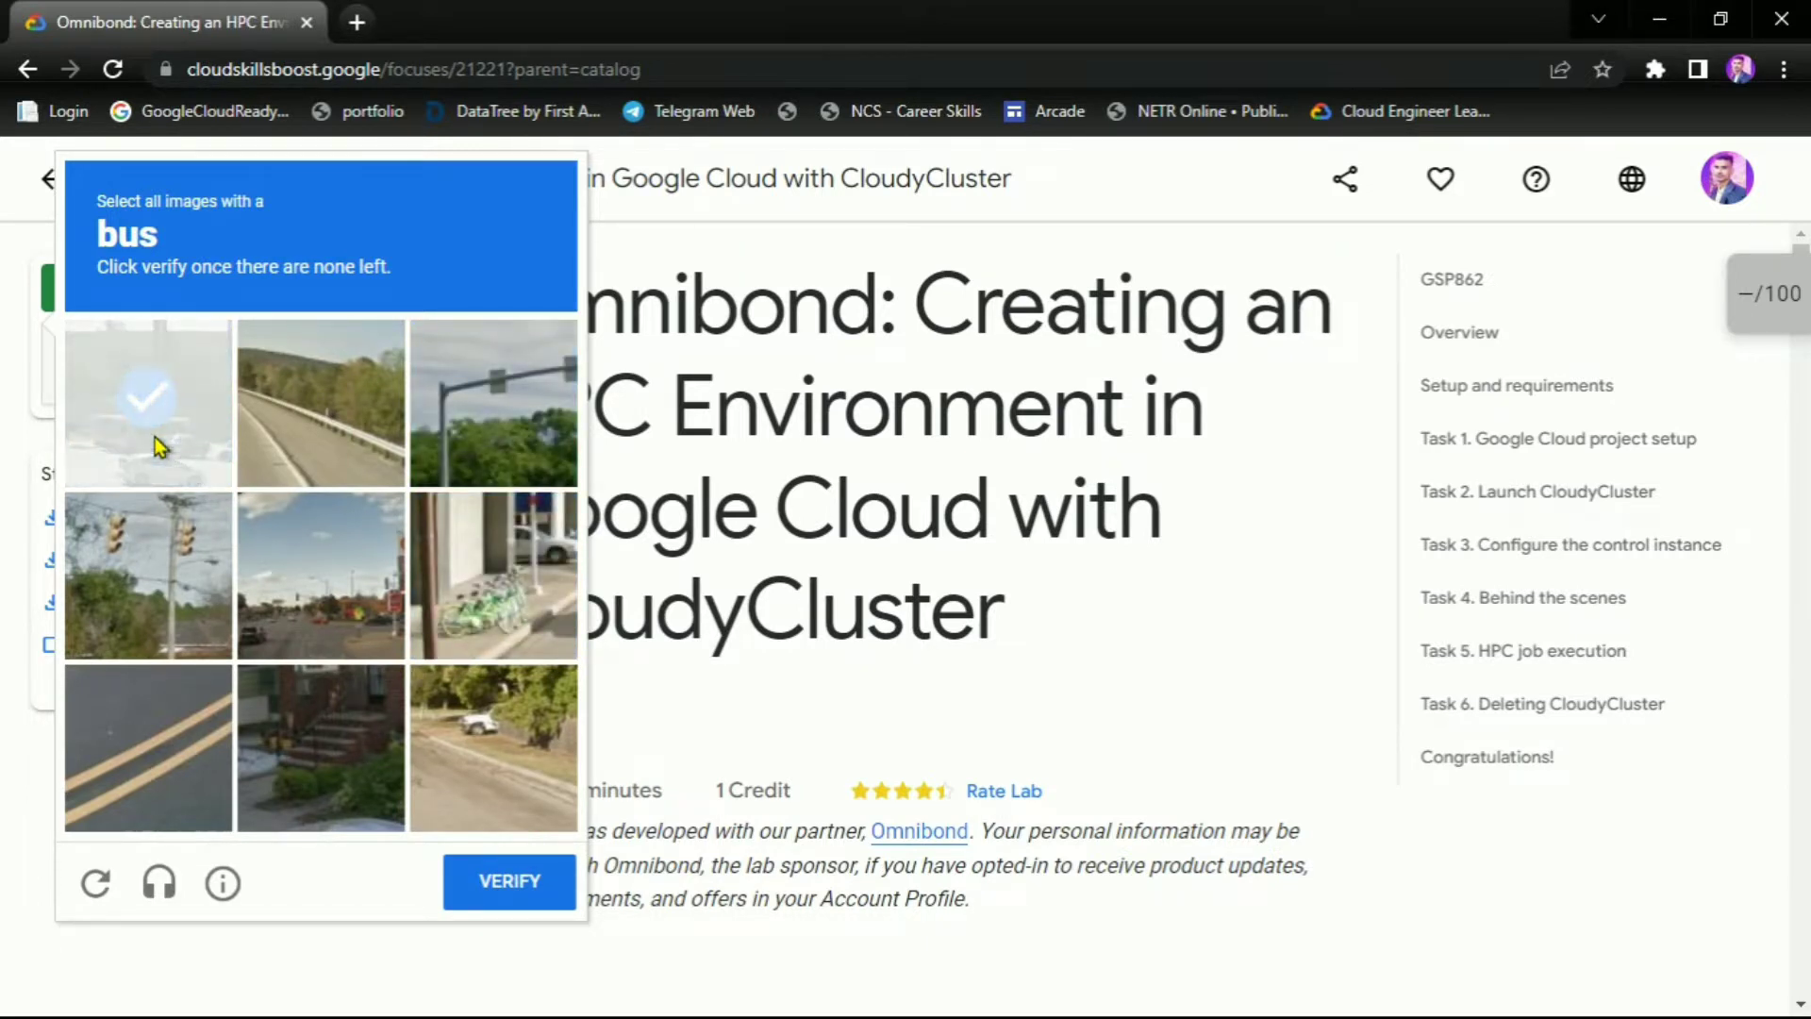
pyautogui.click(481, 881)
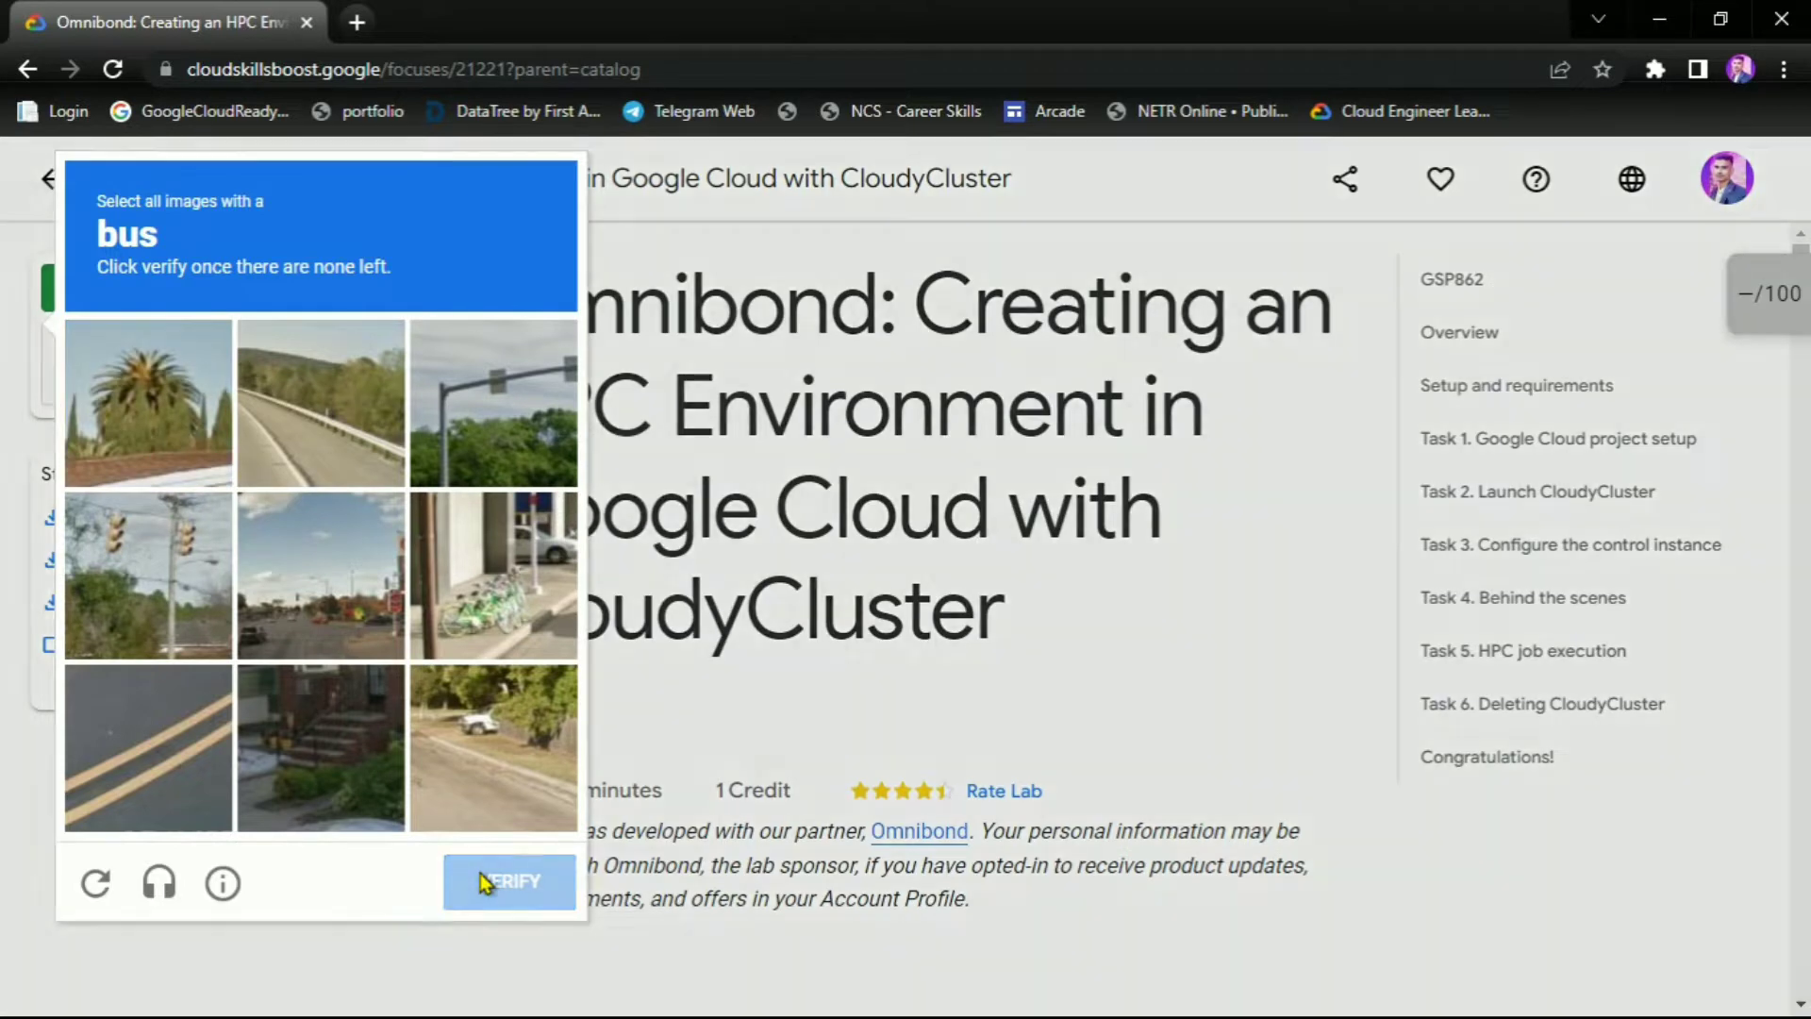
pyautogui.click(703, 613)
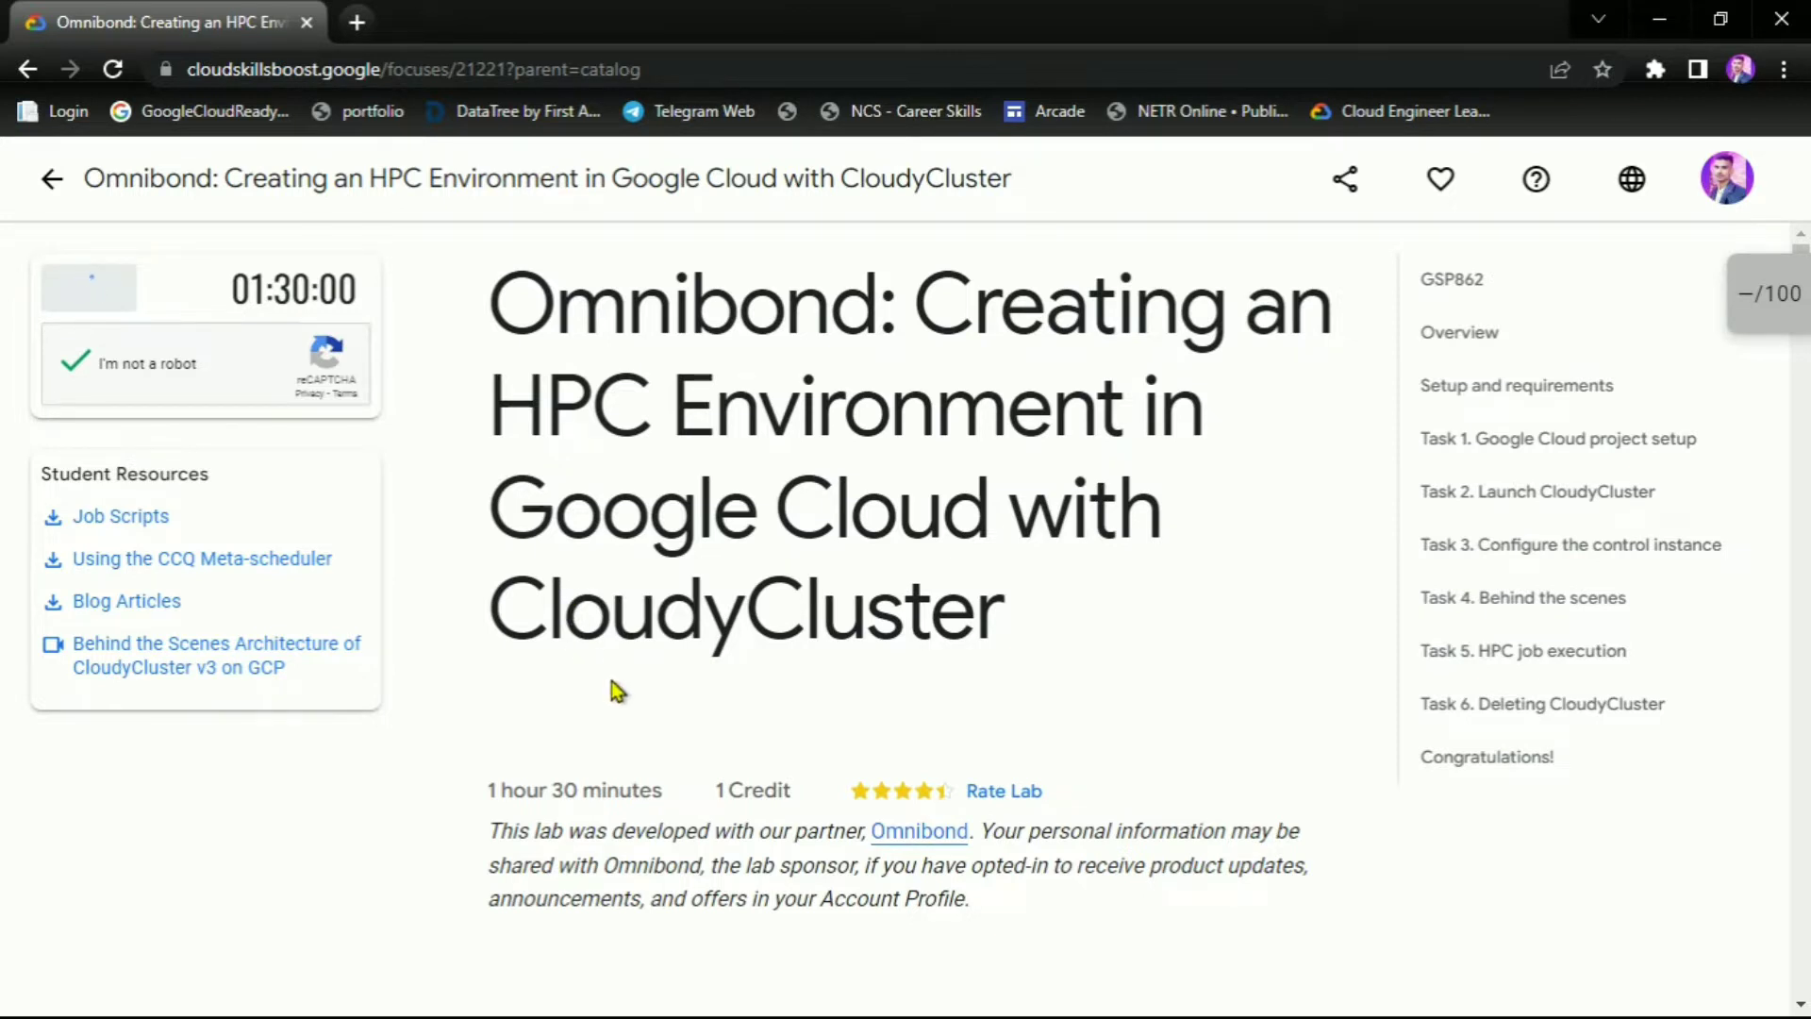
# Copy the lab password and open the Google Console link in an incognito window
pyautogui.click(321, 693)
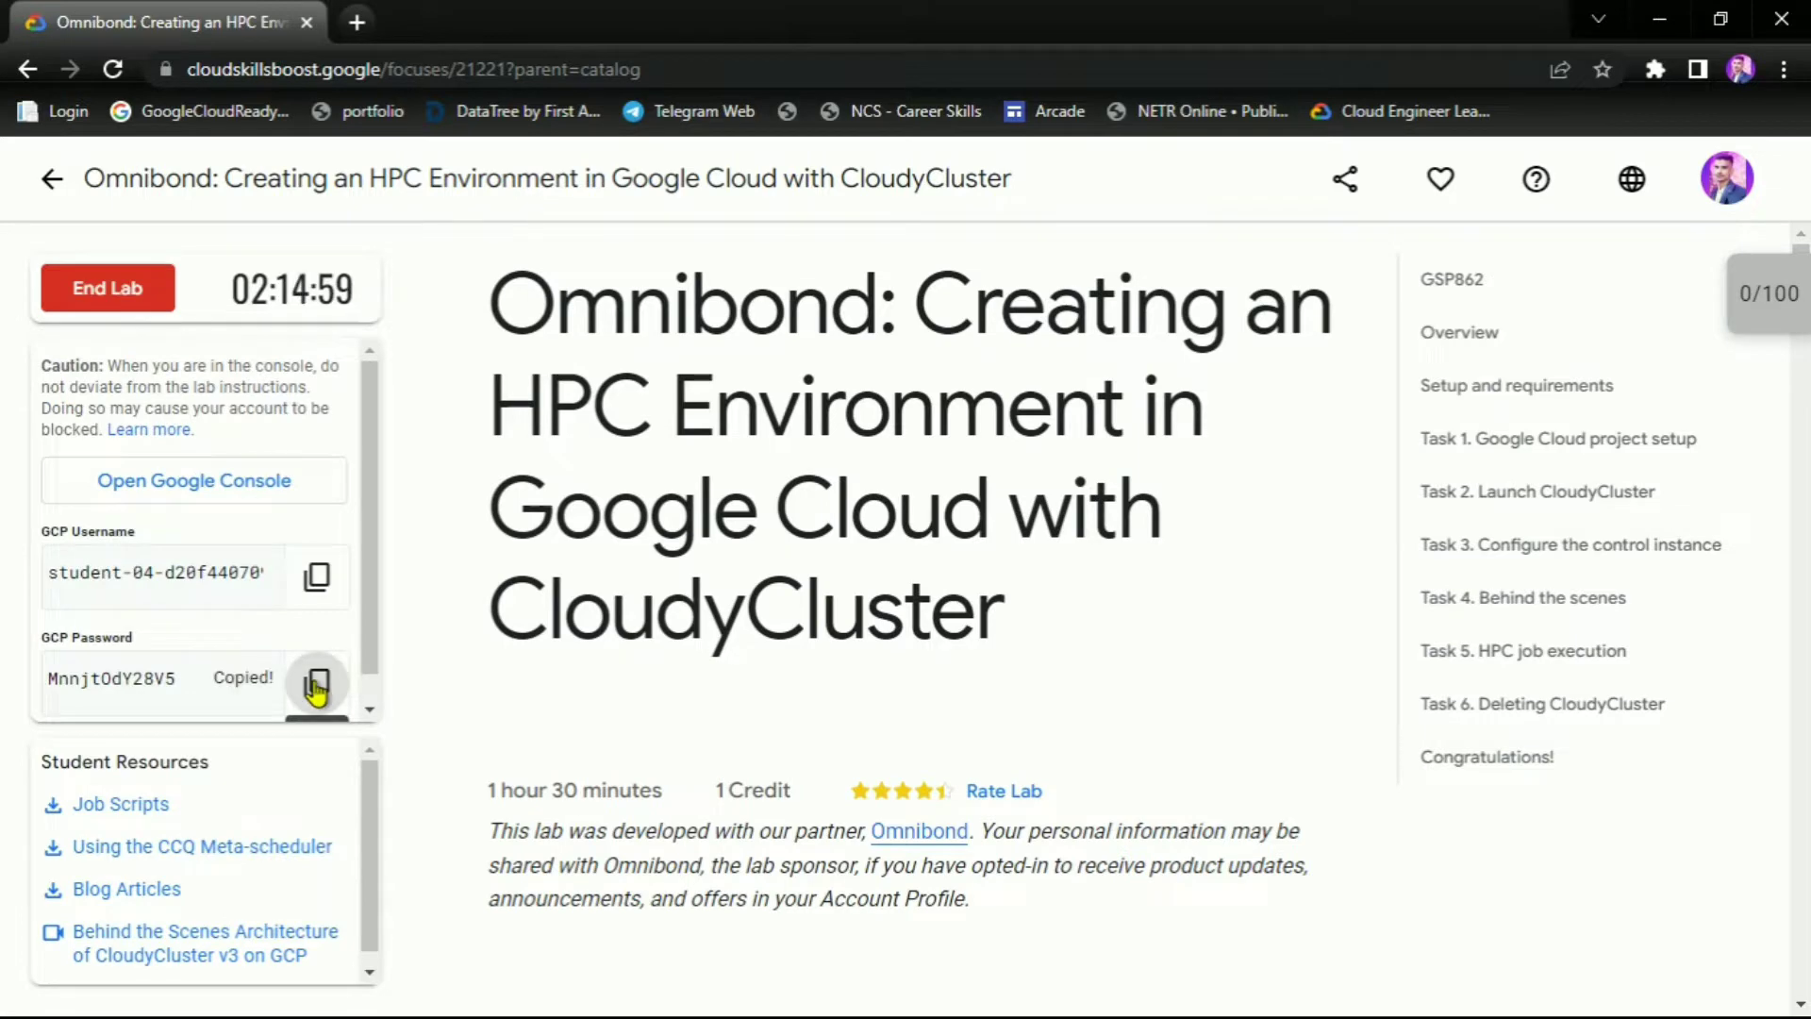
pyautogui.rightClick(236, 476)
pyautogui.click(293, 555)
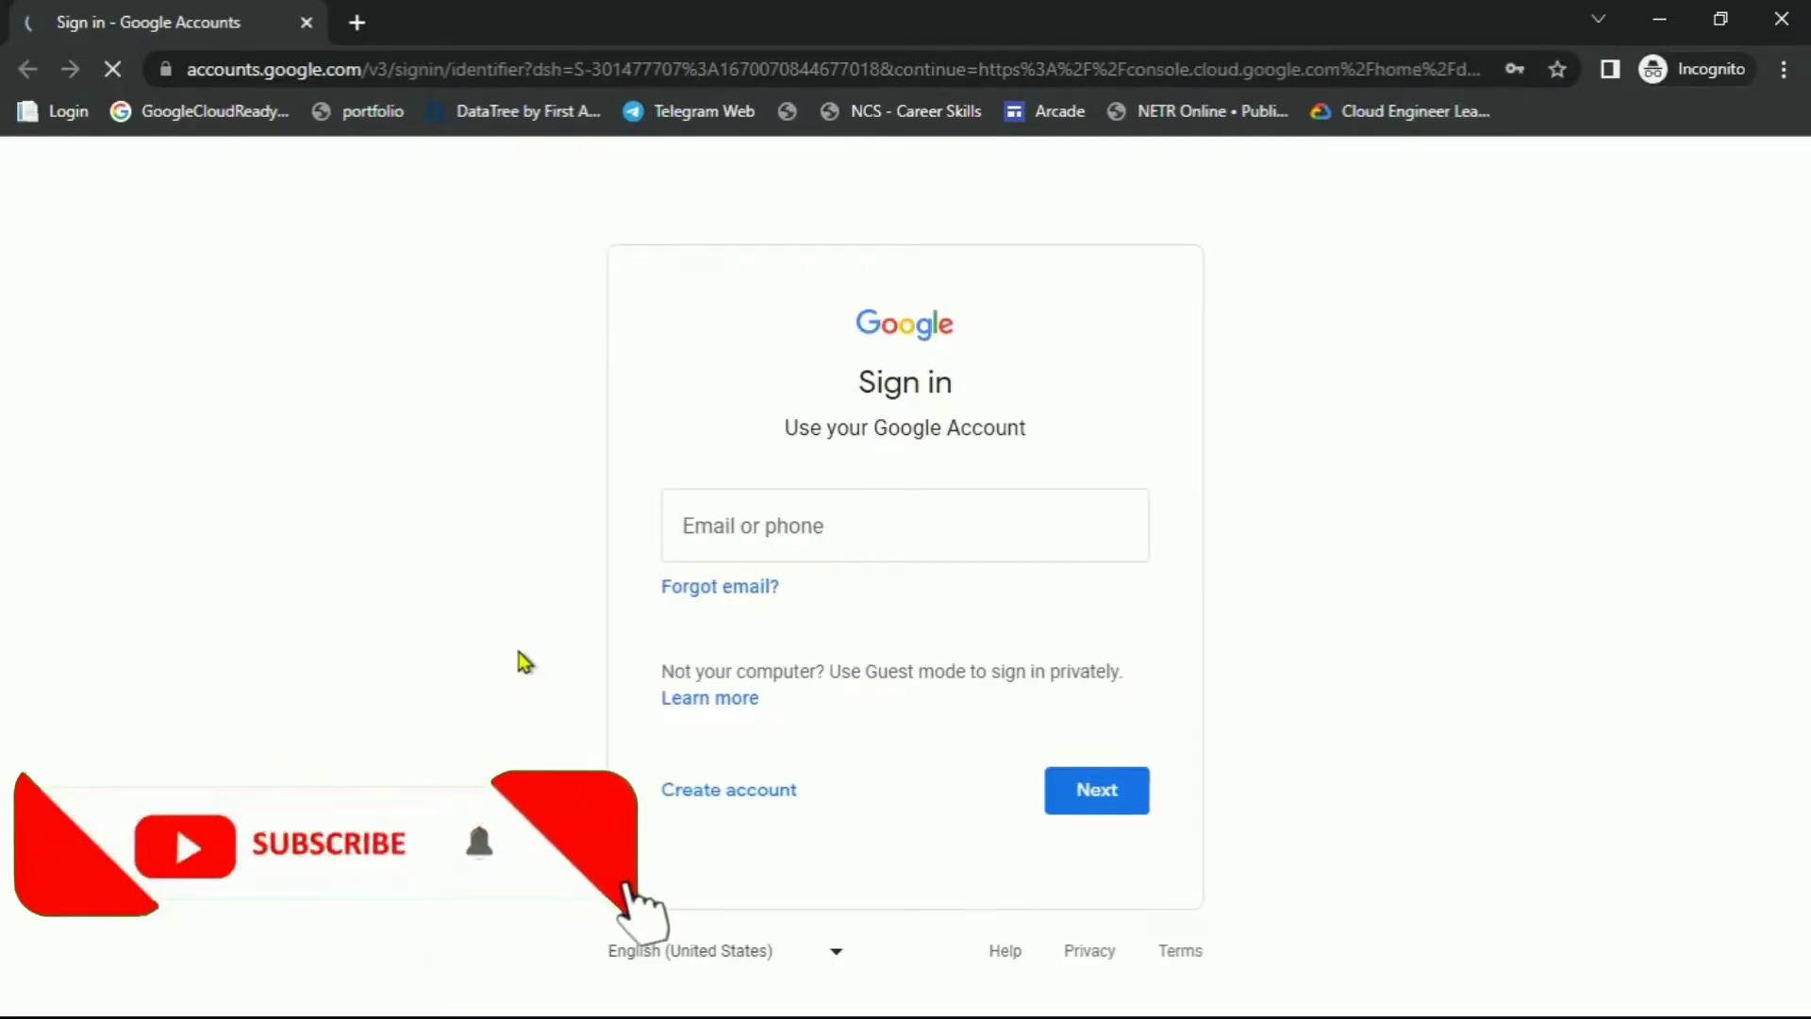
# Sign in with the lab student account's username and password
pyautogui.hotkey('ctrl', 'v')
pyautogui.press('Return')
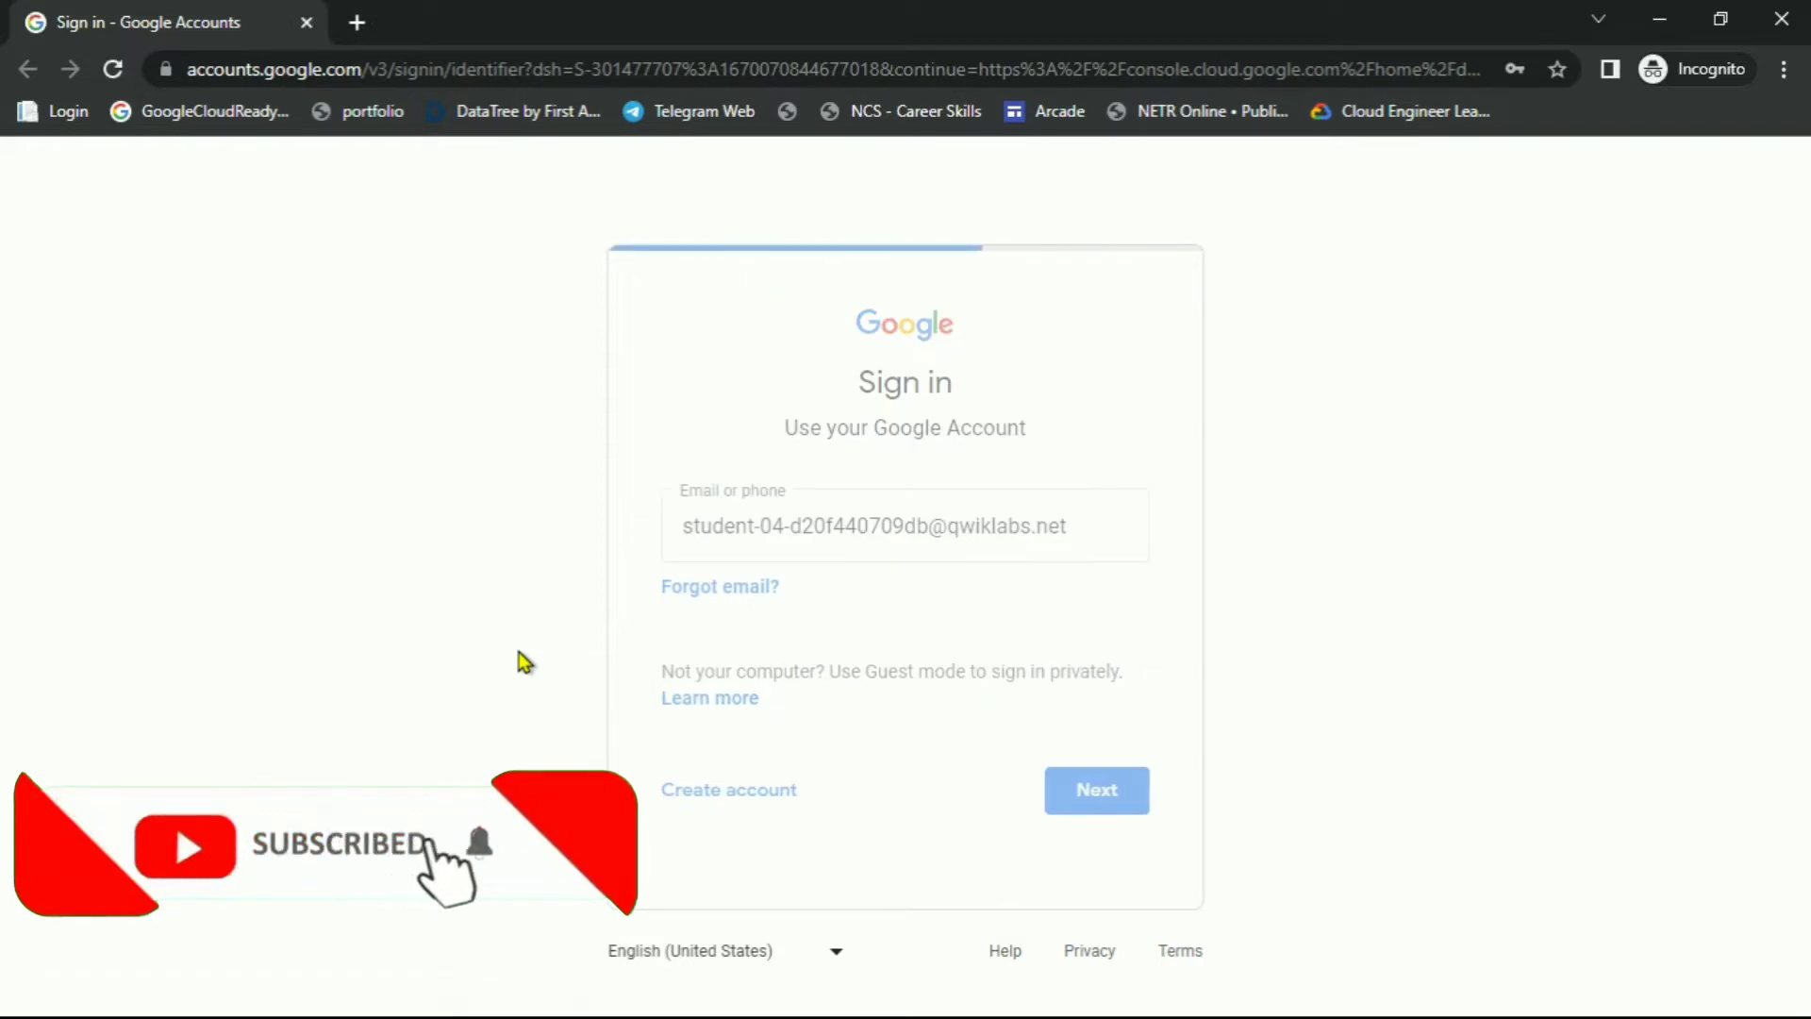
pyautogui.hotkey('ctrl', 'v')
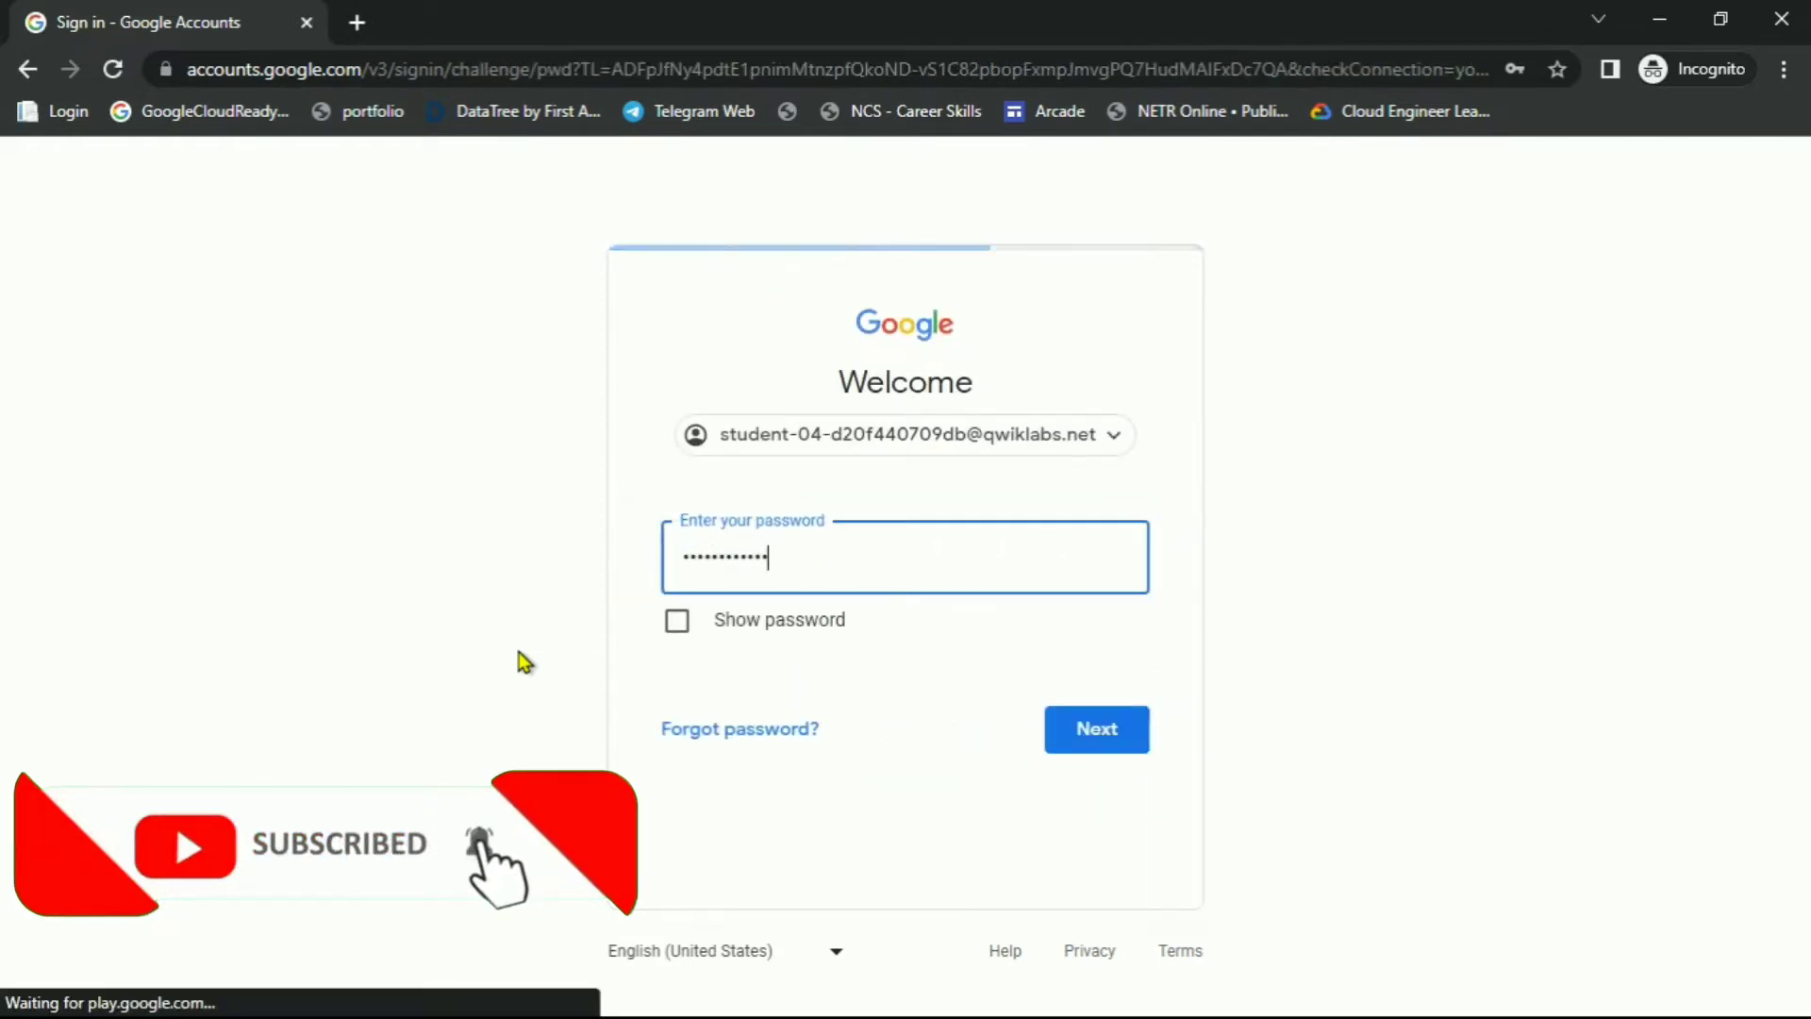
pyautogui.press('Return')
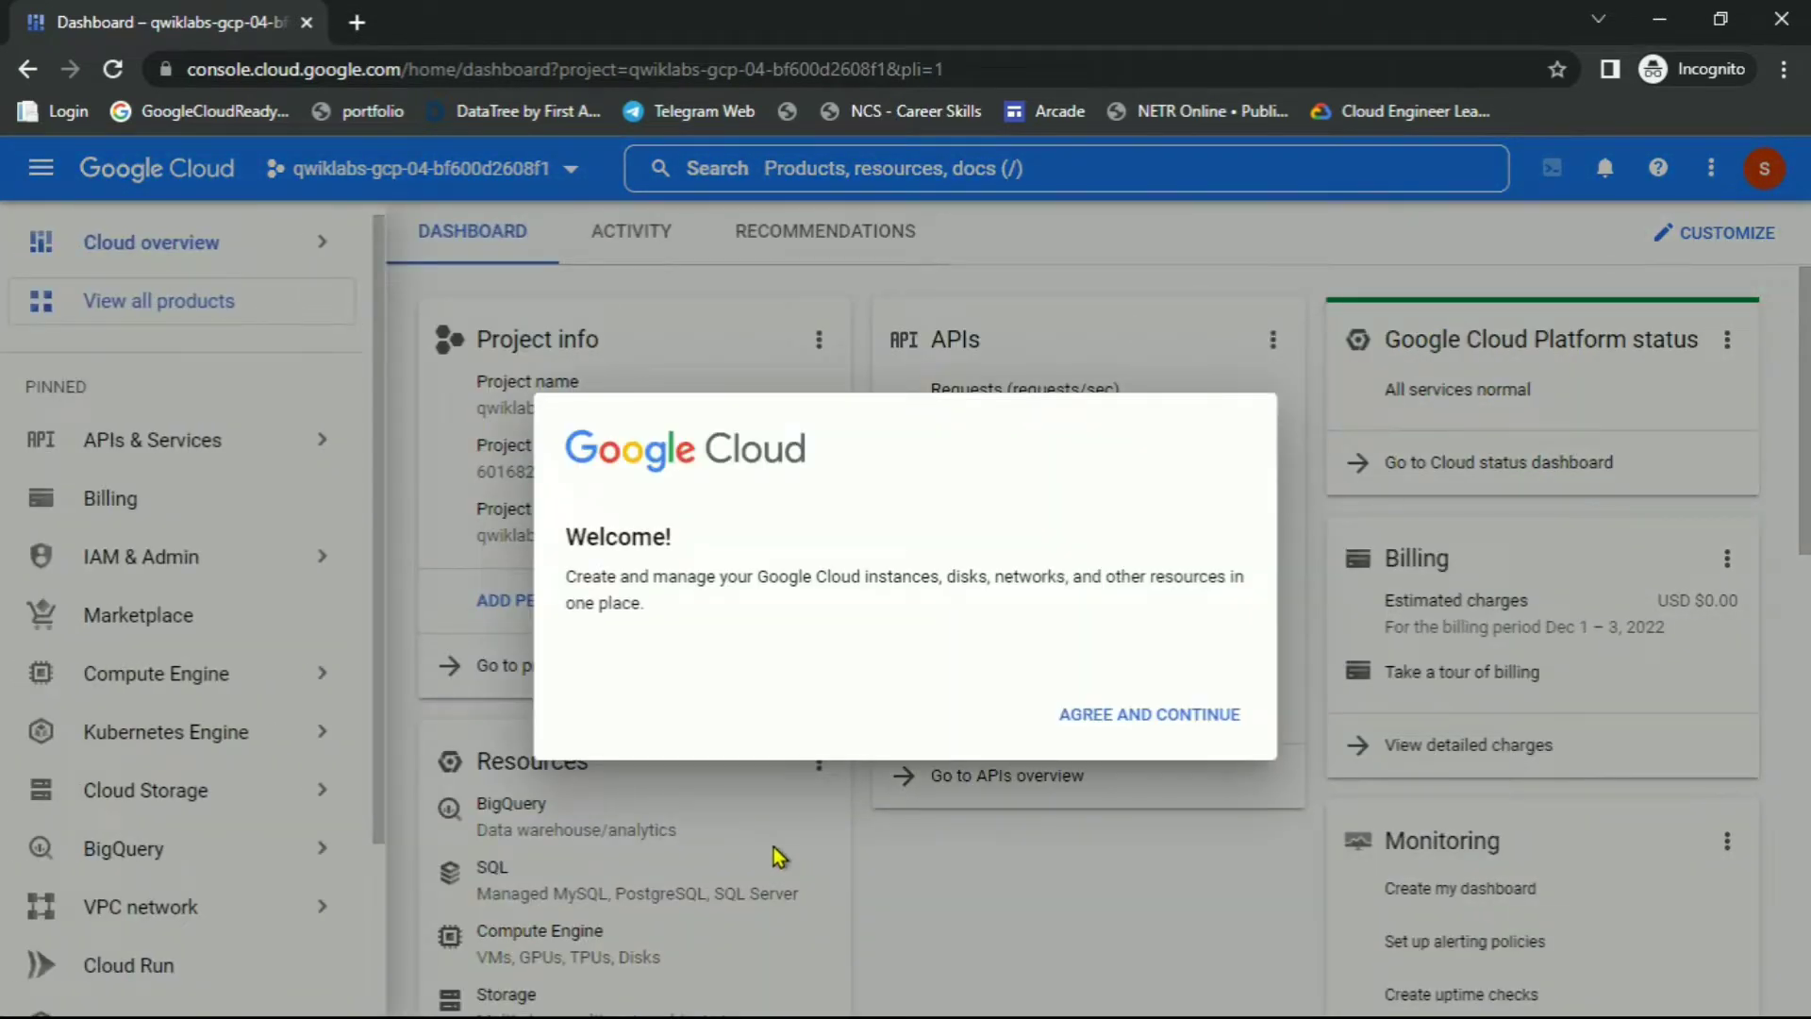
# Accept the Google Cloud terms, collapse the navigation menu and activate Cloud Shell
pyautogui.click(576, 695)
pyautogui.click(1090, 864)
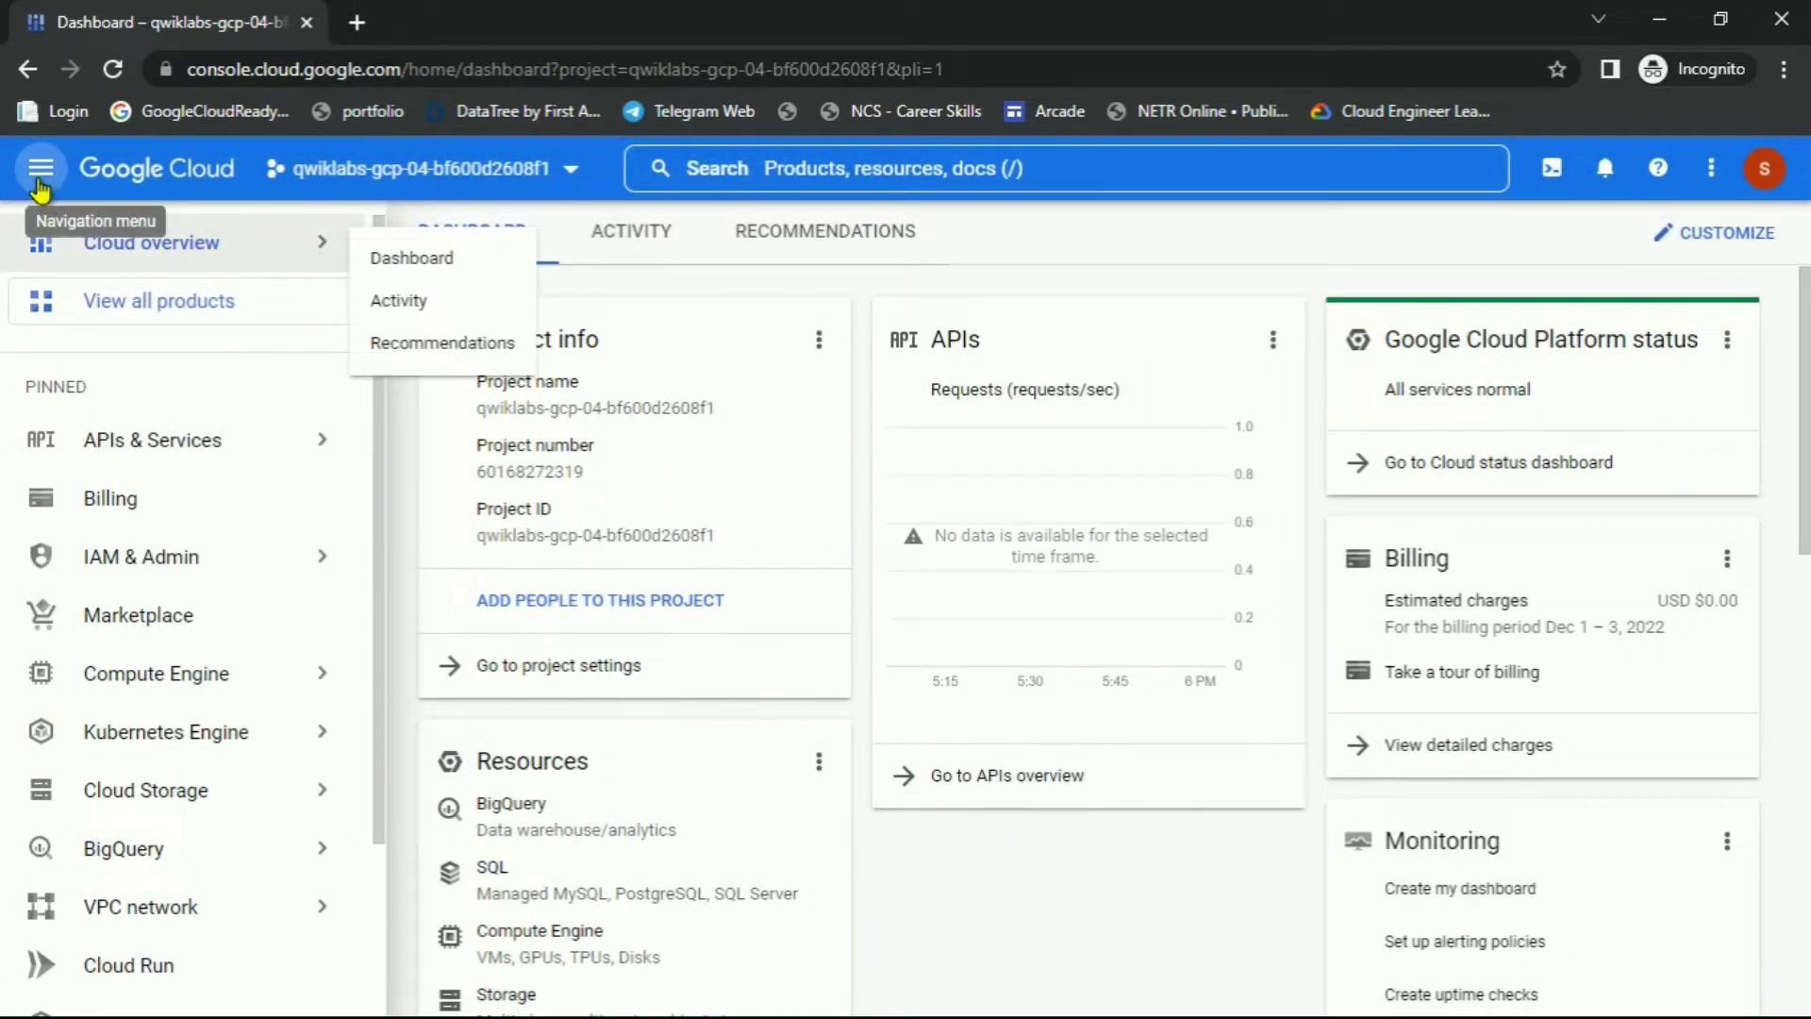
pyautogui.click(39, 172)
pyautogui.click(1551, 168)
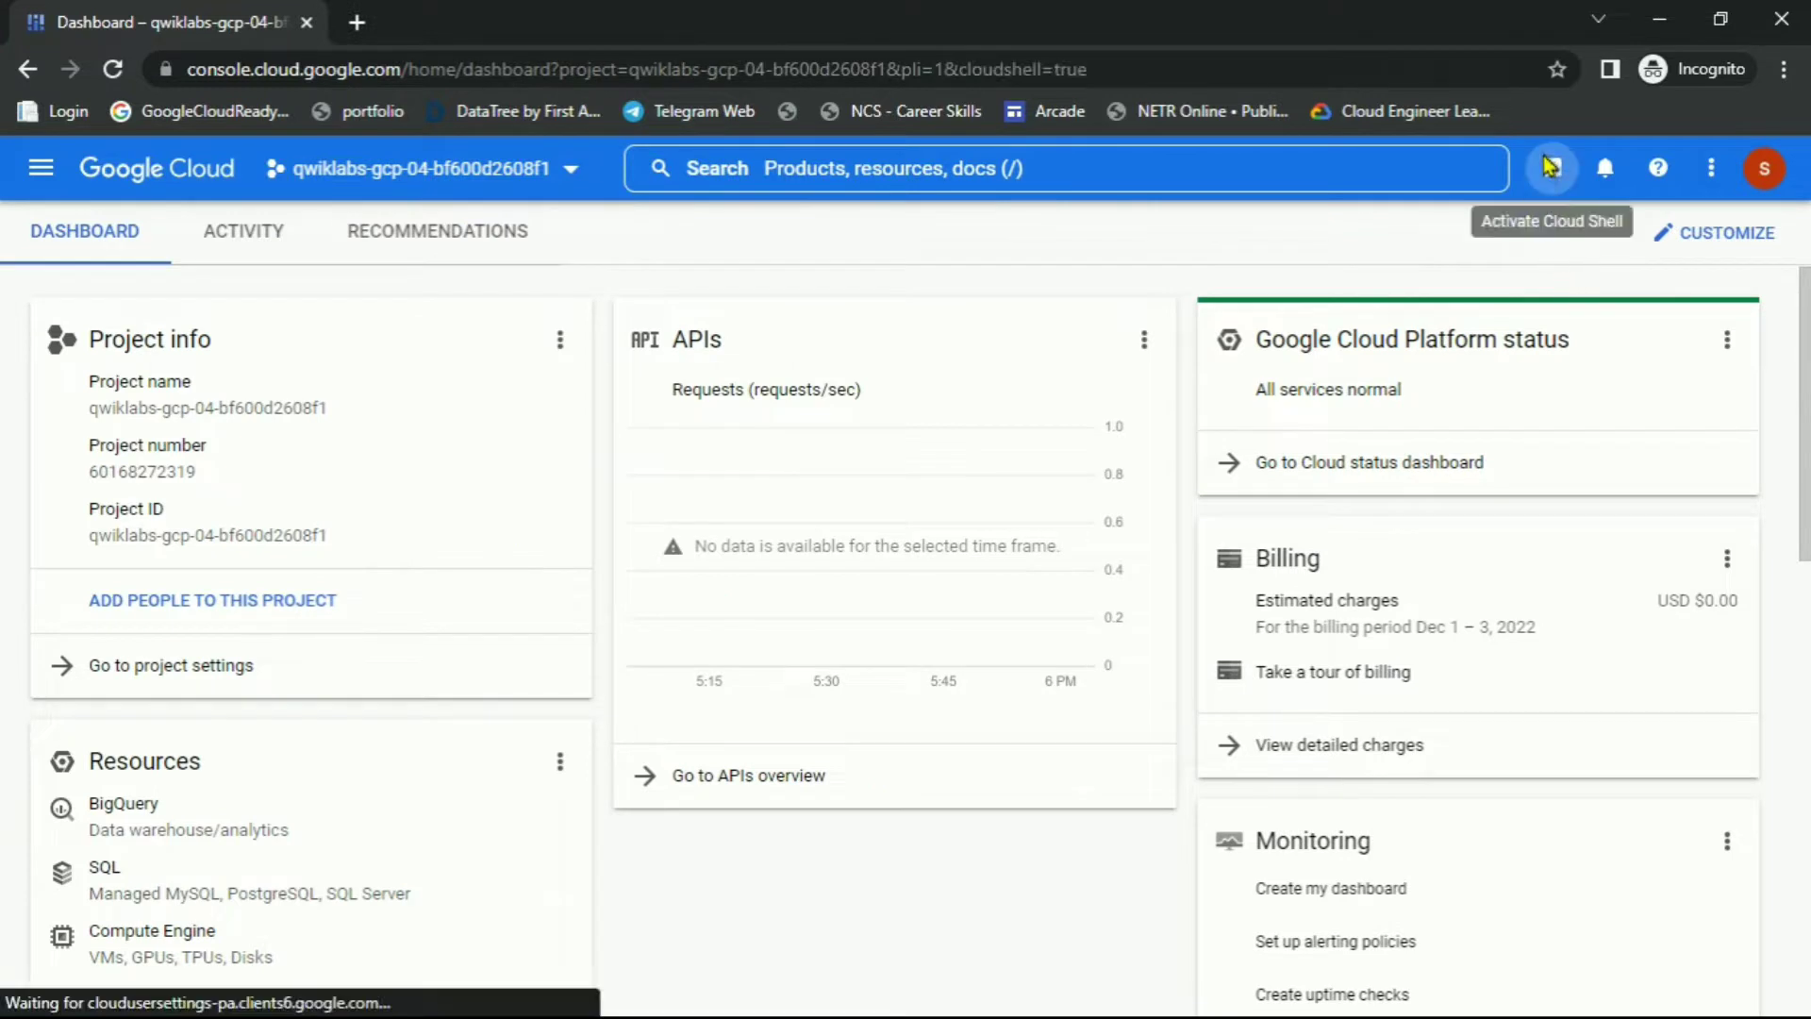
# Open the console home in a second tab, then return to the lab instructions
pyautogui.rightClick(151, 170)
pyautogui.click(194, 179)
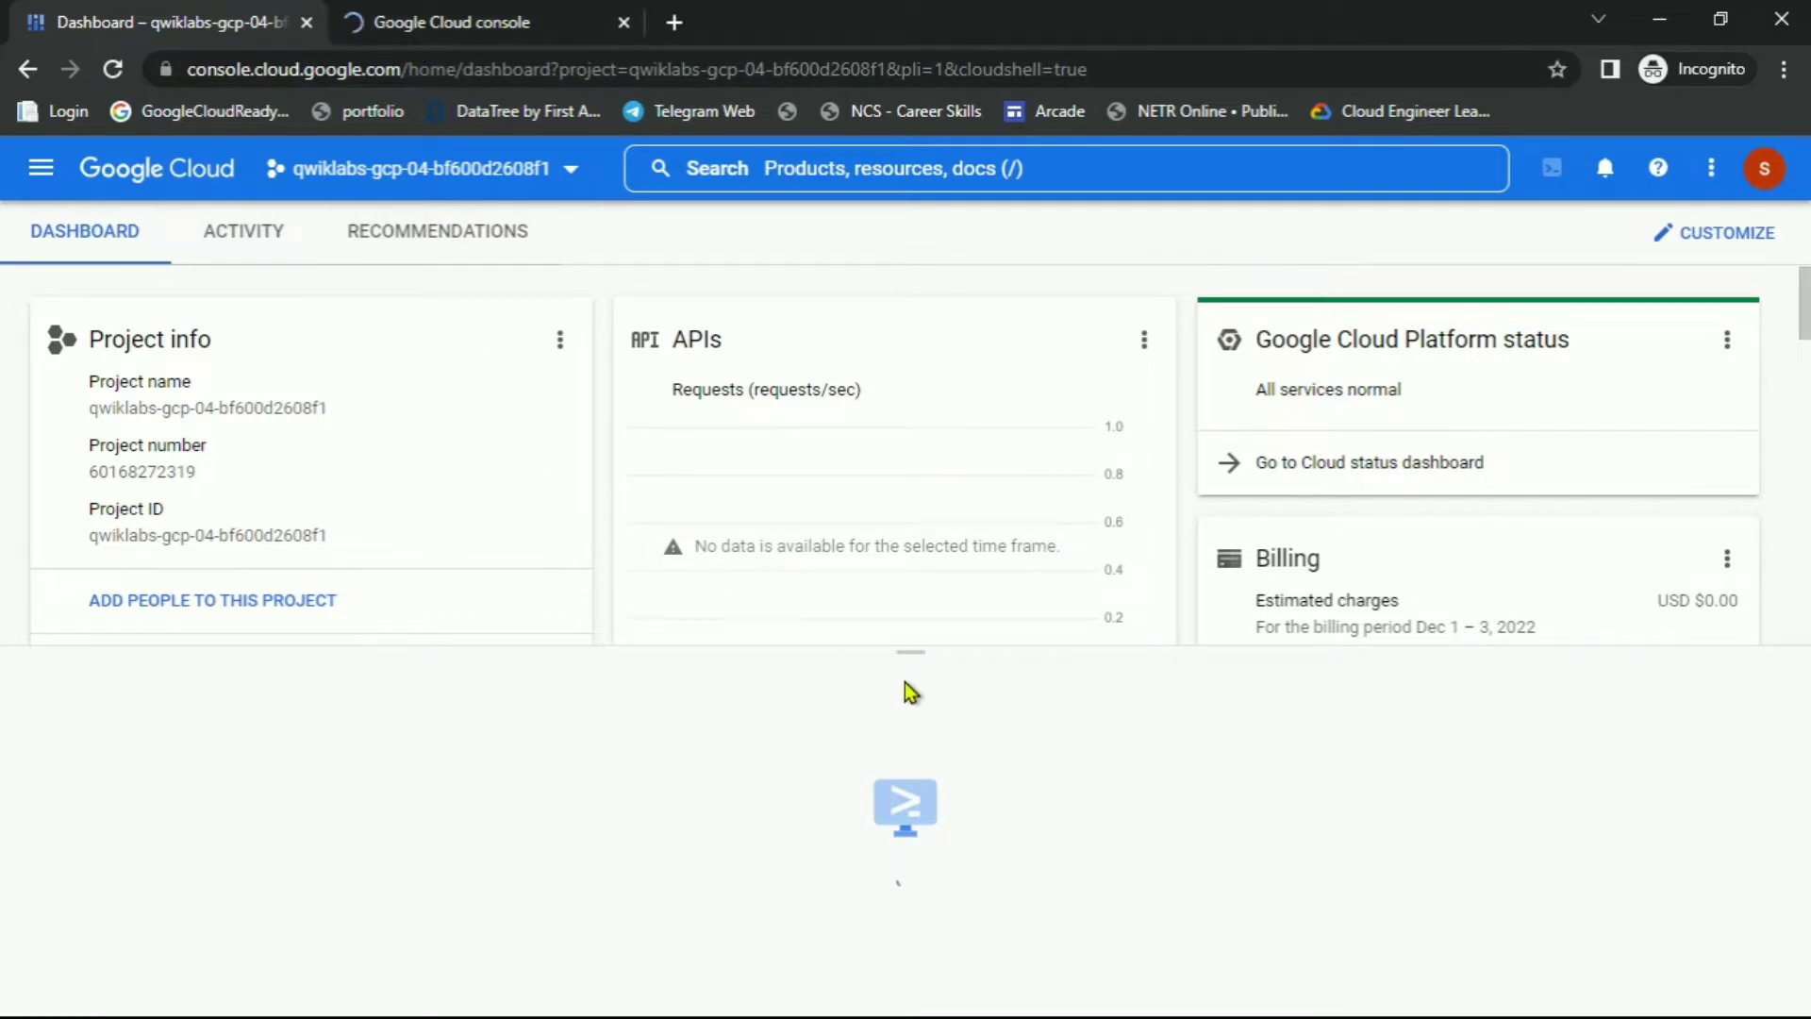
pyautogui.click(461, 20)
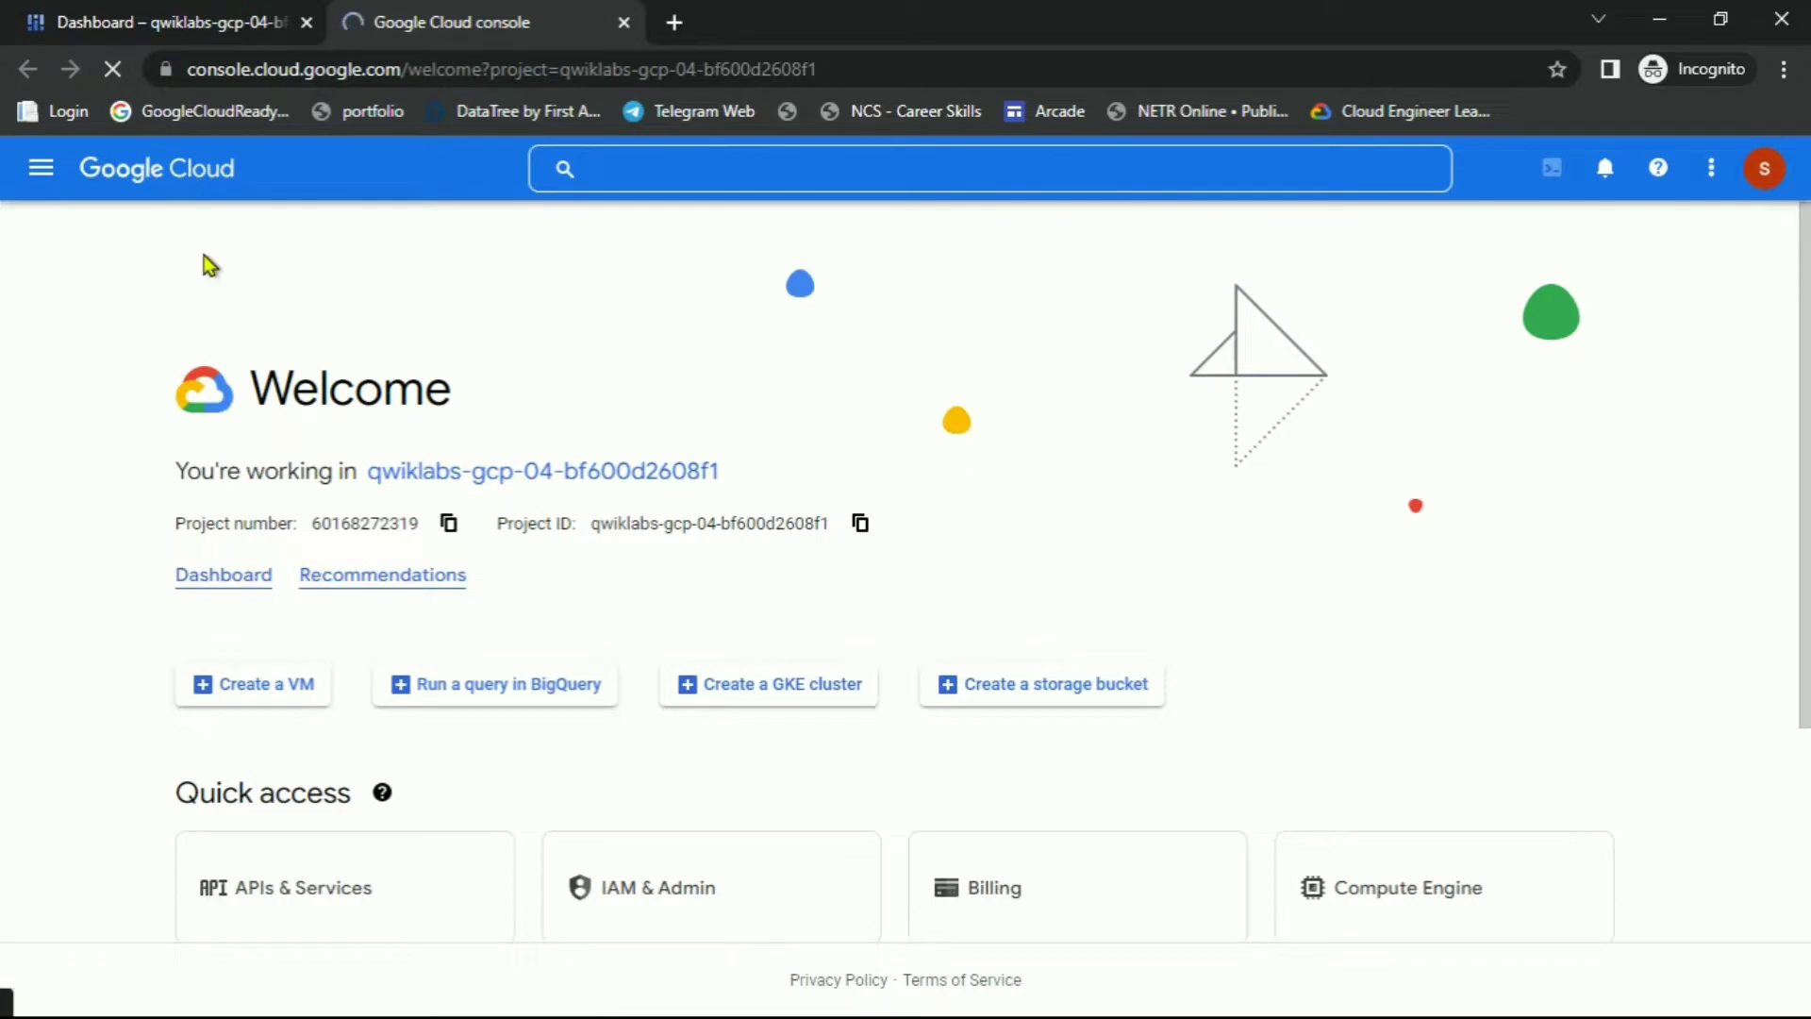
pyautogui.hotkey('alt', 'Tab')
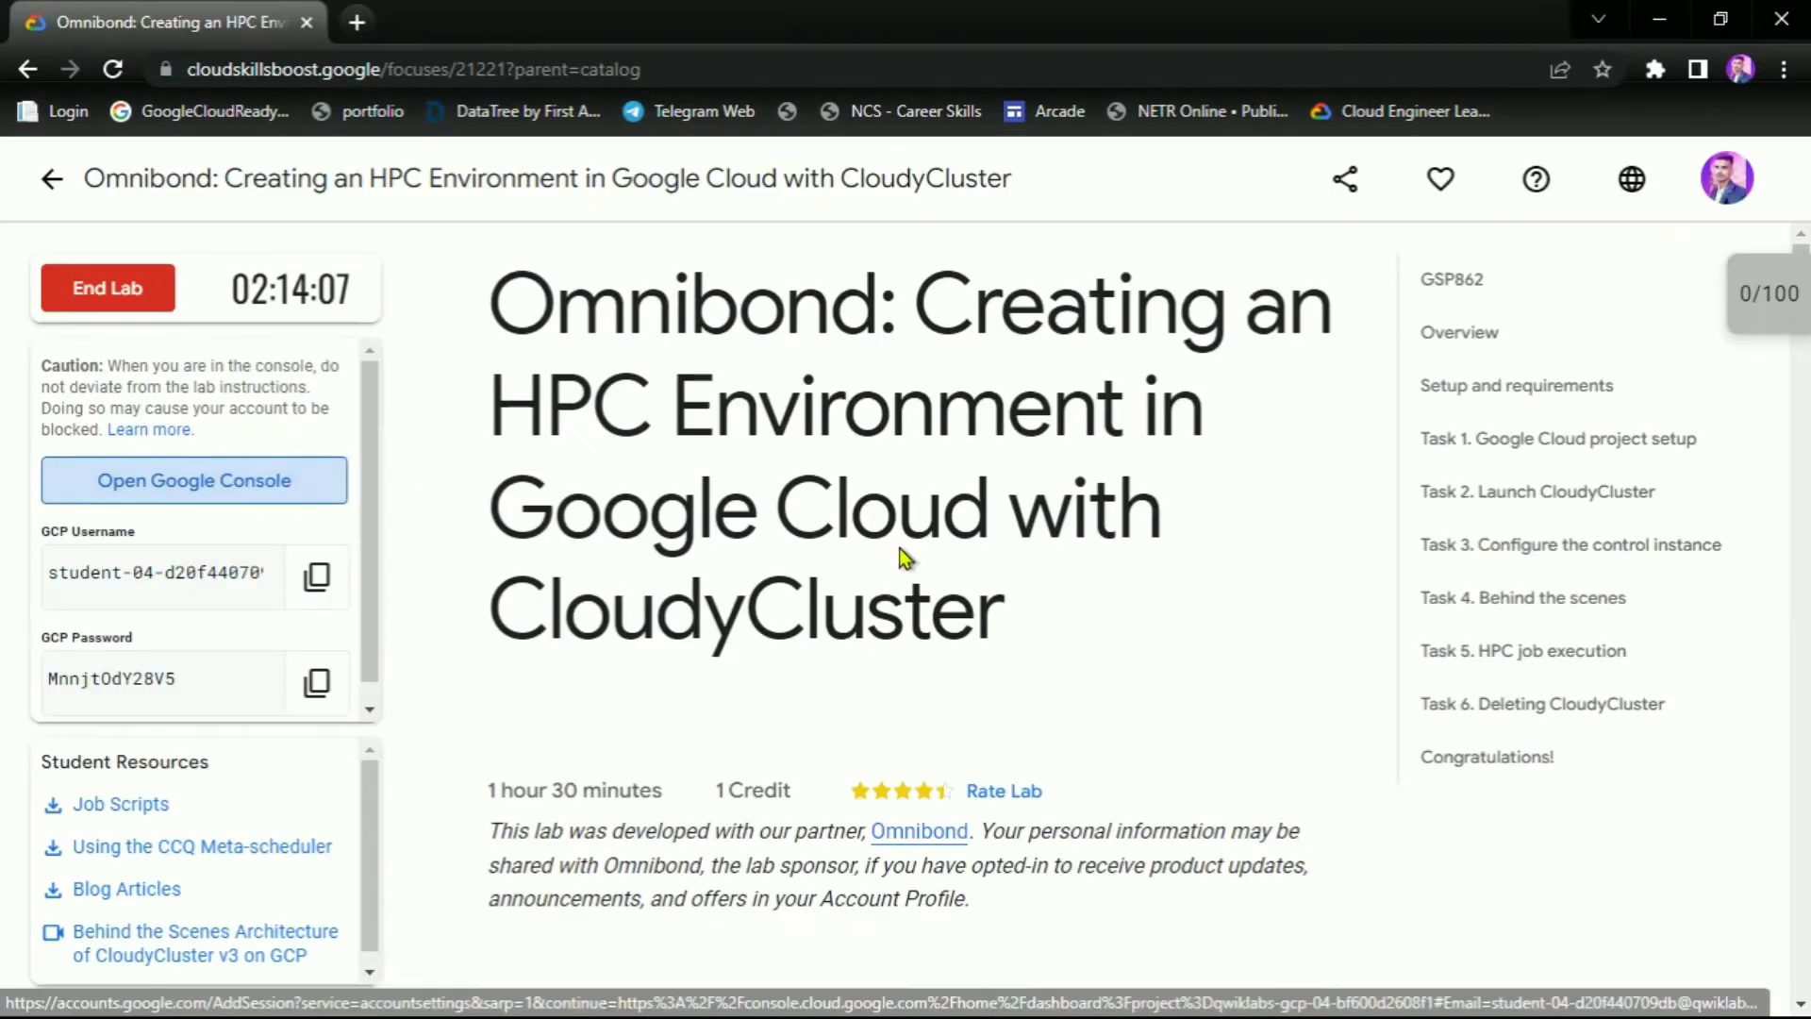
# Review the Task 1 instructions, select 'Firestore', and return to the console window
pyautogui.scroll(-15, 901, 557)
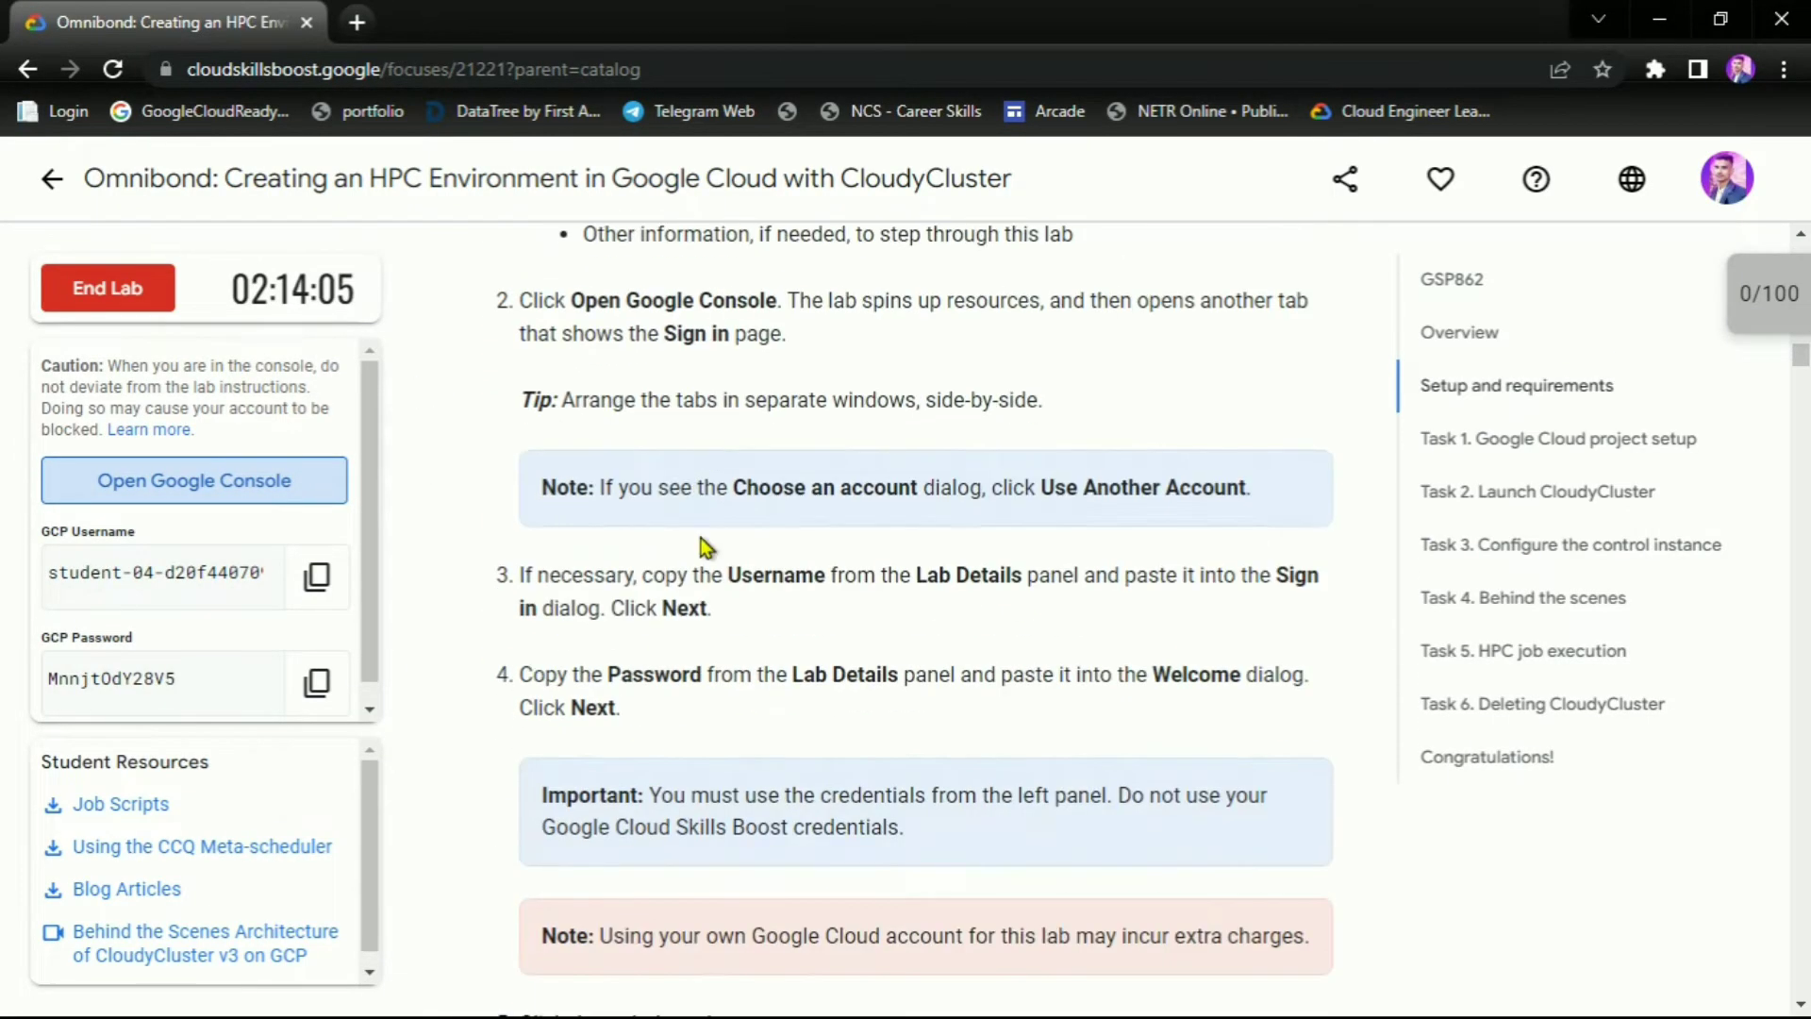
pyautogui.scroll(-20, 706, 548)
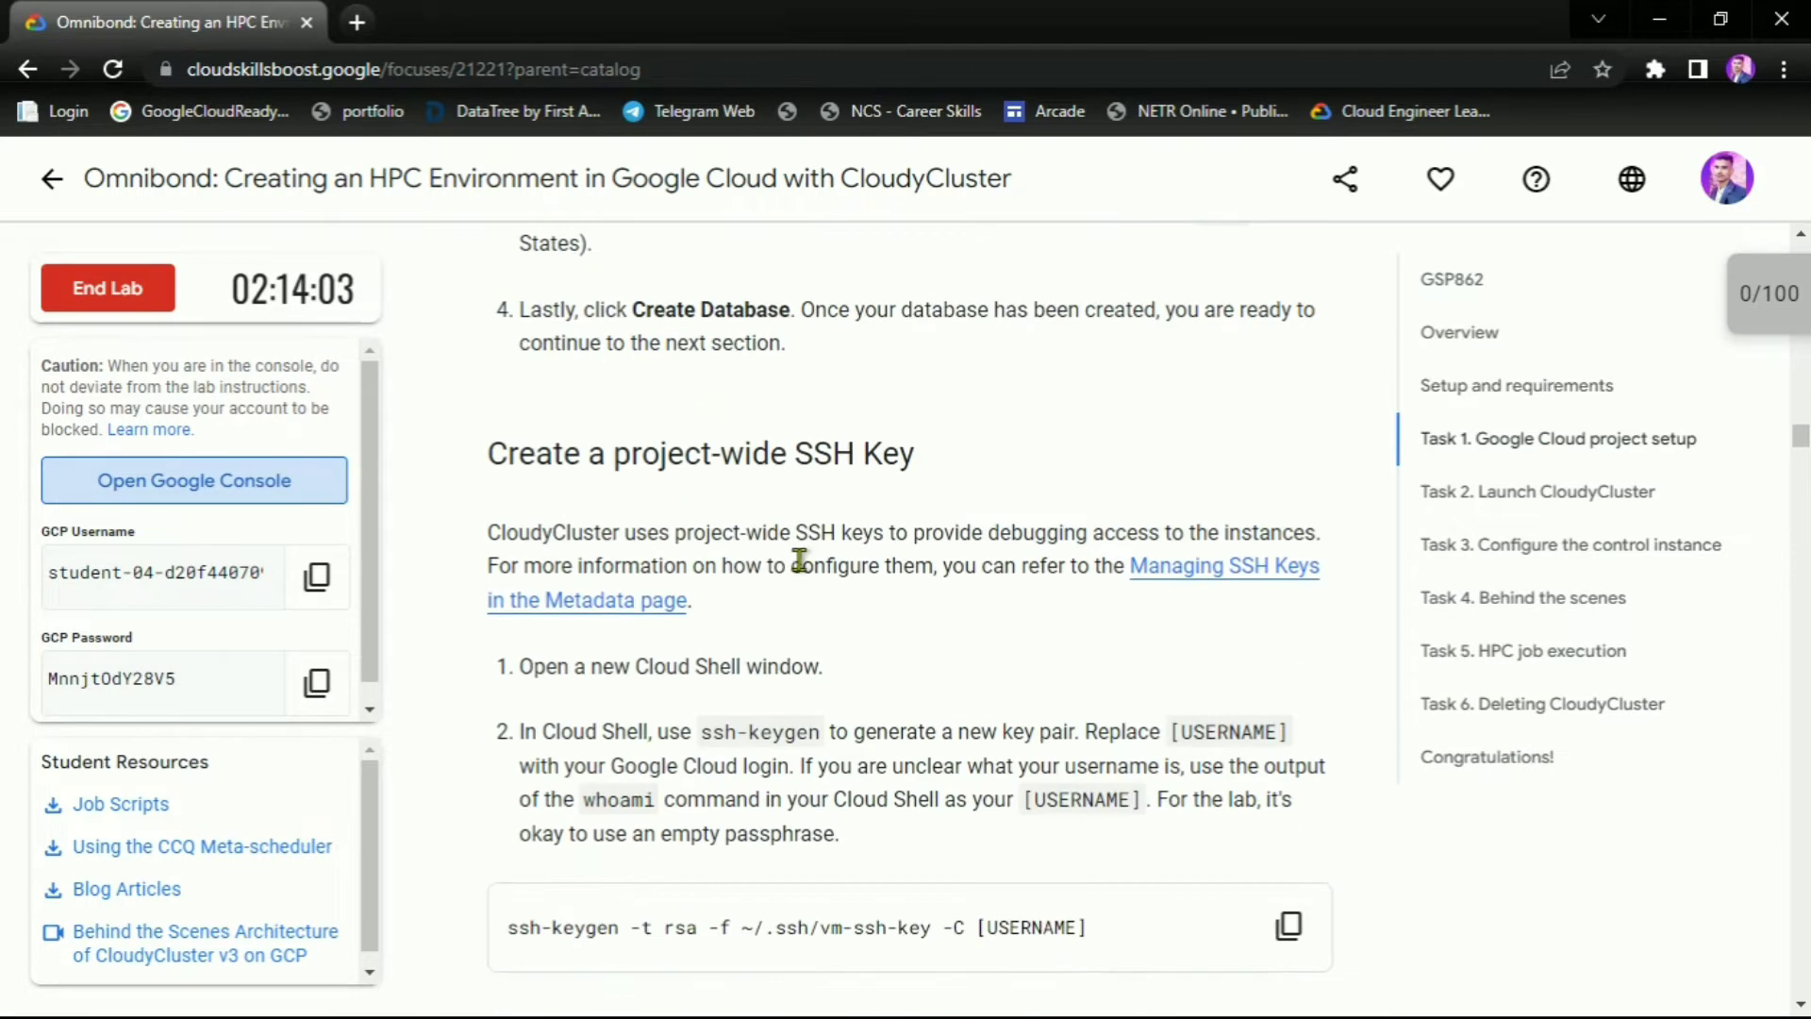
pyautogui.scroll(5, 800, 560)
pyautogui.scroll(-1, 960, 523)
pyautogui.doubleClick(1055, 474)
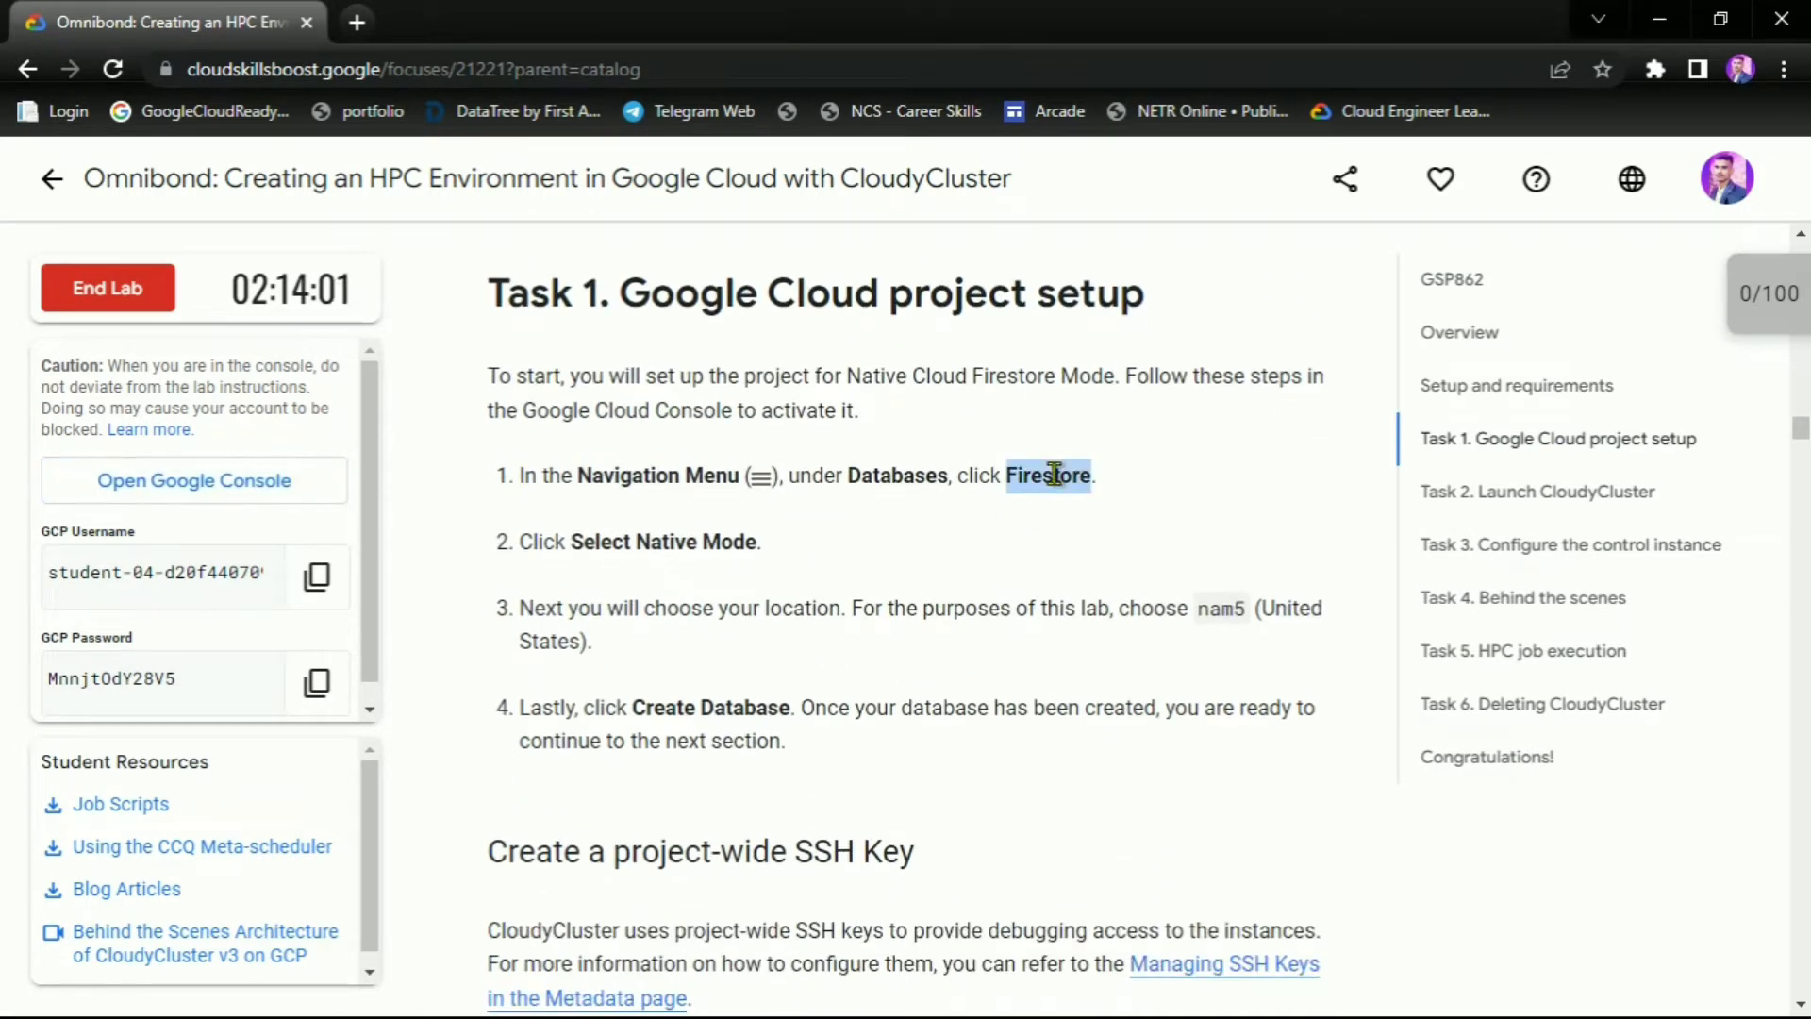
pyautogui.hotkey('alt', 'Tab')
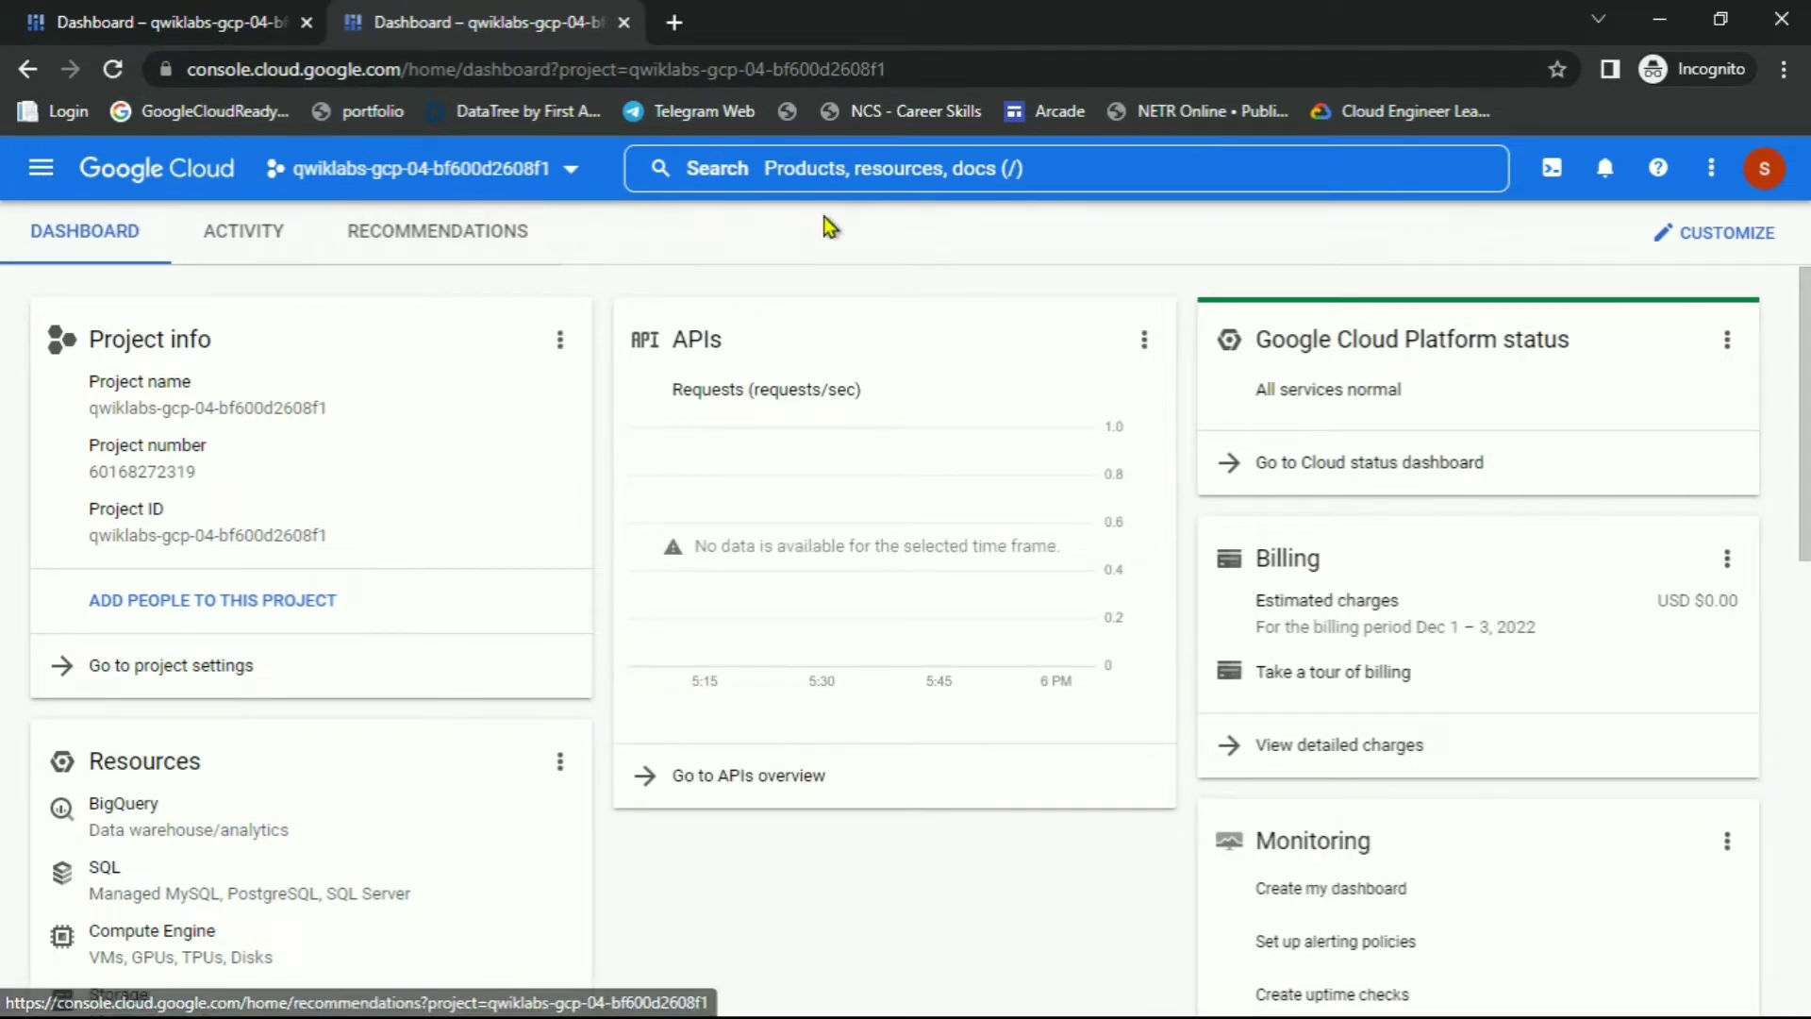
# Search the console for Firestore and open it, checking the Native mode and nam5 instructions
pyautogui.click(844, 171)
pyautogui.hotkey('ctrl', 'v')
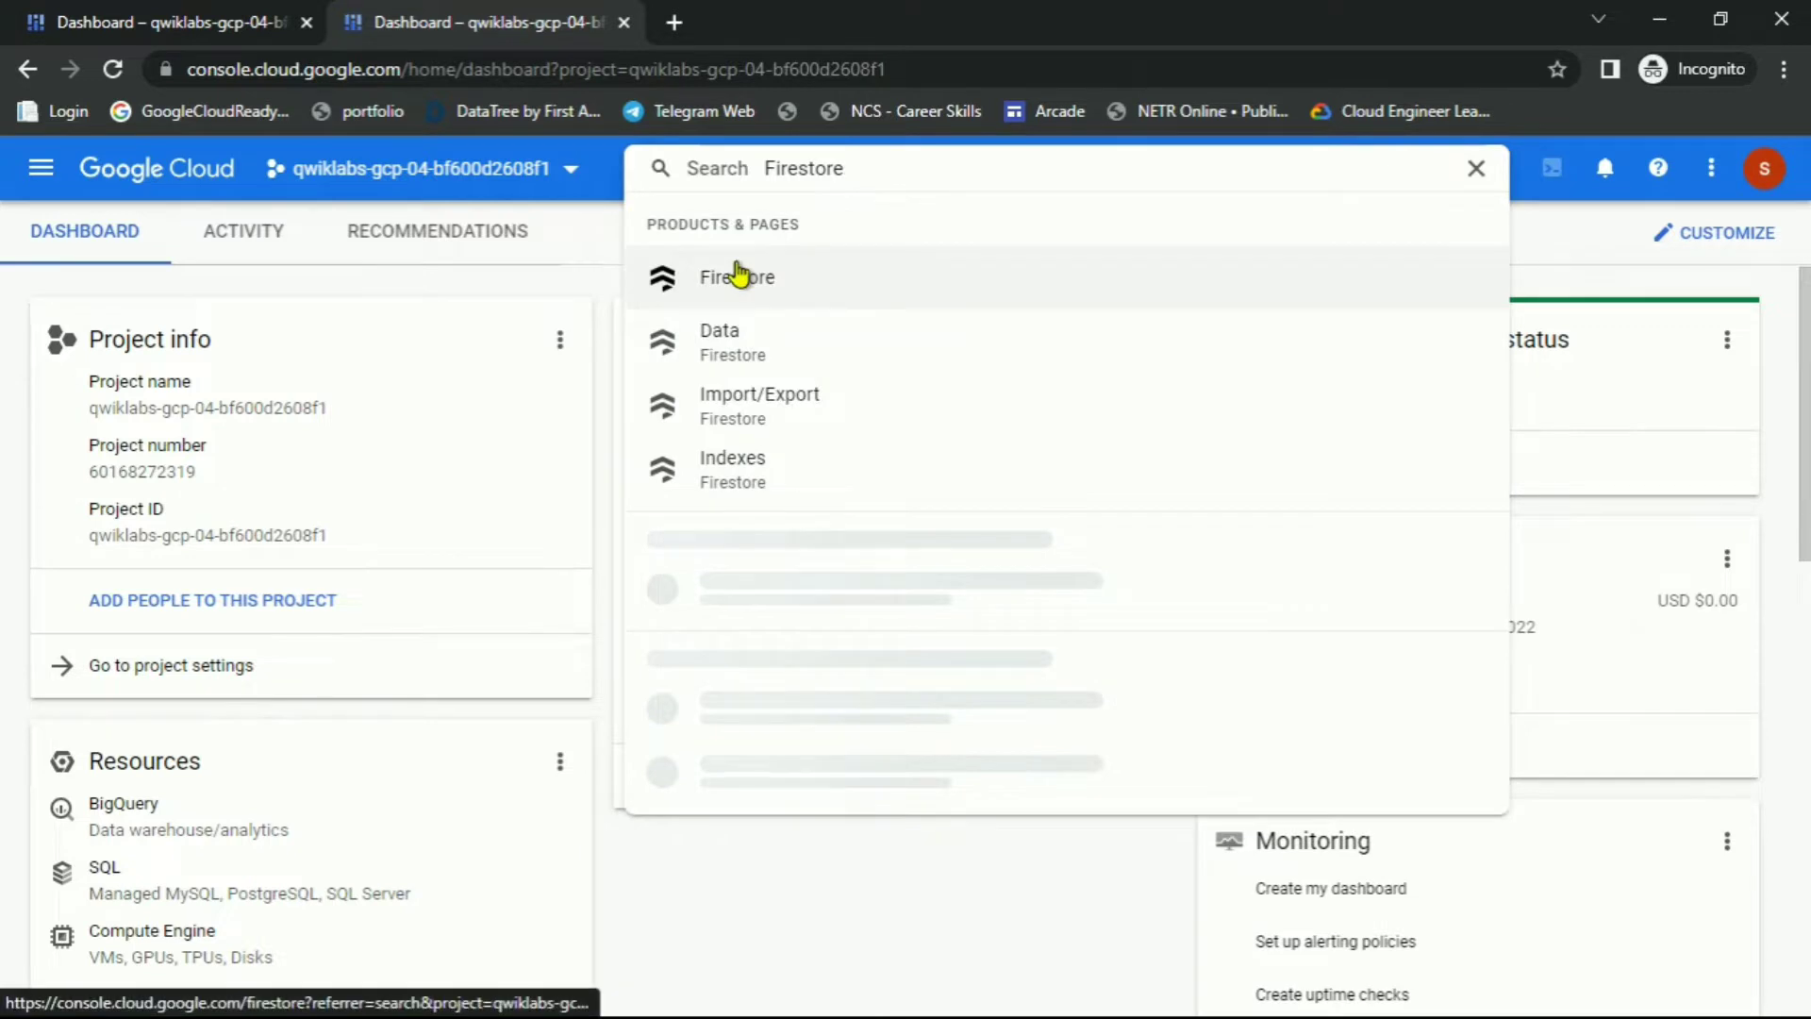
pyautogui.click(741, 275)
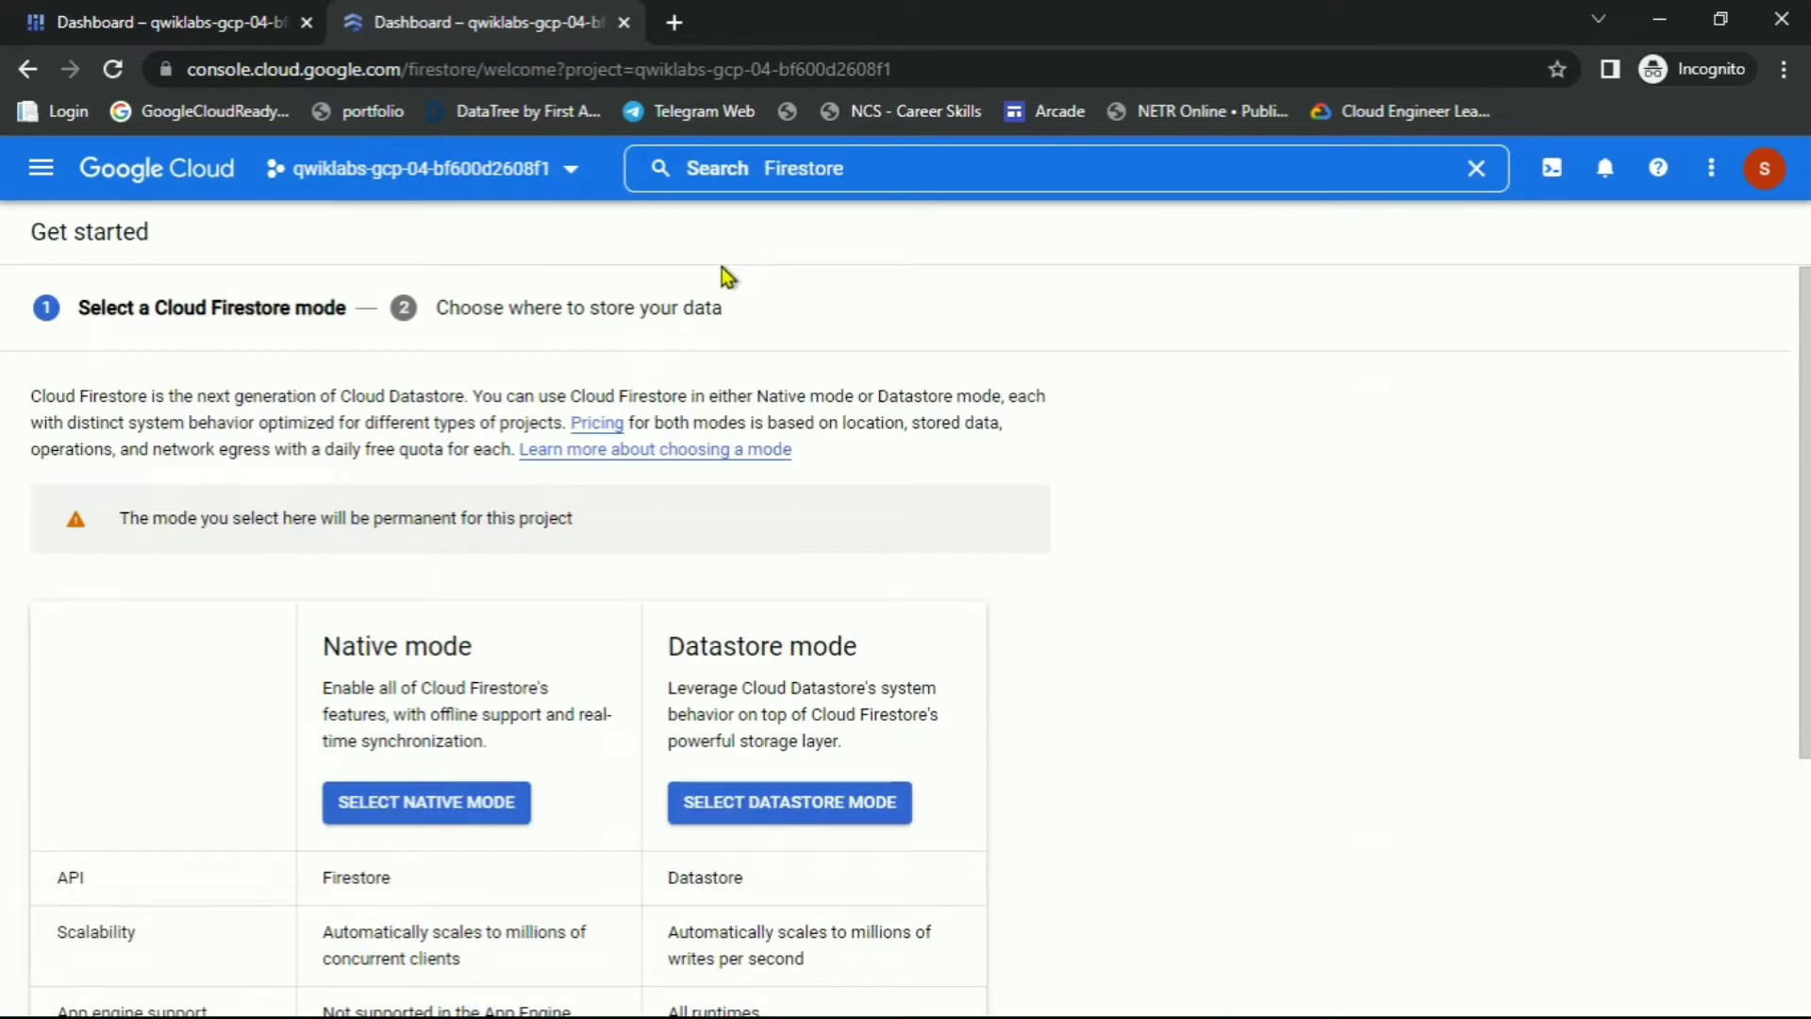
pyautogui.hotkey('alt', 'Tab')
pyautogui.scroll(-1, 661, 548)
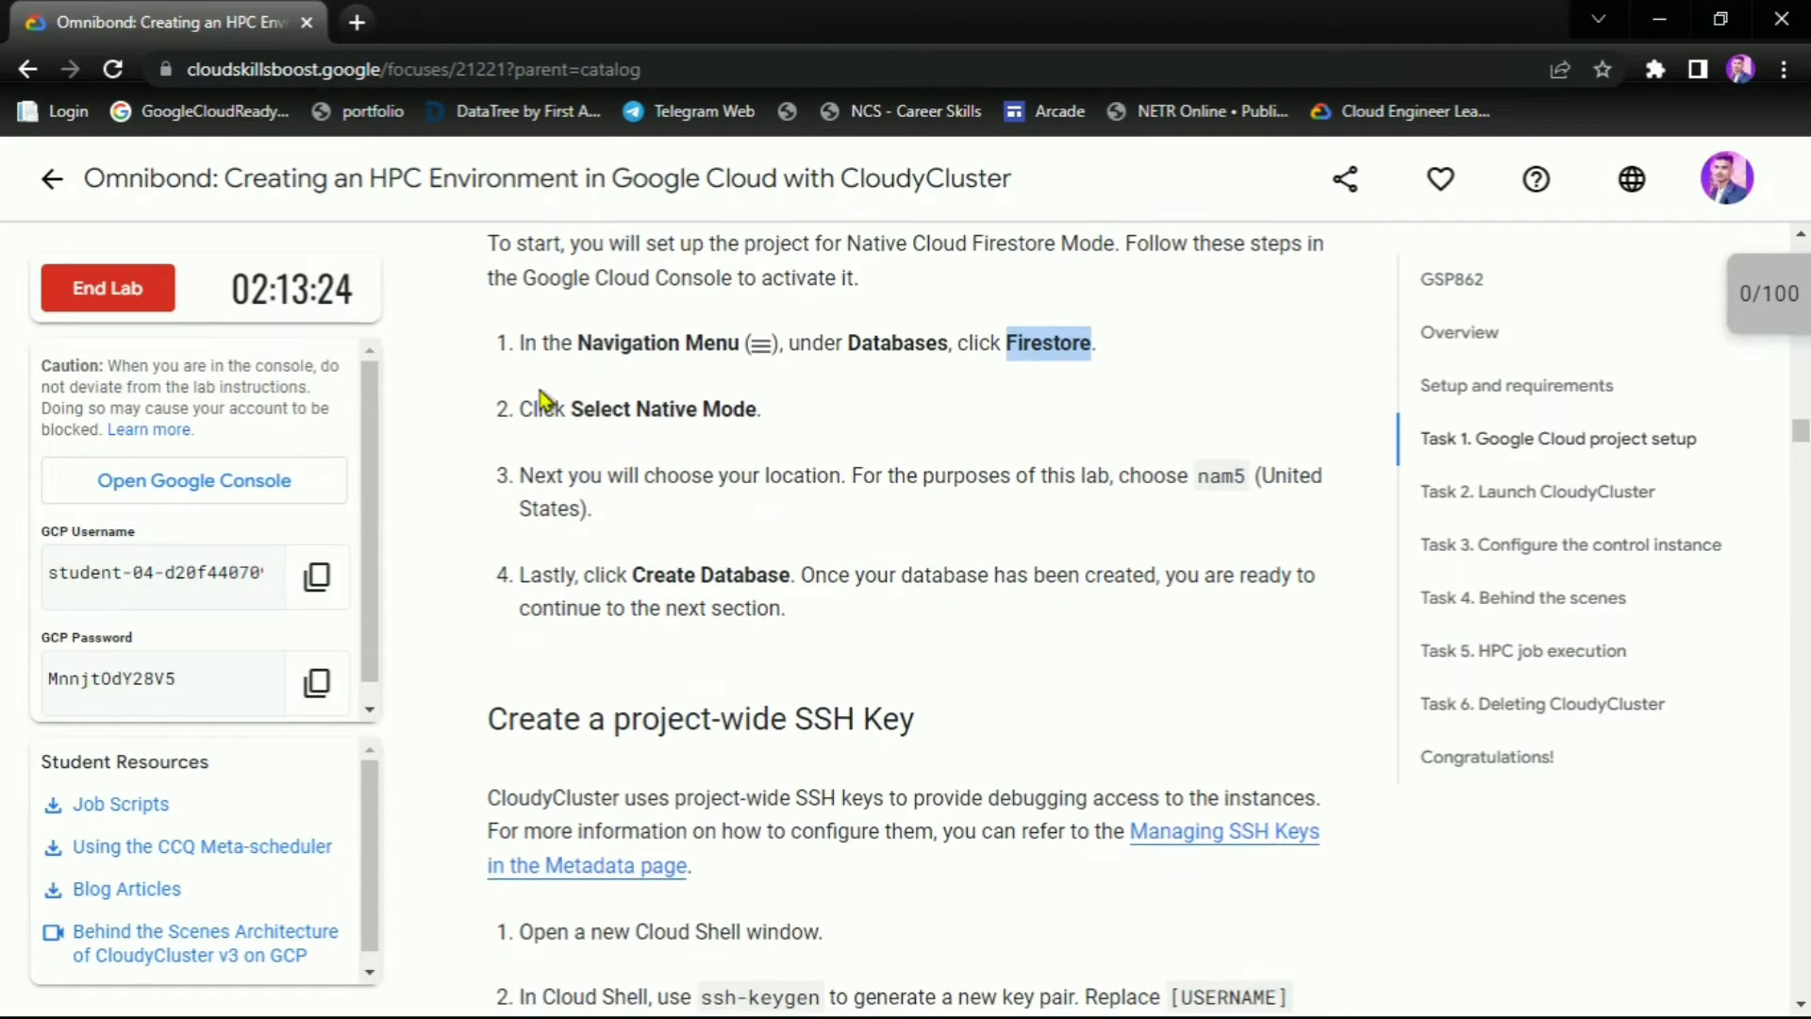
pyautogui.moveTo(566, 408); pyautogui.dragTo(807, 413)
pyautogui.doubleClick(1199, 481)
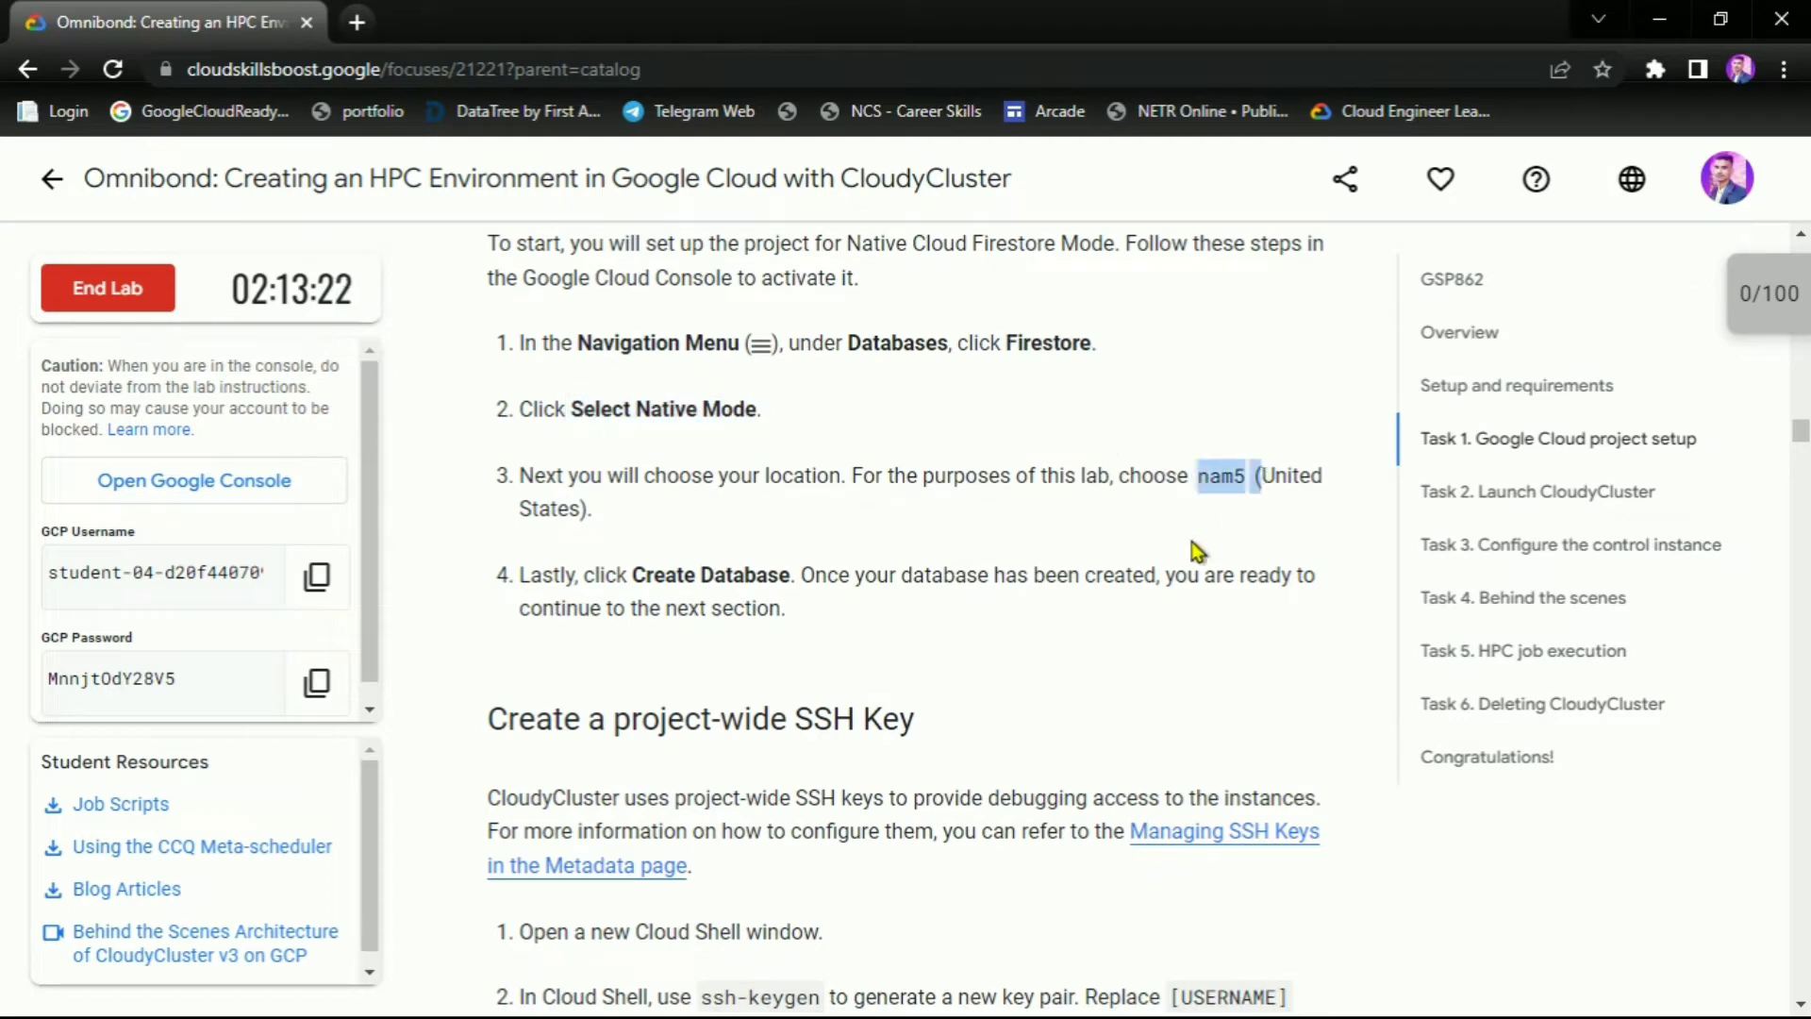
pyautogui.hotkey('alt', 'Tab')
# Create a Native-mode Firestore database in nam5 (United States)
pyautogui.click(389, 804)
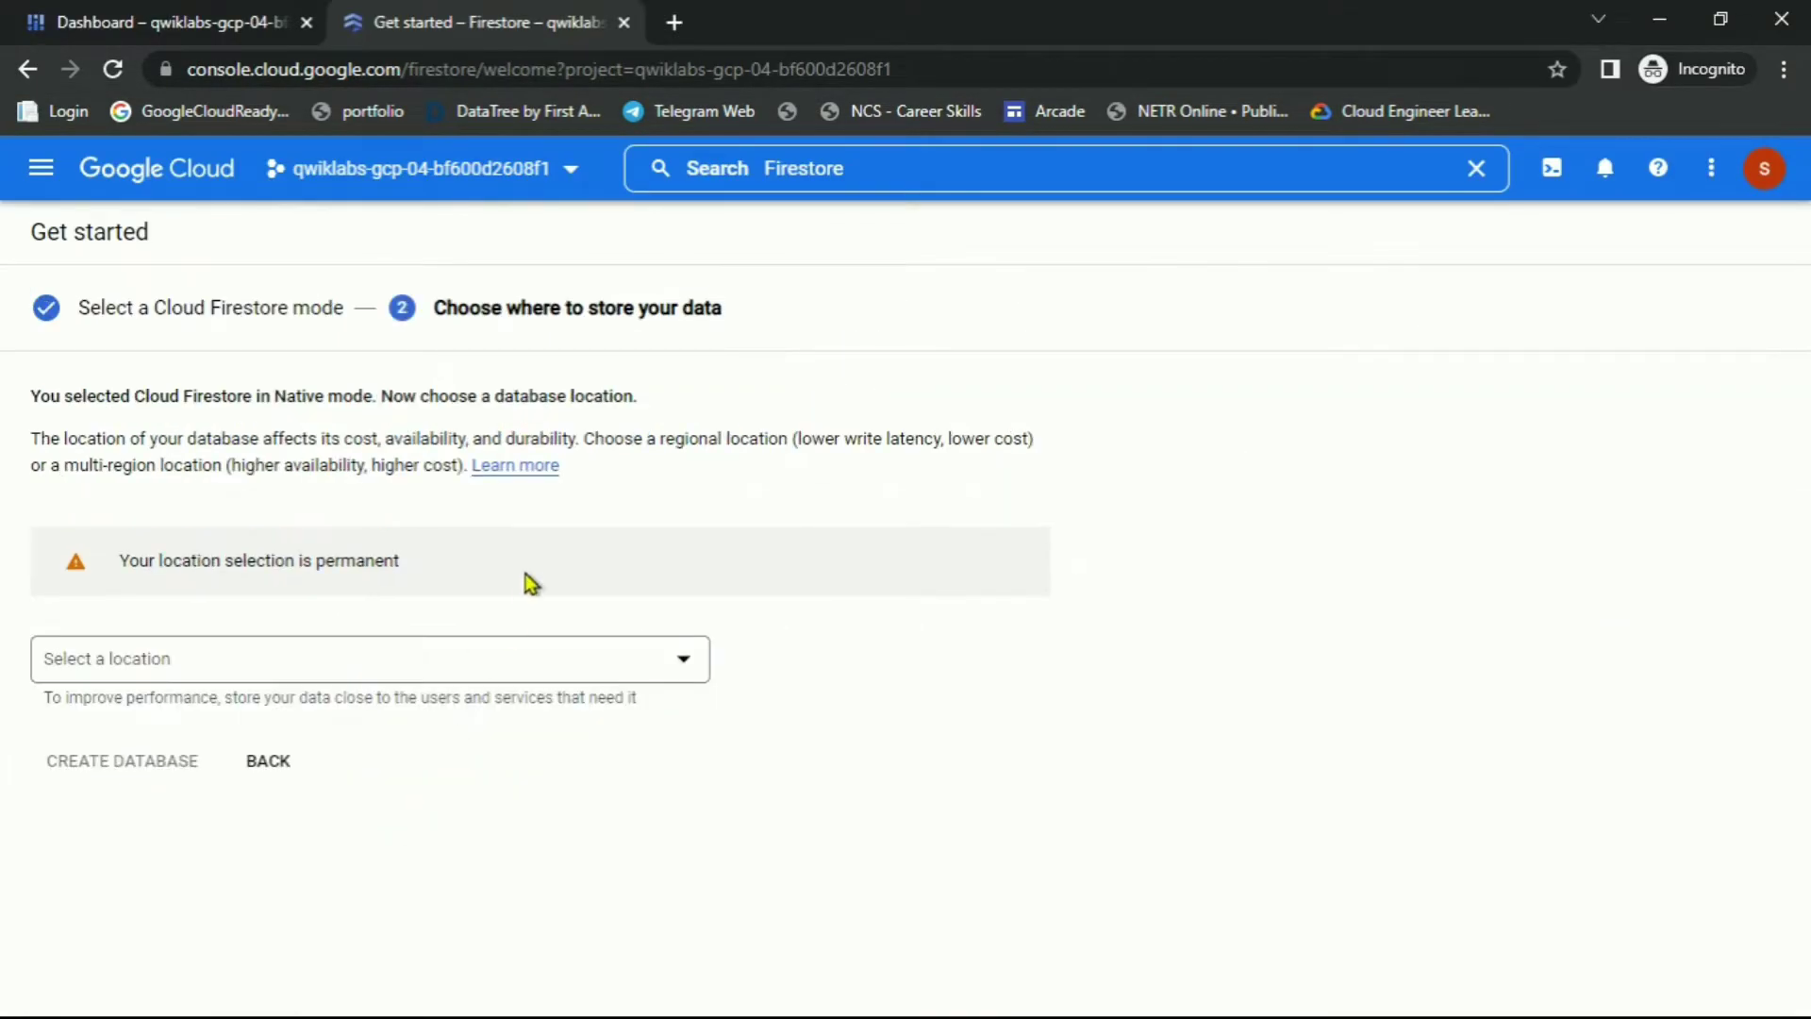
pyautogui.click(457, 665)
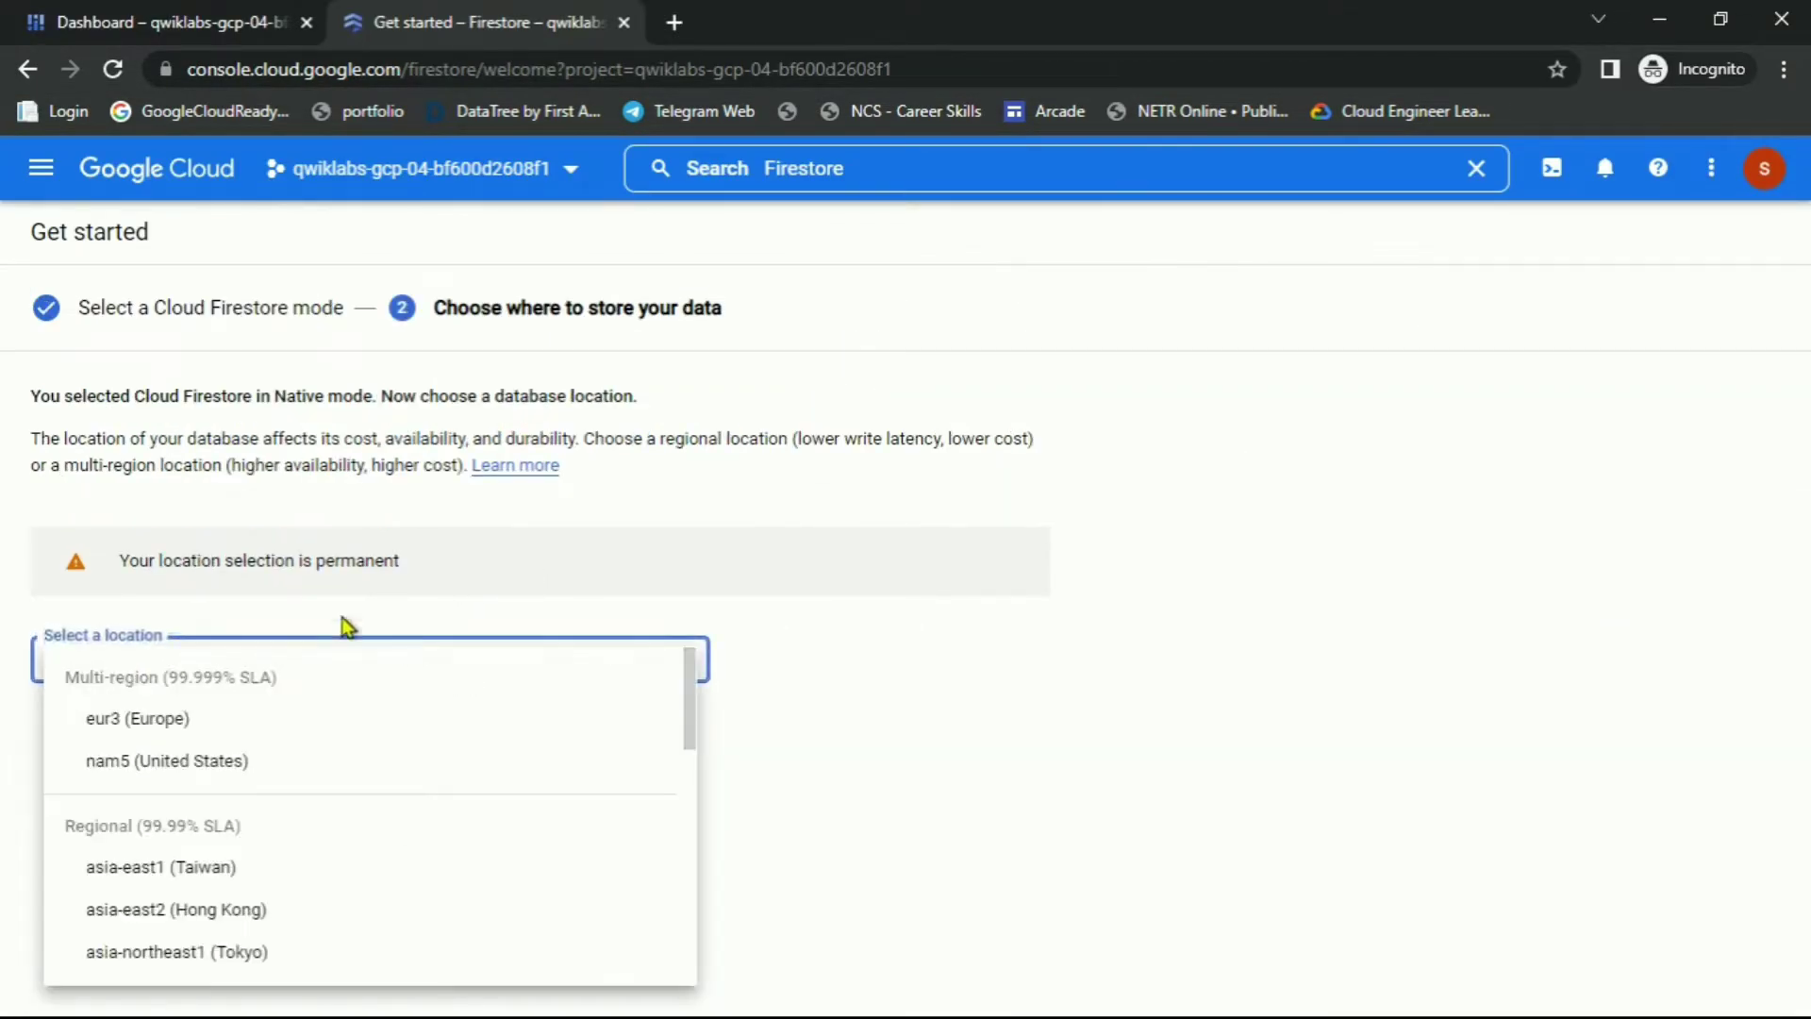
pyautogui.click(104, 763)
pyautogui.click(104, 759)
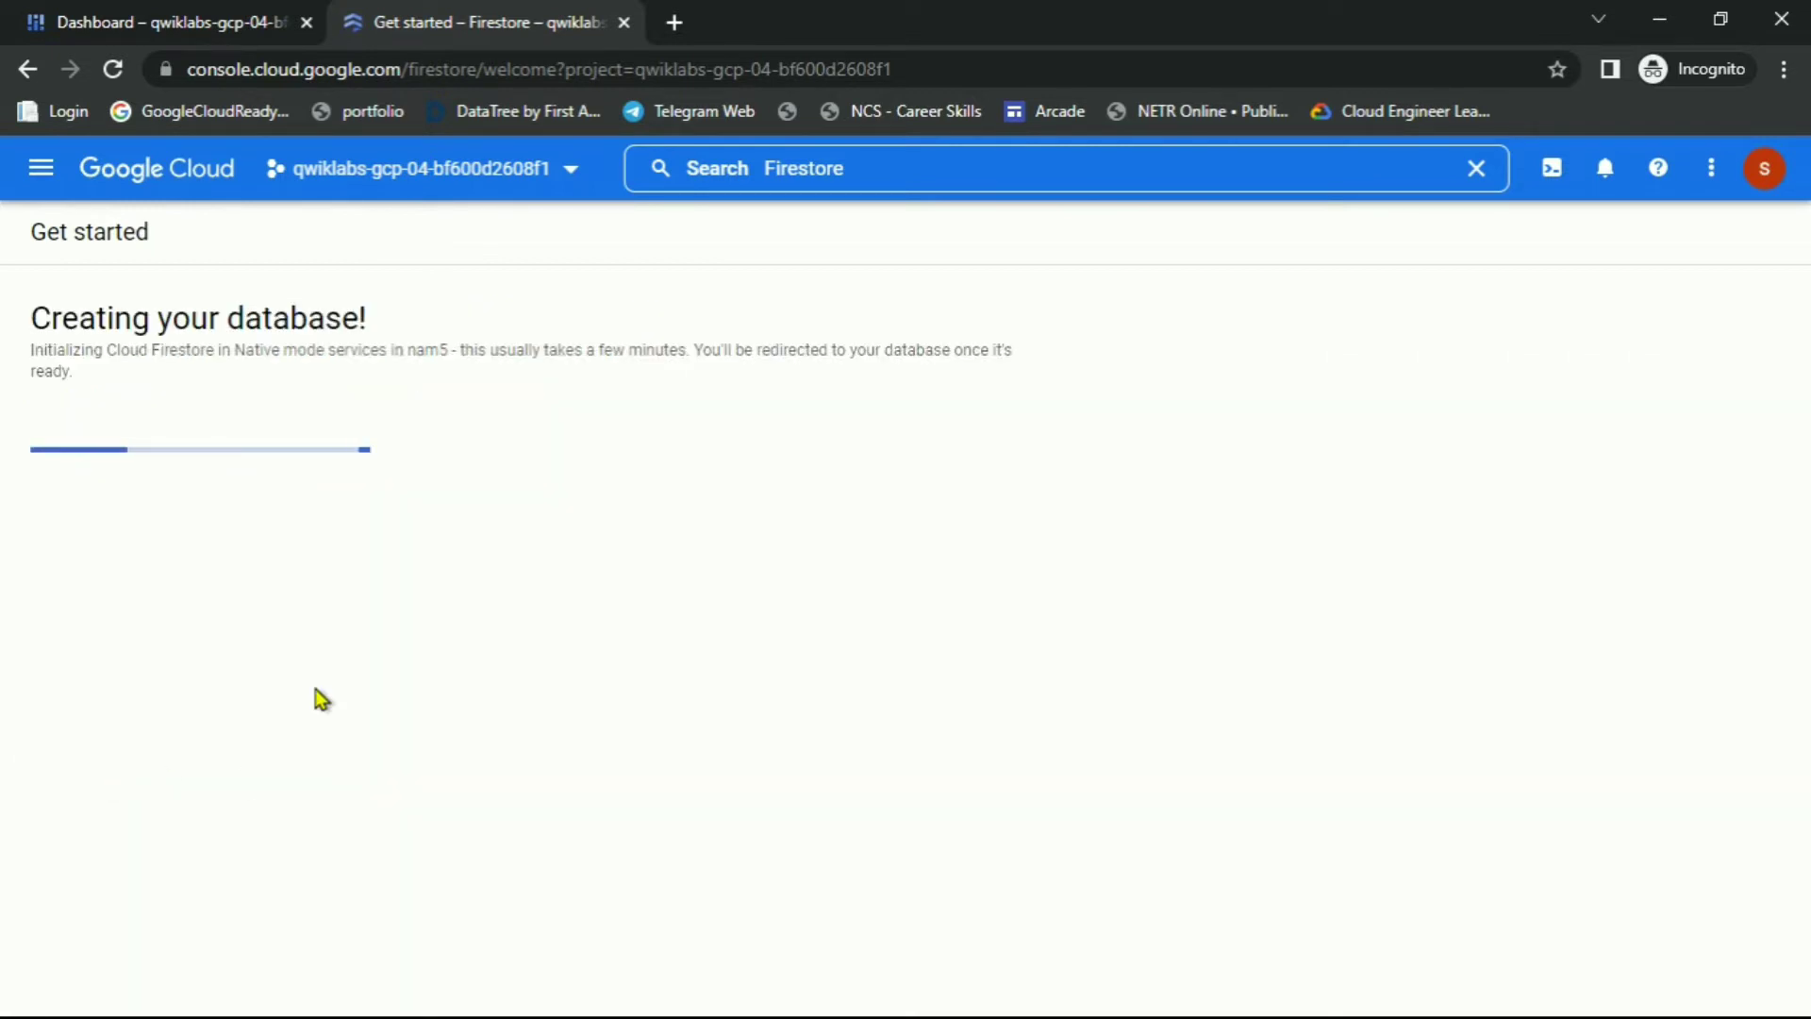
pyautogui.hotkey('alt', 'Tab')
pyautogui.scroll(-4, 737, 692)
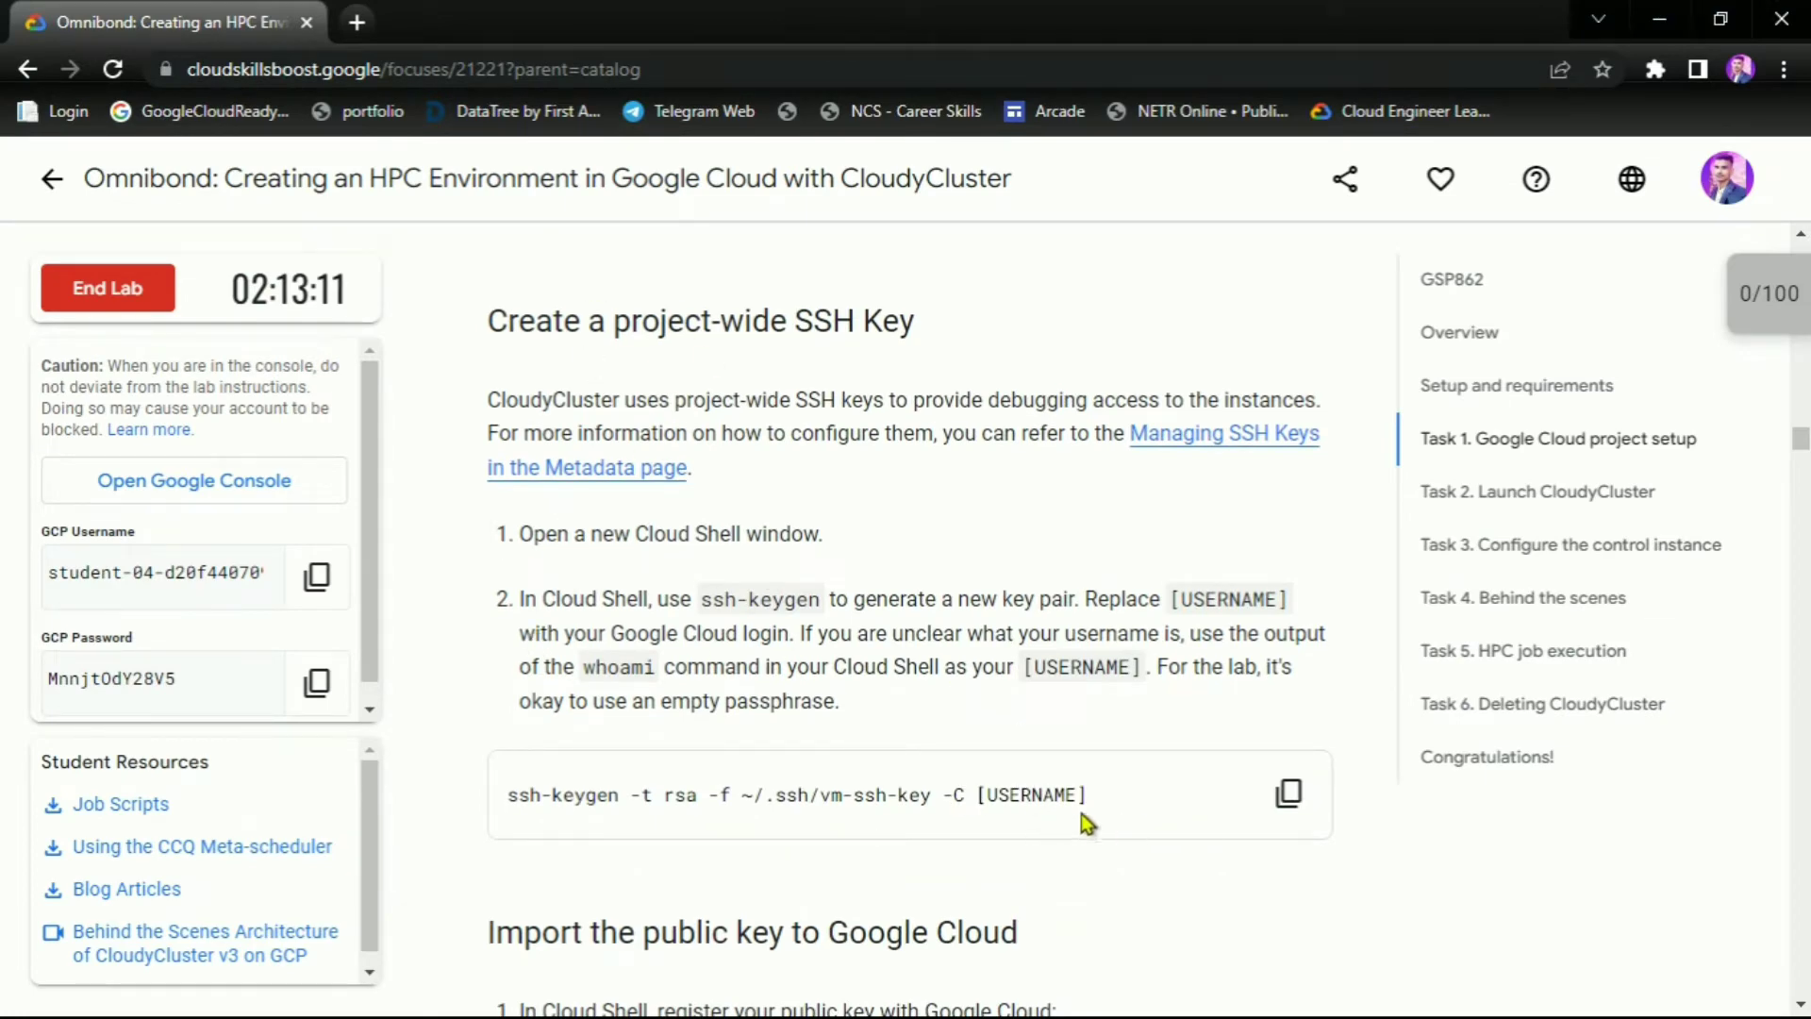
# Activate Cloud Shell, expand it to full view and dismiss the tips
pyautogui.hotkey('alt', 'Tab')
pyautogui.click(133, 19)
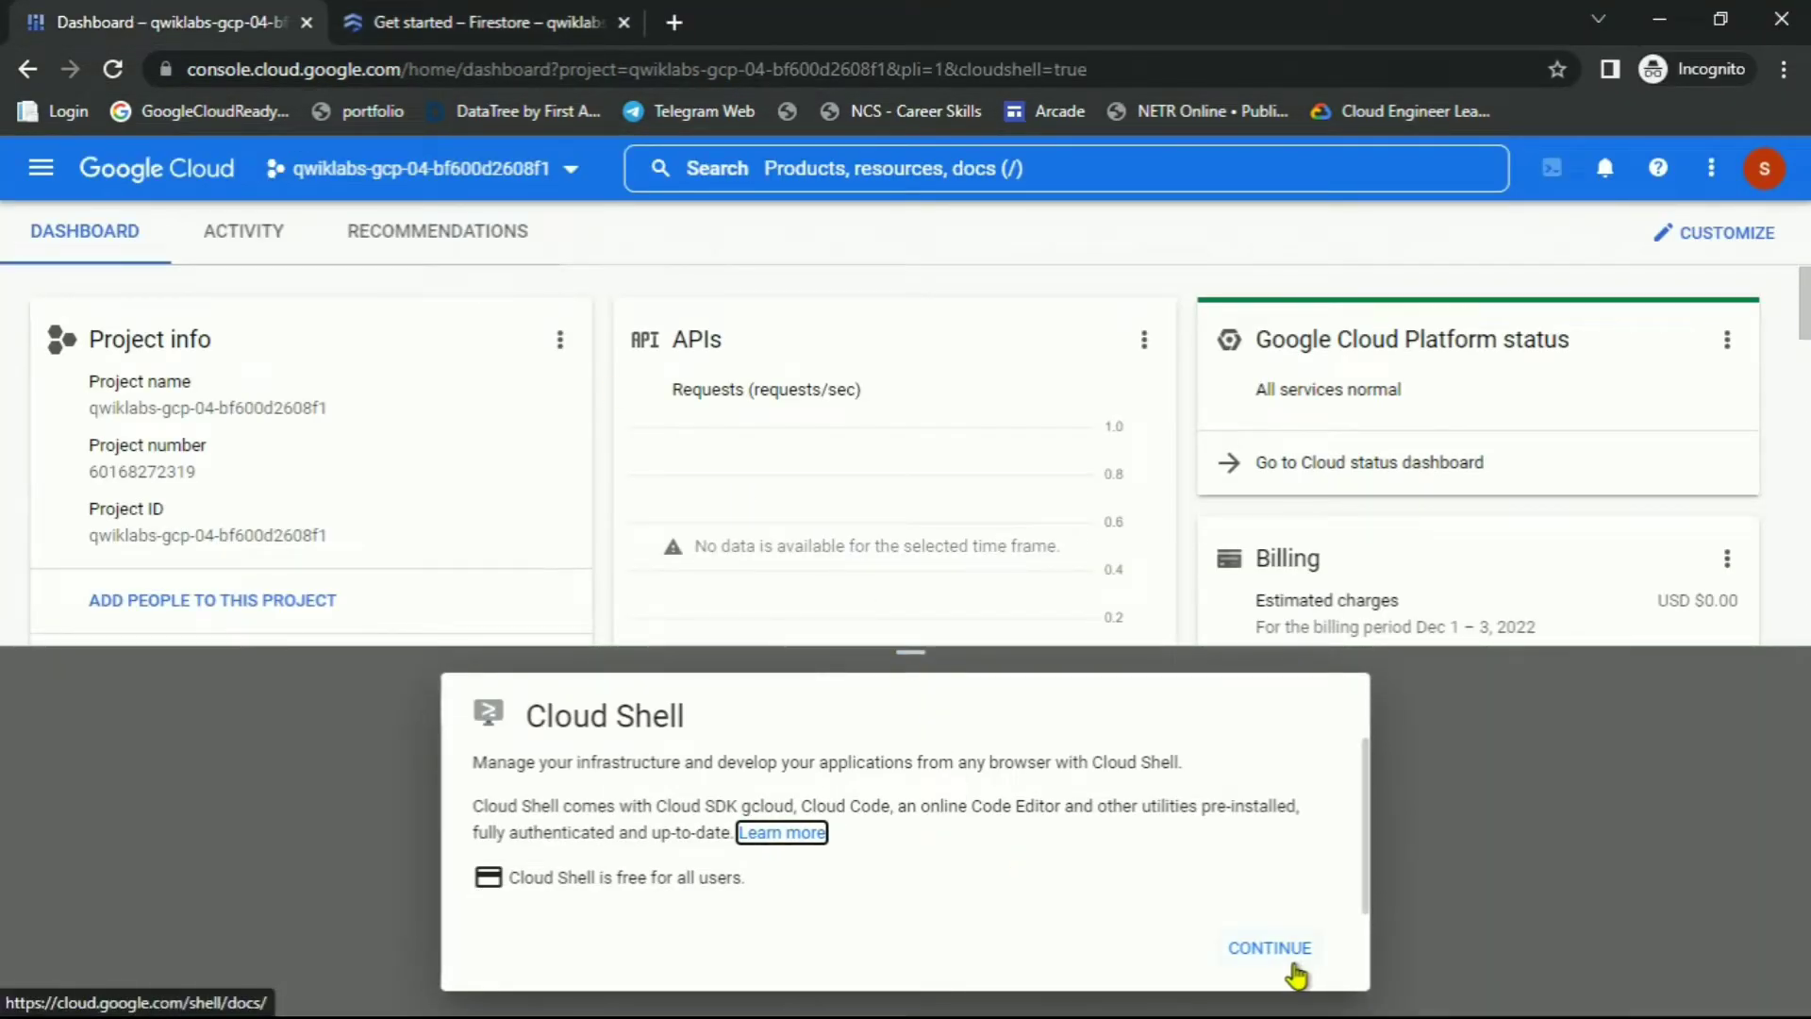
pyautogui.click(1287, 957)
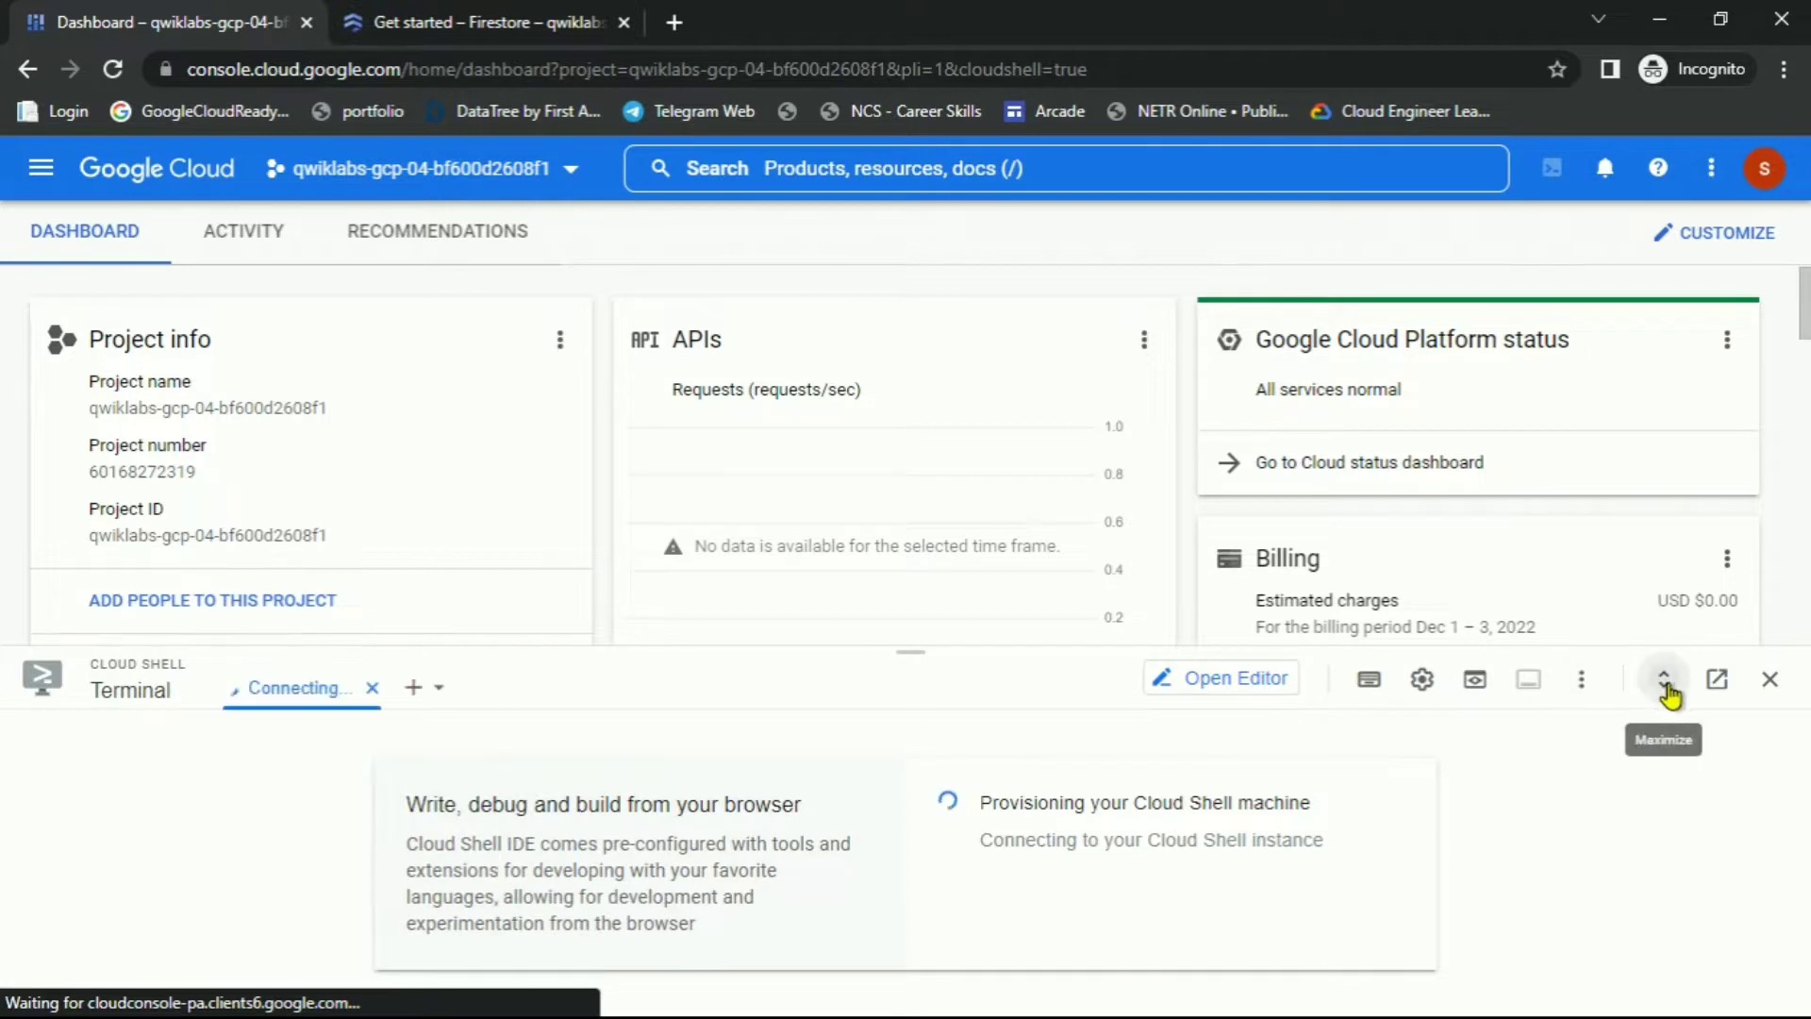
pyautogui.click(1666, 683)
pyautogui.click(1285, 379)
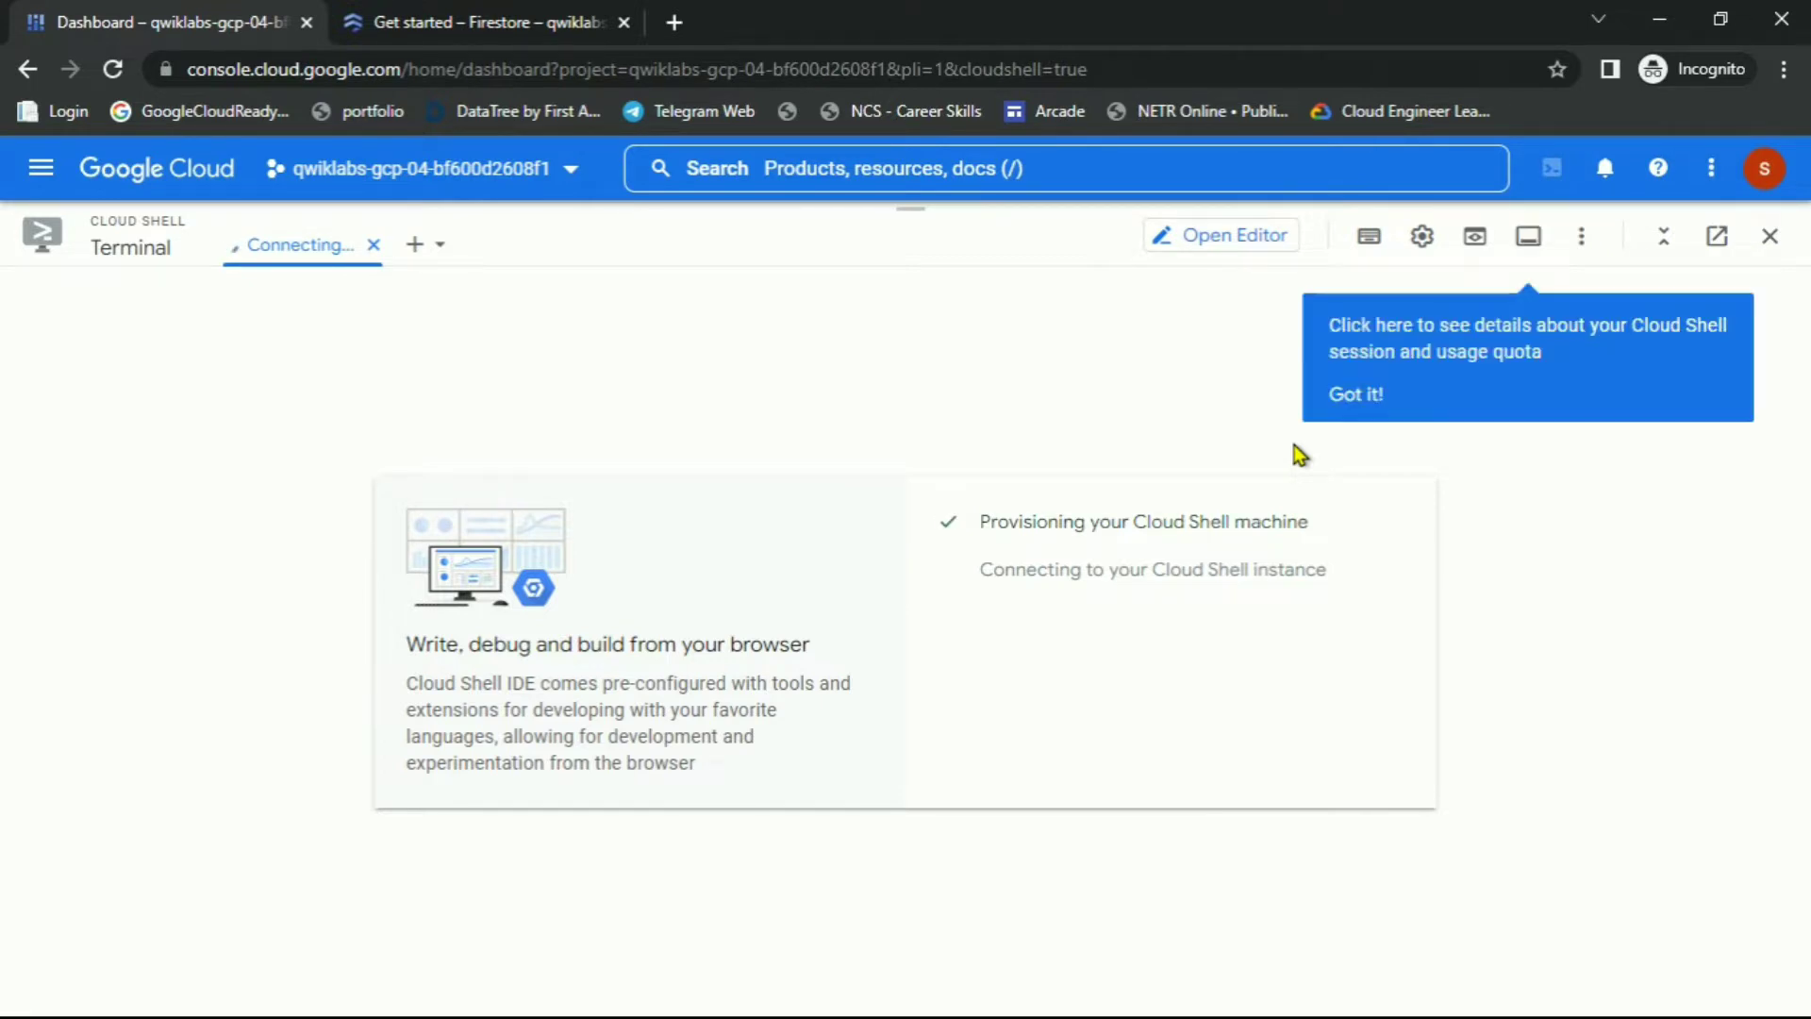
pyautogui.click(1383, 393)
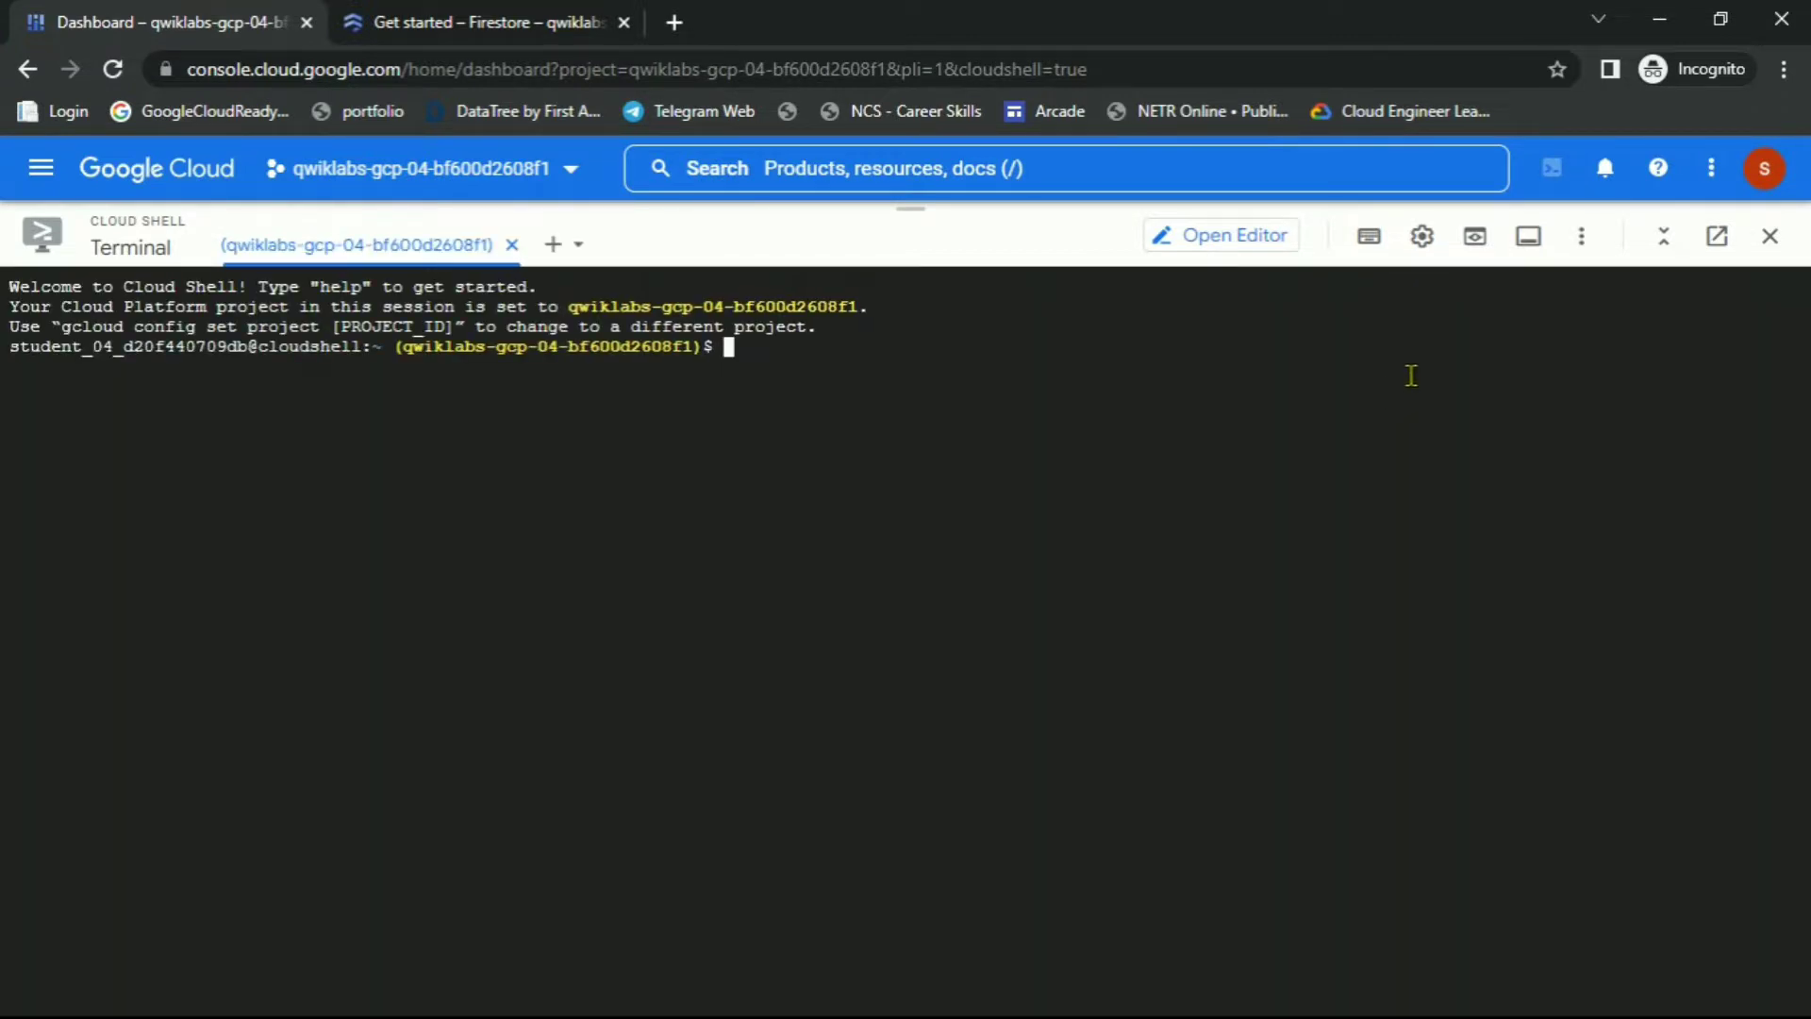
# Set the Cloud Shell terminal text size to Medium
pyautogui.click(1422, 235)
pyautogui.moveTo(1293, 349)
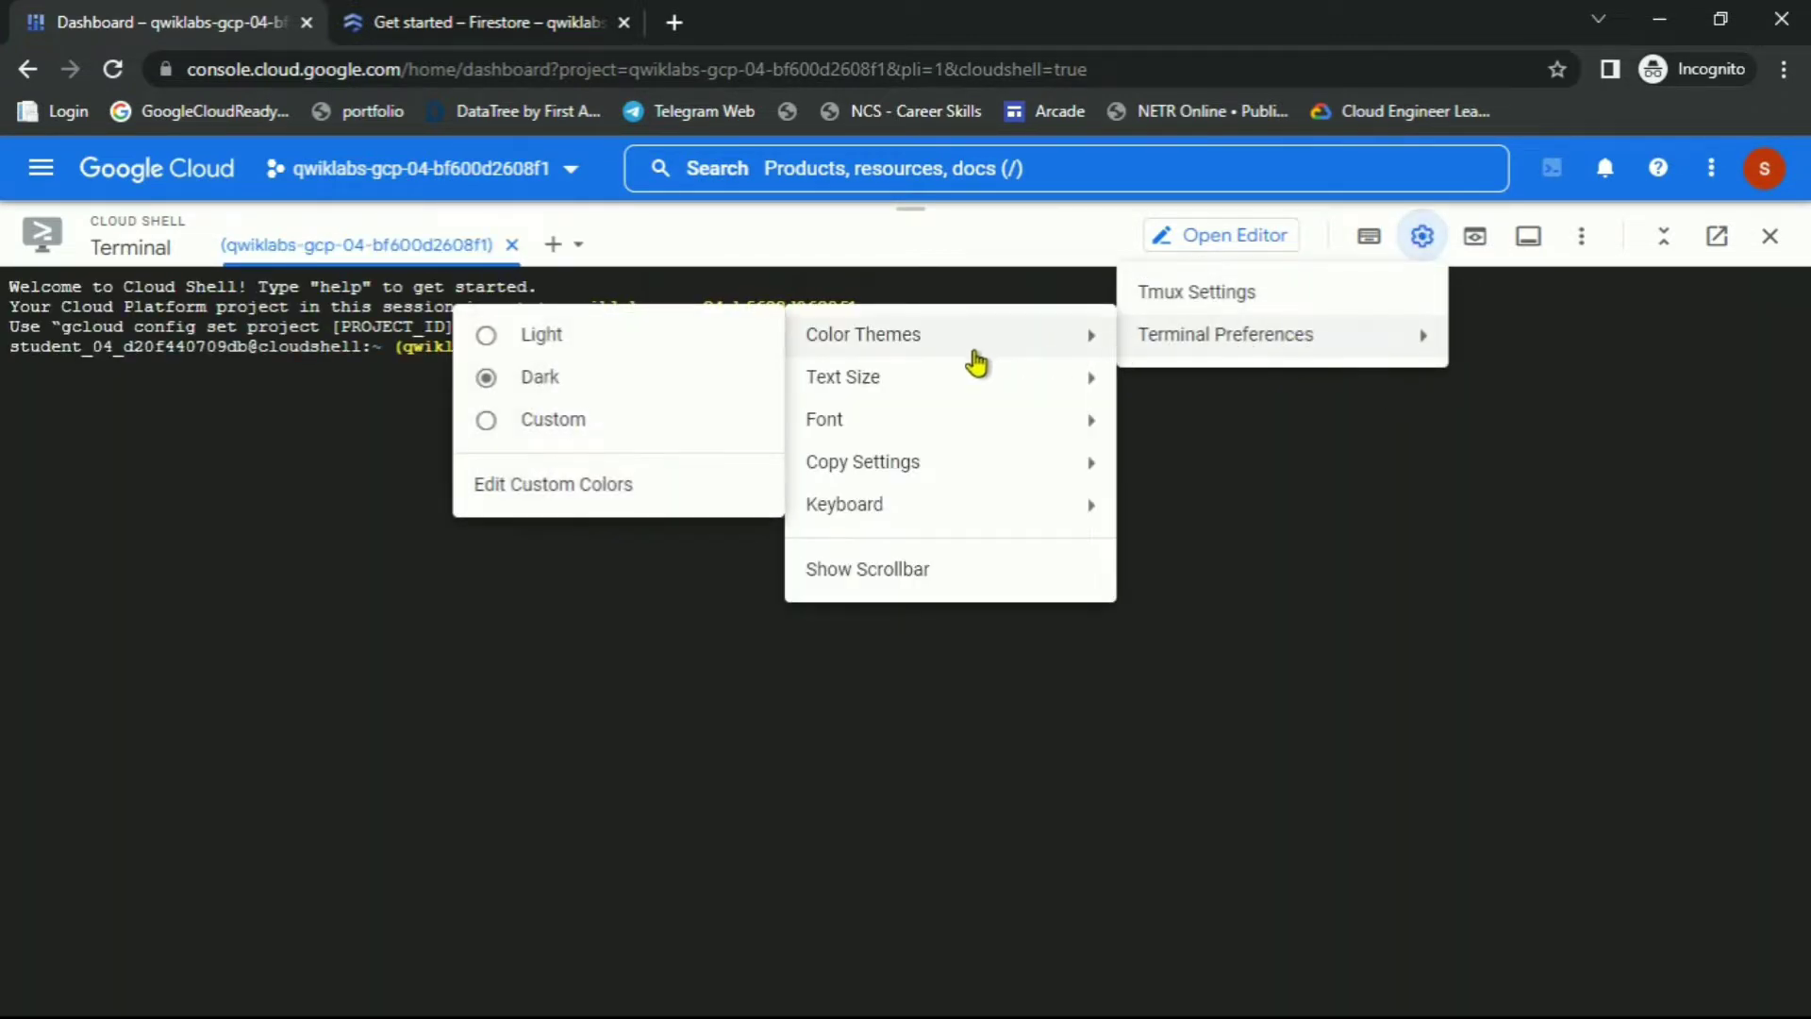
pyautogui.moveTo(803, 396)
pyautogui.click(638, 461)
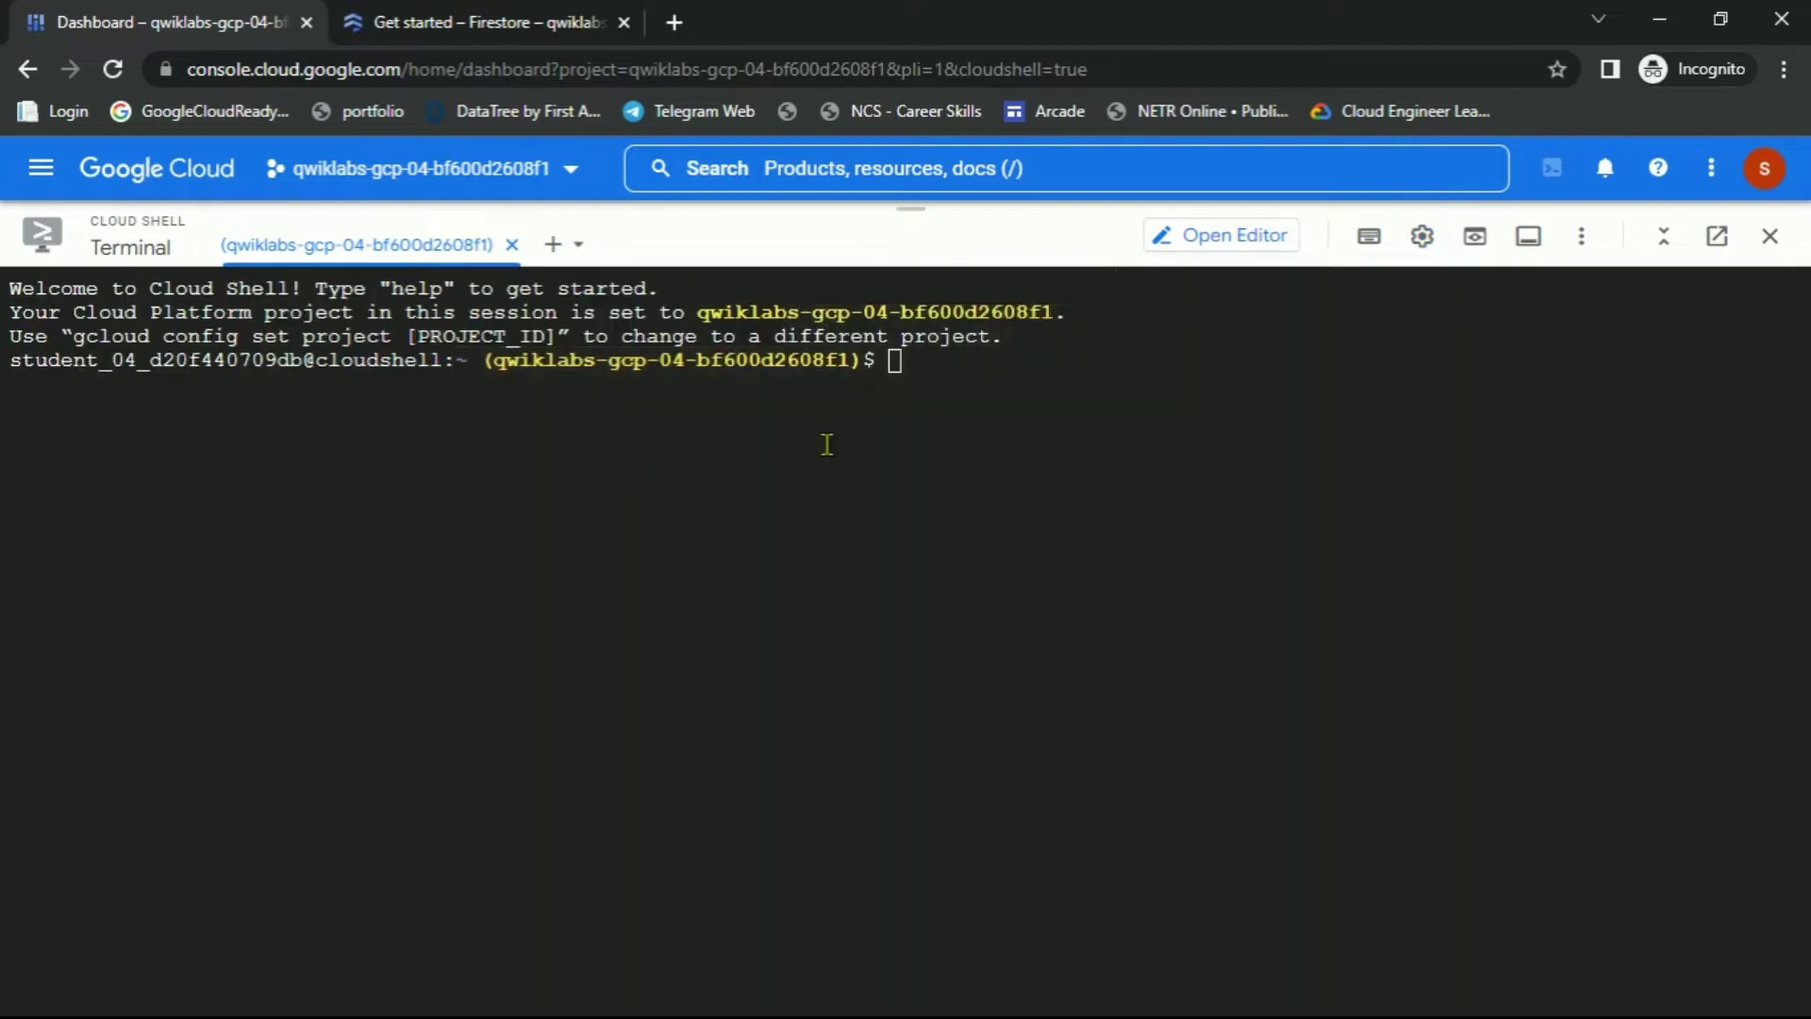
pyautogui.hotkey('alt', 'Tab')
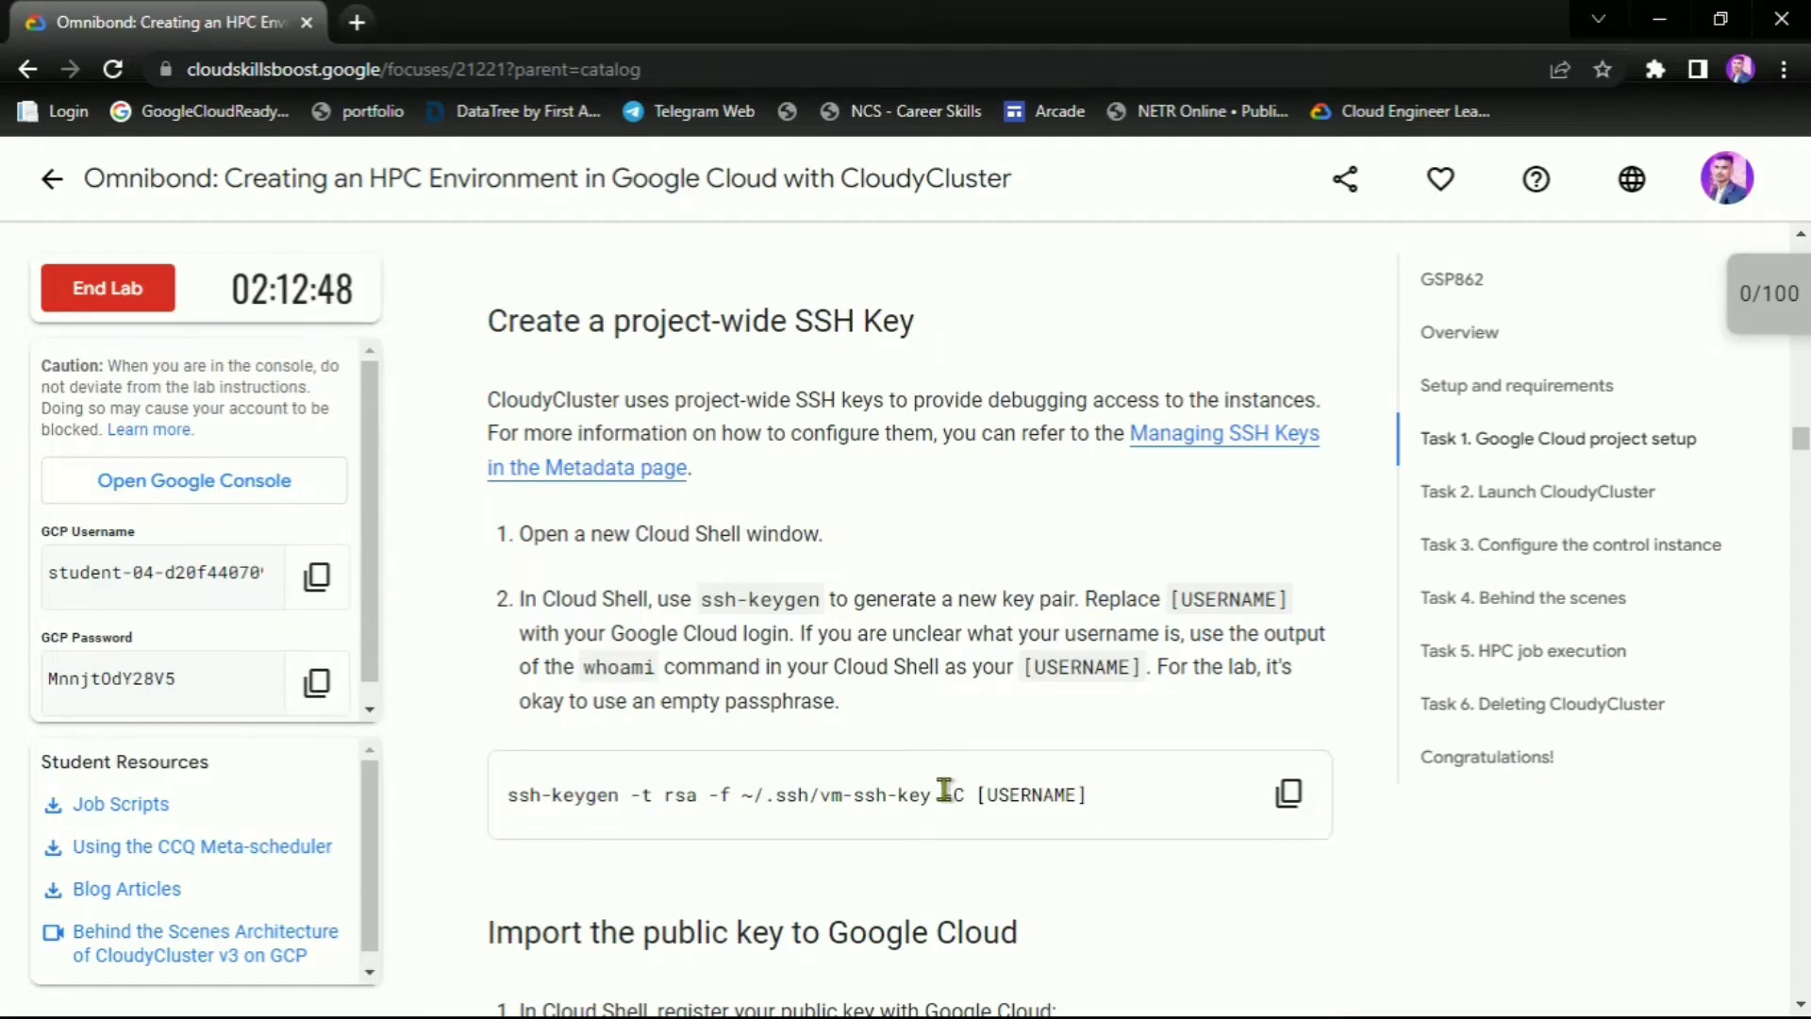
# Run ssh-keygen in Cloud Shell with the lab username as the key comment
pyautogui.moveTo(961, 794); pyautogui.dragTo(501, 810)
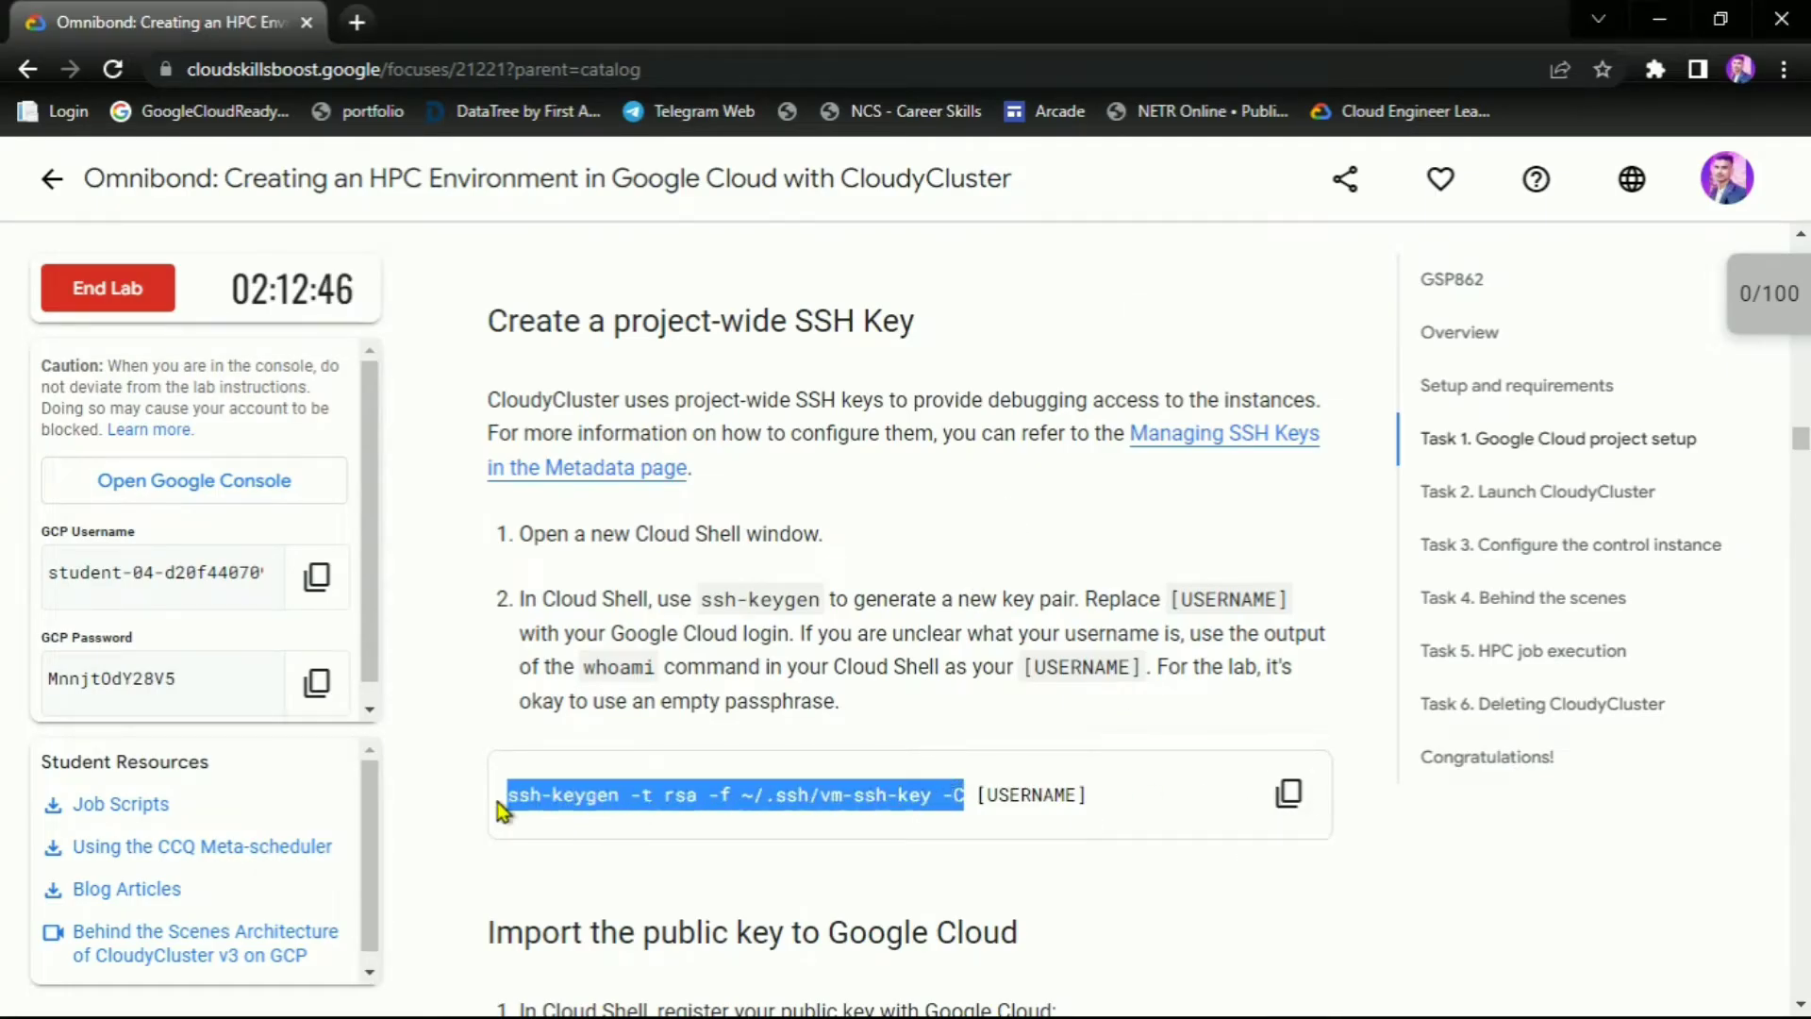
pyautogui.hotkey('alt', 'Tab')
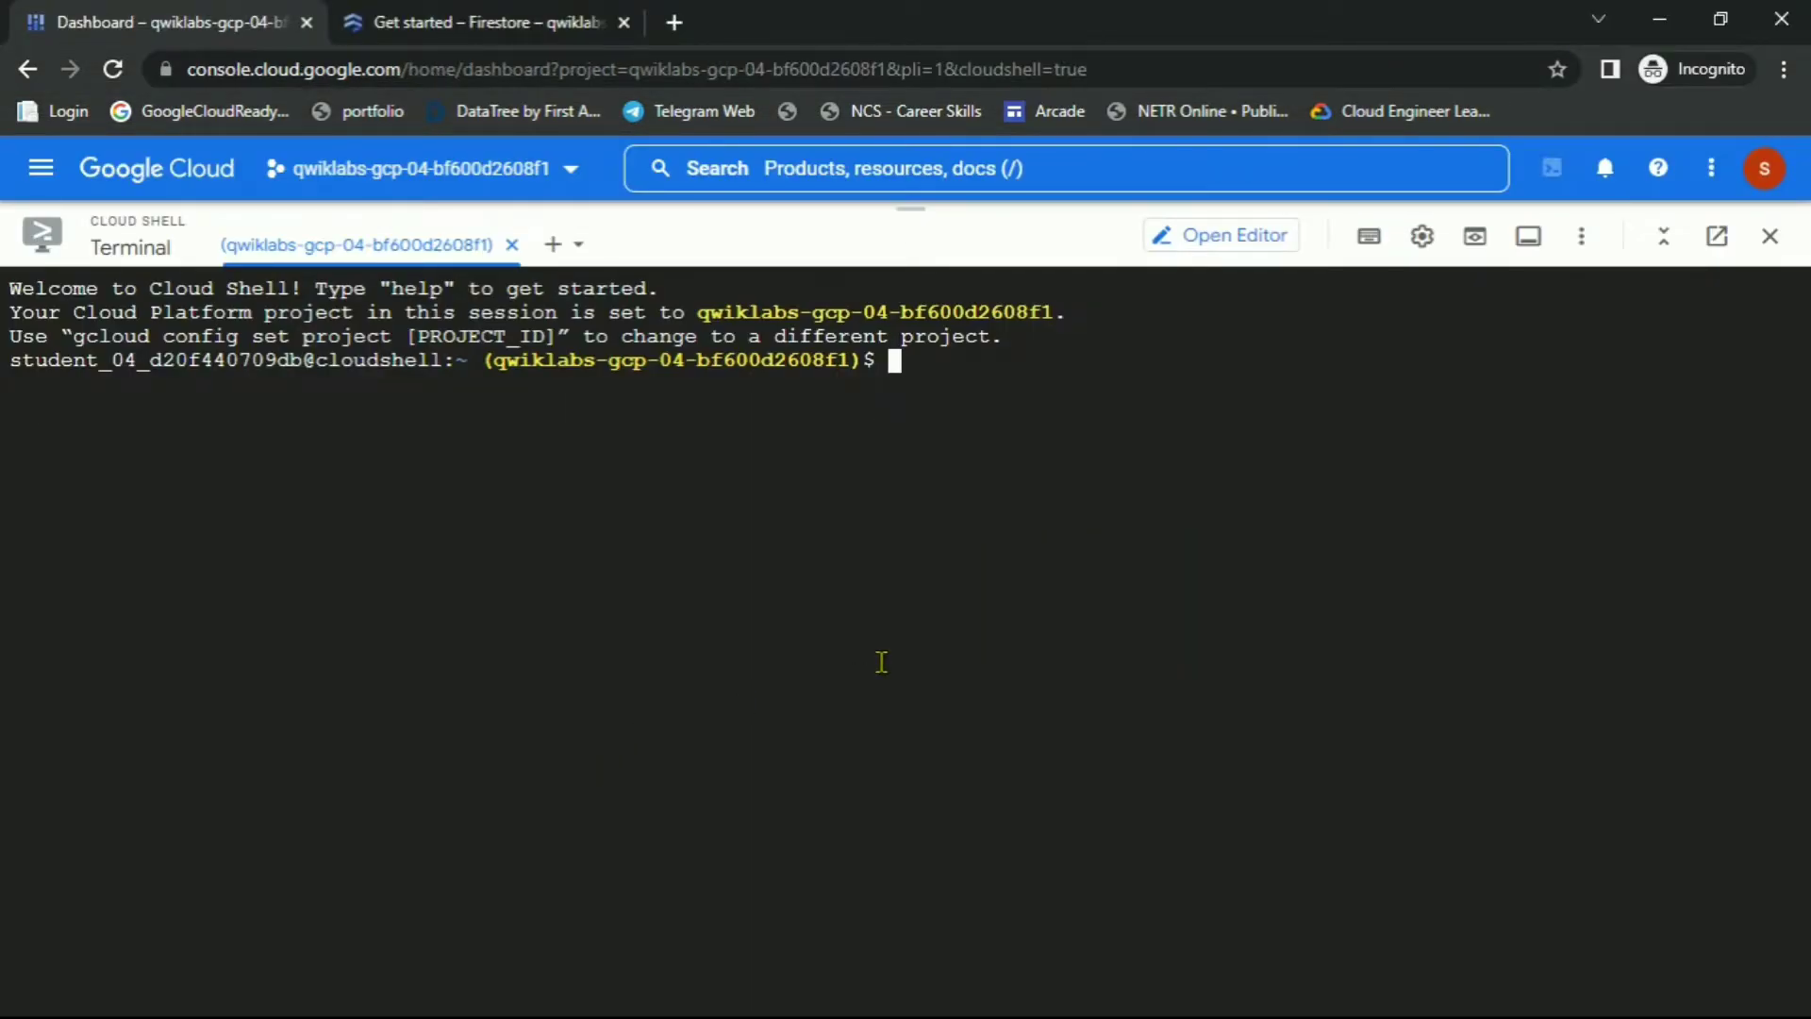
pyautogui.hotkey('ctrl', 'v')
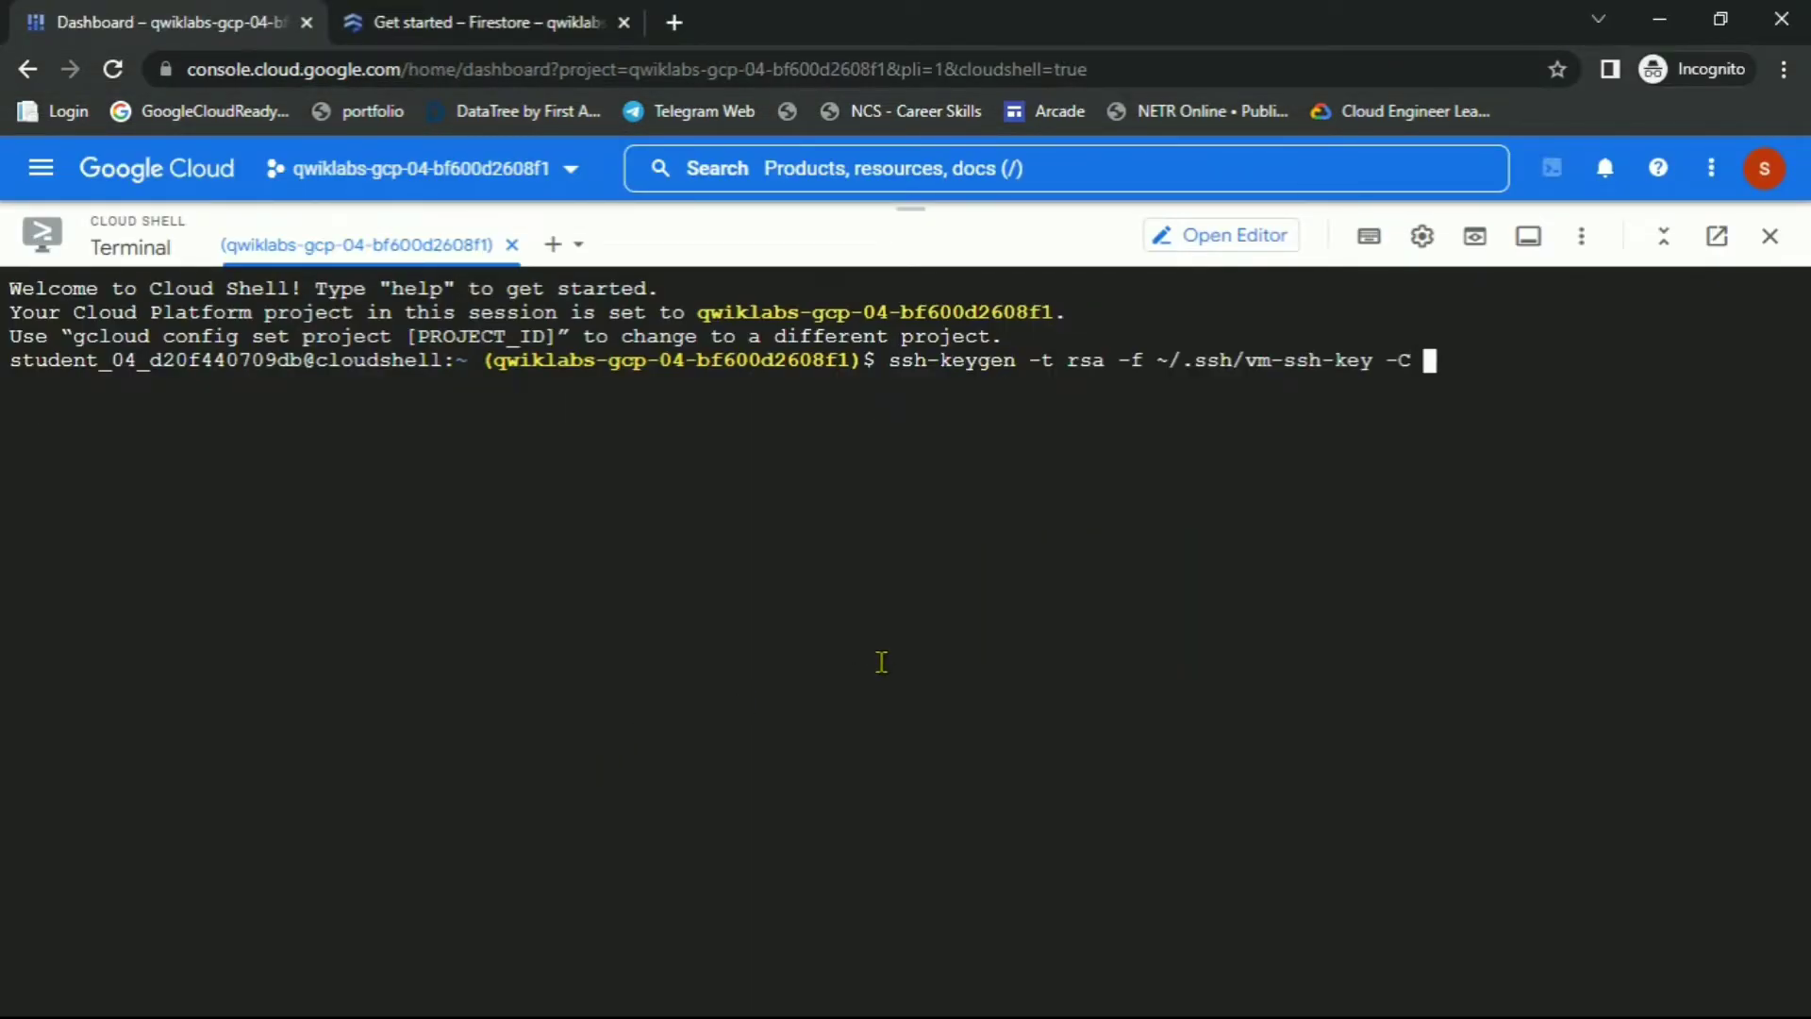
pyautogui.hotkey('alt', 'Tab')
pyautogui.click(319, 576)
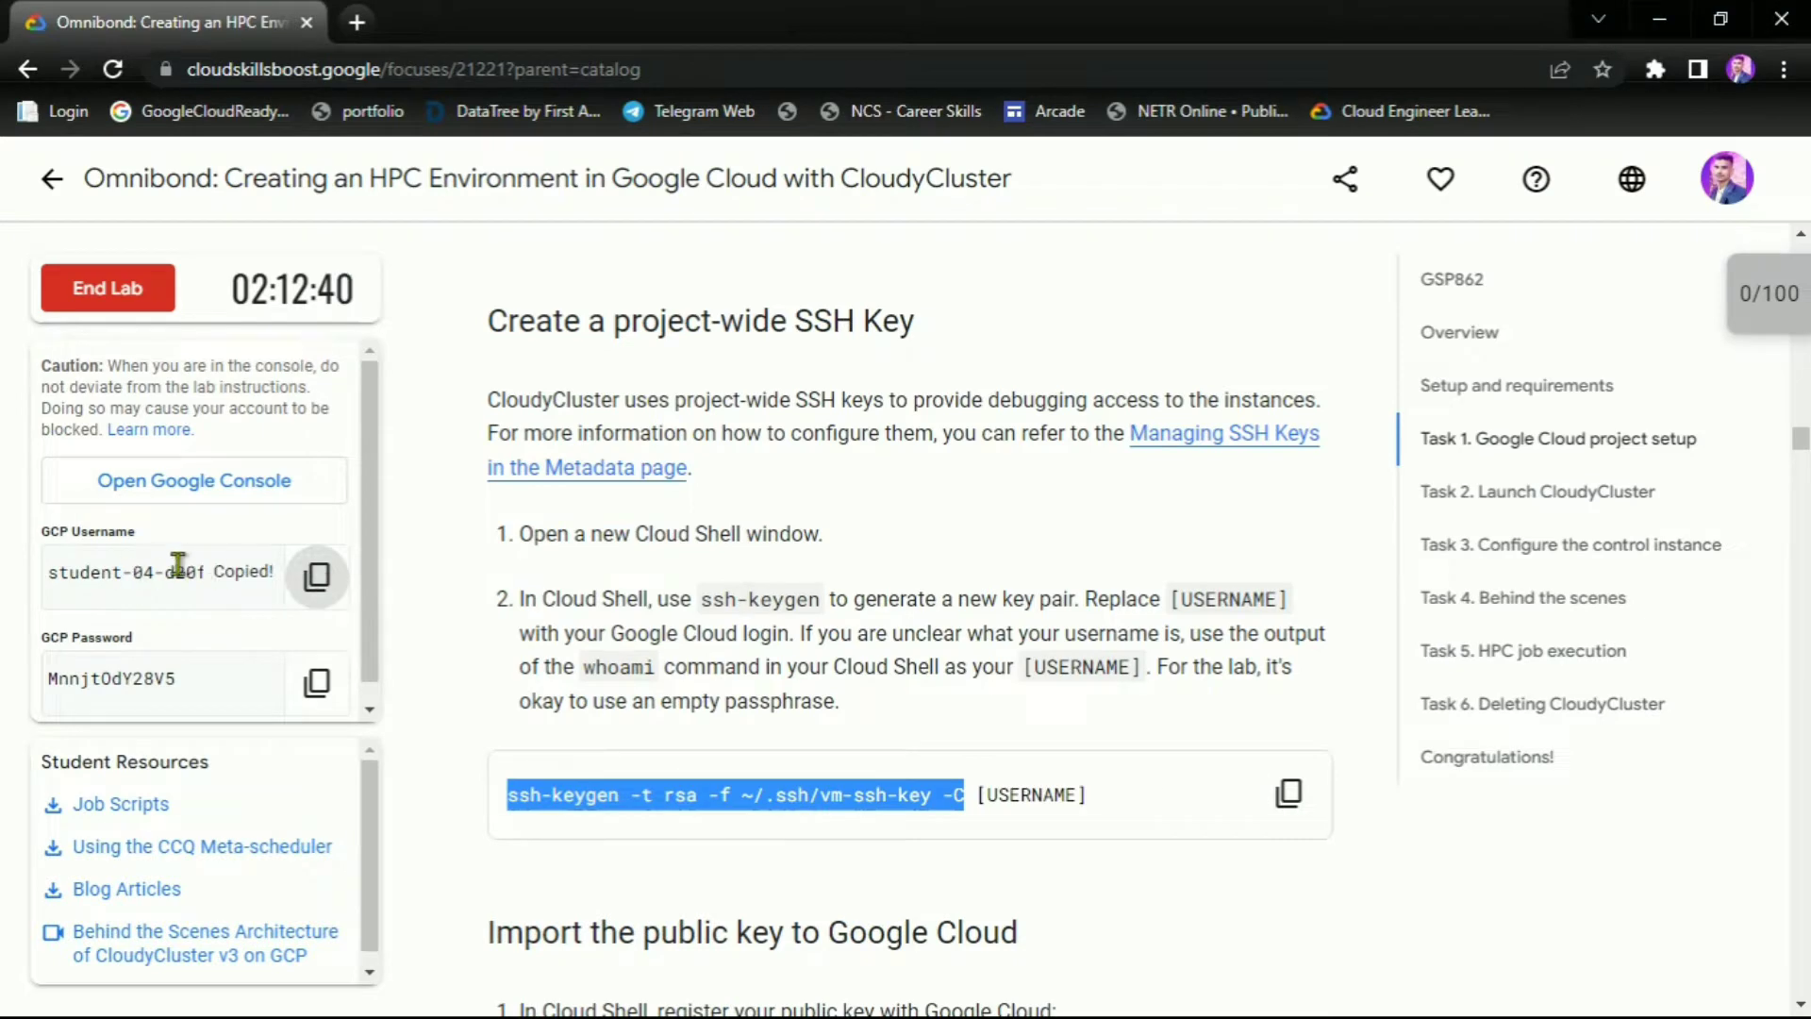
pyautogui.hotkey('alt', 'Tab')
pyautogui.hotkey('ctrl', 'v')
pyautogui.press('Return')
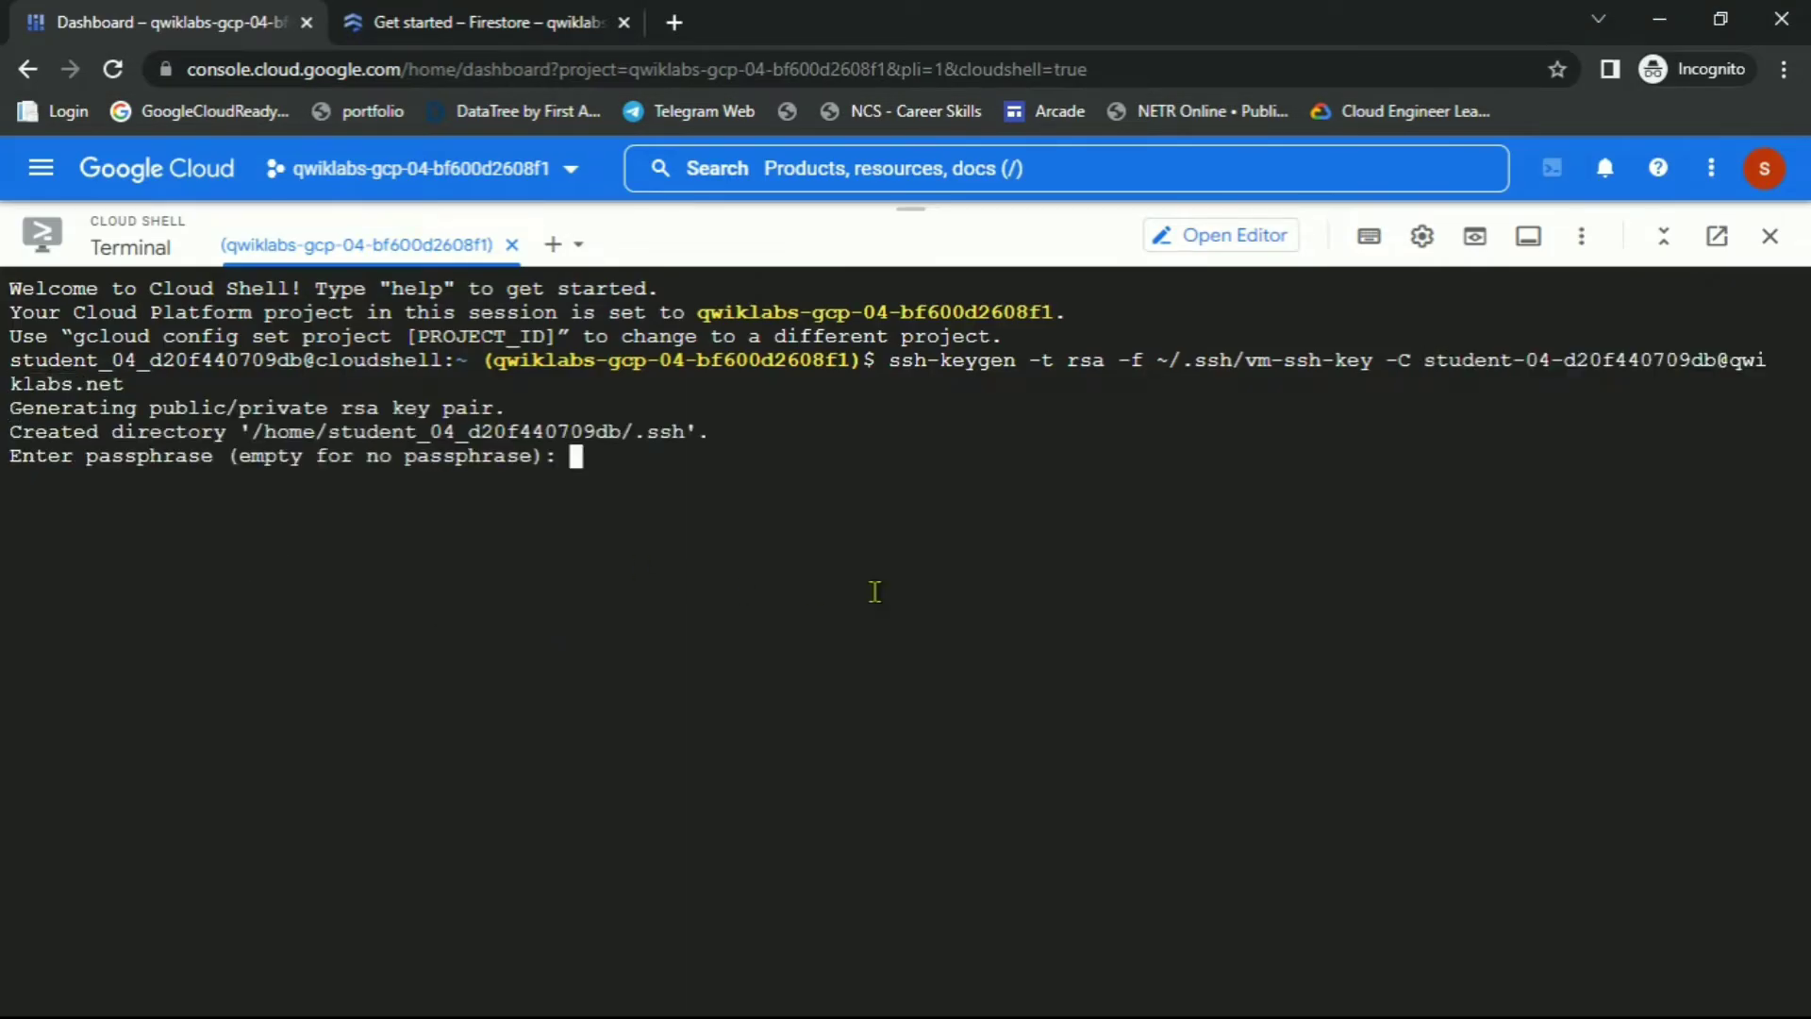
# Leave the passphrase empty to save the vm-ssh-key pair
pyautogui.press('alt')
pyautogui.click(874, 591)
pyautogui.press('alt')
pyautogui.click(875, 591)
pyautogui.press('Return')
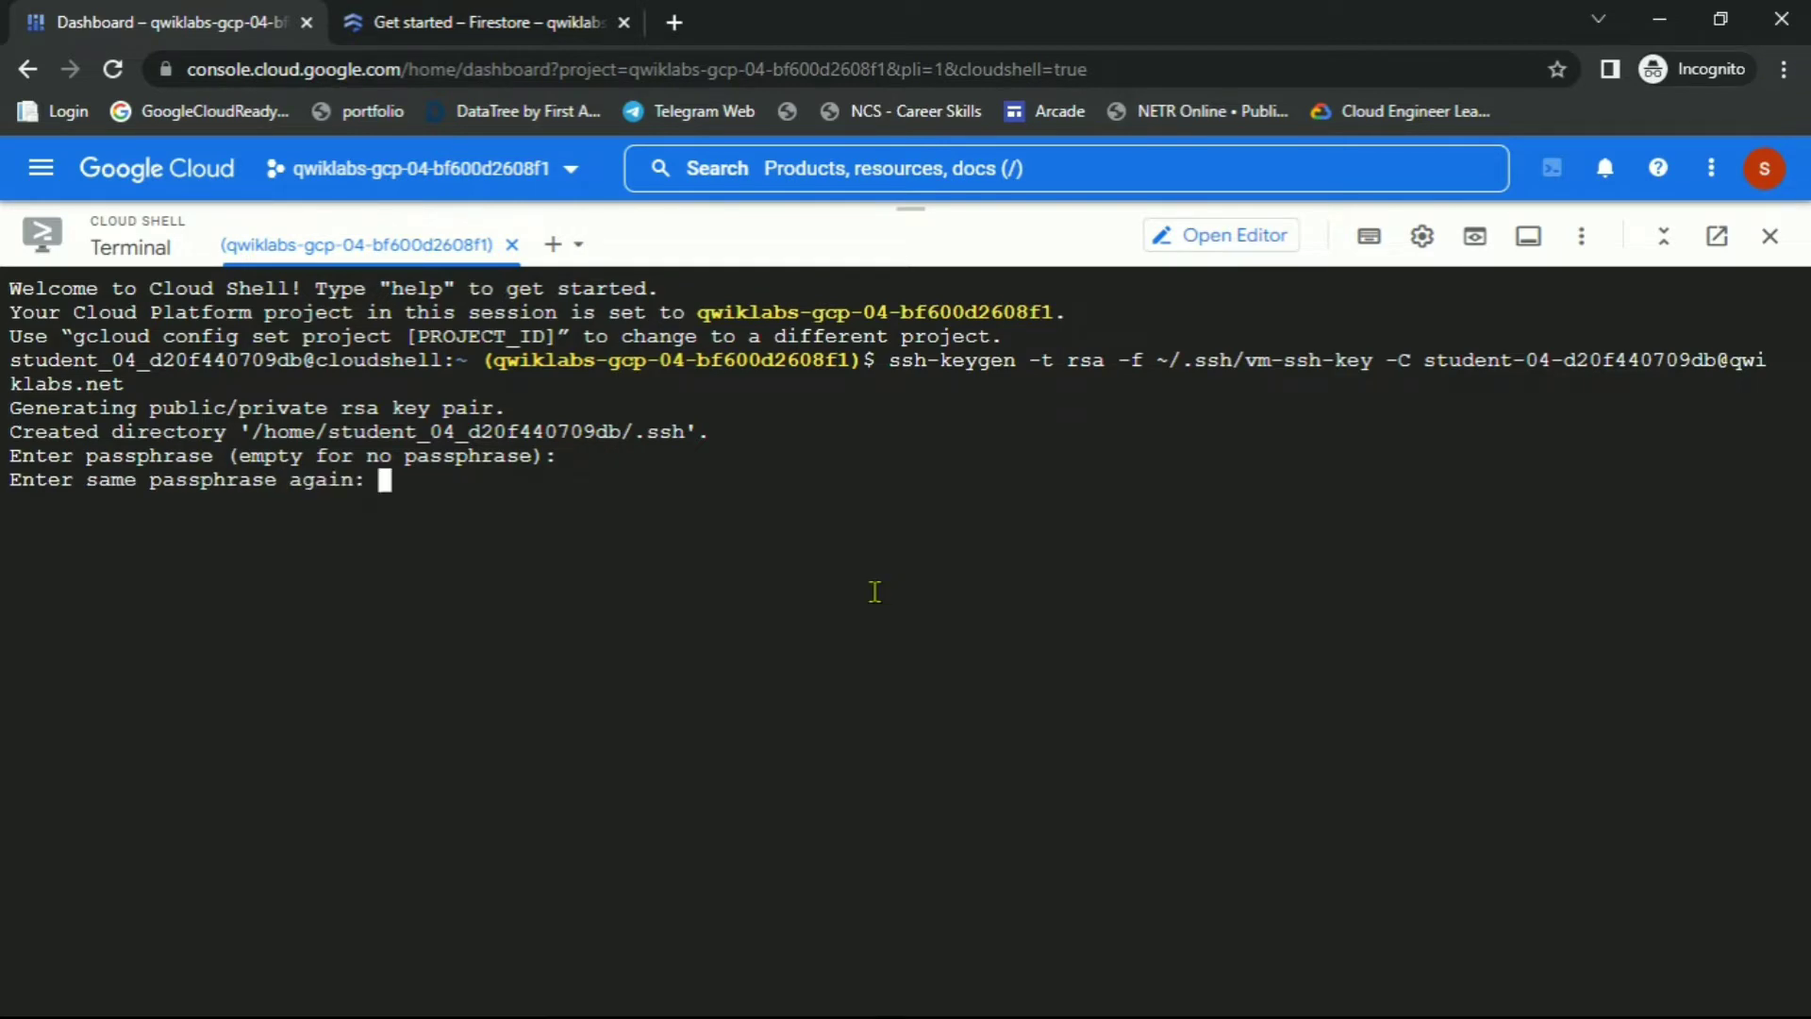
pyautogui.press('Return')
# Run gcloud compute config-ssh to register the public key in project metadata
pyautogui.hotkey('alt', 'Tab')
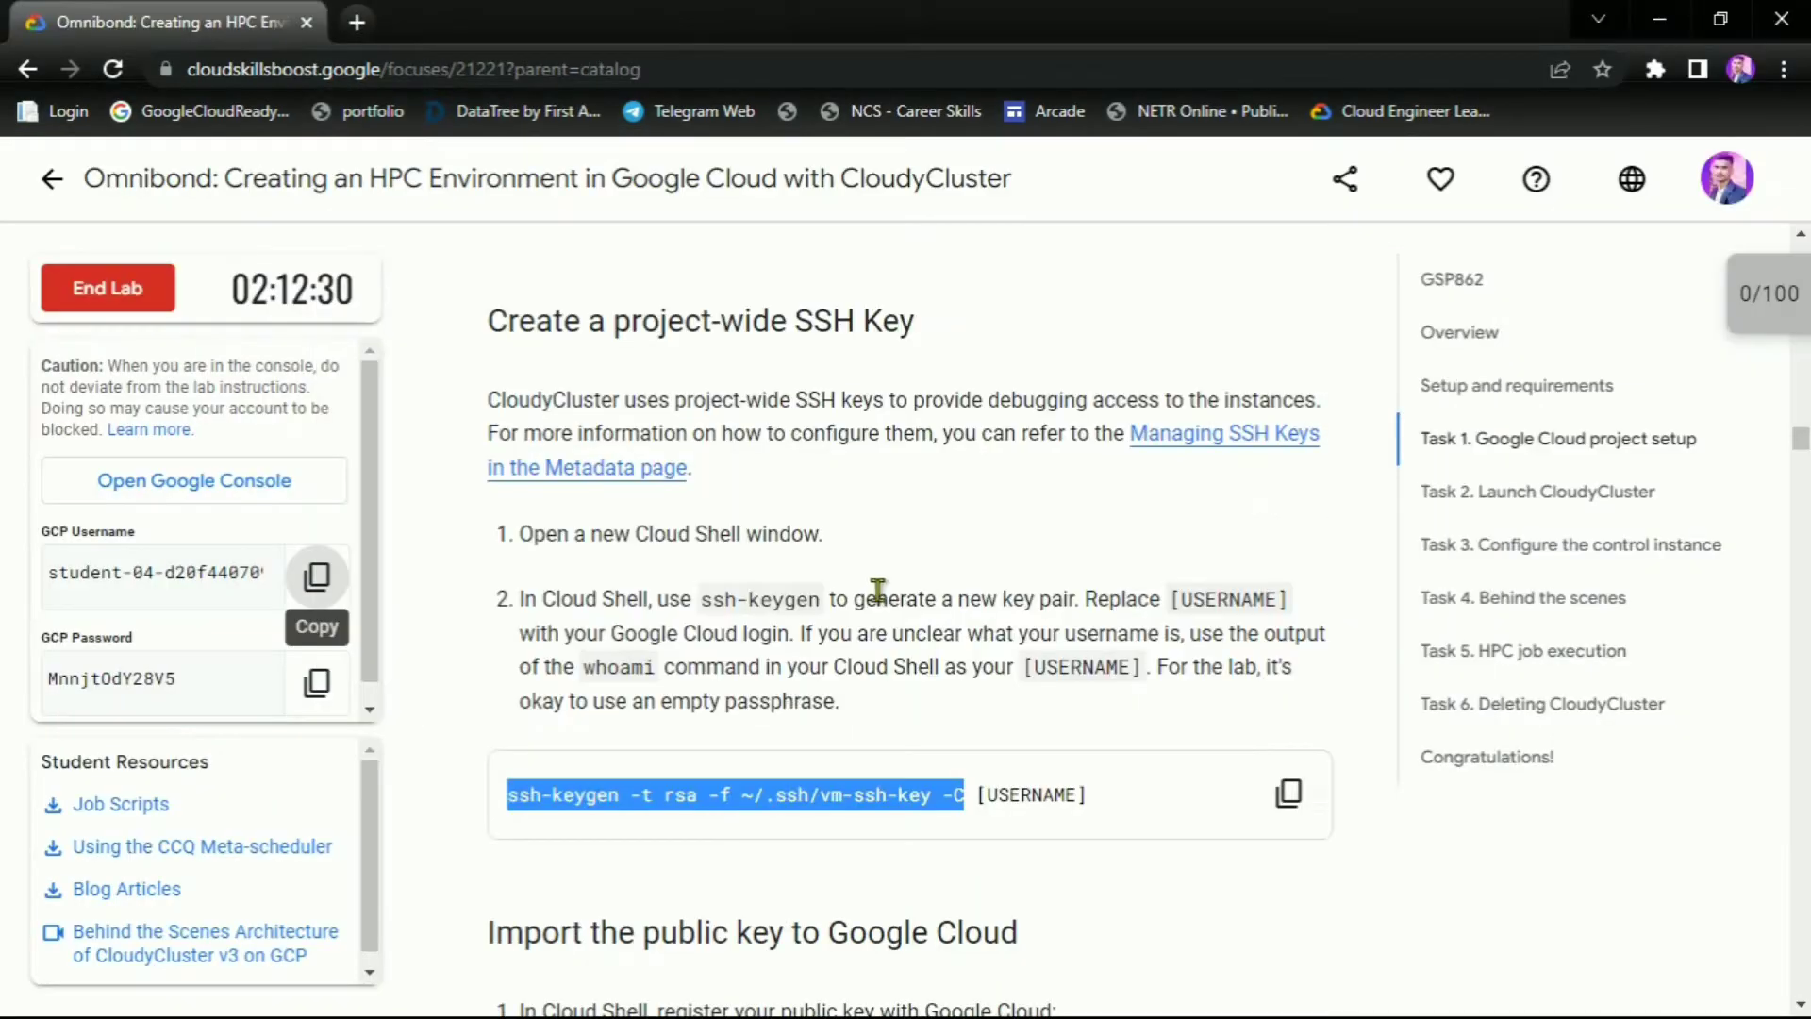
pyautogui.scroll(-4, 1023, 626)
pyautogui.click(1283, 715)
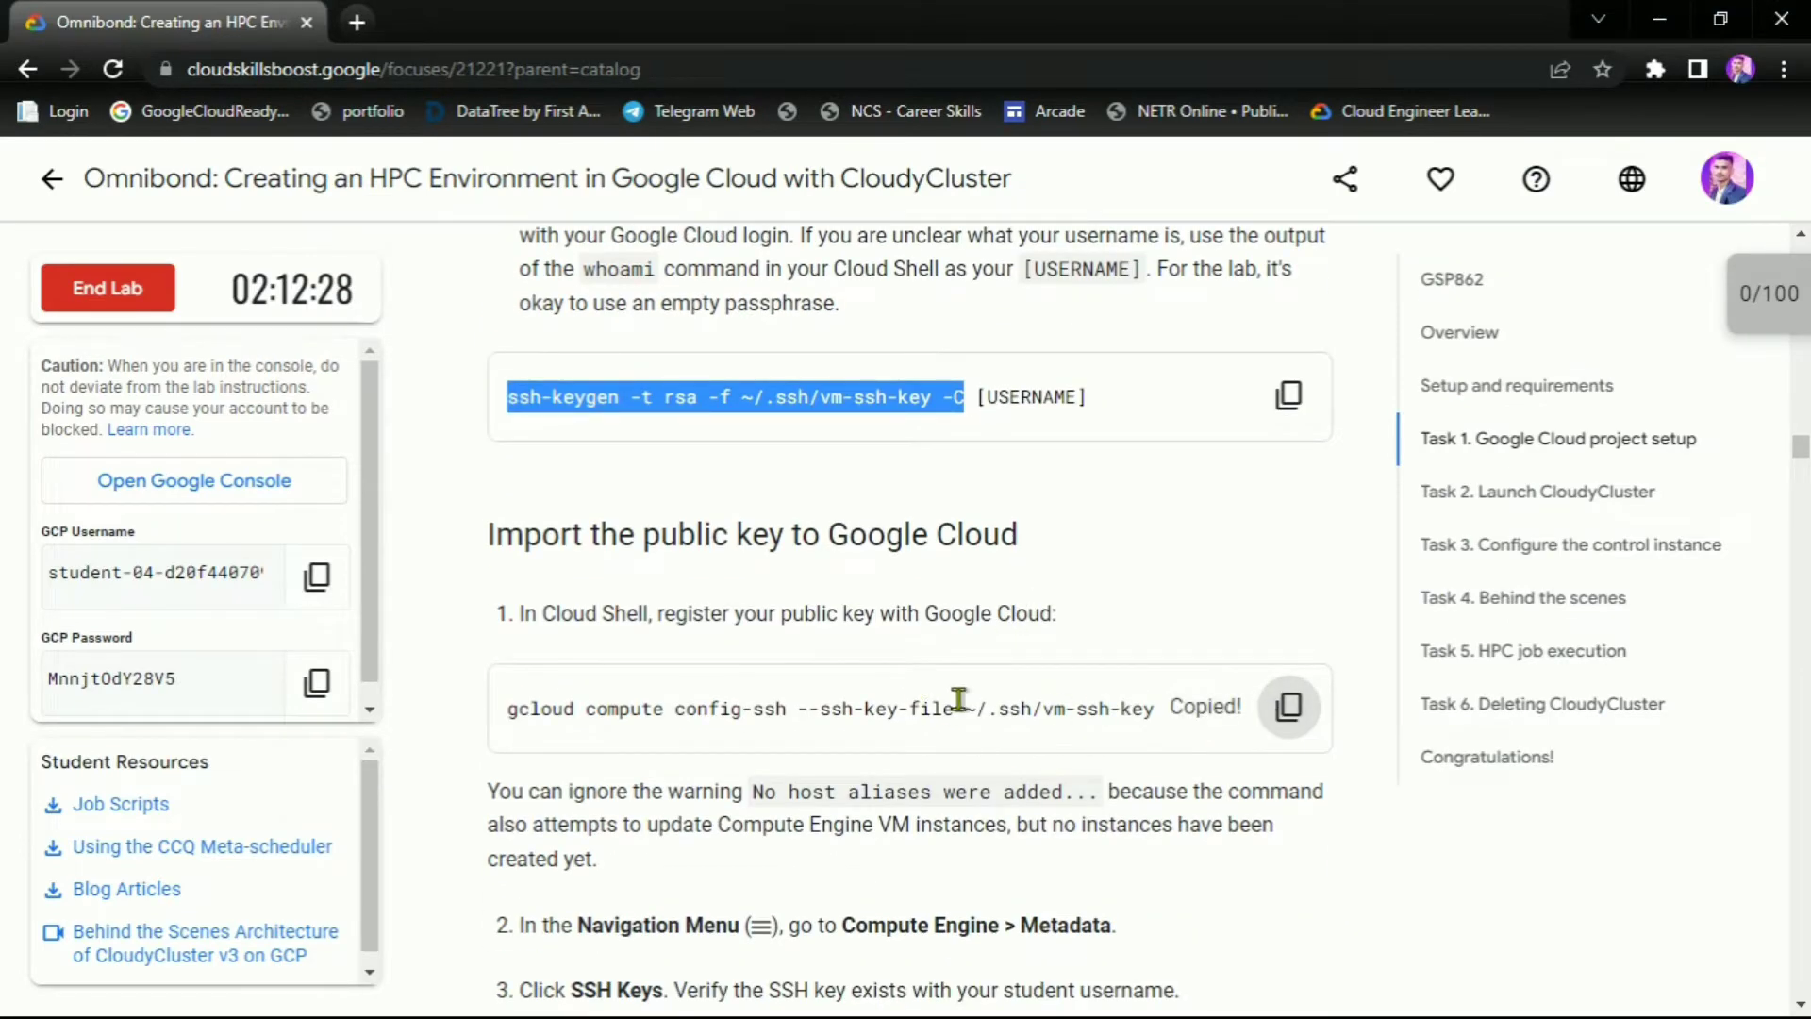
pyautogui.hotkey('alt', 'Tab')
pyautogui.hotkey('ctrl', 'v')
pyautogui.press('Return')
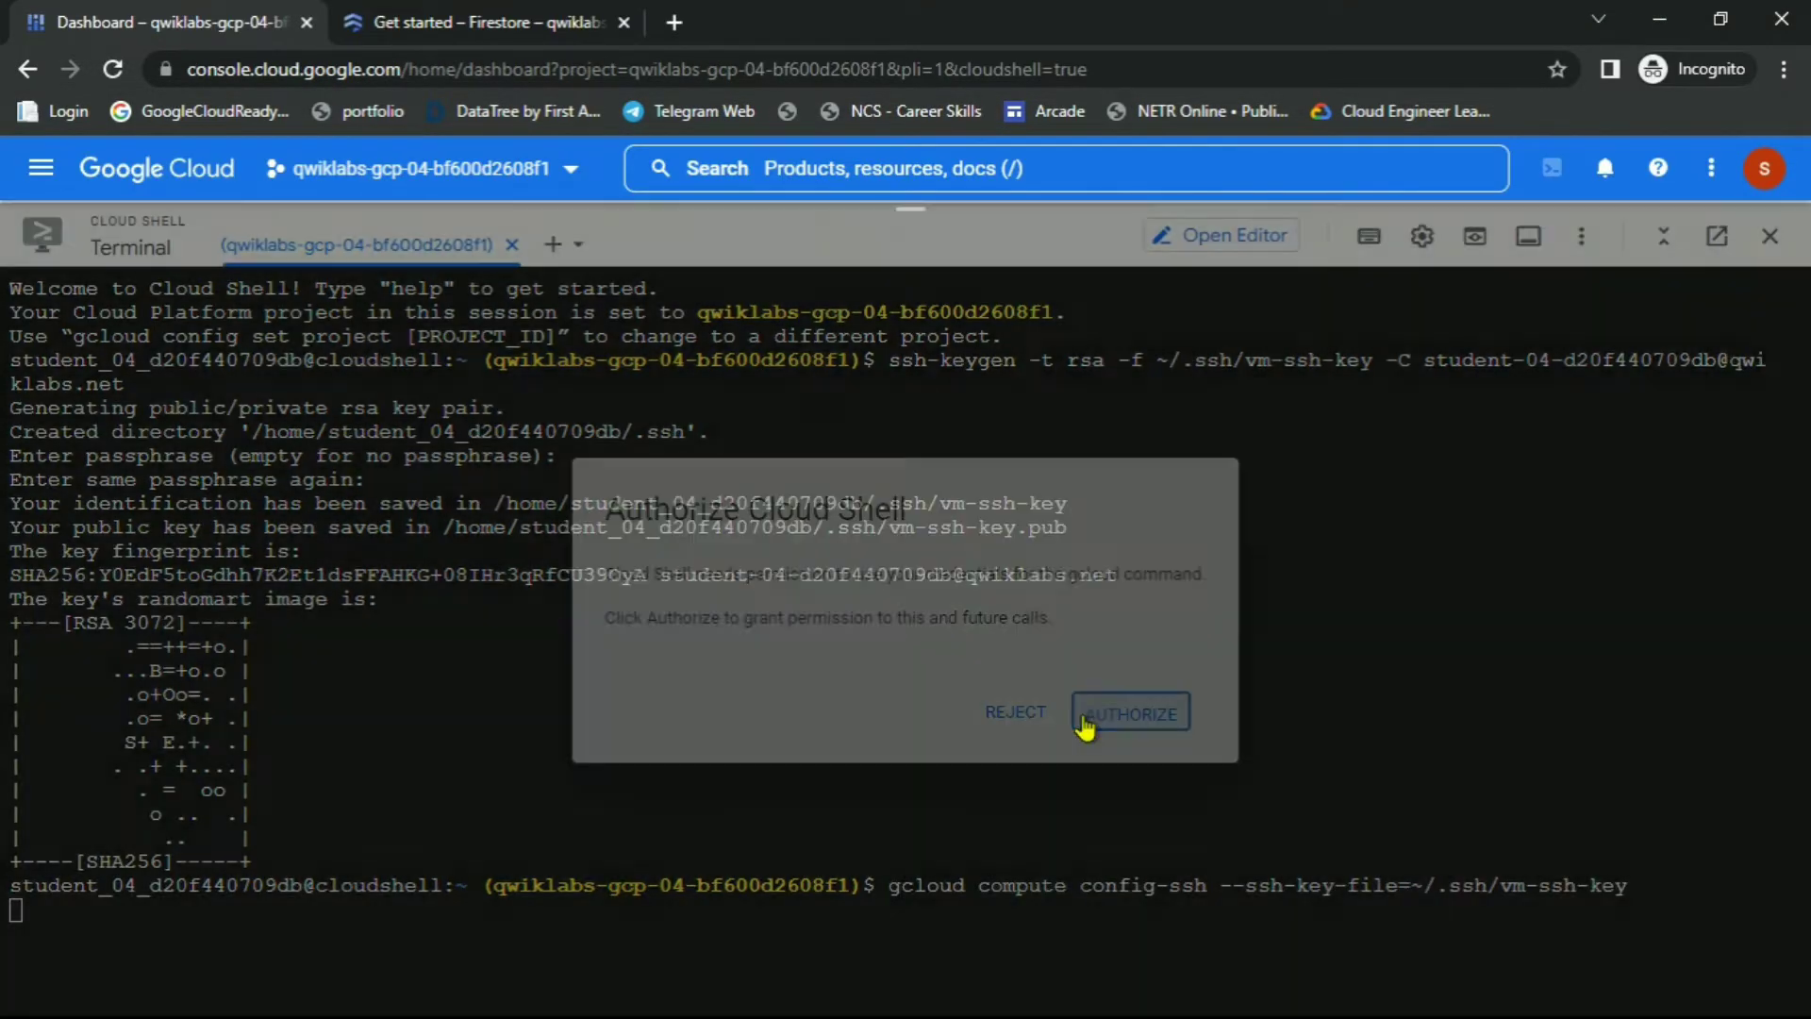
pyautogui.click(1084, 719)
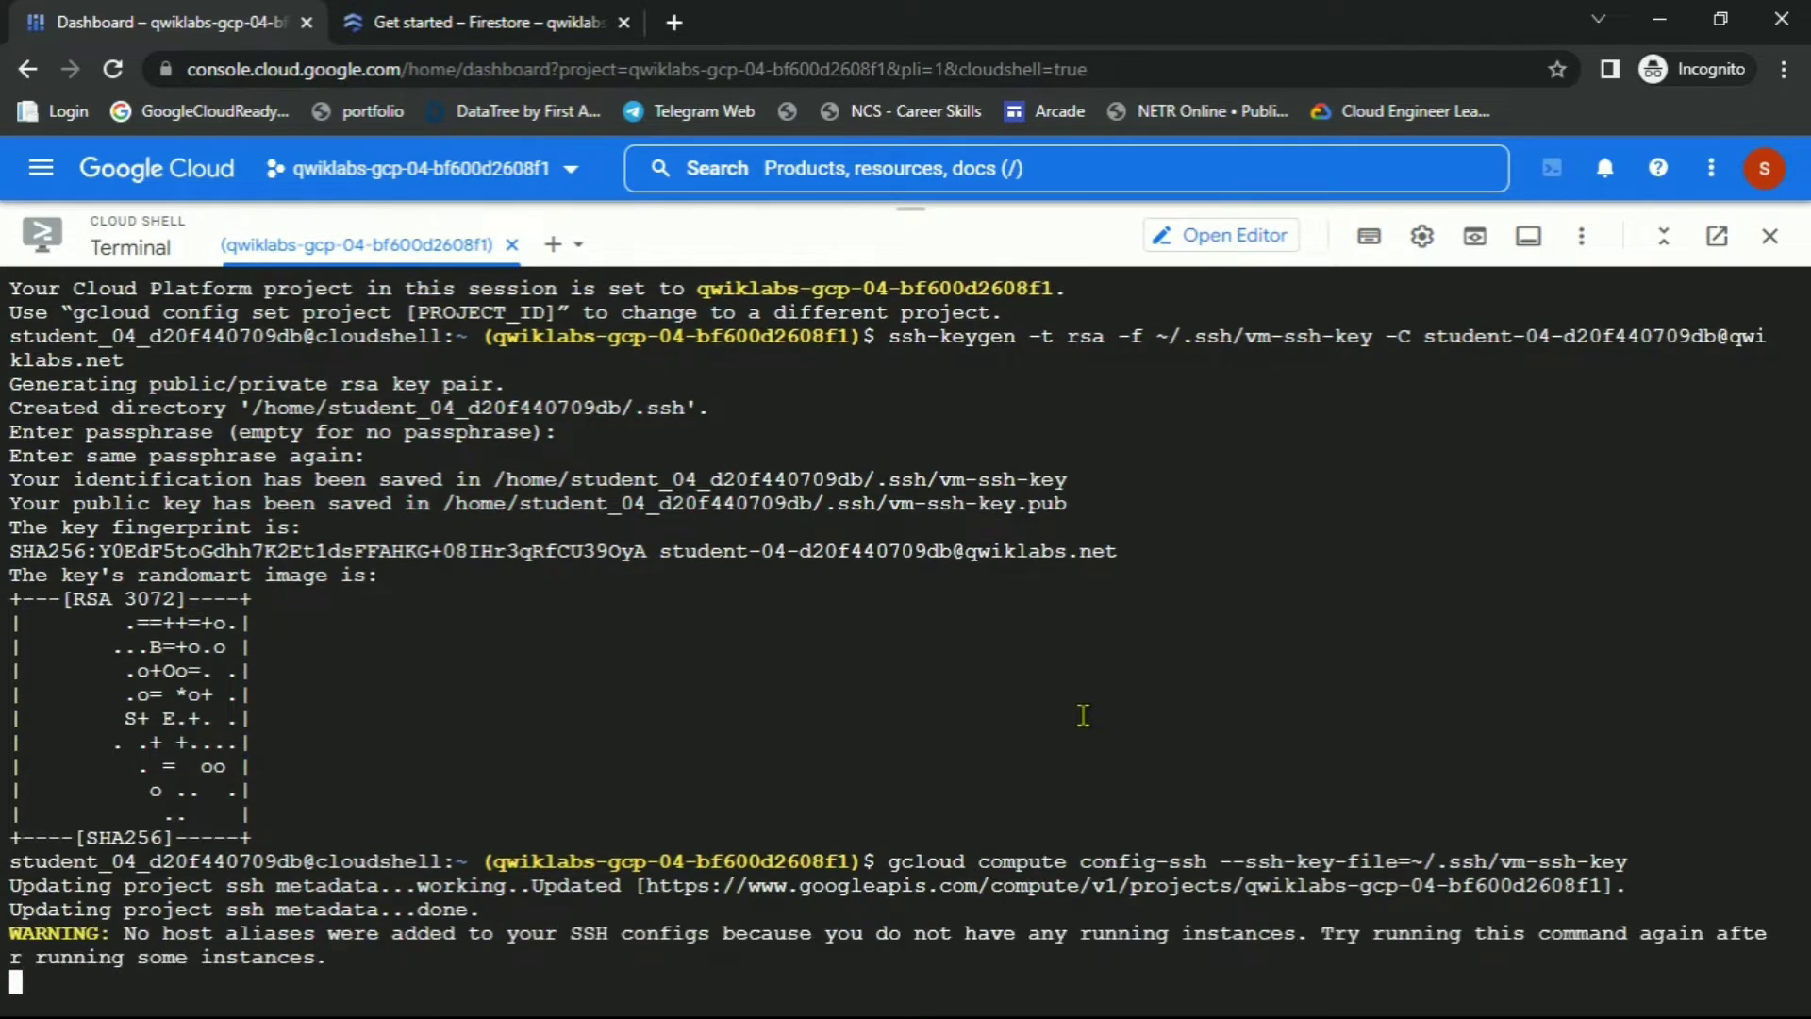
# Scroll the lab instructions to the 'Create a service account' commands
pyautogui.hotkey('alt', 'Tab')
pyautogui.scroll(-4, 1090, 698)
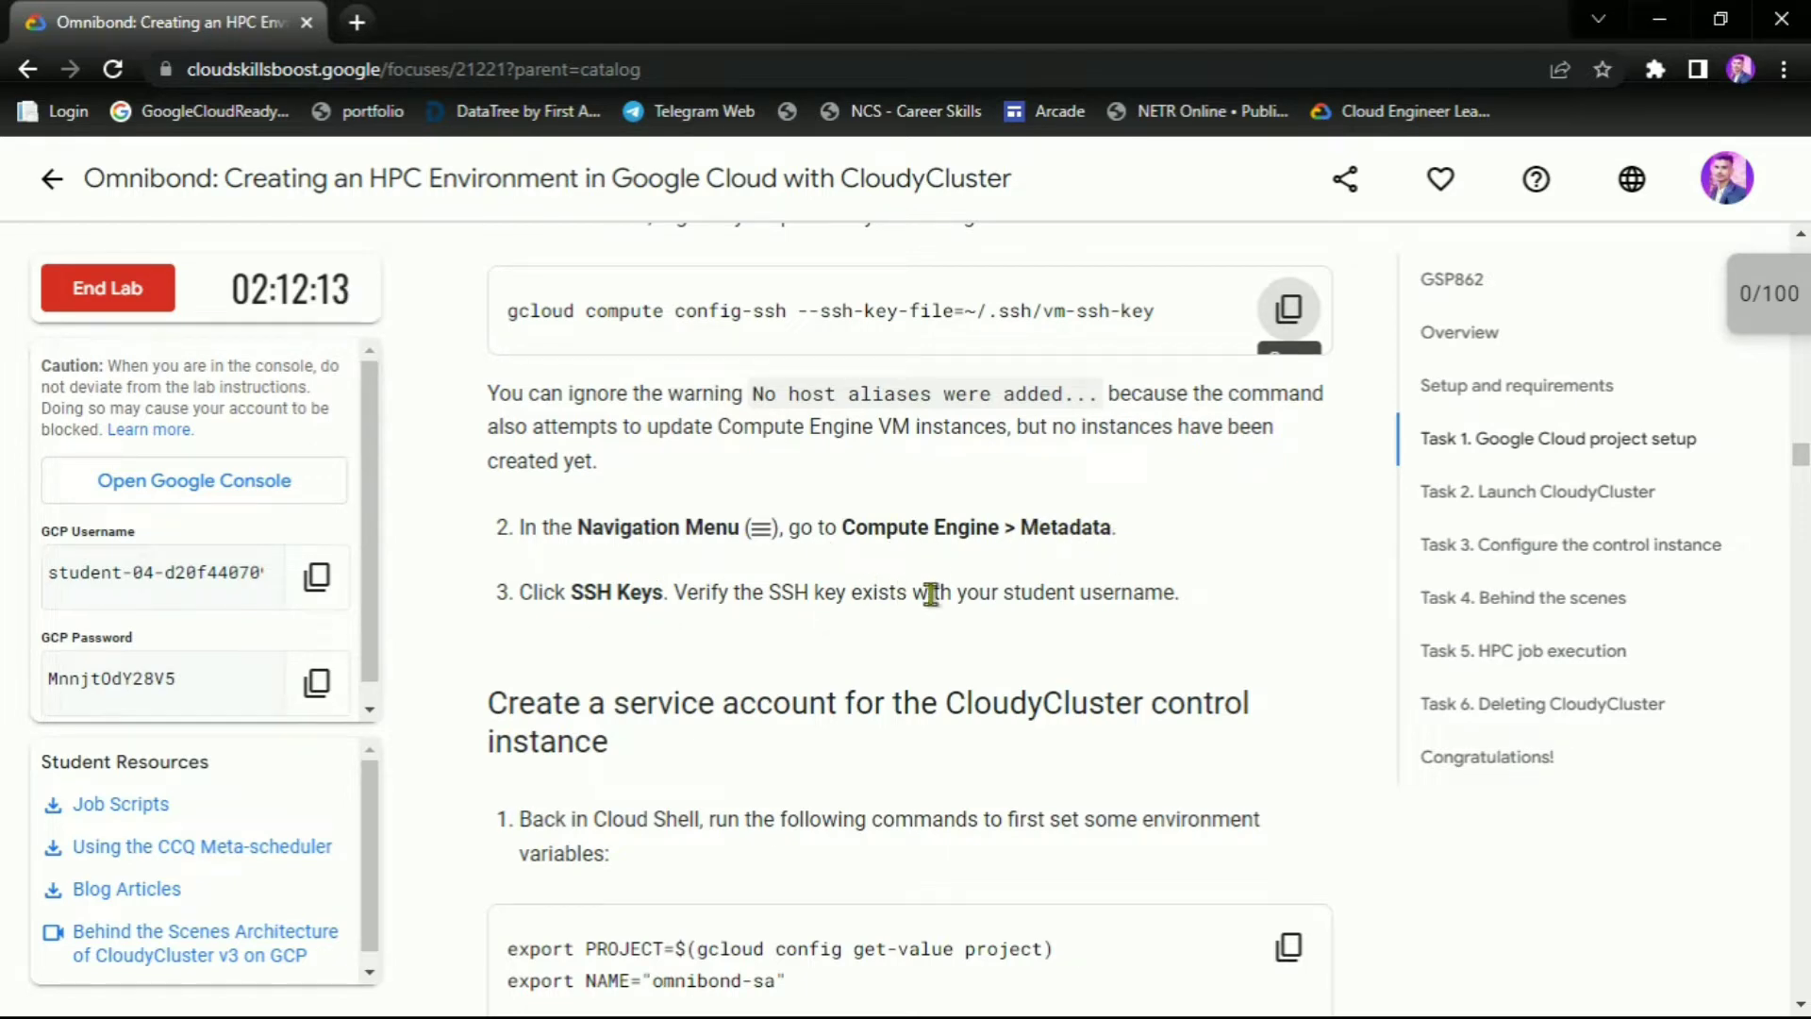
pyautogui.scroll(-1, 1052, 630)
pyautogui.scroll(-3, 858, 543)
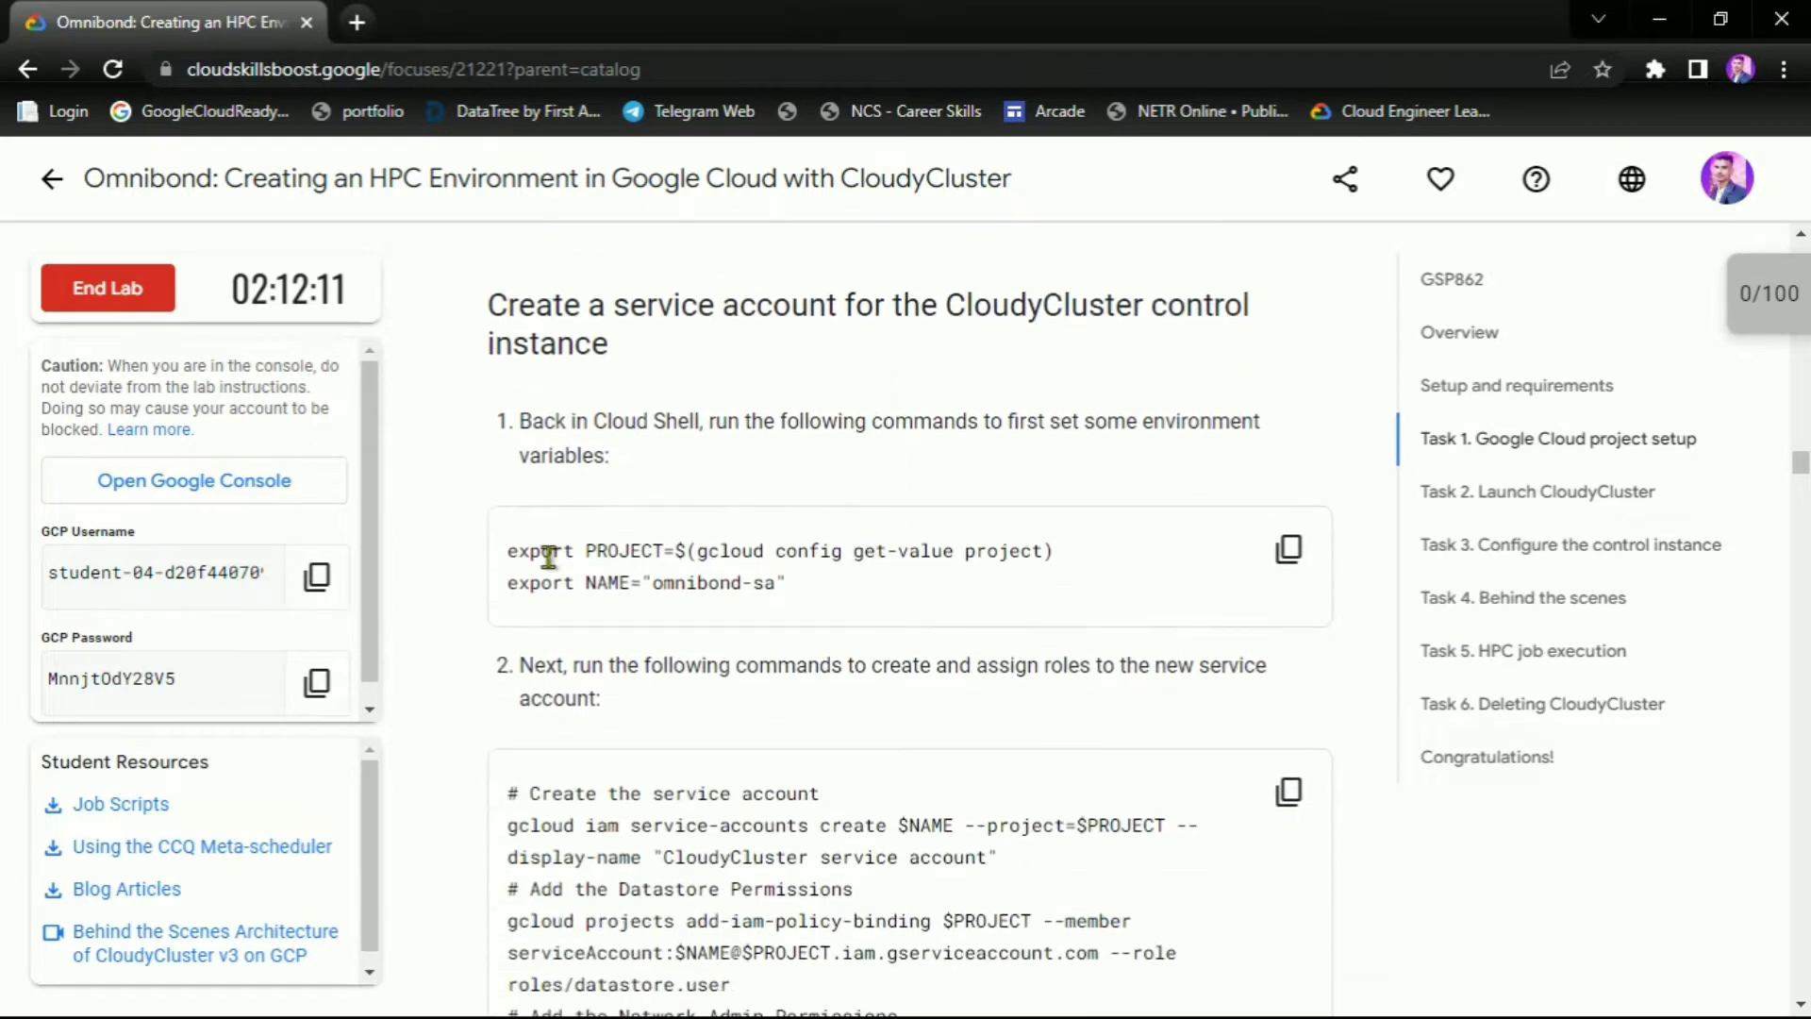
# Run the two environment-variable export commands in Cloud Shell
pyautogui.click(1287, 550)
pyautogui.hotkey('alt', 'Tab')
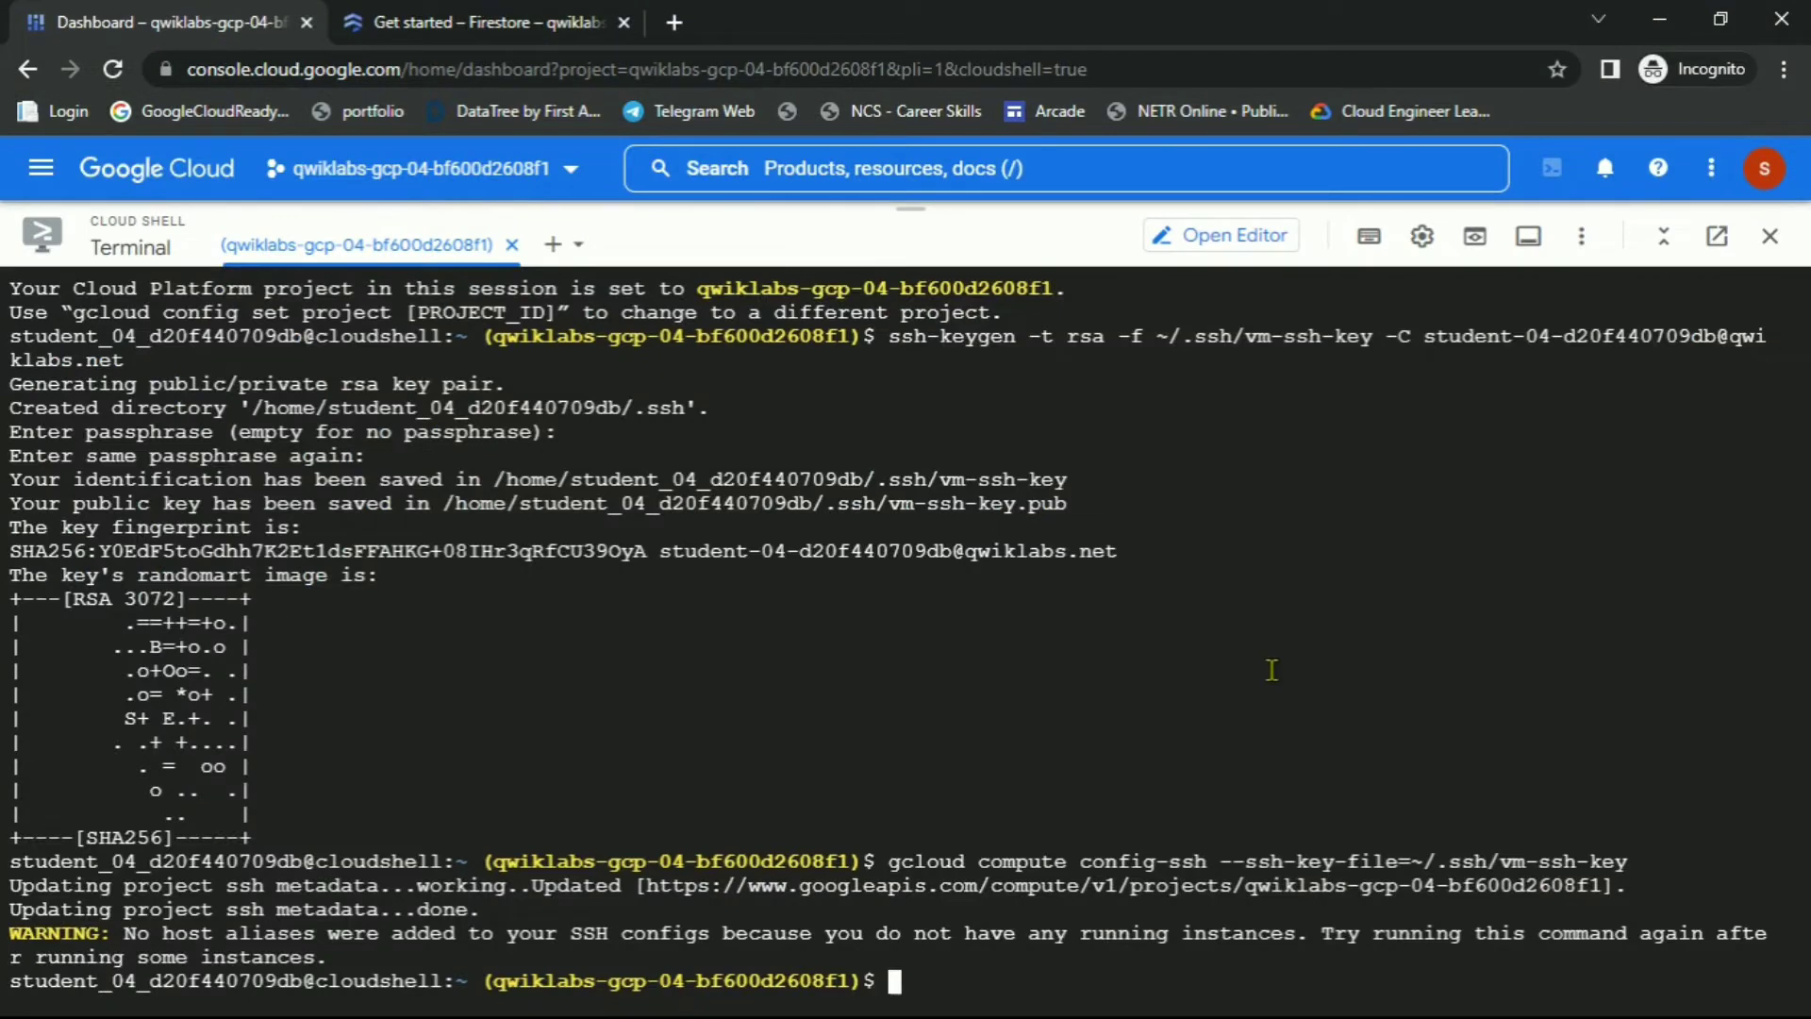
pyautogui.hotkey('ctrl', 'v')
pyautogui.press('Return')
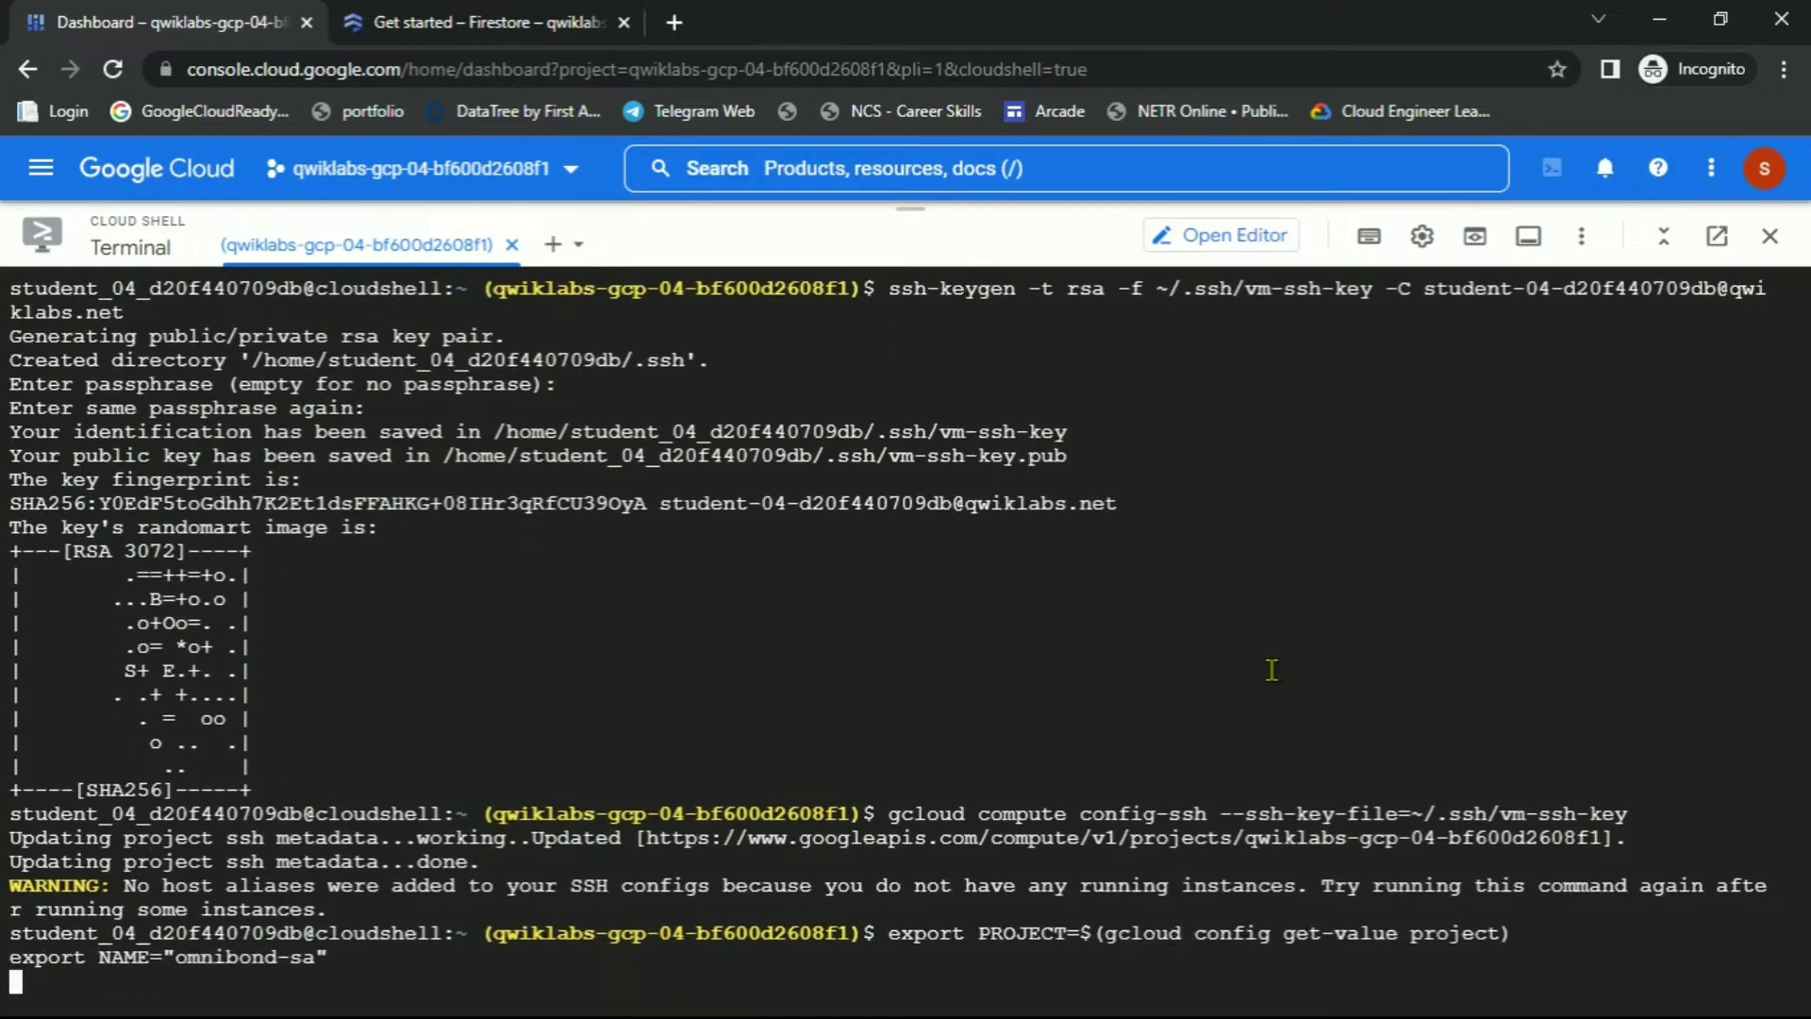
pyautogui.hotkey('alt', 'Tab')
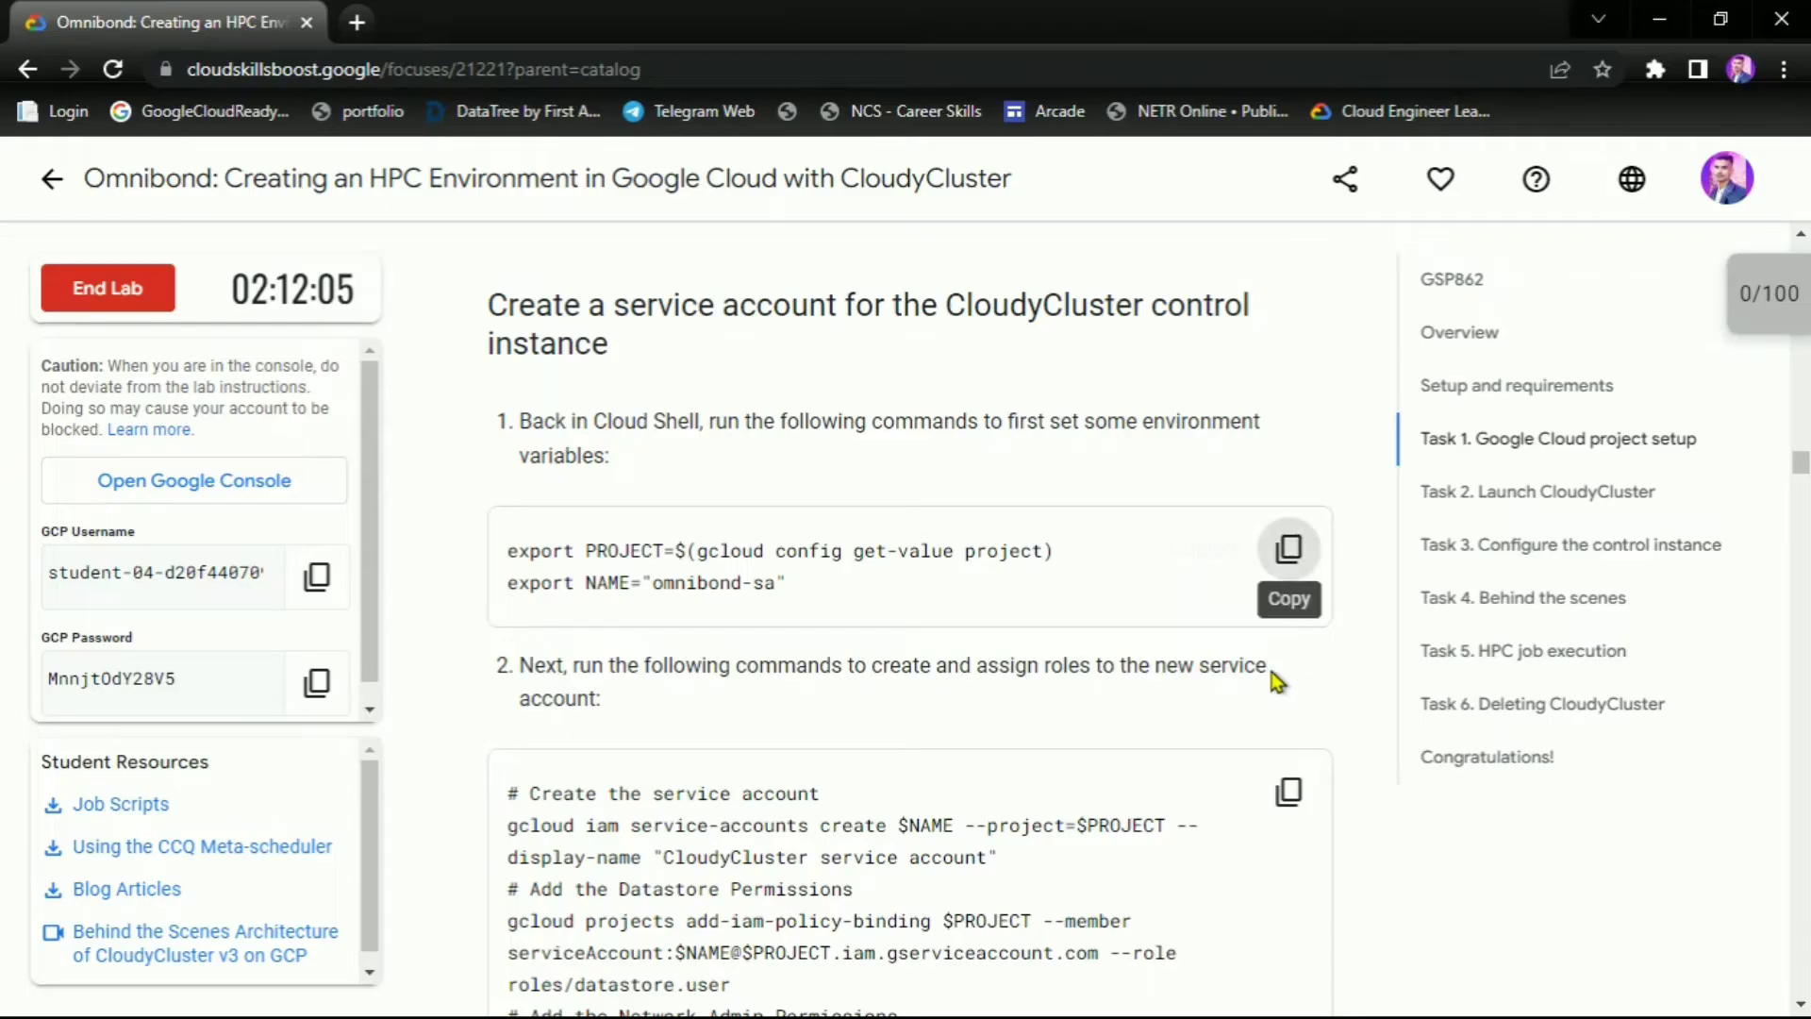
# Create the omnibond-sa service account and grant its five roles, including storage.admin and logging.logWriter
pyautogui.scroll(-3, 1266, 659)
pyautogui.click(1282, 523)
pyautogui.hotkey('alt', 'Tab')
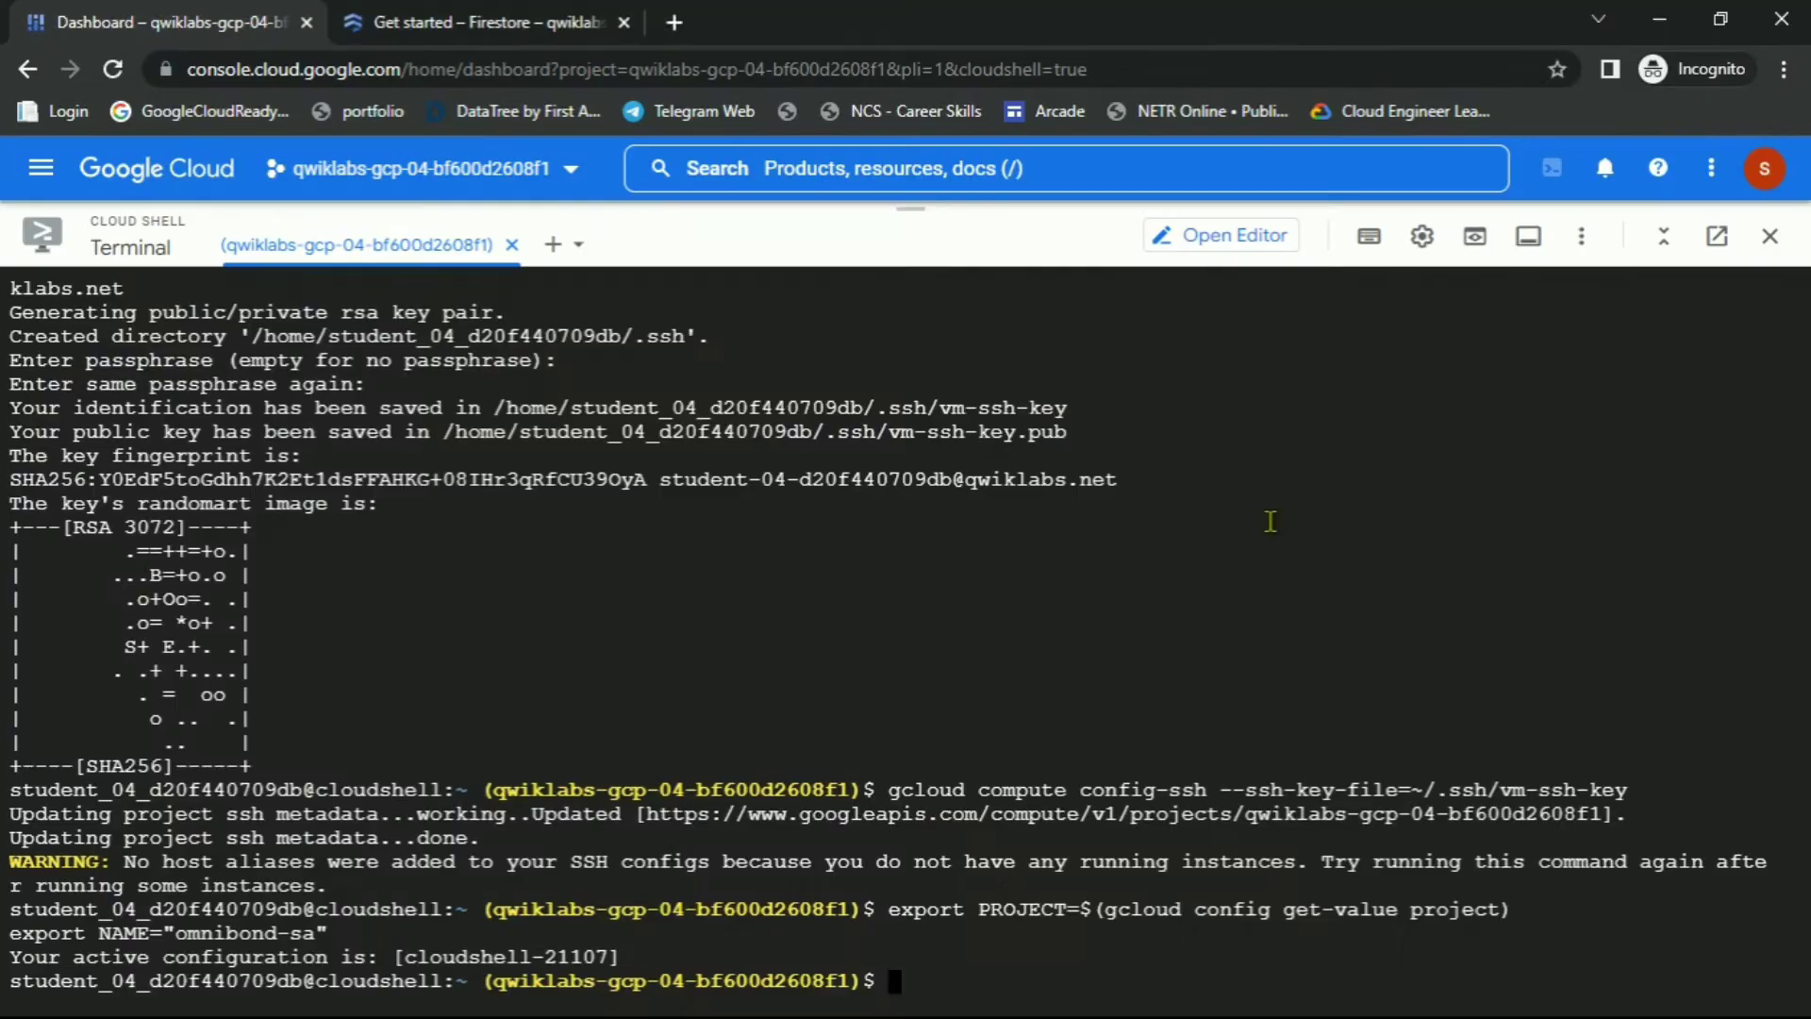
pyautogui.hotkey('ctrl', 'v')
pyautogui.press('Return')
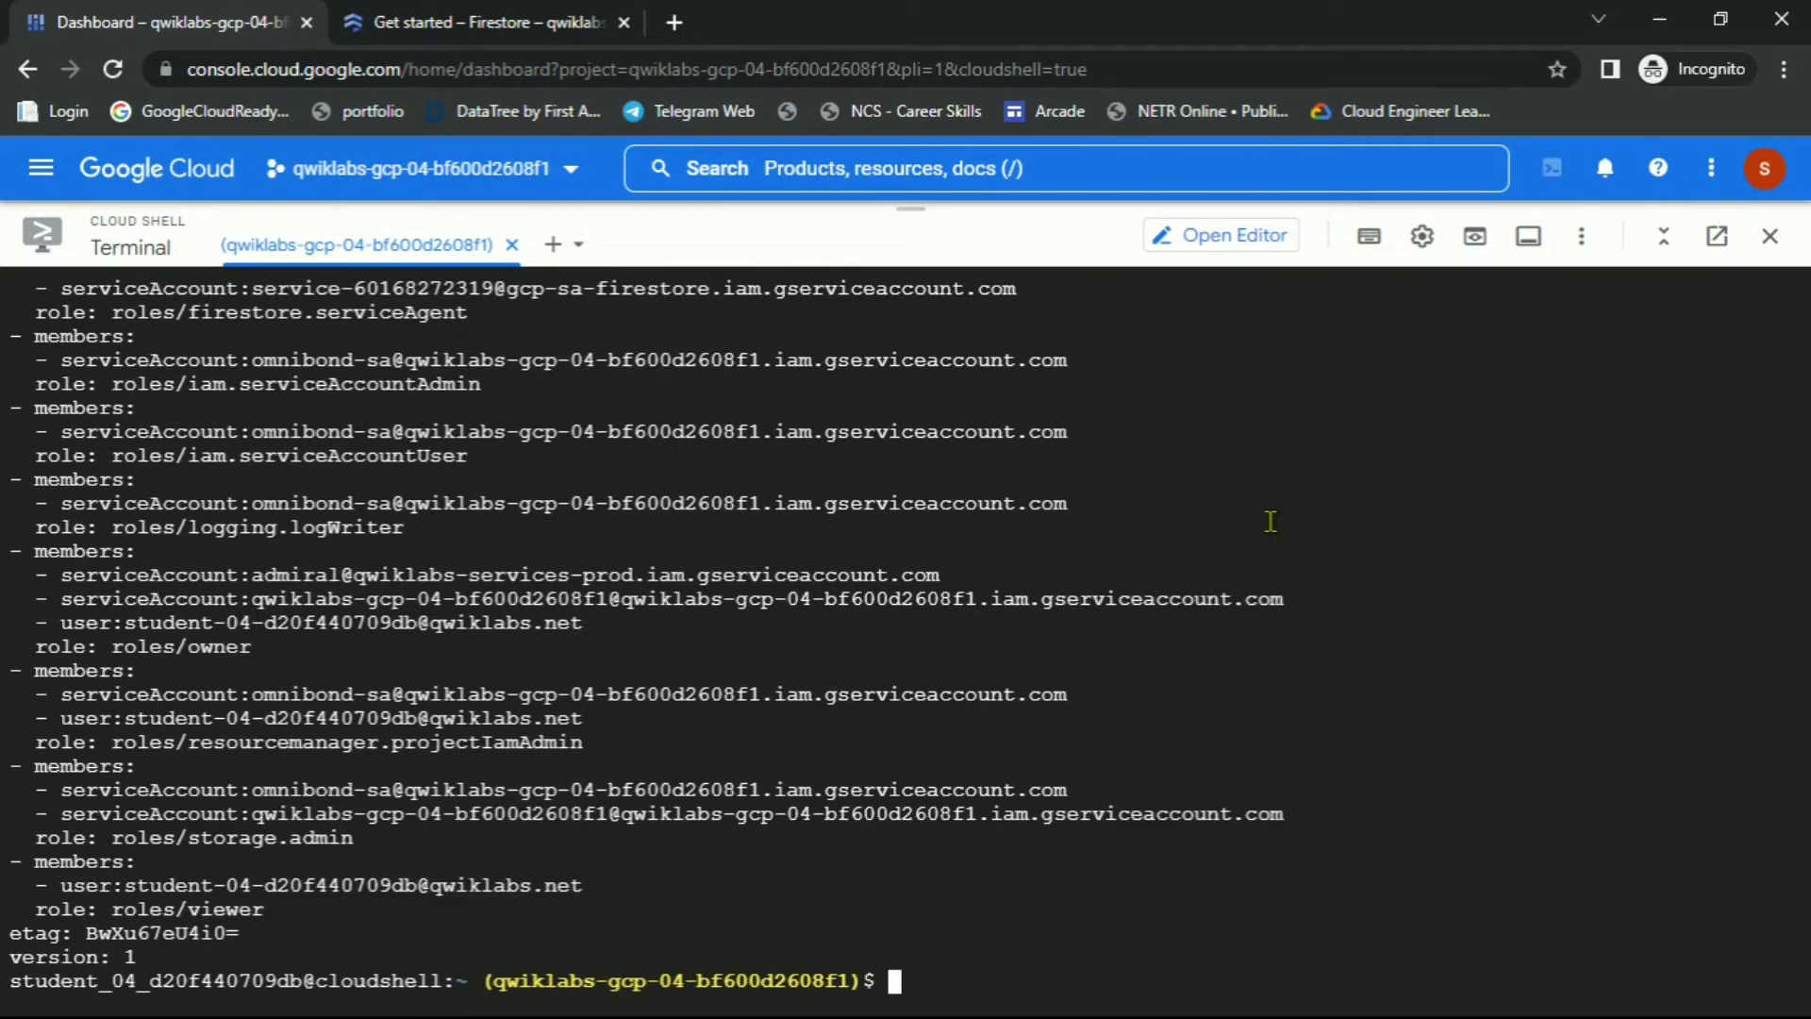
pyautogui.hotkey('alt', 'Tab')
pyautogui.scroll(-15, 1071, 572)
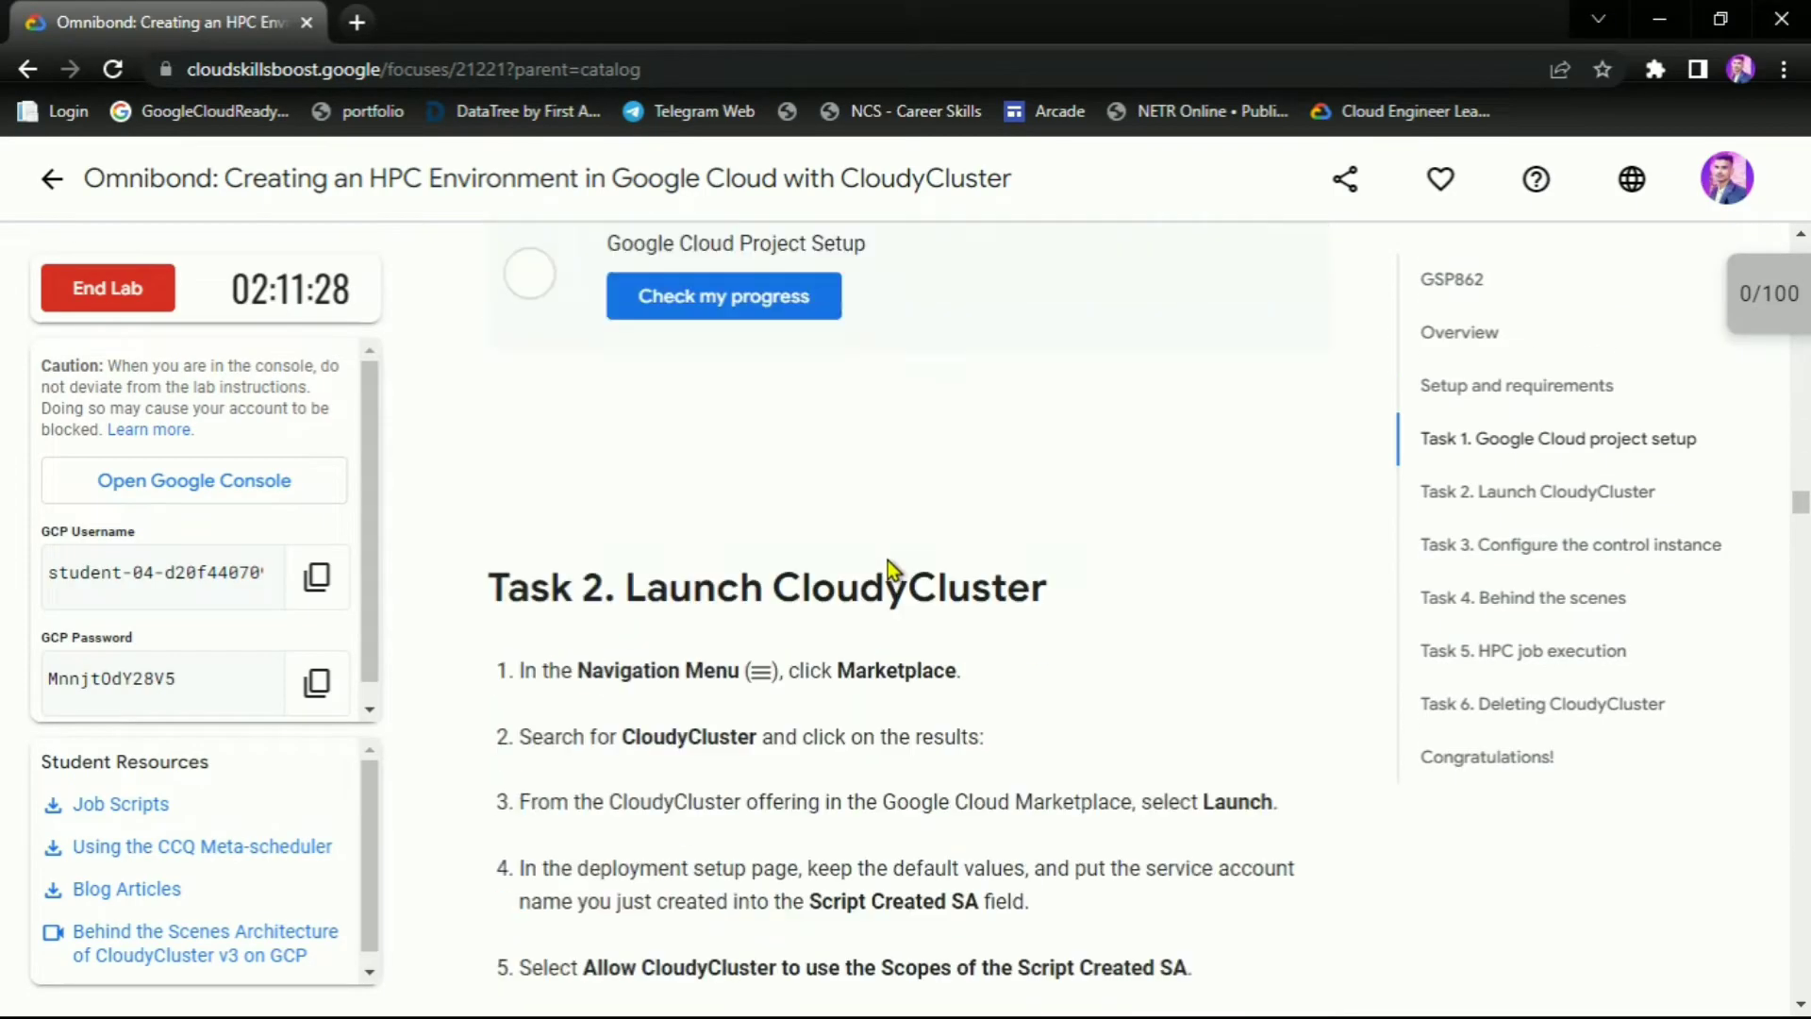
# Check progress on Google Cloud Project Setup, then copy 'CloudyCluster' from Task 2
pyautogui.scroll(3, 877, 552)
pyautogui.click(736, 625)
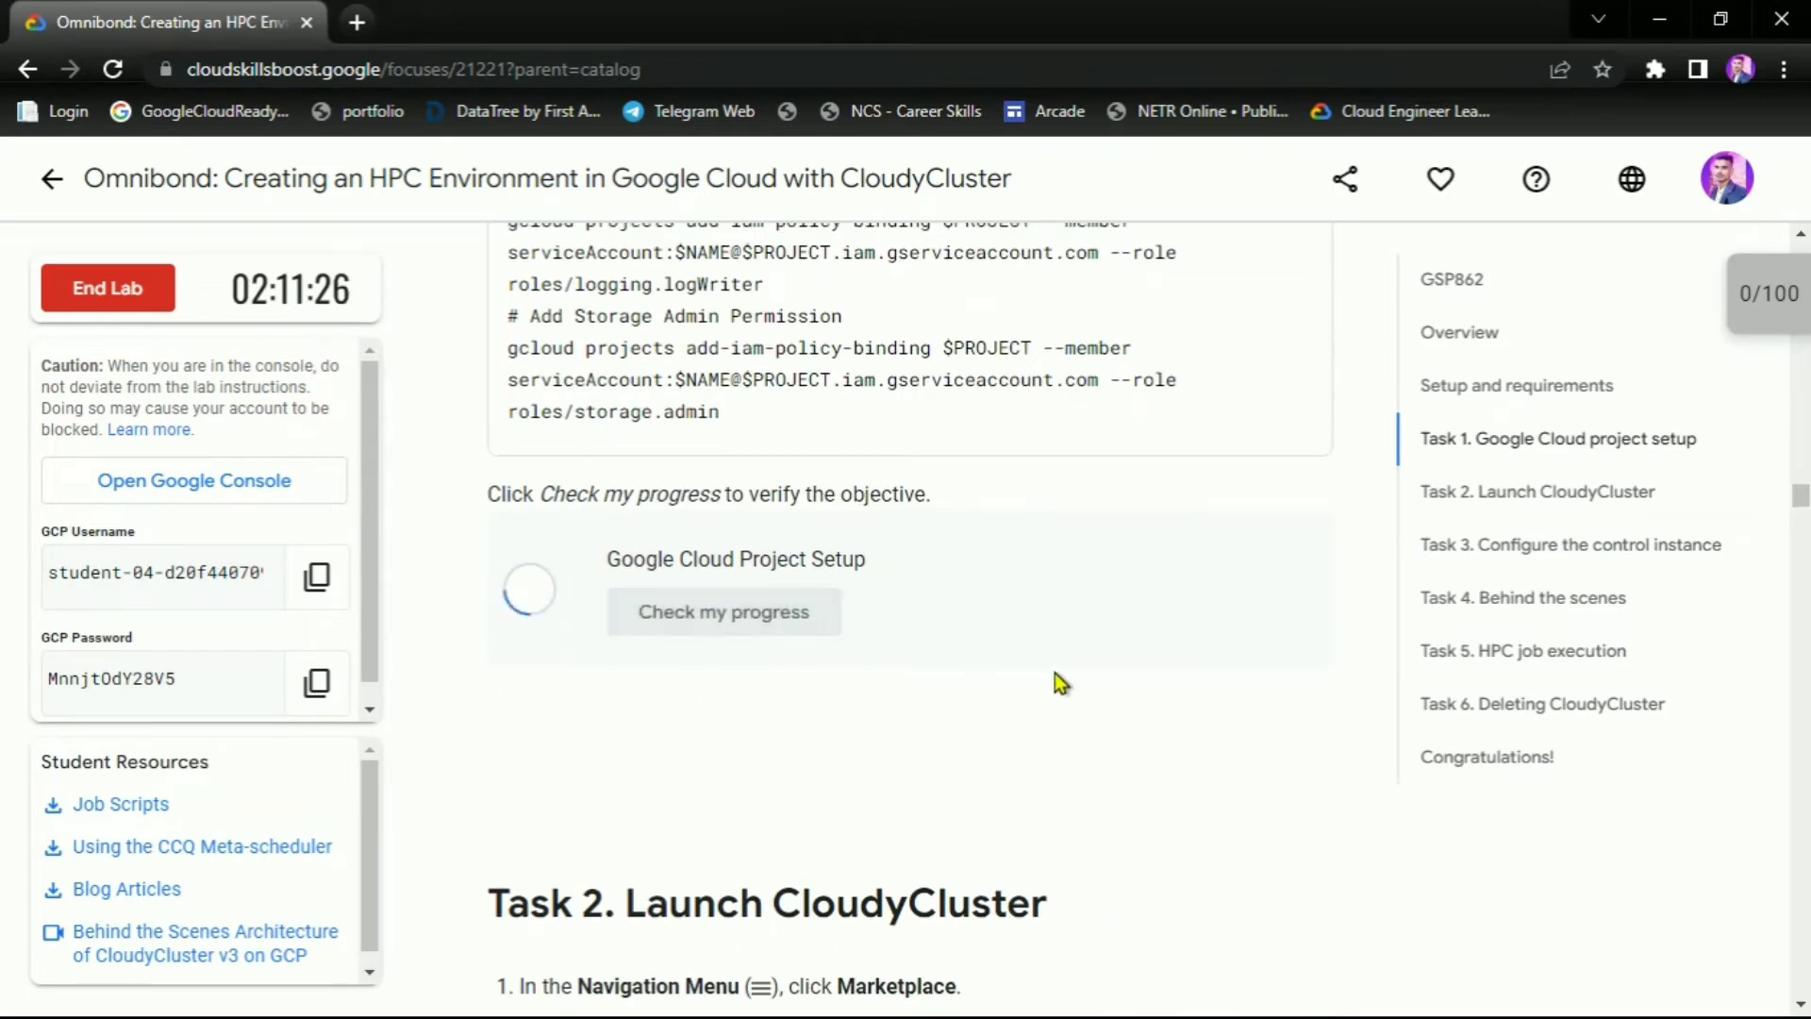
pyautogui.scroll(2, 1060, 681)
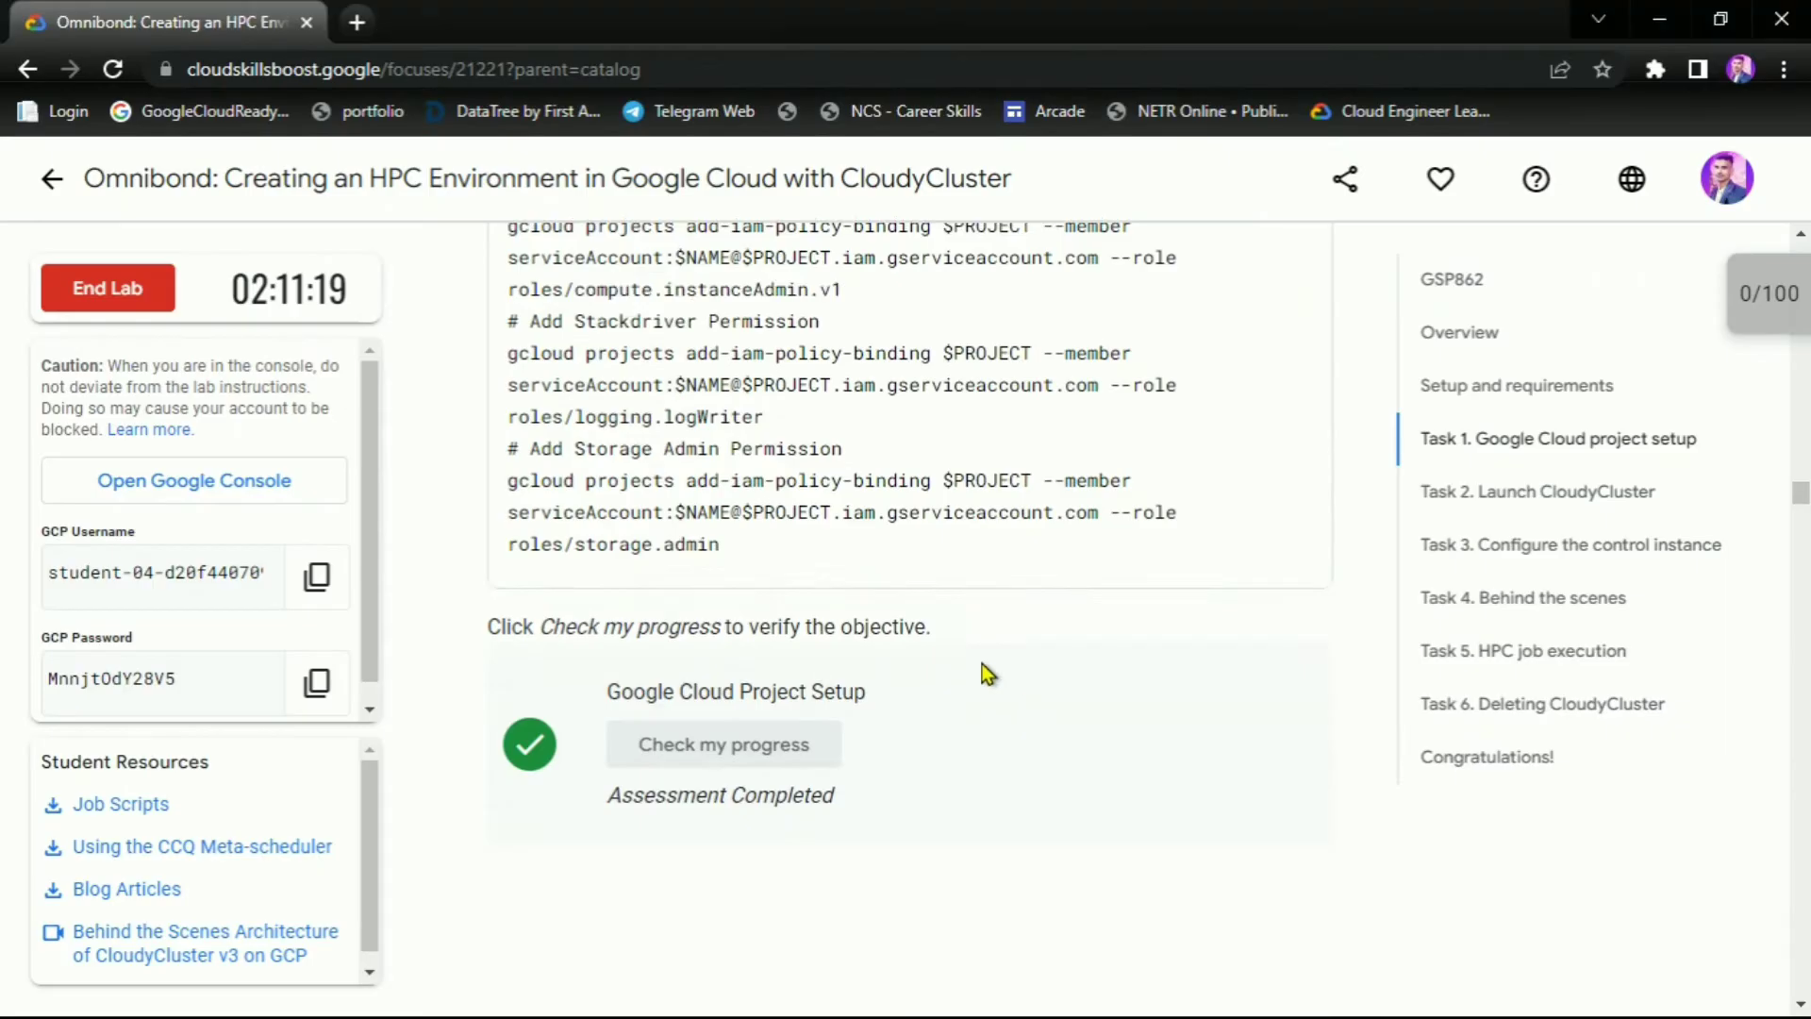
pyautogui.scroll(-8, 962, 660)
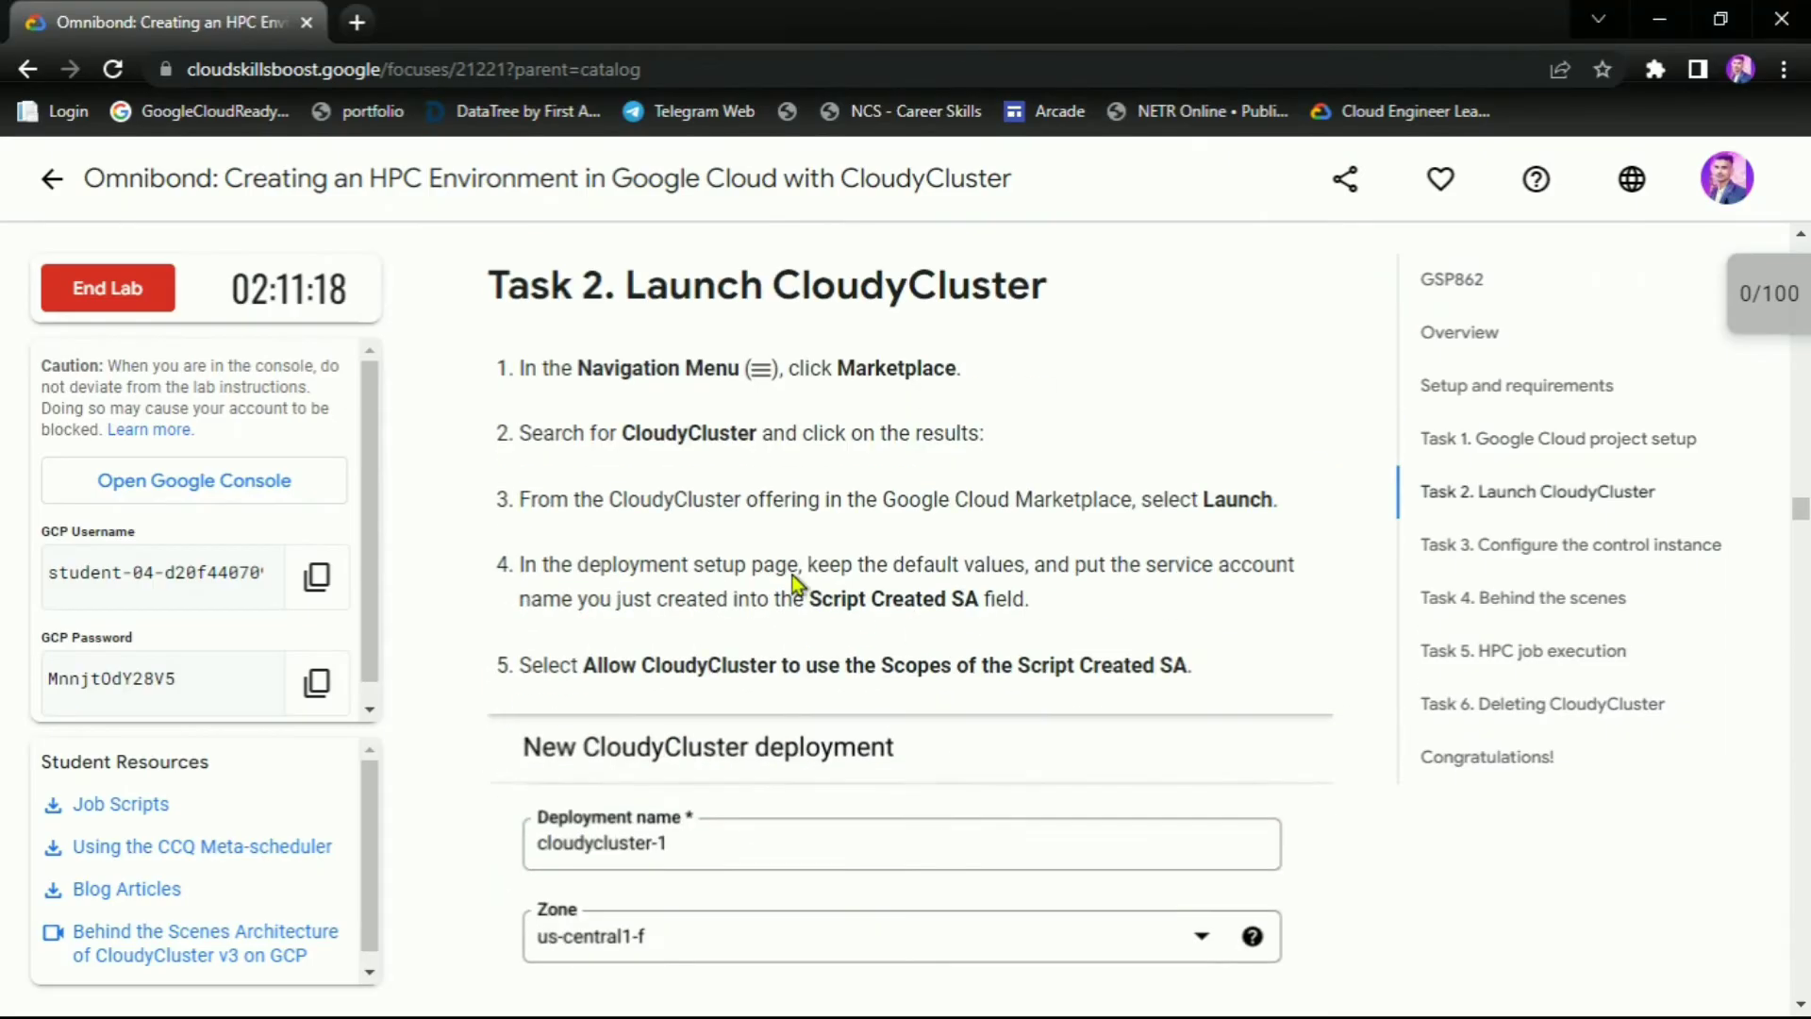
pyautogui.doubleClick(625, 434)
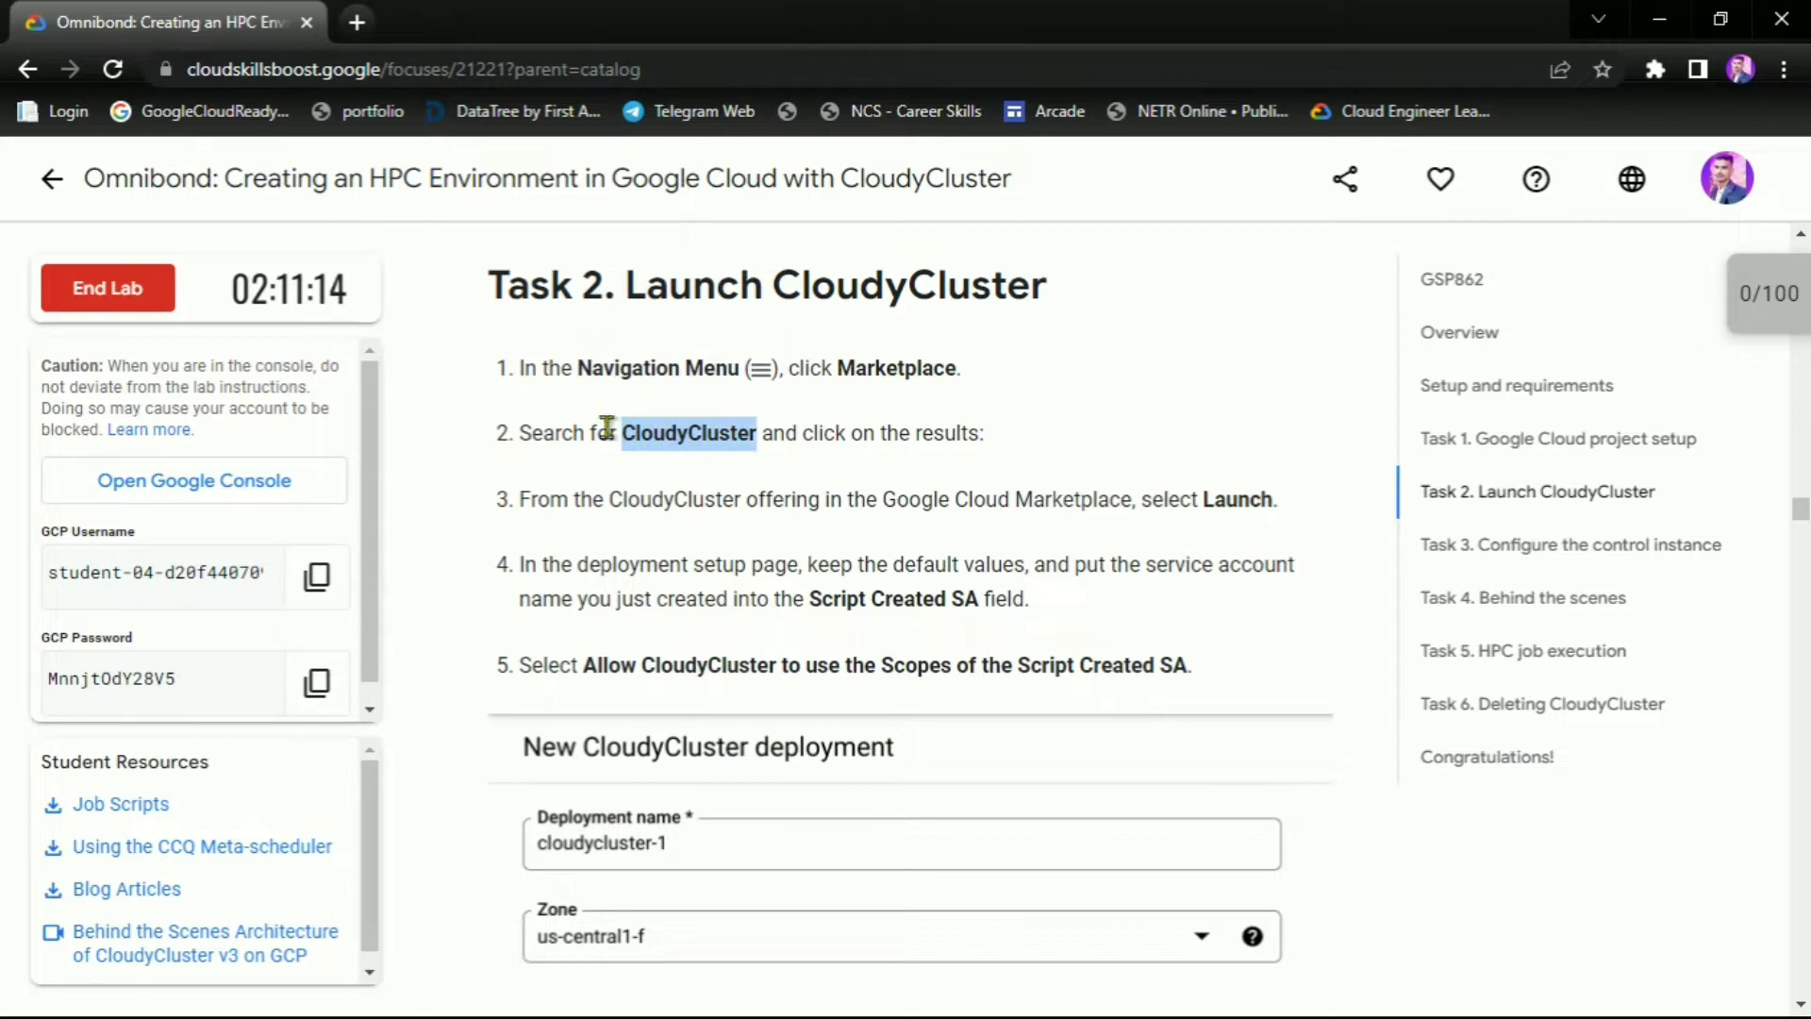
pyautogui.hotkey('alt', 'Tab')
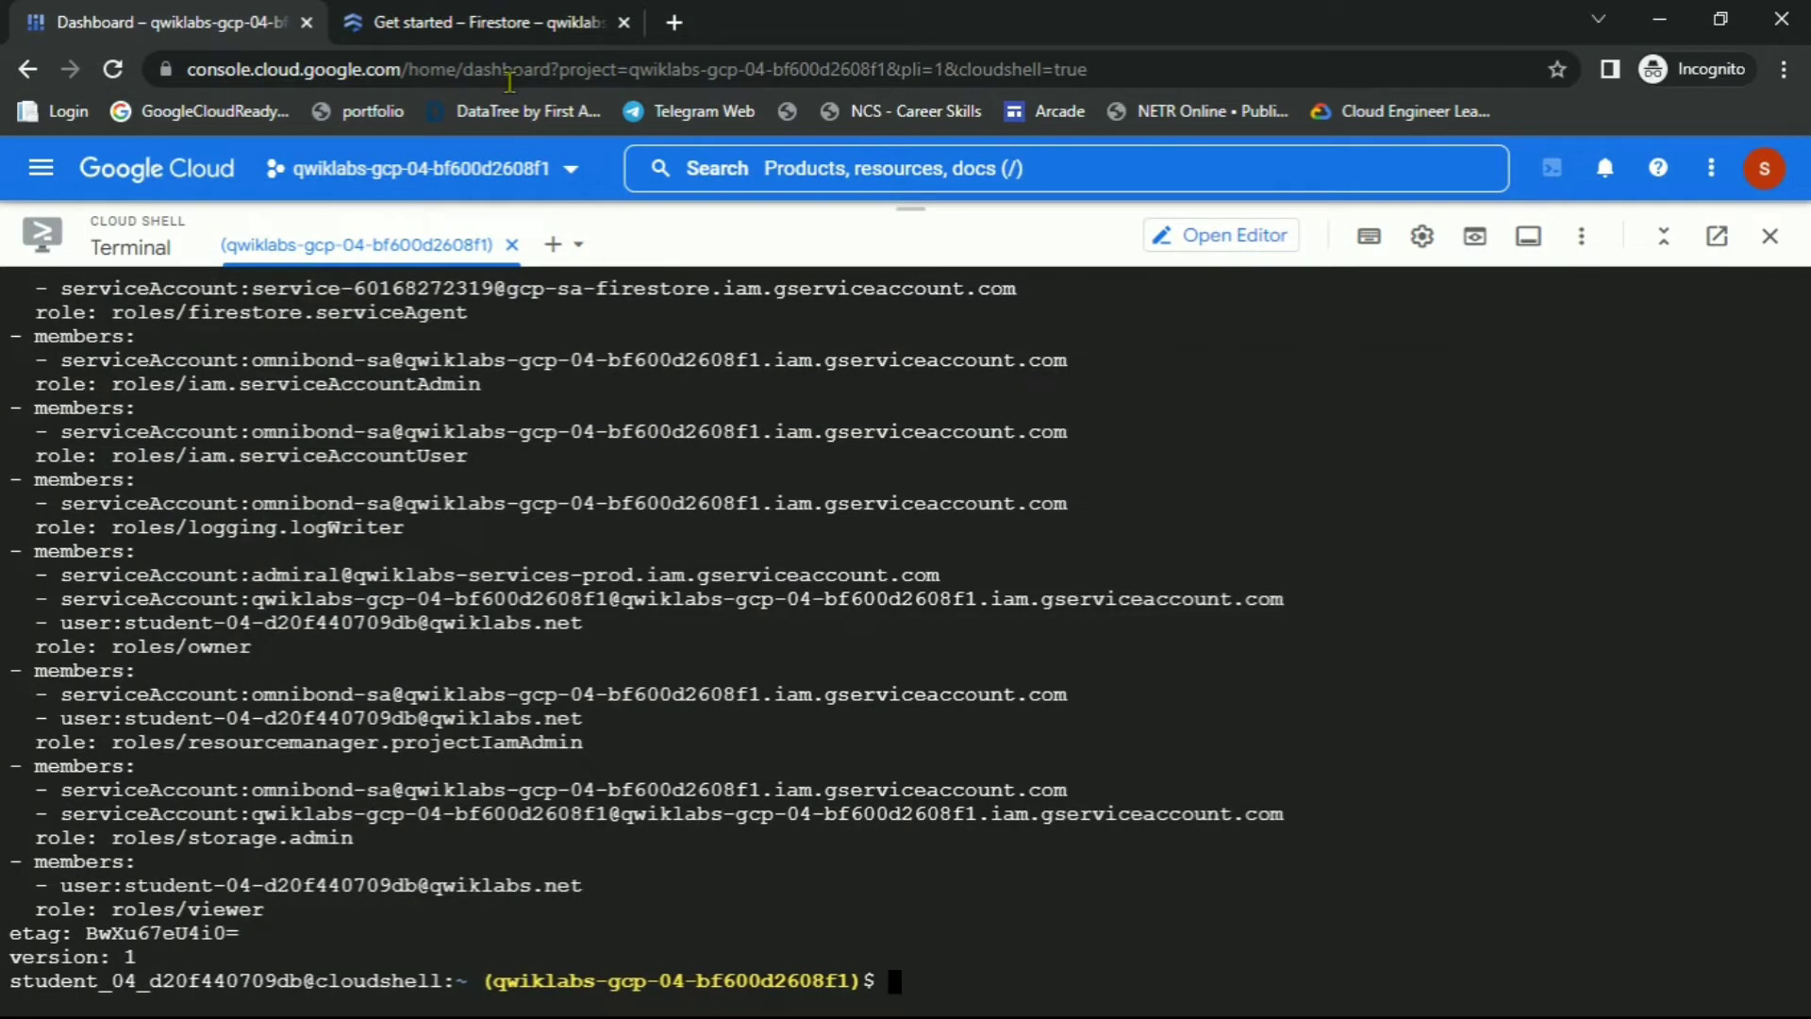
# Go to Marketplace from the Firestore tab and dismiss the query builder announcement
pyautogui.click(483, 21)
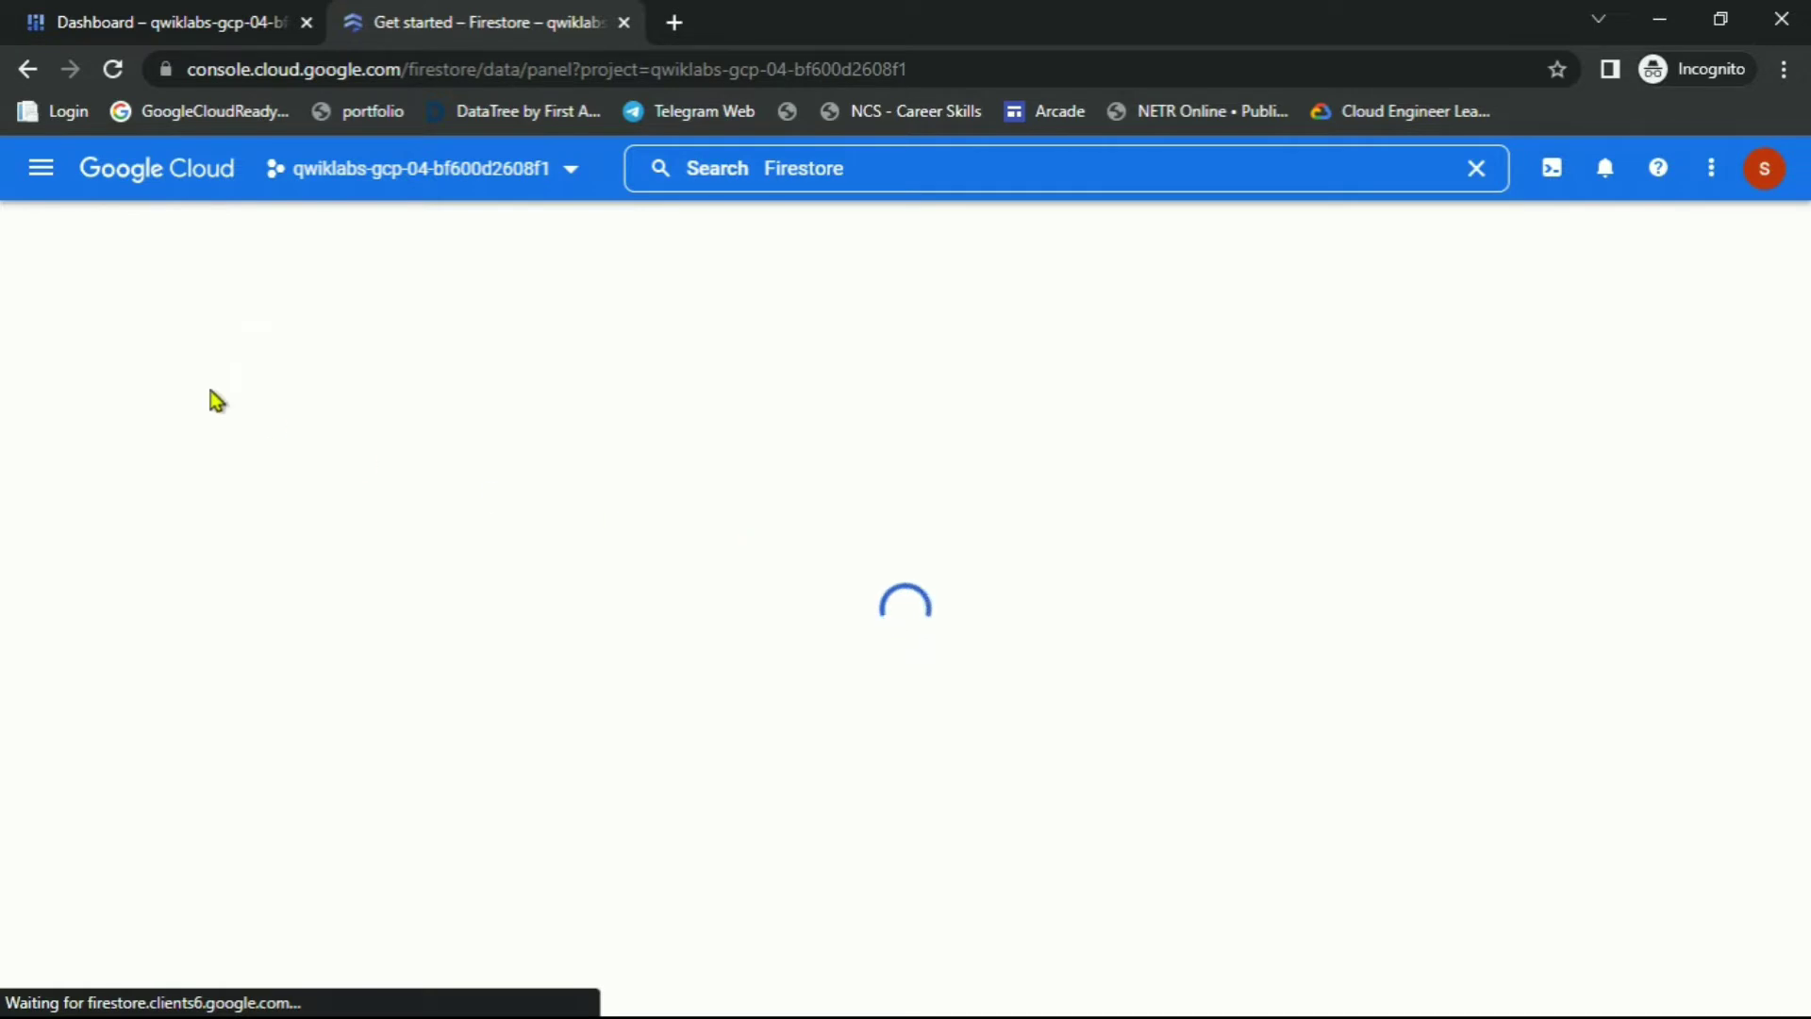
pyautogui.click(44, 188)
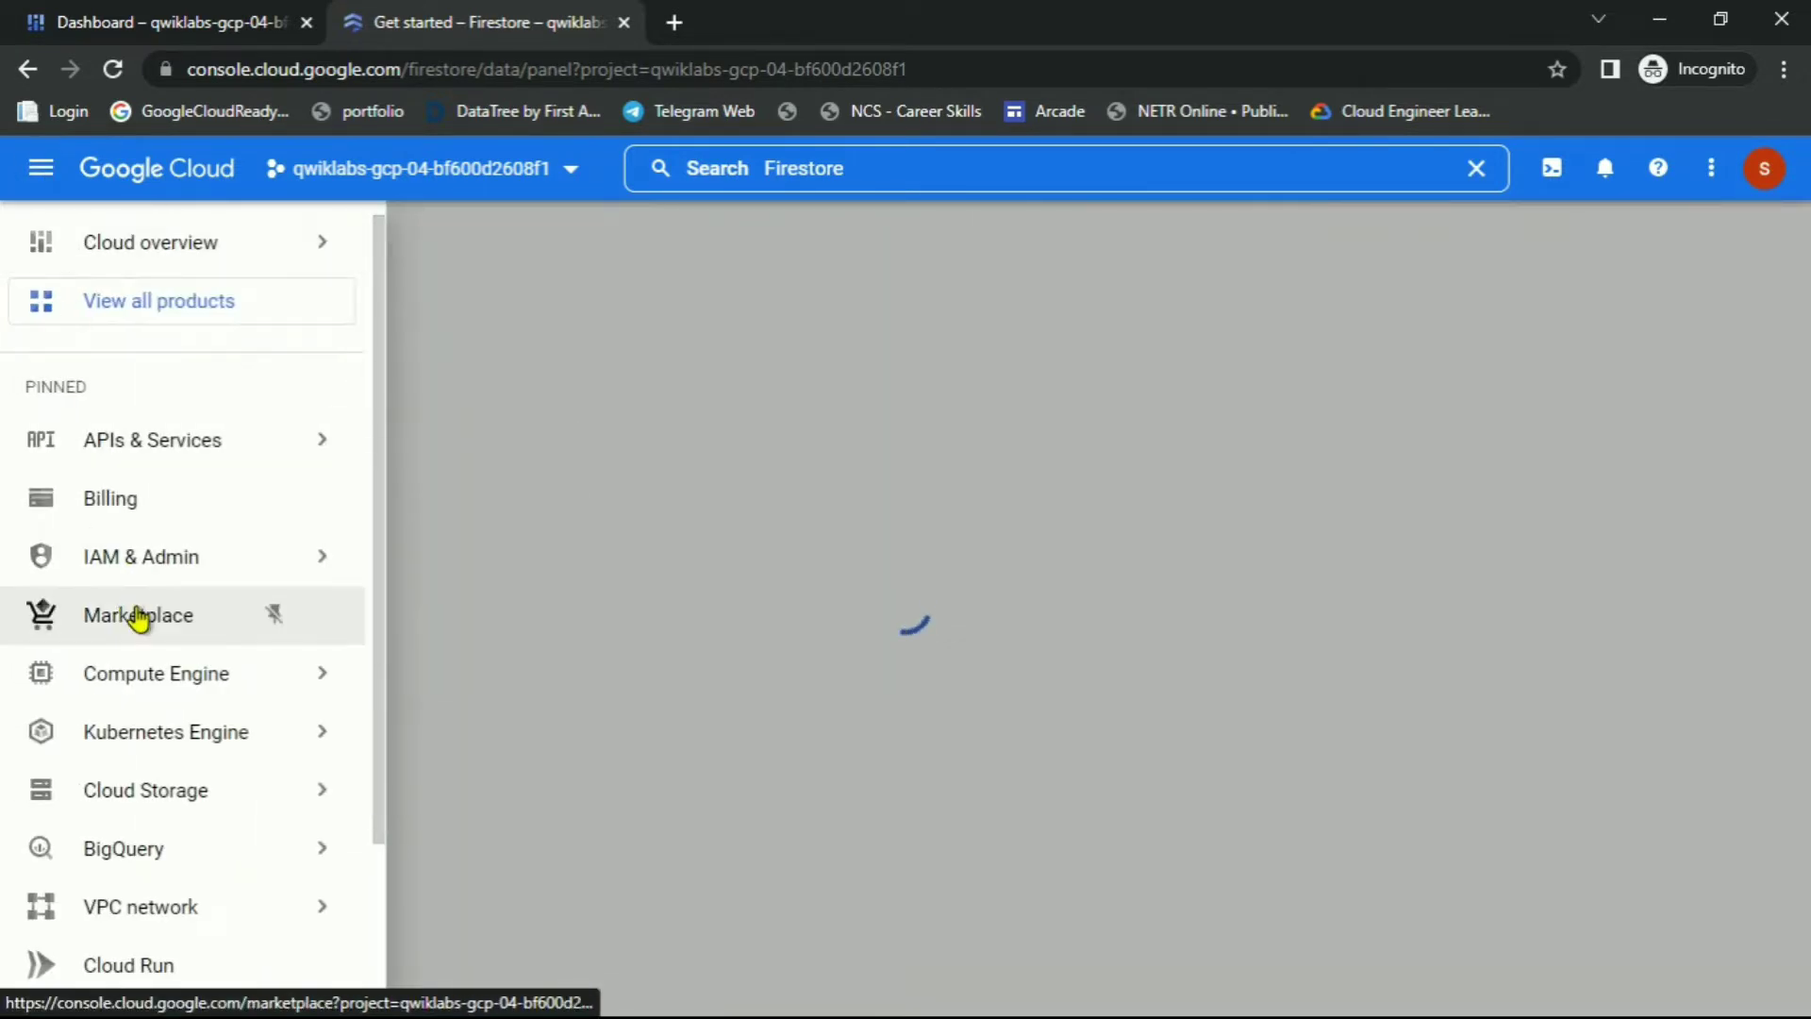
pyautogui.click(139, 618)
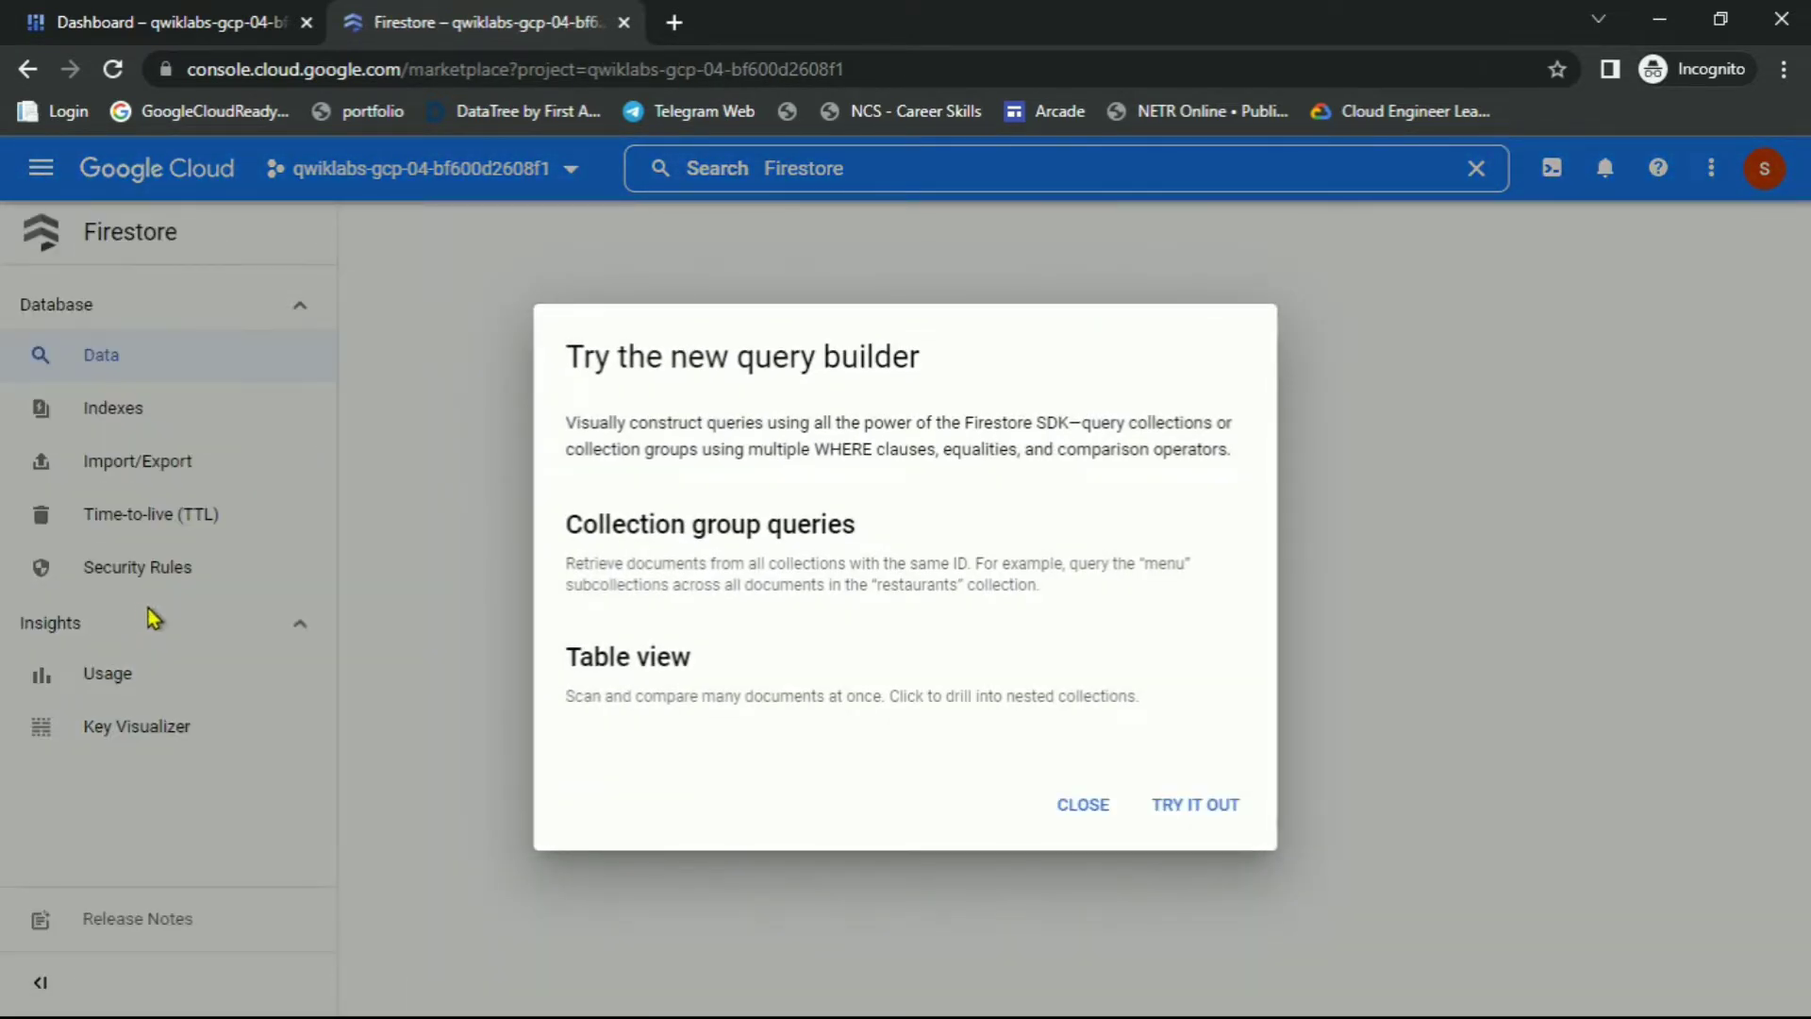
pyautogui.click(1093, 816)
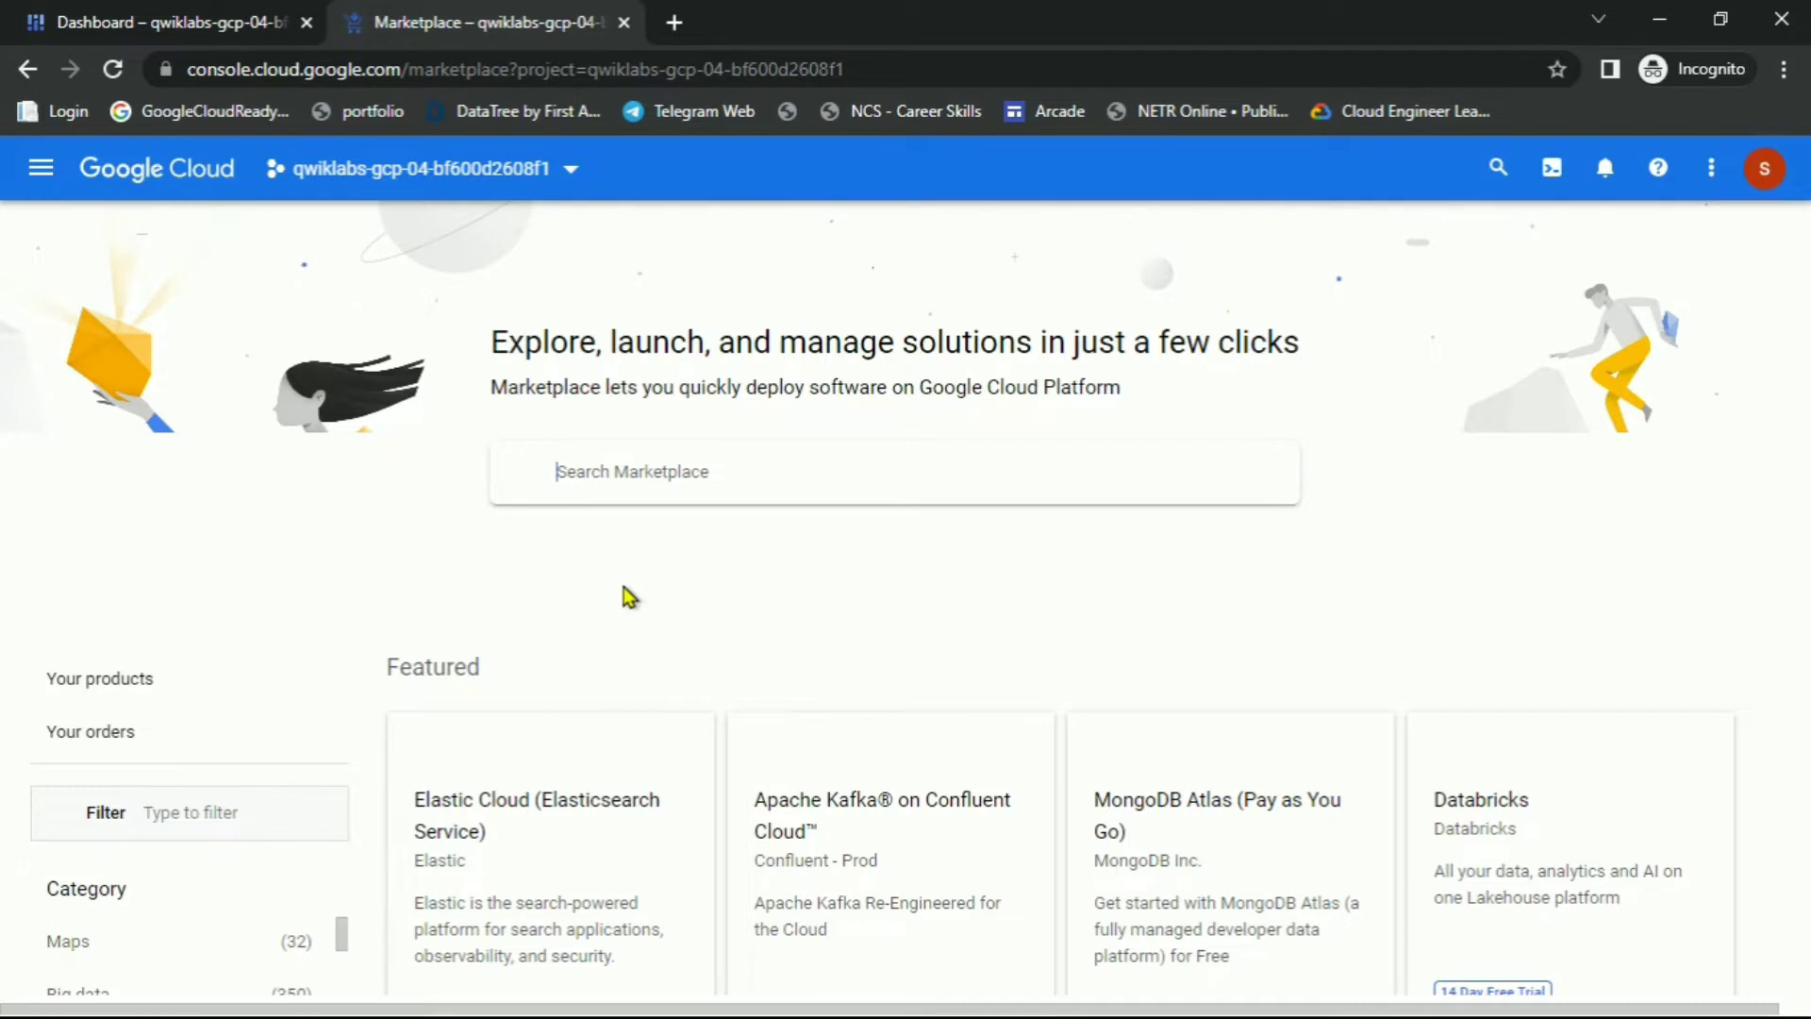
# Search Marketplace for CloudyCluster and open the CloudyCluster HPC with Open OnDemand listing
pyautogui.write('CloudyCluster')
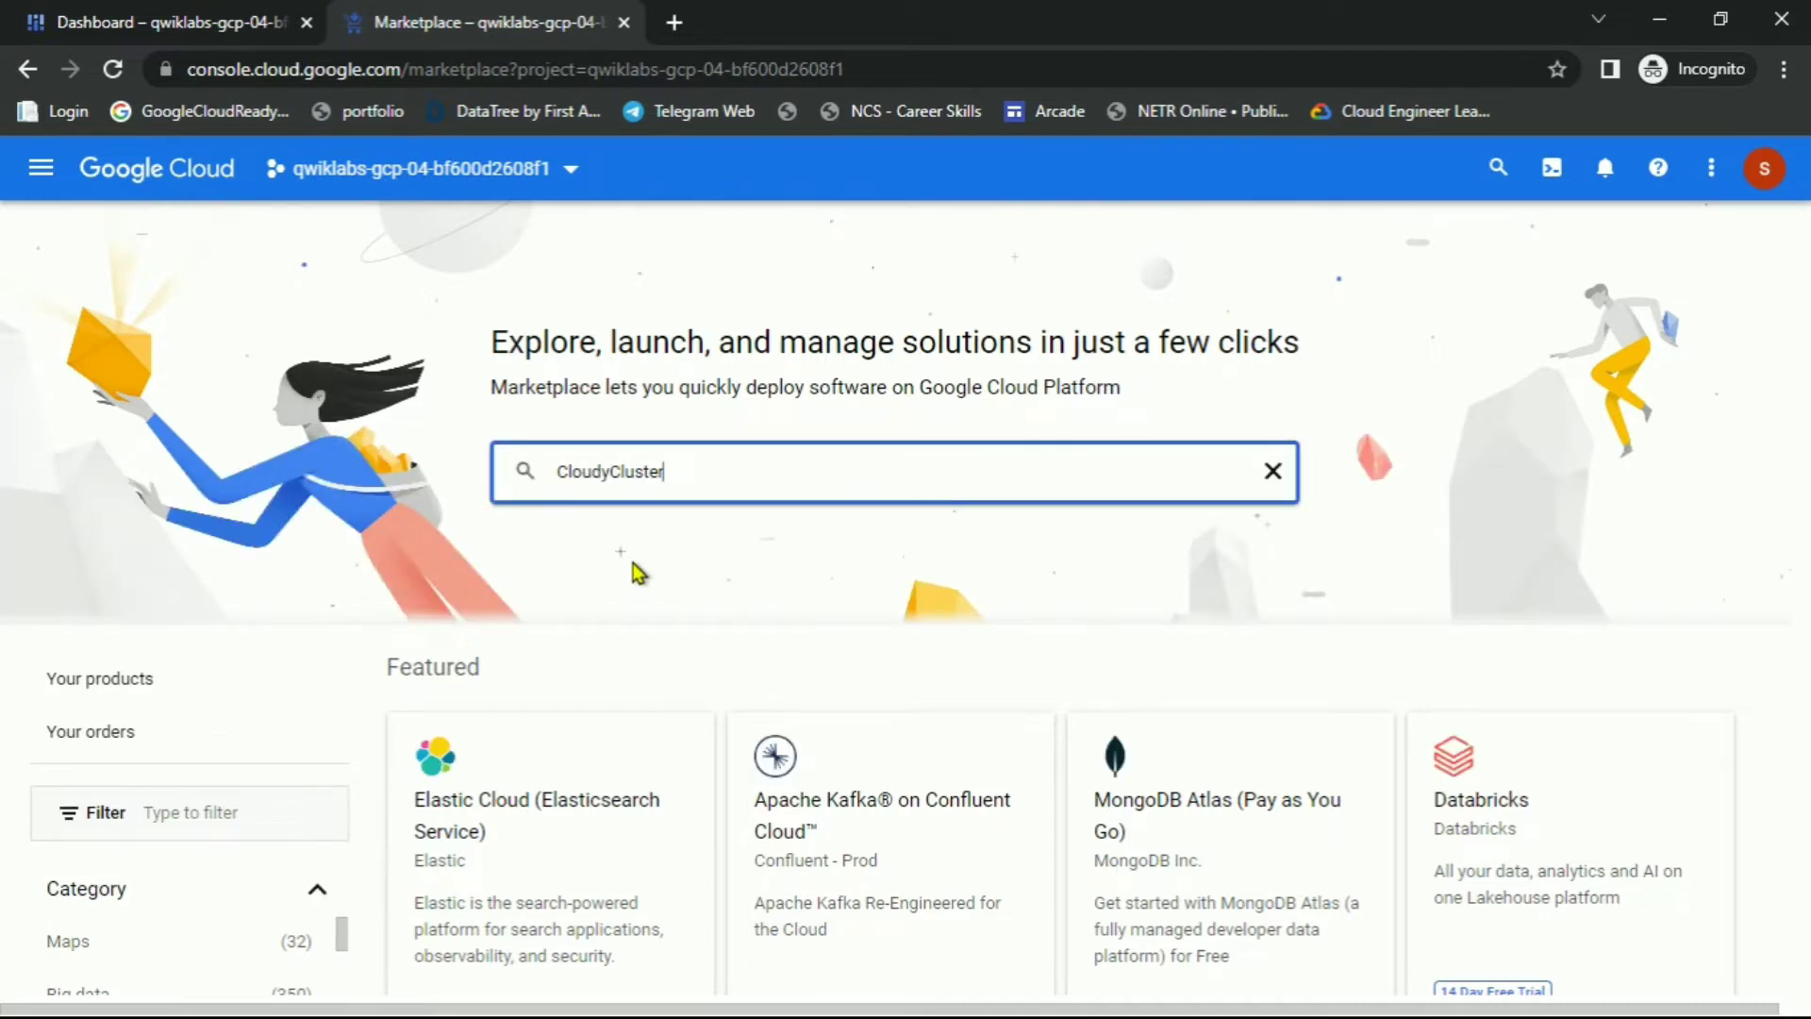
pyautogui.press('Return')
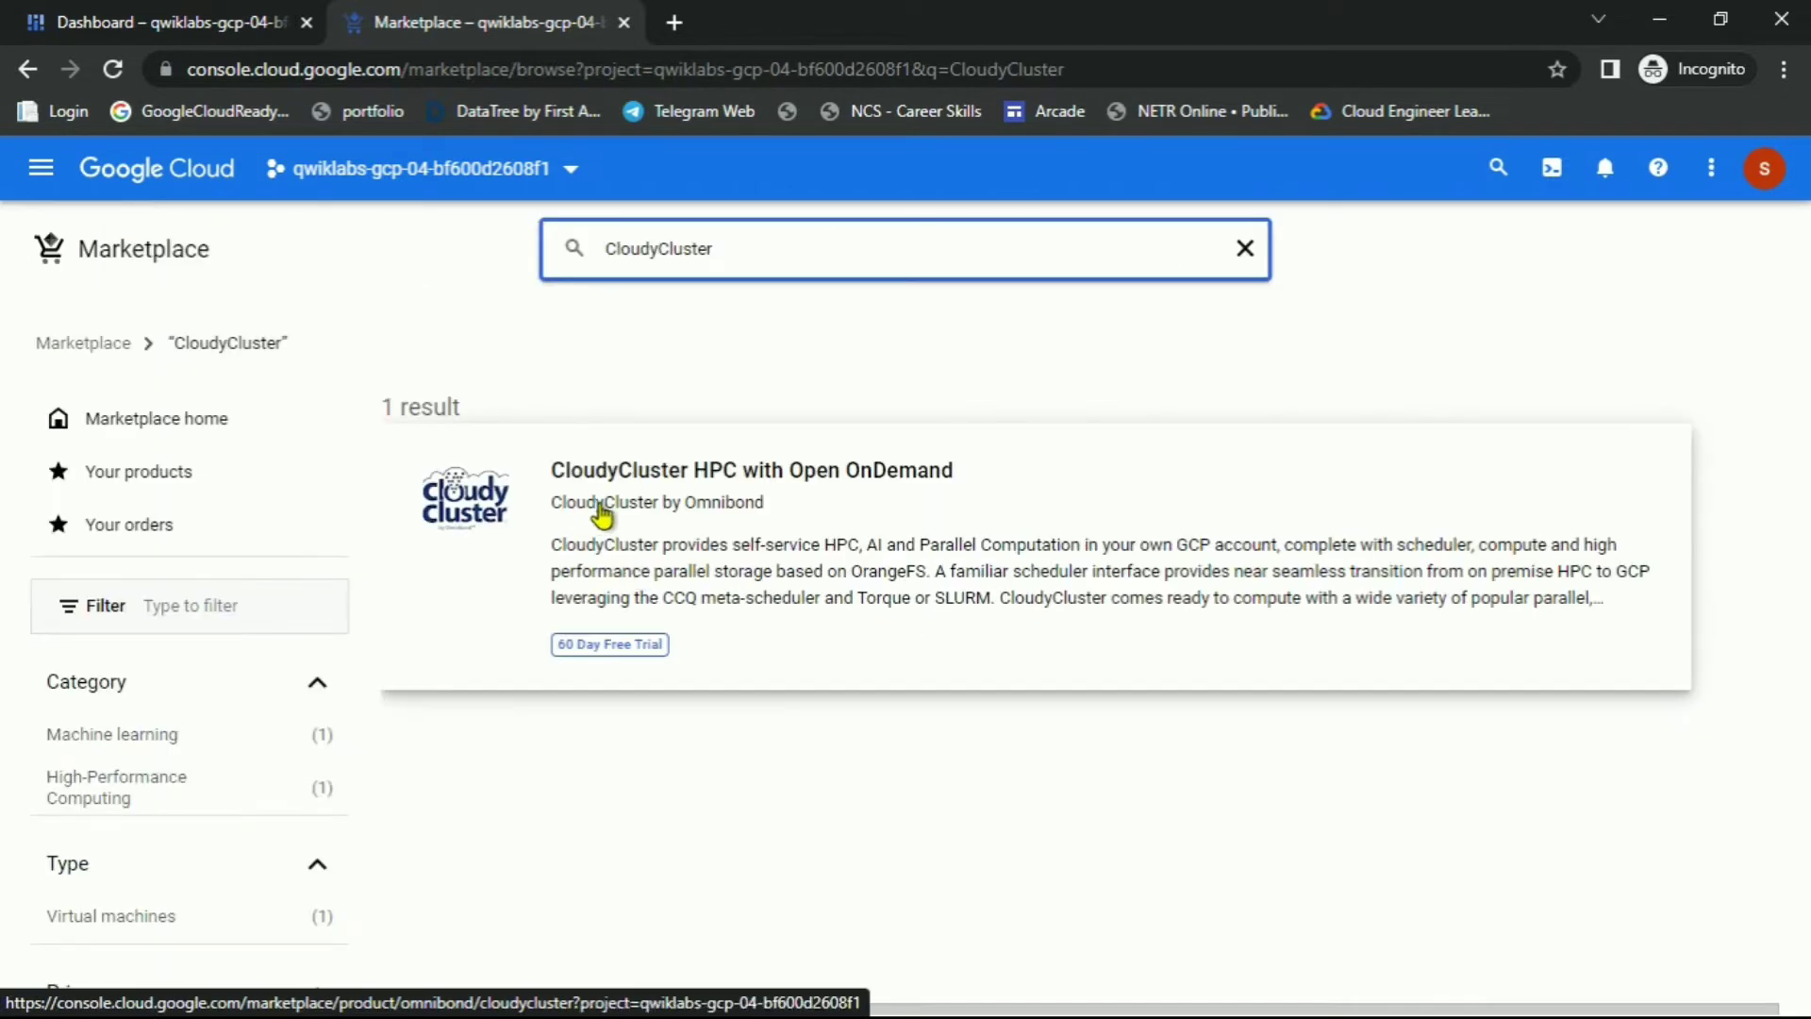
pyautogui.click(621, 507)
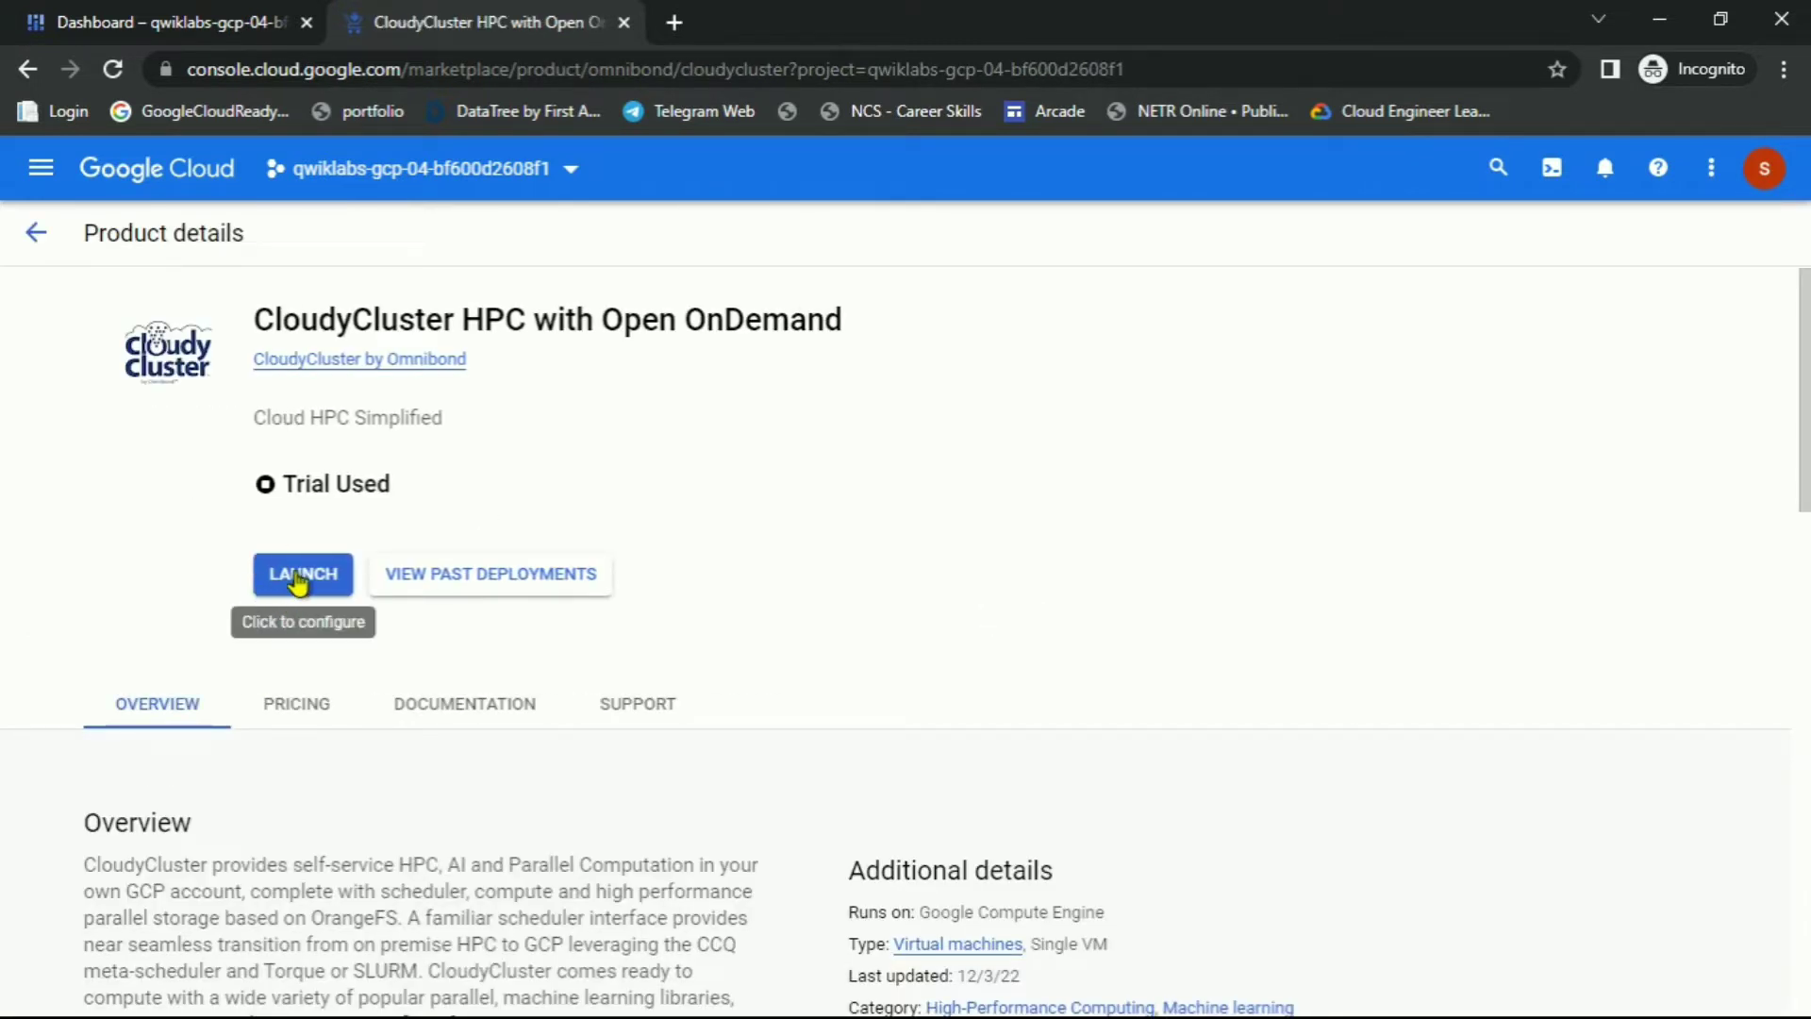
# Launch the CloudyCluster deployment form and review the lab's enlarged deployment form screenshot
pyautogui.click(298, 581)
pyautogui.hotkey('alt', 'Tab')
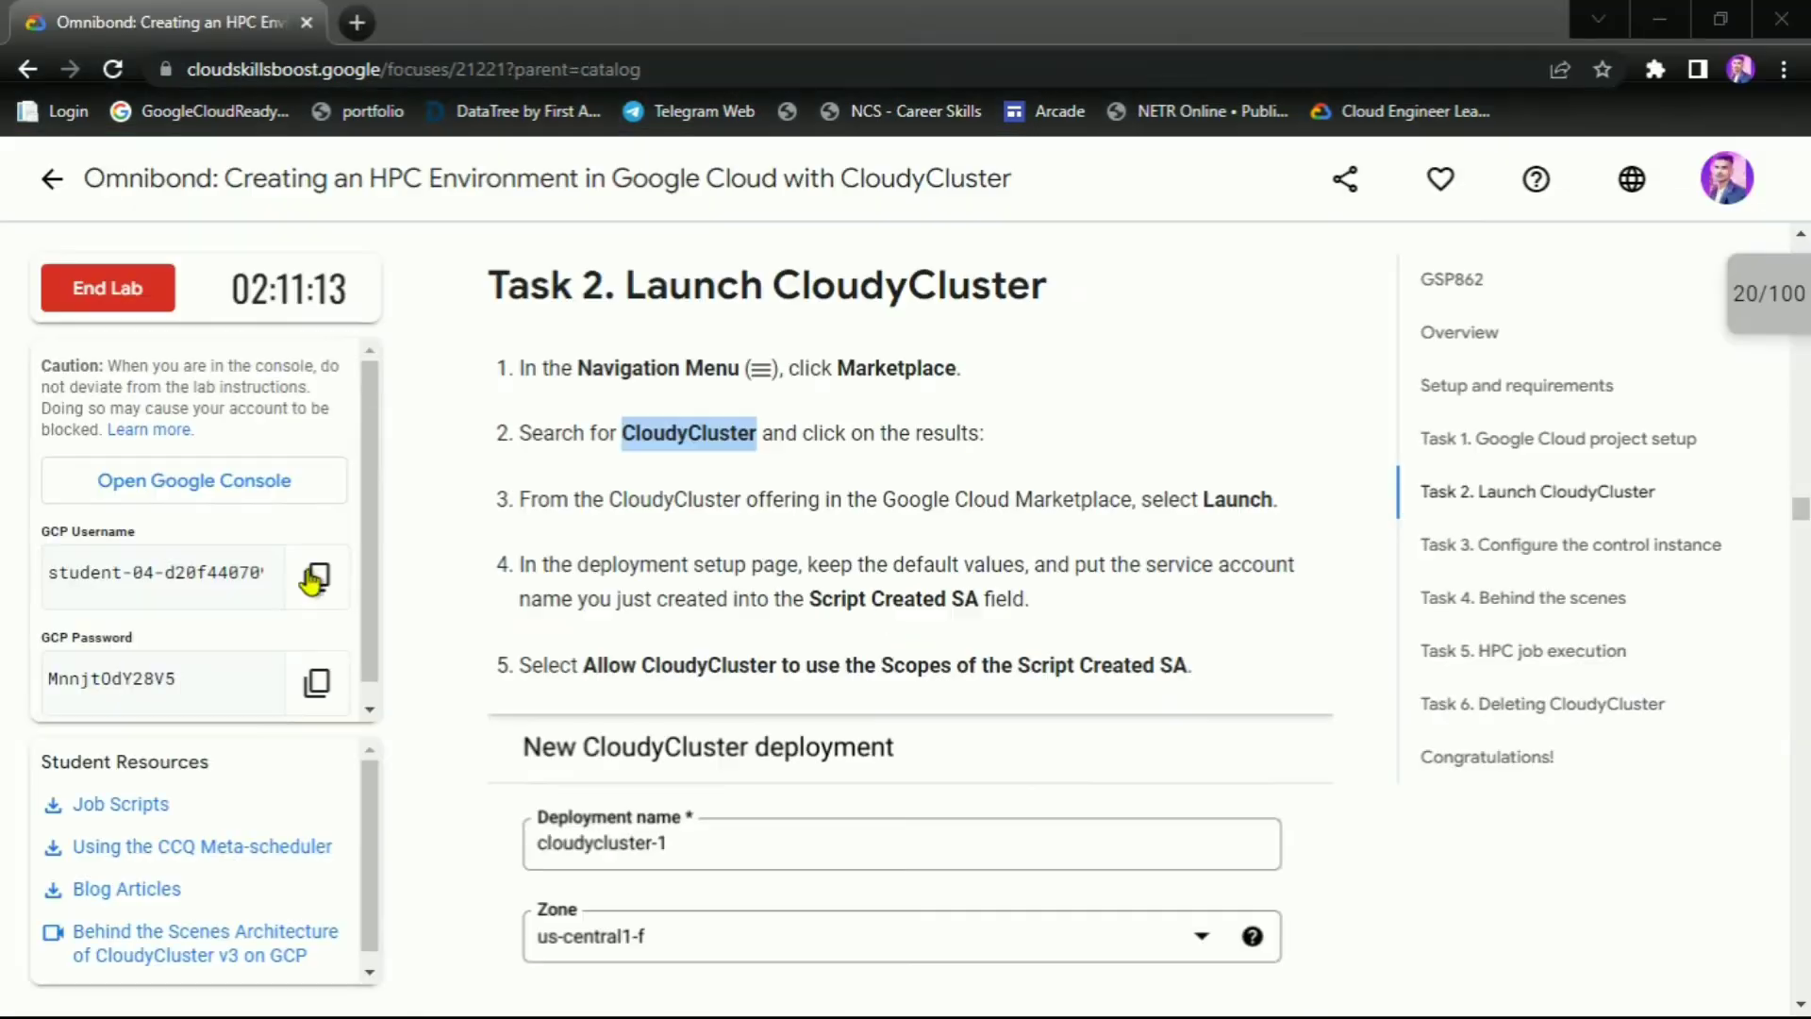
pyautogui.click(943, 755)
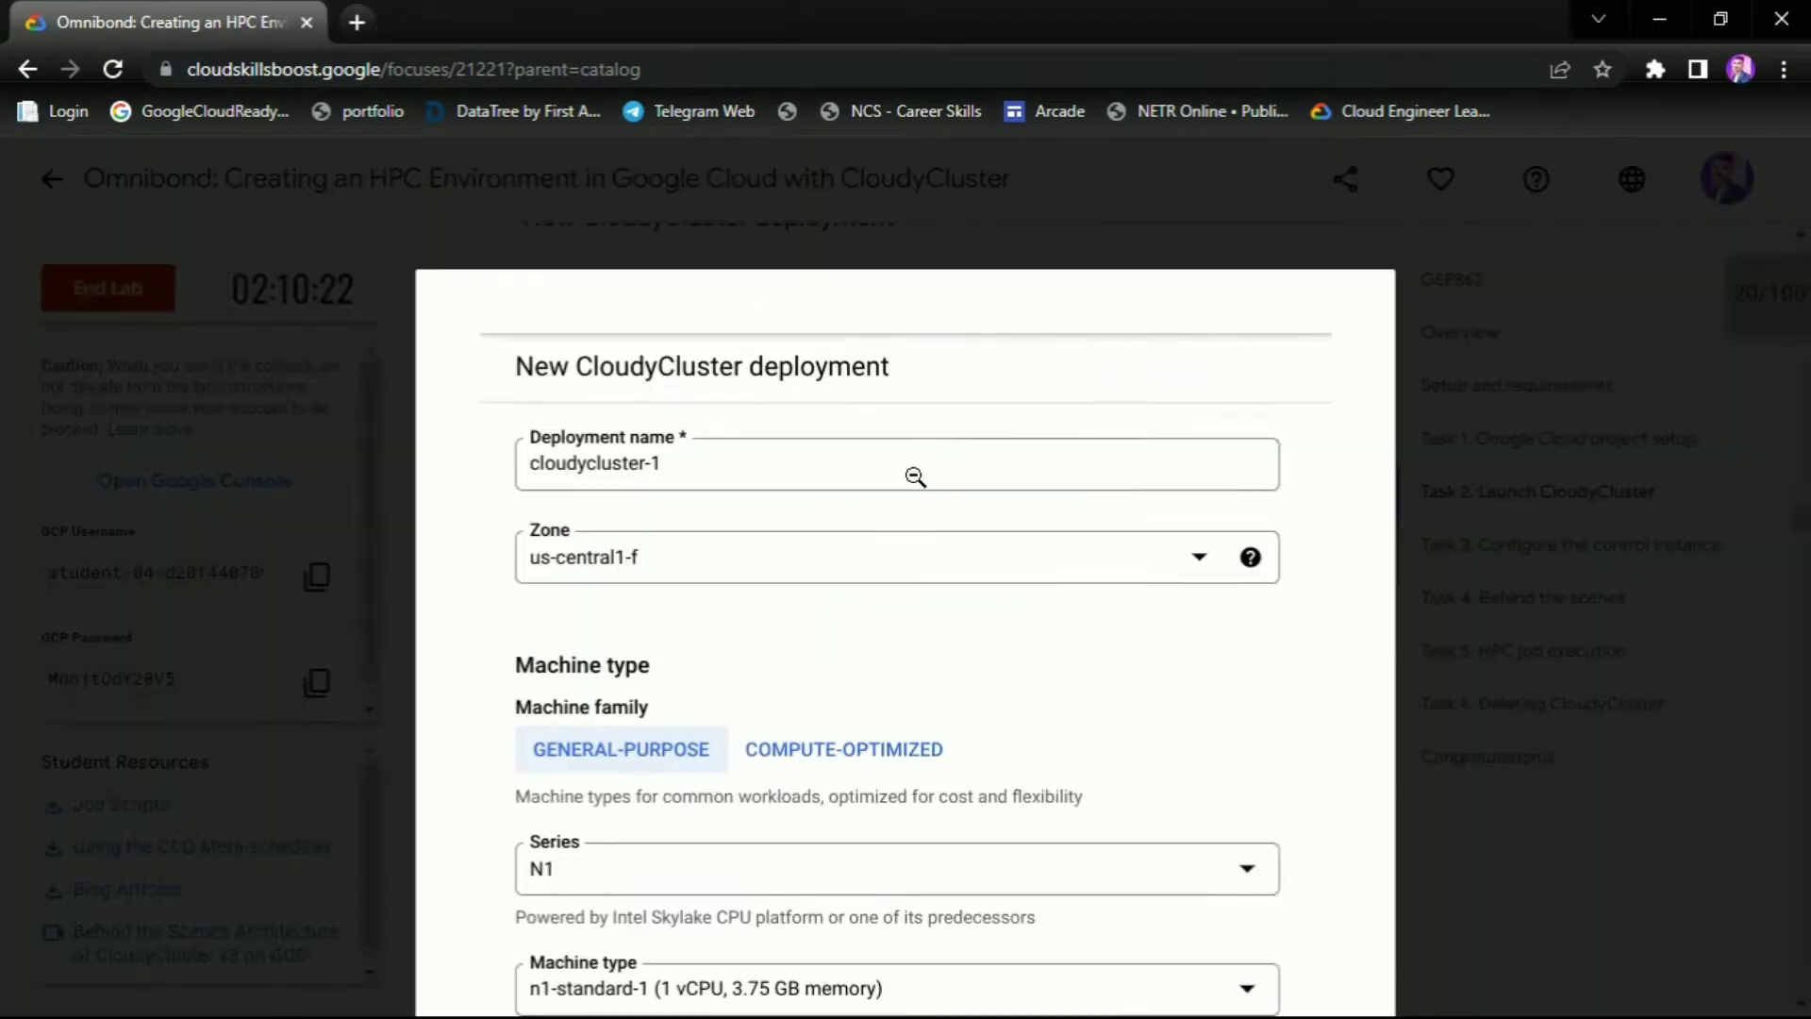
pyautogui.scroll(-2, 755, 274)
pyautogui.scroll(5, 944, 490)
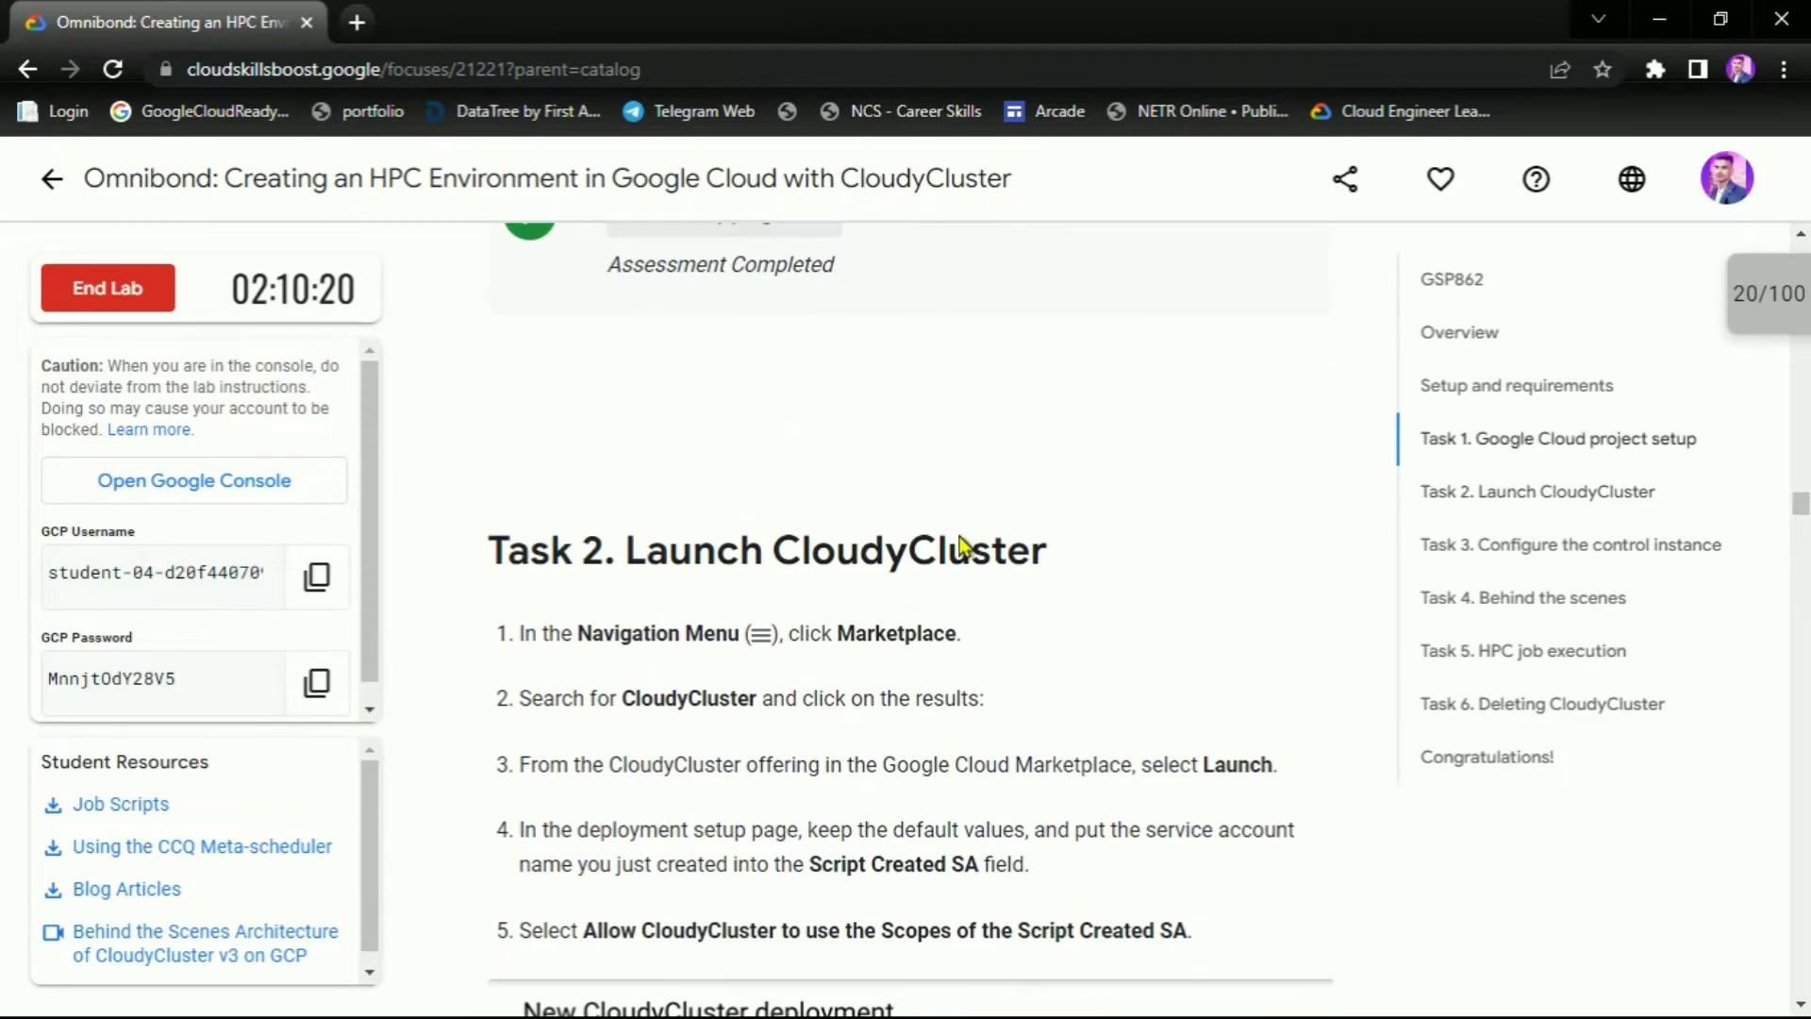
pyautogui.scroll(-2, 1076, 698)
# Read the lab steps on using the service account for the Script Created SA field
pyautogui.moveTo(1109, 630); pyautogui.dragTo(1294, 634)
pyautogui.click(1143, 697)
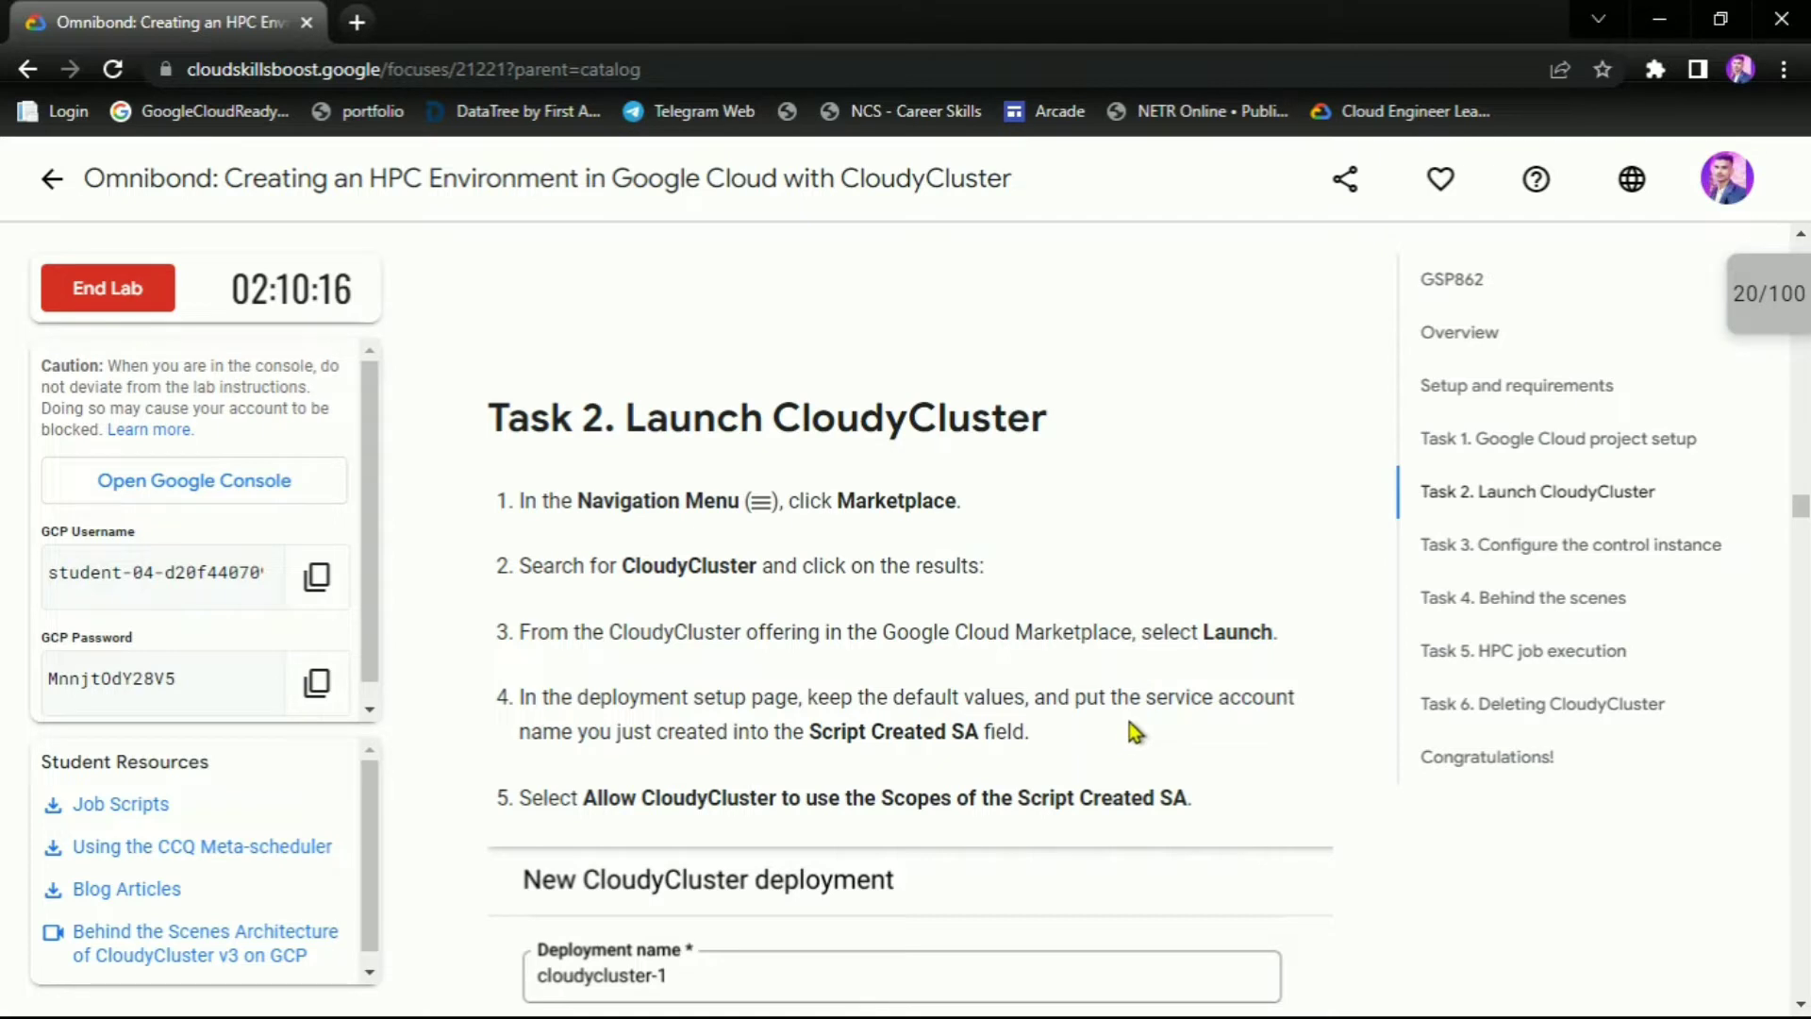
pyautogui.moveTo(1075, 702); pyautogui.dragTo(1260, 707)
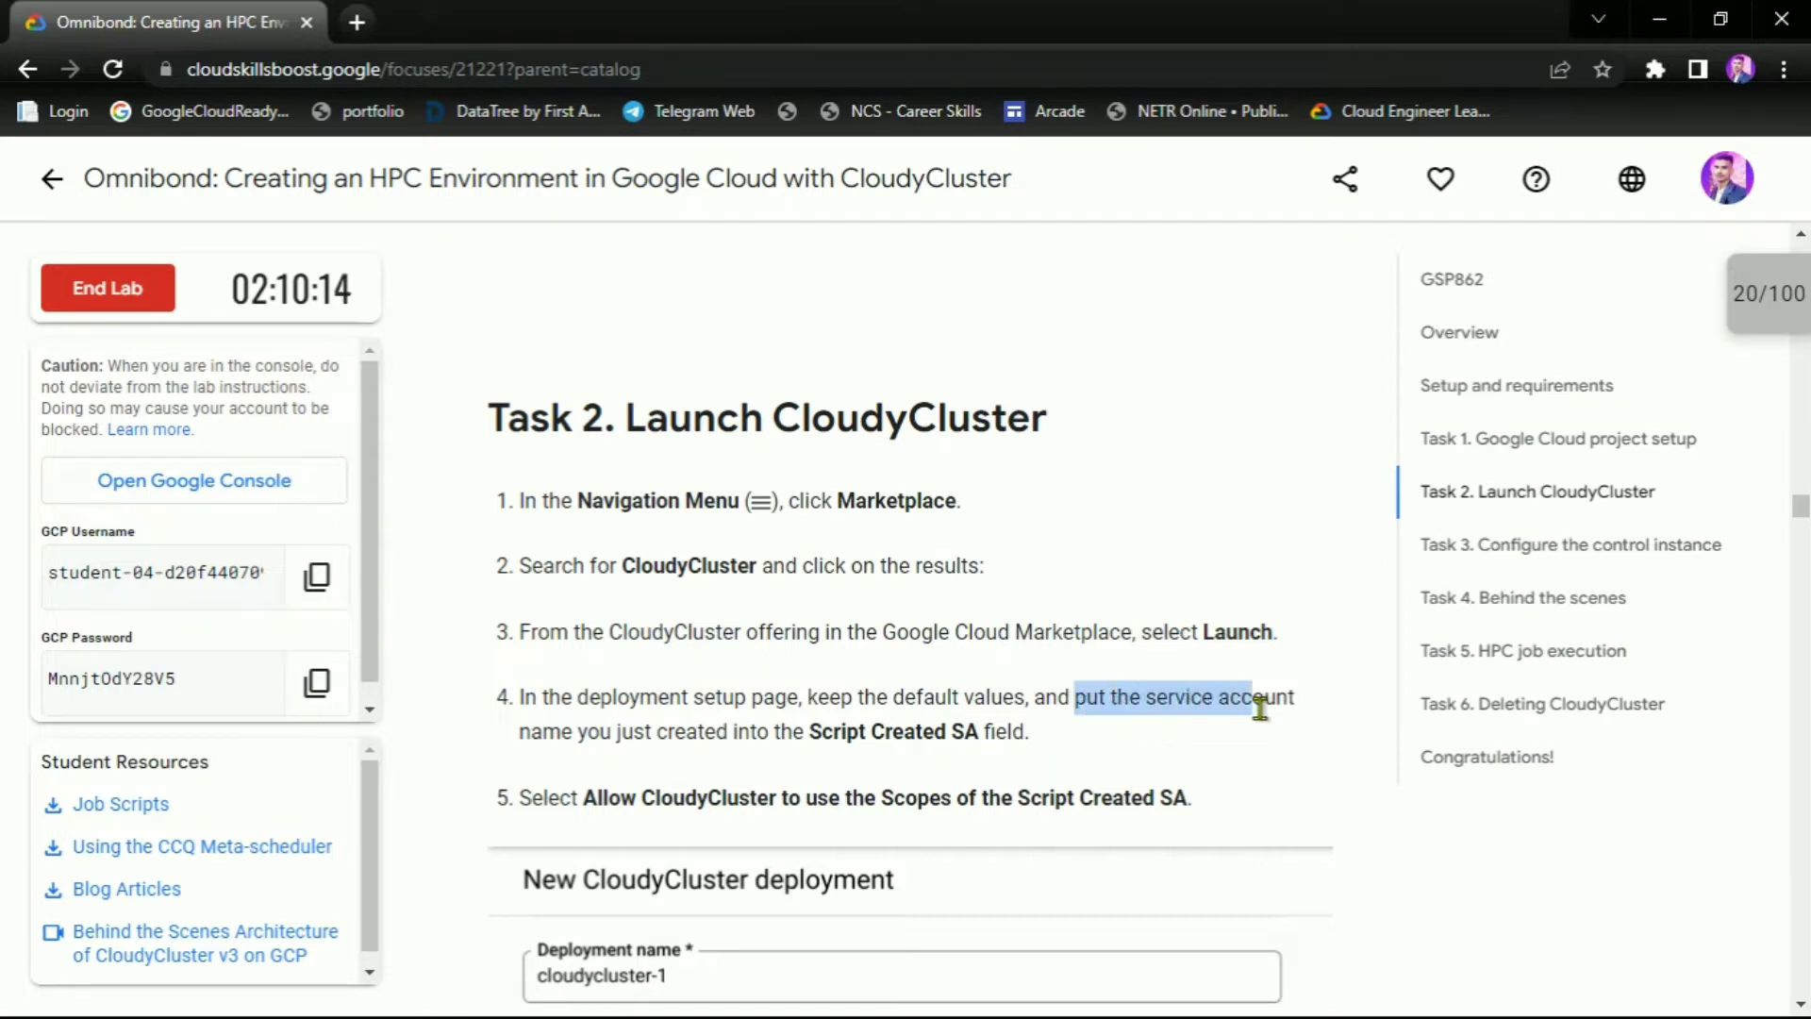
pyautogui.moveTo(515, 735); pyautogui.dragTo(1063, 734)
pyautogui.hotkey('alt', 'Tab')
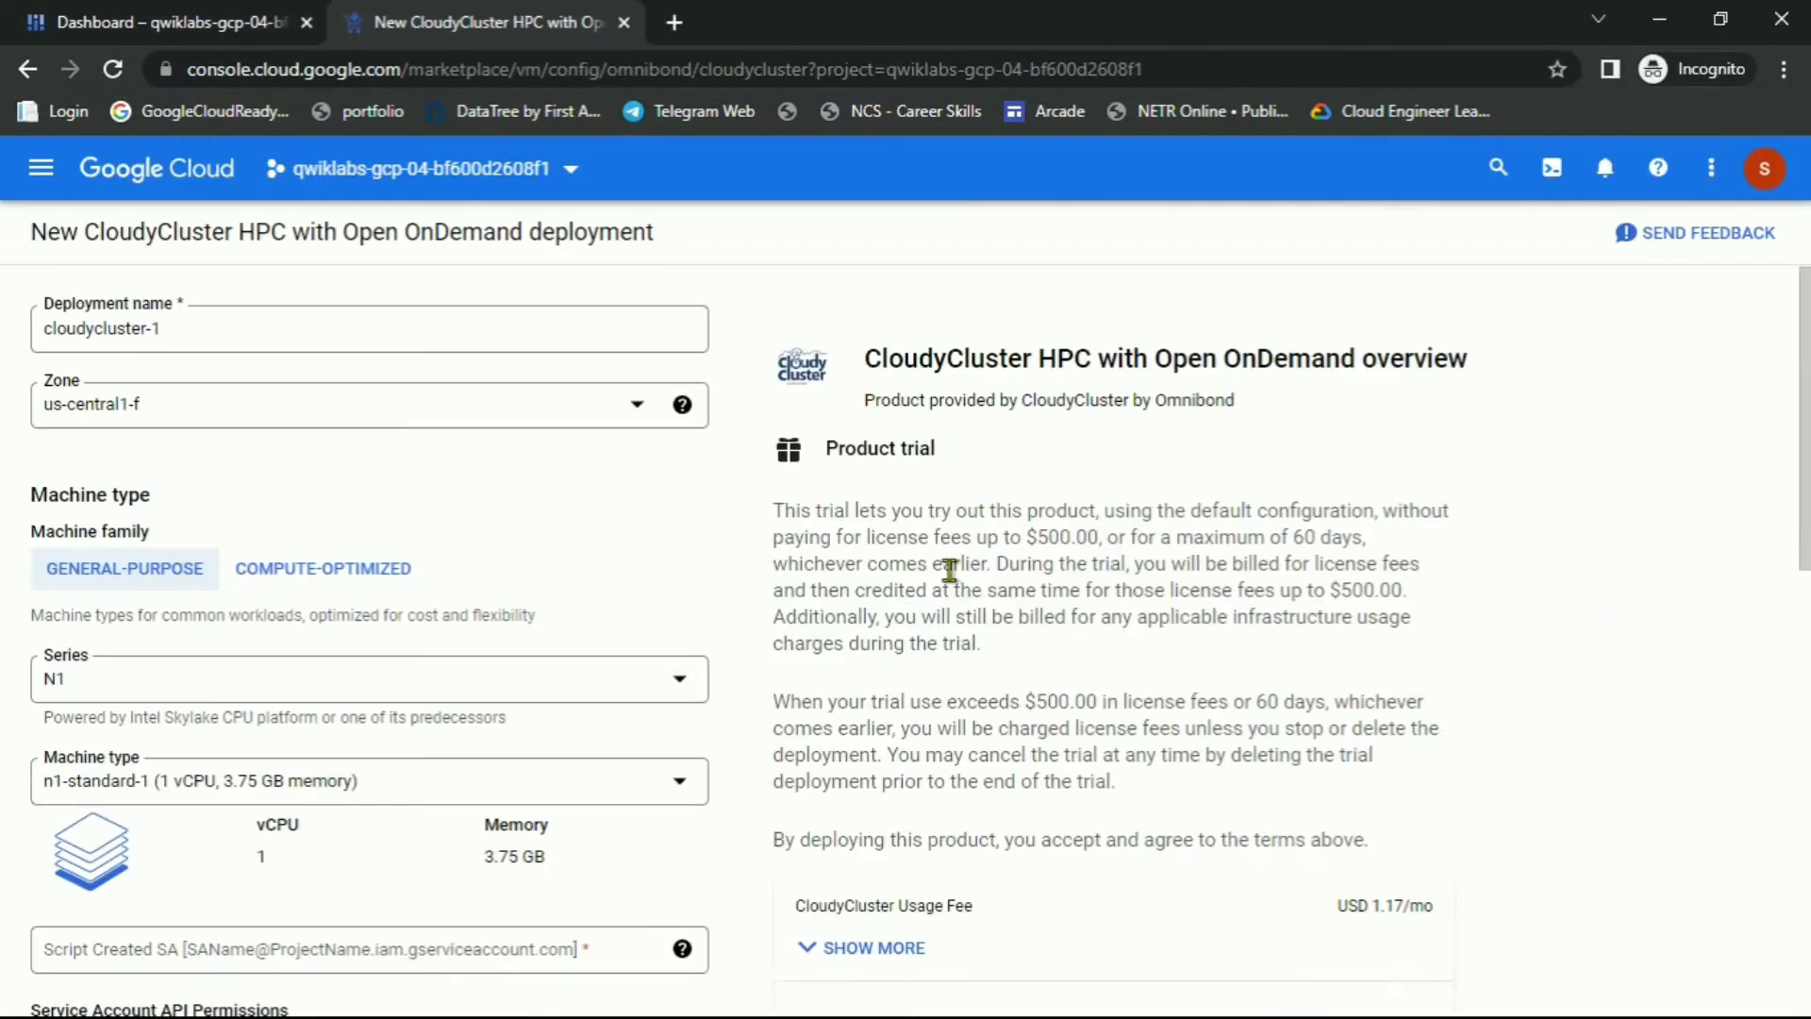
# Copy the omnibond-sa service account's email from IAM & Admin > Service Accounts
pyautogui.click(141, 21)
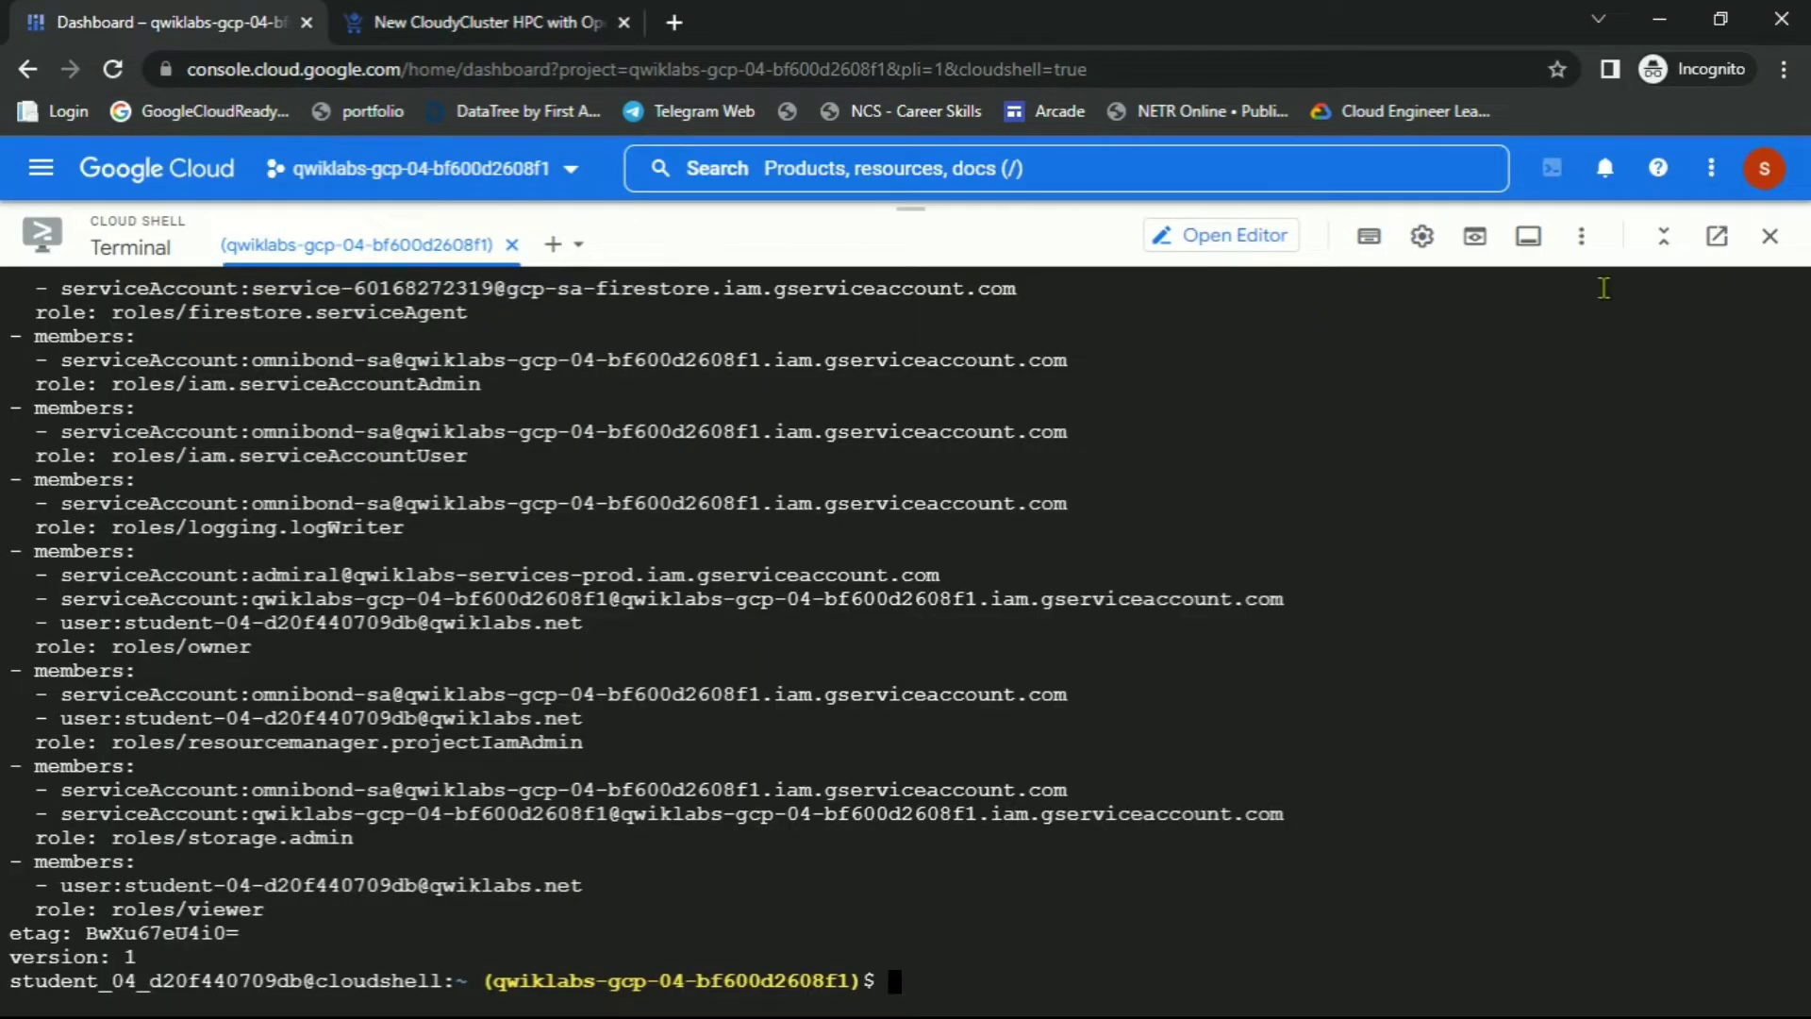
pyautogui.click(1773, 241)
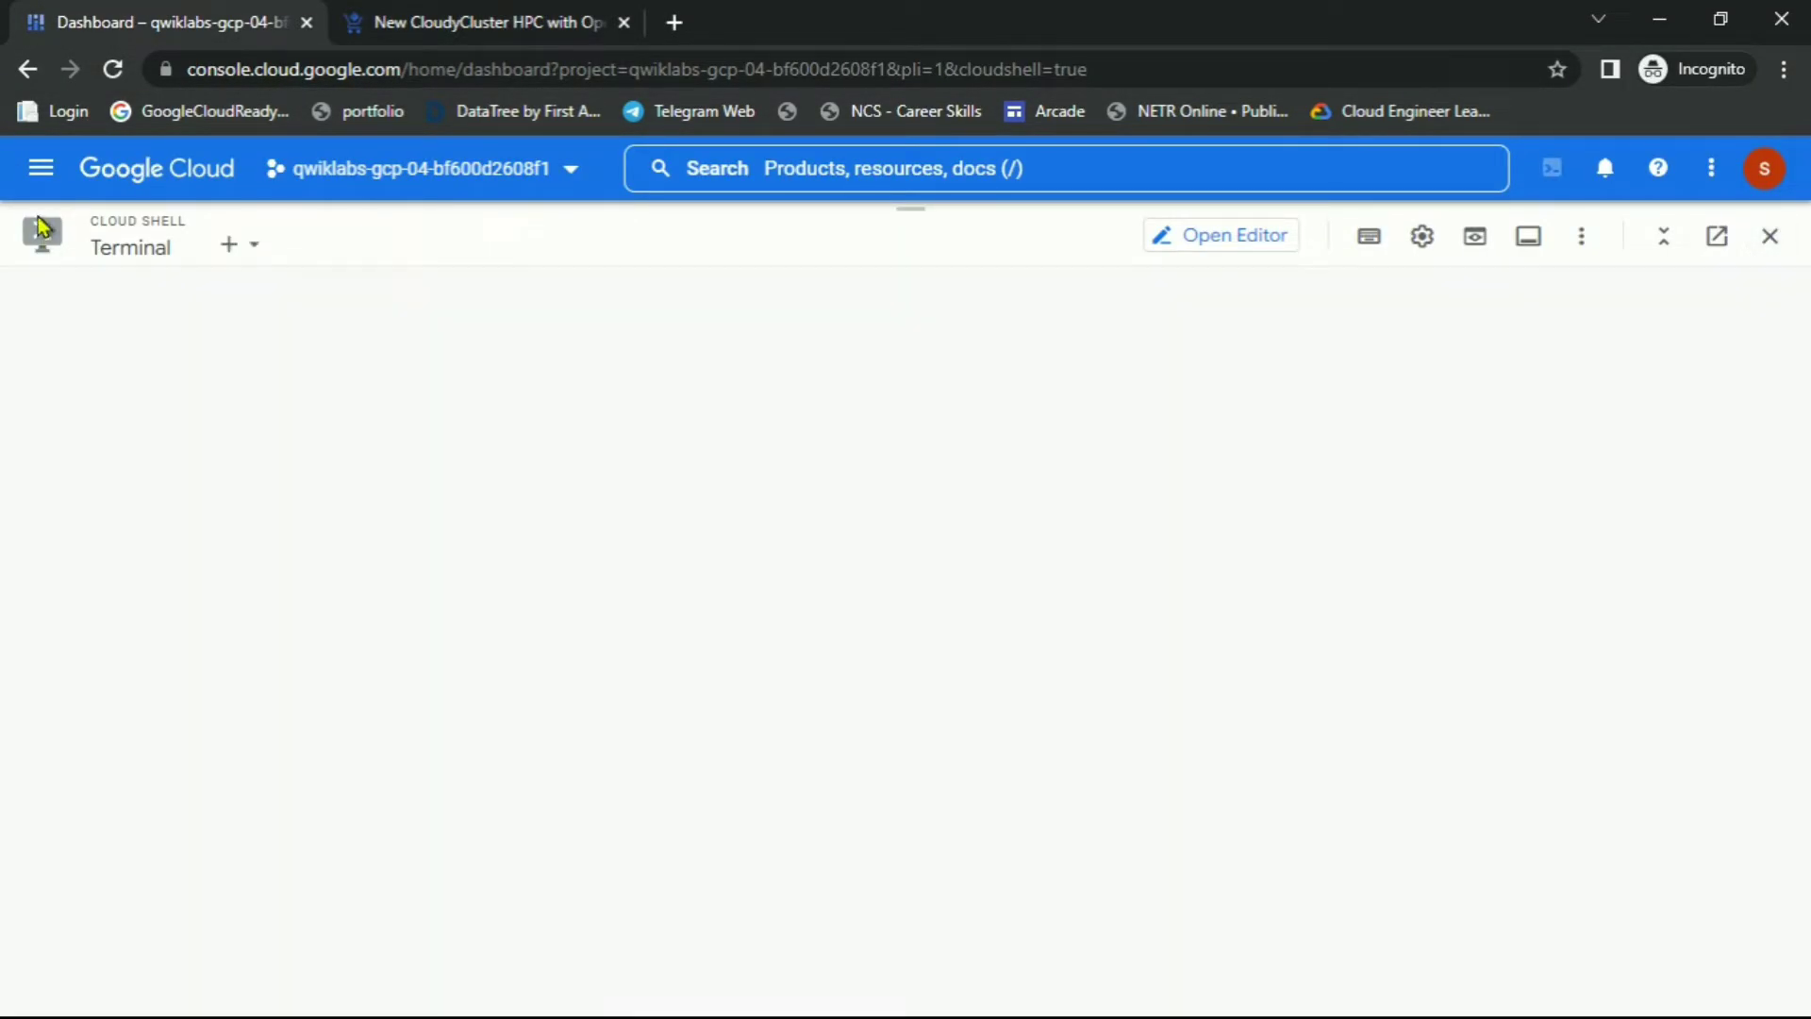
pyautogui.click(38, 175)
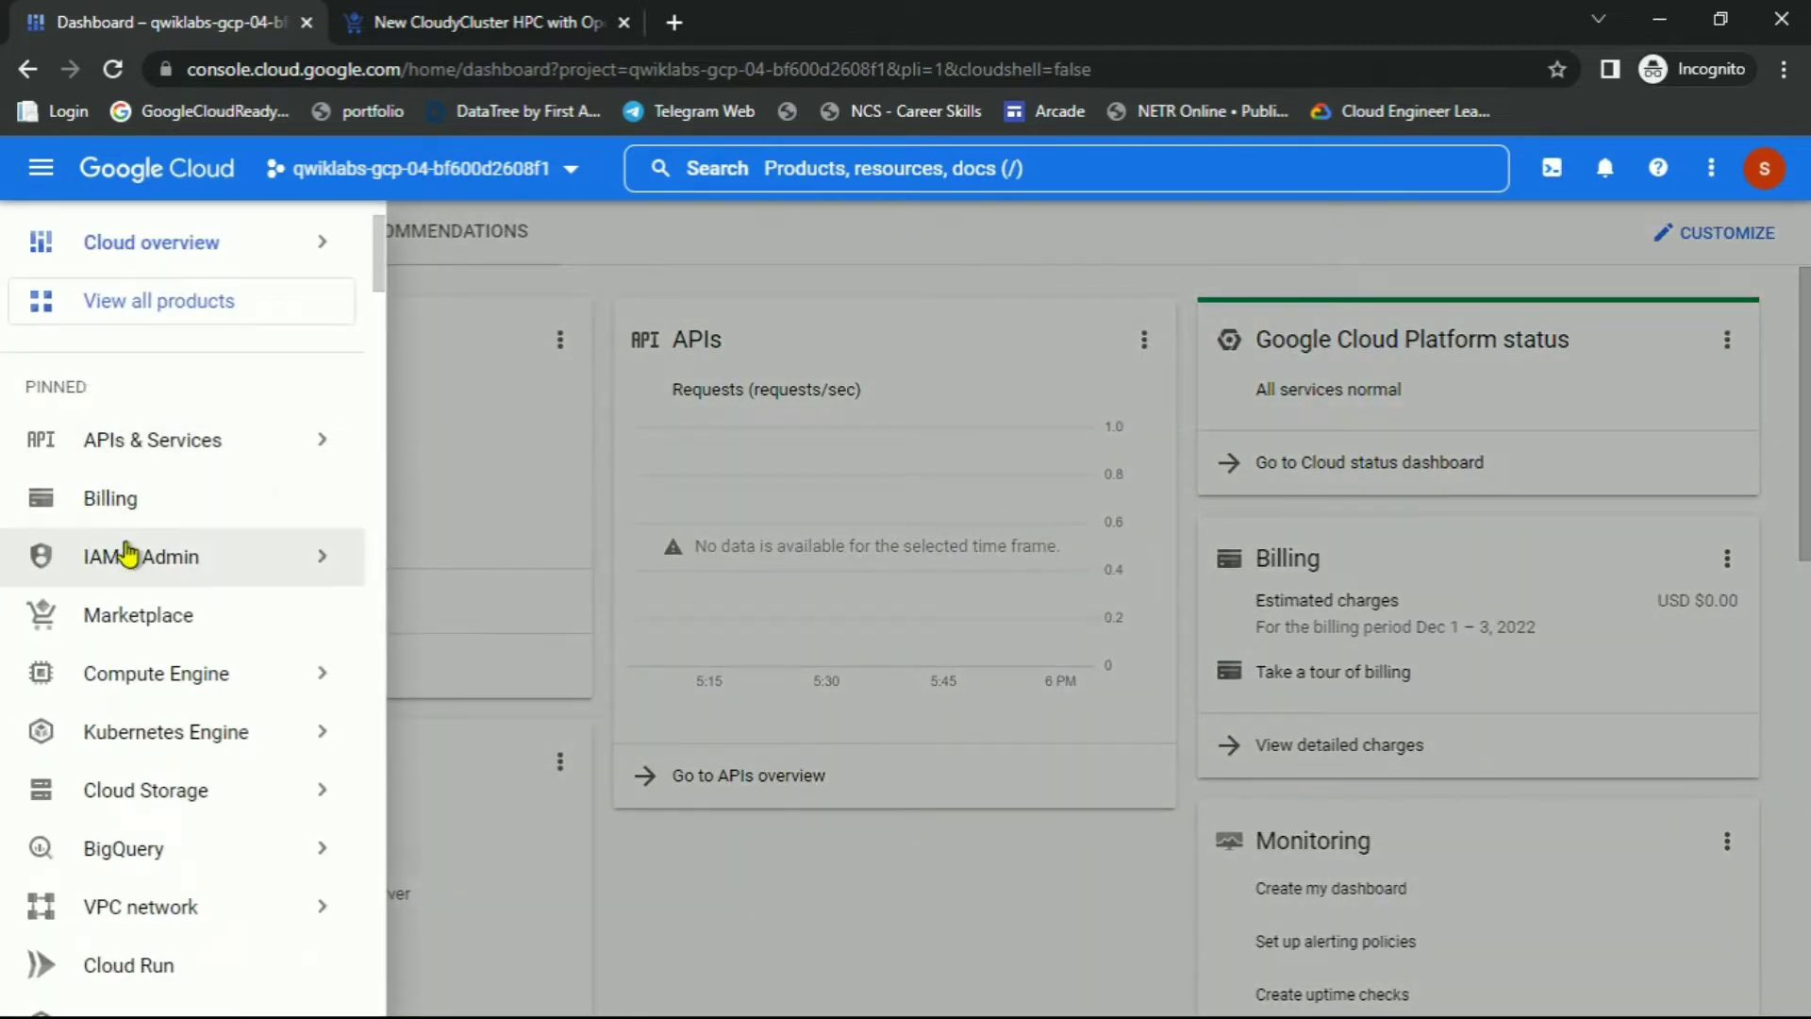
pyautogui.moveTo(165, 560)
pyautogui.click(473, 448)
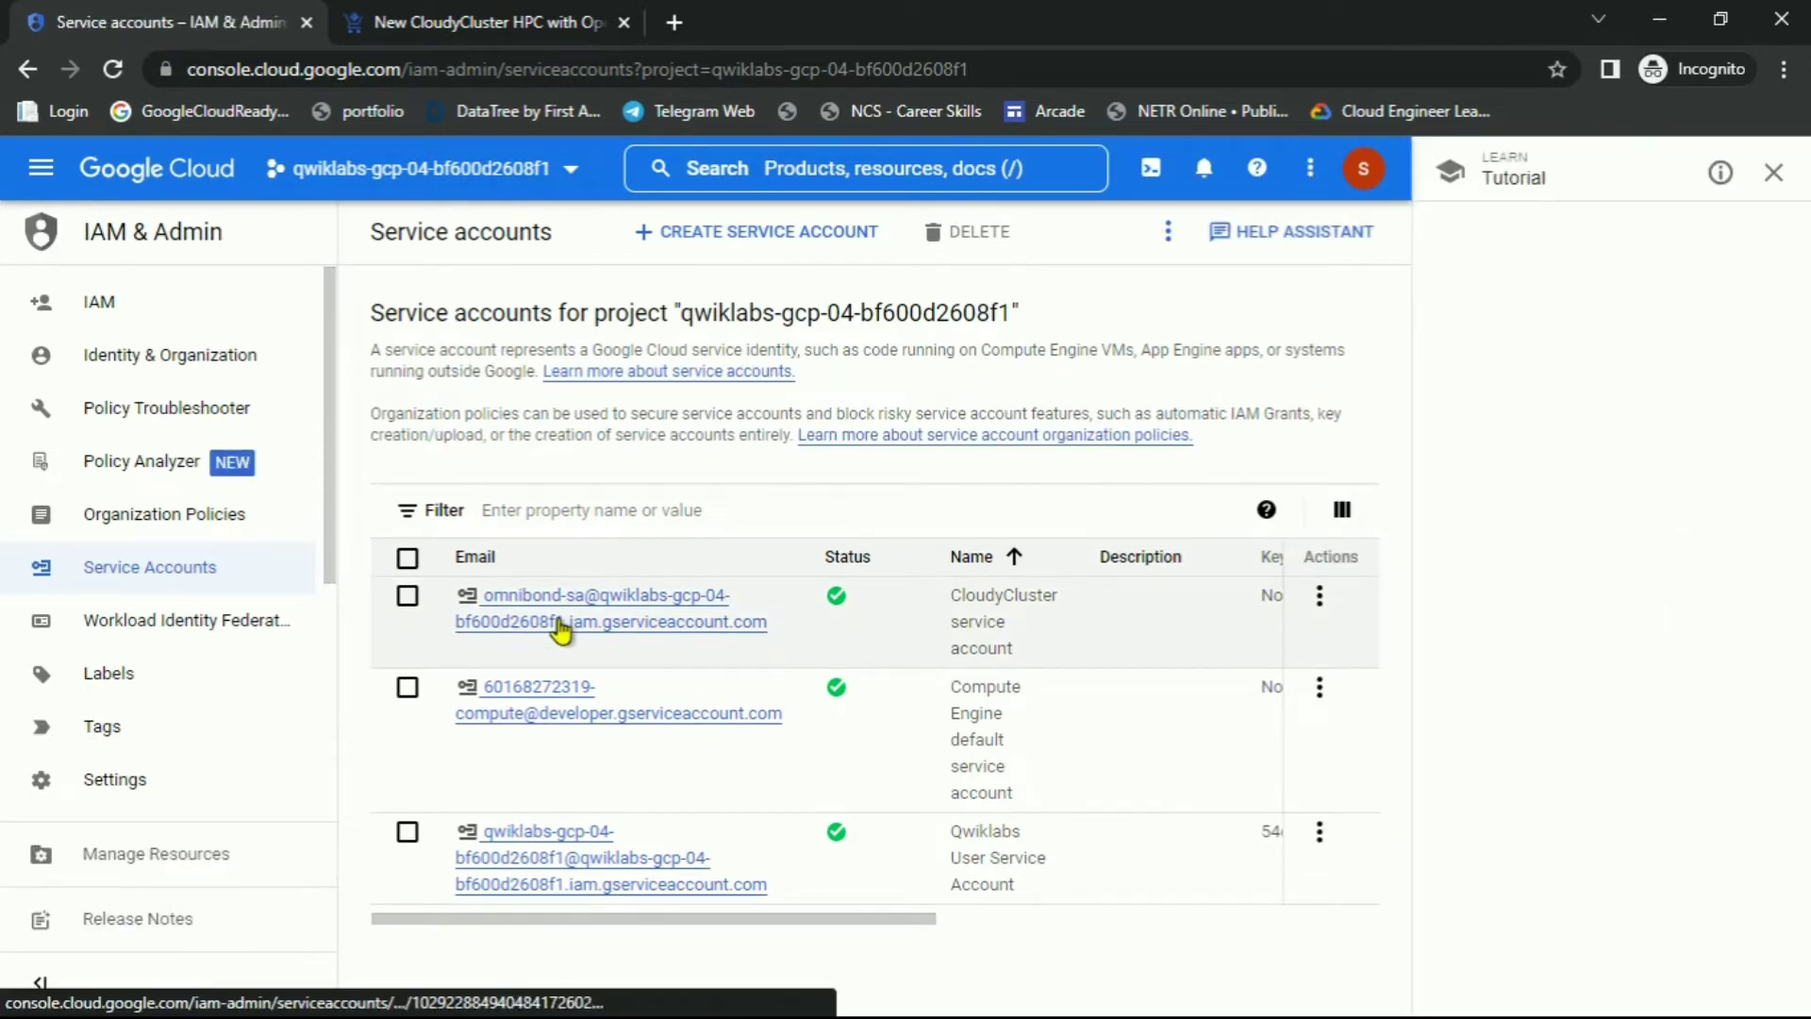
pyautogui.click(561, 622)
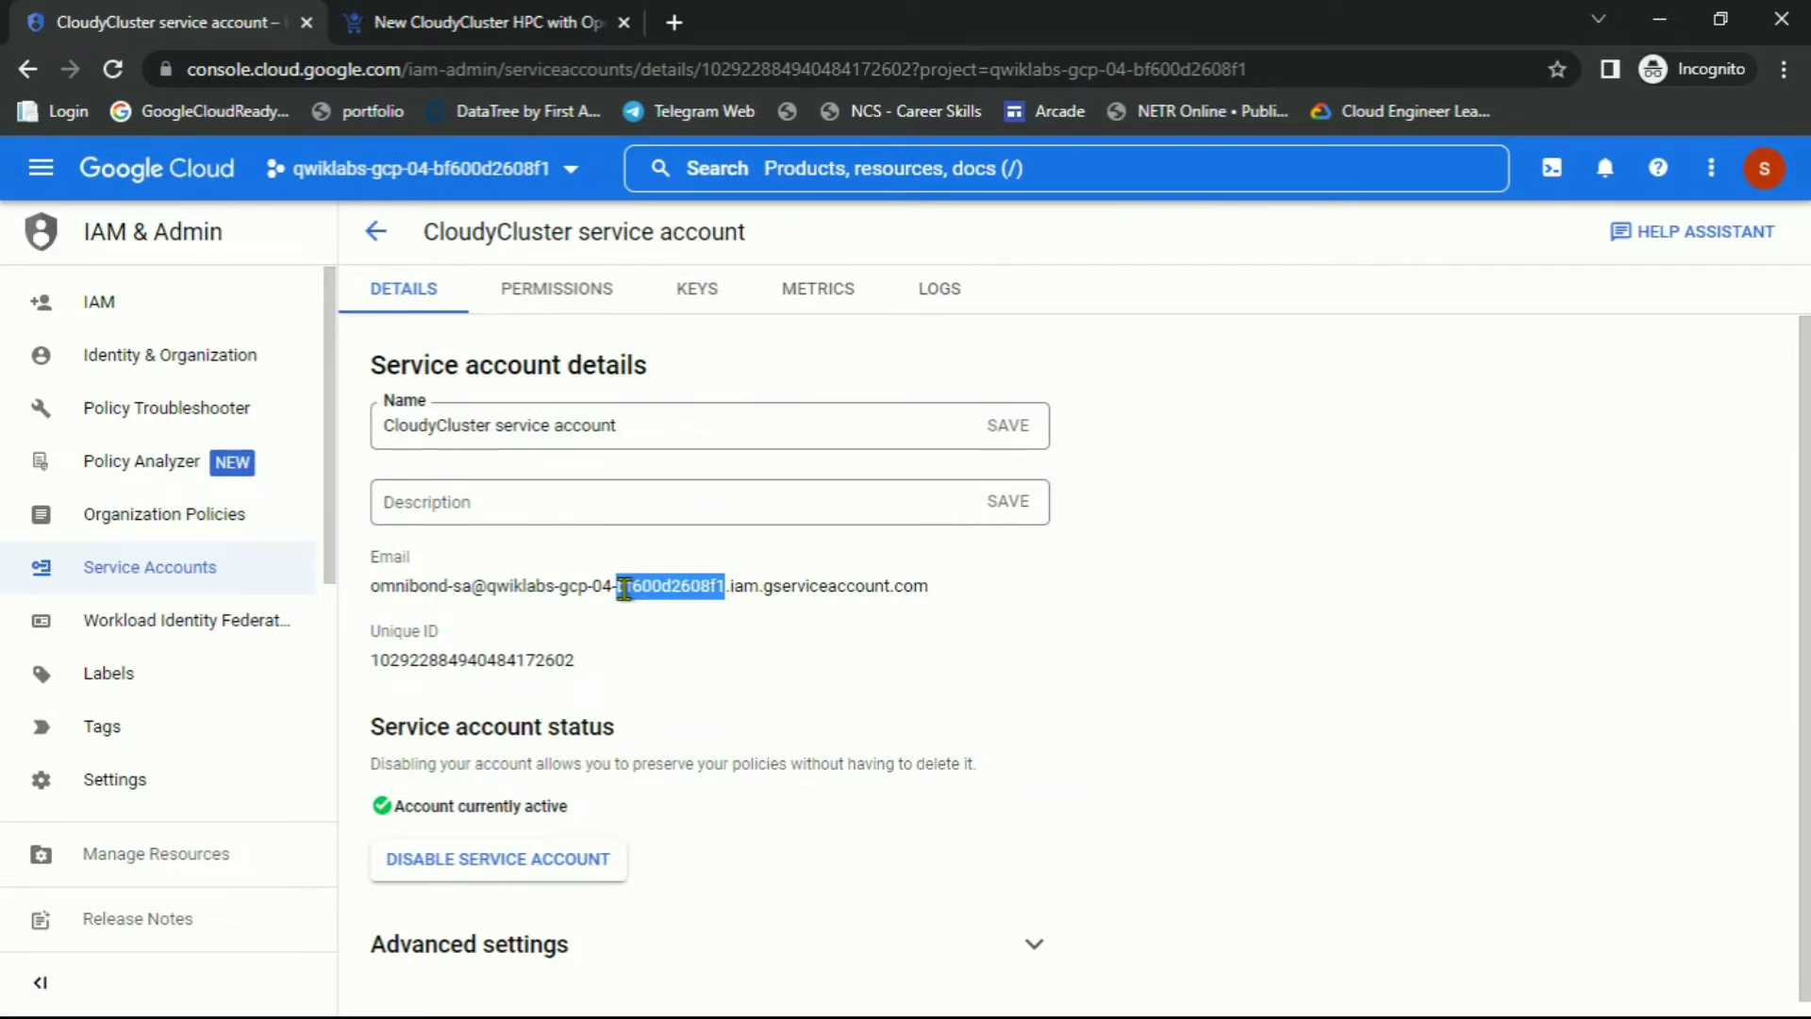
pyautogui.tripleClick(624, 593)
pyautogui.hotkey('ctrl', 'c')
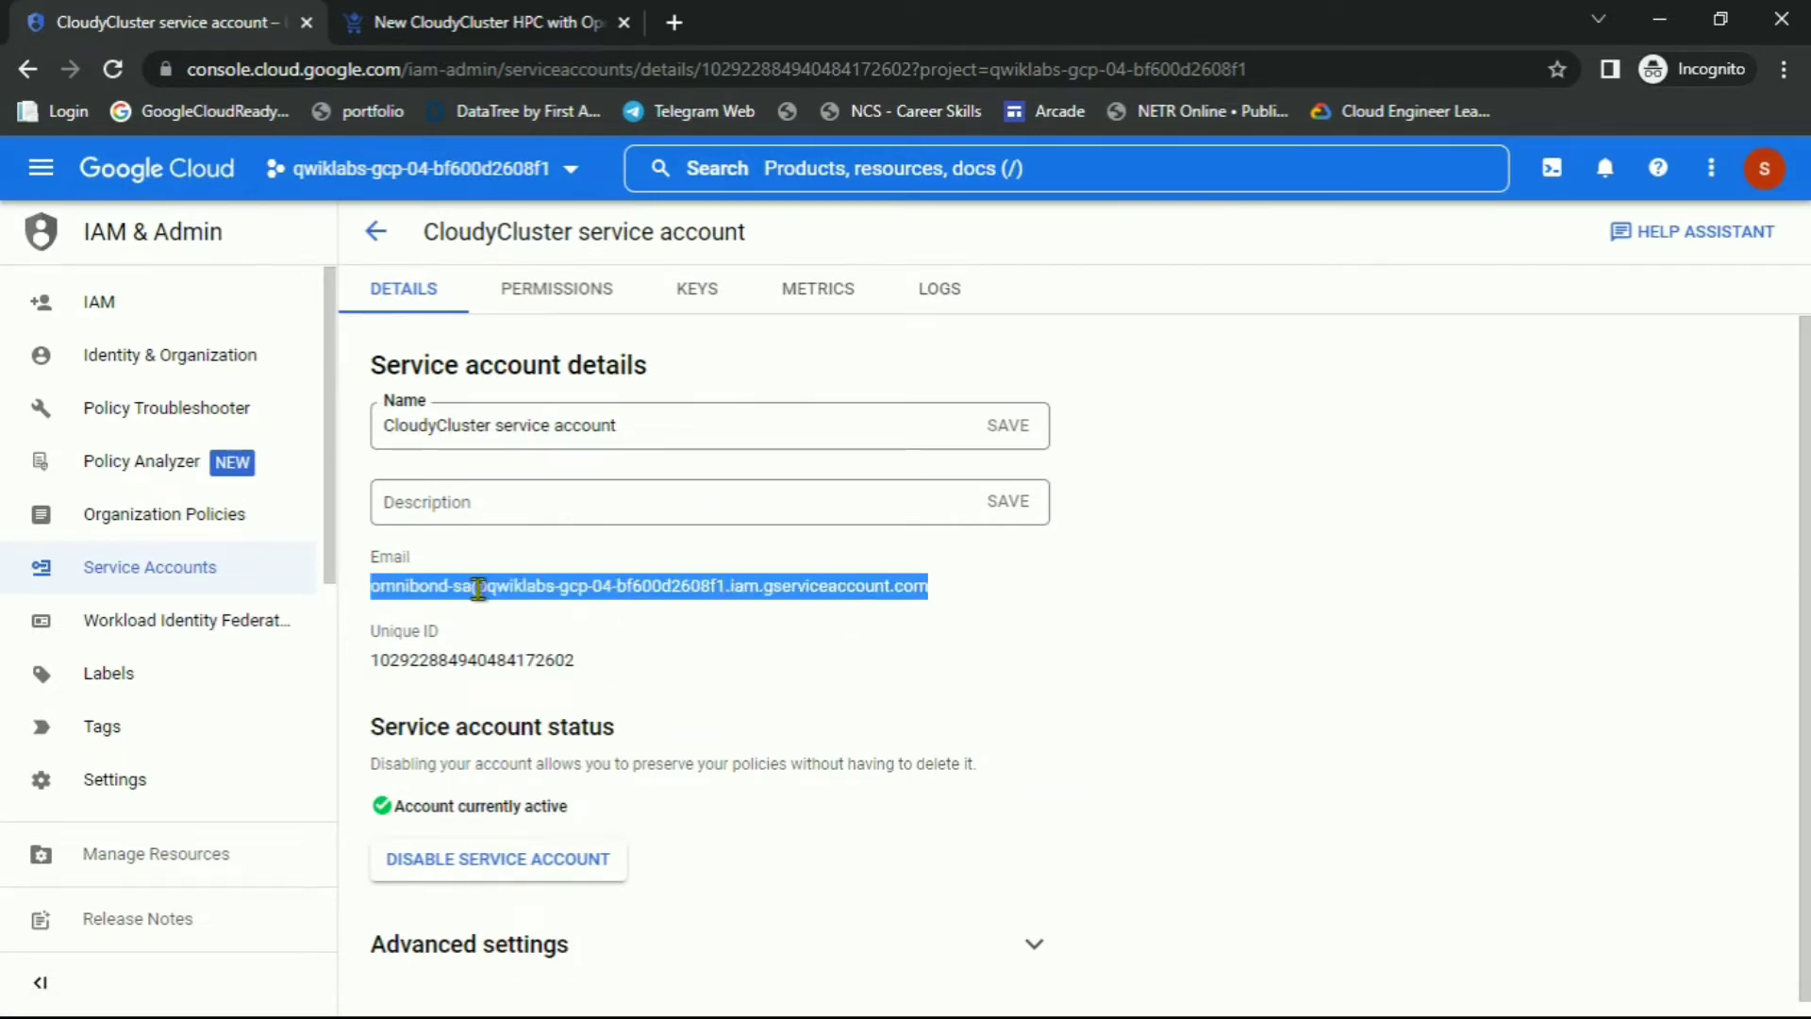
pyautogui.click(480, 38)
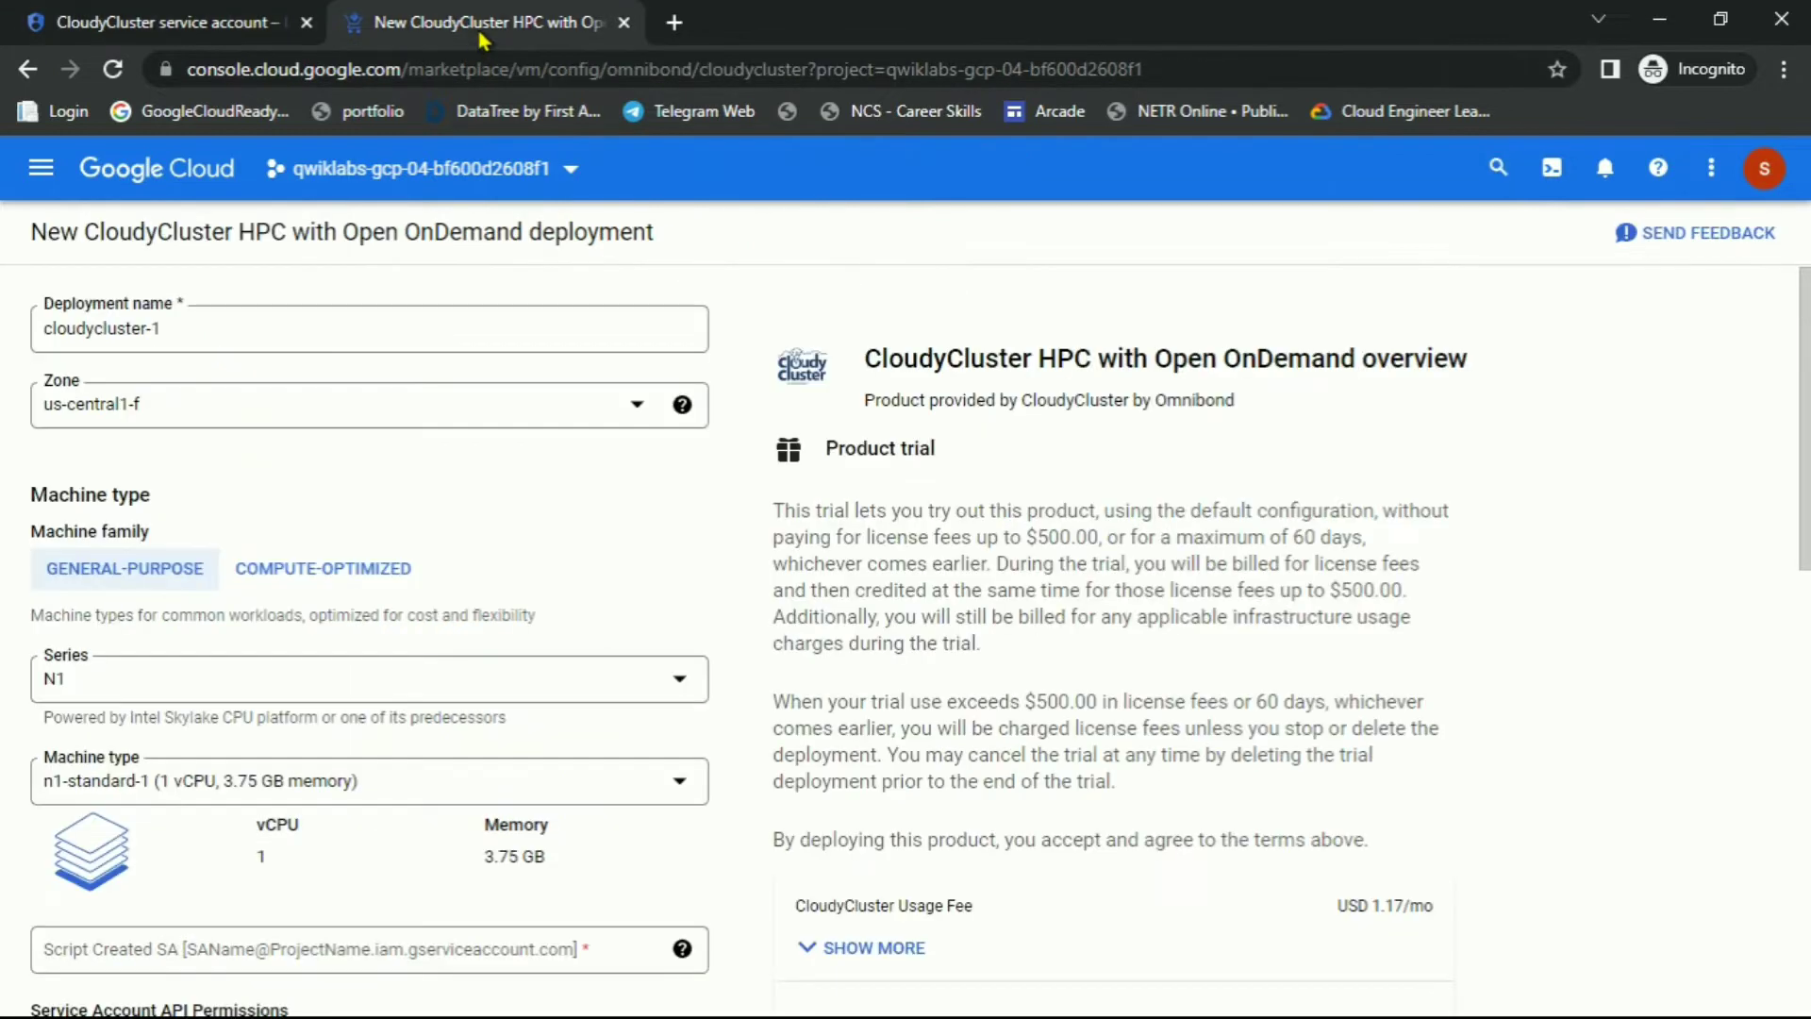
# Paste the service account email into Script Created SA and allow CloudyCluster scopes
pyautogui.scroll(-3, 376, 647)
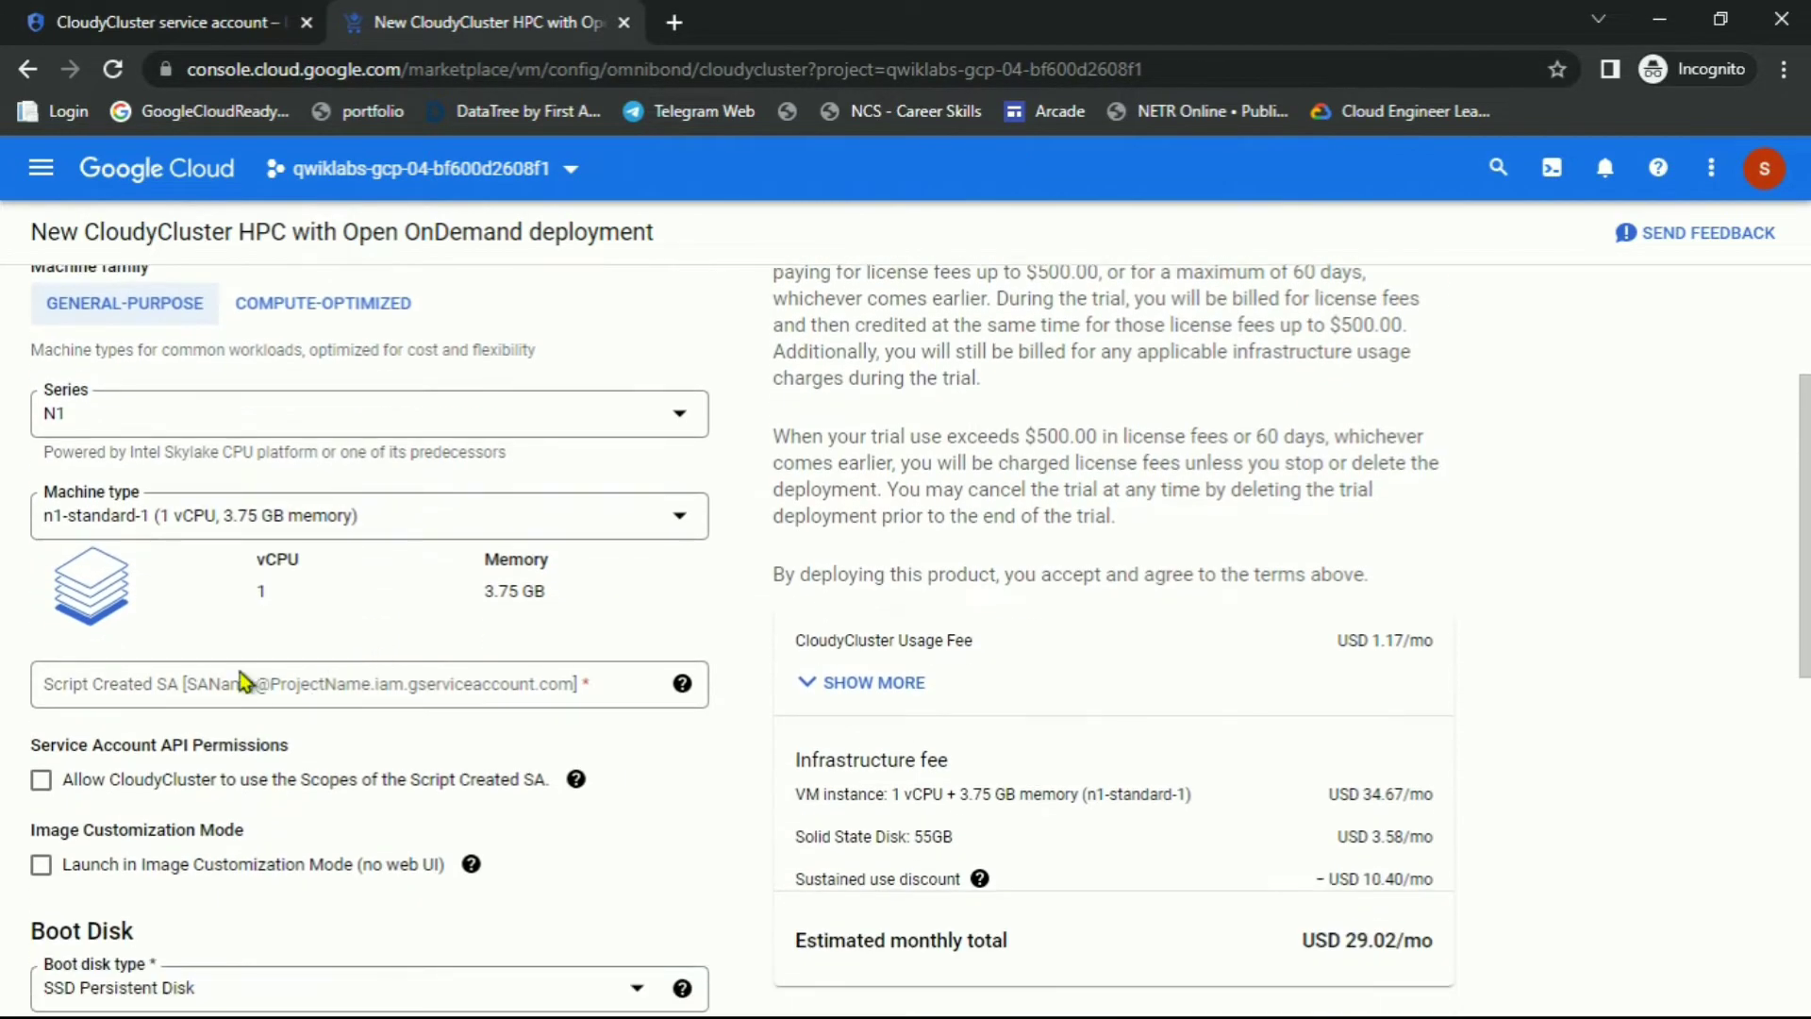
pyautogui.click(262, 696)
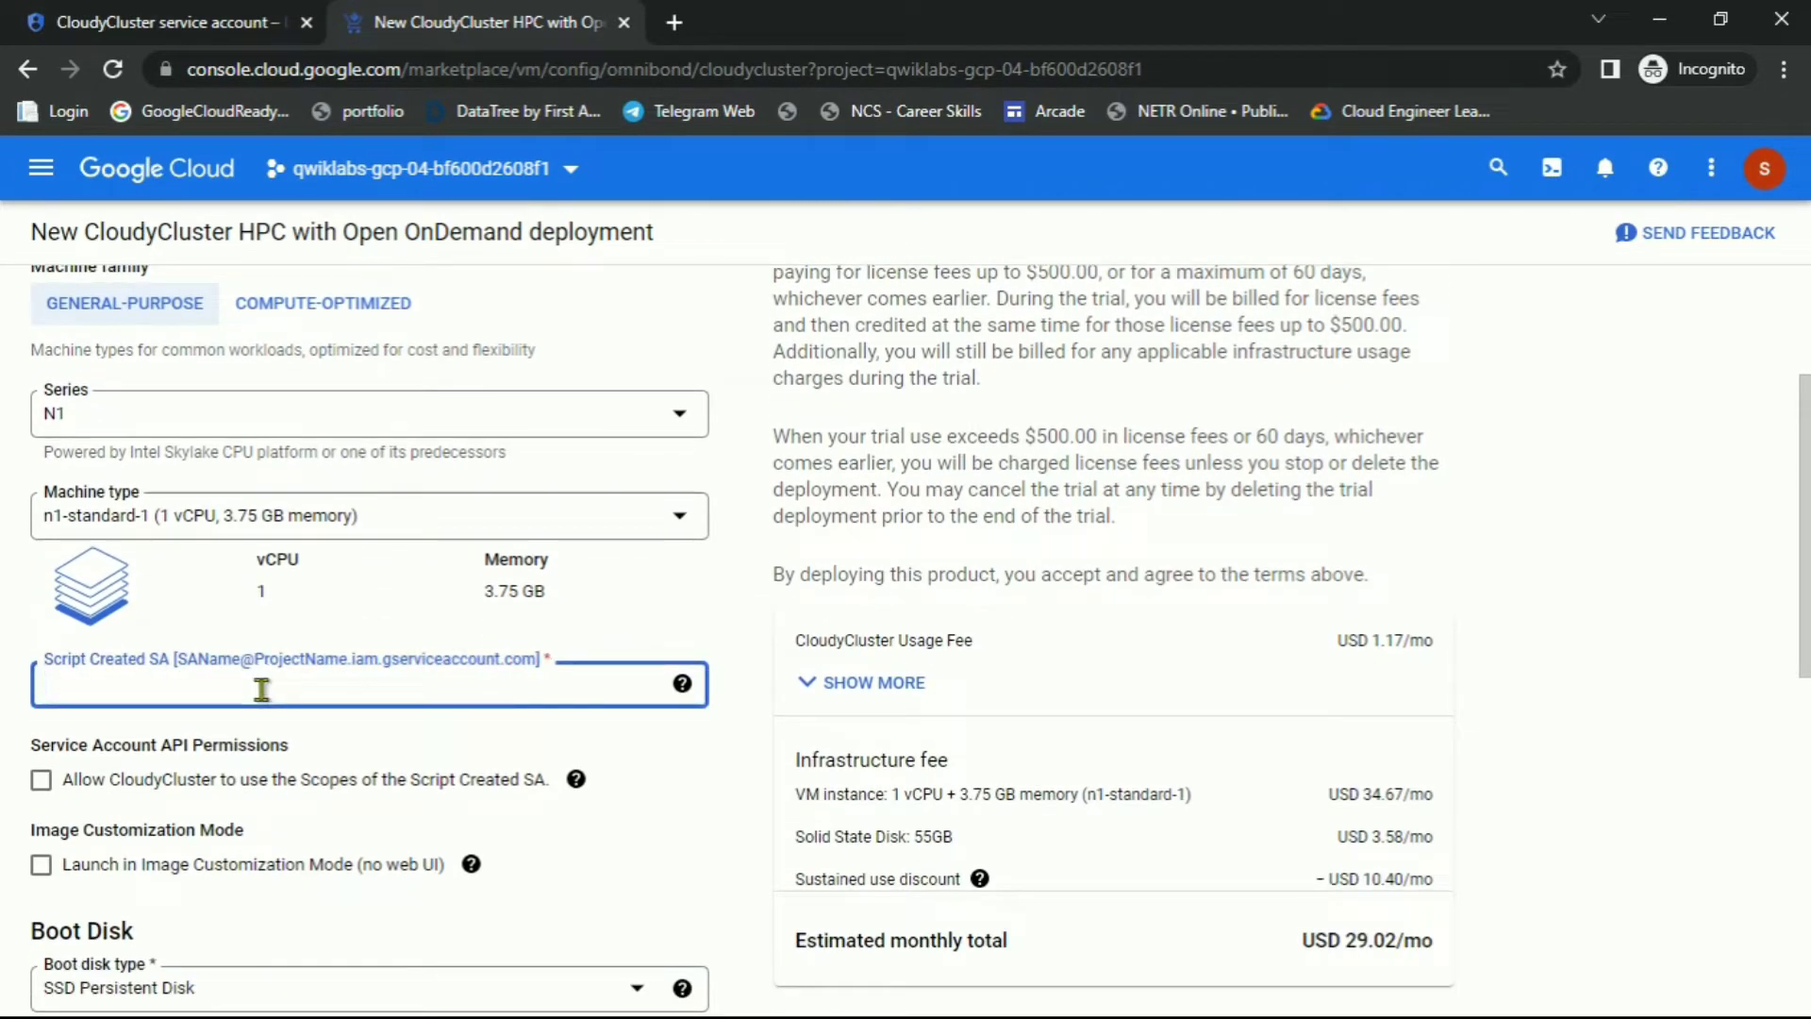
pyautogui.hotkey('ctrl', 'v')
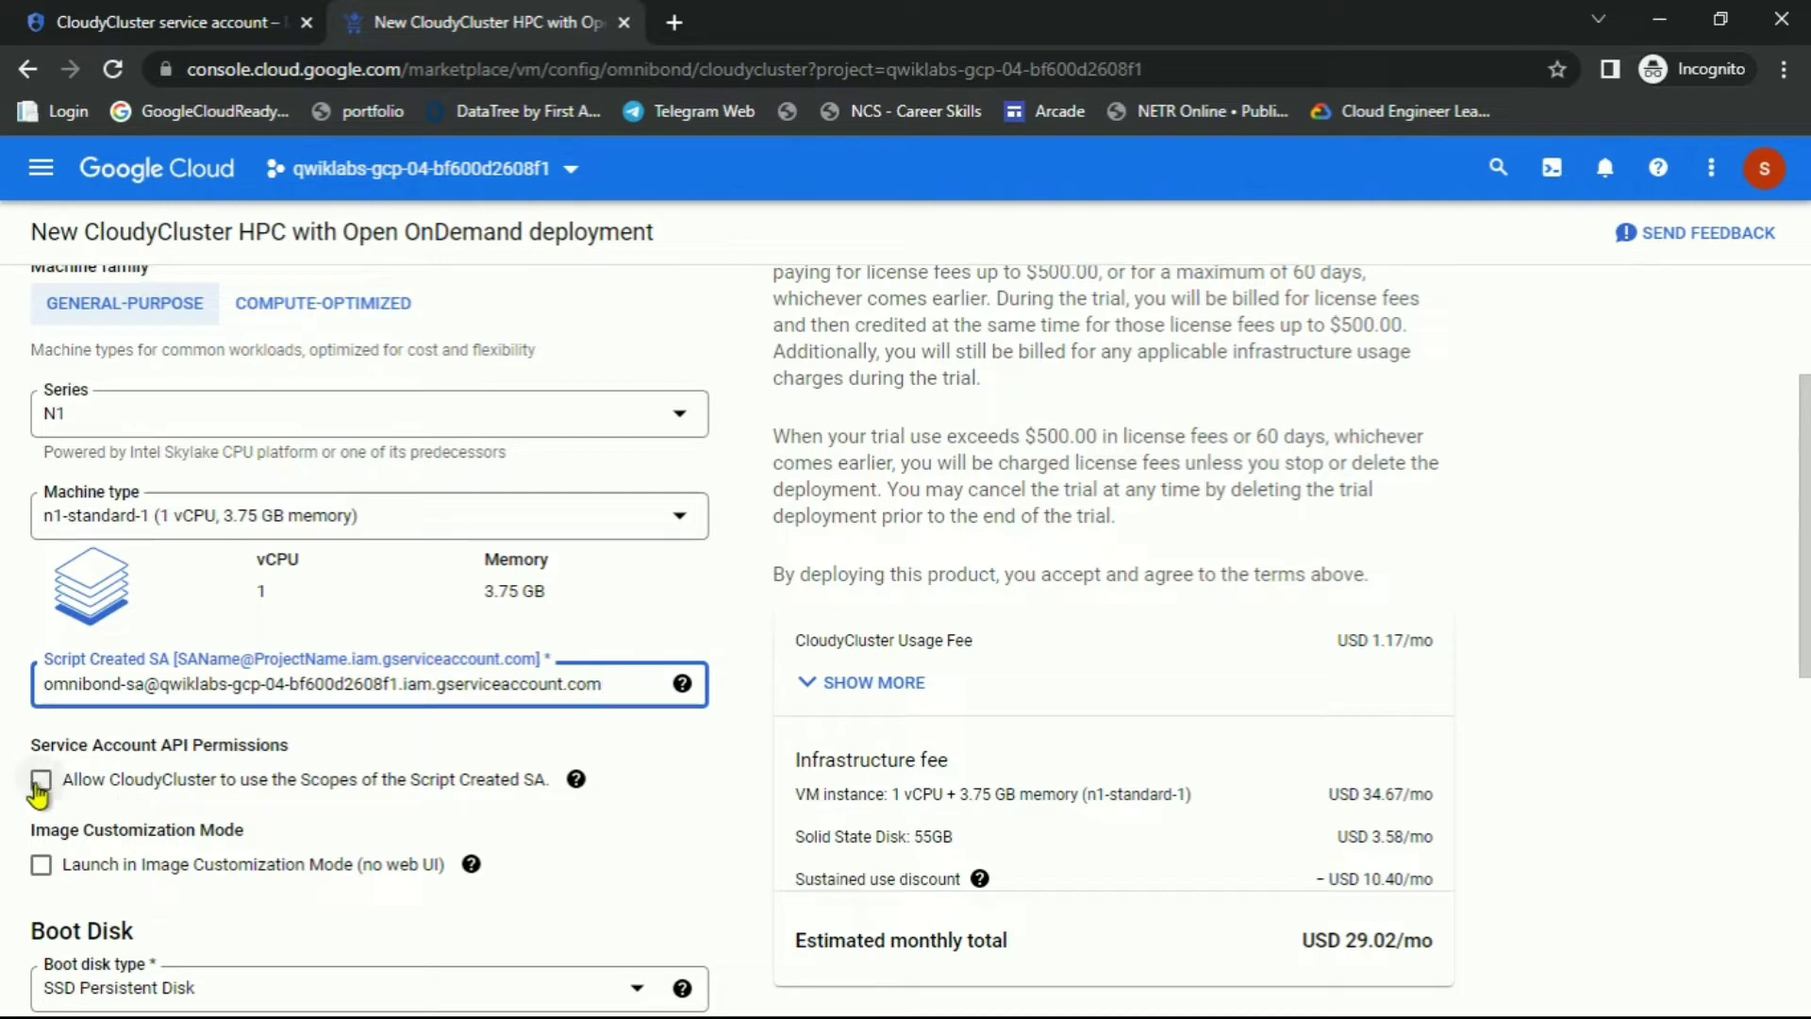
pyautogui.click(38, 781)
# Check step 5 of the lab instructions before finishing the form
pyautogui.hotkey('alt', 'Tab')
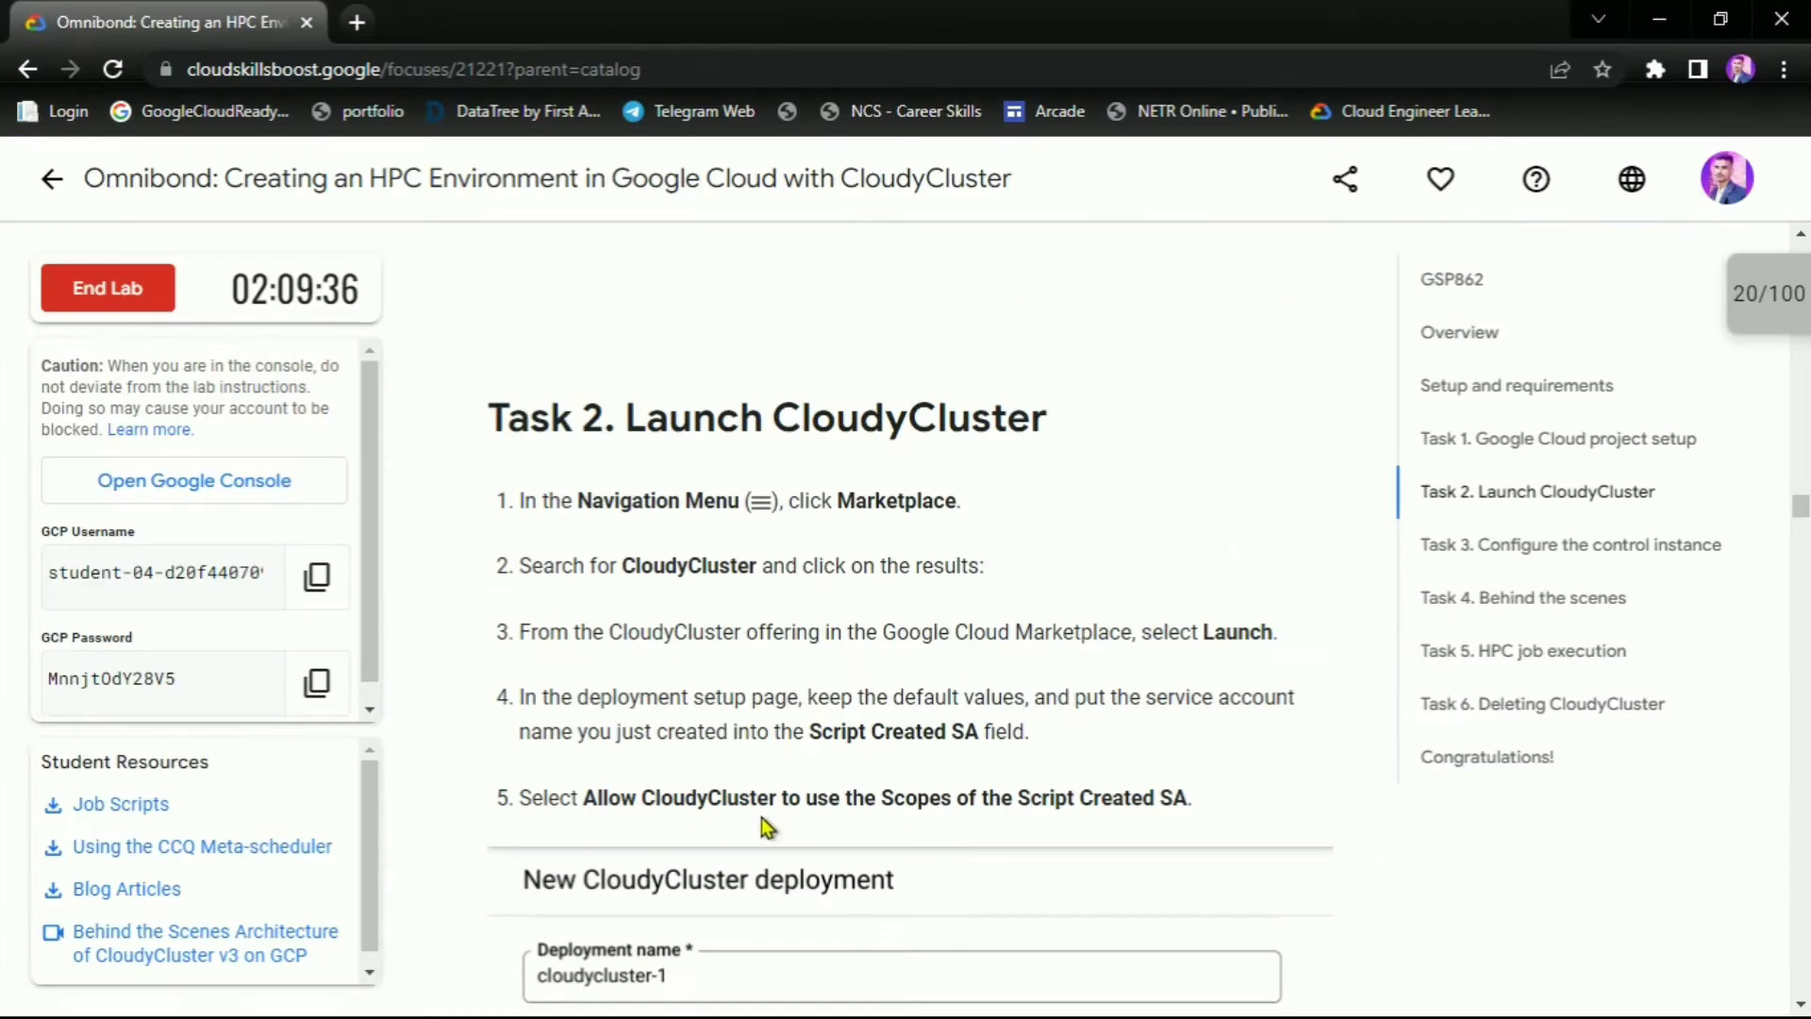
pyautogui.moveTo(572, 797); pyautogui.dragTo(1200, 802)
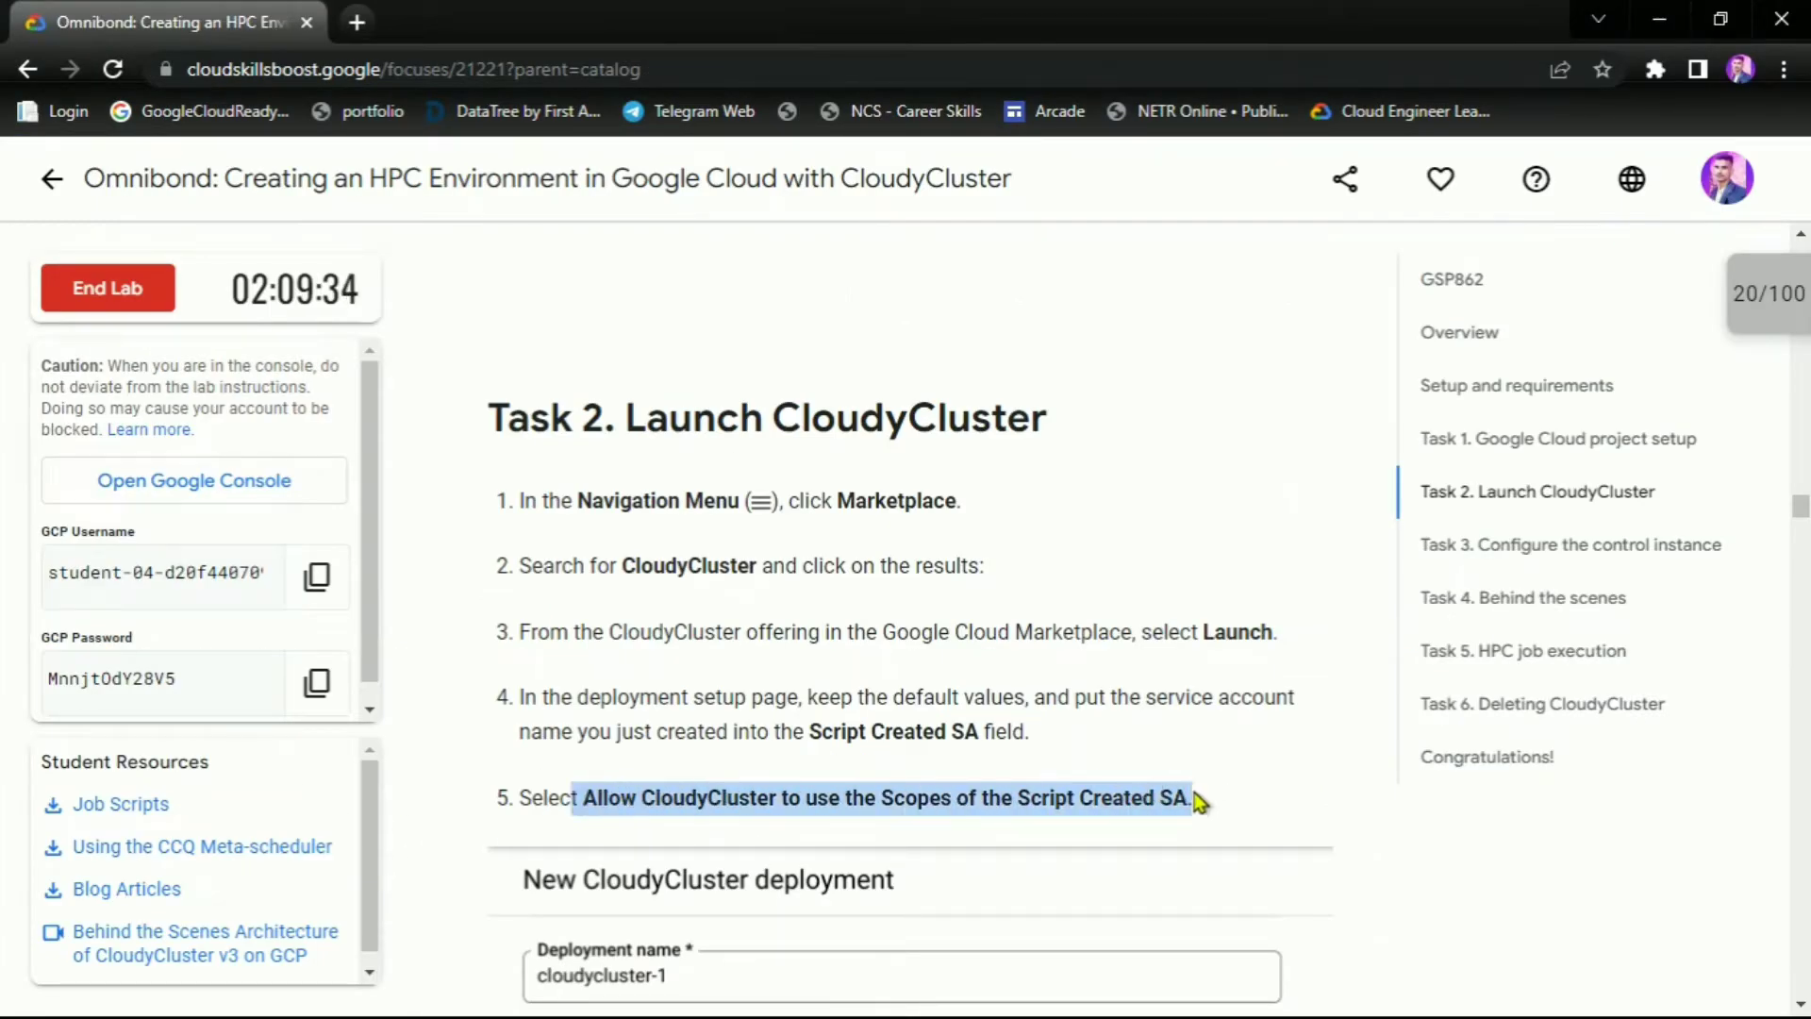
pyautogui.click(1204, 761)
pyautogui.scroll(-5, 967, 689)
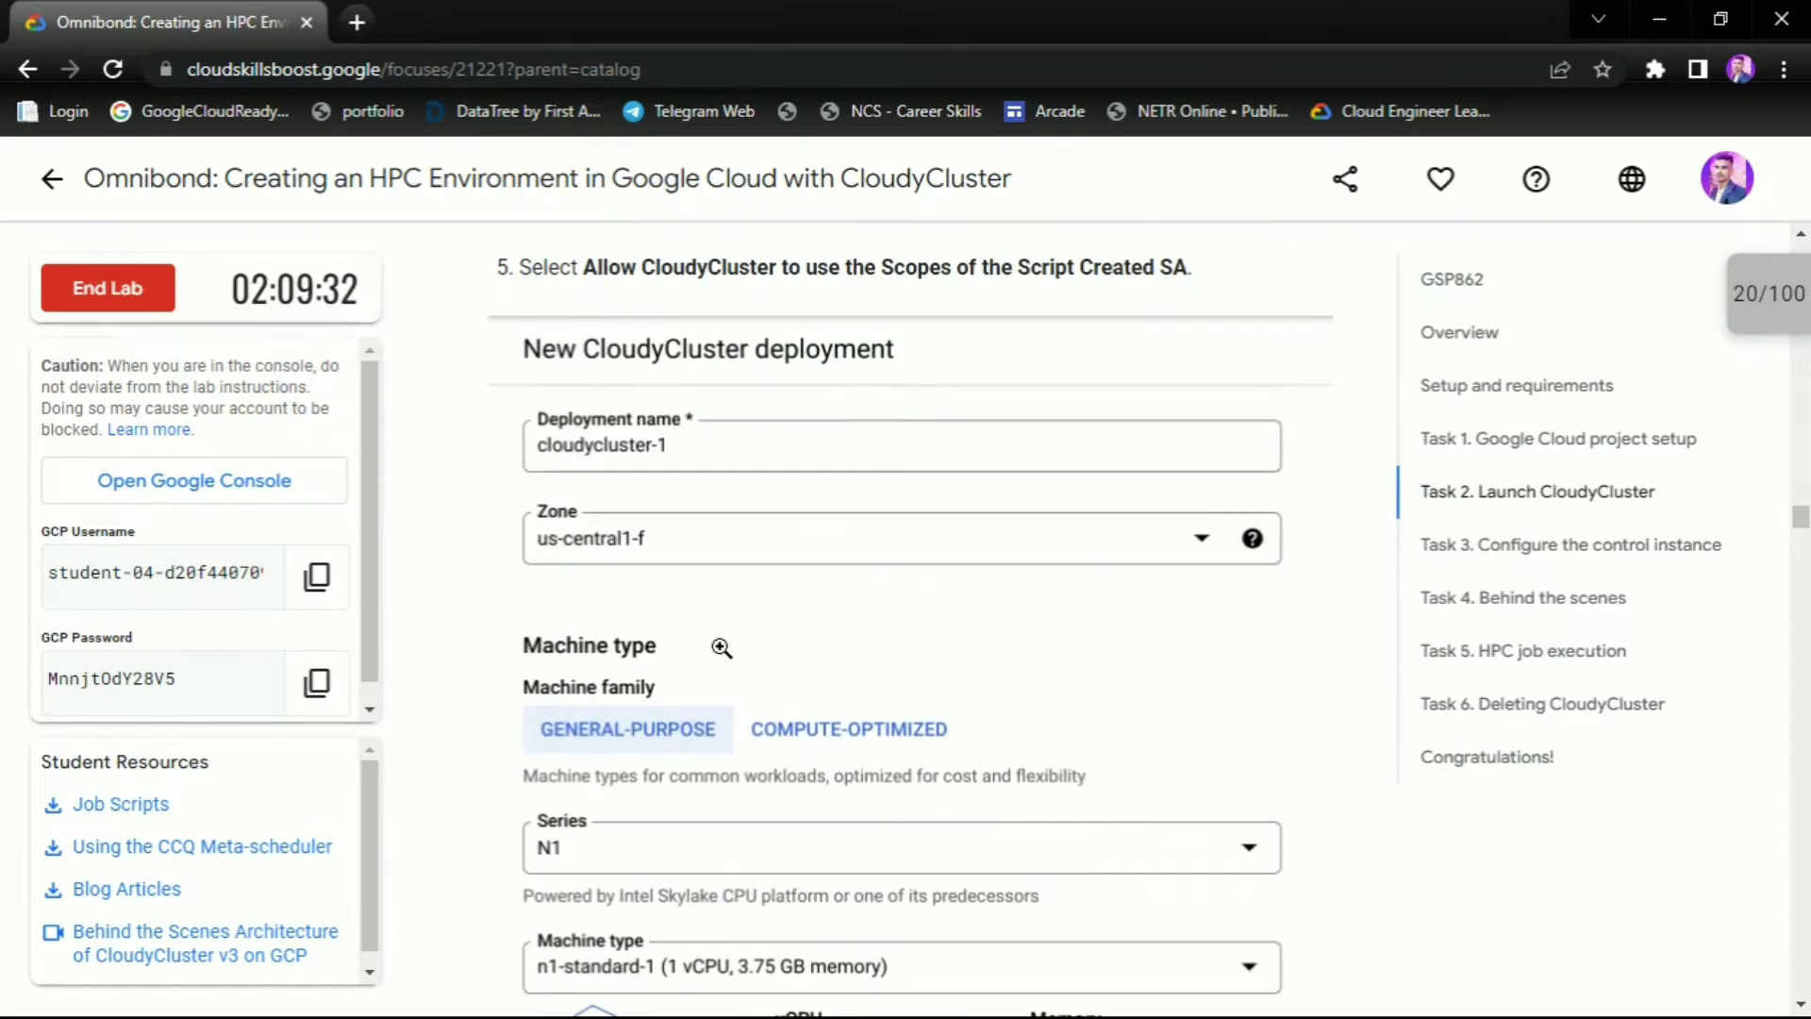
pyautogui.scroll(-12, 722, 647)
pyautogui.scroll(4, 974, 516)
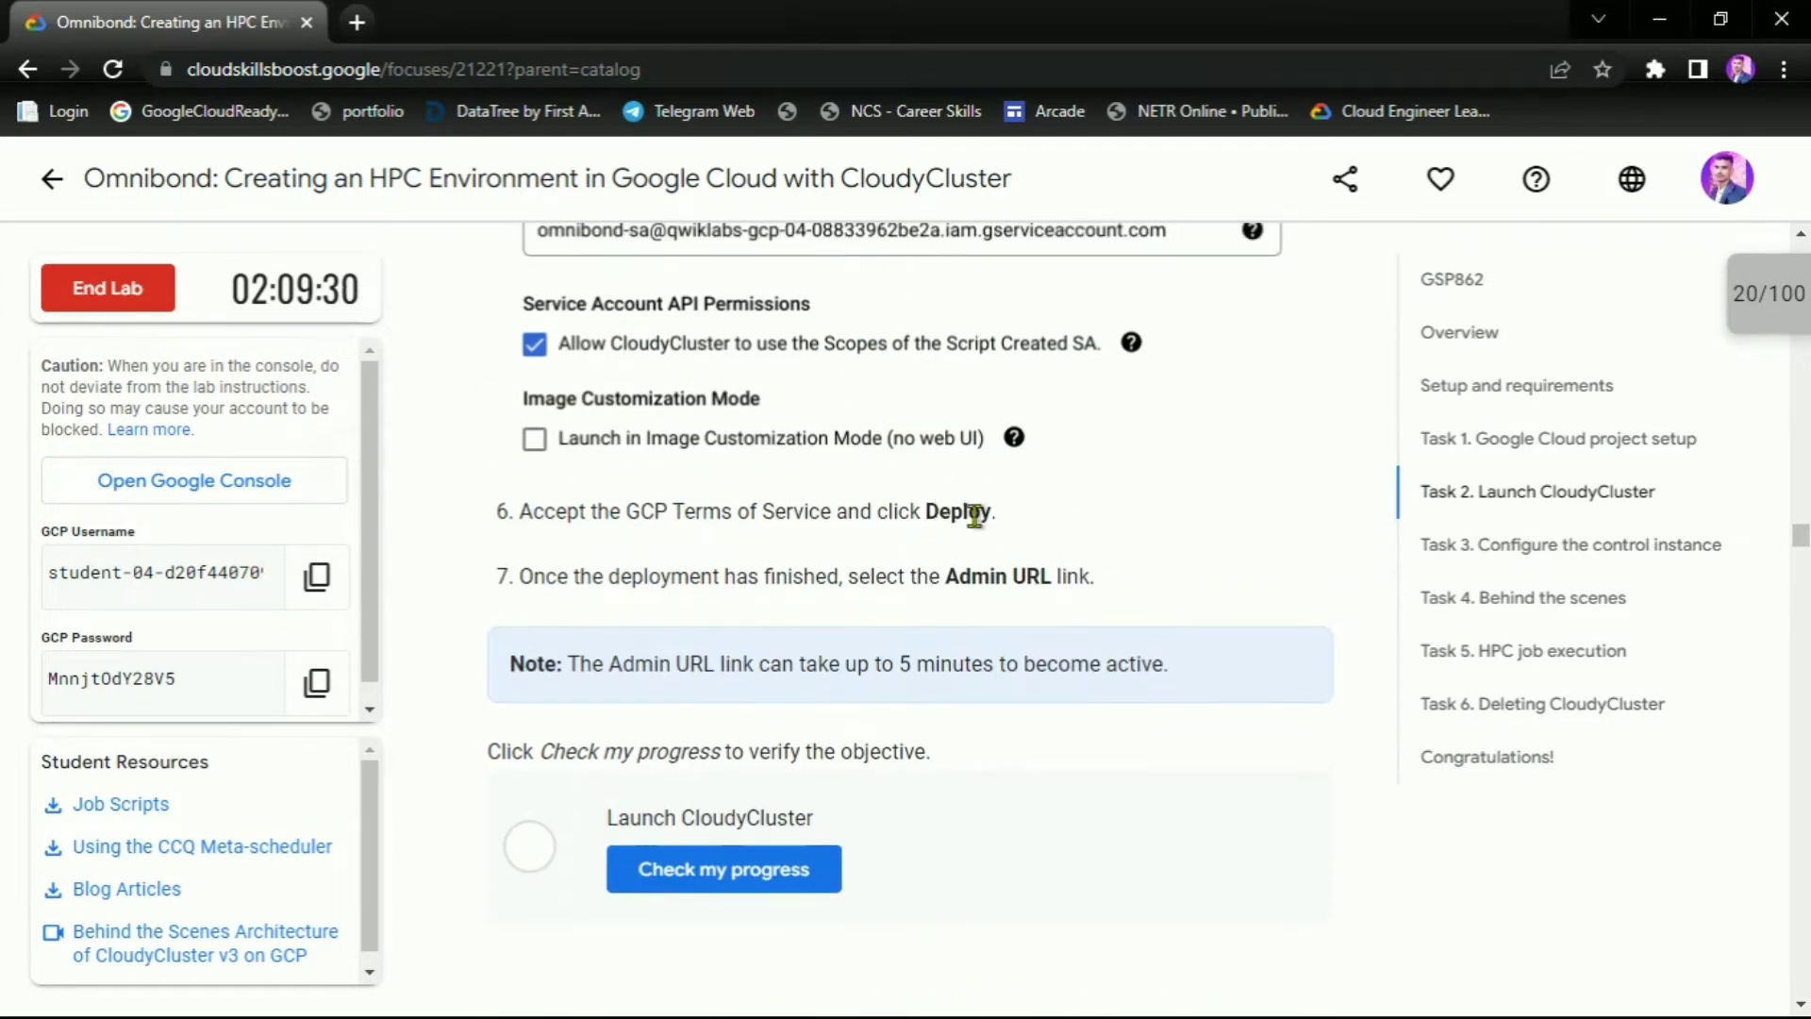
pyautogui.hotkey('alt', 'Tab')
# Accept the Marketplace terms of service and deploy cloudycluster-1
pyautogui.scroll(-8, 184, 849)
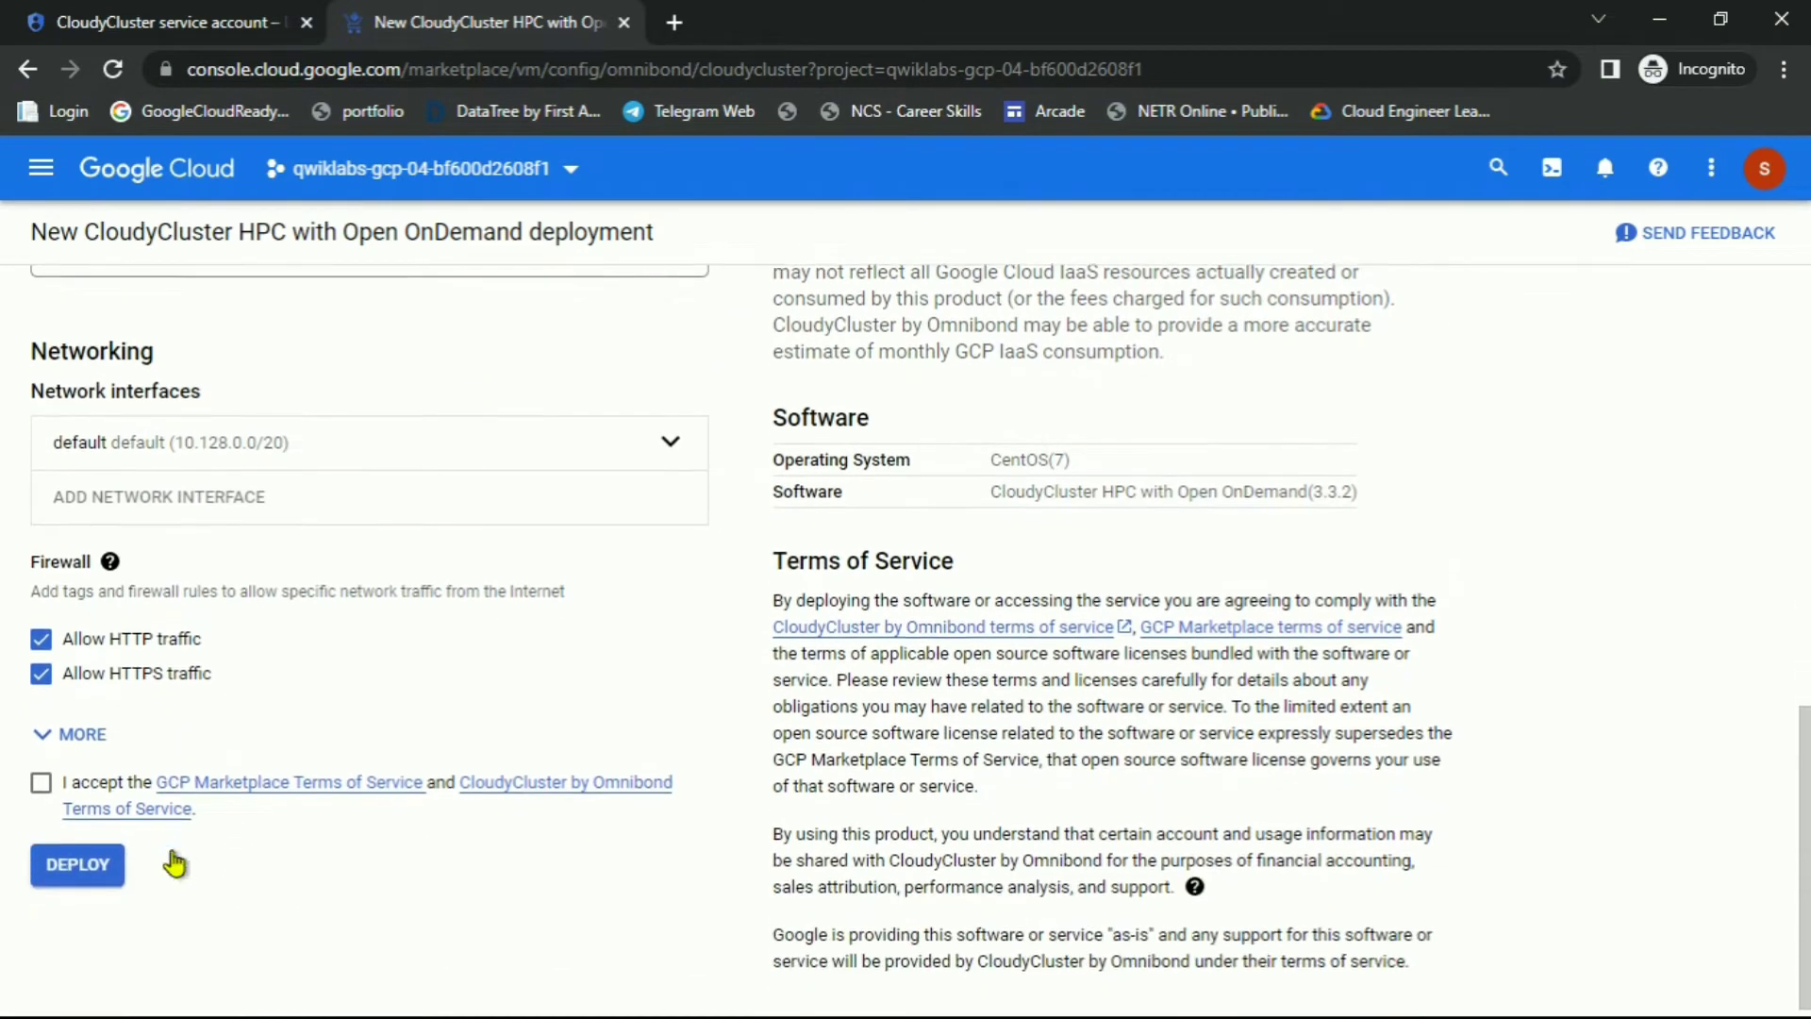
pyautogui.click(40, 771)
pyautogui.click(76, 853)
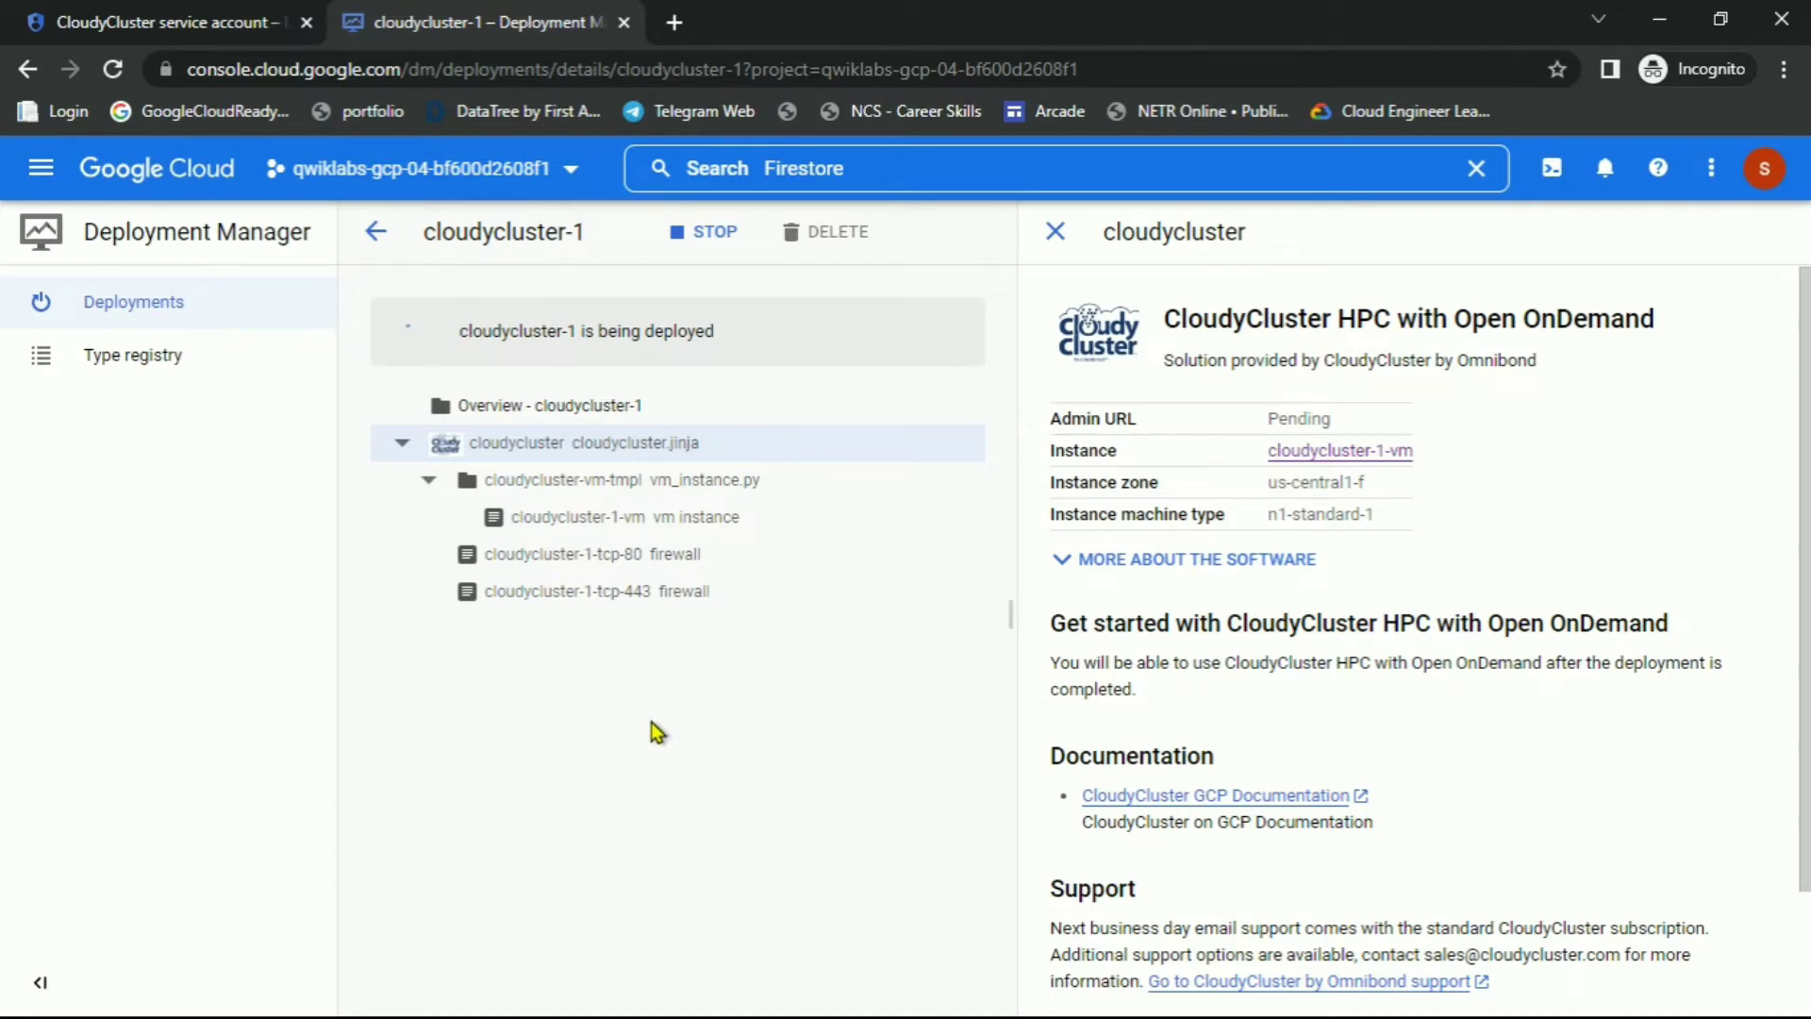
# Read the lab note about the Admin URL delay while cloudycluster-1 finishes deploying
pyautogui.hotkey('alt', 'Tab')
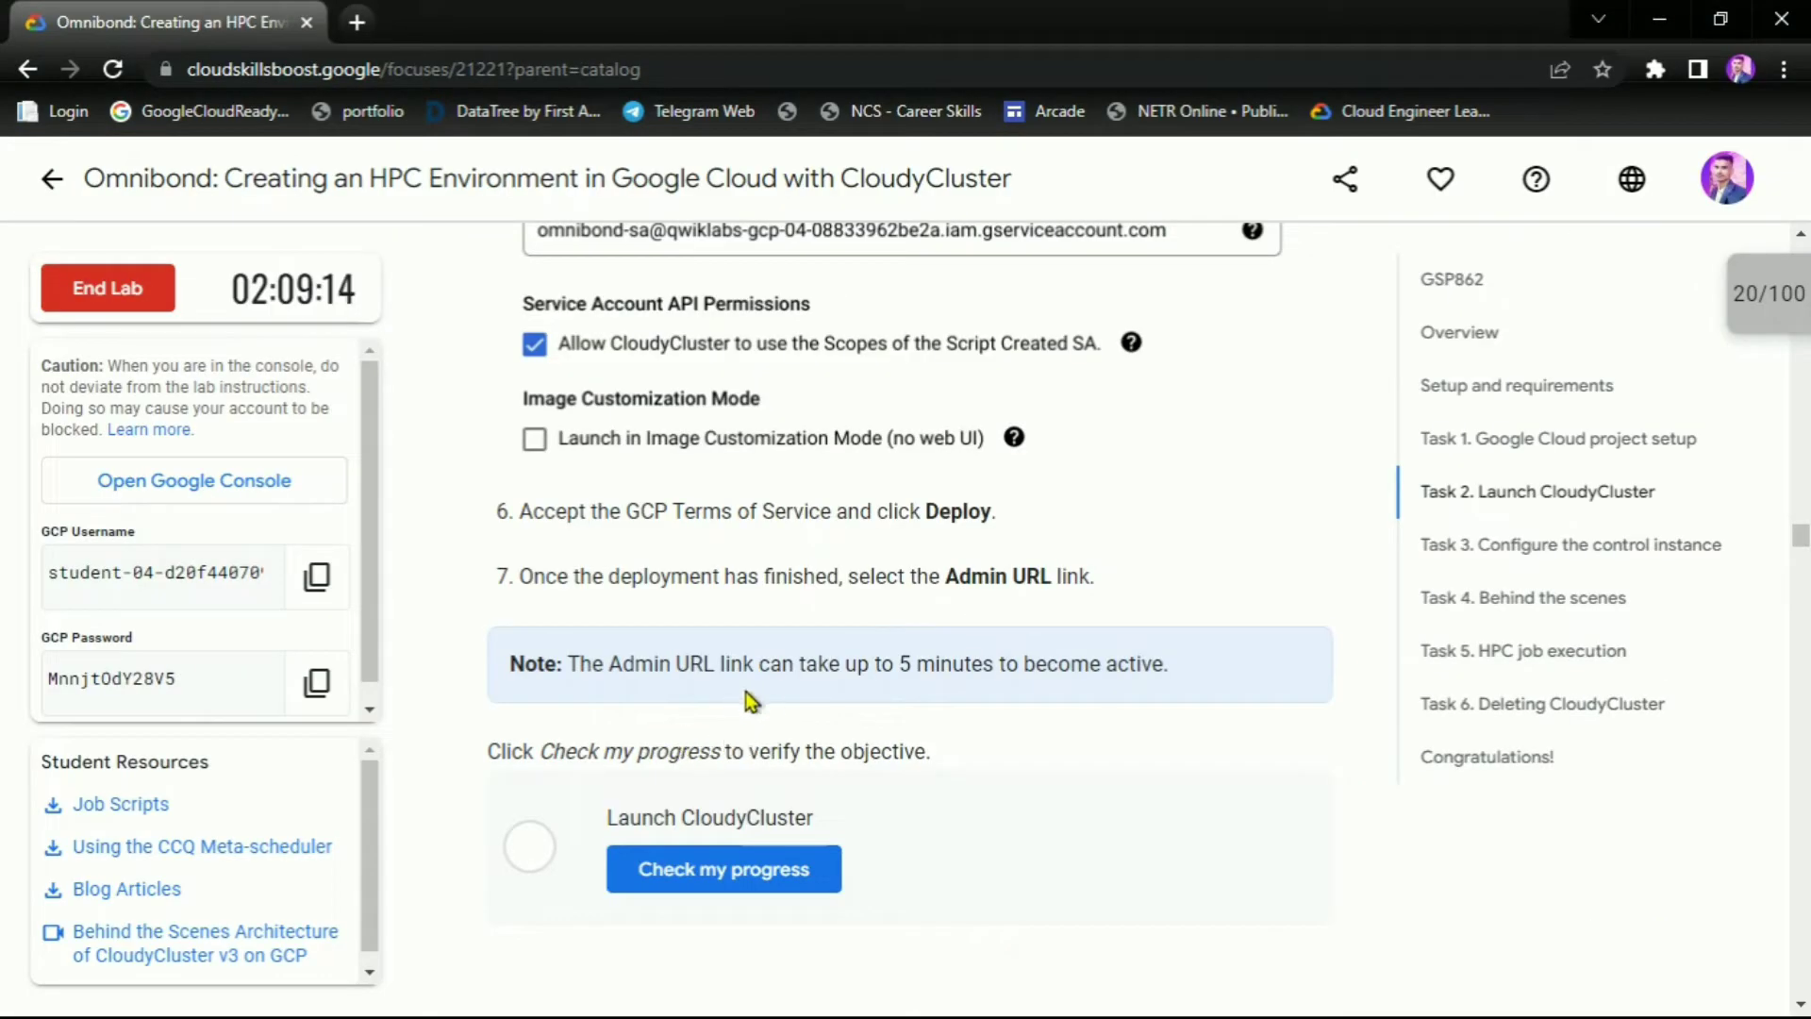
pyautogui.moveTo(759, 664); pyautogui.dragTo(1034, 670)
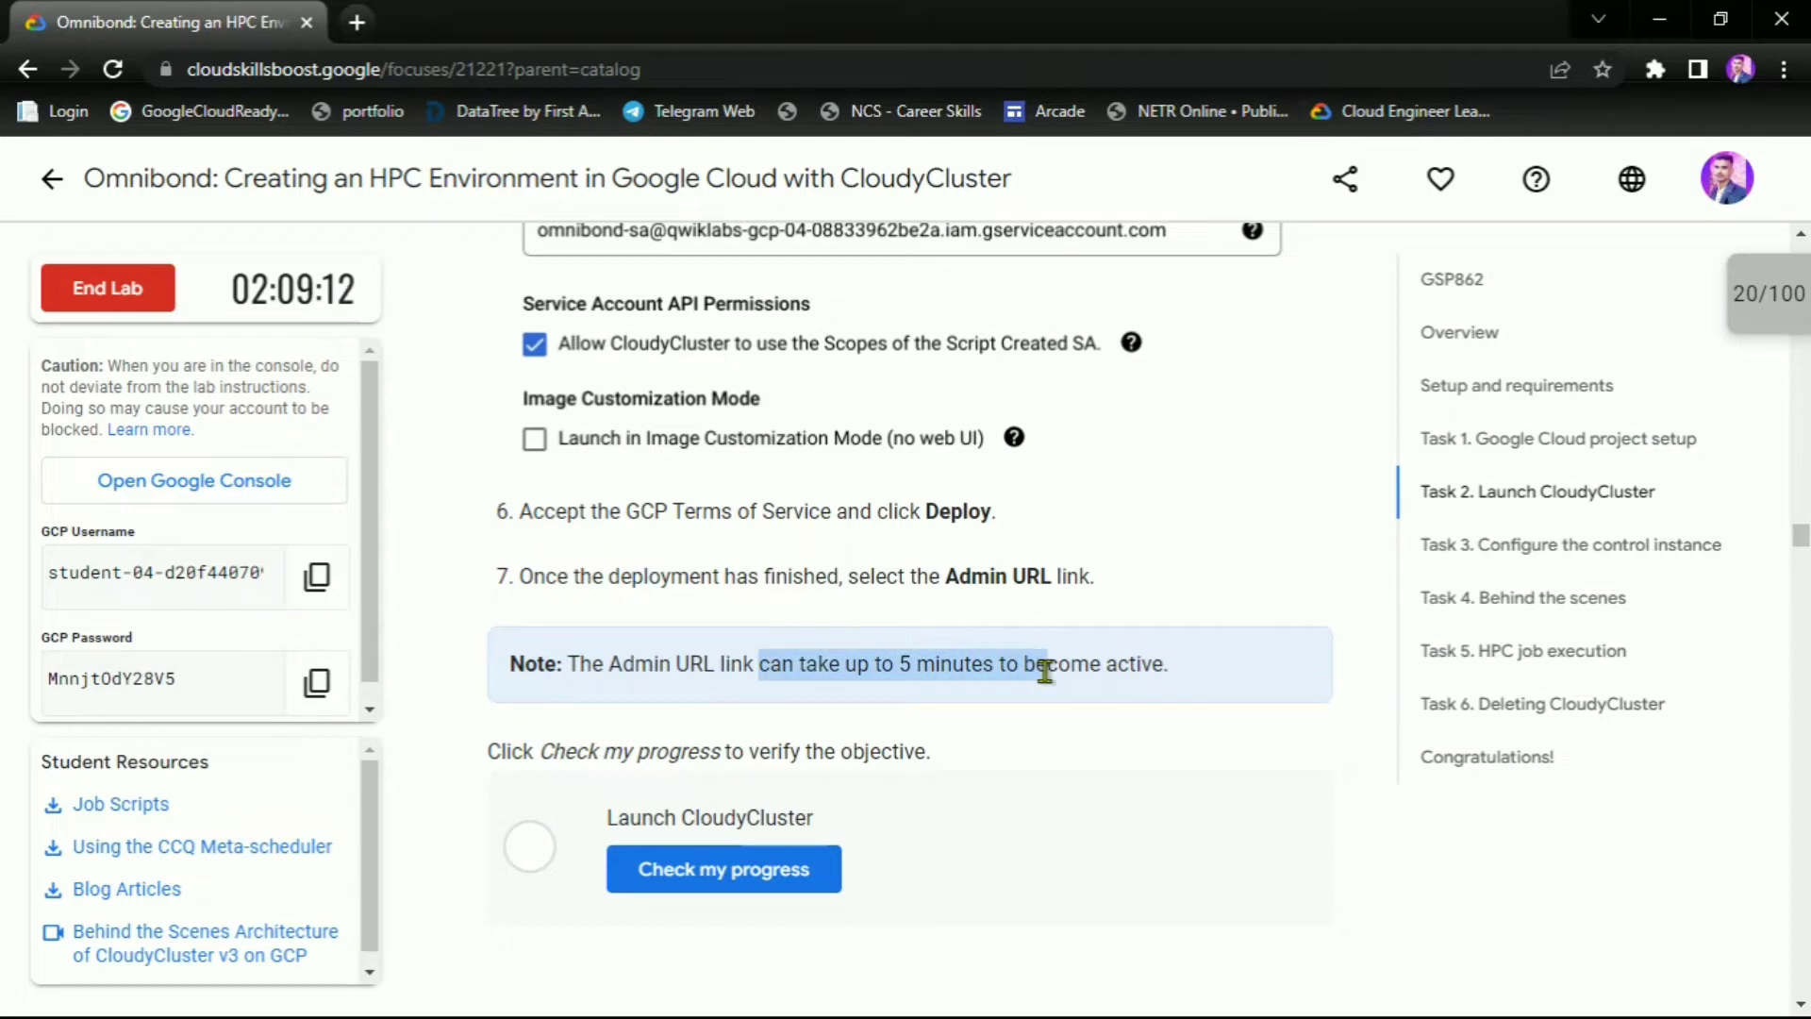
pyautogui.click(1032, 695)
pyautogui.hotkey('alt', 'Tab')
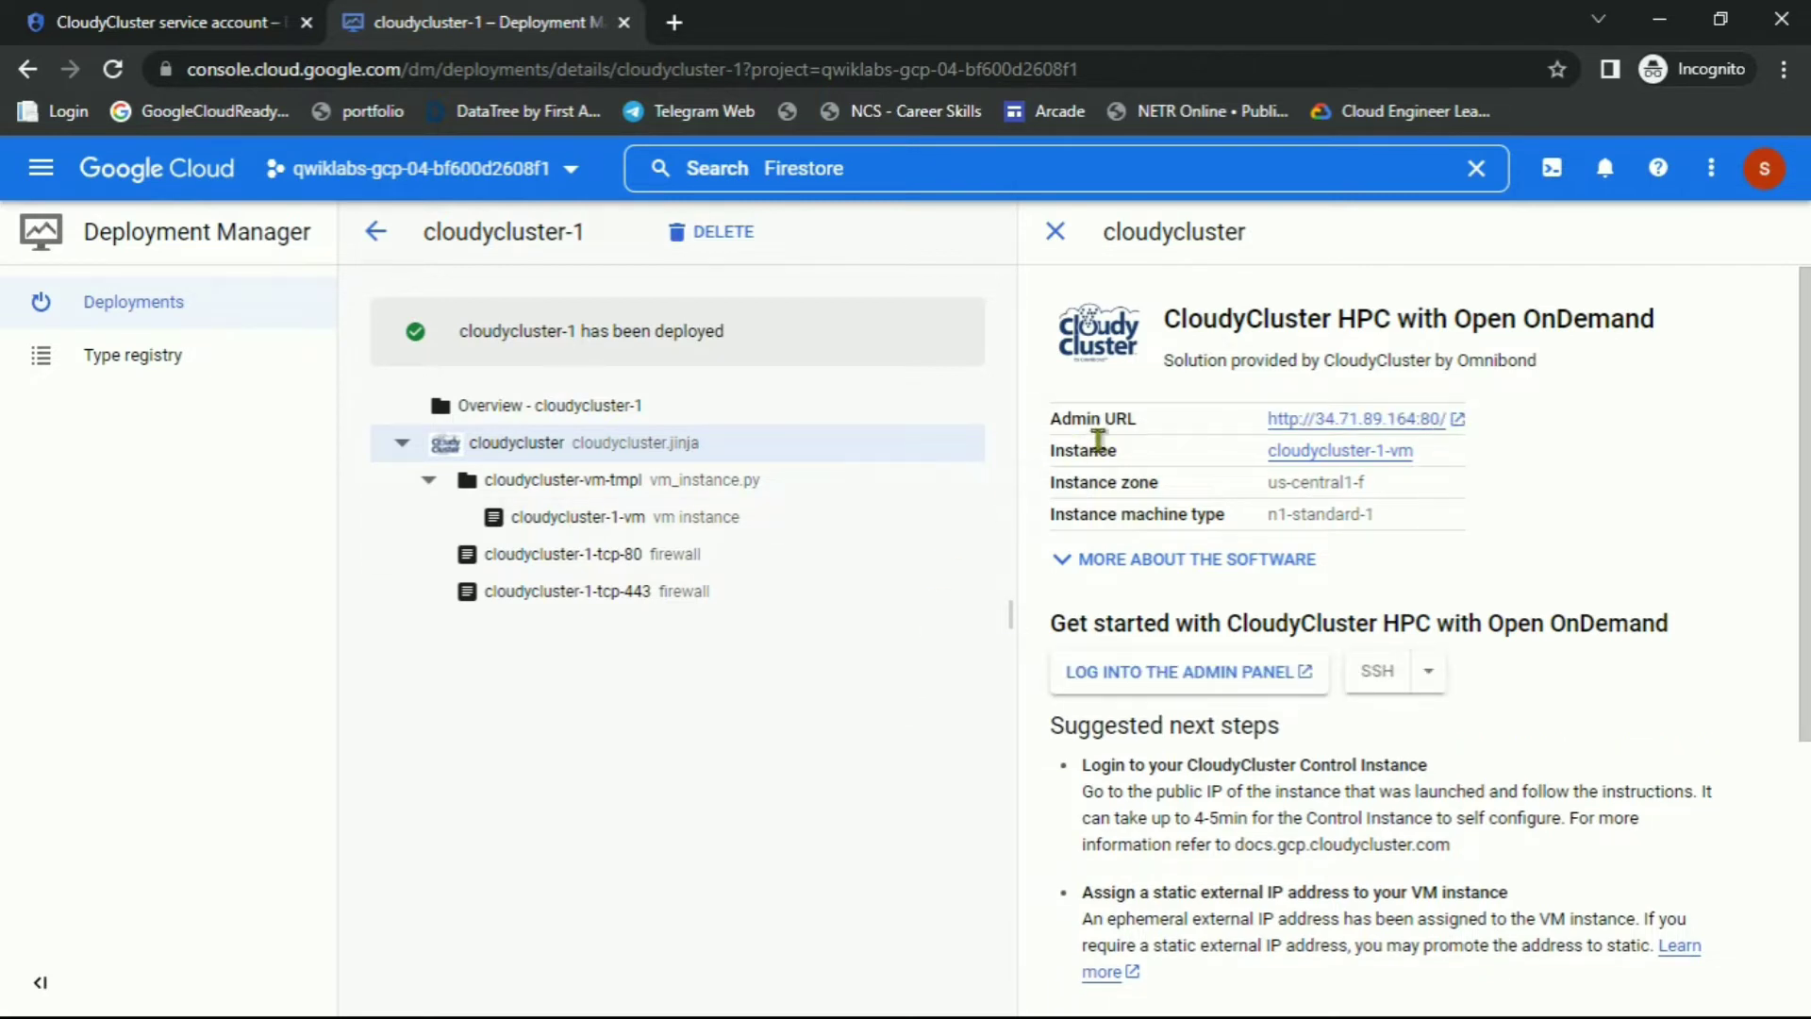
# Open the Admin URL 34.71.89.164, continue past the security warning, and reload it
pyautogui.click(1315, 423)
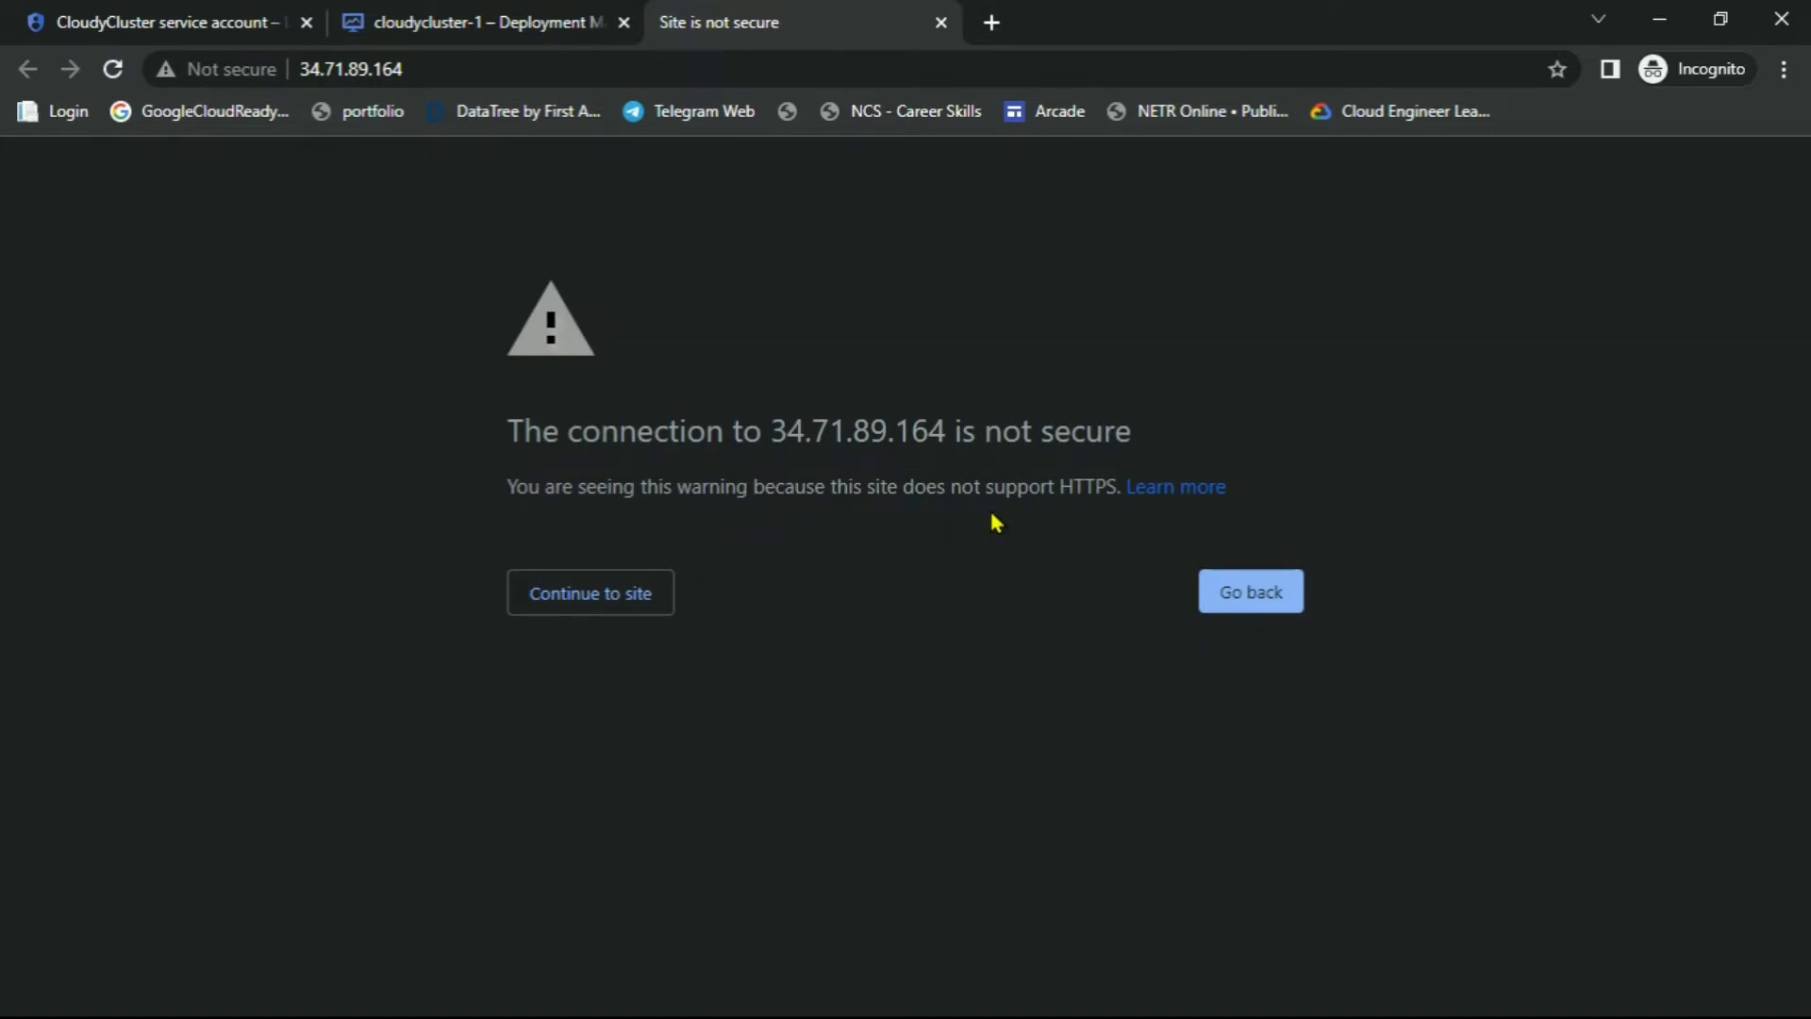
pyautogui.click(603, 592)
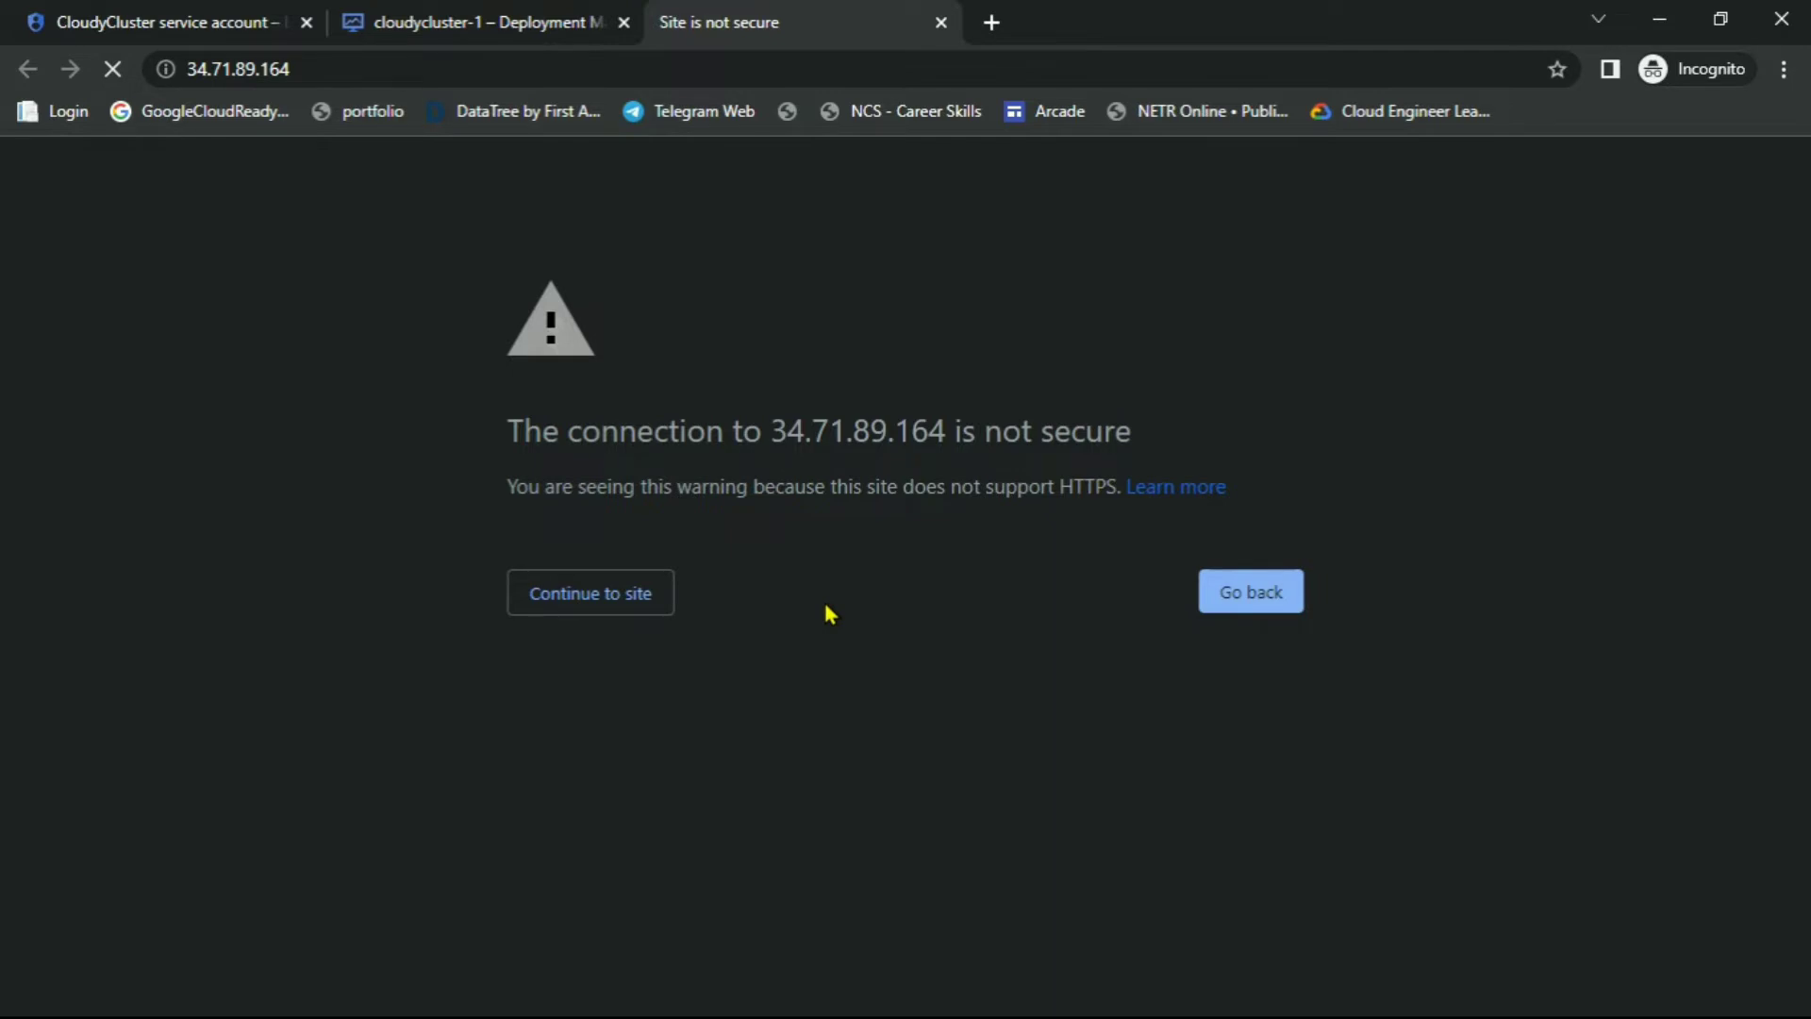
pyautogui.press('F5')
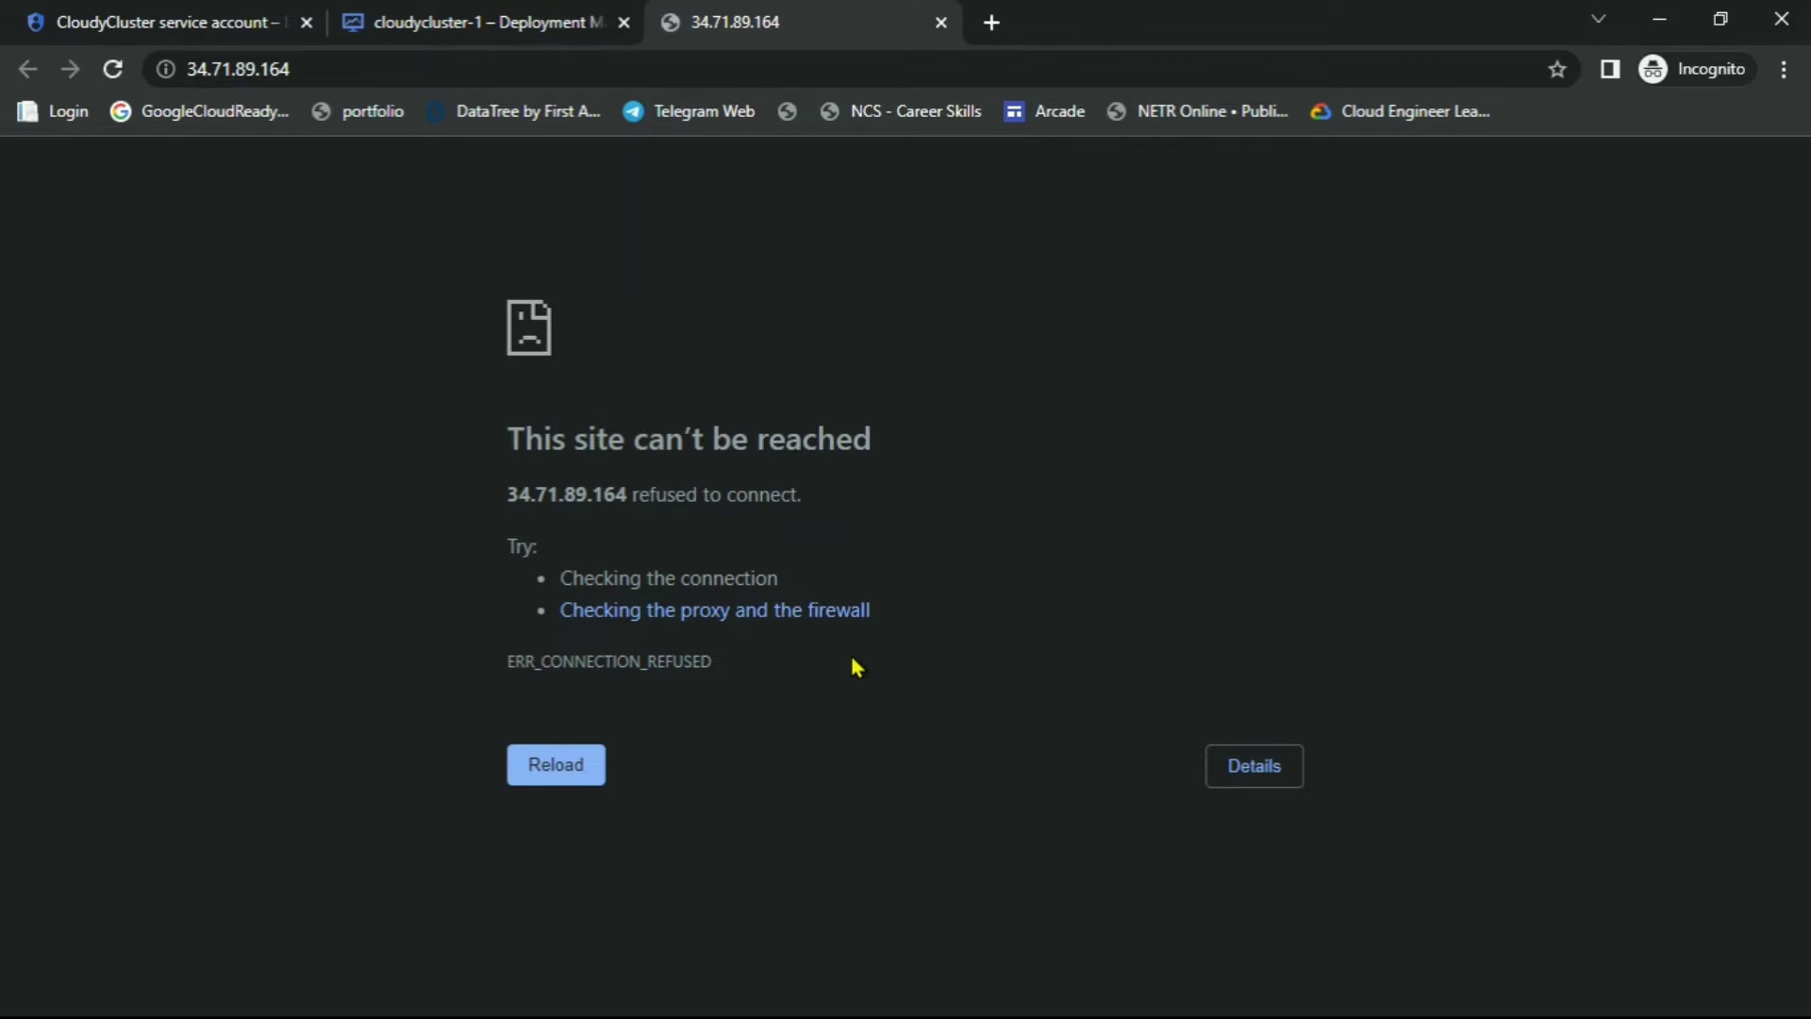
# Review the lab note that the Admin URL can take up to 5 minutes to activate
pyautogui.hotkey('alt', 'Tab')
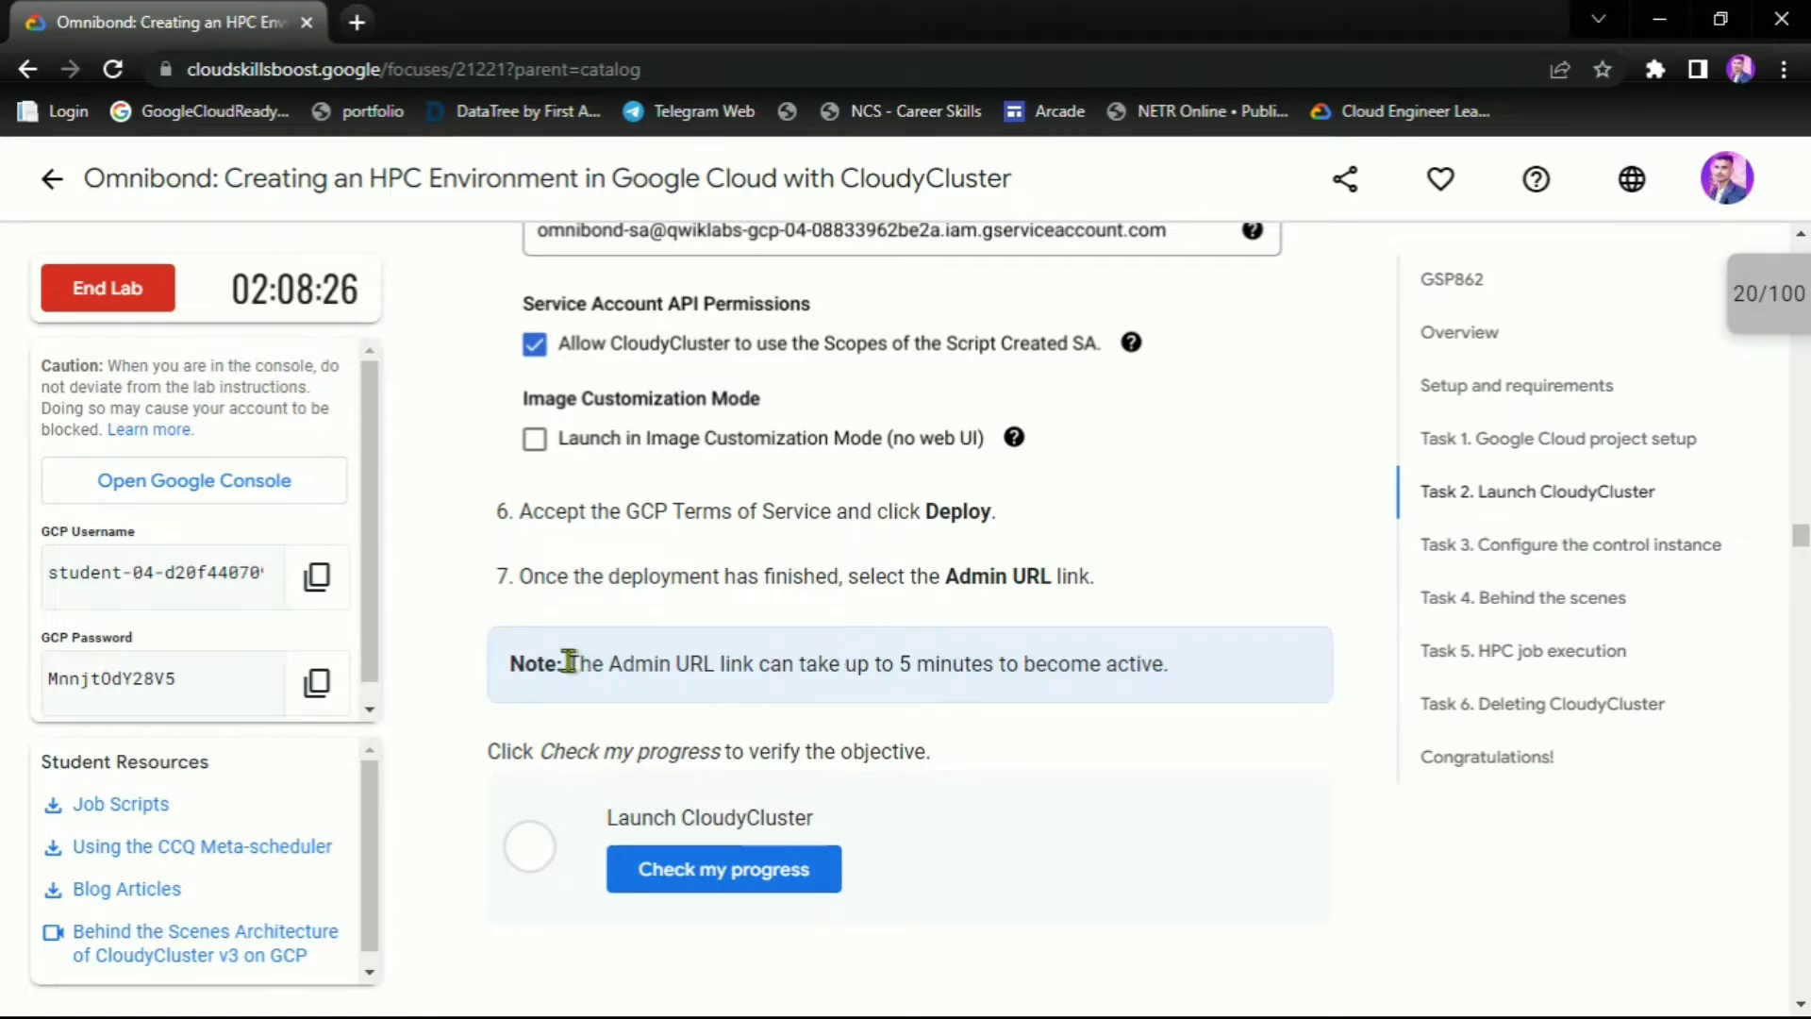
pyautogui.moveTo(569, 660); pyautogui.dragTo(777, 690)
pyautogui.moveTo(940, 690); pyautogui.dragTo(1117, 689)
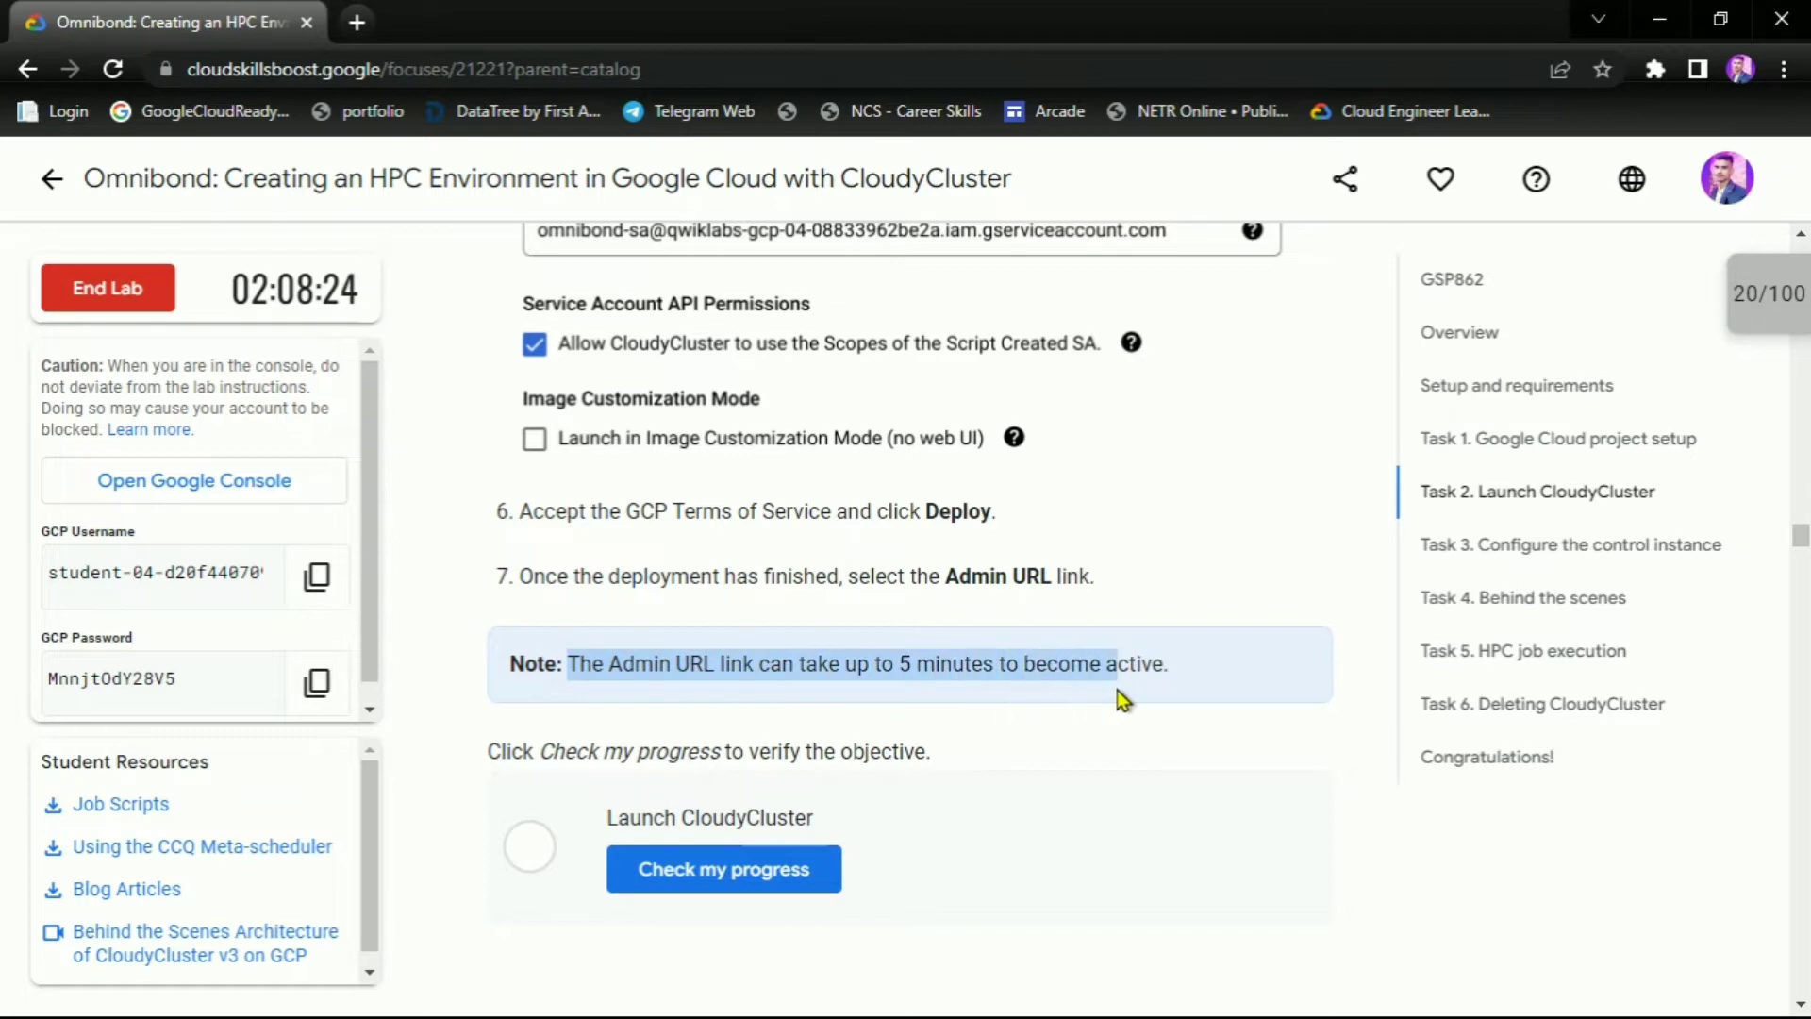
pyautogui.click(1169, 666)
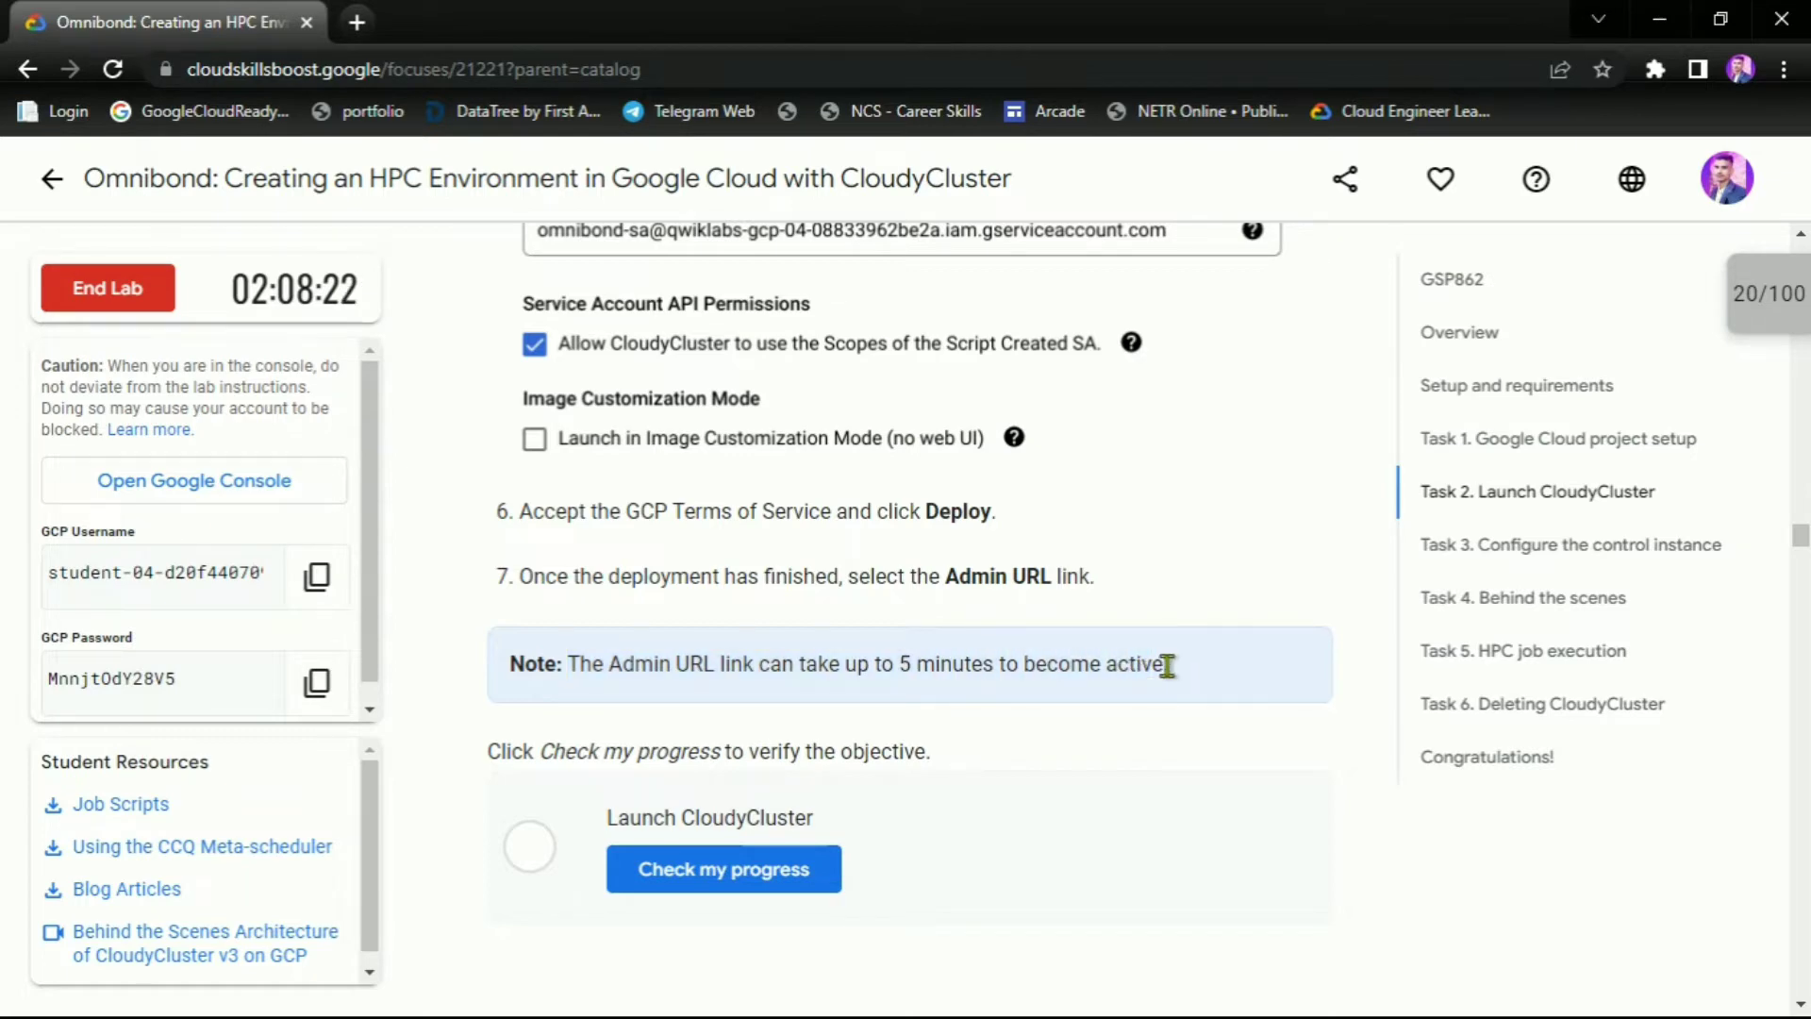
pyautogui.hotkey('alt', 'Tab')
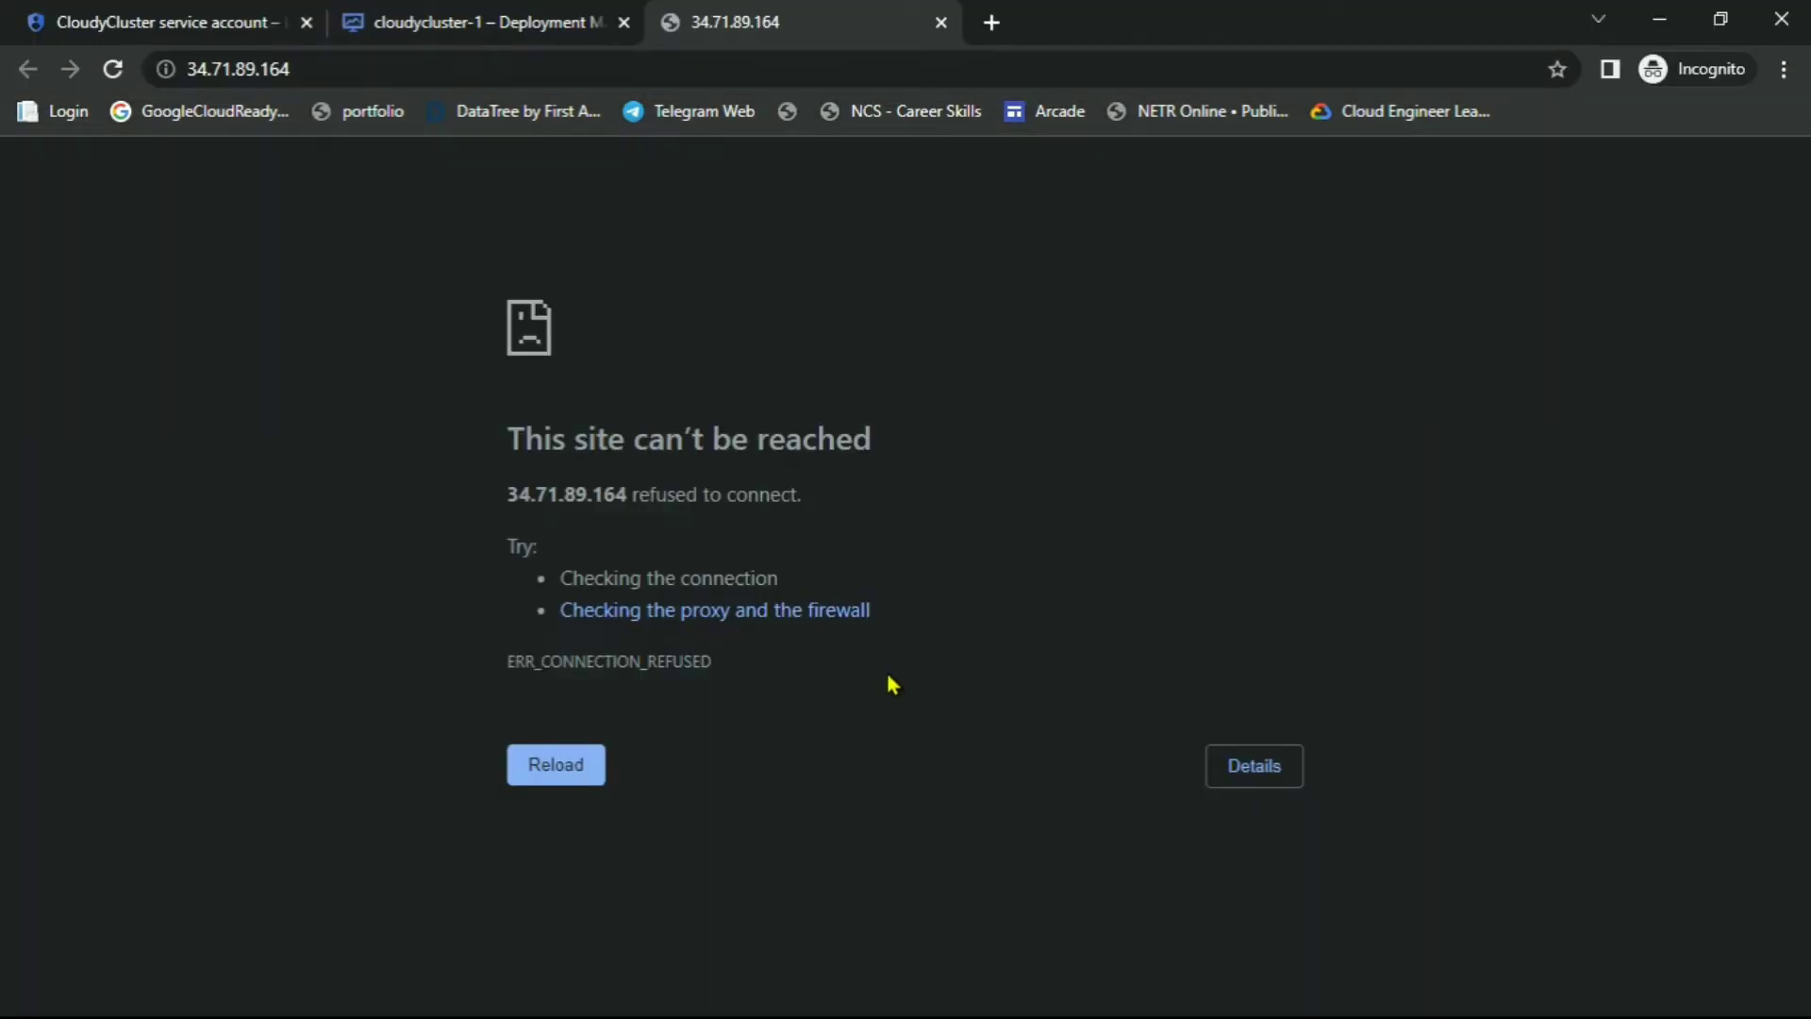
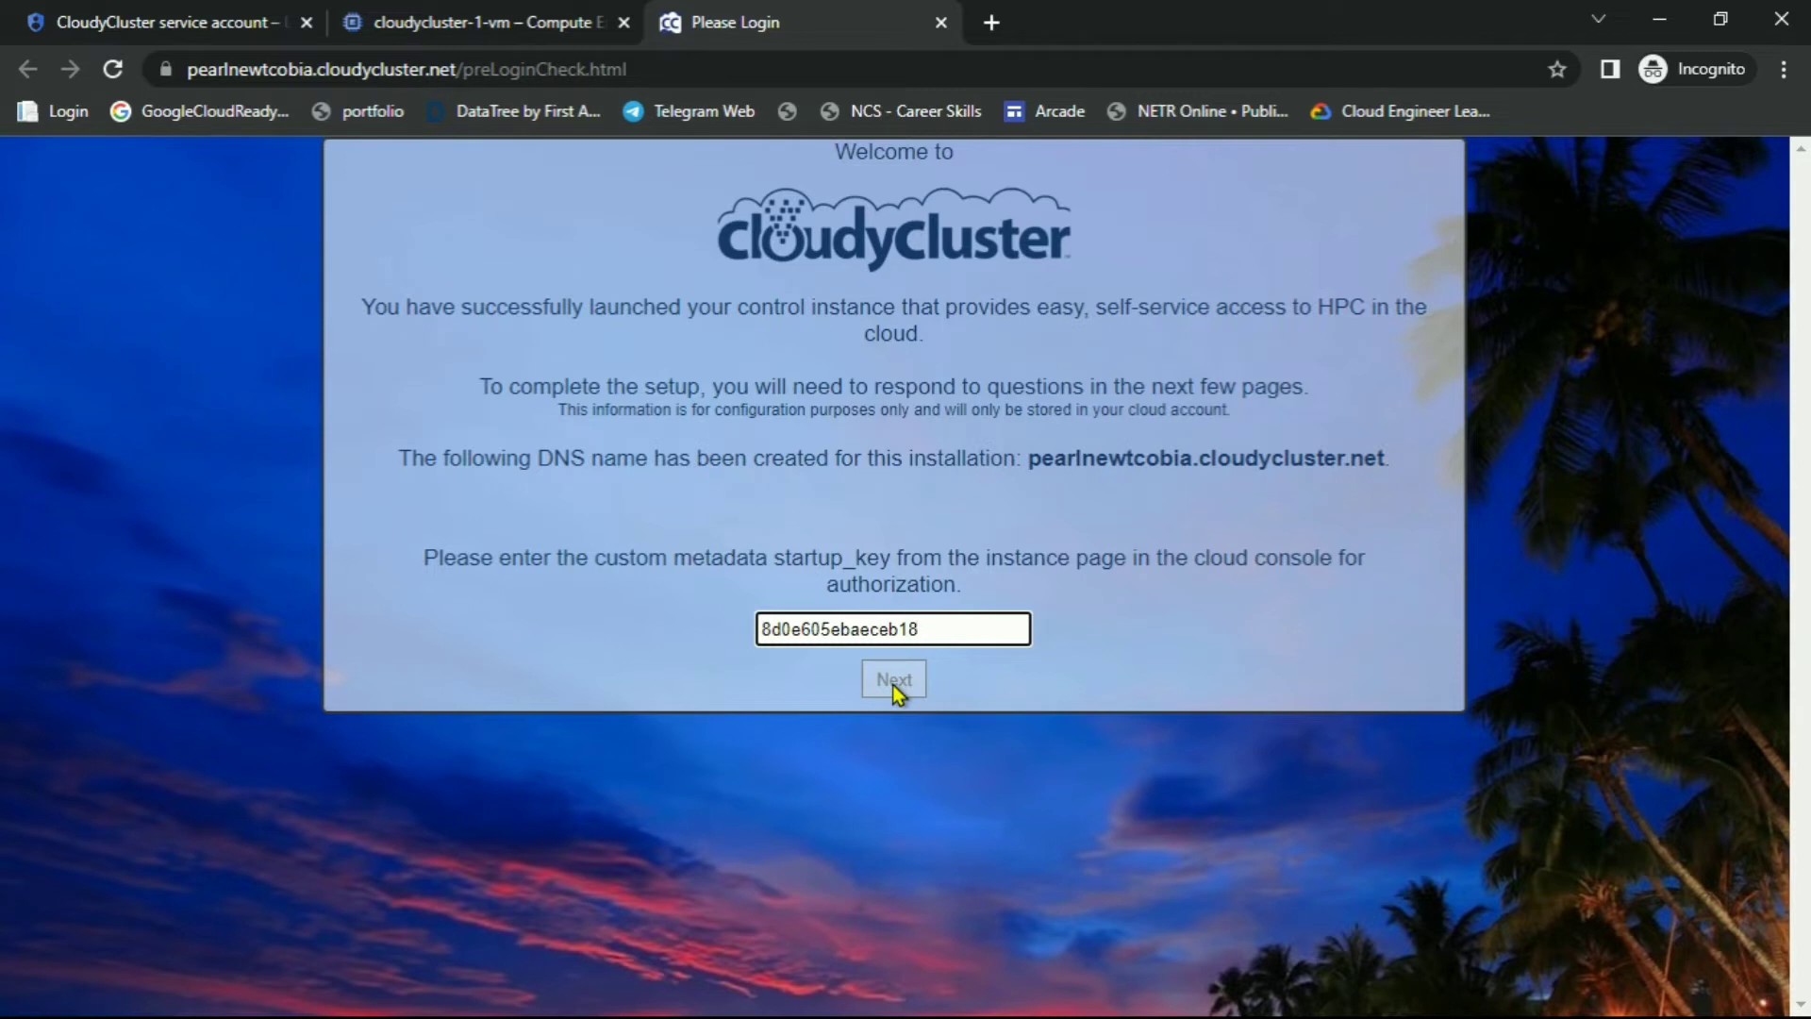
# Submit the pasted startup key for validation
pyautogui.click(895, 681)
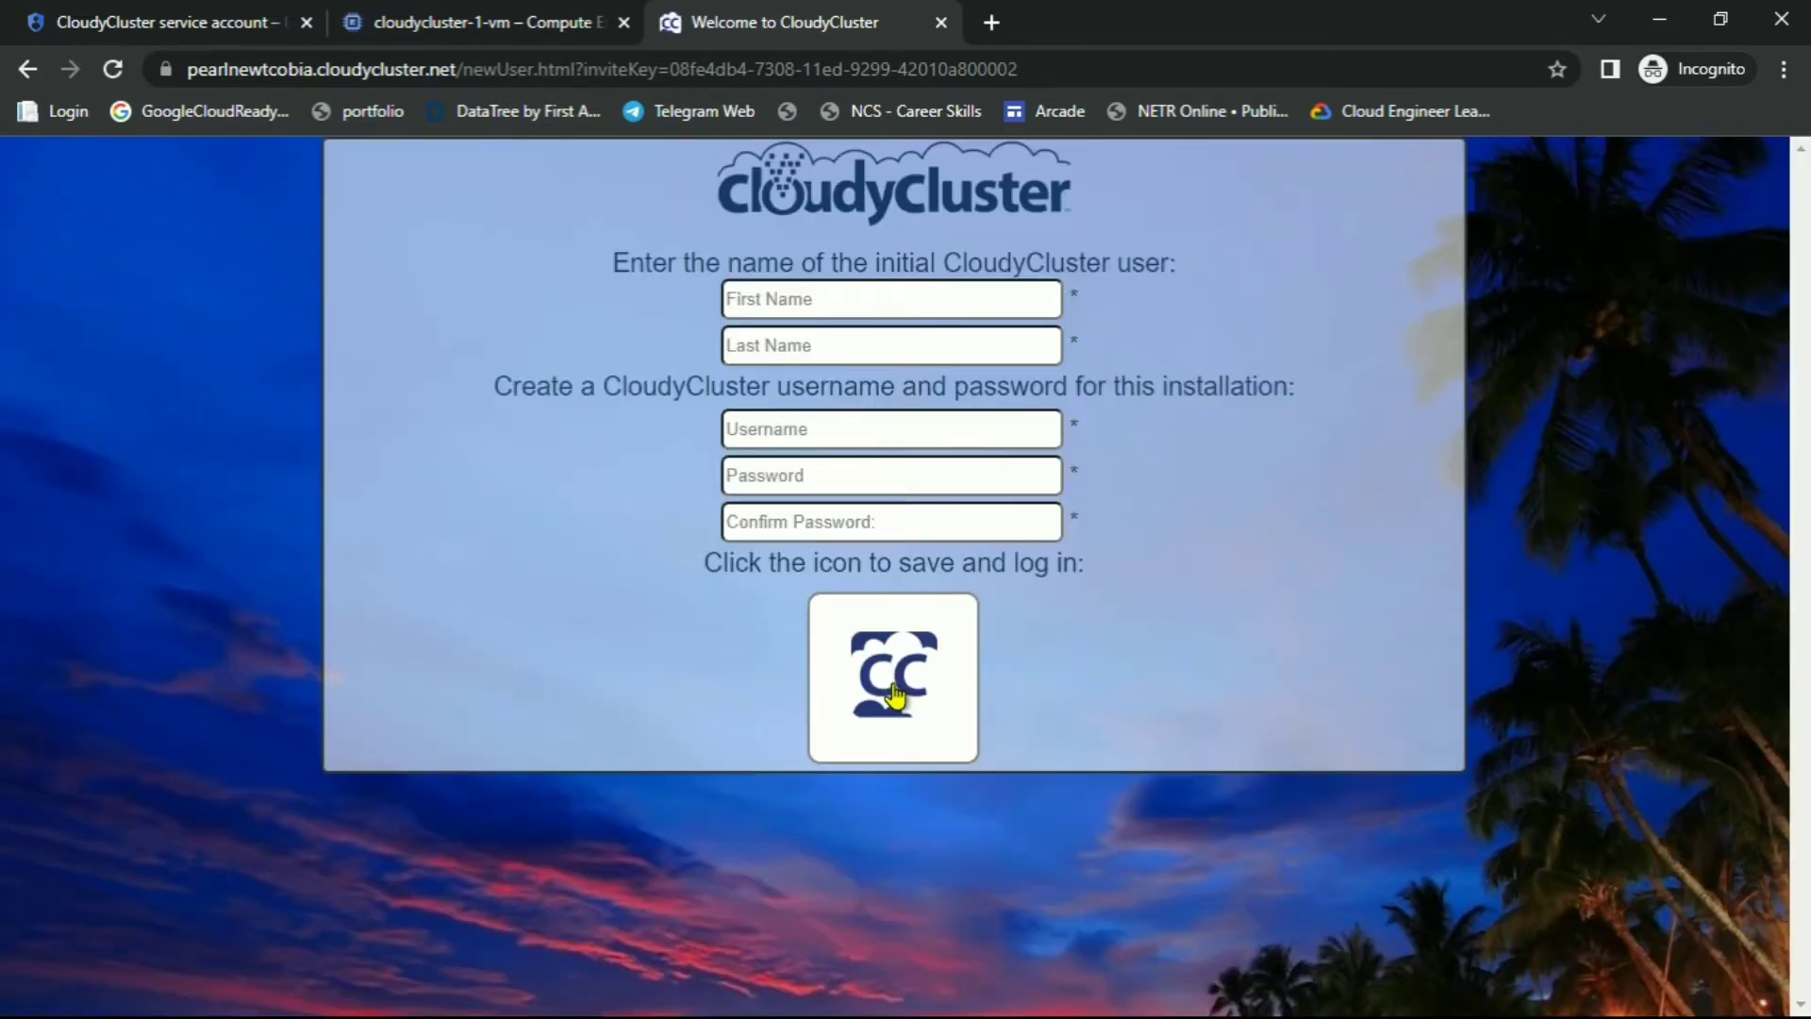
# Enter the initial user's first name, last name and username in the setup form
pyautogui.click(923, 295)
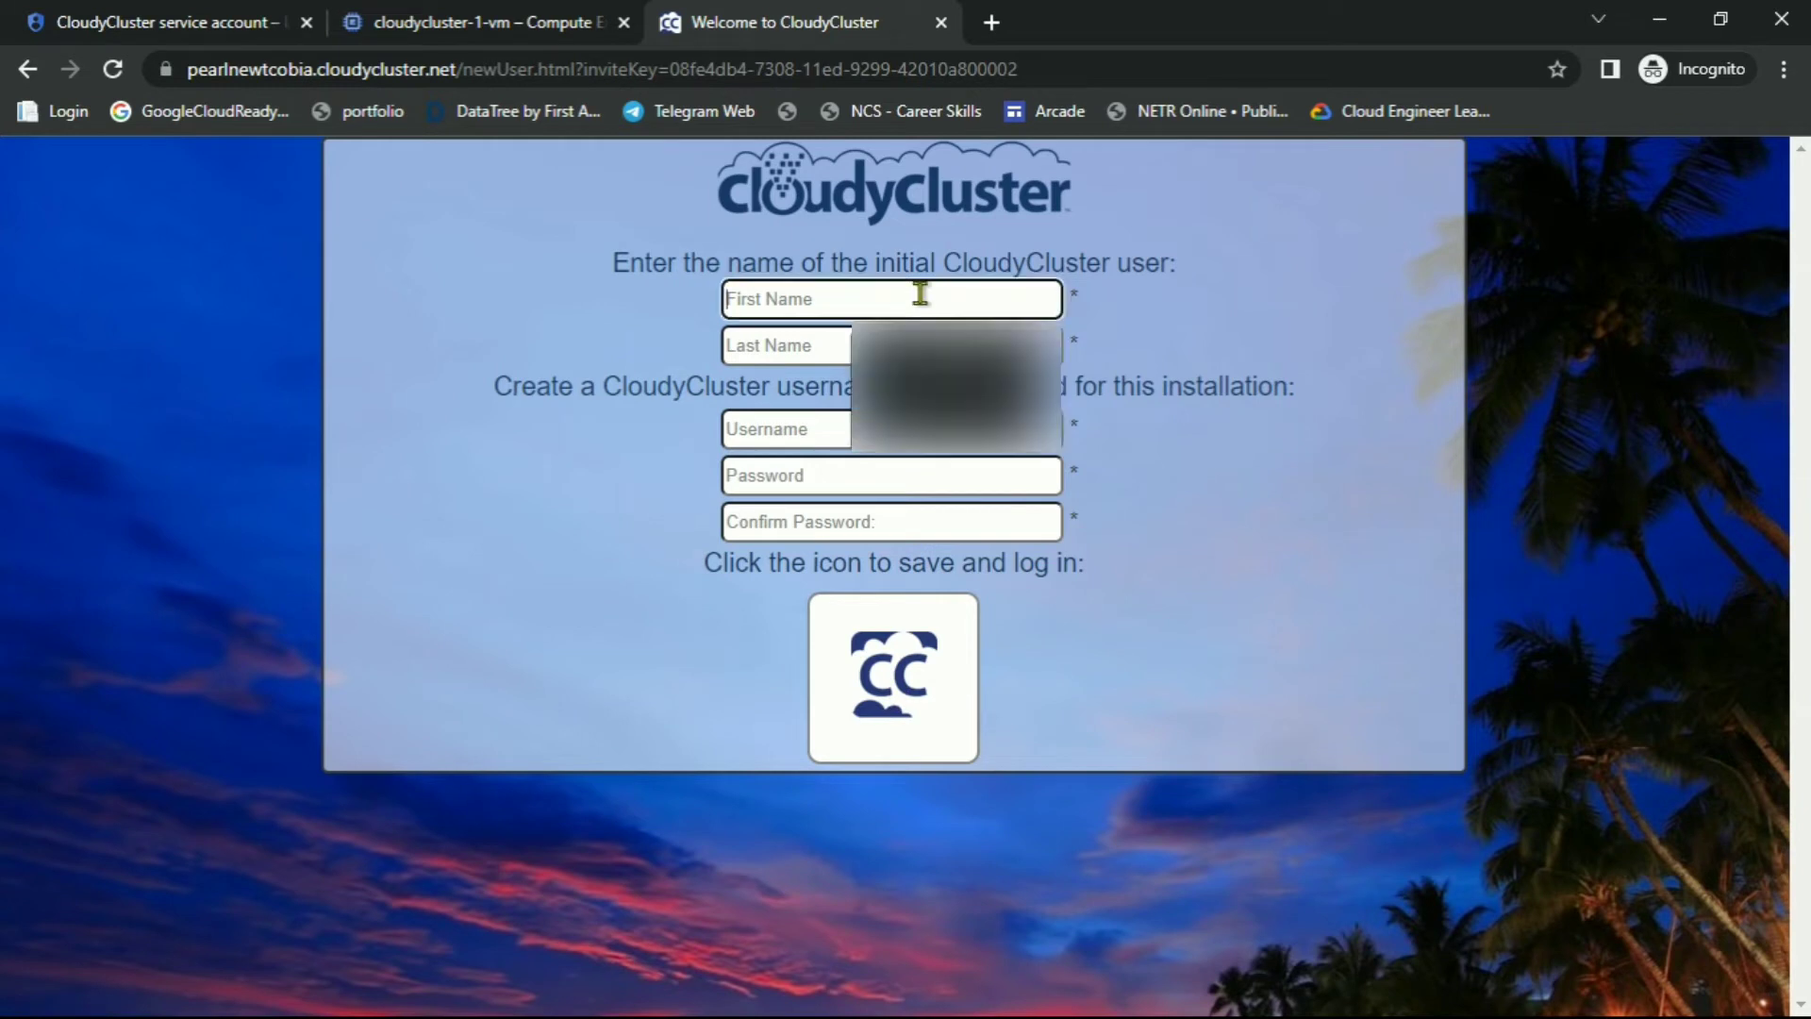
pyautogui.write('Aw')
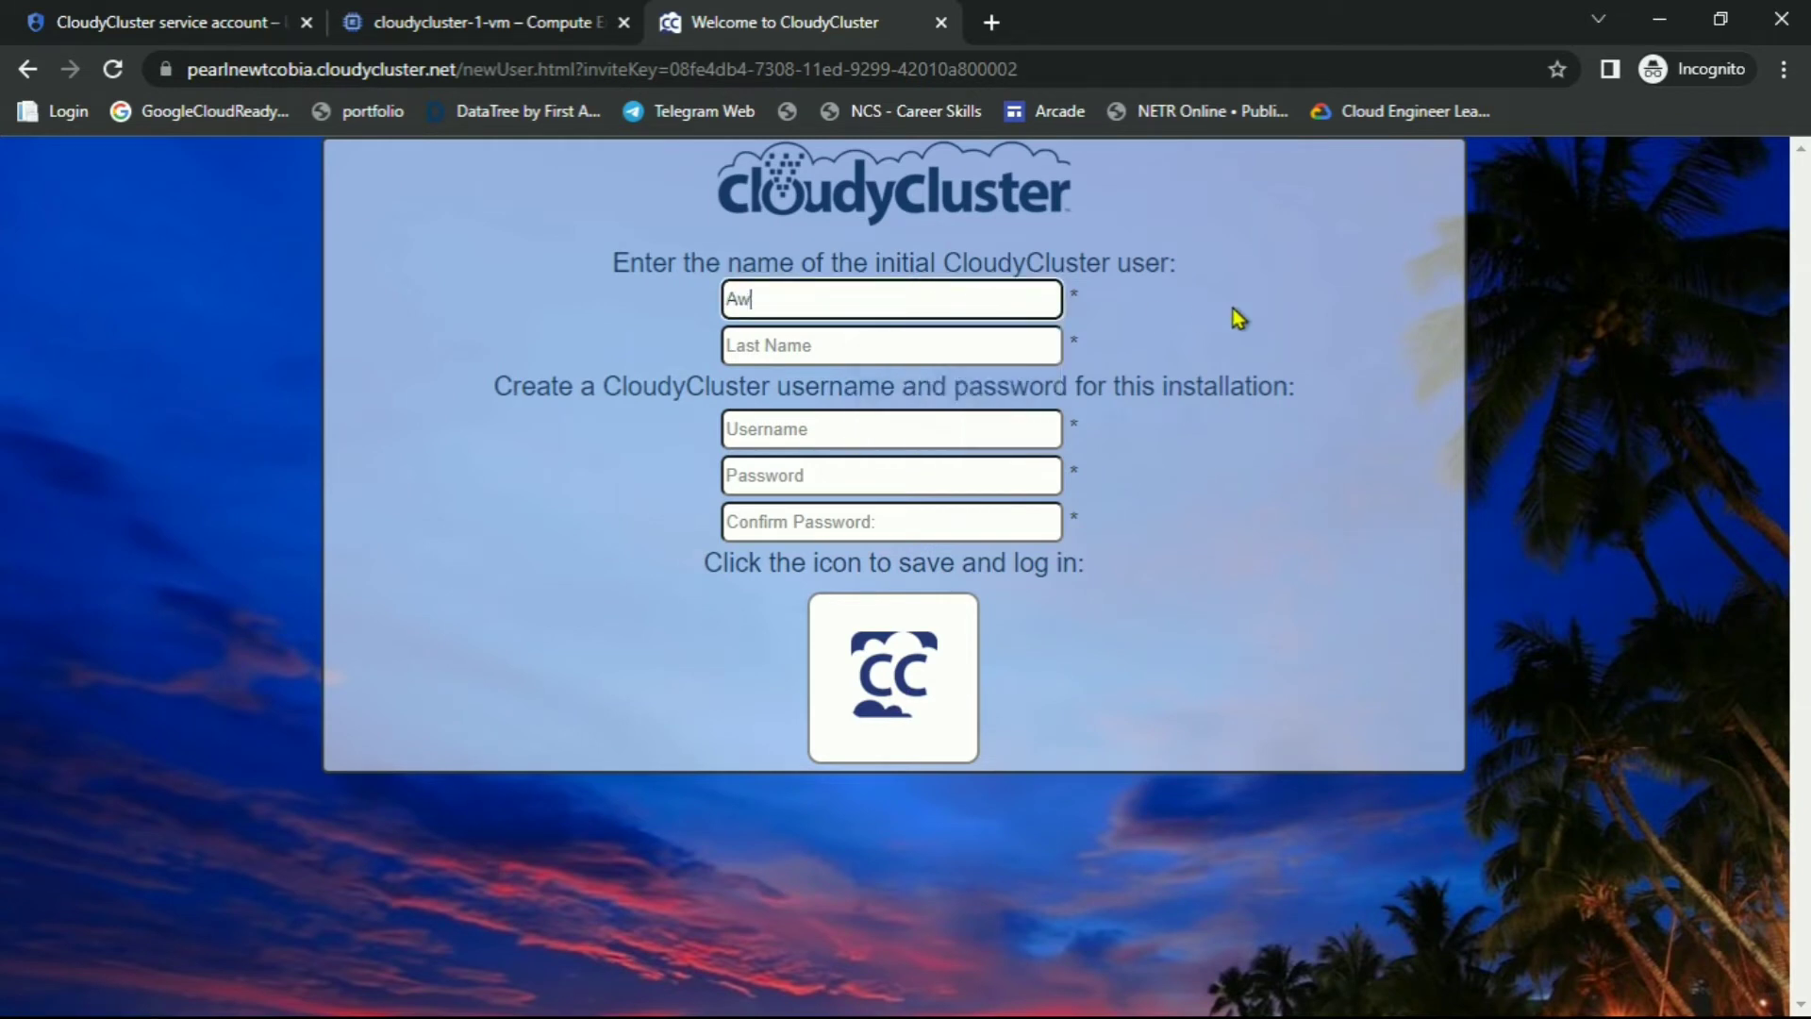
pyautogui.write('esome')
pyautogui.press('Tab')
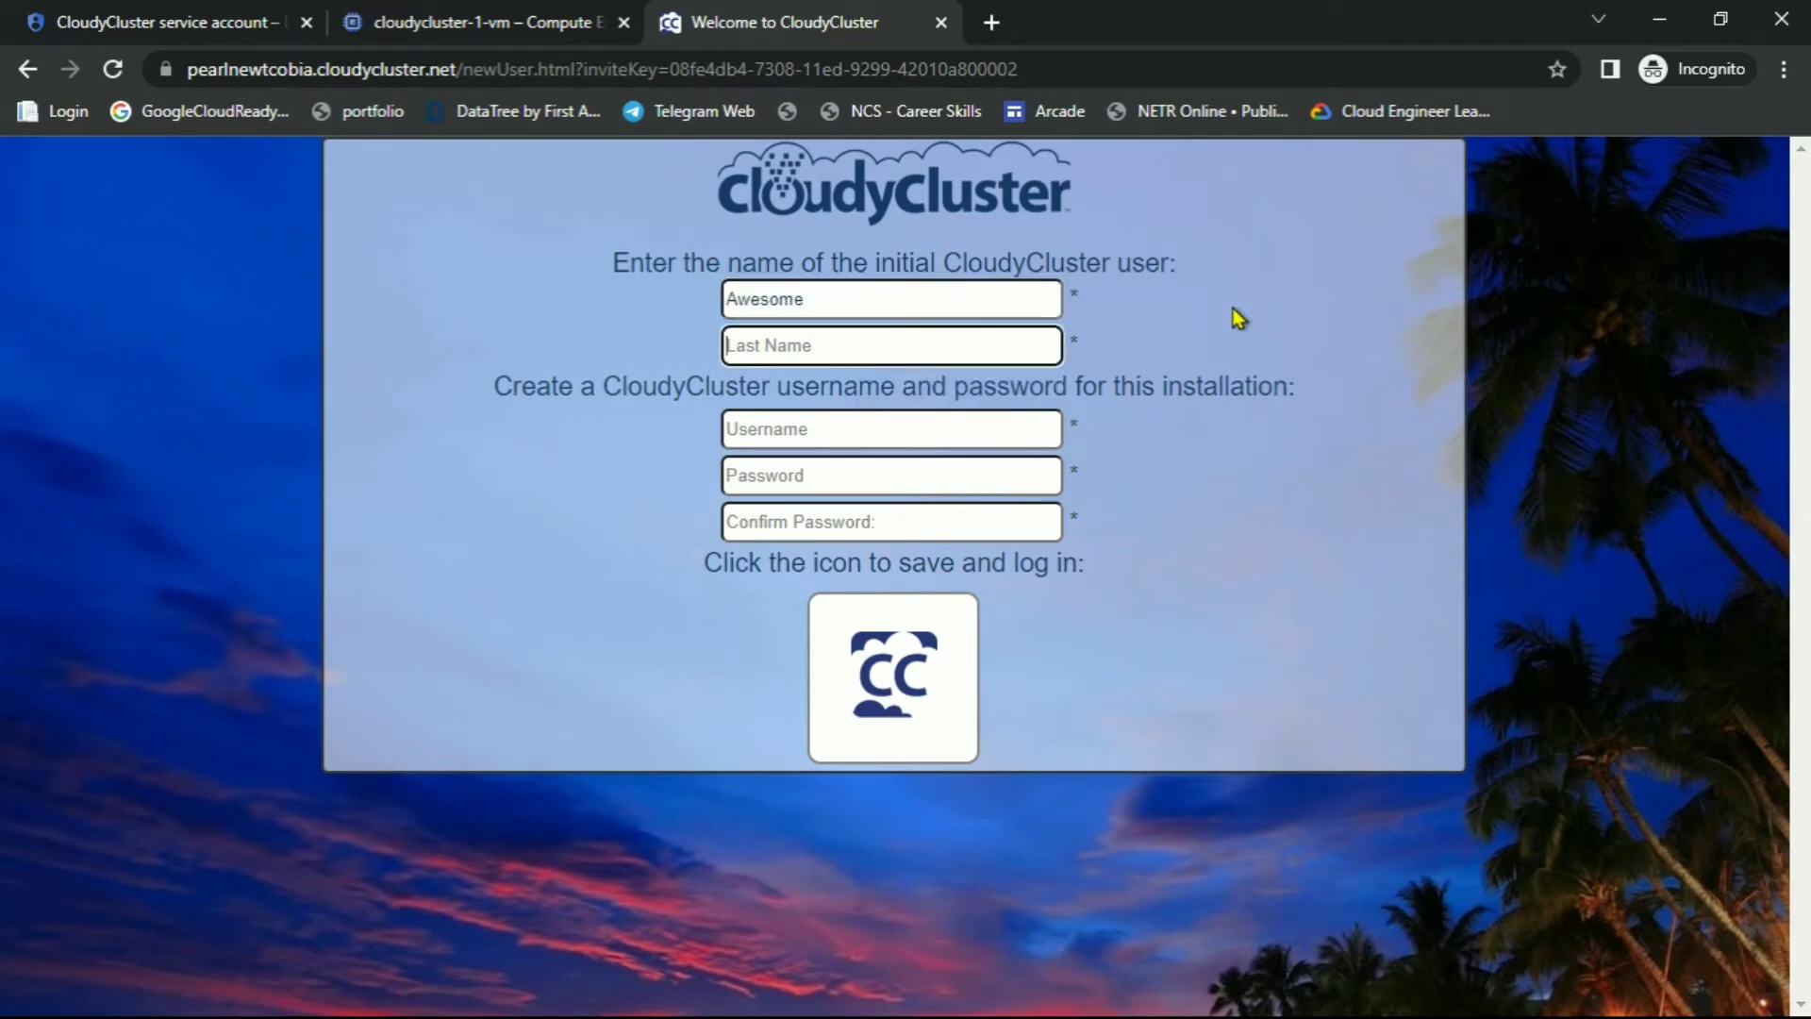
pyautogui.write('Lab')
pyautogui.press('Tab')
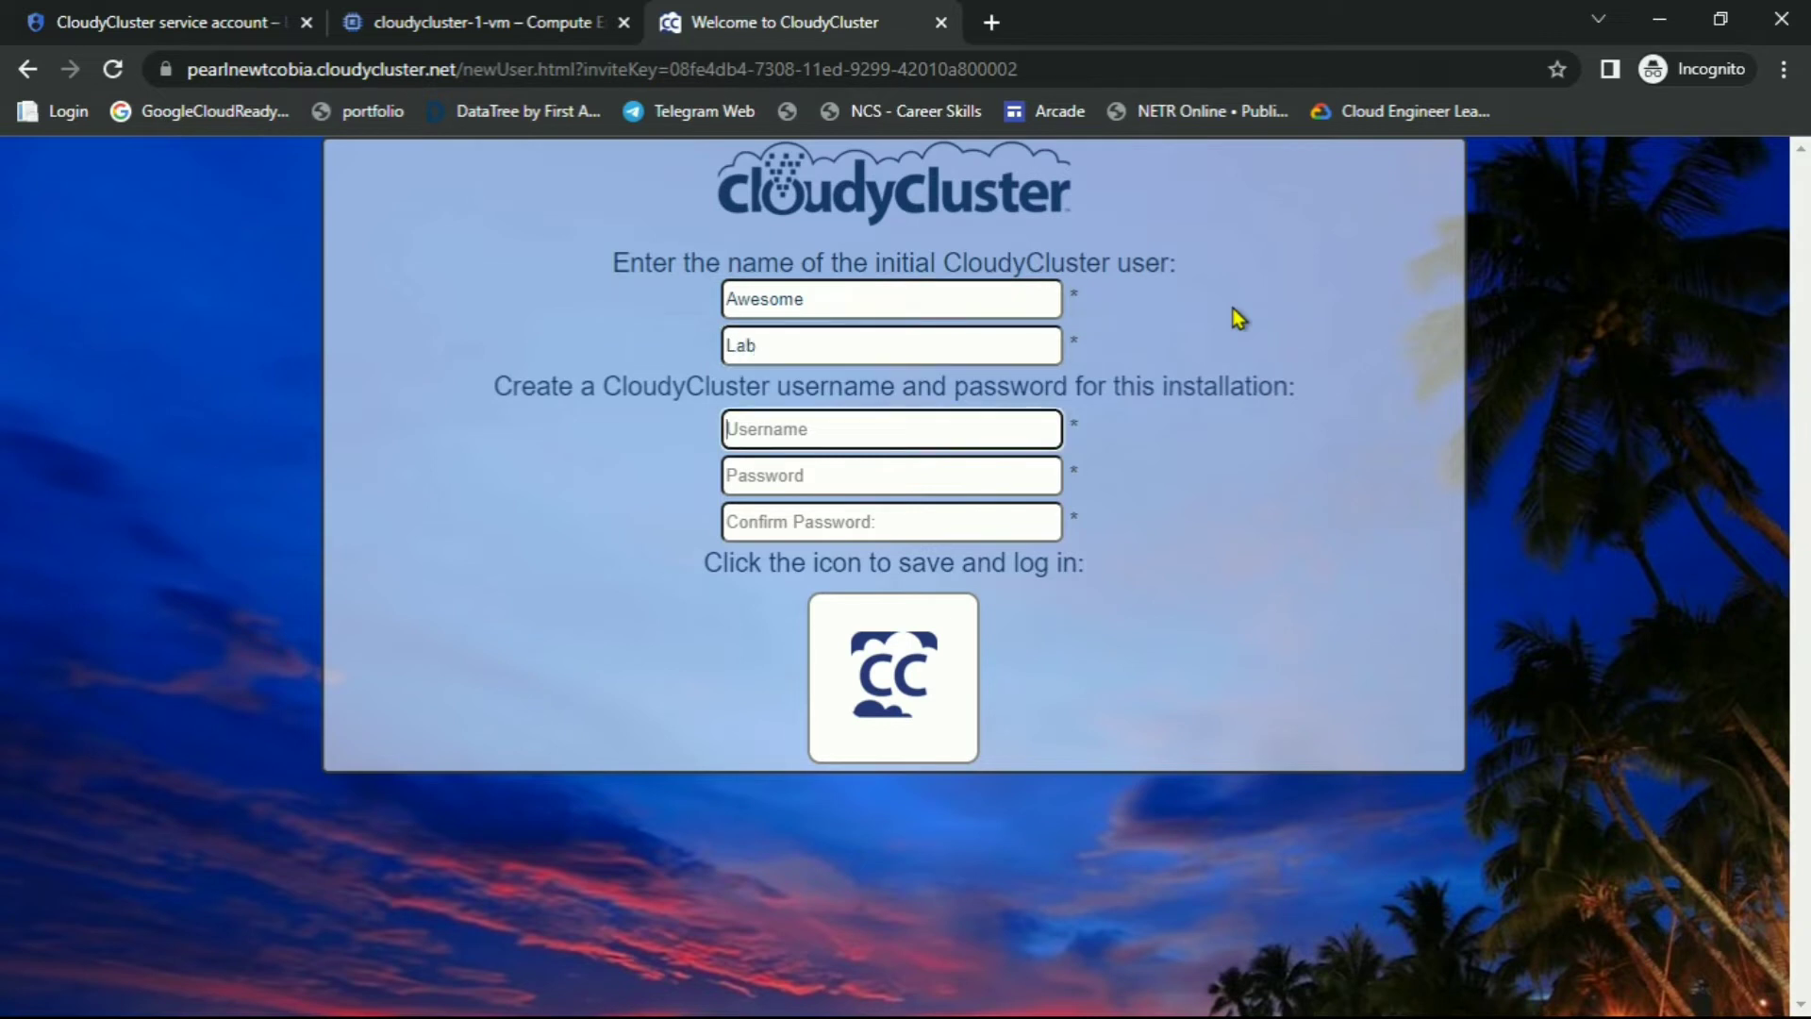
pyautogui.write('Awesome321@')
# Remove the trailing @ from the username and fill in the password and its confirmation
pyautogui.press('Tab')
pyautogui.hotkey('shift', 'Tab')
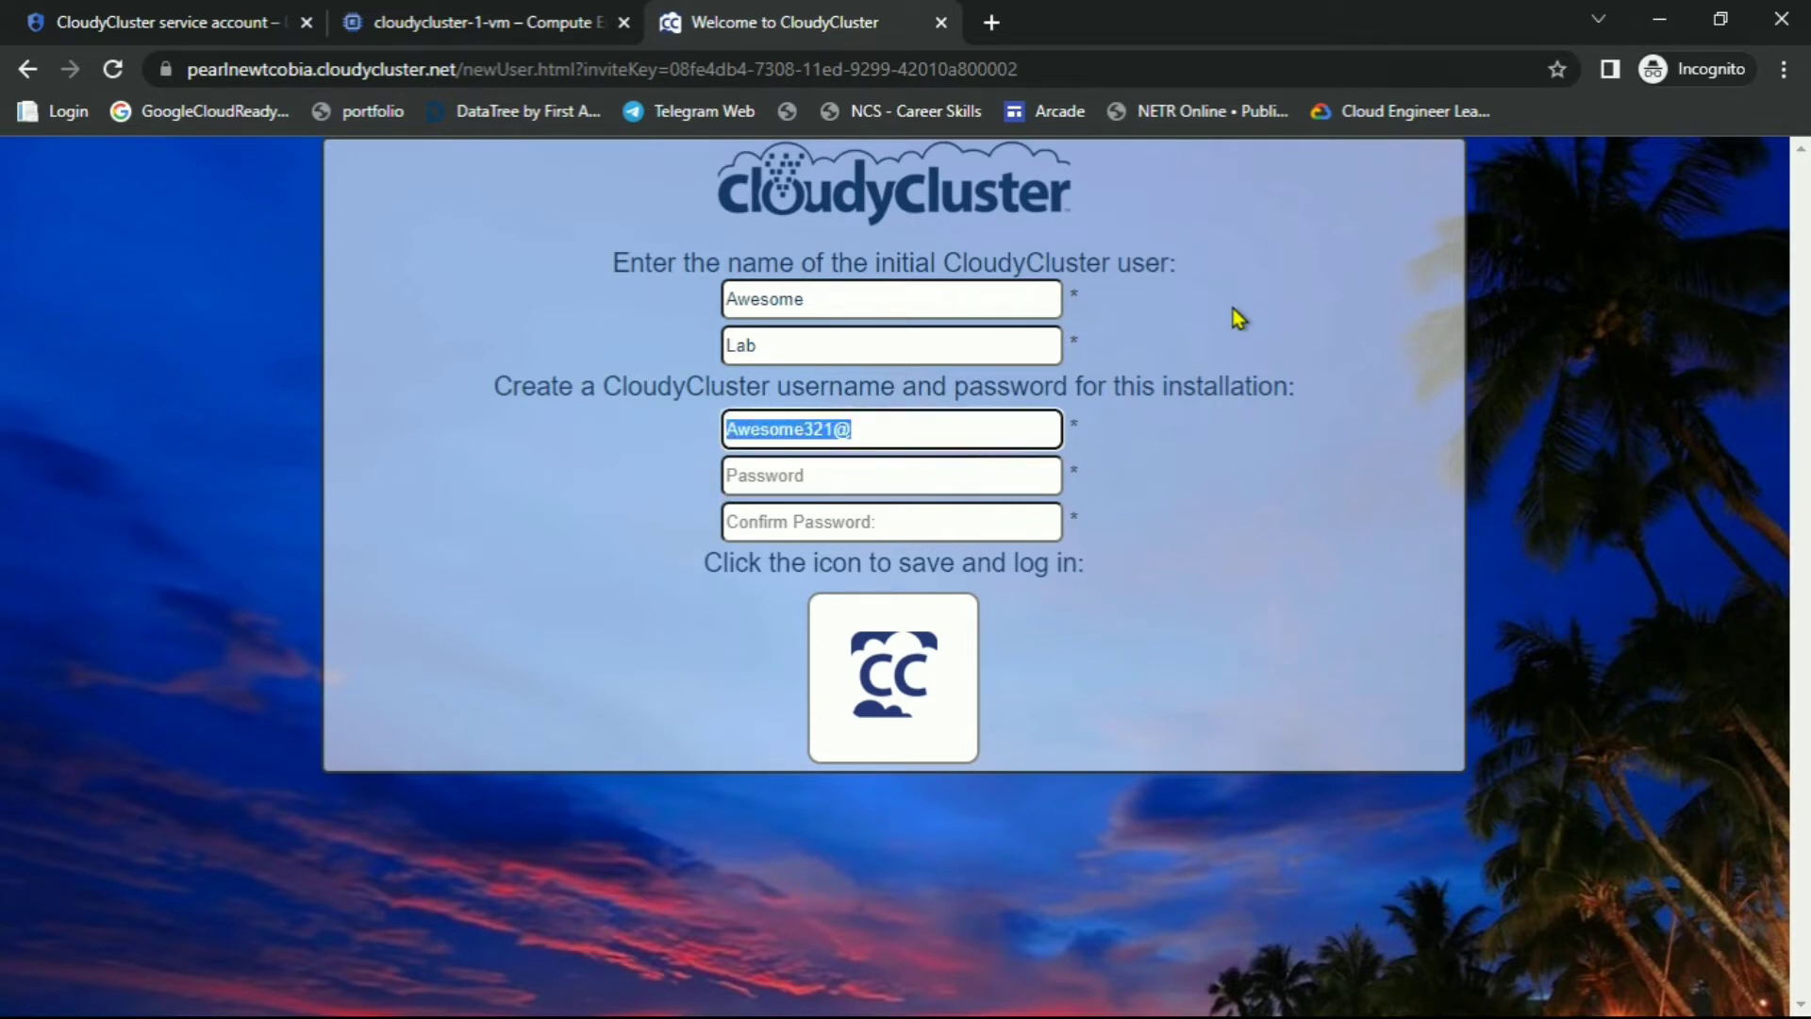
pyautogui.press('Right')
pyautogui.press('BackSpace')
pyautogui.press('Tab')
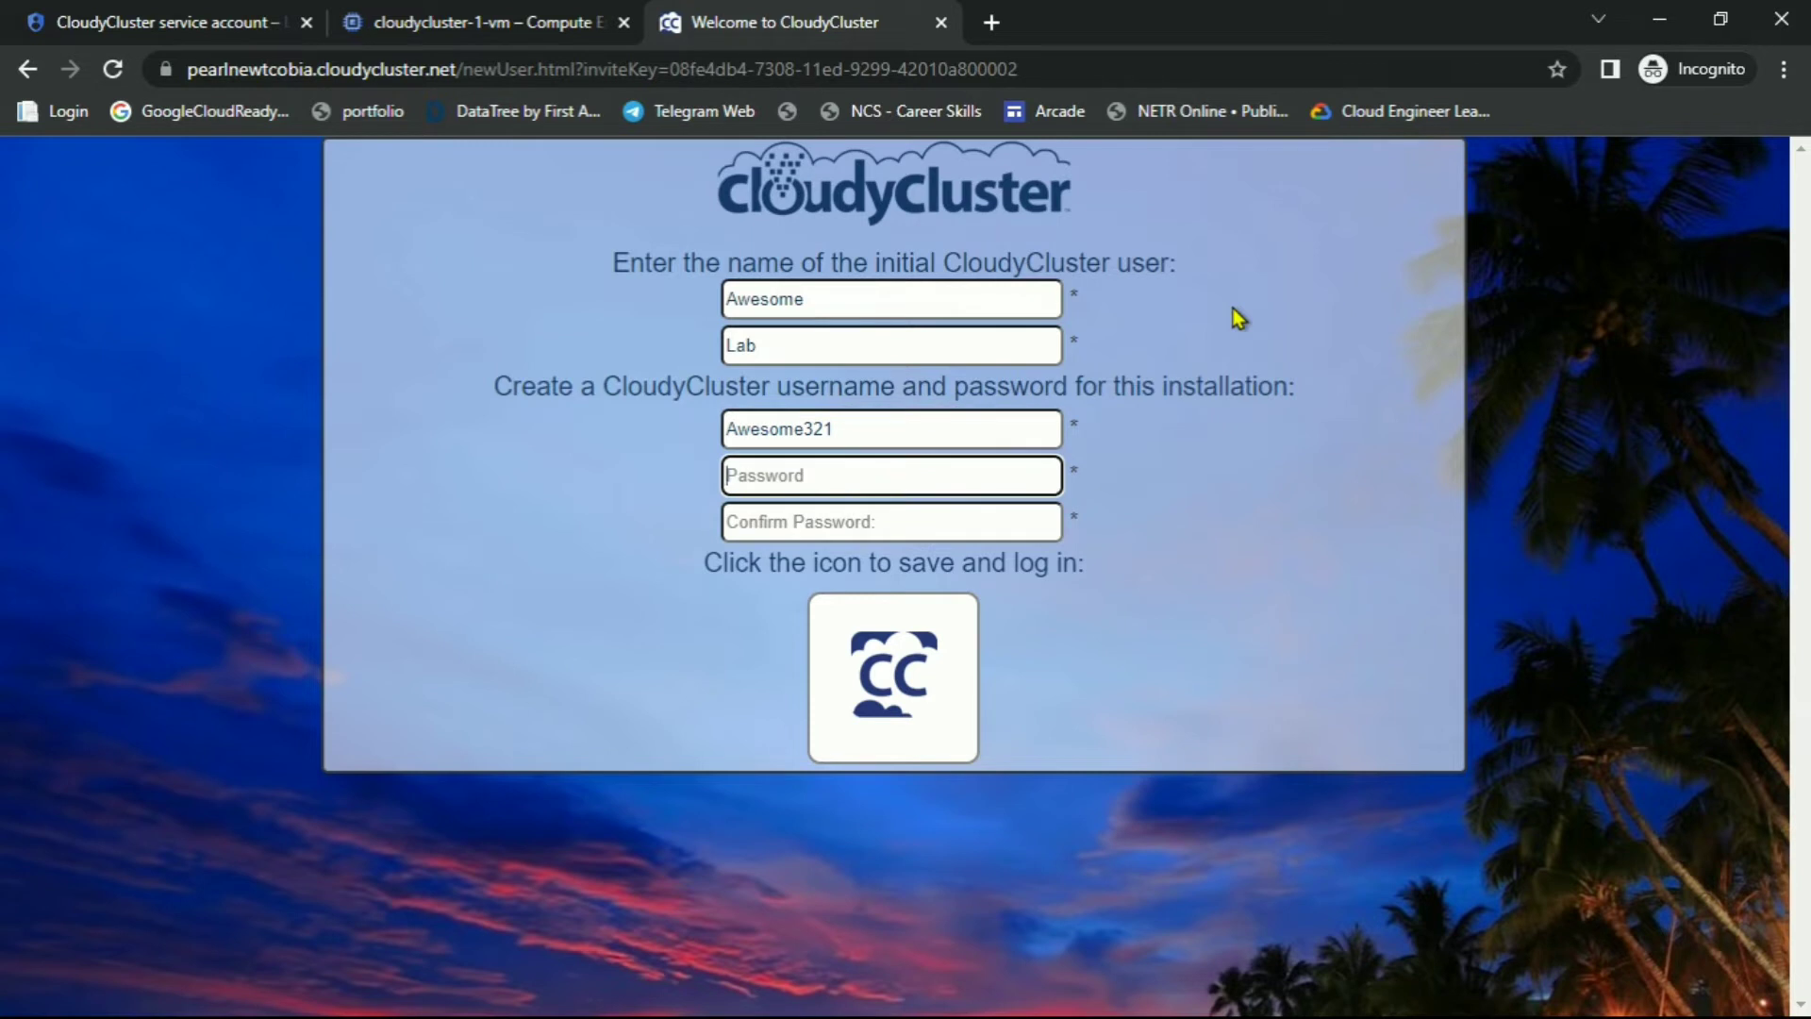
pyautogui.write('A••••••')
pyautogui.press('Tab')
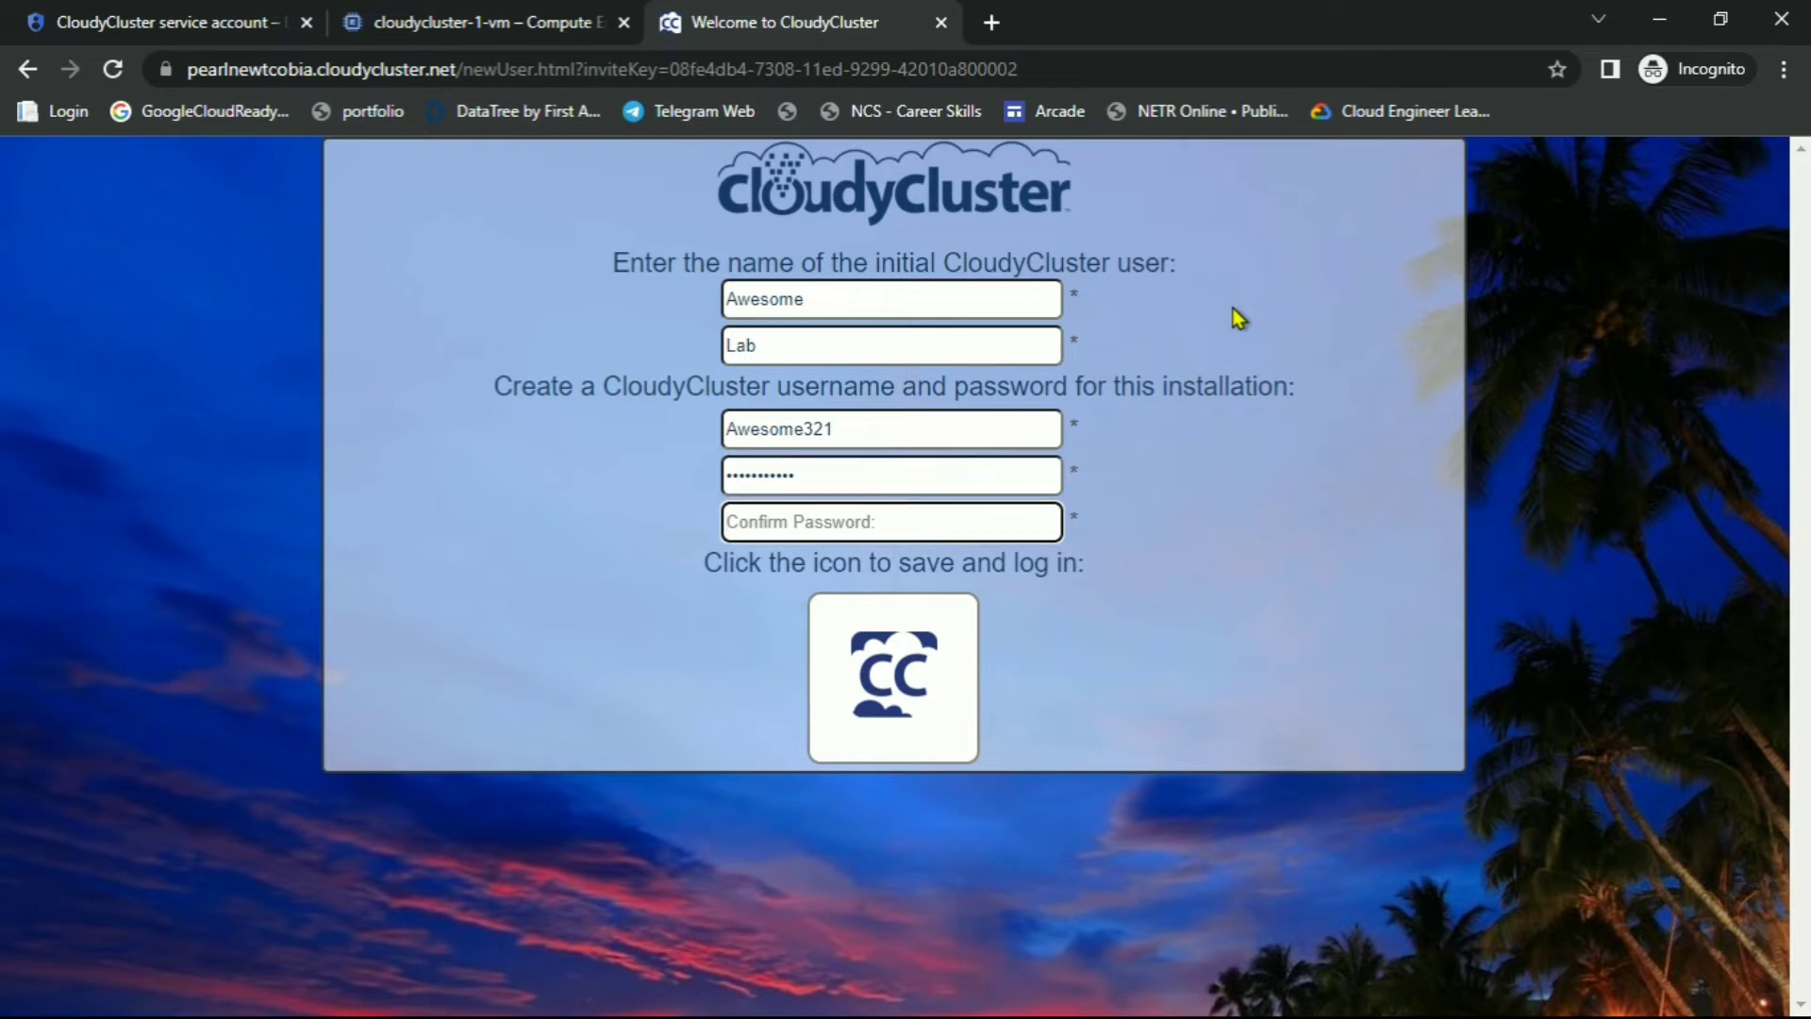
pyautogui.write('A')
pyautogui.press('super')
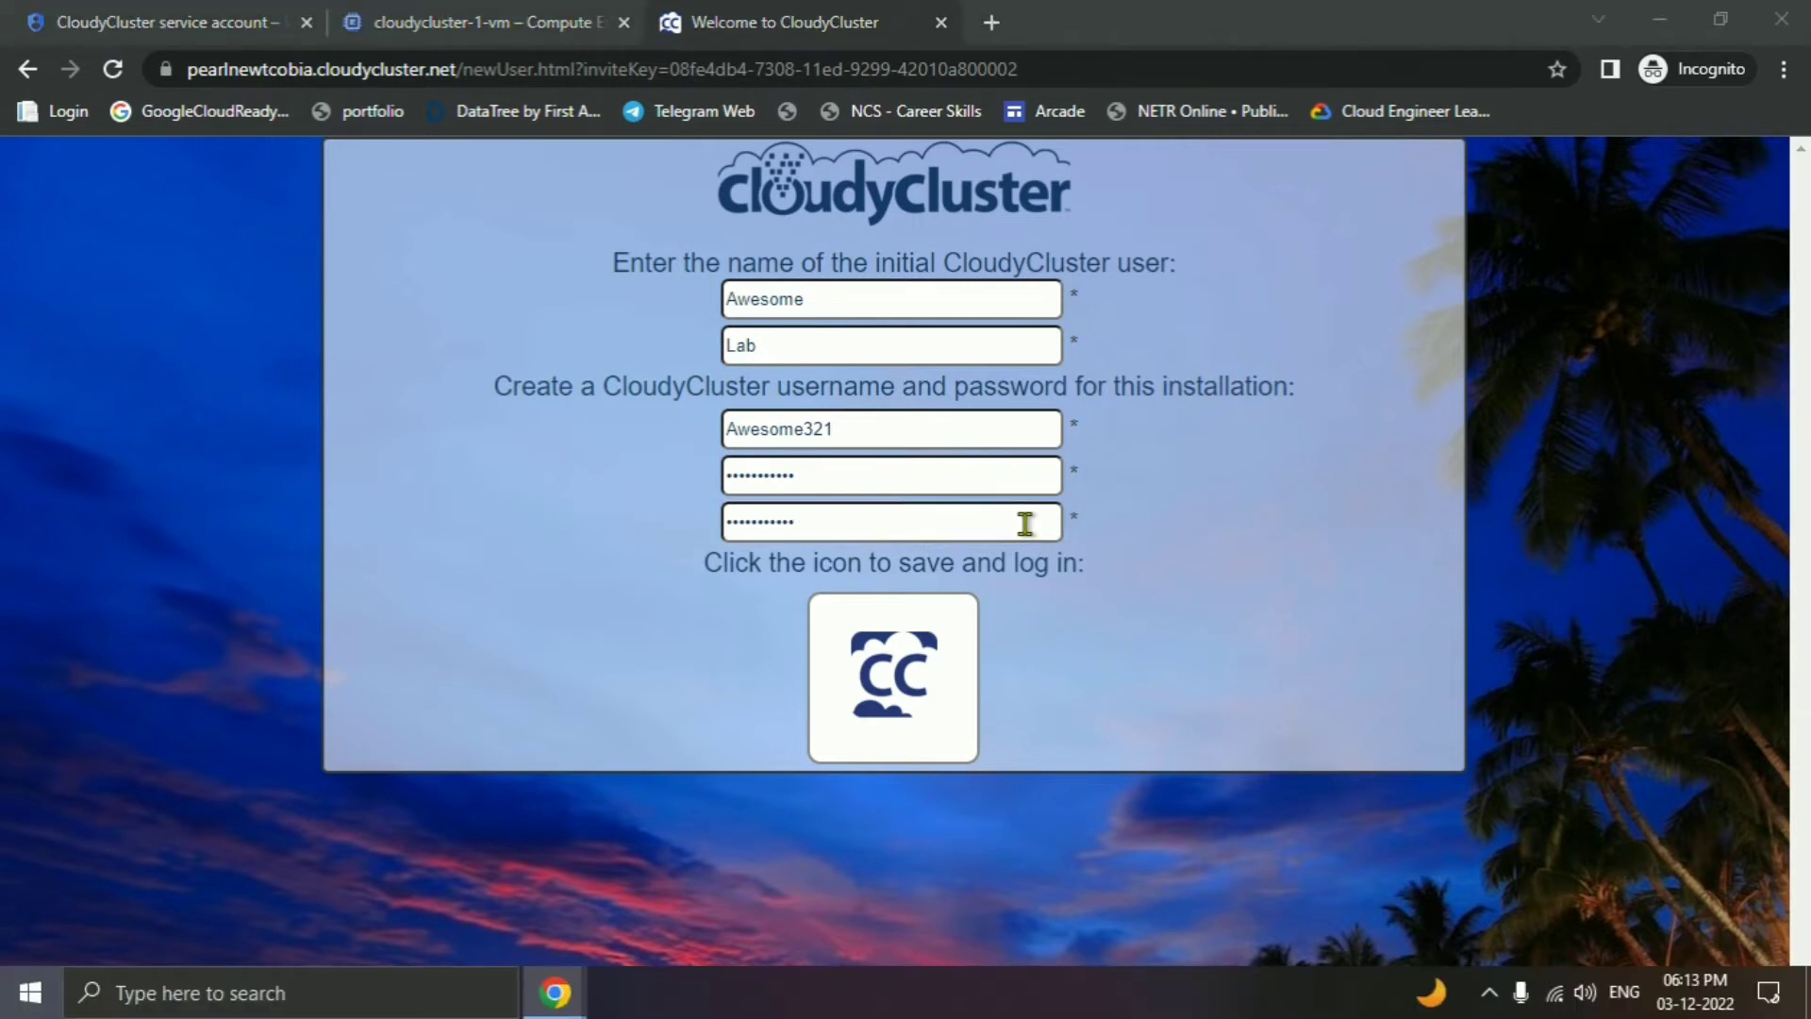
# Launch Notepad from Start search and type a 'username' label in a new note
pyautogui.write('not')
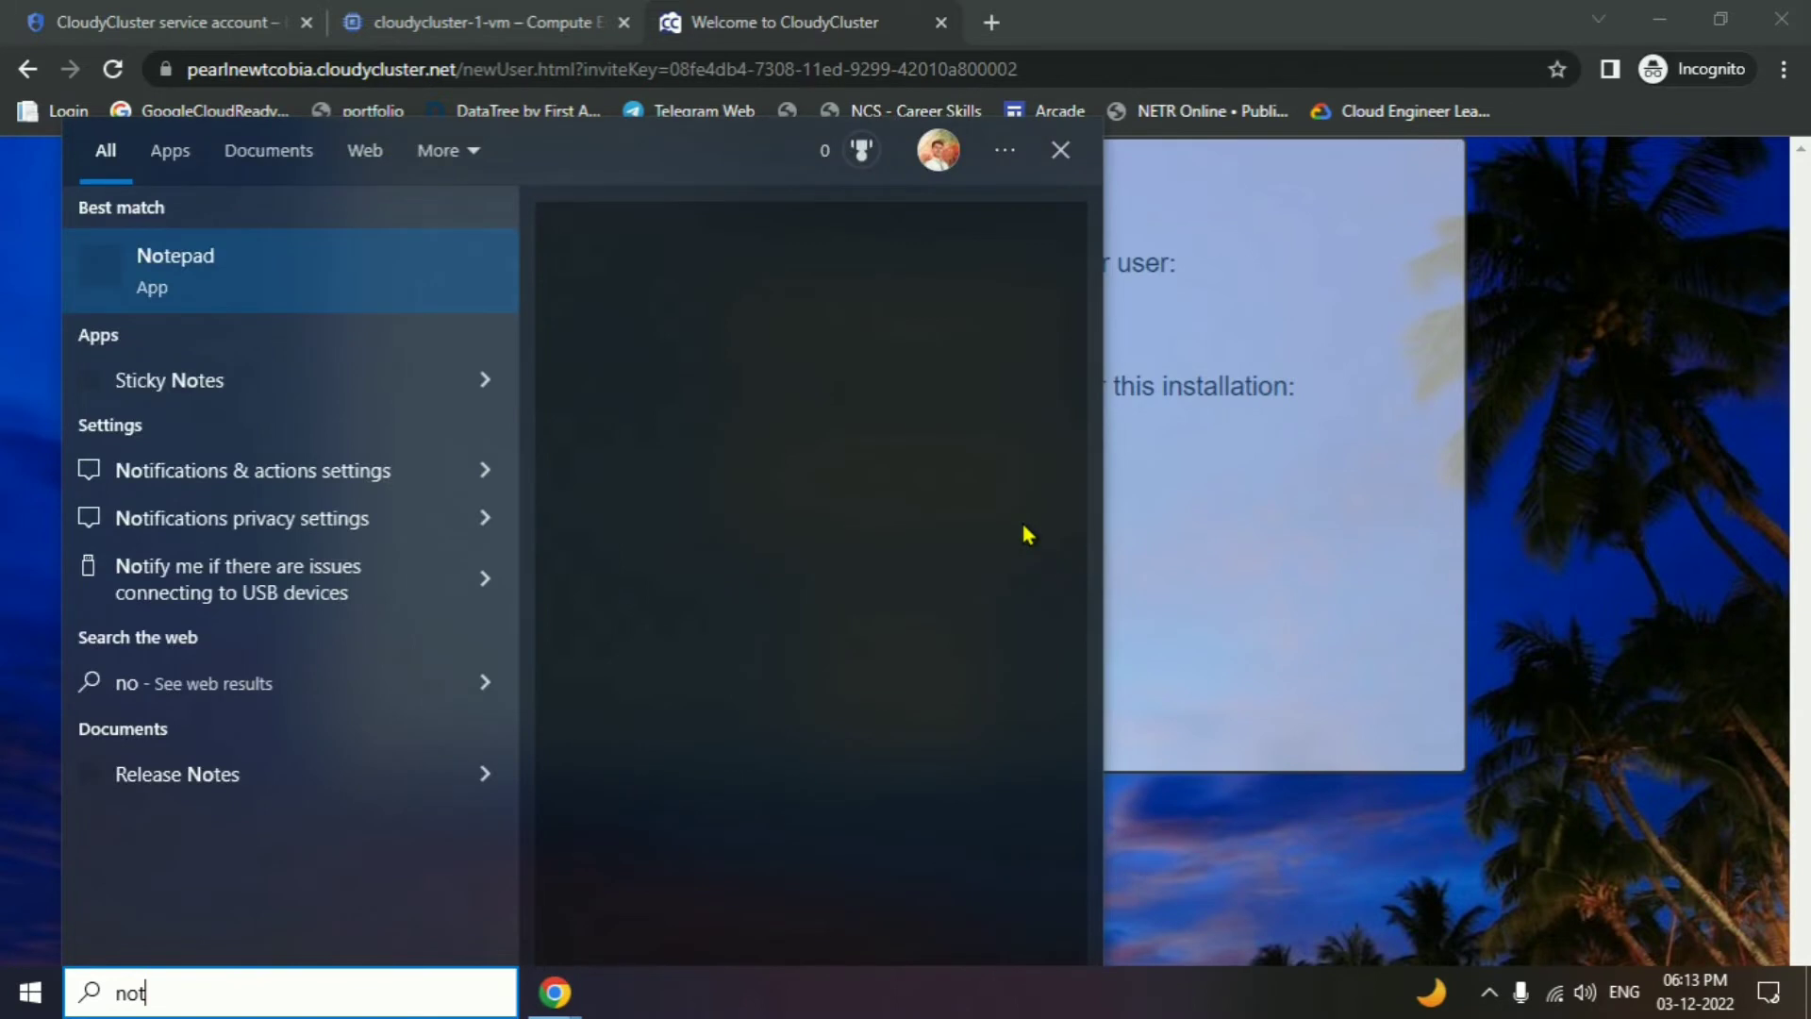
pyautogui.press('Return')
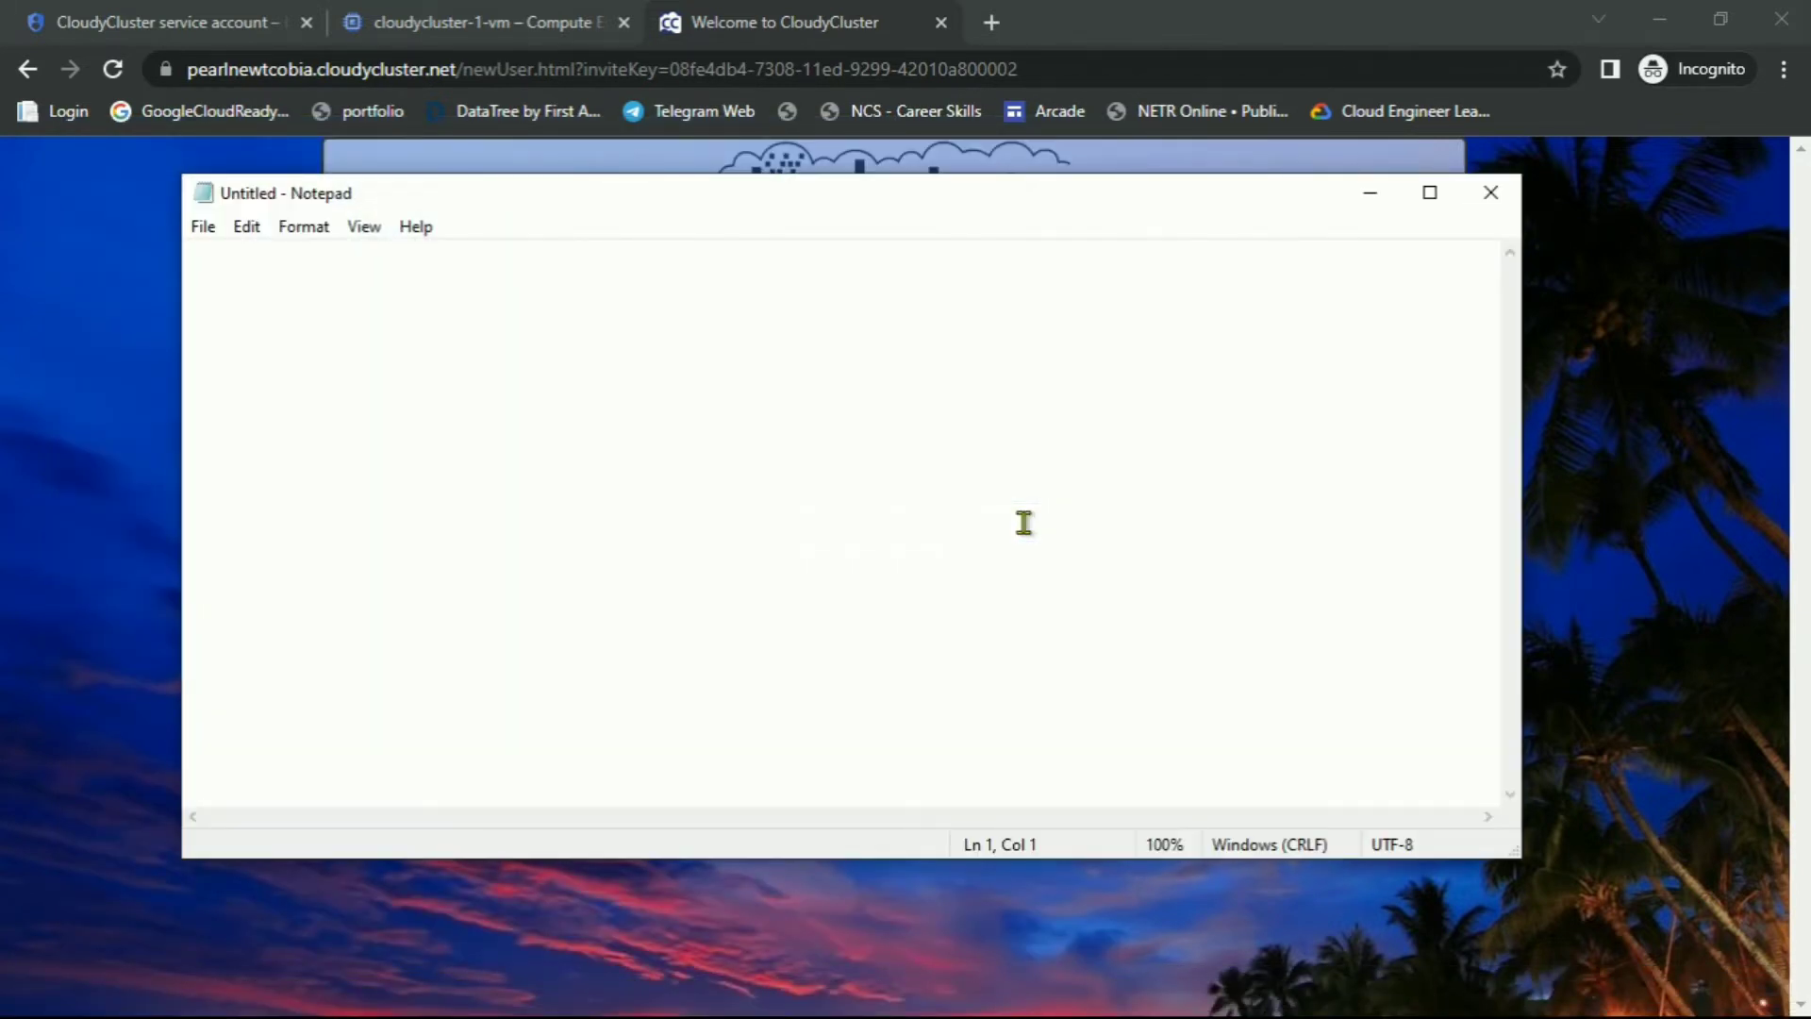
pyautogui.write('user')
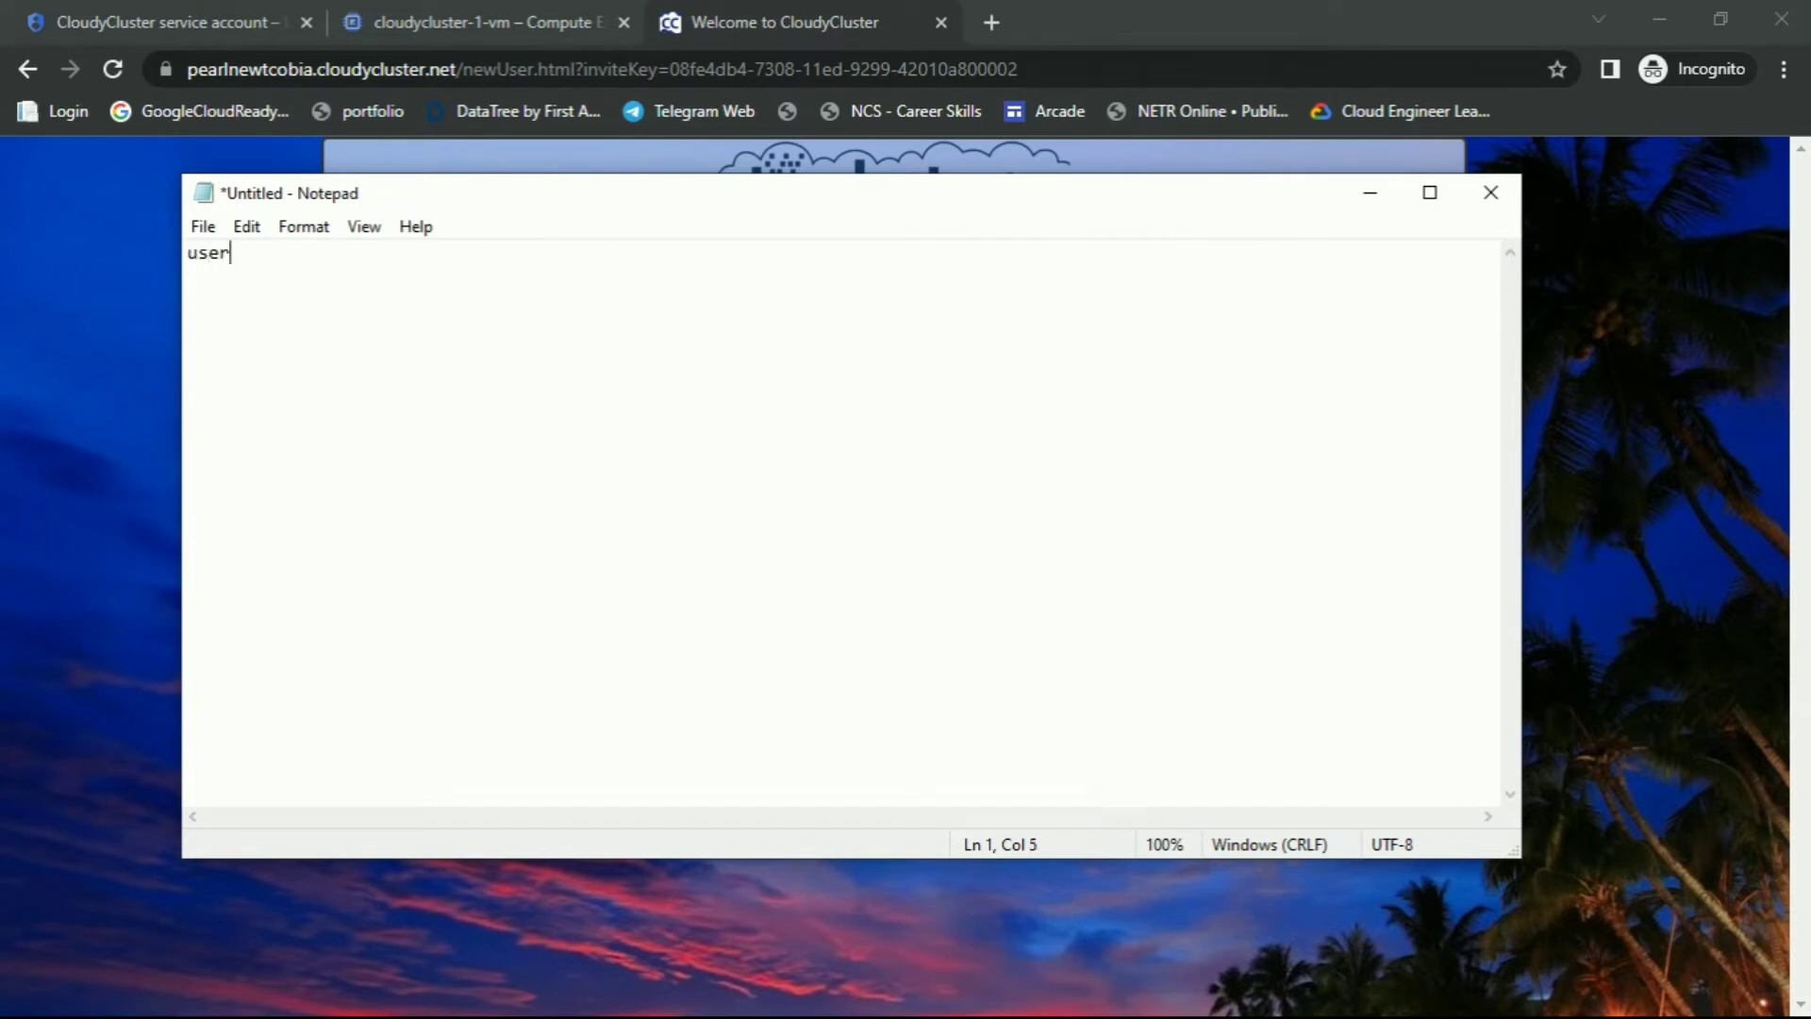
pyautogui.write('nm')
pyautogui.press('BackSpace')
pyautogui.write('ame :')
# Copy the username from the setup form into the note and add a password line
pyautogui.hotkey('alt', 'Tab')
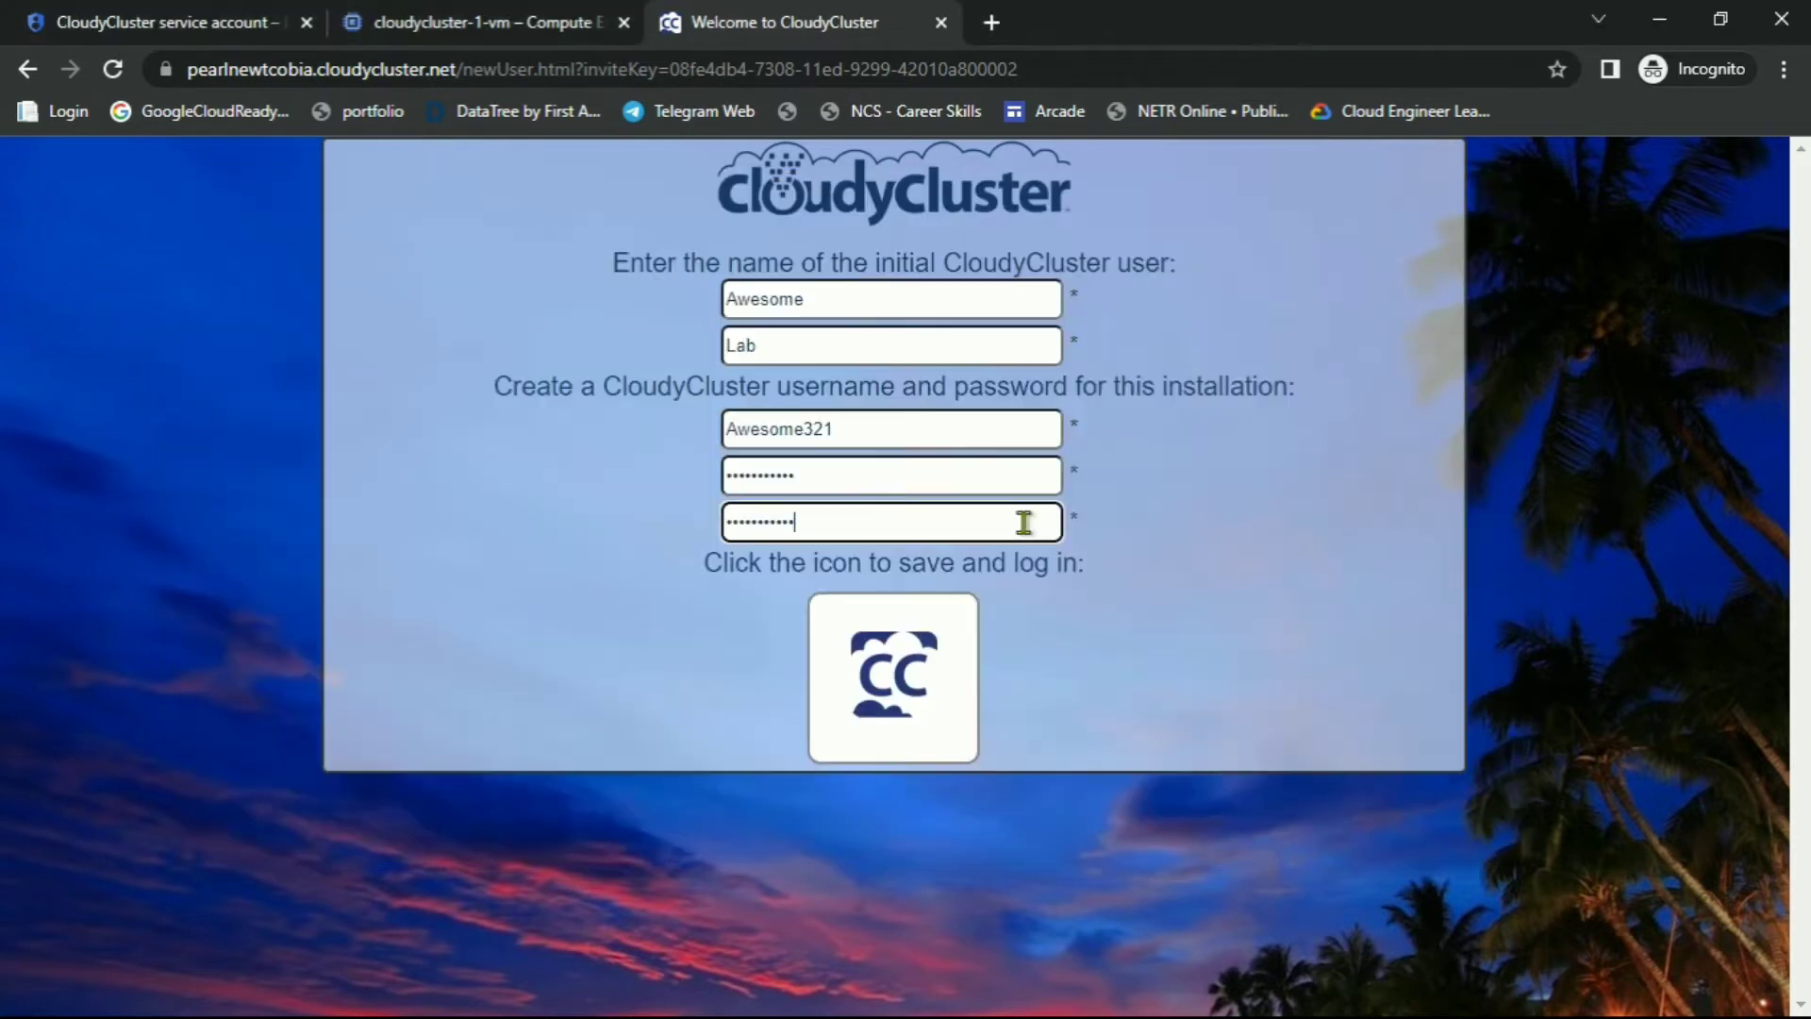
pyautogui.doubleClick(801, 422)
pyautogui.hotkey('ctrl', 'c')
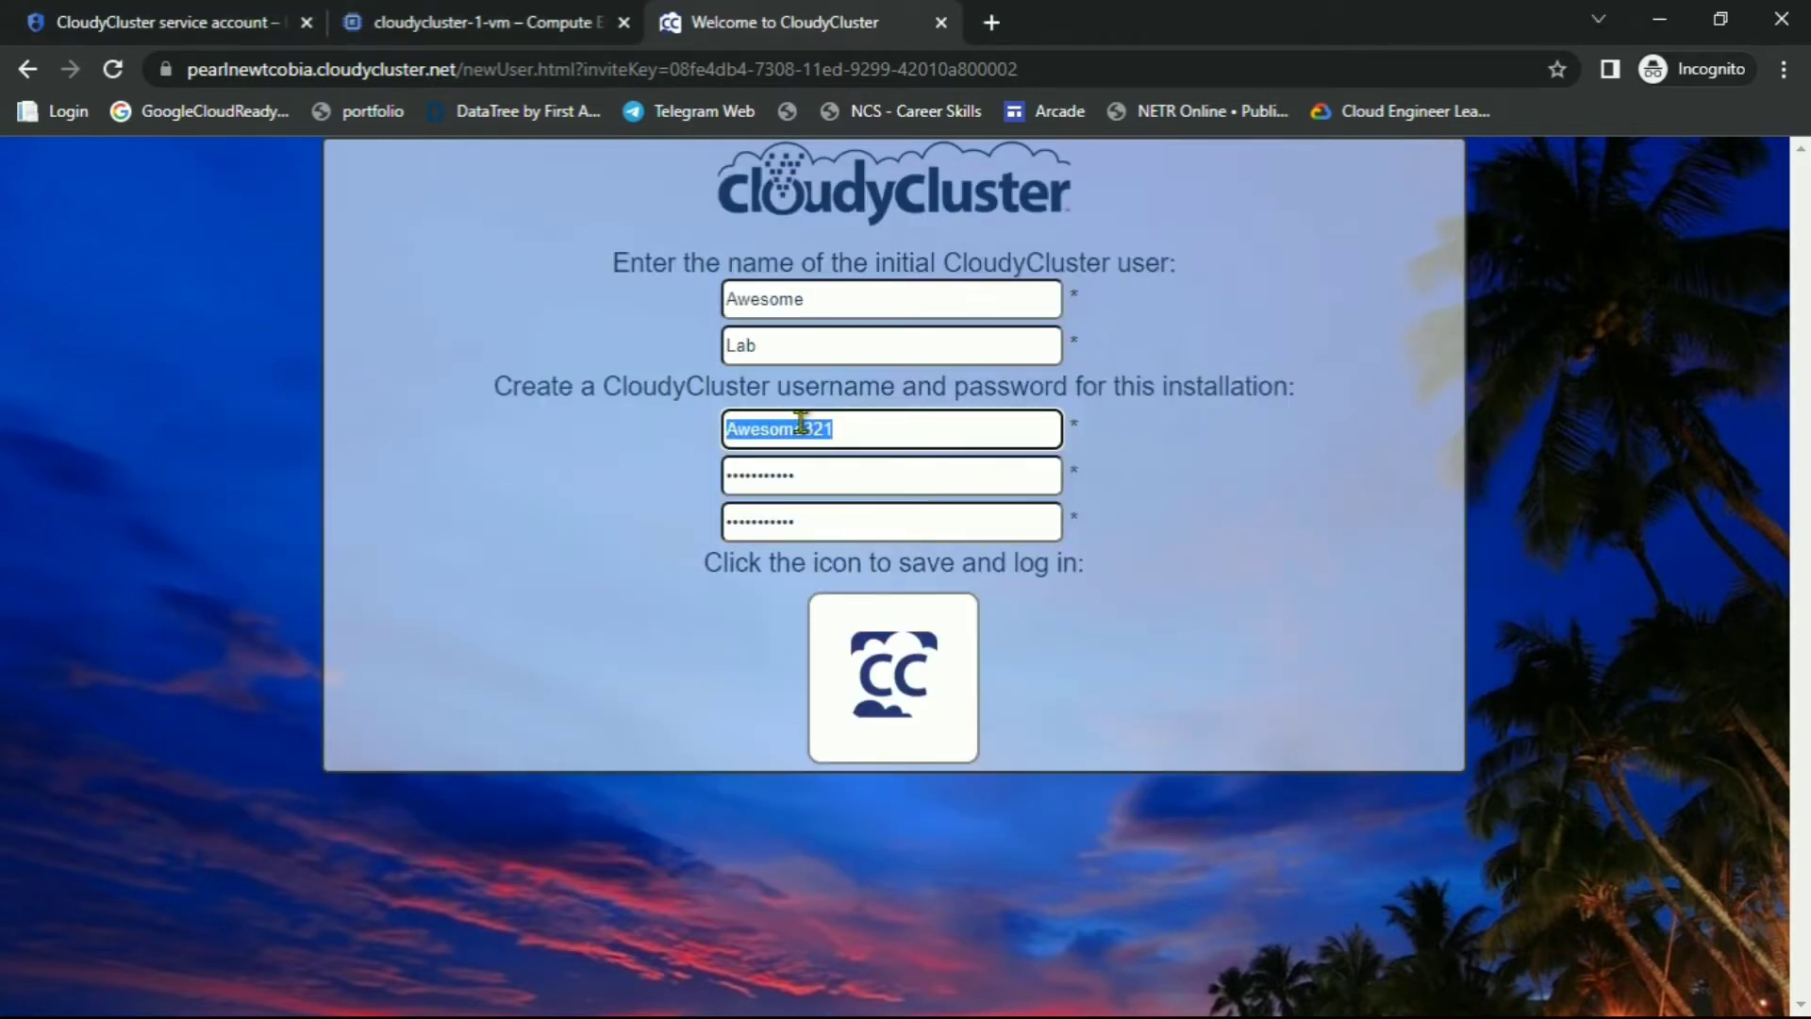
pyautogui.hotkey('alt', 'Tab')
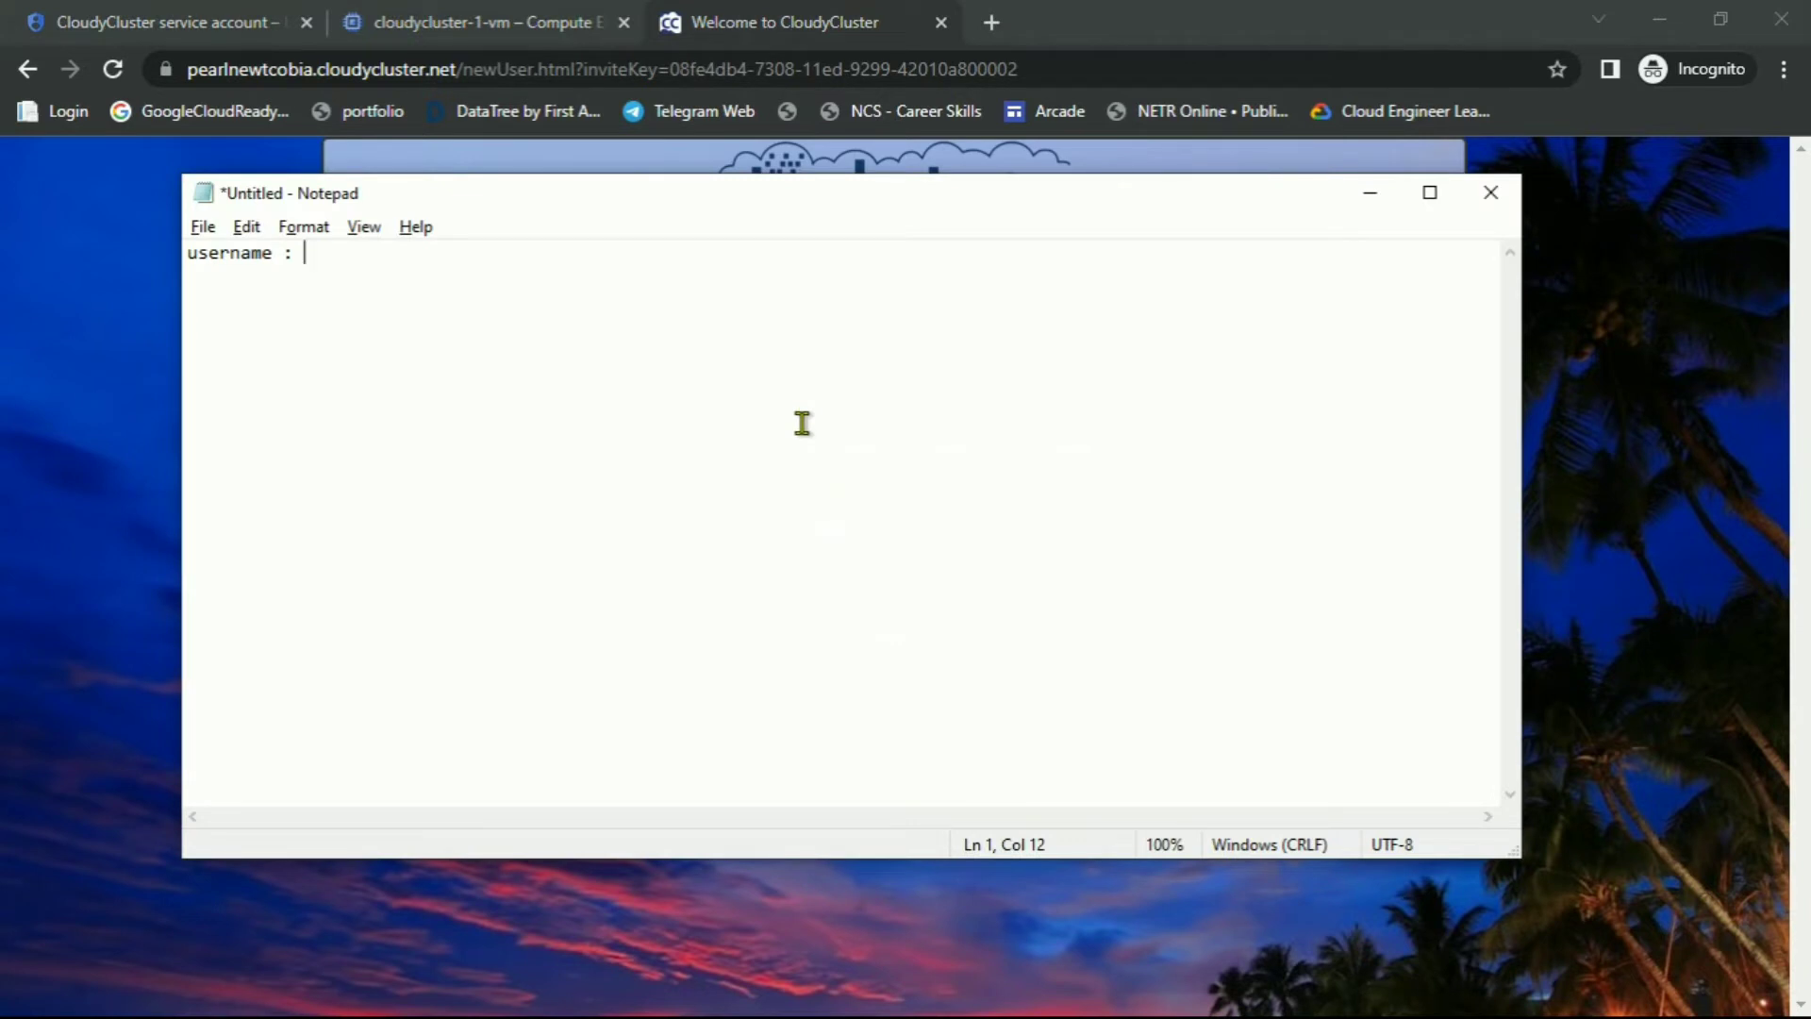
pyautogui.hotkey('ctrl', 'v')
pyautogui.press('Return')
pyautogui.write('passwo')
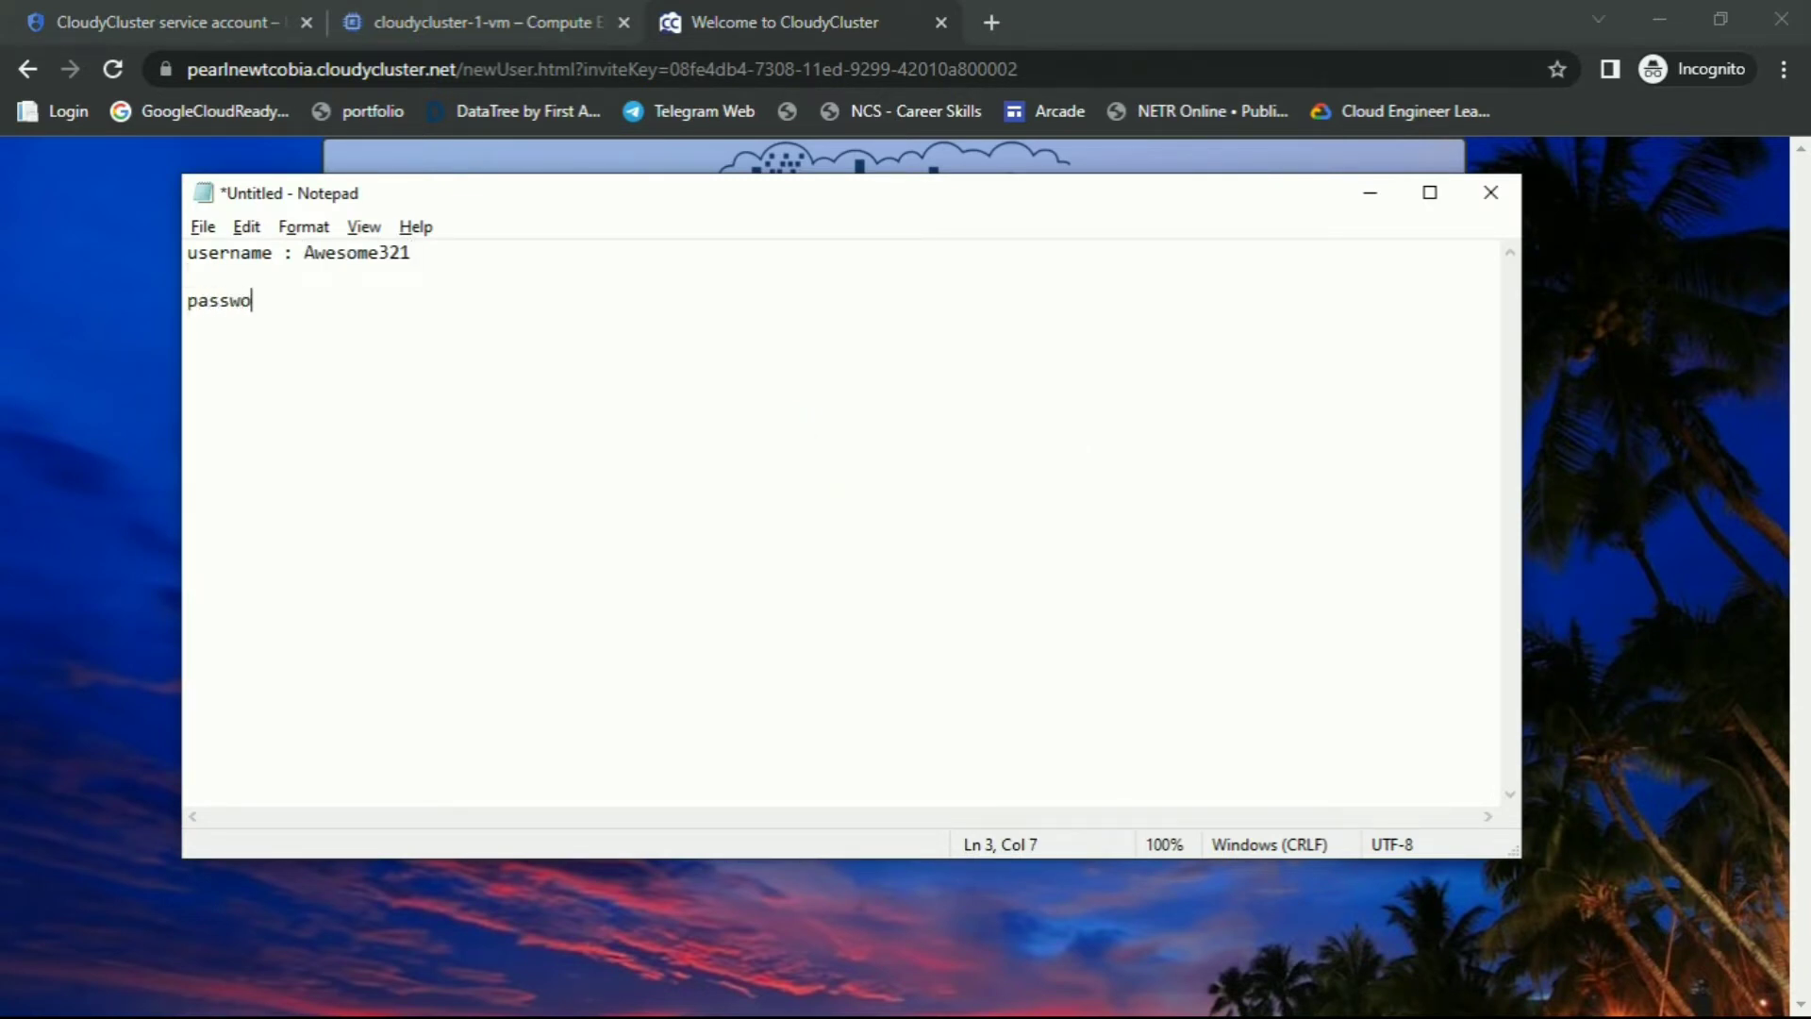
pyautogui.write('rd :')
pyautogui.hotkey('ctrl', 'v')
pyautogui.write('@')
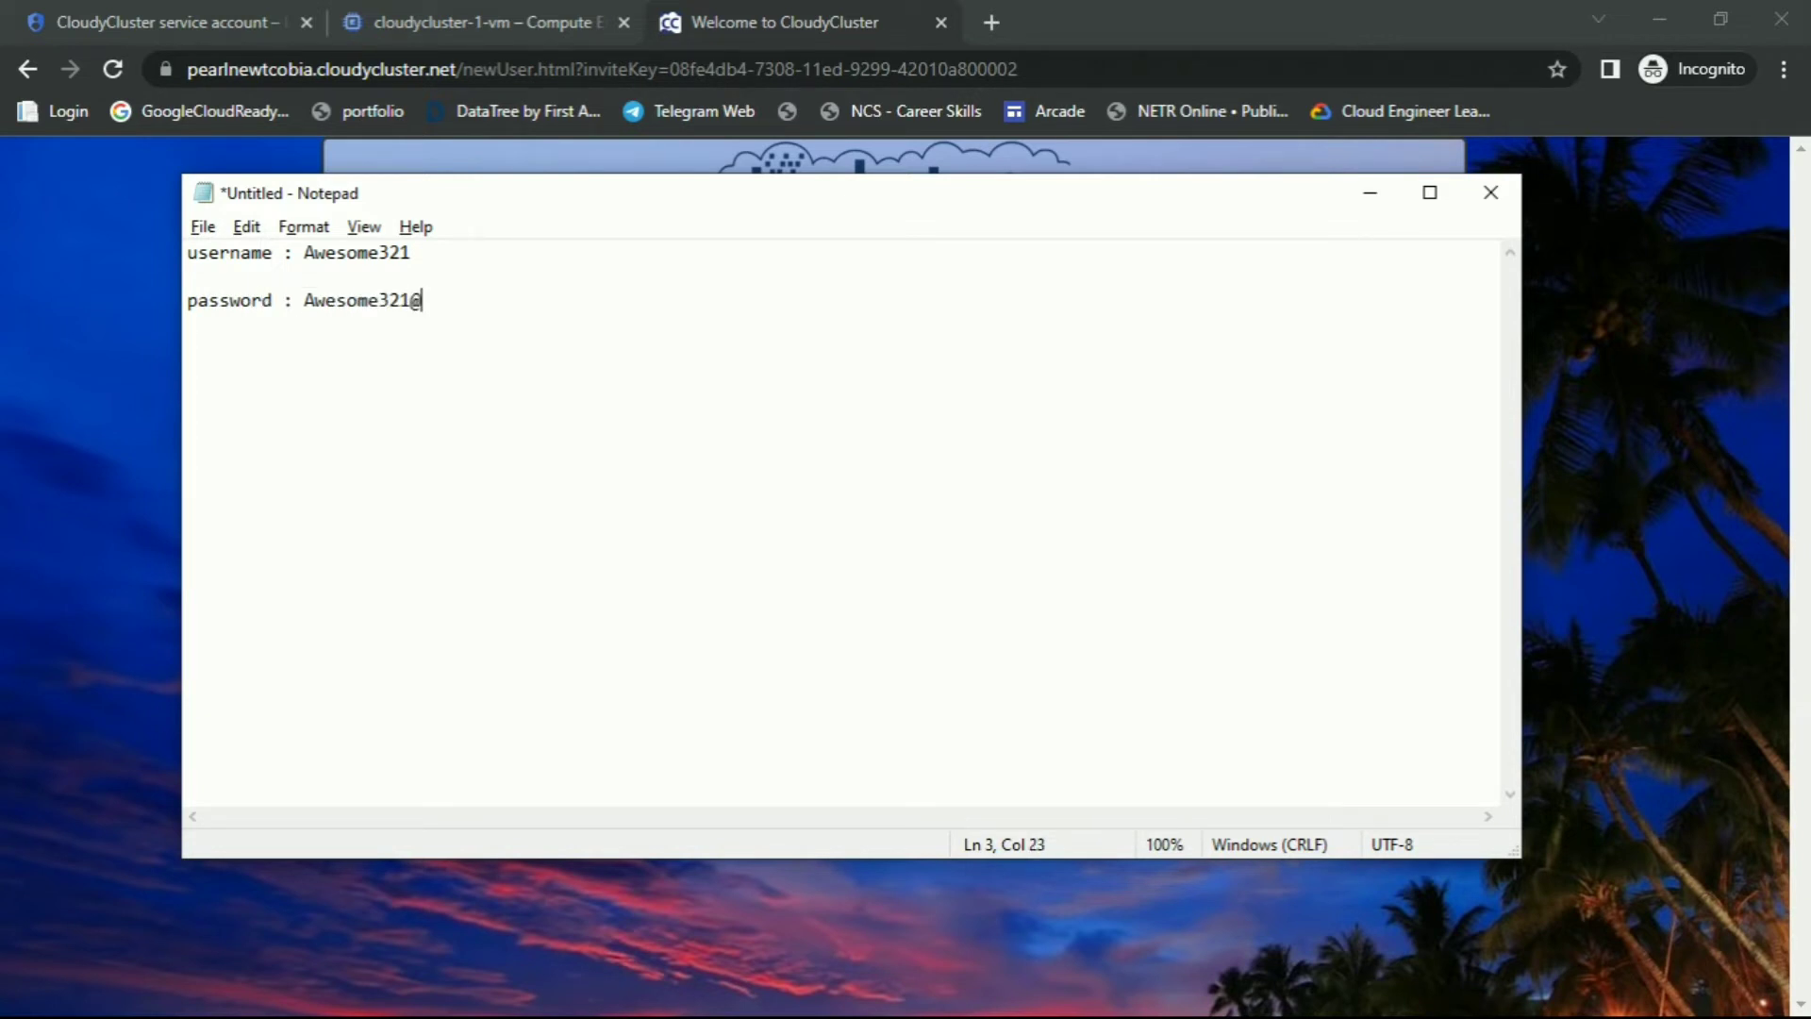
# Return to the setup form and save the new user
pyautogui.click(1370, 192)
pyautogui.doubleClick(804, 429)
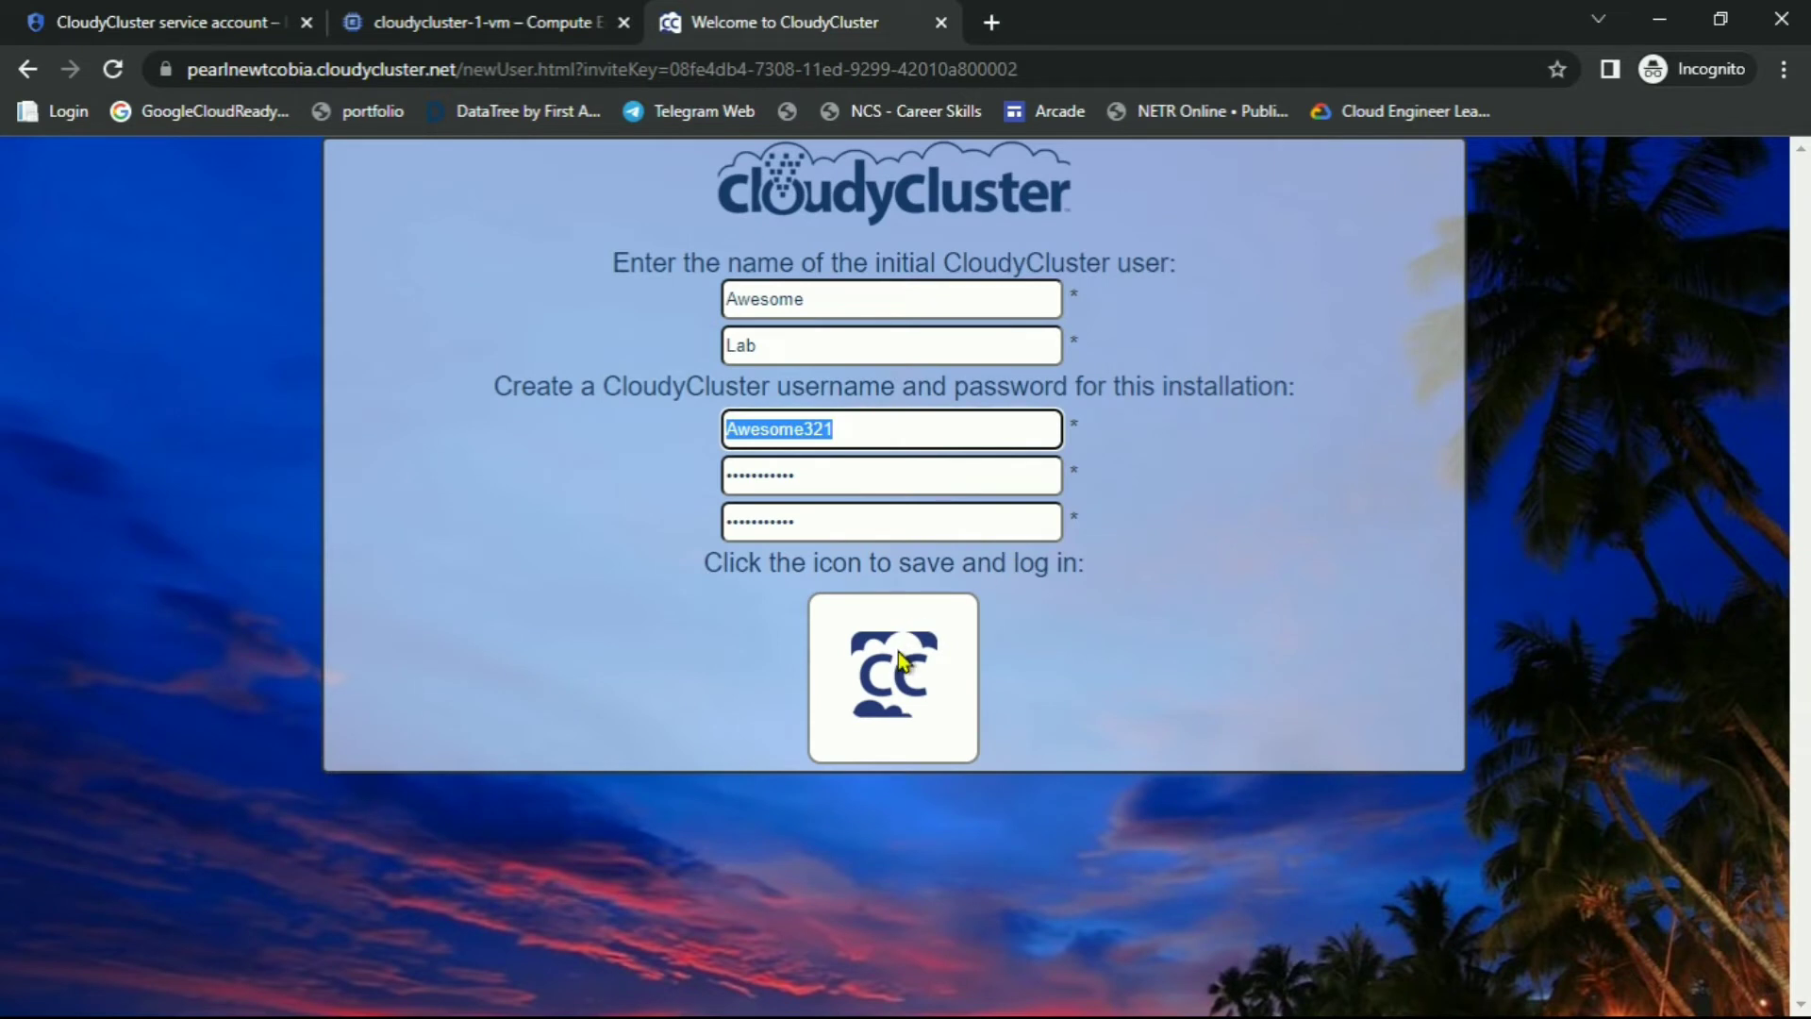
pyautogui.click(953, 653)
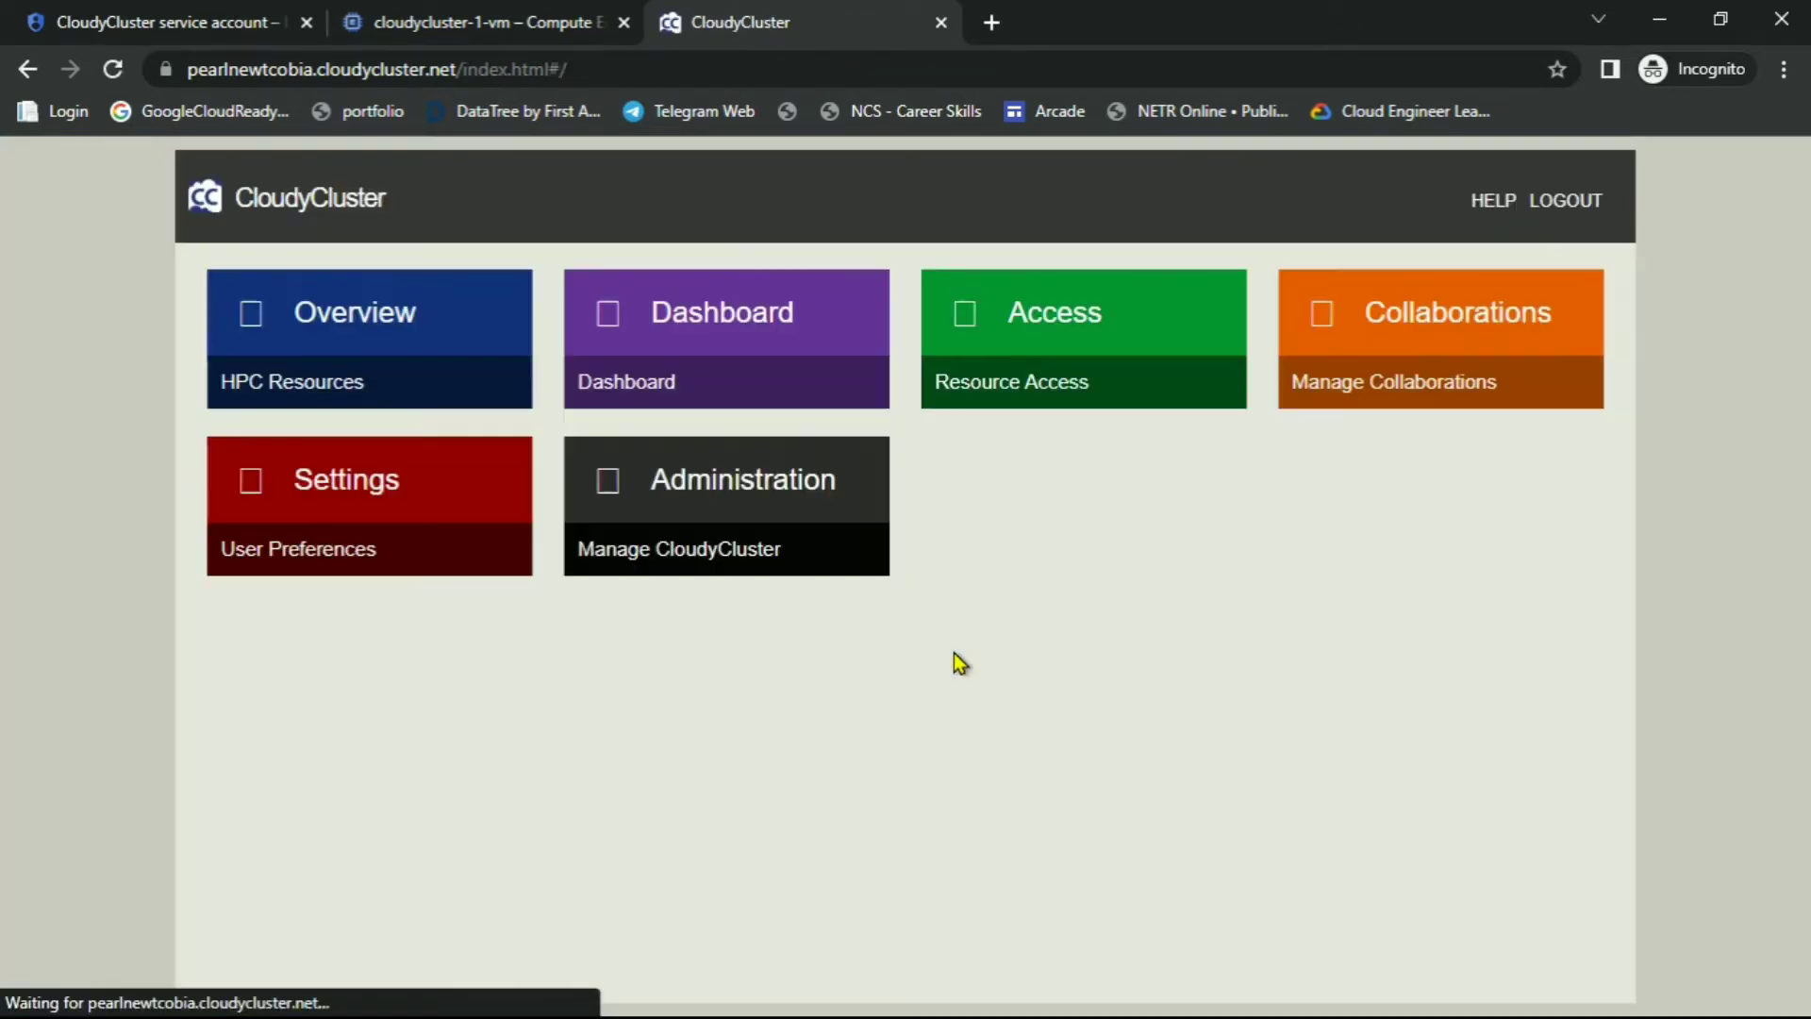
# Open the HPC resources overview and review the lab's environment-creation instructions
pyautogui.click(325, 333)
pyautogui.hotkey('alt', 'Tab')
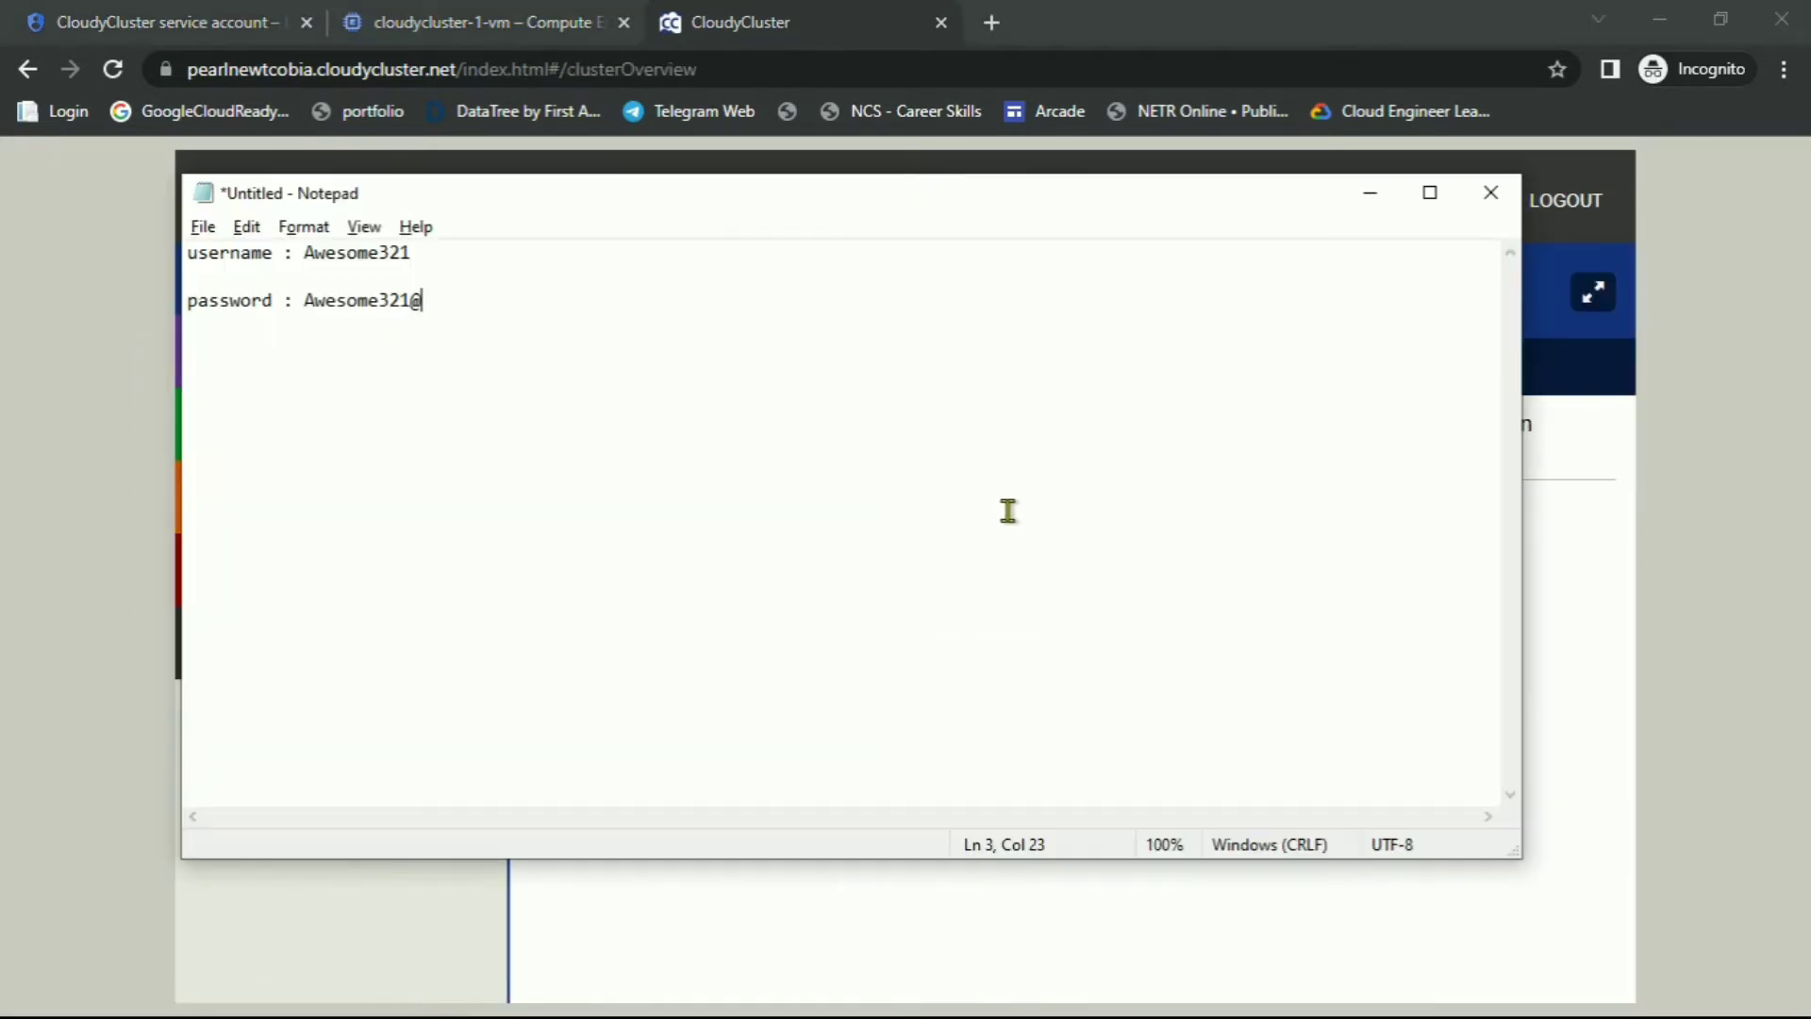
pyautogui.hotkey('alt', 'Tab')
pyautogui.hotkey('alt', 'Tab')
pyautogui.hotkey('alt', 'Tab')
pyautogui.scroll(-20, 876, 654)
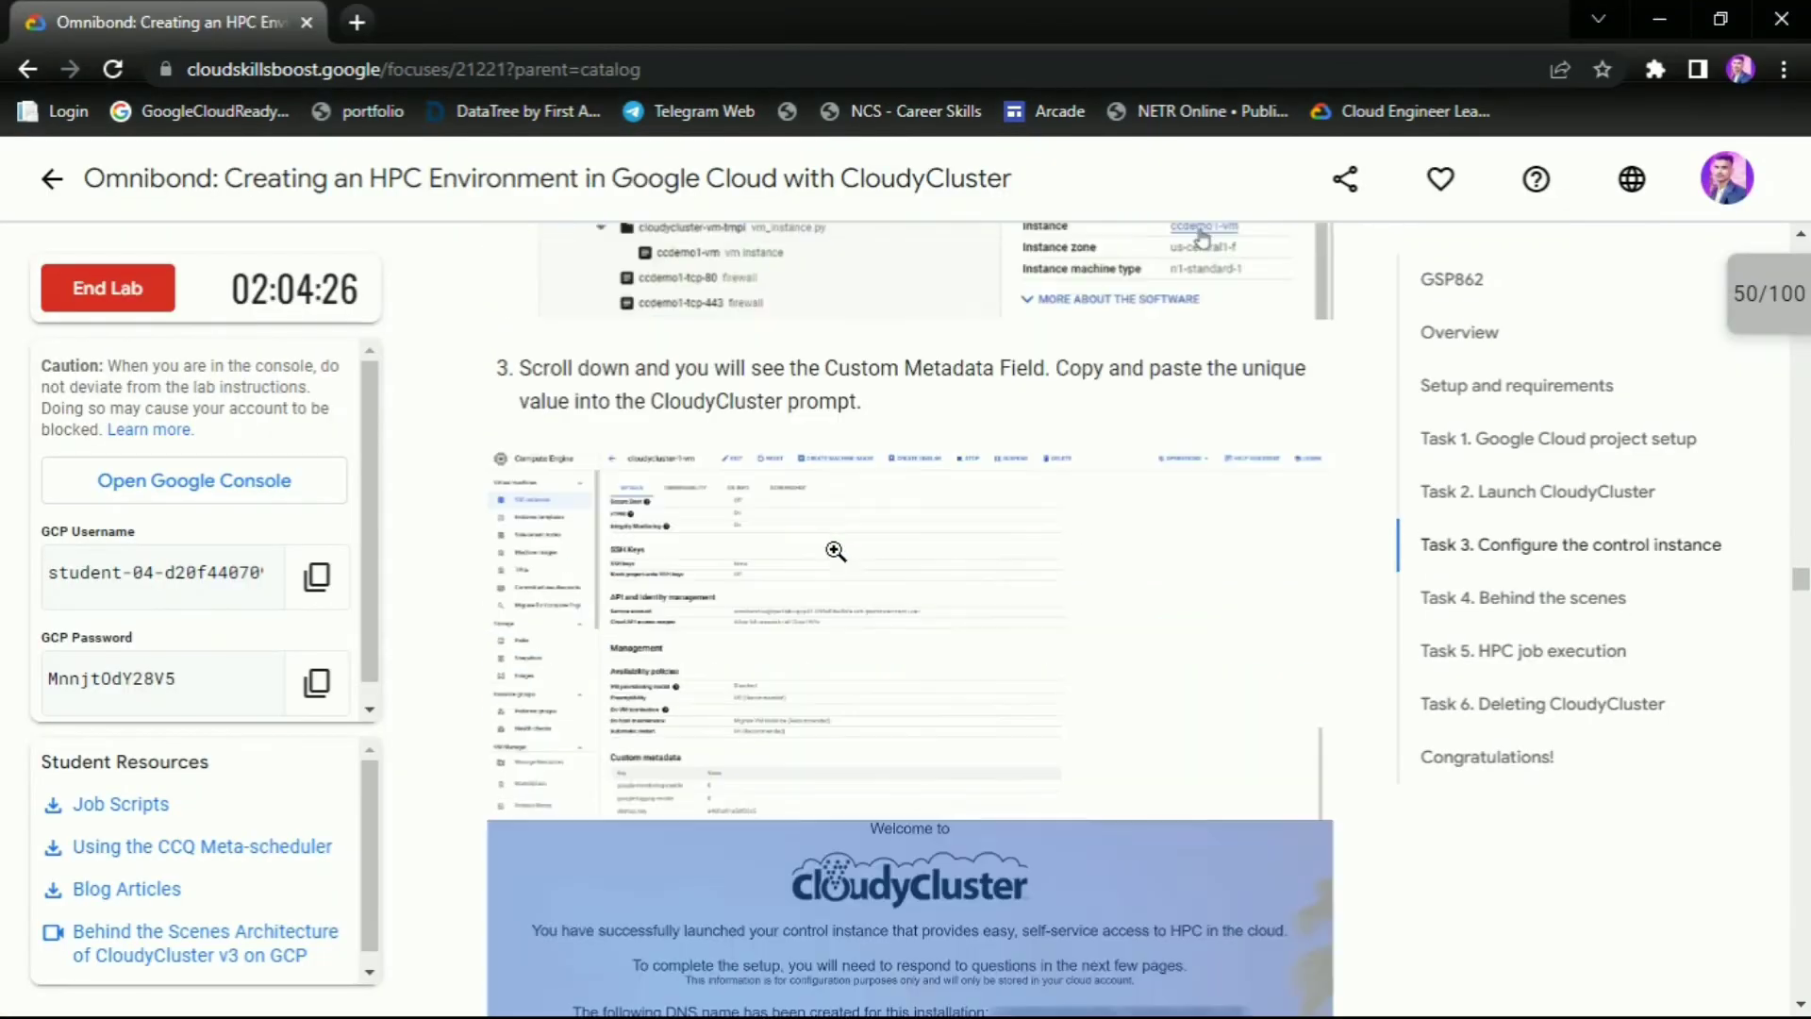
pyautogui.scroll(-8, 828, 494)
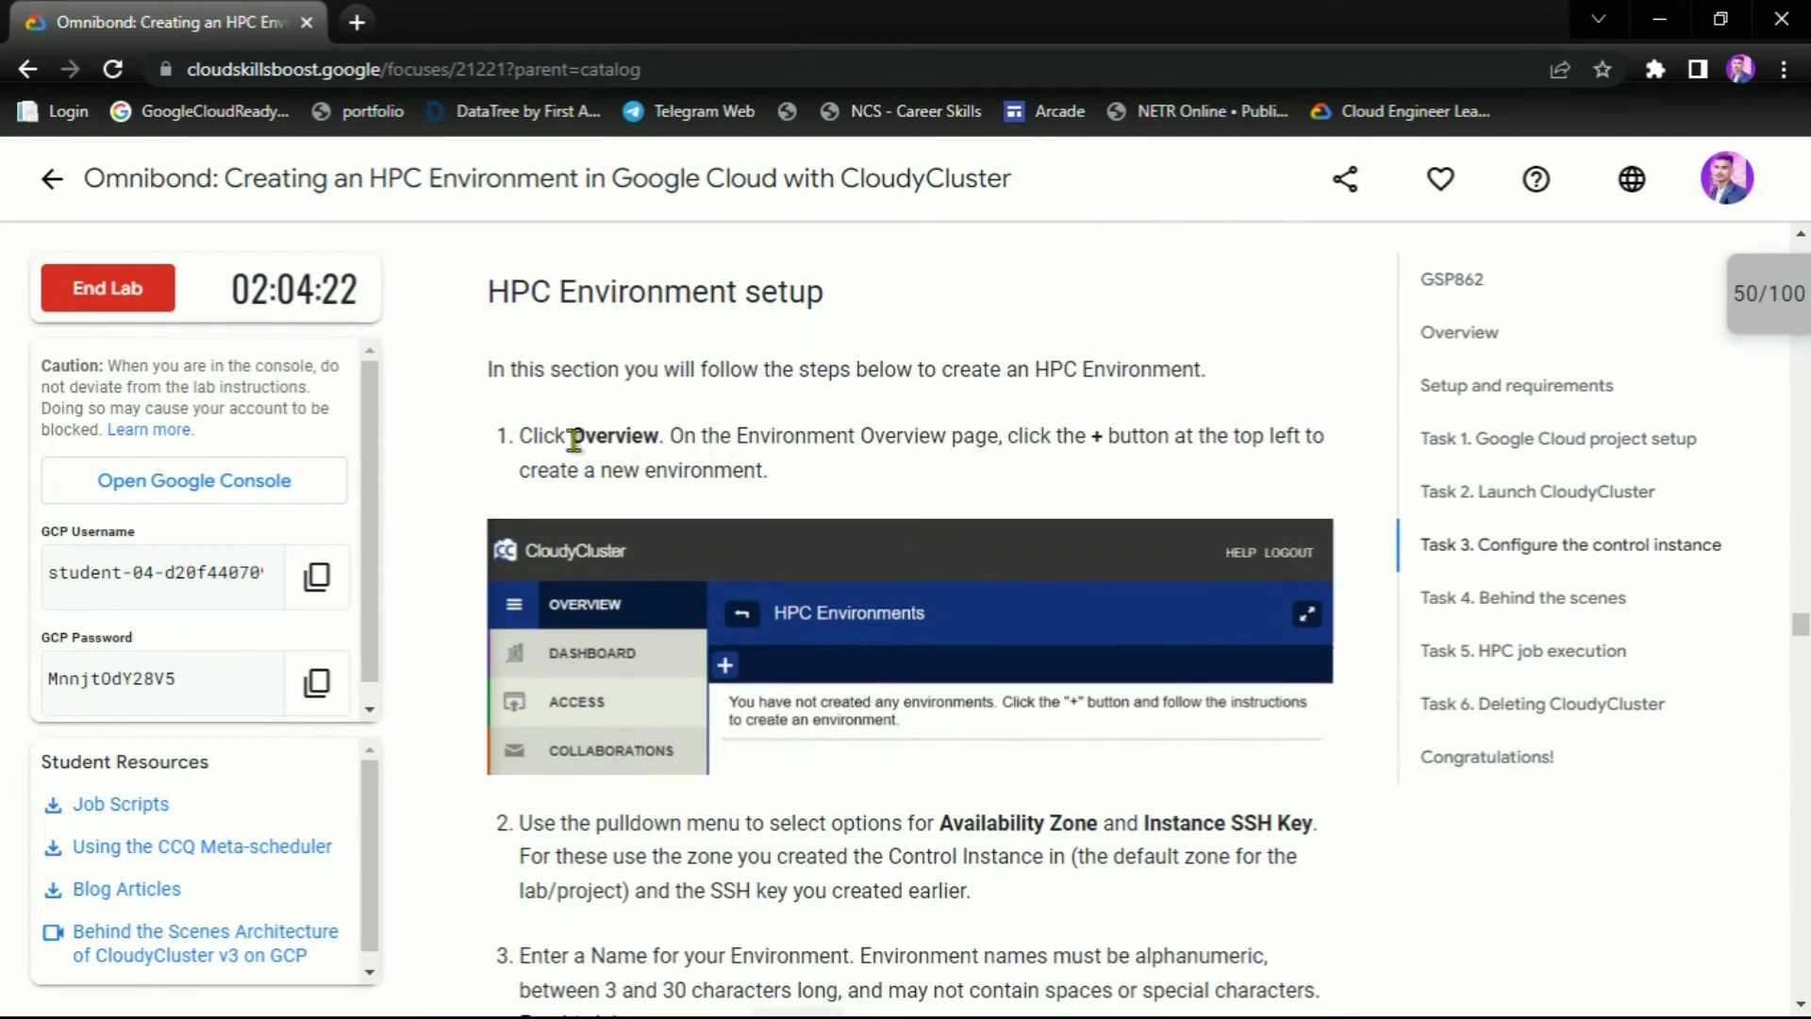
pyautogui.moveTo(564, 436); pyautogui.dragTo(740, 433)
pyautogui.moveTo(1052, 435); pyautogui.dragTo(1194, 432)
pyautogui.click(1231, 436)
pyautogui.hotkey('alt', 'Tab')
# Start a new HPC environment and name it envname, copied from the lab instructions
pyautogui.click(536, 374)
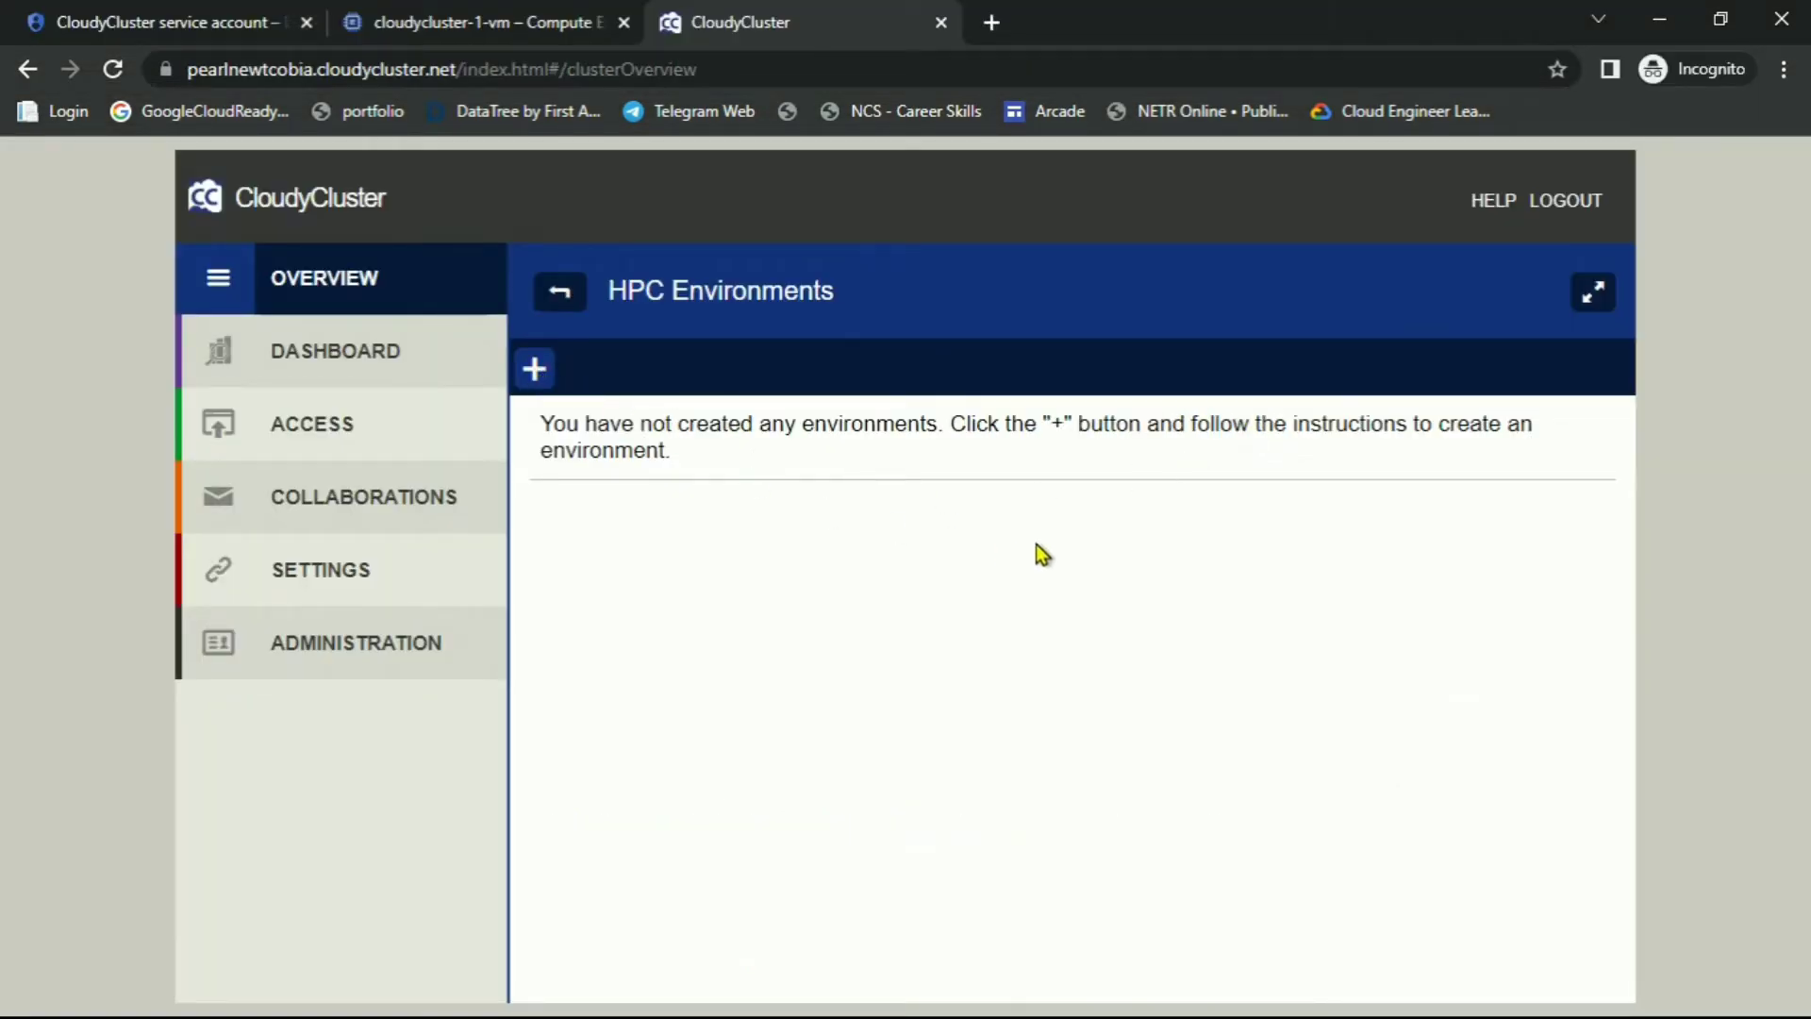
pyautogui.hotkey('alt', 'Tab')
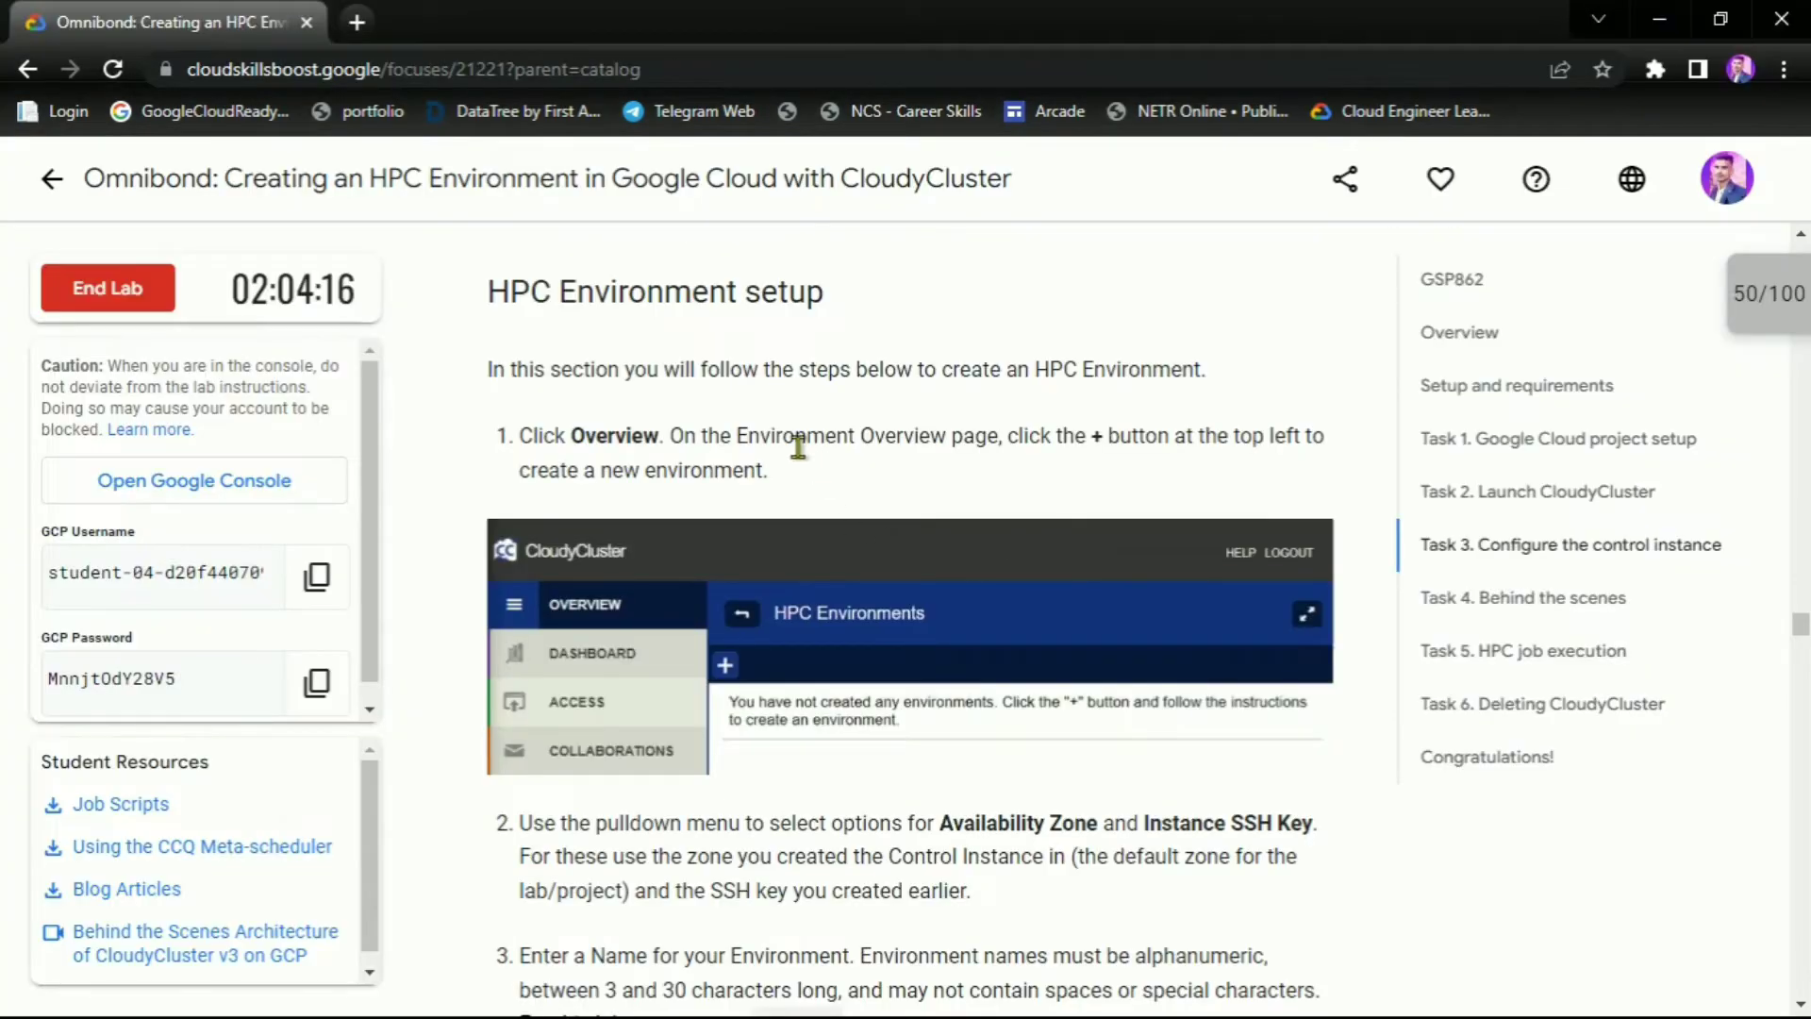
pyautogui.scroll(-5, 796, 444)
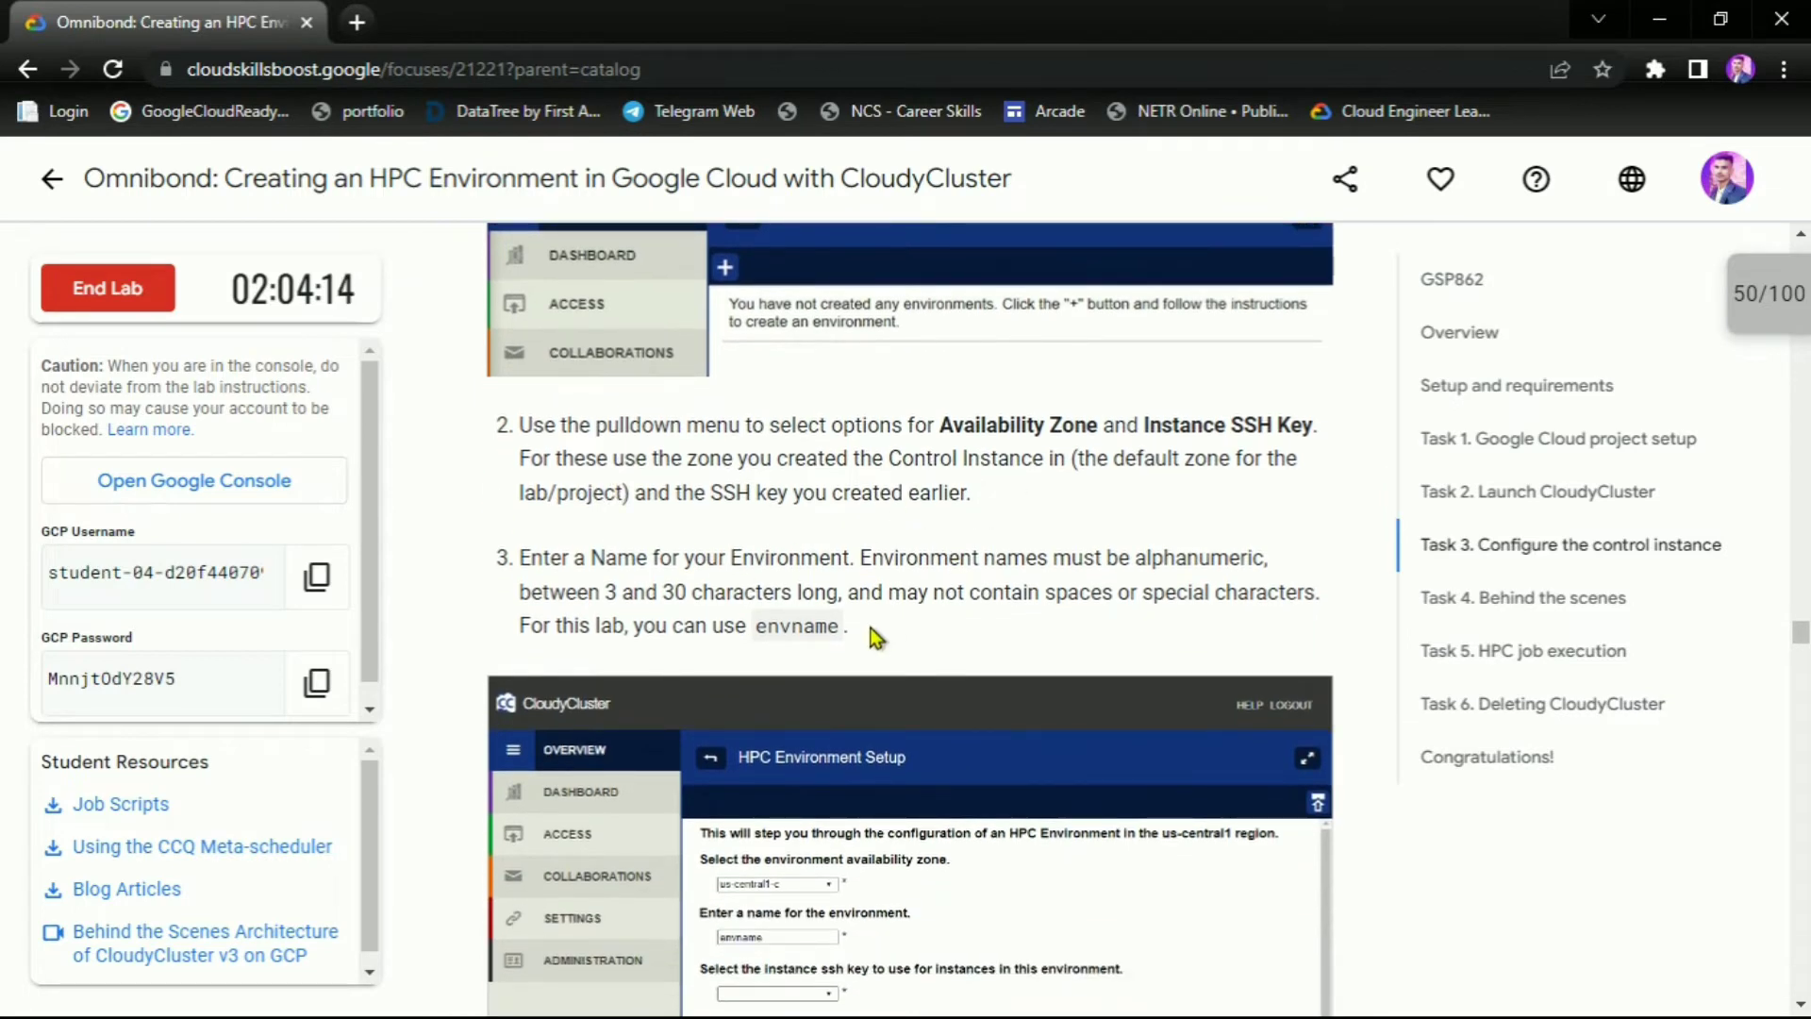
pyautogui.doubleClick(783, 626)
pyautogui.hotkey('ctrl', 'c')
pyautogui.hotkey('alt', 'Tab')
pyautogui.click(775, 605)
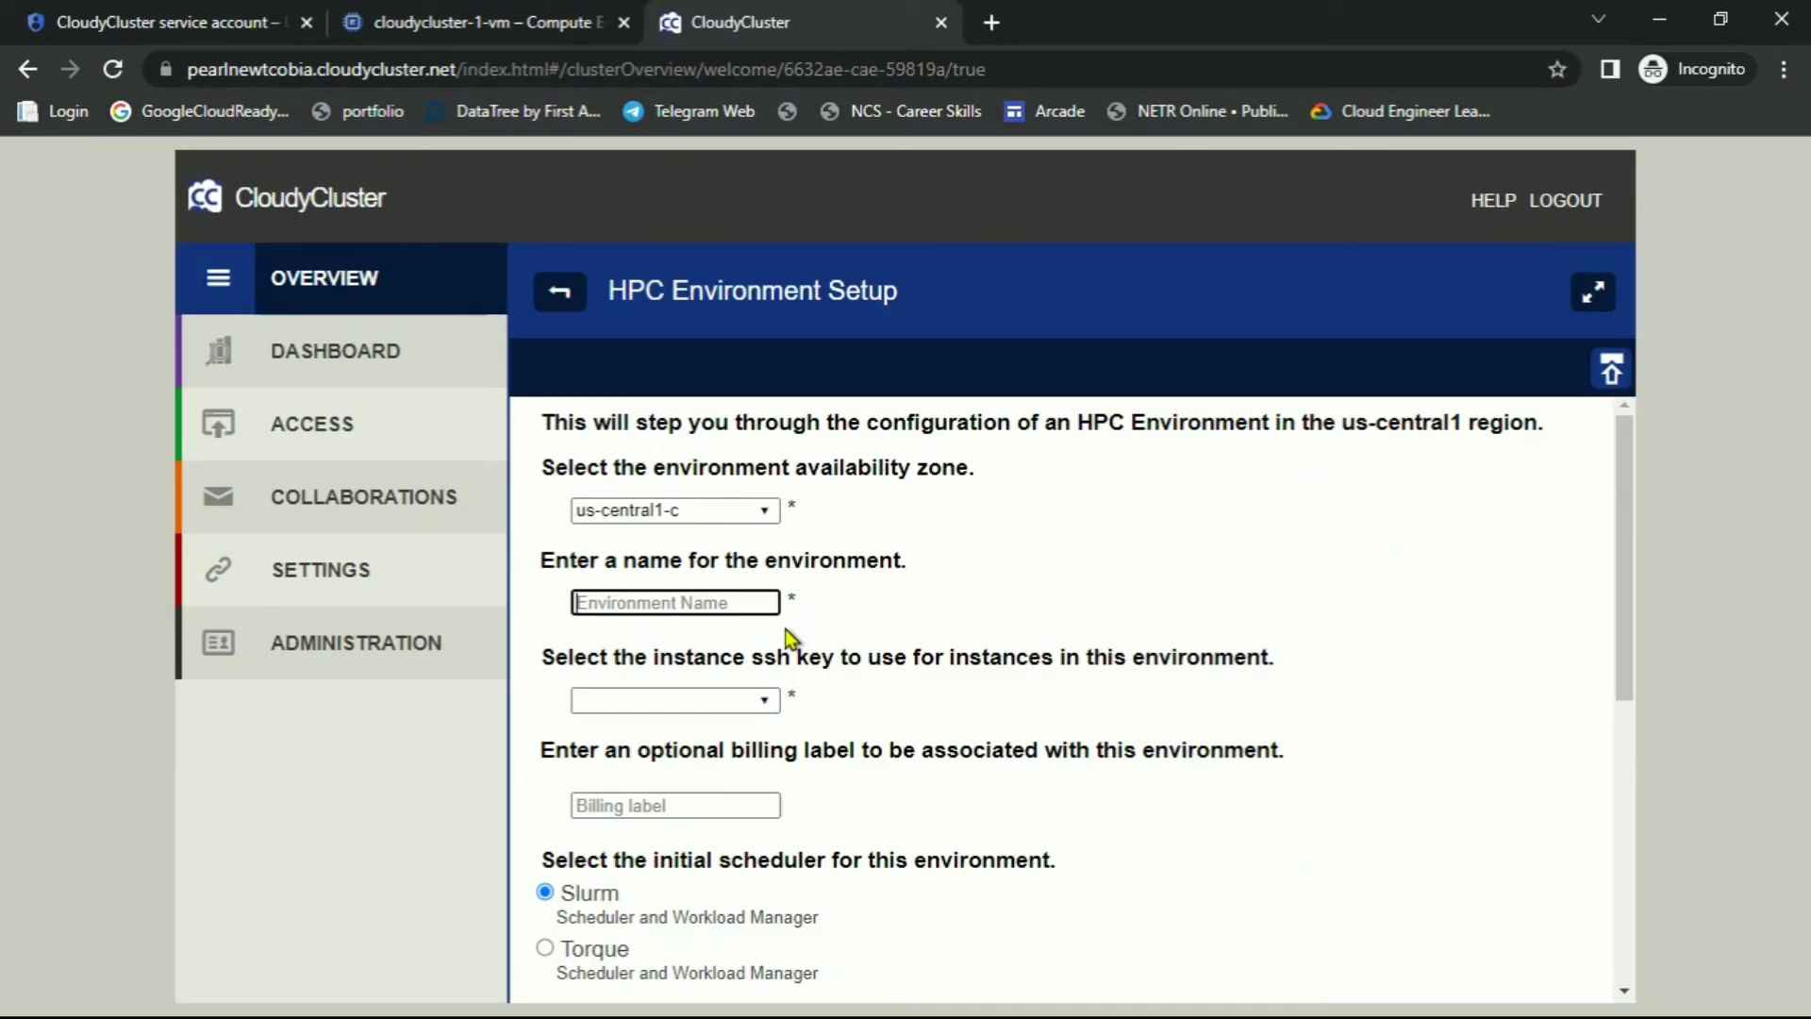
pyautogui.hotkey('ctrl', 'v')
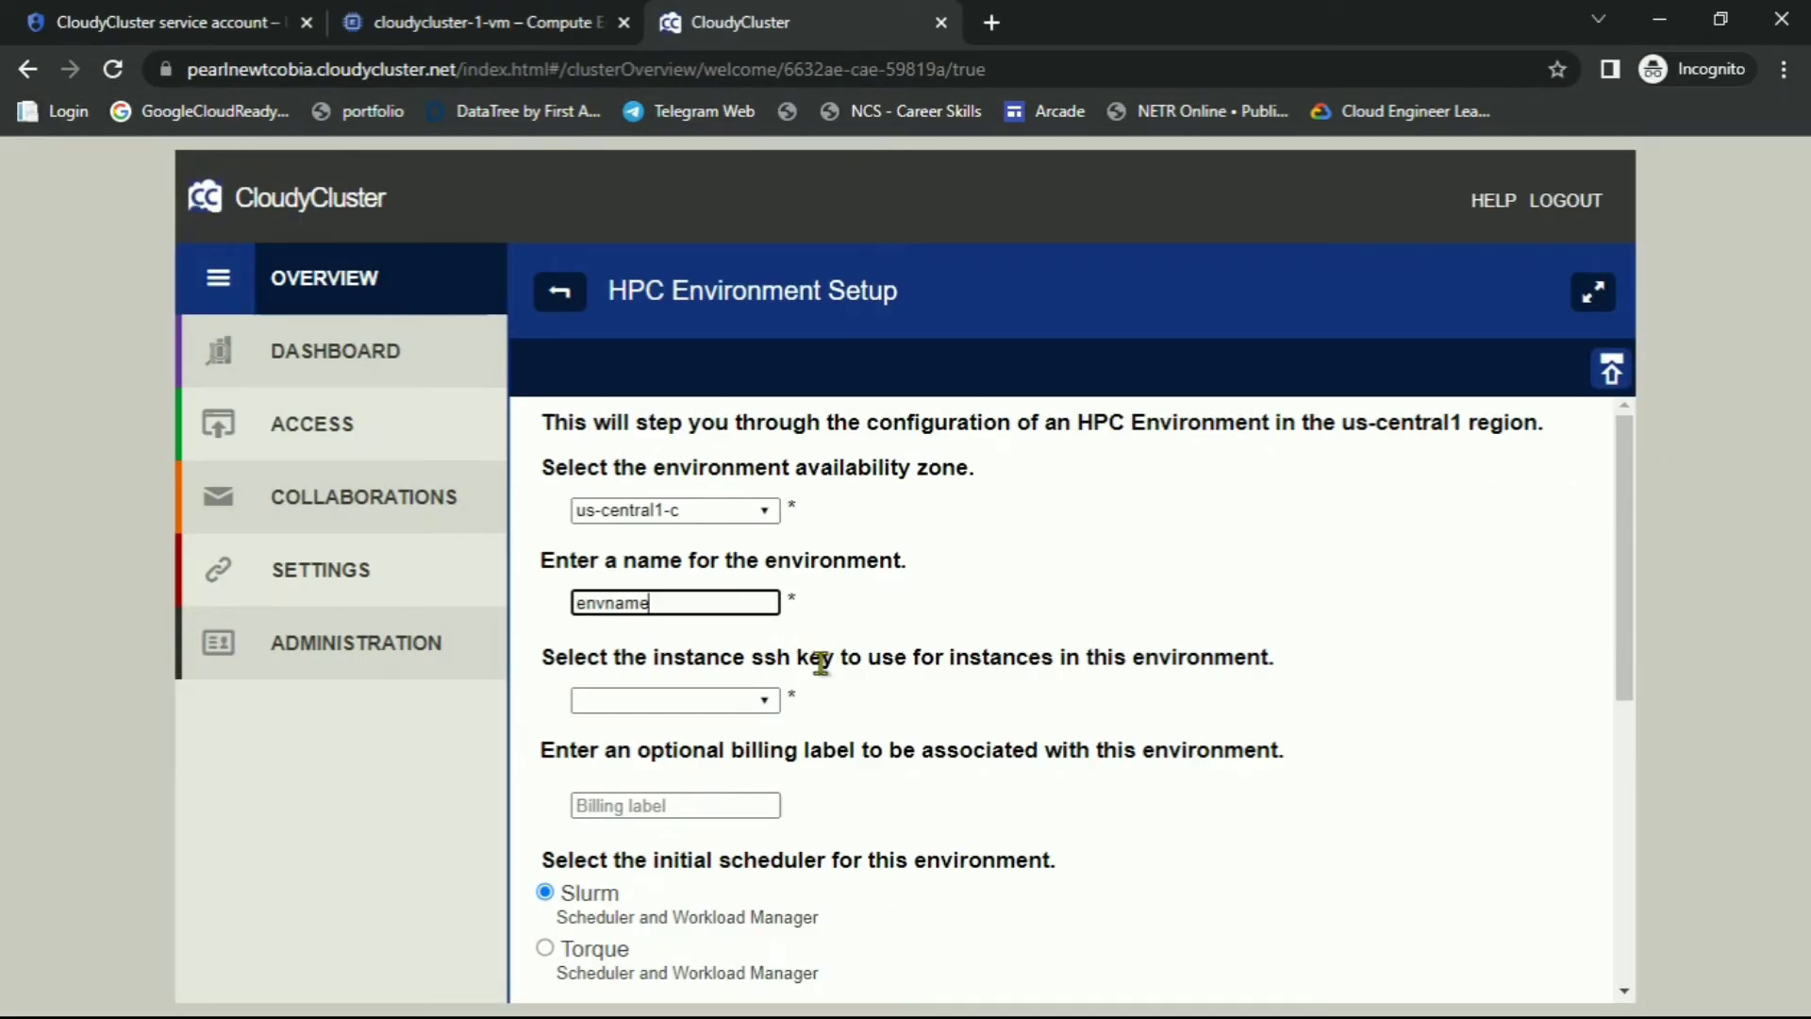
# Check the lab's scheduler and size guidance and scroll the setup form to Creation Method
pyautogui.hotkey('alt', 'Tab')
pyautogui.scroll(-8, 986, 619)
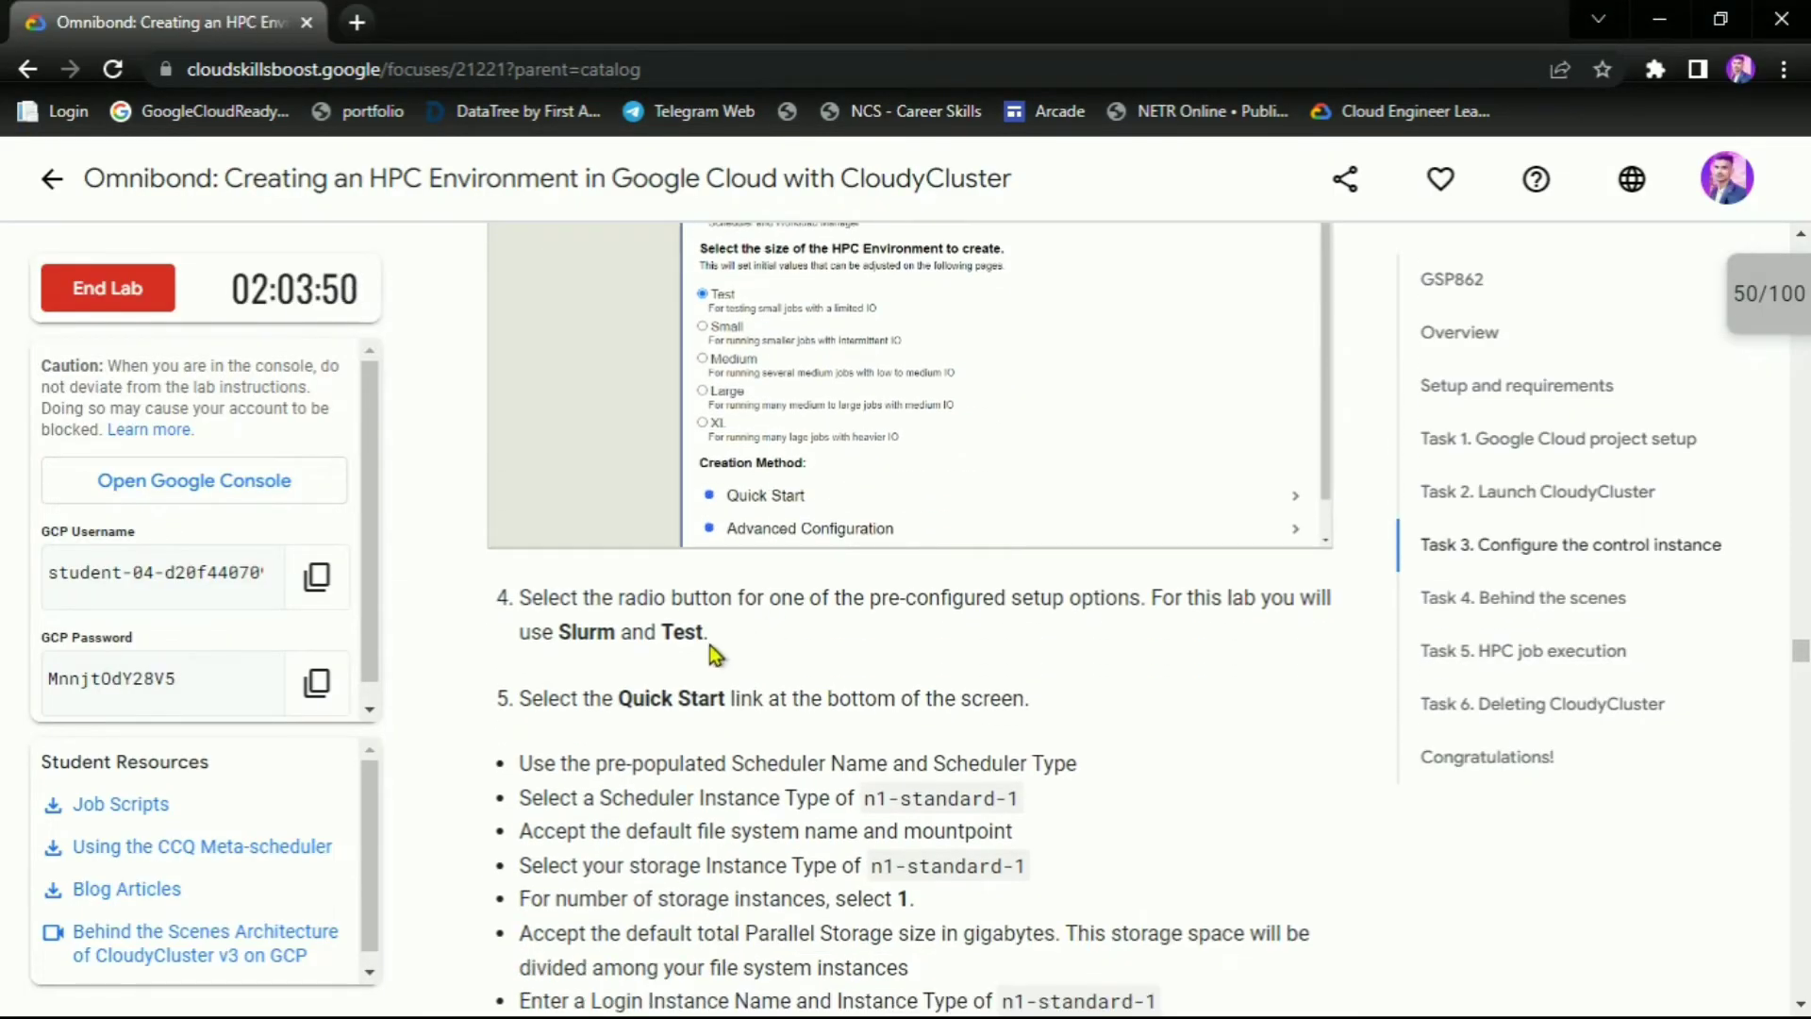
pyautogui.hotkey('alt', 'Tab')
pyautogui.scroll(-4, 732, 687)
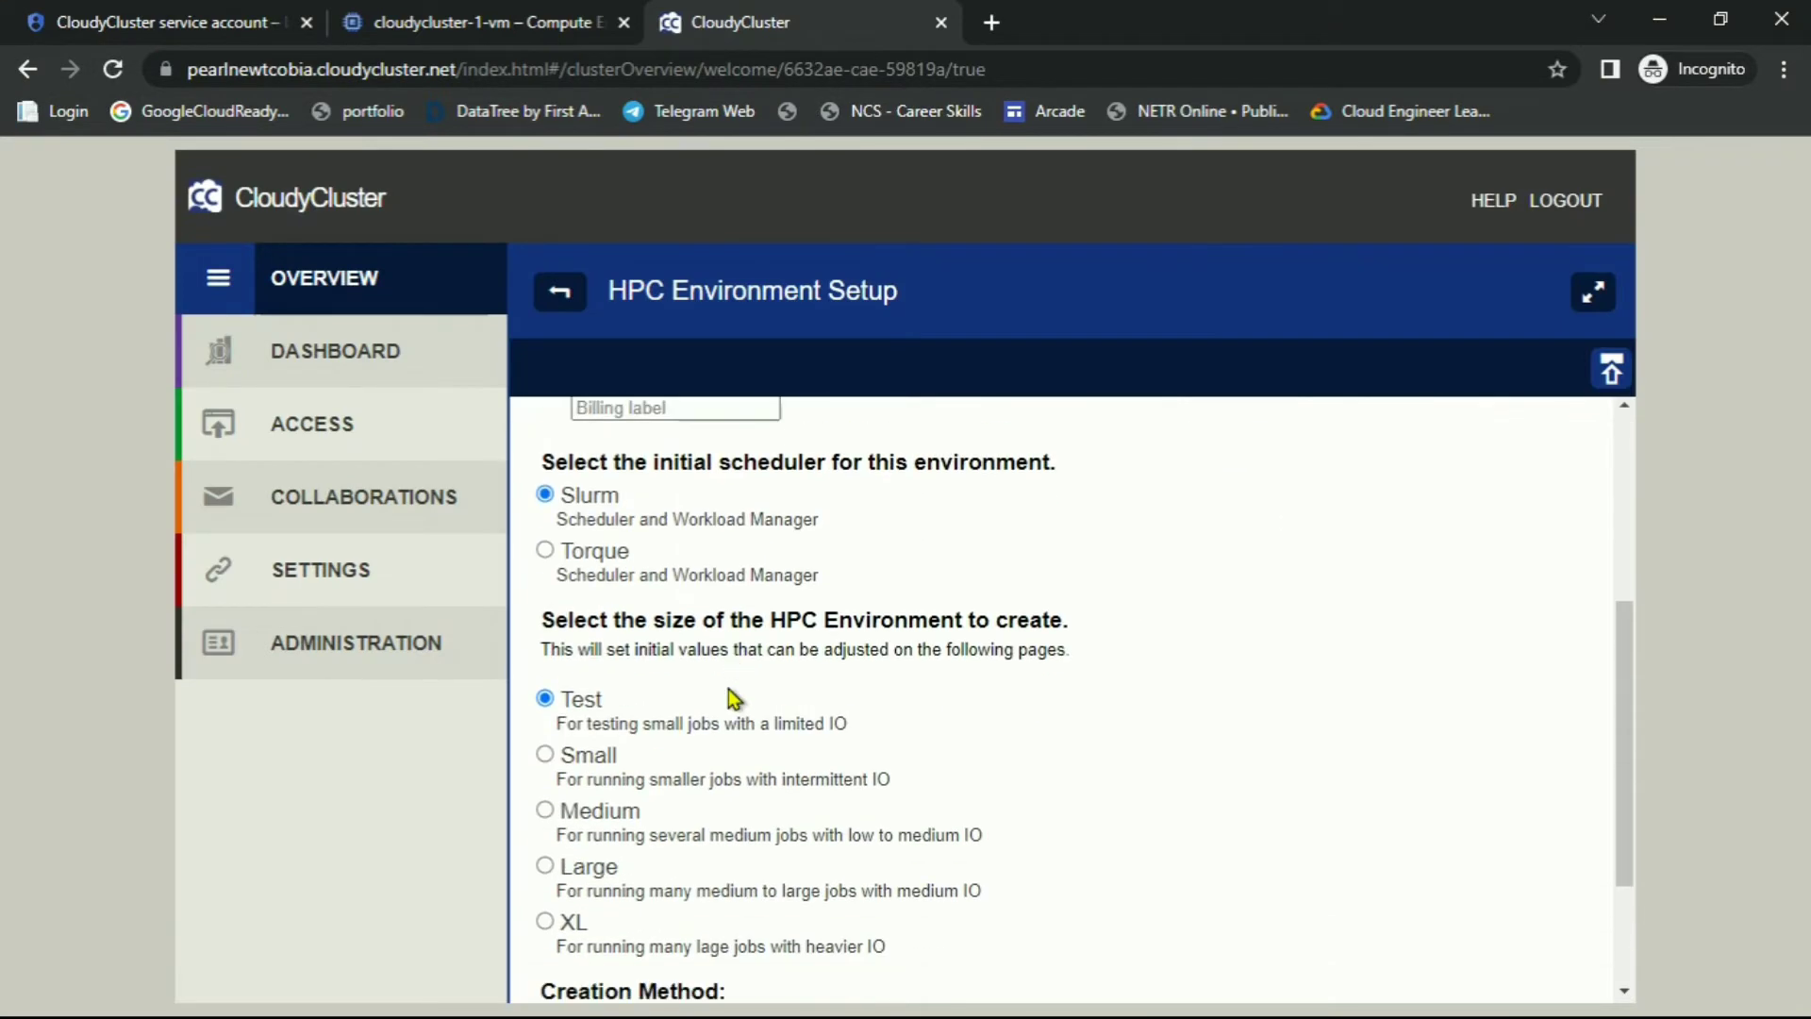
pyautogui.hotkey('alt', 'Tab')
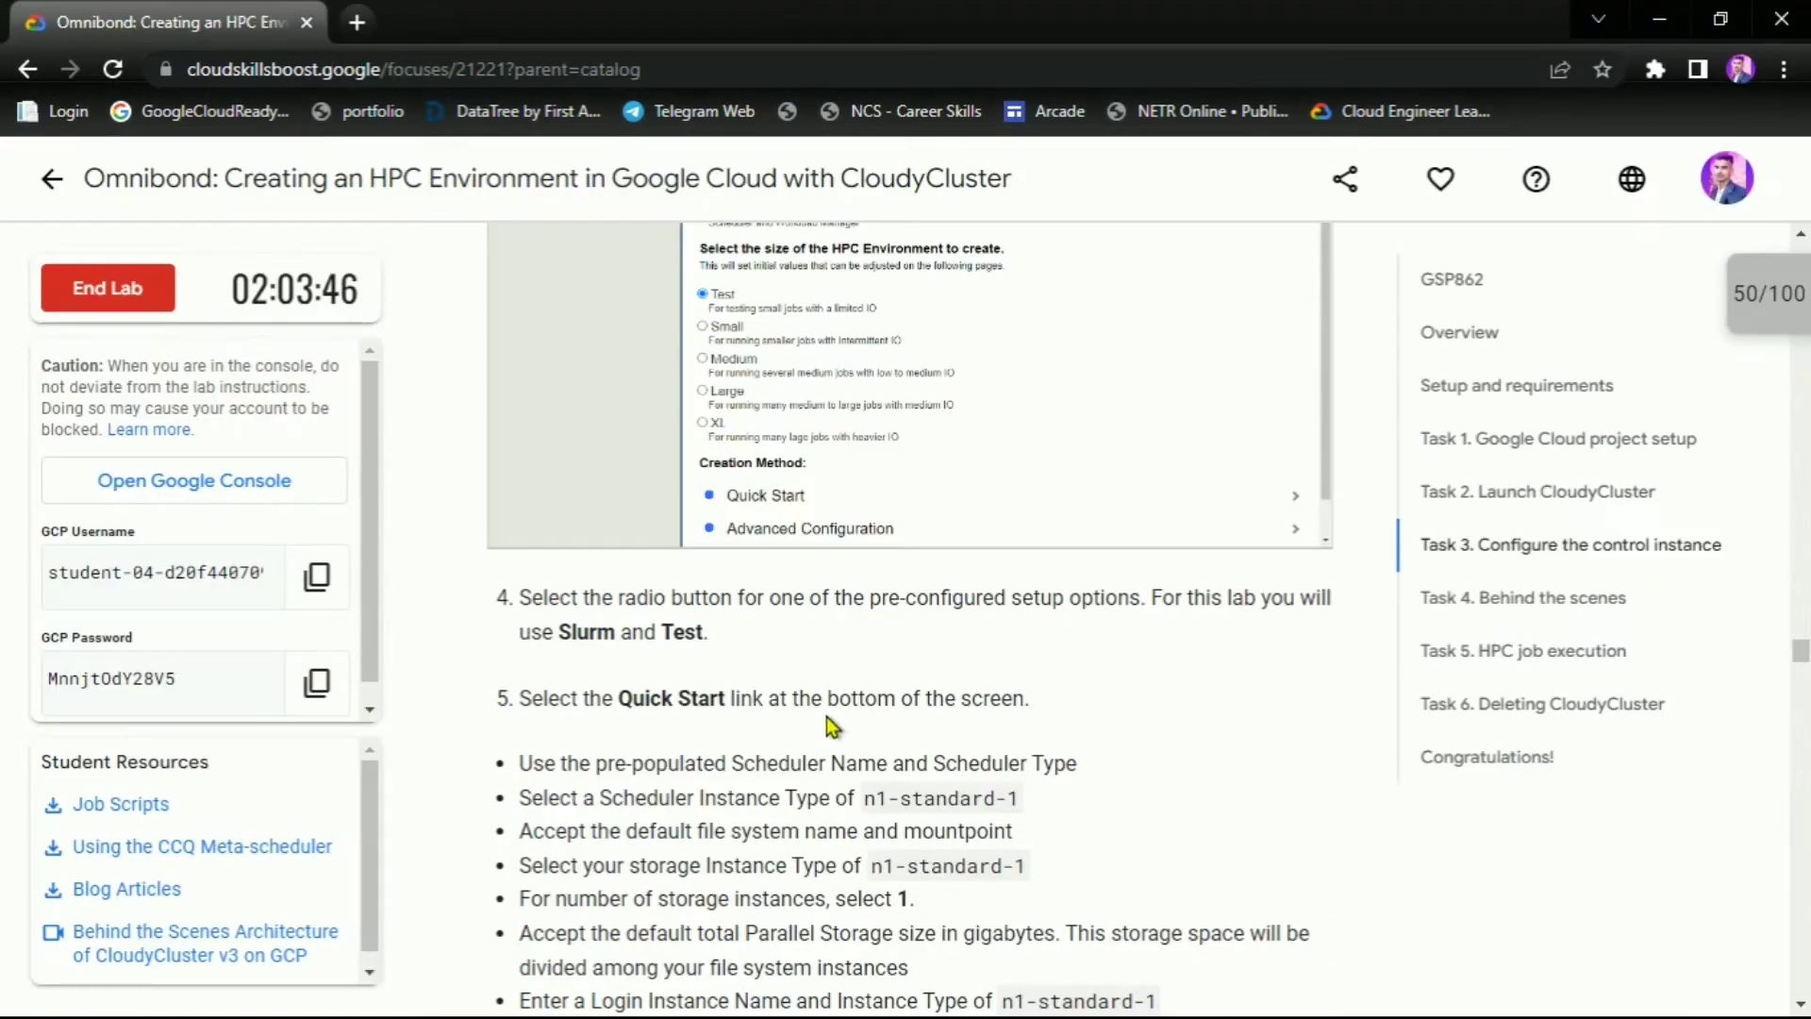
pyautogui.scroll(-3, 826, 716)
pyautogui.moveTo(614, 442); pyautogui.dragTo(725, 440)
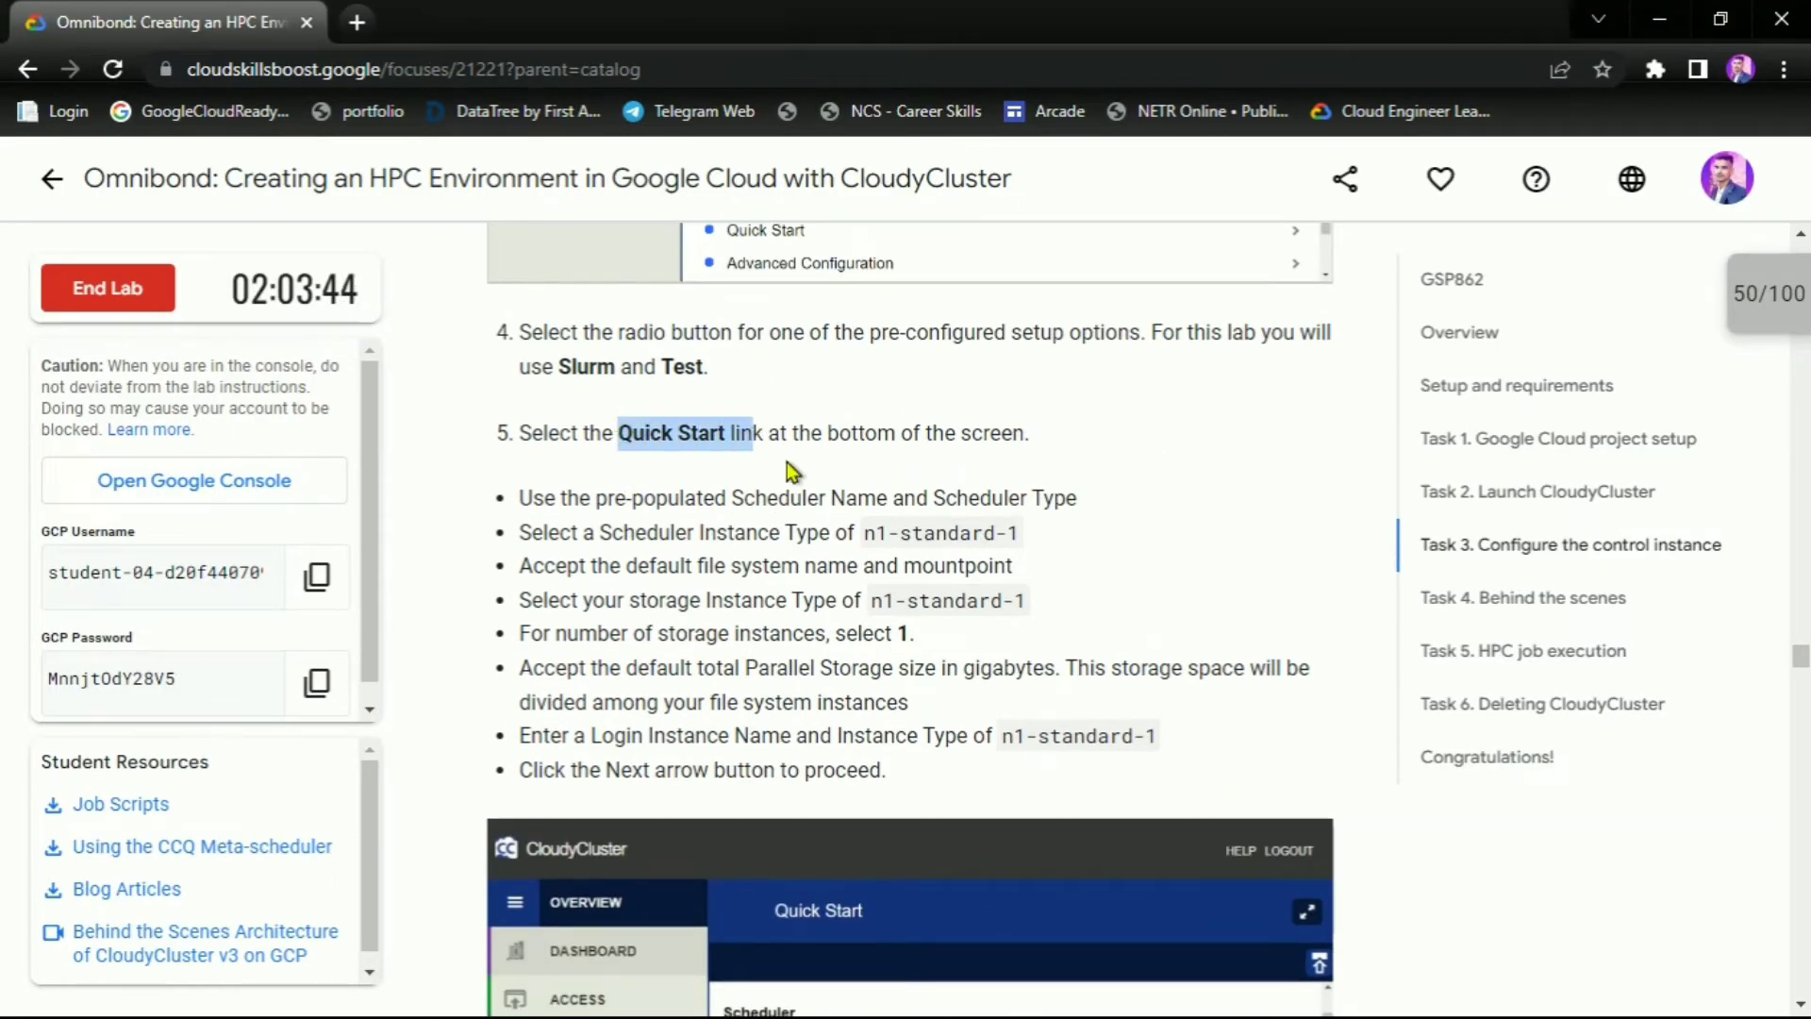
pyautogui.hotkey('alt', 'Tab')
pyautogui.scroll(-4, 830, 489)
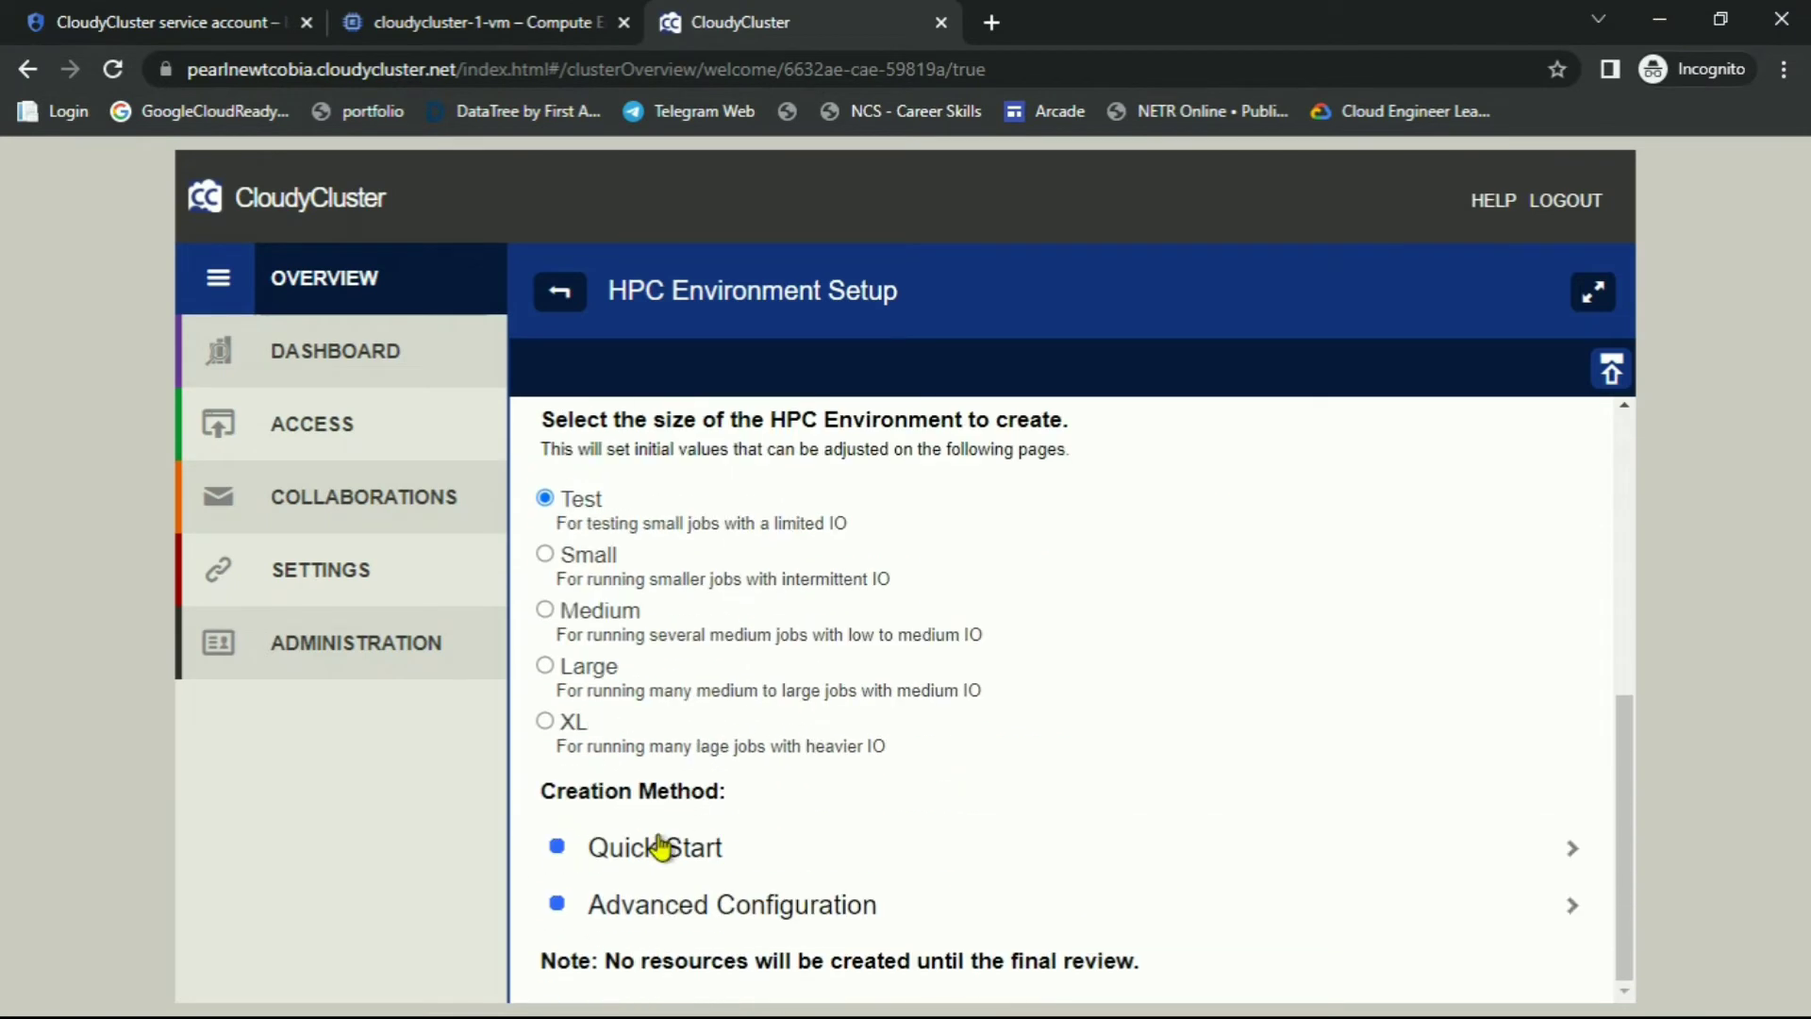
# Choose the Quick Start creation method, keeping its default settings per the lab instructions
pyautogui.click(660, 847)
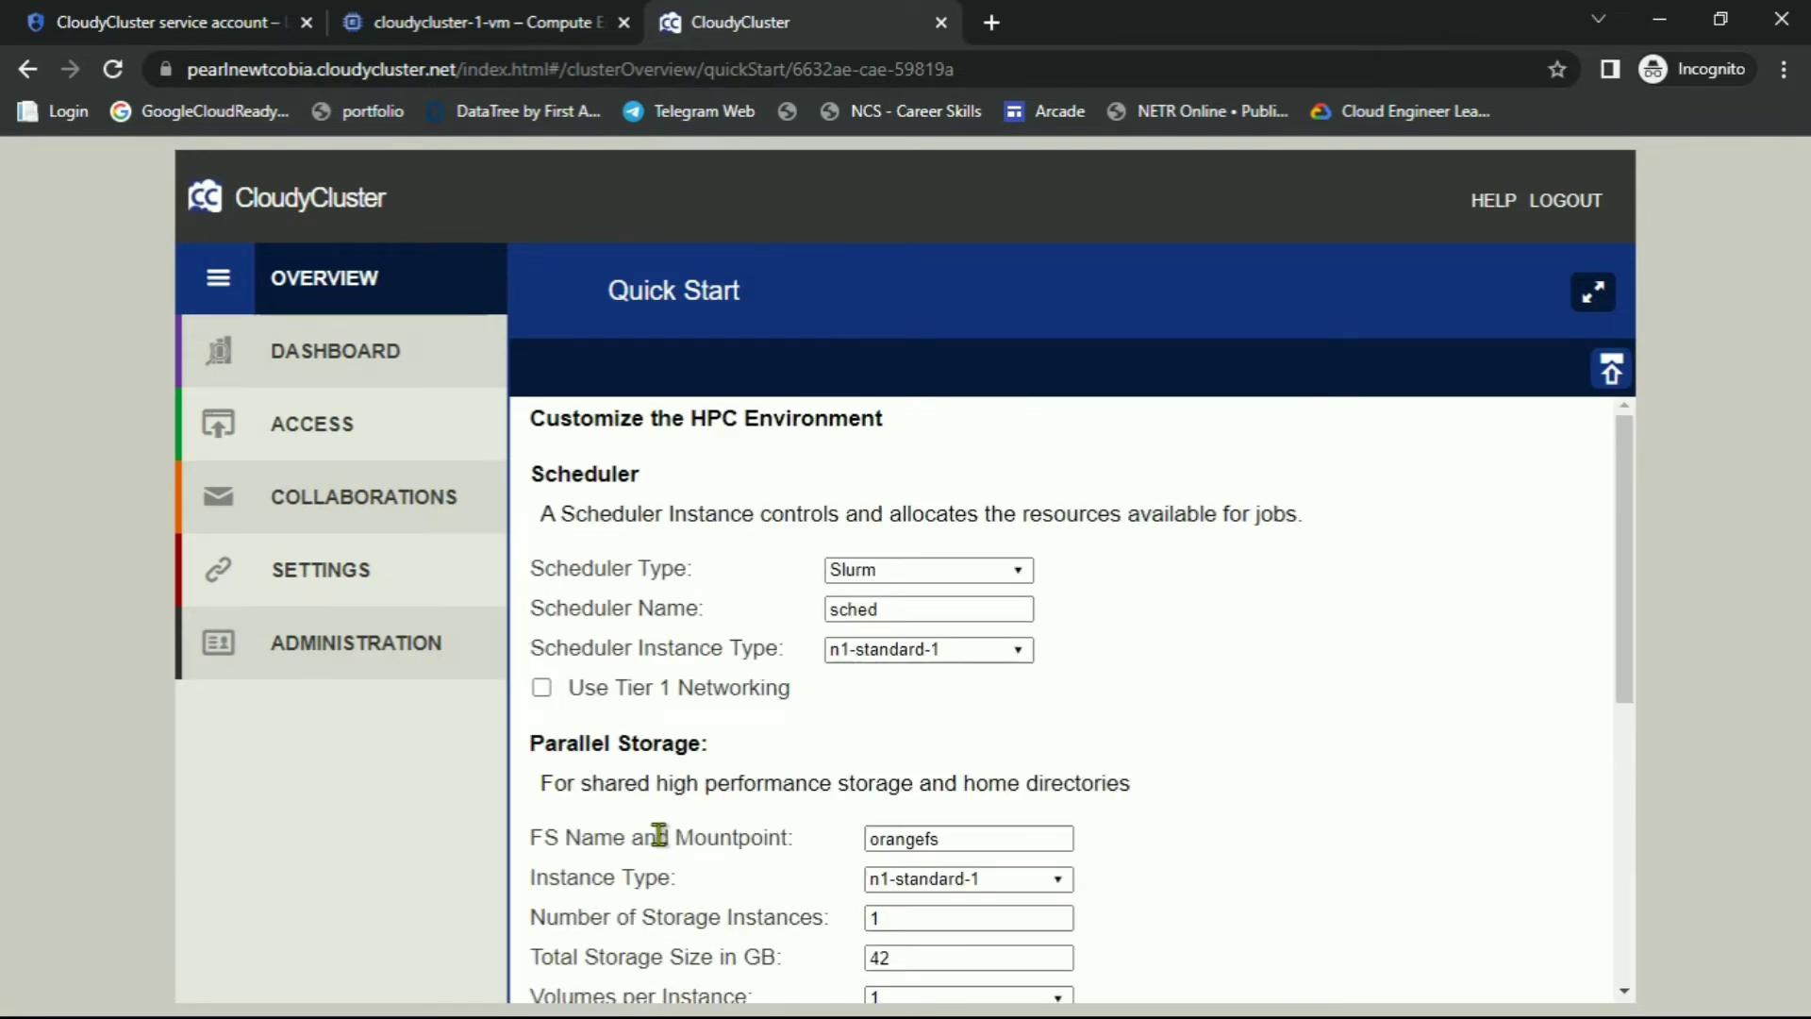
pyautogui.hotkey('alt', 'Tab')
pyautogui.hotkey('alt', 'Tab')
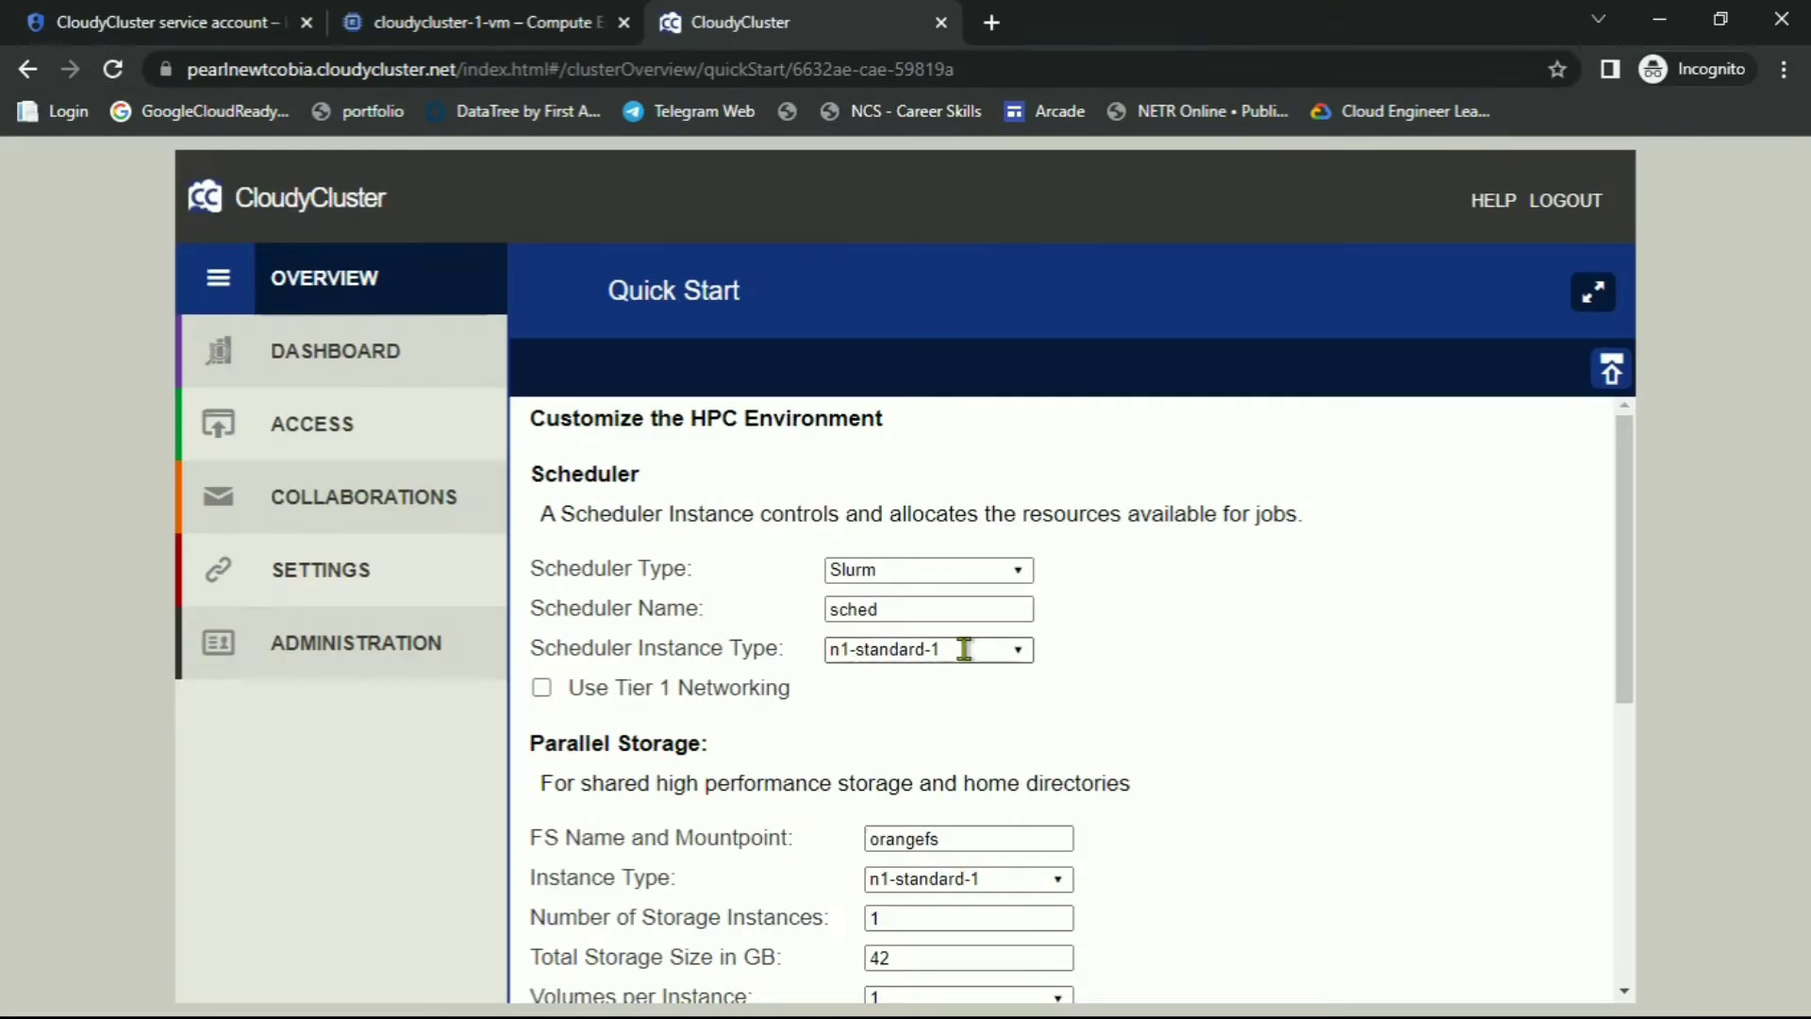
pyautogui.scroll(-6, 964, 649)
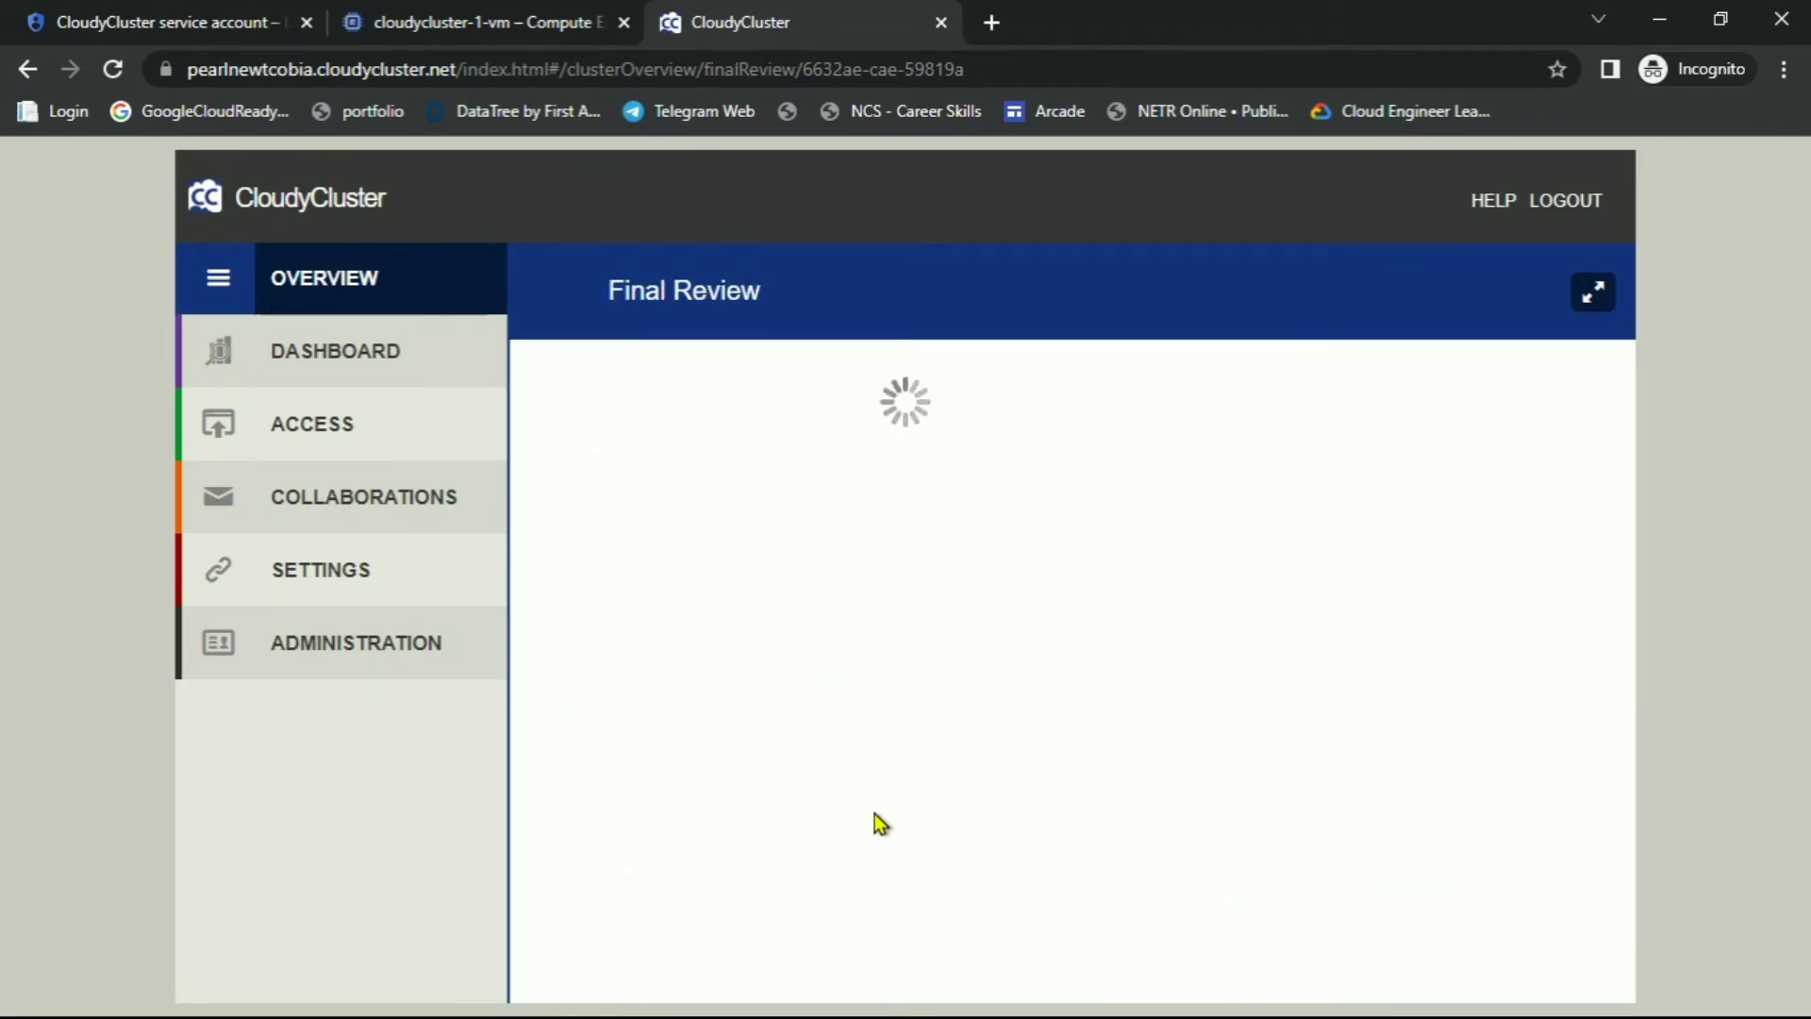
pyautogui.hotkey('alt', 'Tab')
pyautogui.scroll(-2, 849, 556)
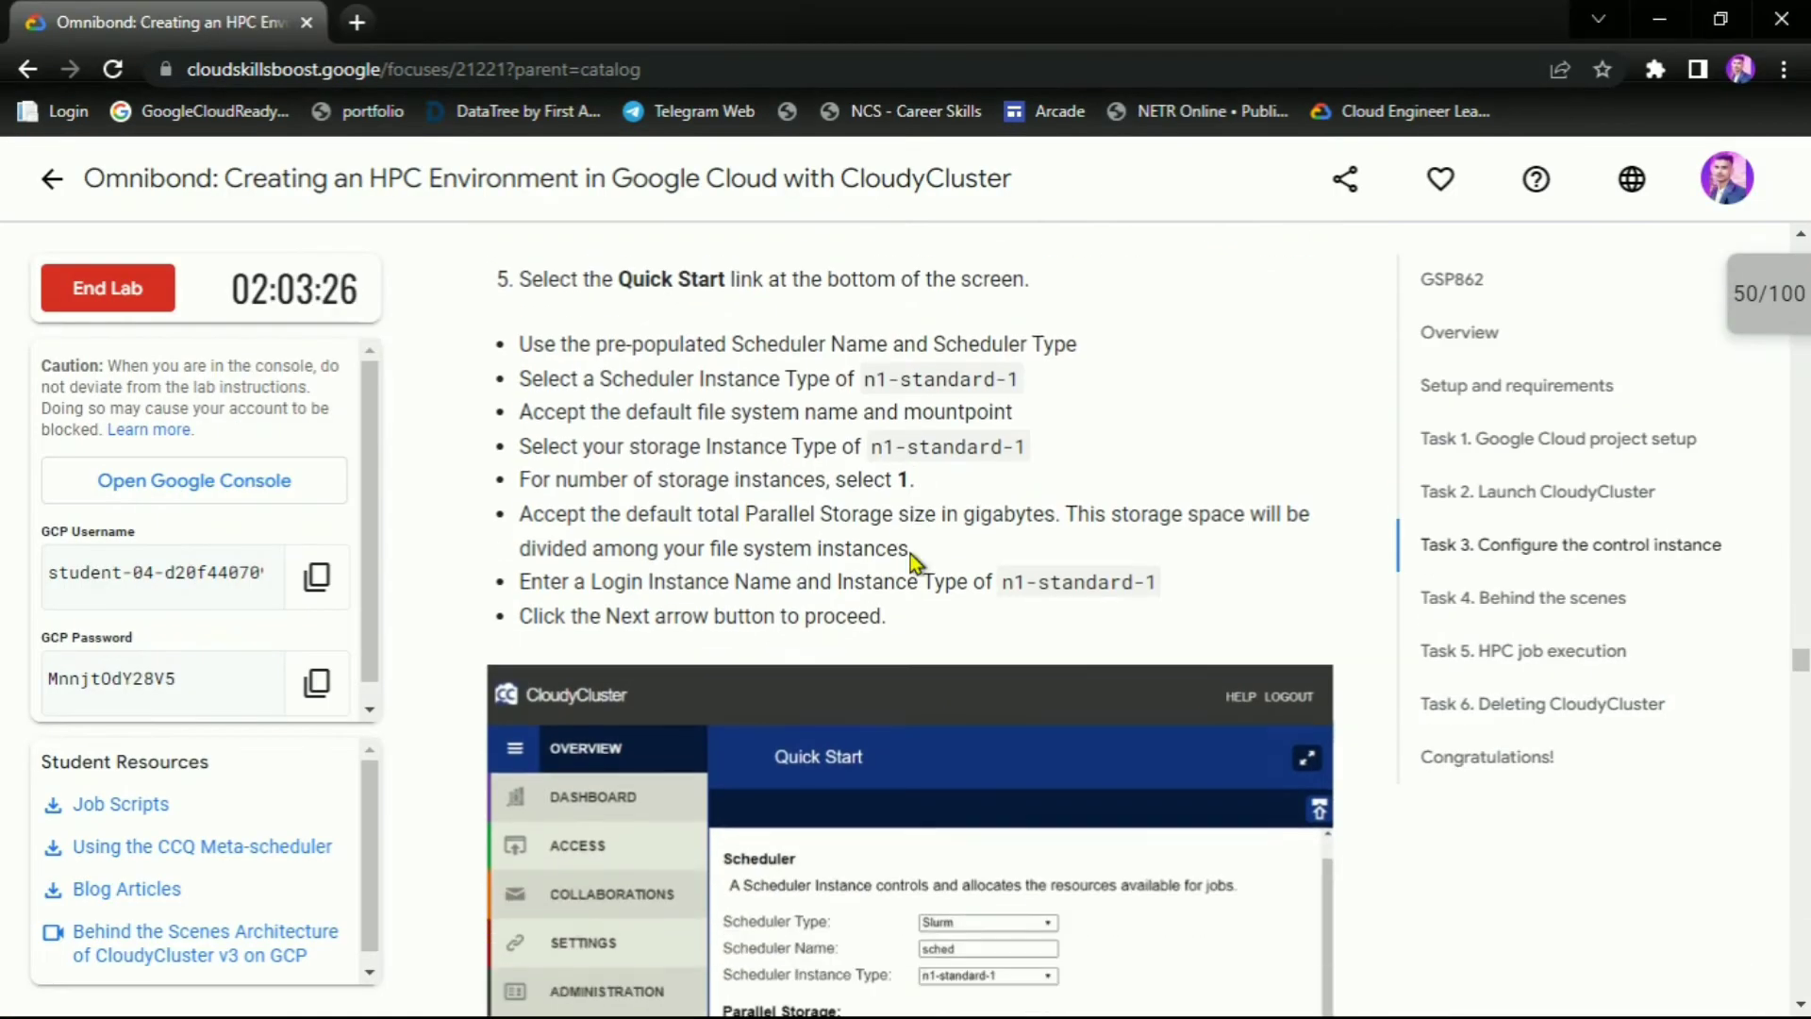
pyautogui.scroll(-15, 909, 557)
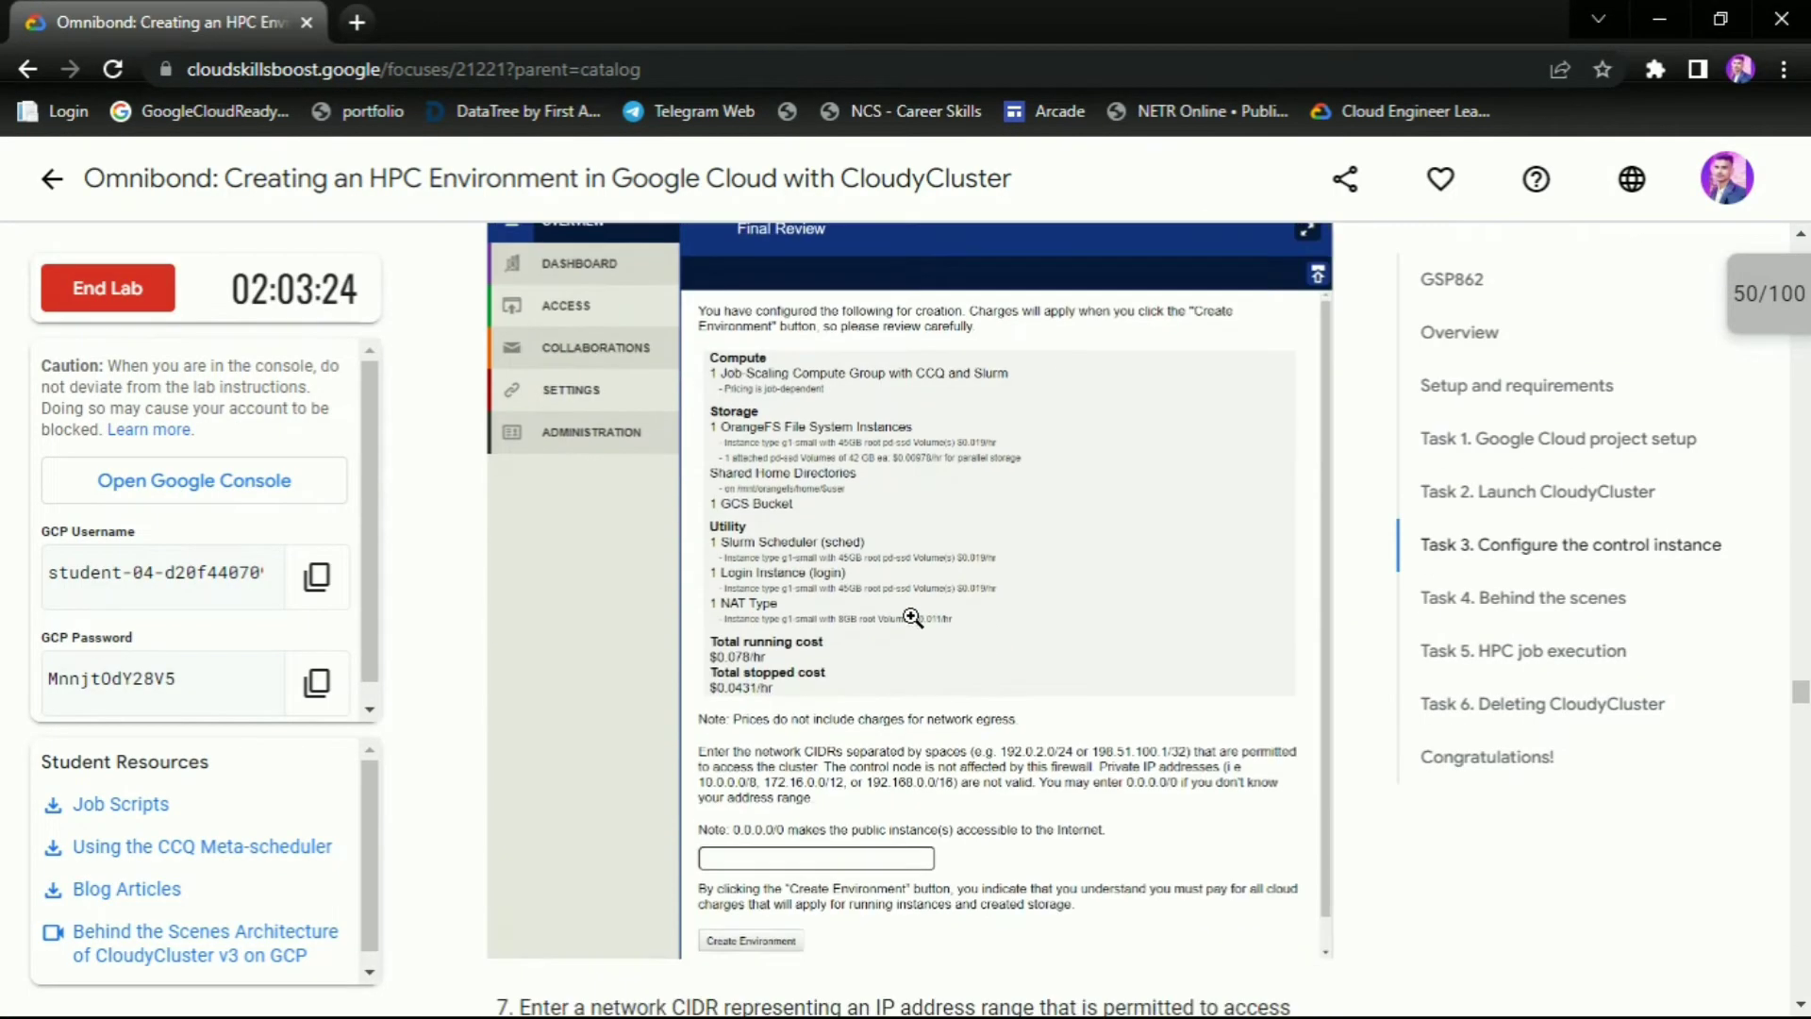
pyautogui.scroll(-4, 911, 618)
# Paste 0.0.0.0/0 into the network CIDR field and create the environment
pyautogui.doubleClick(910, 630)
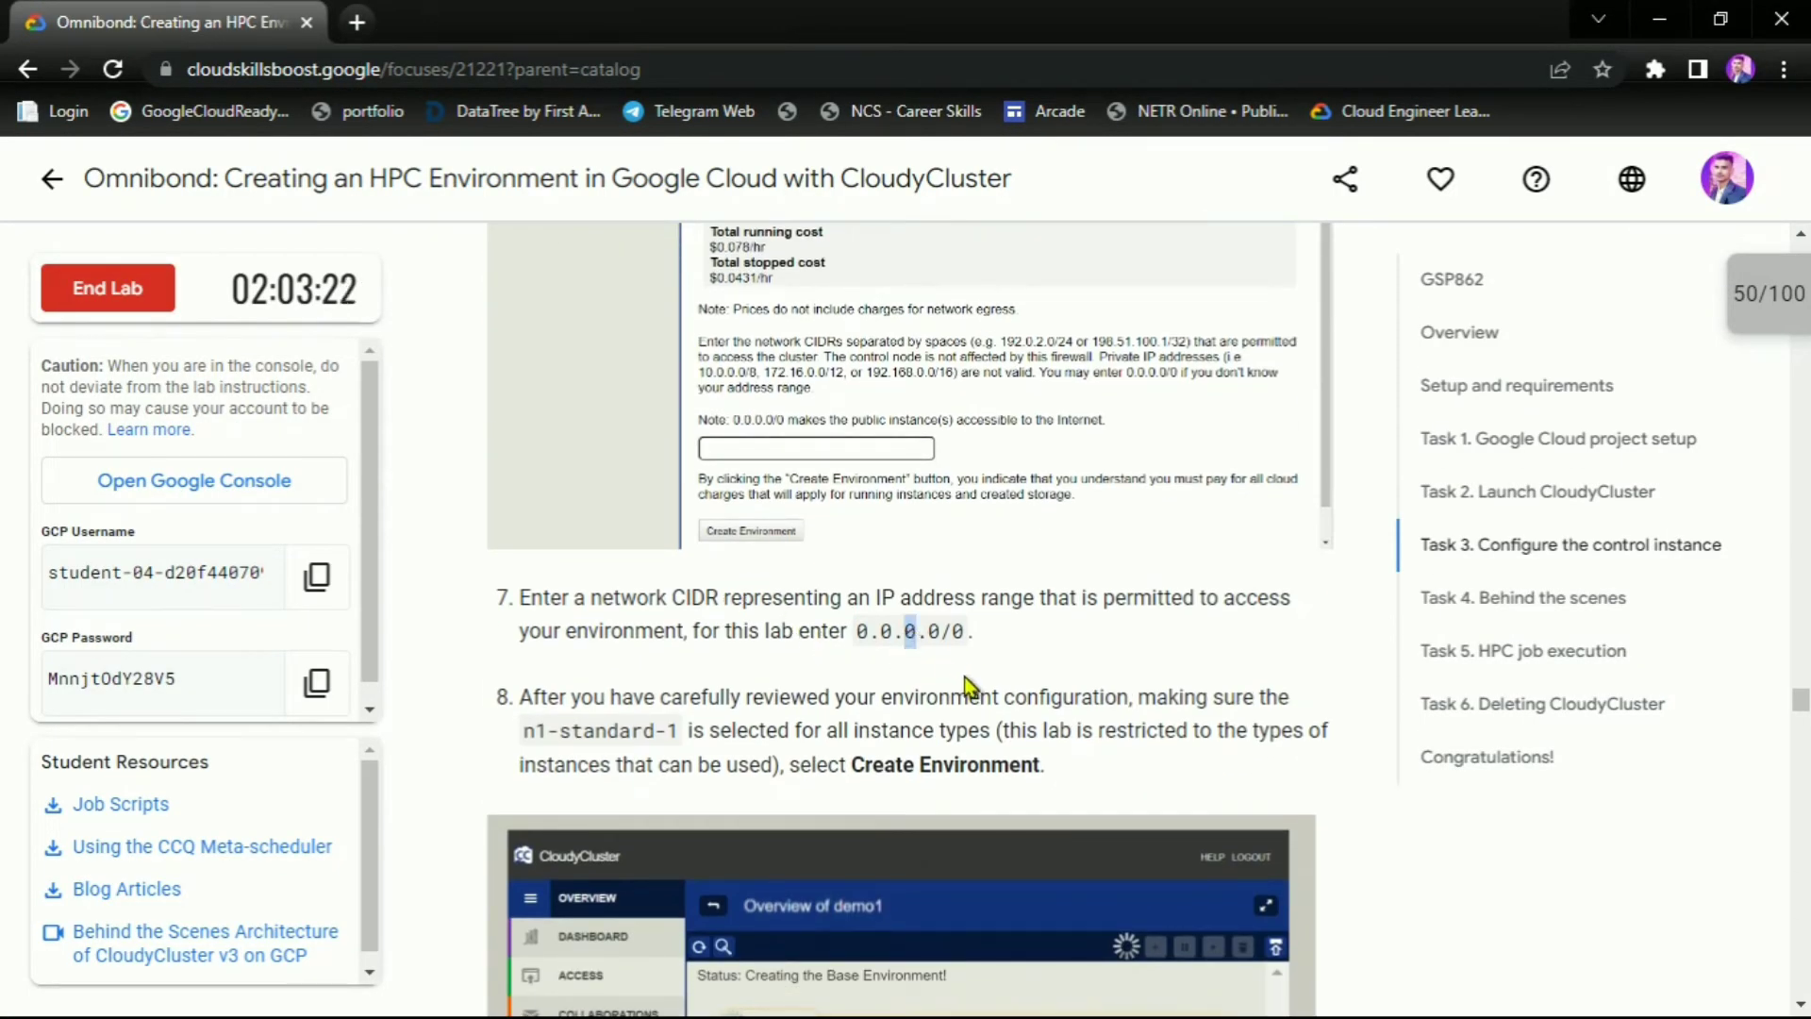
pyautogui.moveTo(967, 632); pyautogui.dragTo(858, 640)
pyautogui.hotkey('ctrl', 'c')
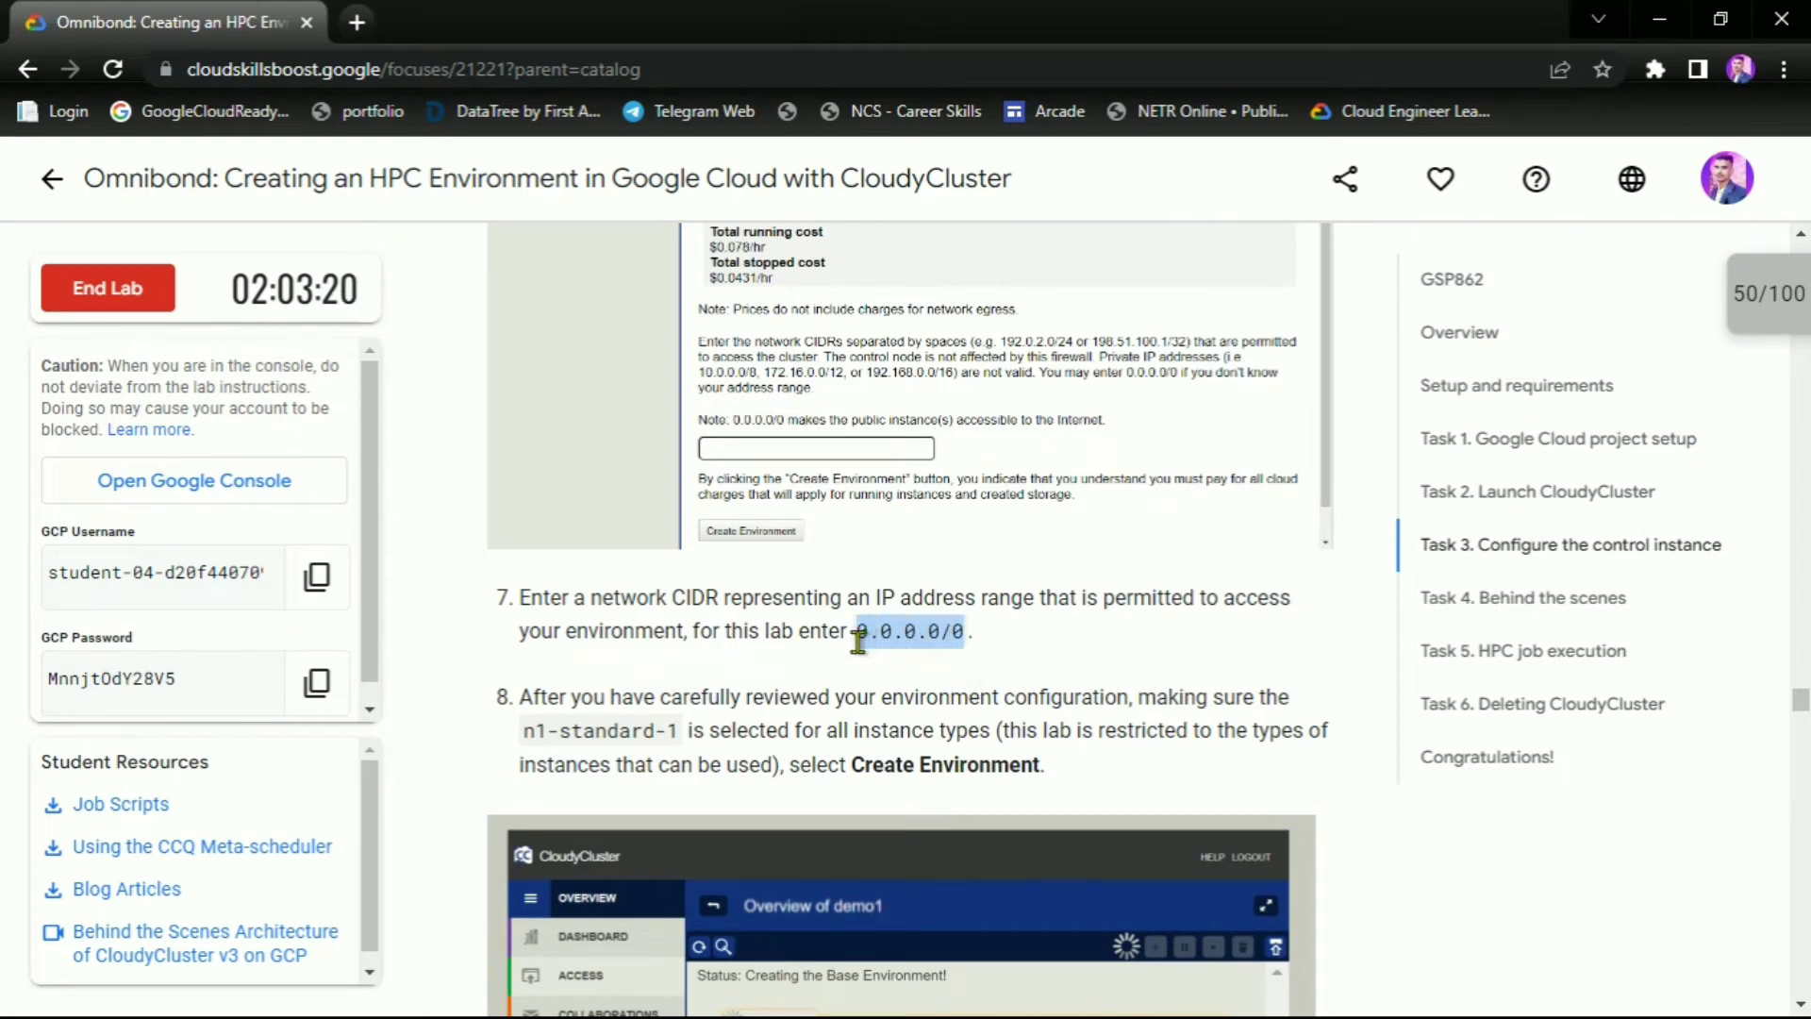
pyautogui.hotkey('alt', 'Tab')
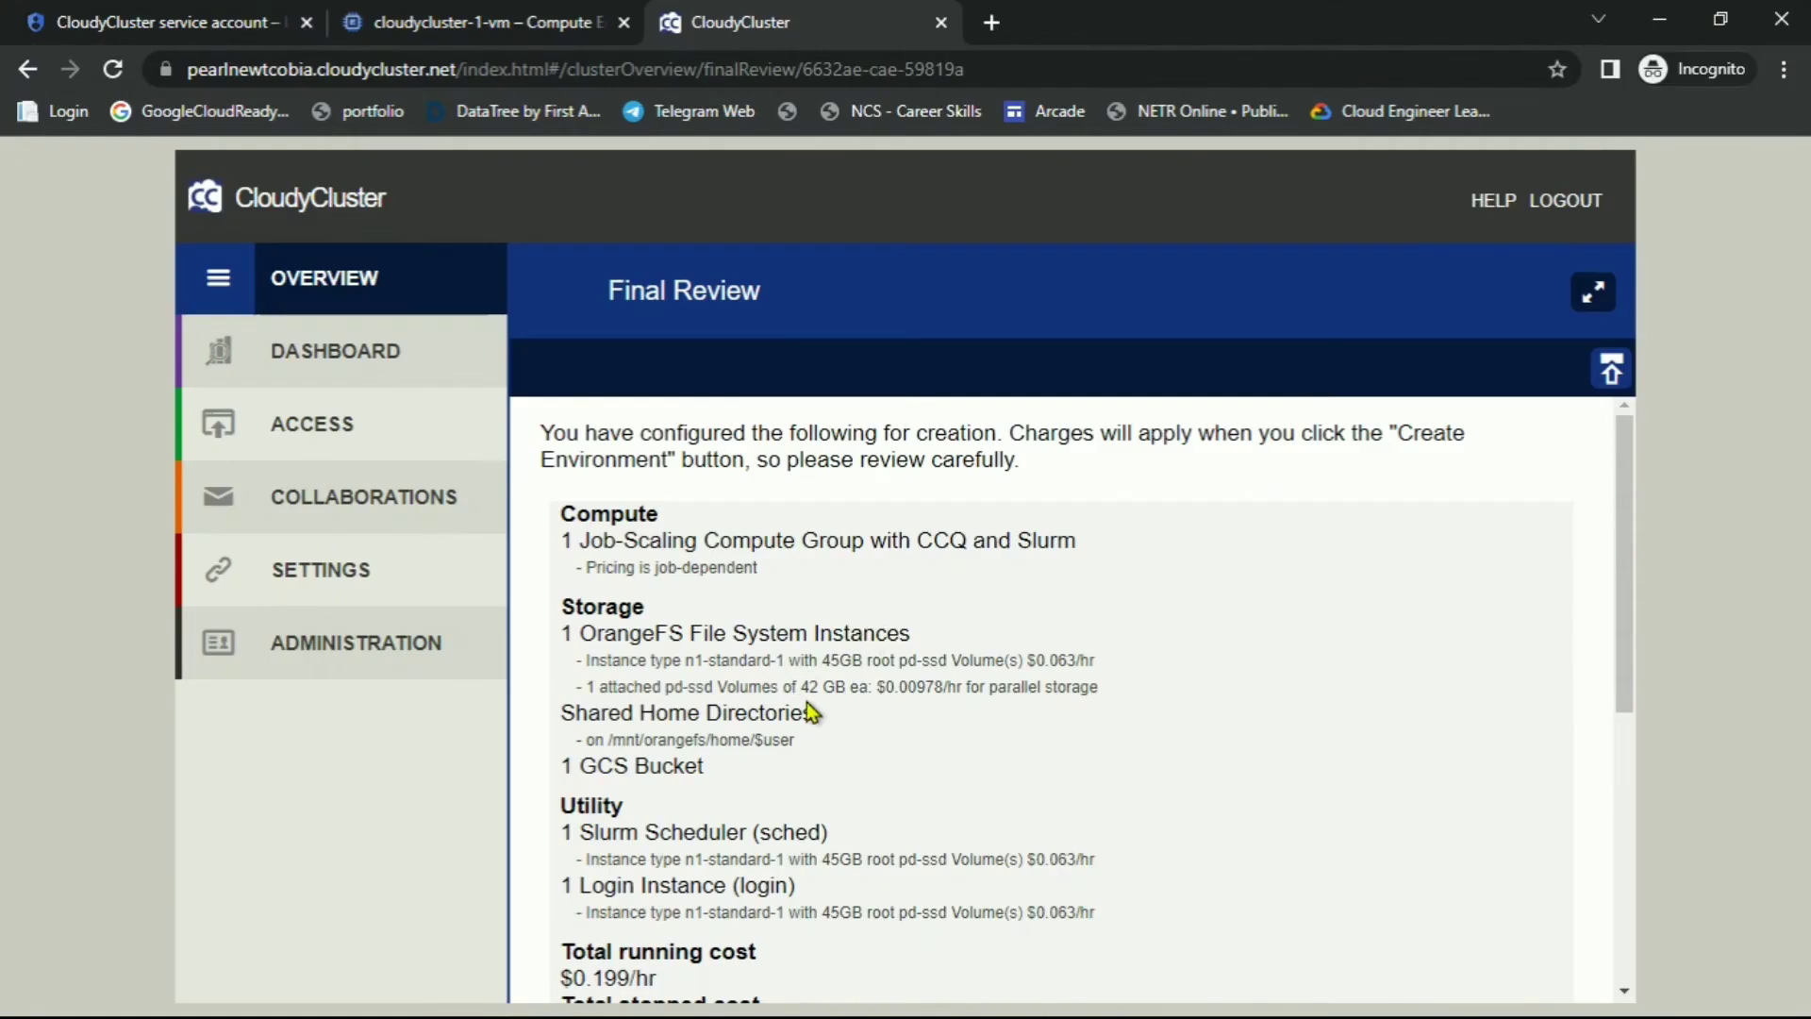
pyautogui.scroll(-5, 814, 714)
pyautogui.click(766, 785)
pyautogui.hotkey('ctrl', 'v')
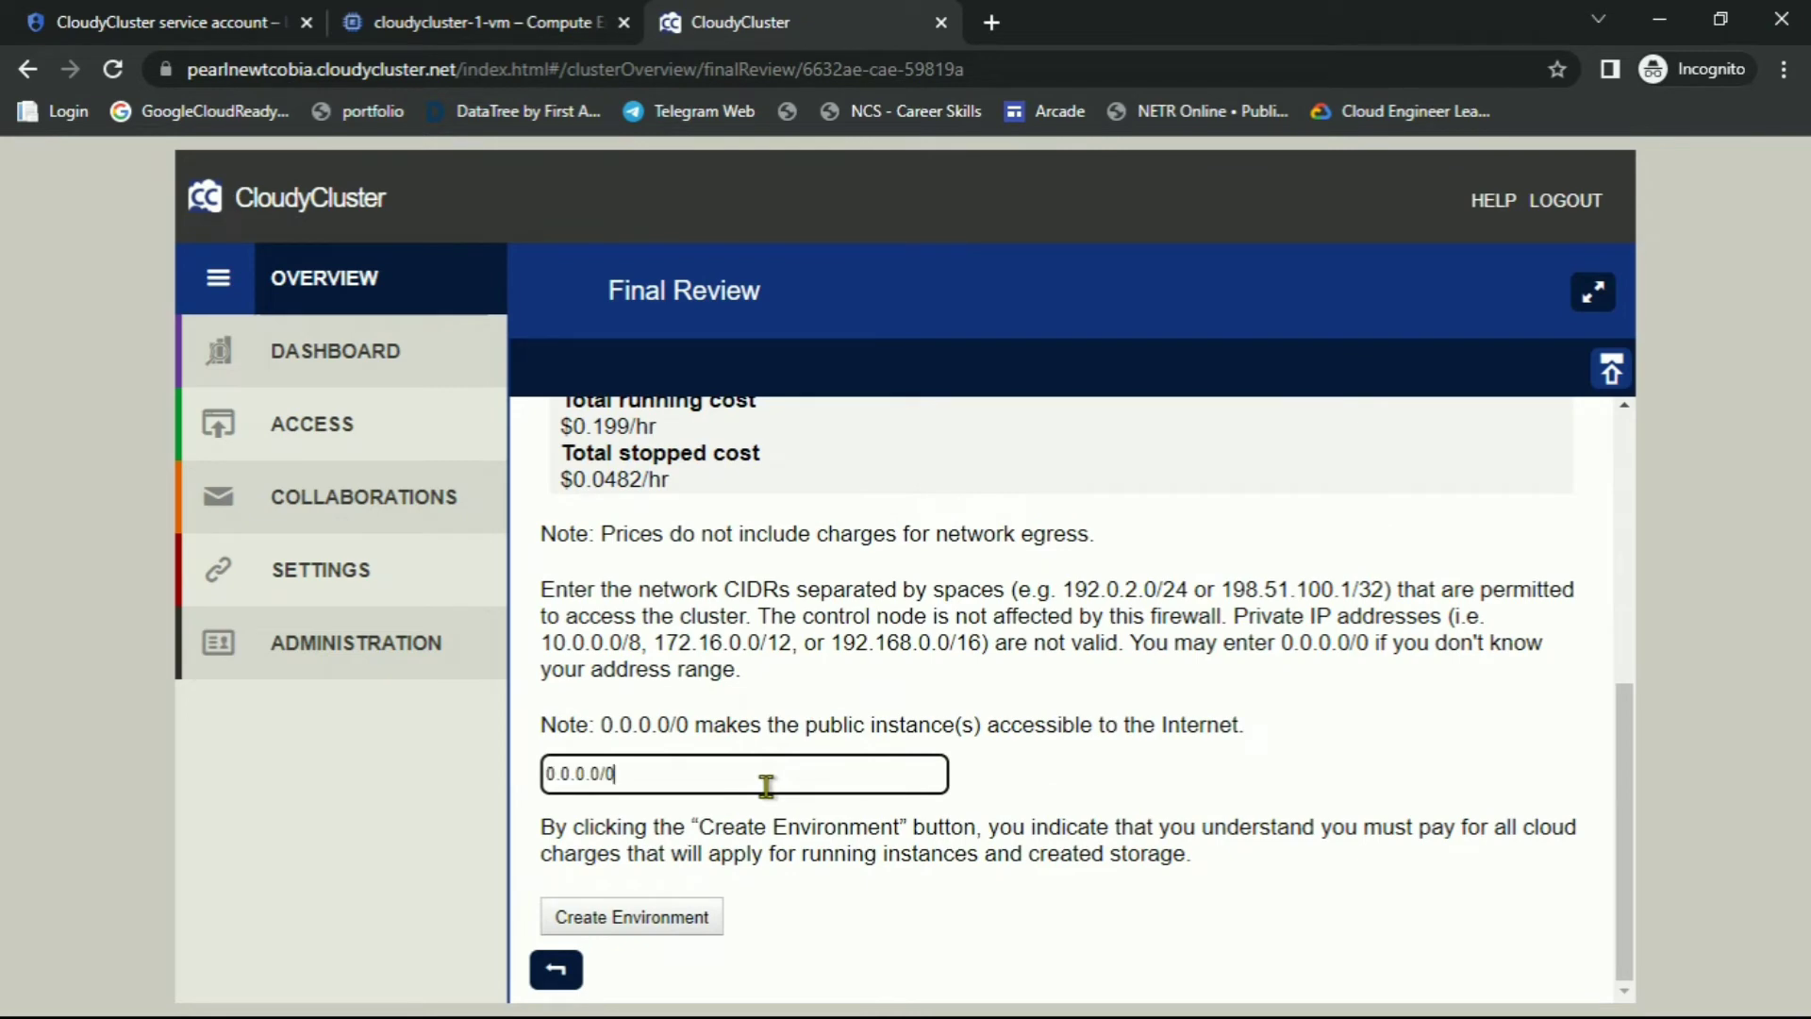
pyautogui.click(618, 918)
# Scroll the lab instructions to the note that deployment takes about 15 minutes
pyautogui.hotkey('alt', 'Tab')
pyautogui.scroll(-10, 923, 877)
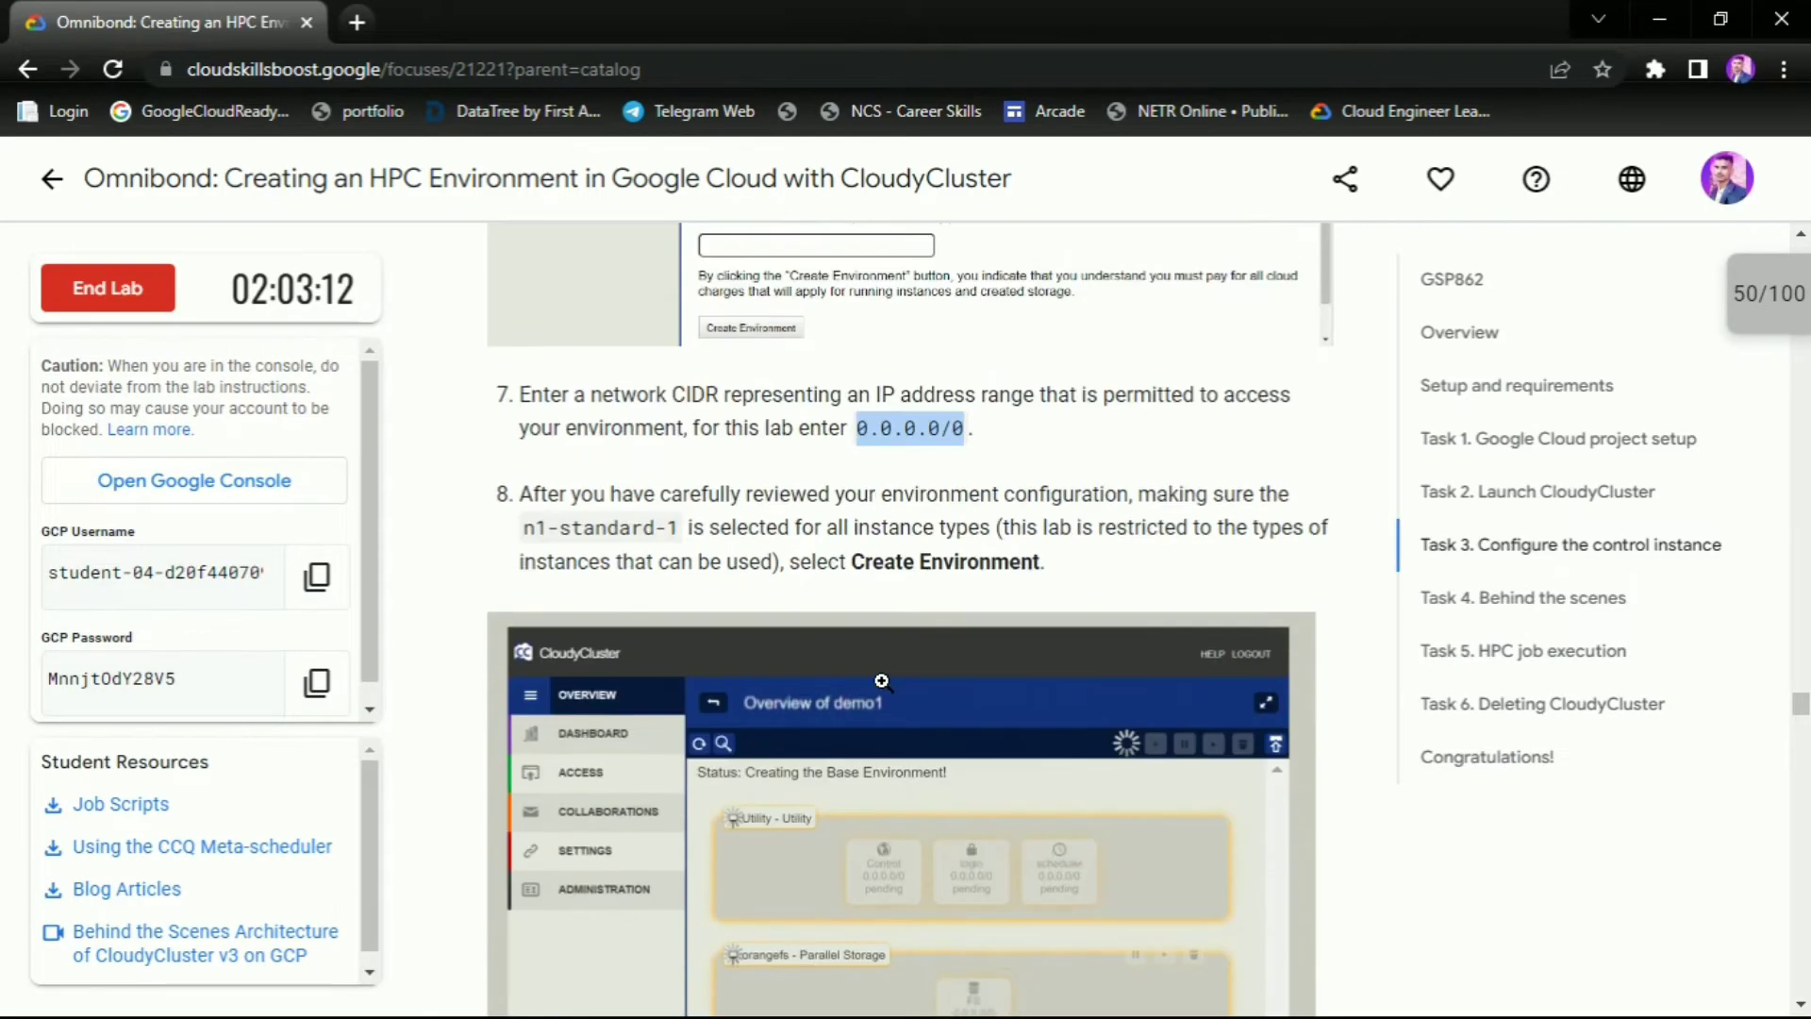
pyautogui.scroll(-4, 751, 640)
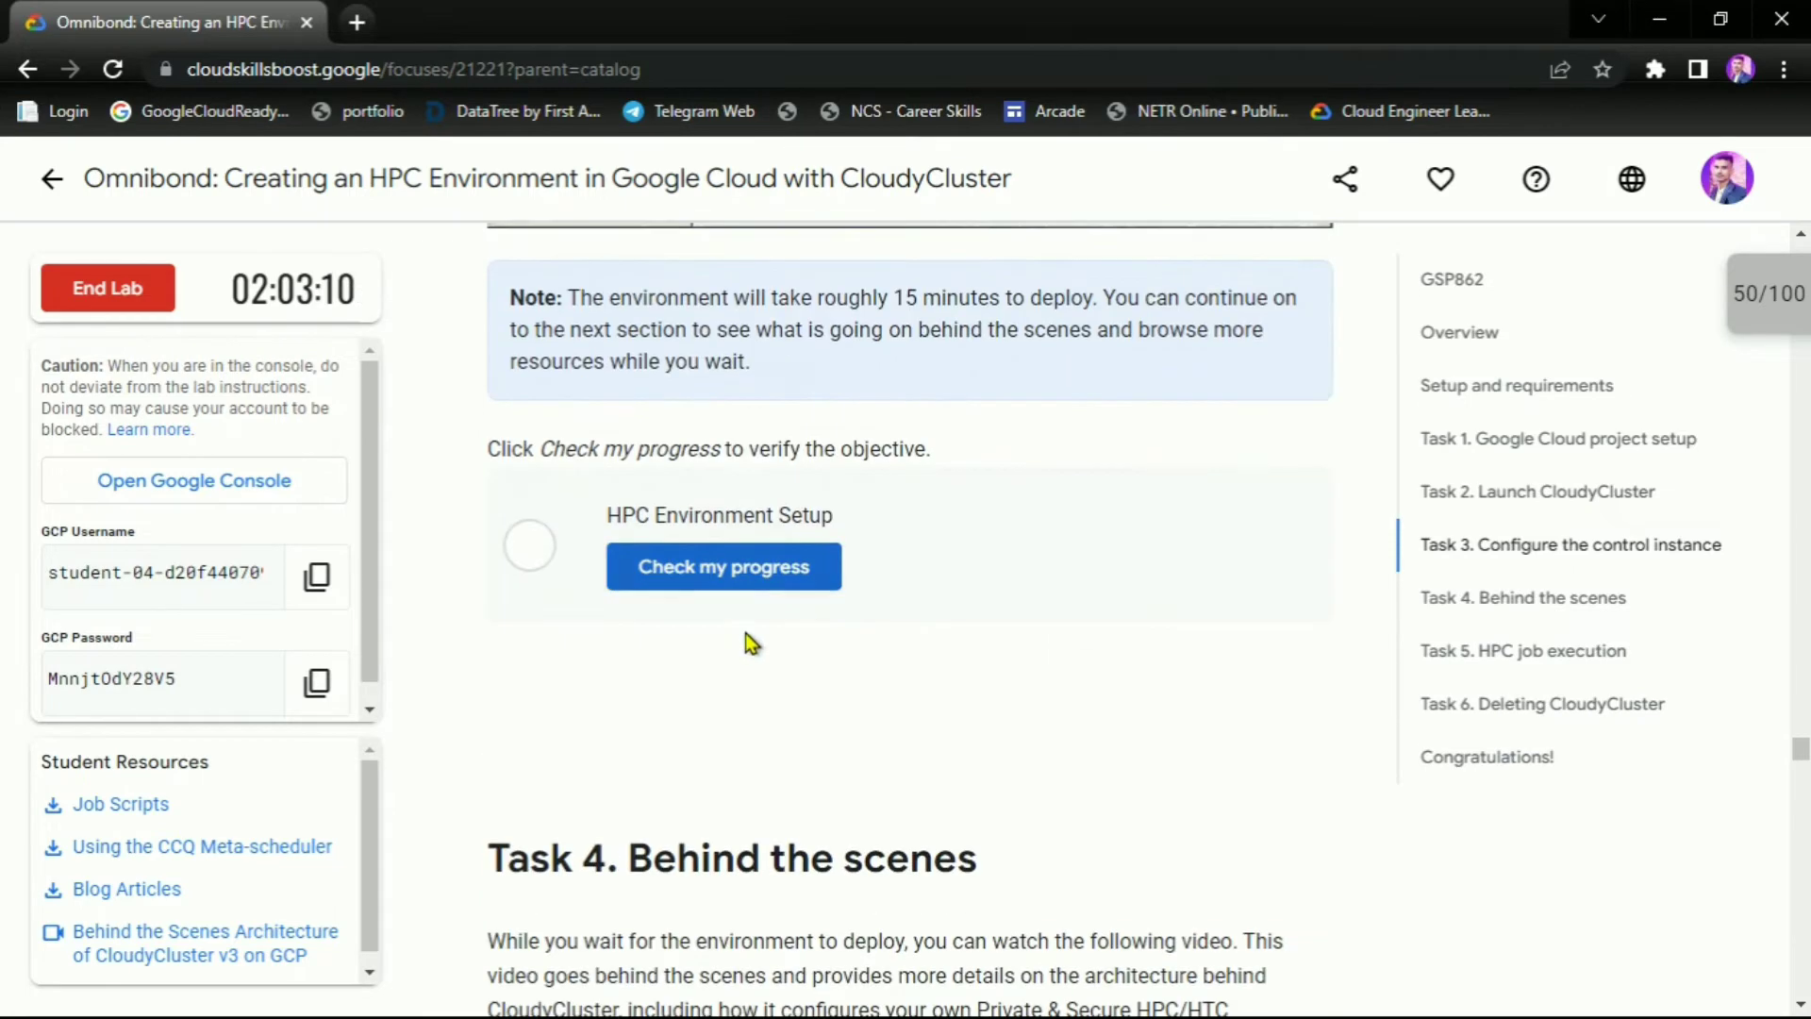
pyautogui.scroll(3, 1161, 542)
pyautogui.moveTo(567, 575); pyautogui.dragTo(1088, 573)
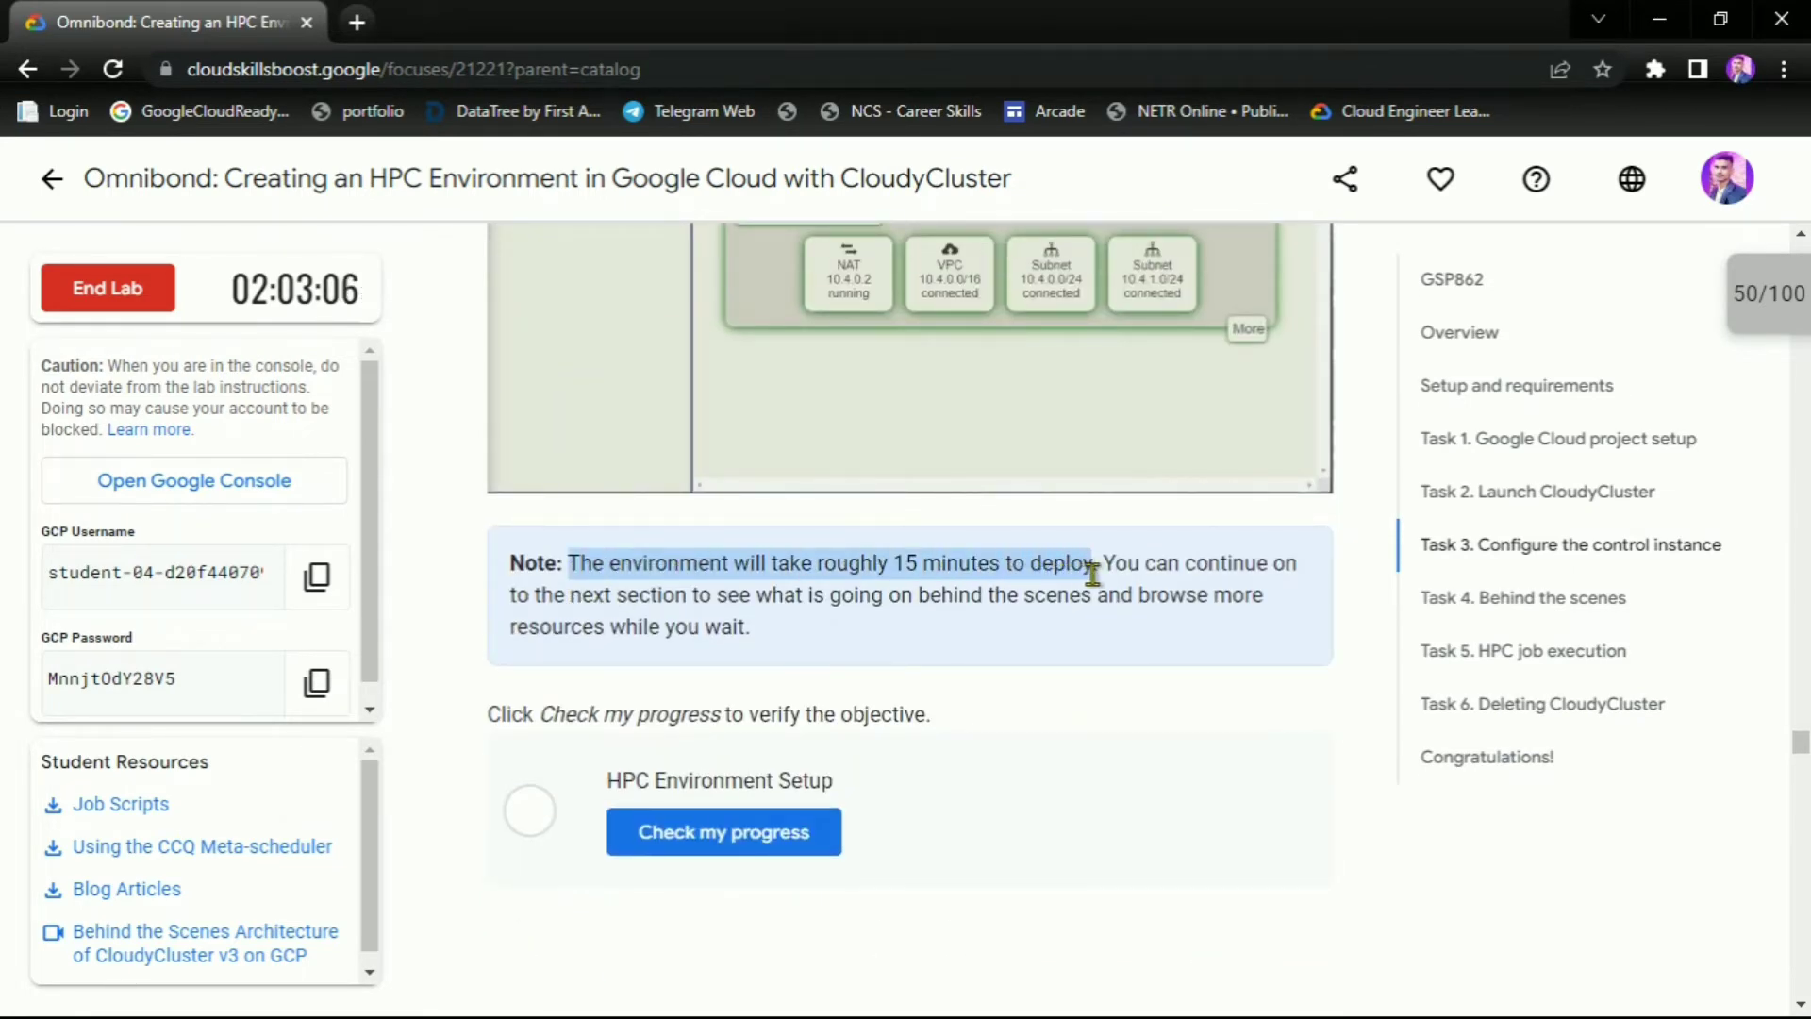
pyautogui.click(1045, 627)
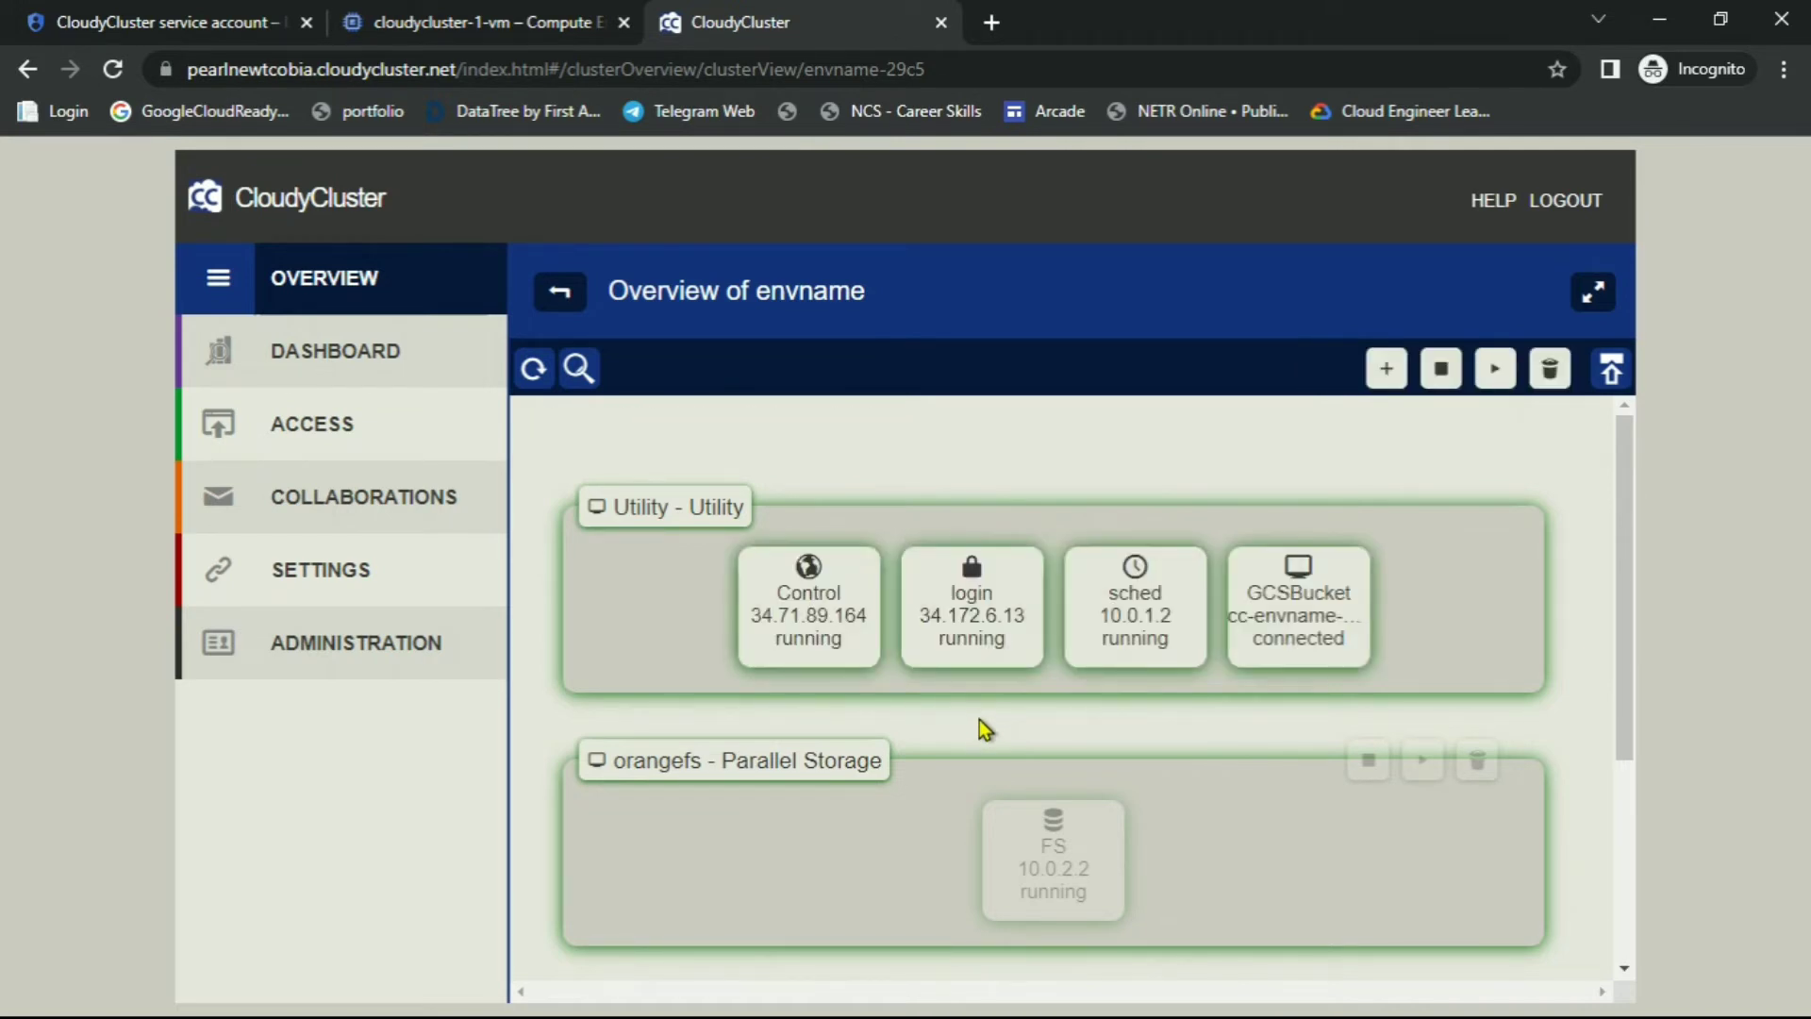
# Refresh the envname overview and run the HPC Environment Setup progress check
pyautogui.click(533, 368)
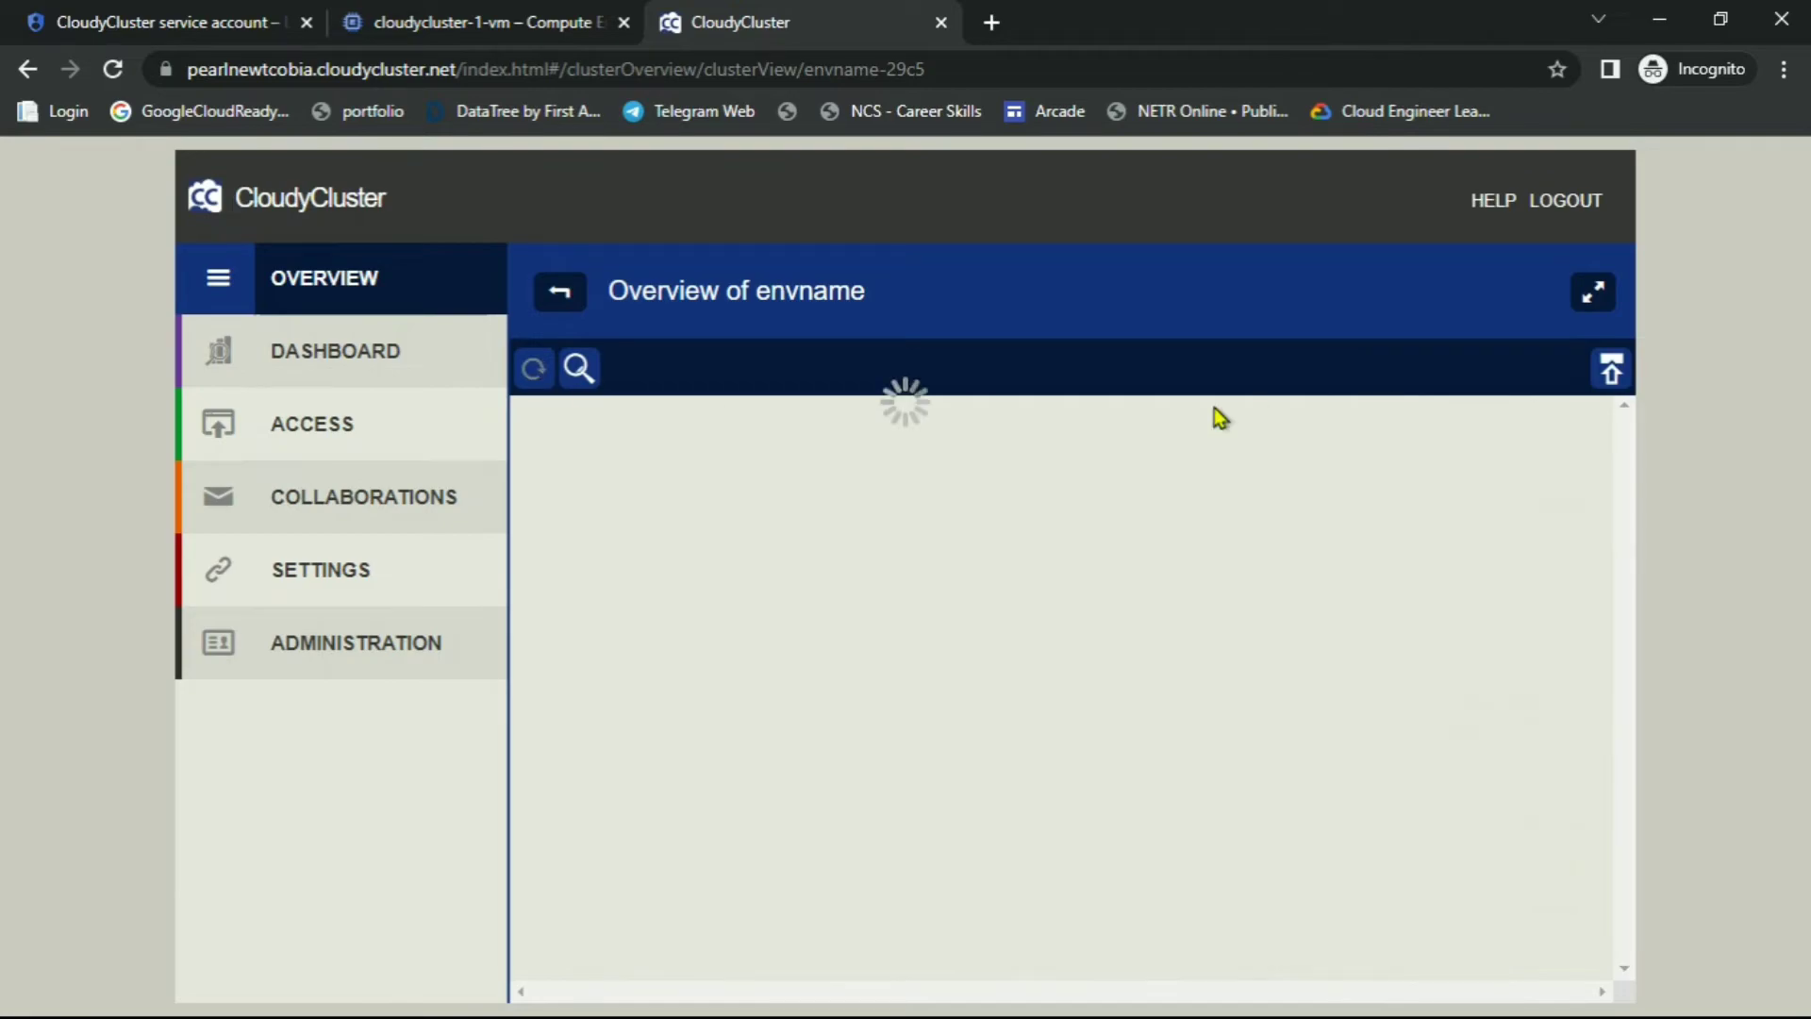
pyautogui.hotkey('alt', 'Tab')
pyautogui.click(727, 830)
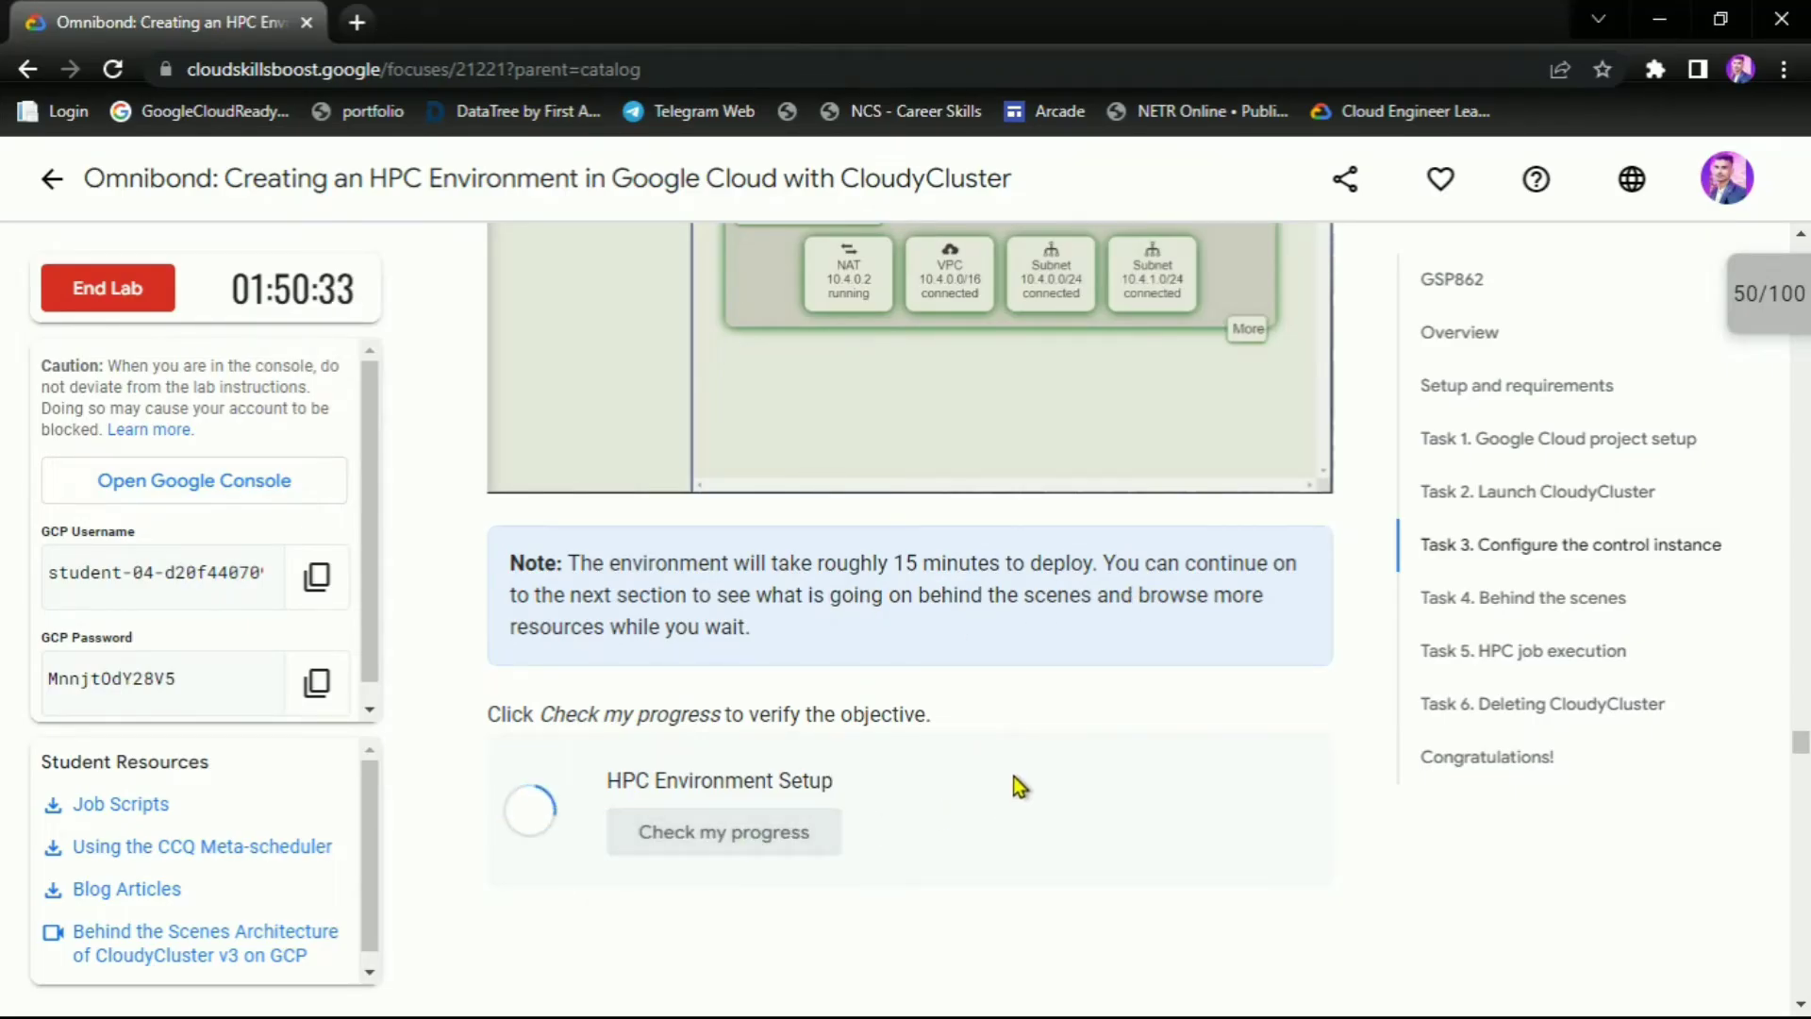
# Scroll the lab to the Task 5 Open OnDemand instructions and return to CloudyCluster
pyautogui.scroll(-6, 869, 704)
pyautogui.scroll(-15, 933, 695)
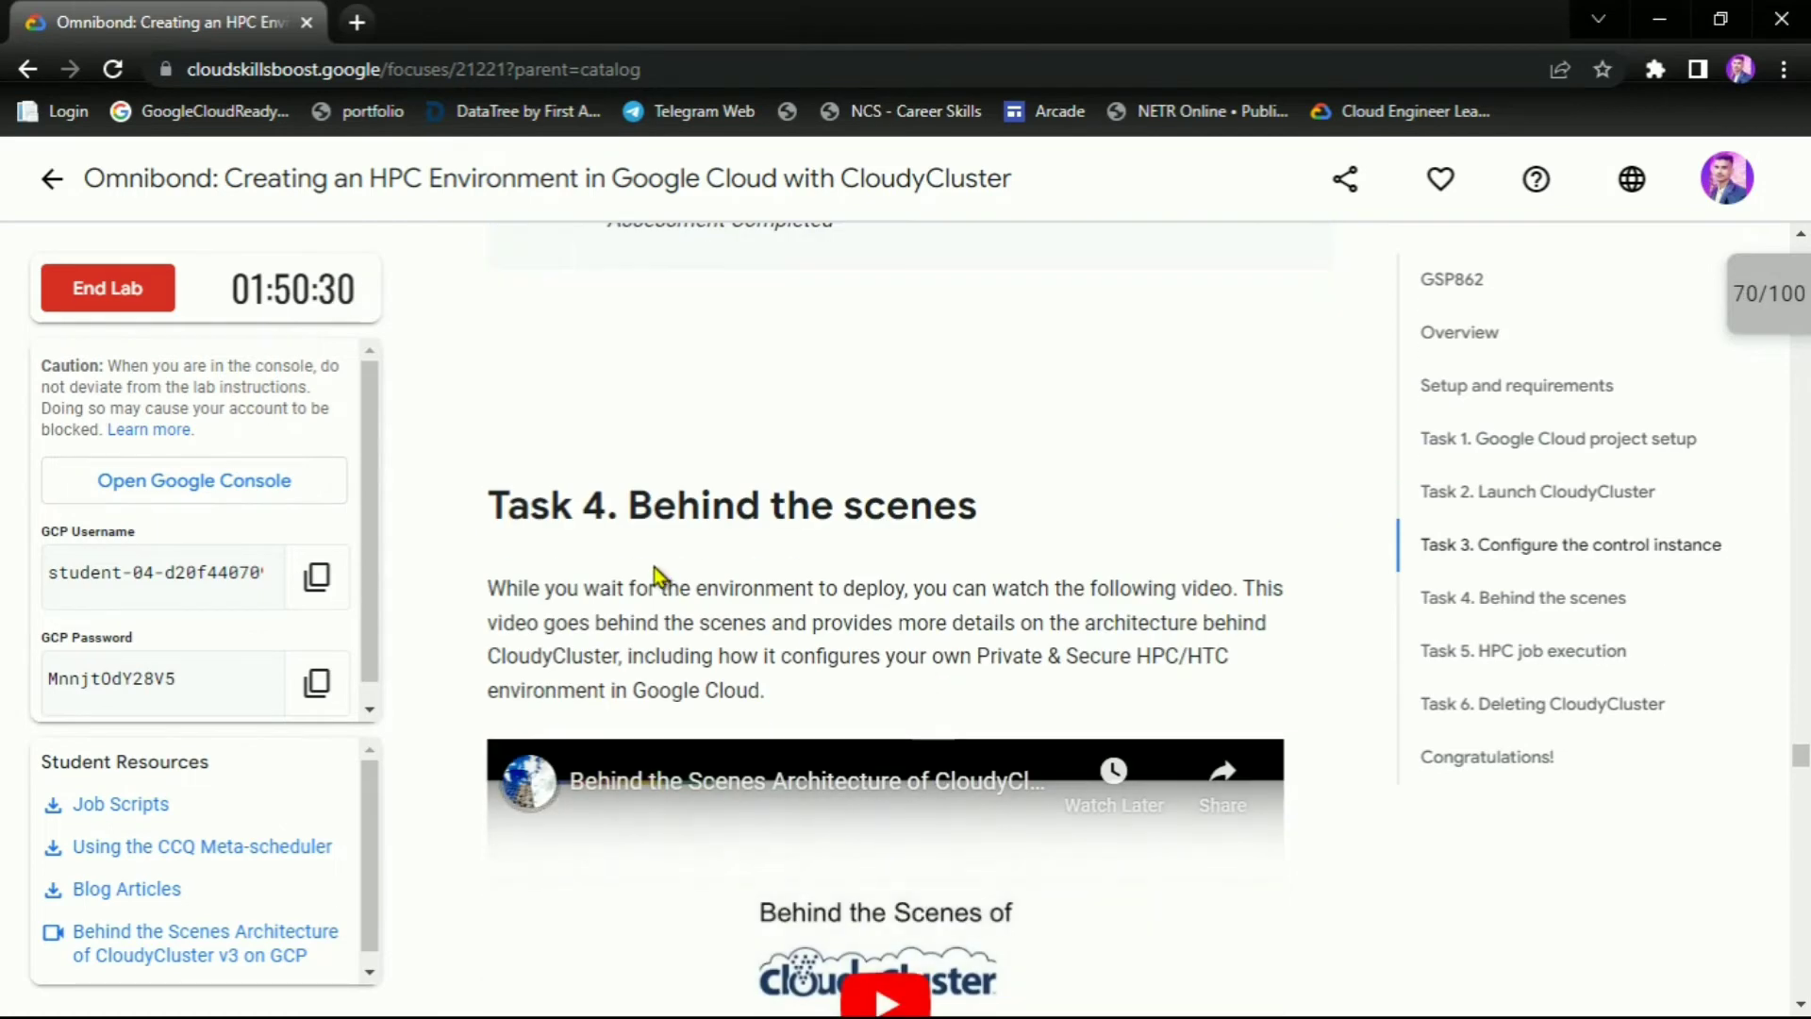
pyautogui.scroll(-2, 937, 598)
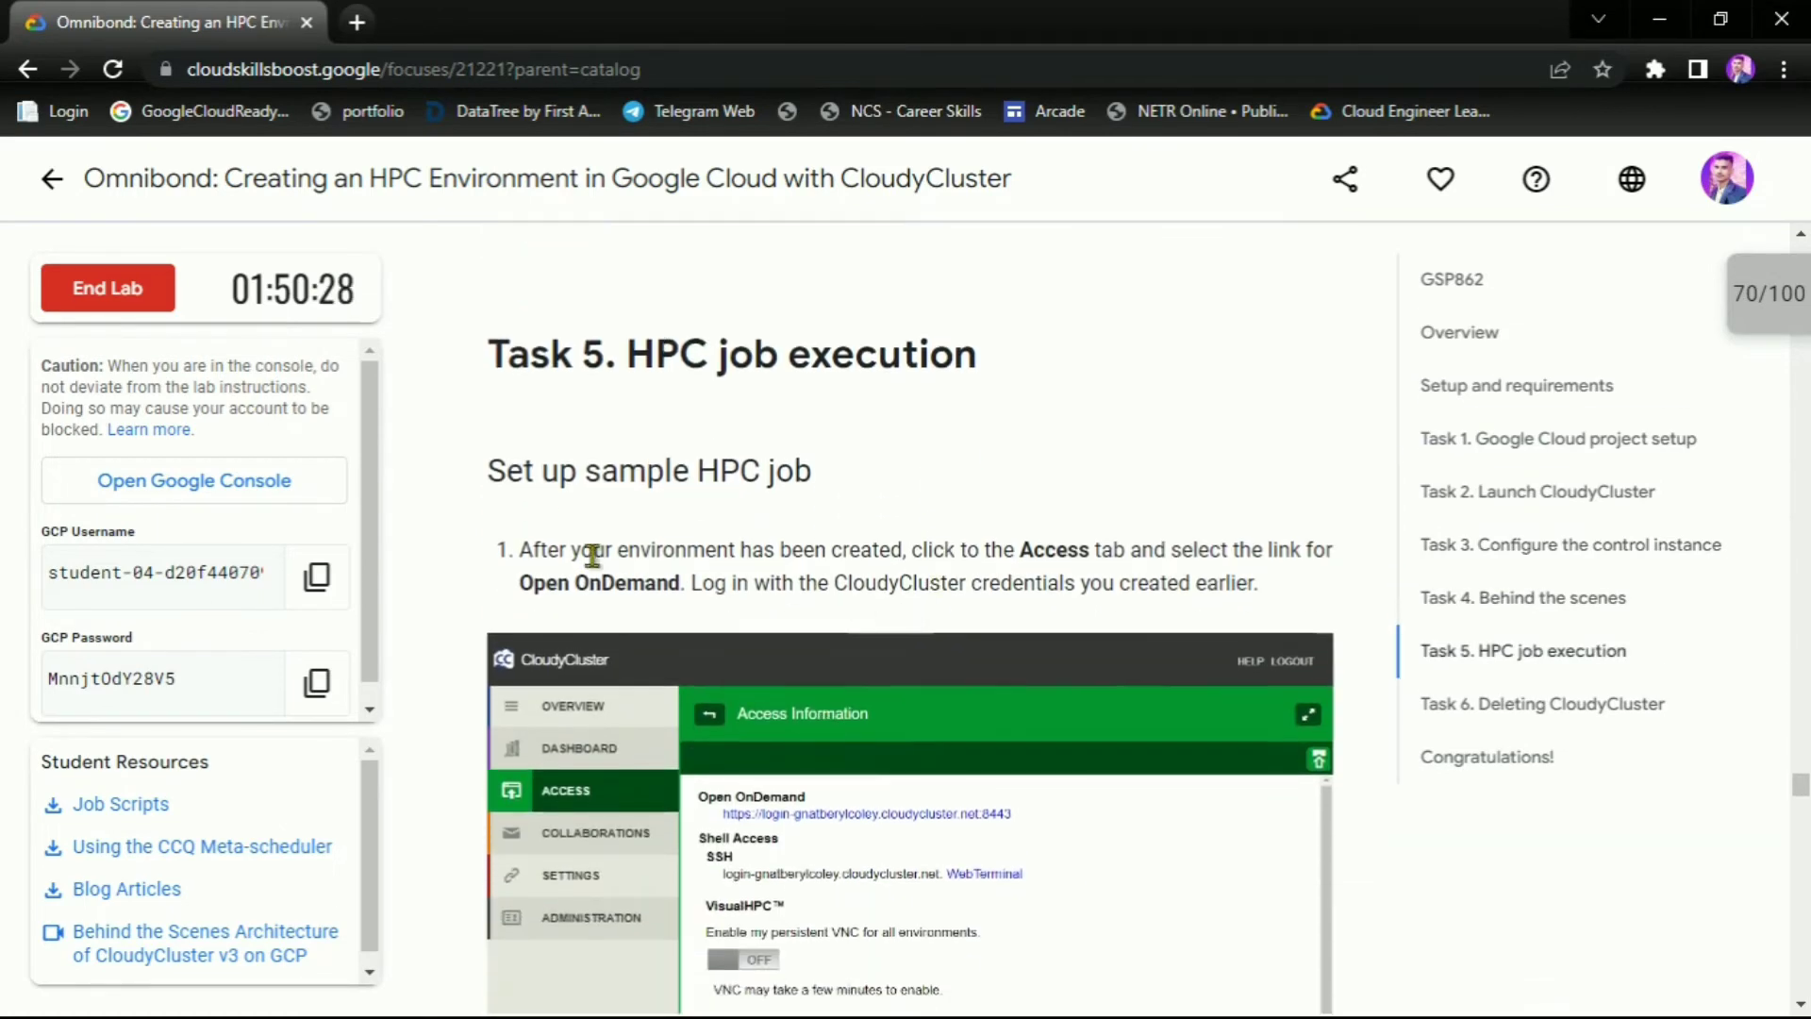
pyautogui.moveTo(991, 550); pyautogui.dragTo(1192, 551)
pyautogui.moveTo(521, 583); pyautogui.dragTo(679, 583)
pyautogui.click(915, 578)
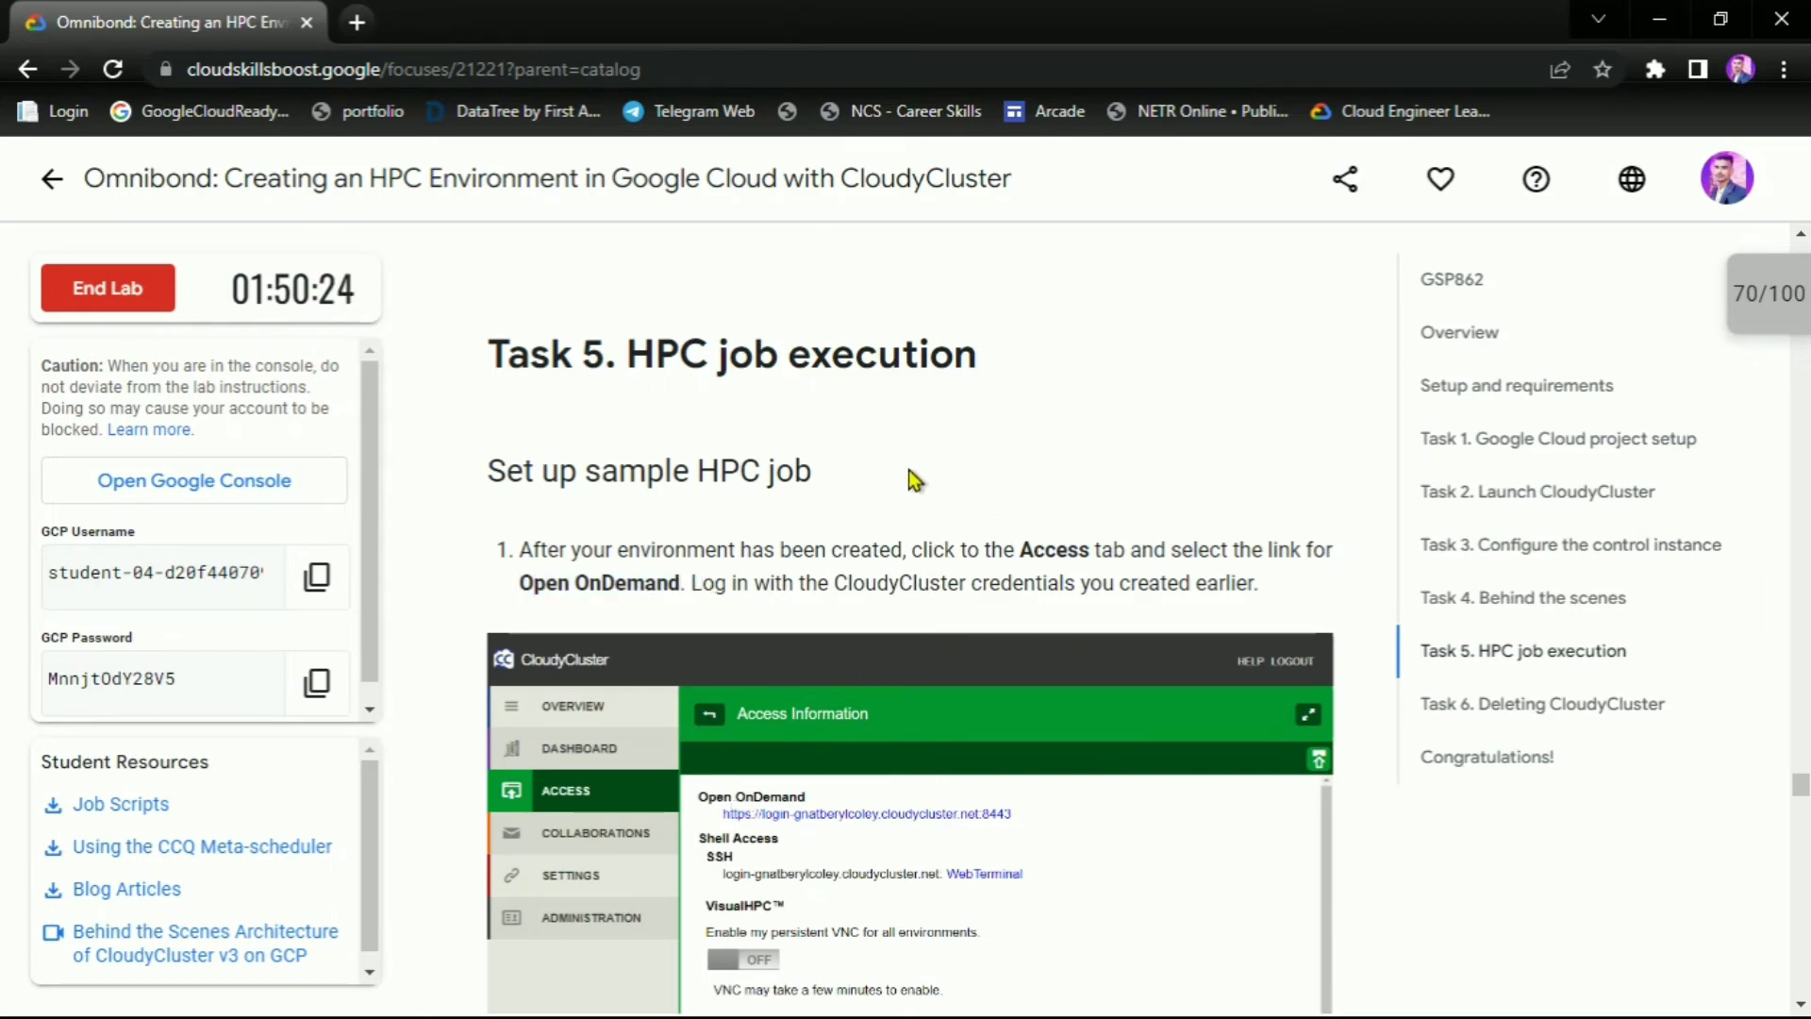
pyautogui.scroll(-7, 908, 470)
pyautogui.hotkey('alt', 'Tab')
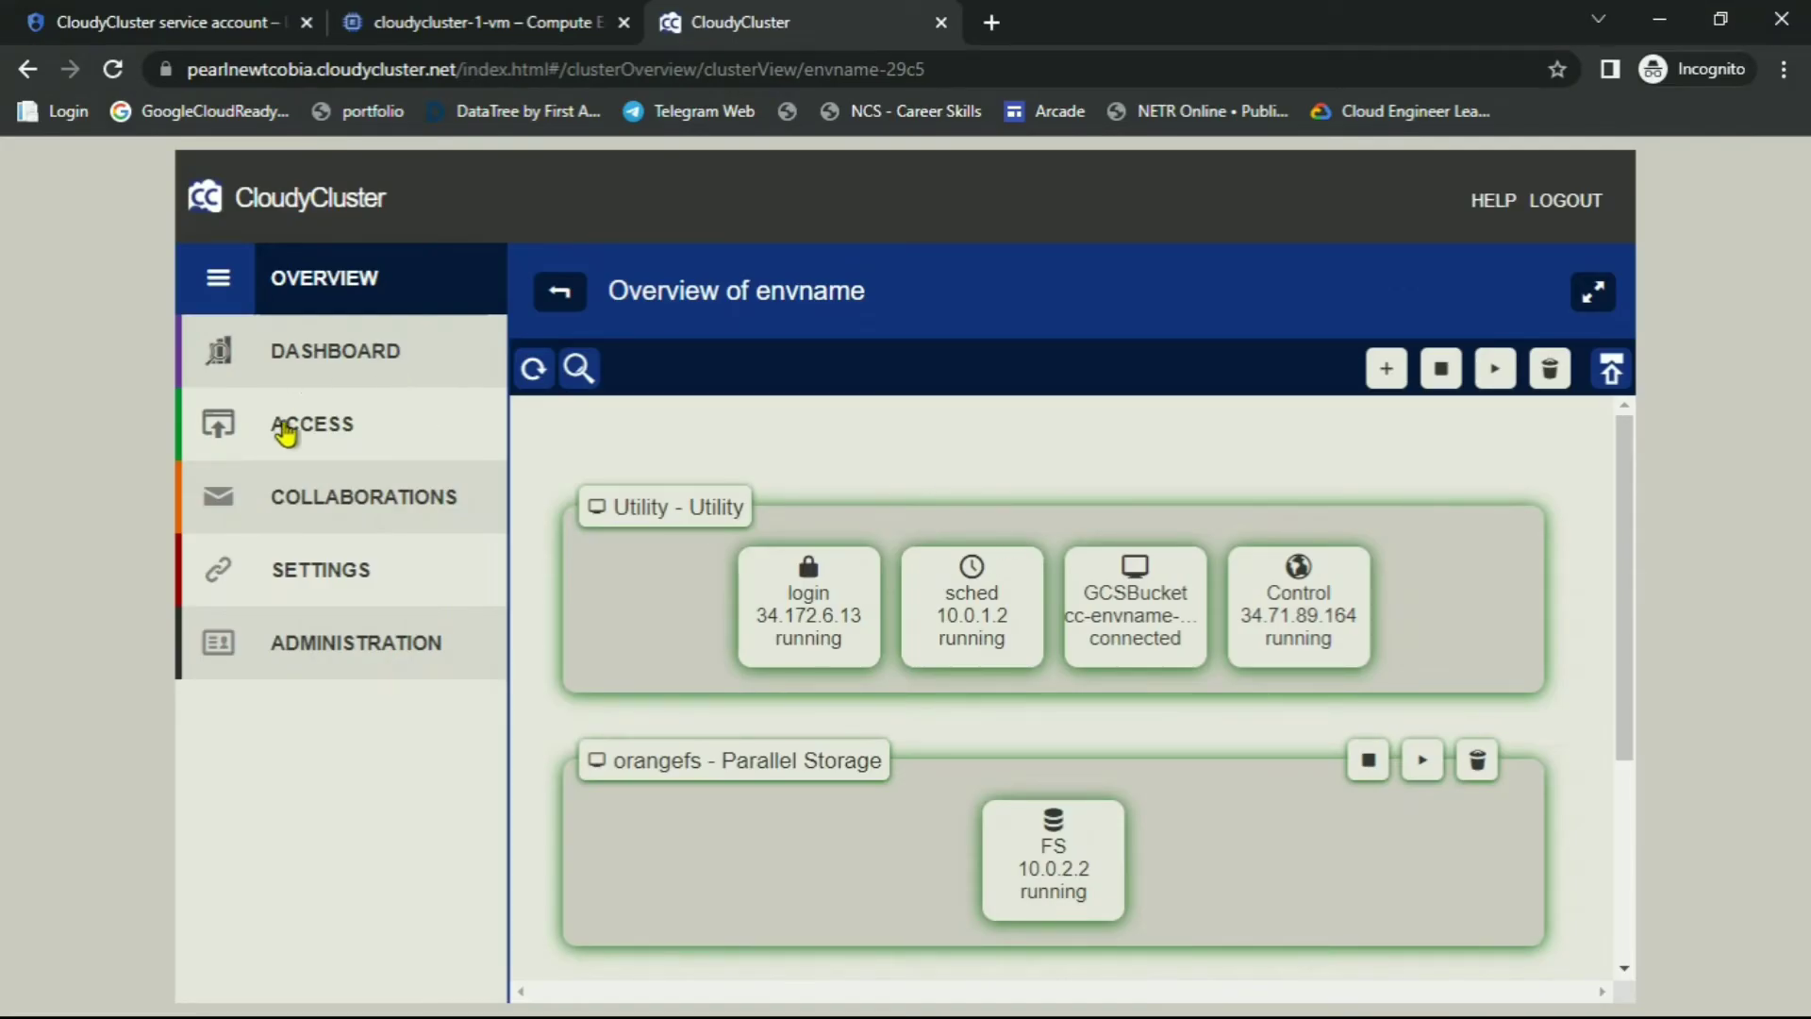
# Open the Open OnDemand sign-in from the access information and paste the saved username
pyautogui.click(298, 425)
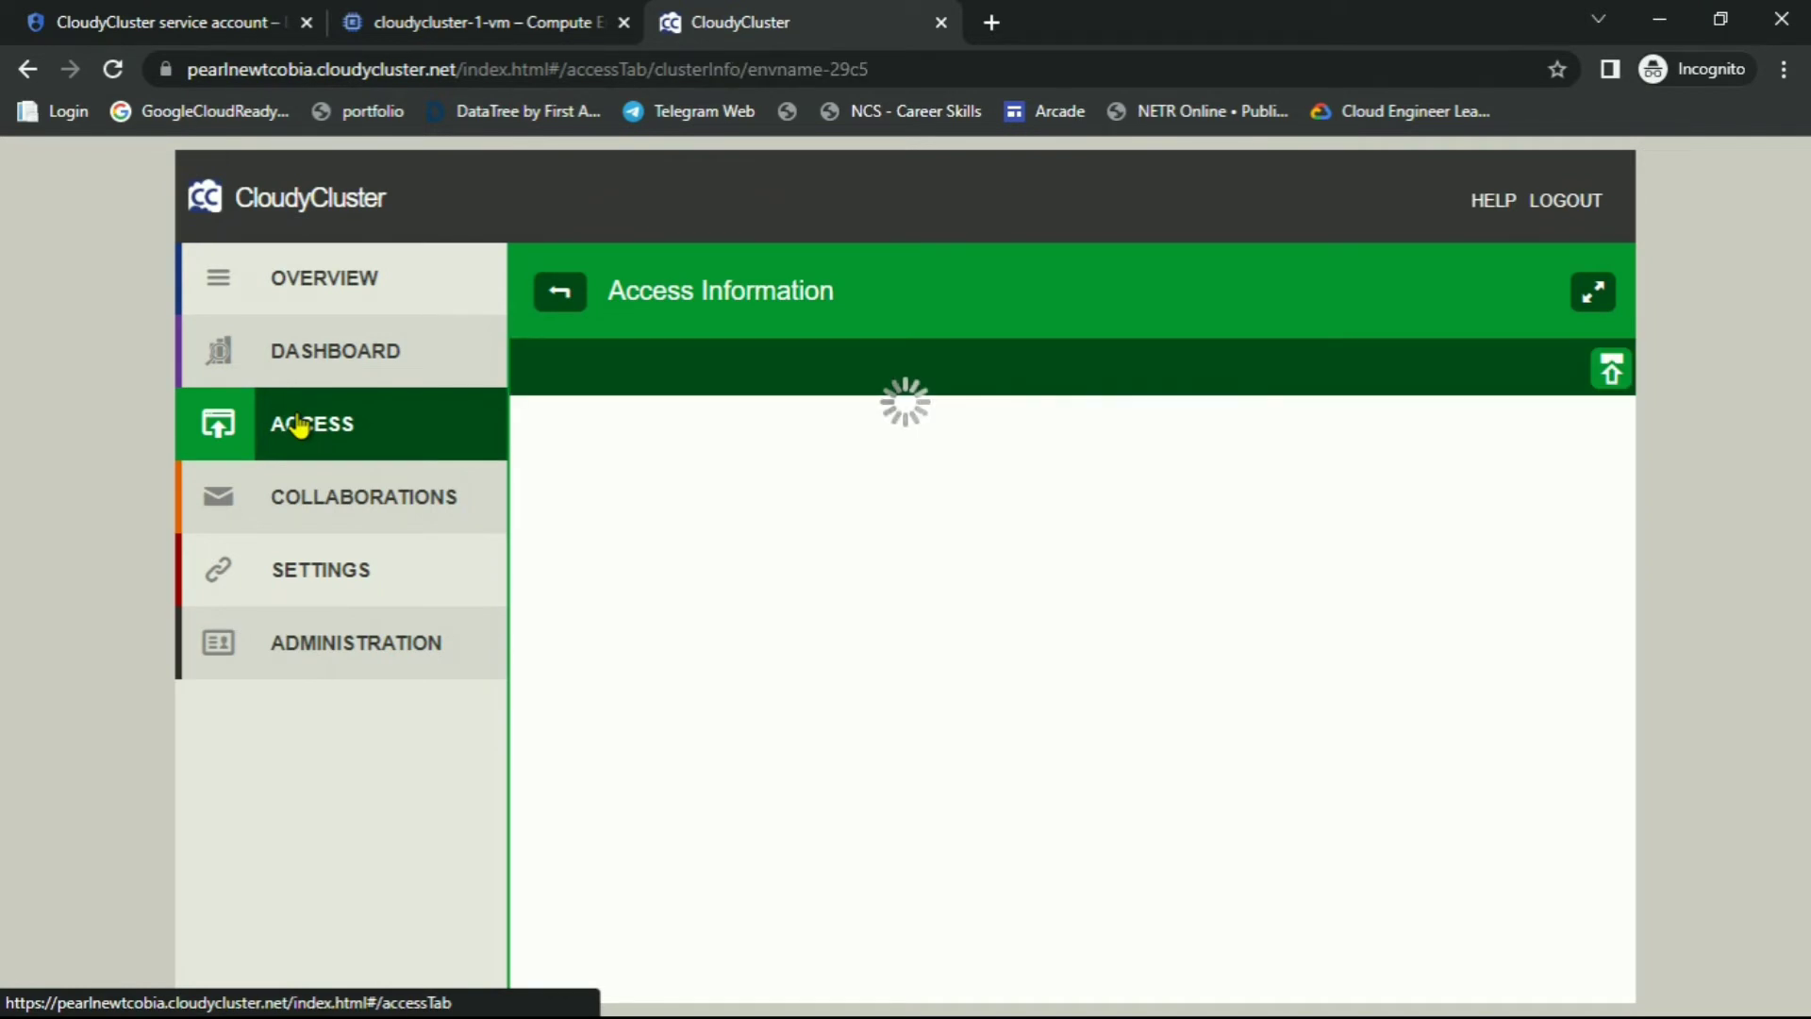
pyautogui.click(779, 469)
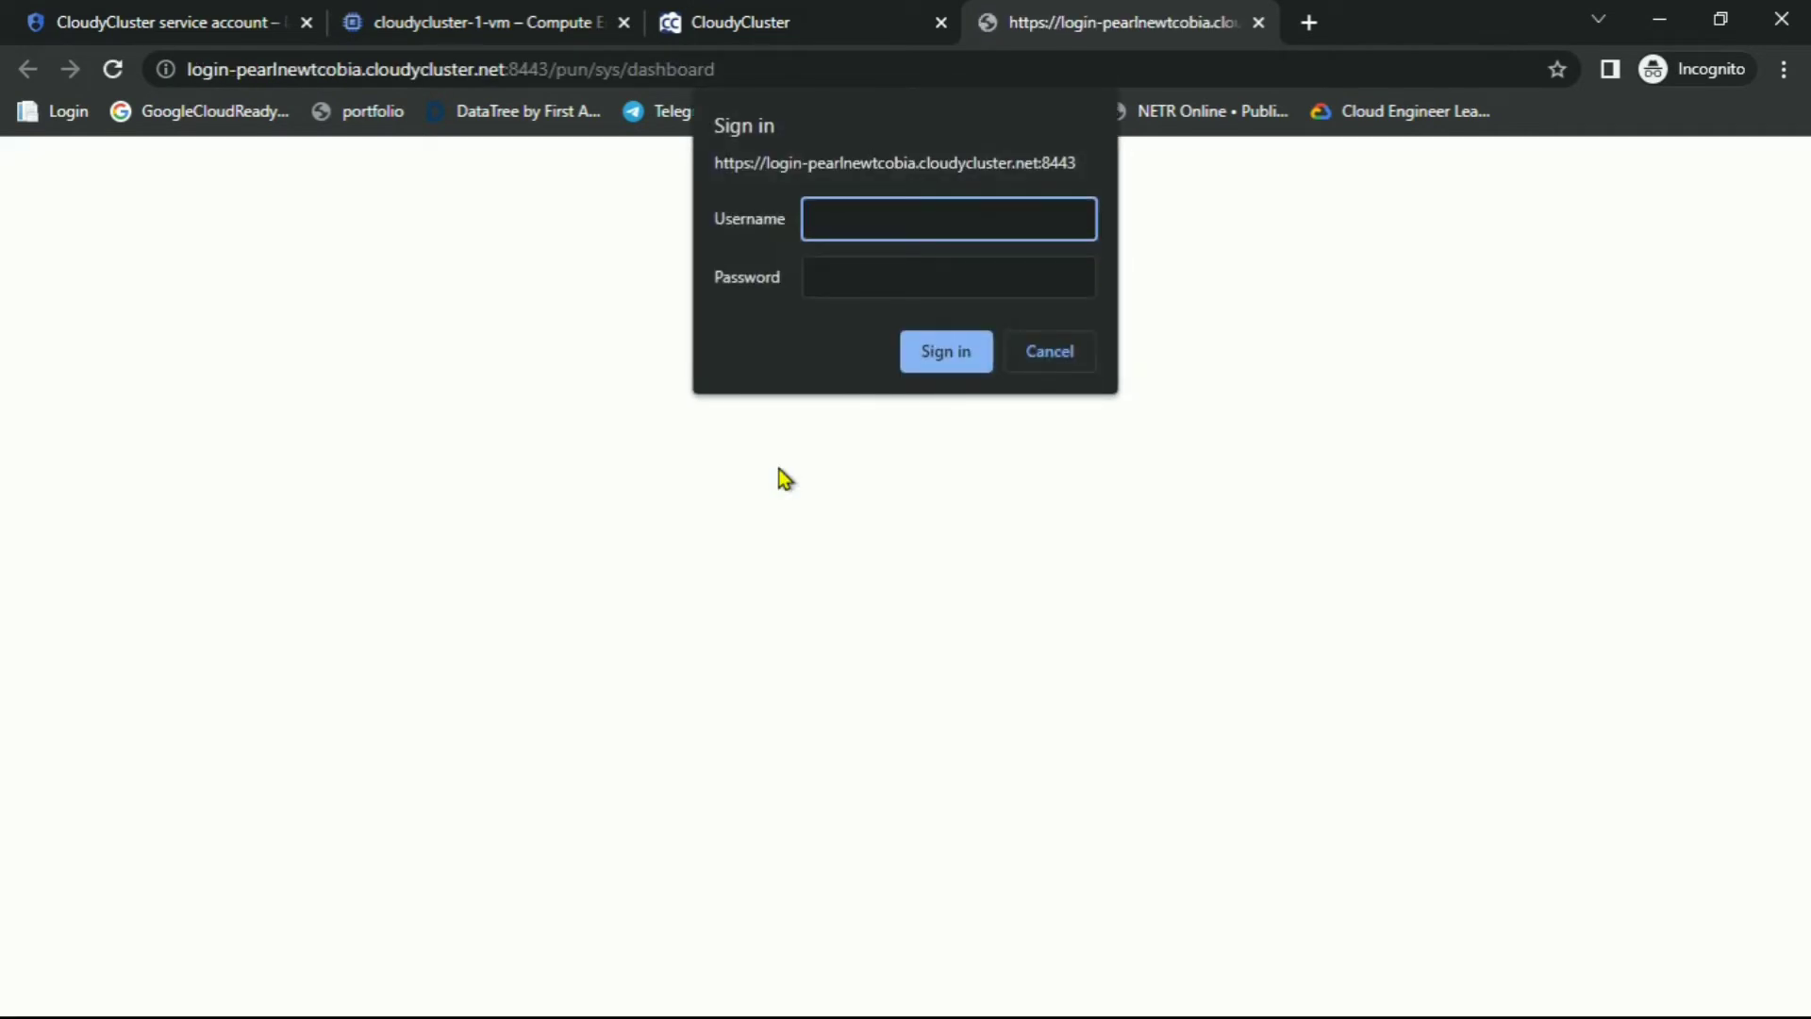
pyautogui.hotkey('alt', 'Tab')
pyautogui.hotkey('alt', 'Tab')
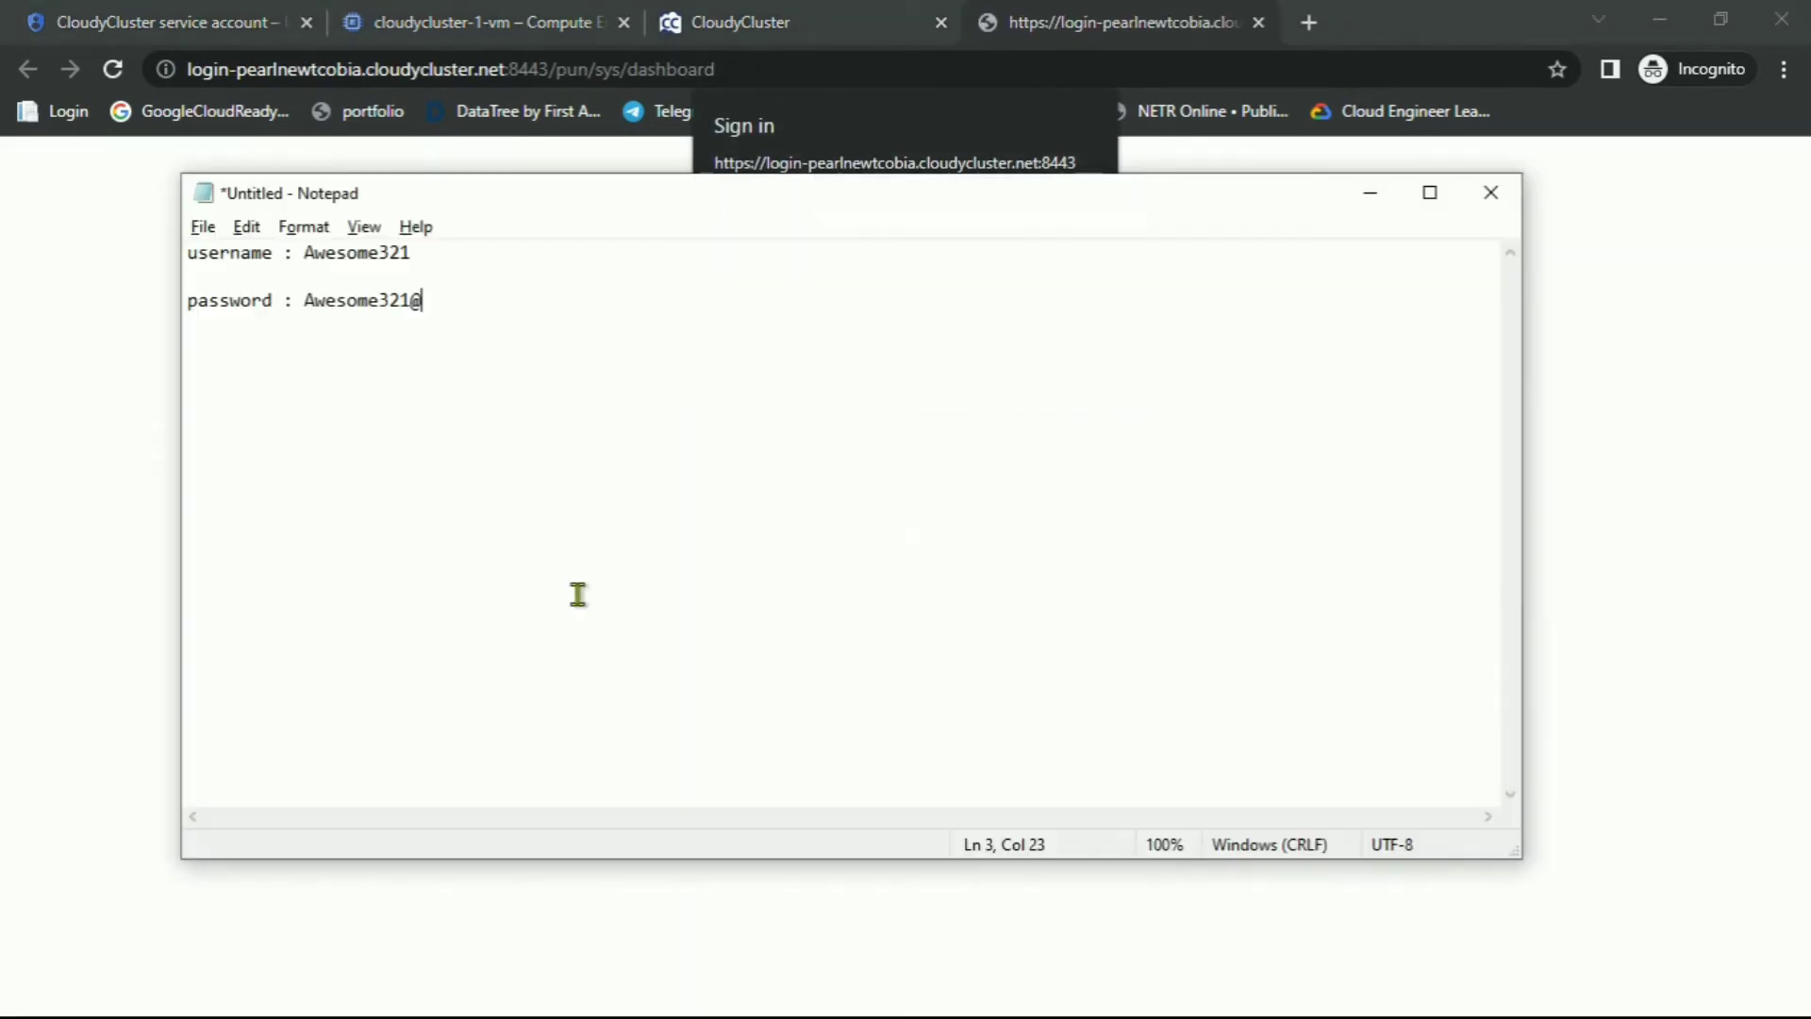
pyautogui.moveTo(305, 259); pyautogui.dragTo(435, 276)
pyautogui.hotkey('ctrl', 'c')
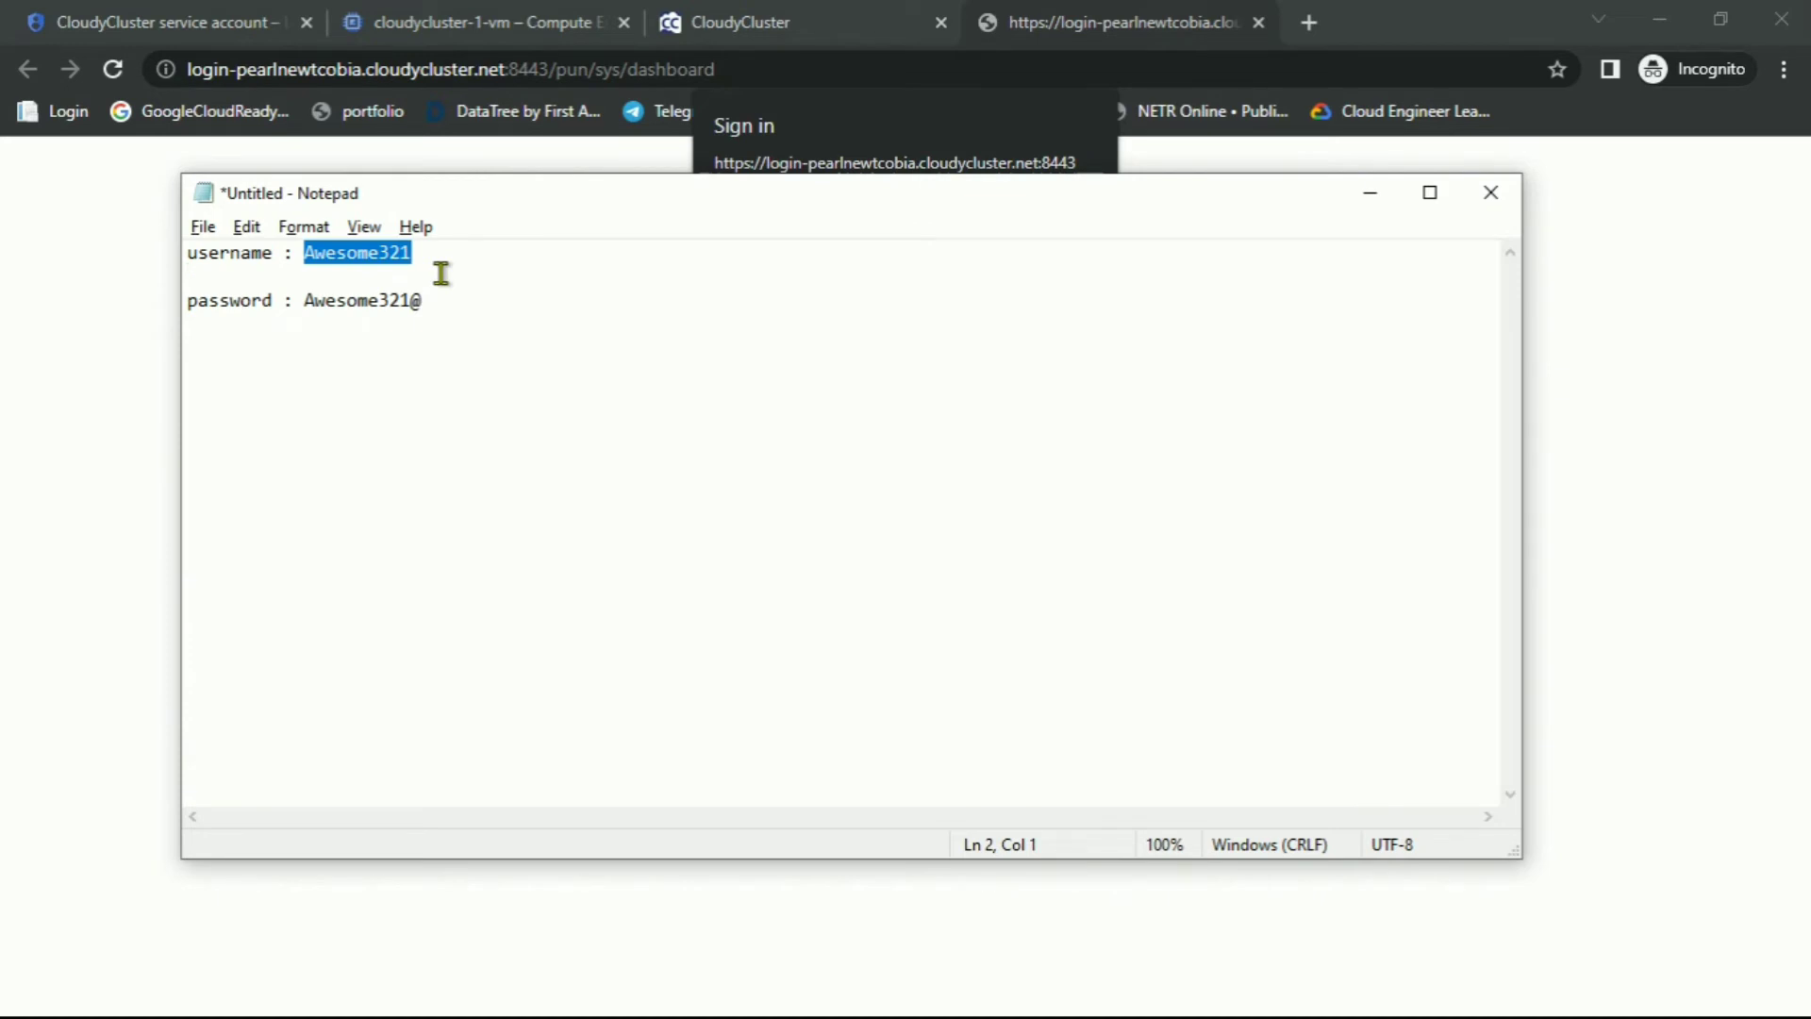
pyautogui.hotkey('alt', 'Tab')
pyautogui.hotkey('ctrl', 'v')
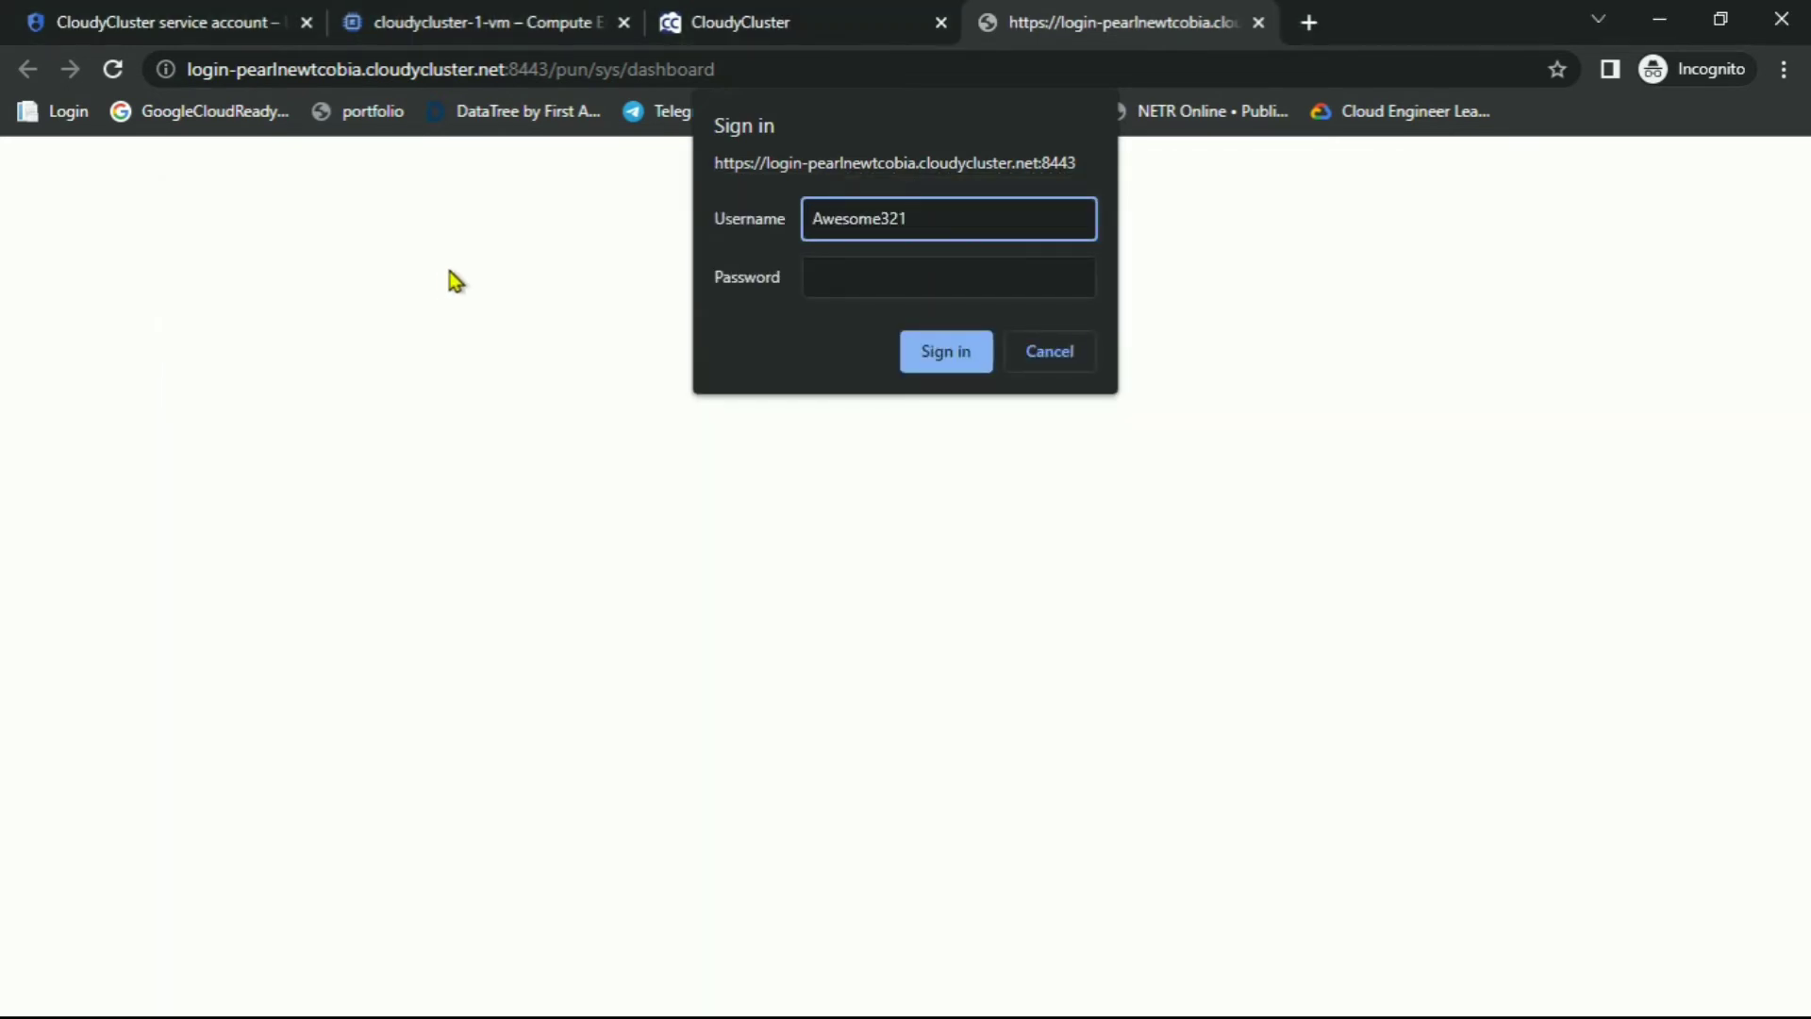
# Copy the saved password from Notepad into the Password field and sign in
pyautogui.hotkey('alt', 'Tab')
pyautogui.click(358, 300)
pyautogui.doubleClick(358, 300)
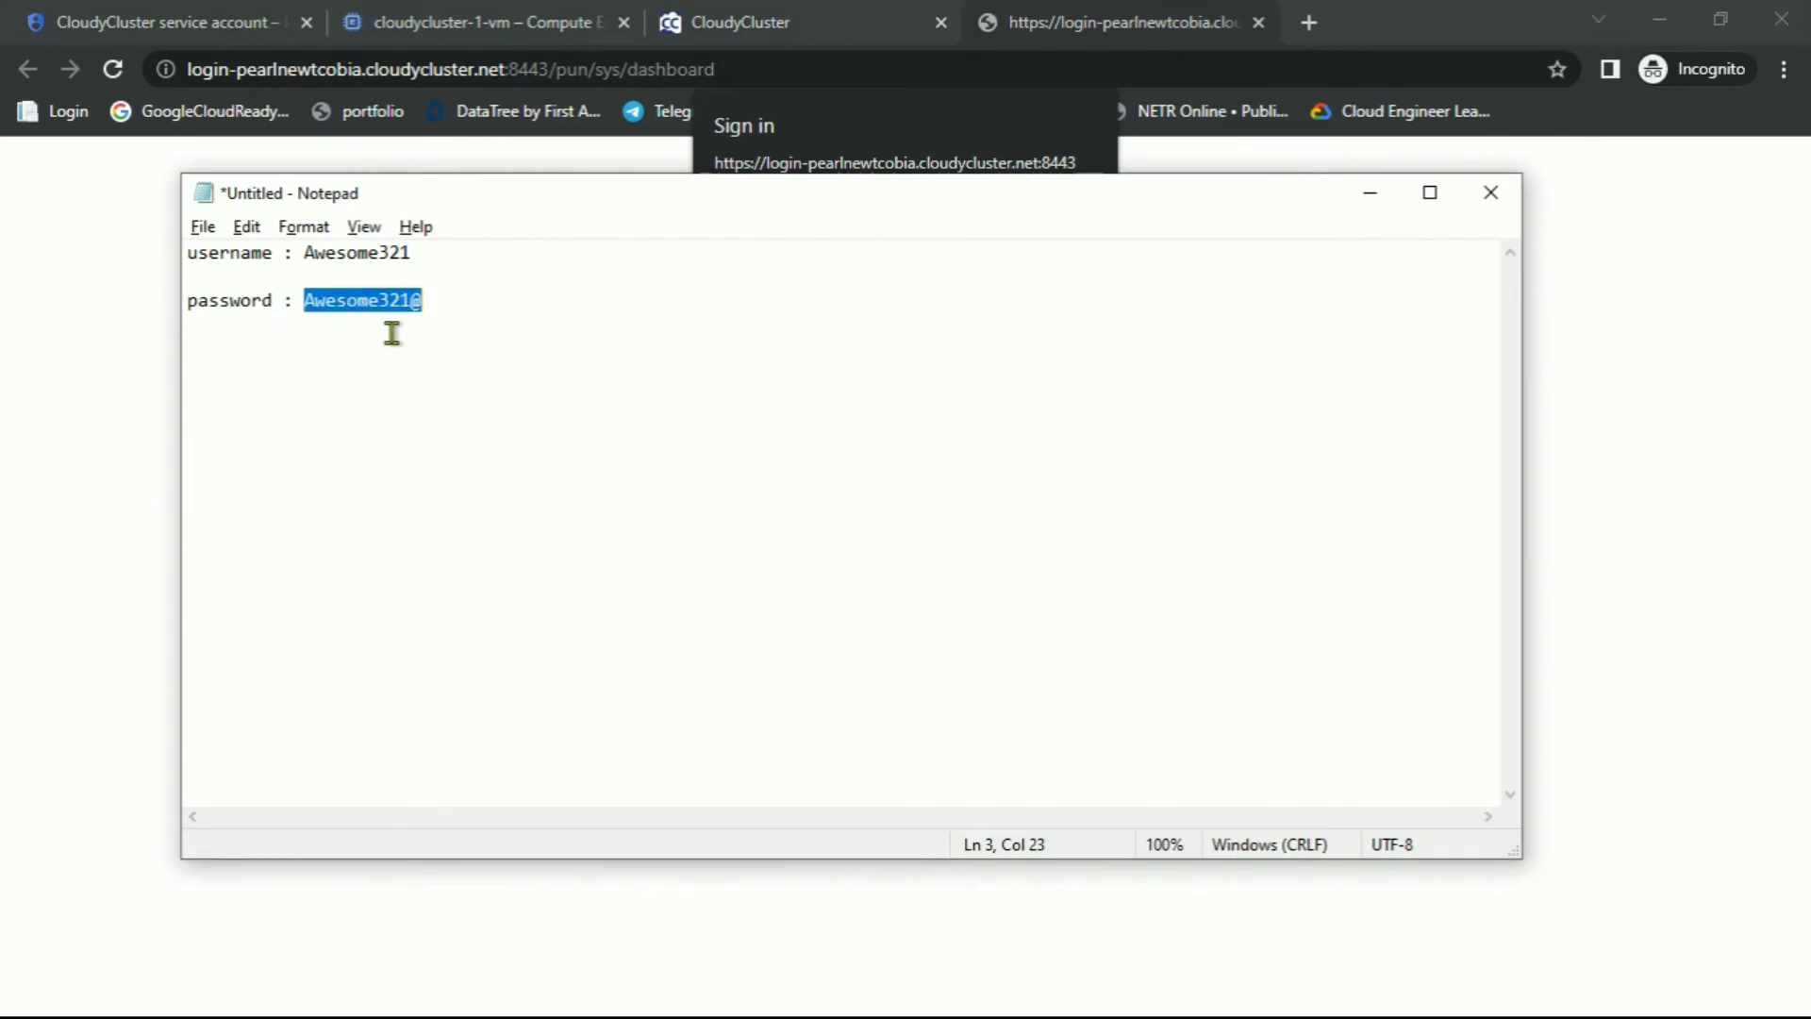
pyautogui.hotkey('alt', 'Tab')
pyautogui.click(870, 277)
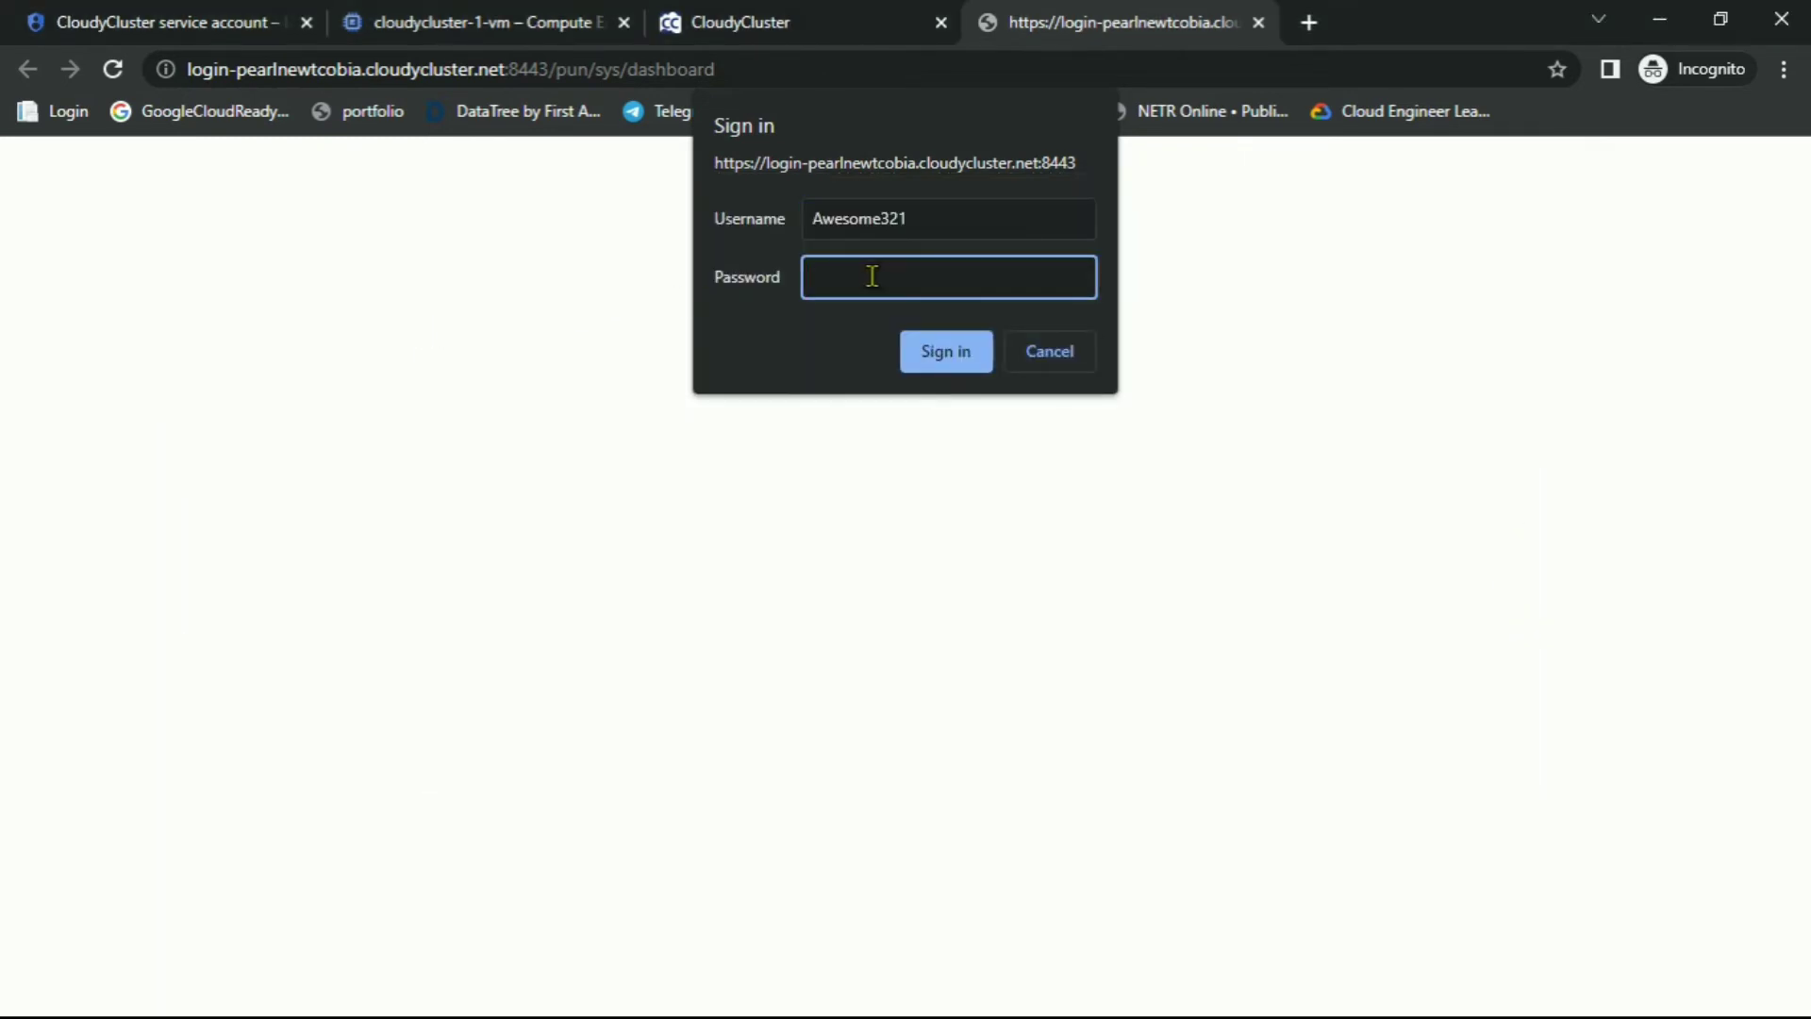
pyautogui.click(914, 357)
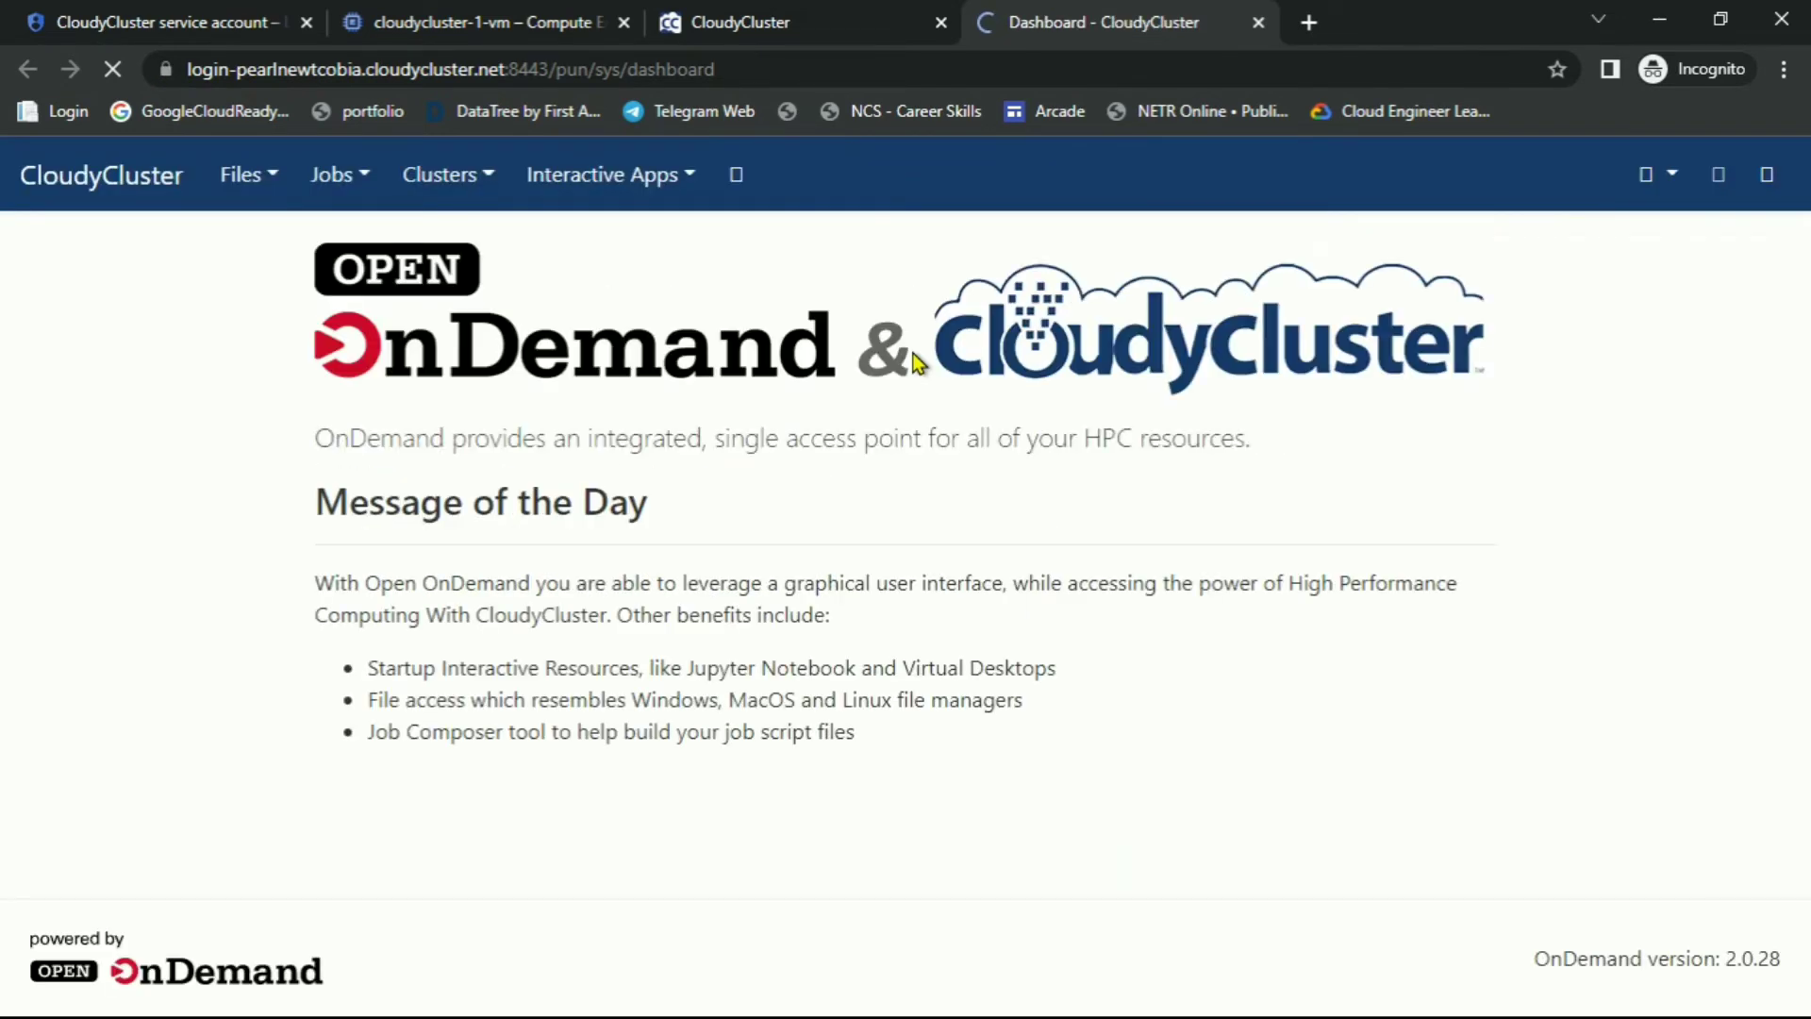
# Open a sched Shell Access session from the Clusters menu
pyautogui.hotkey('alt', 'Tab')
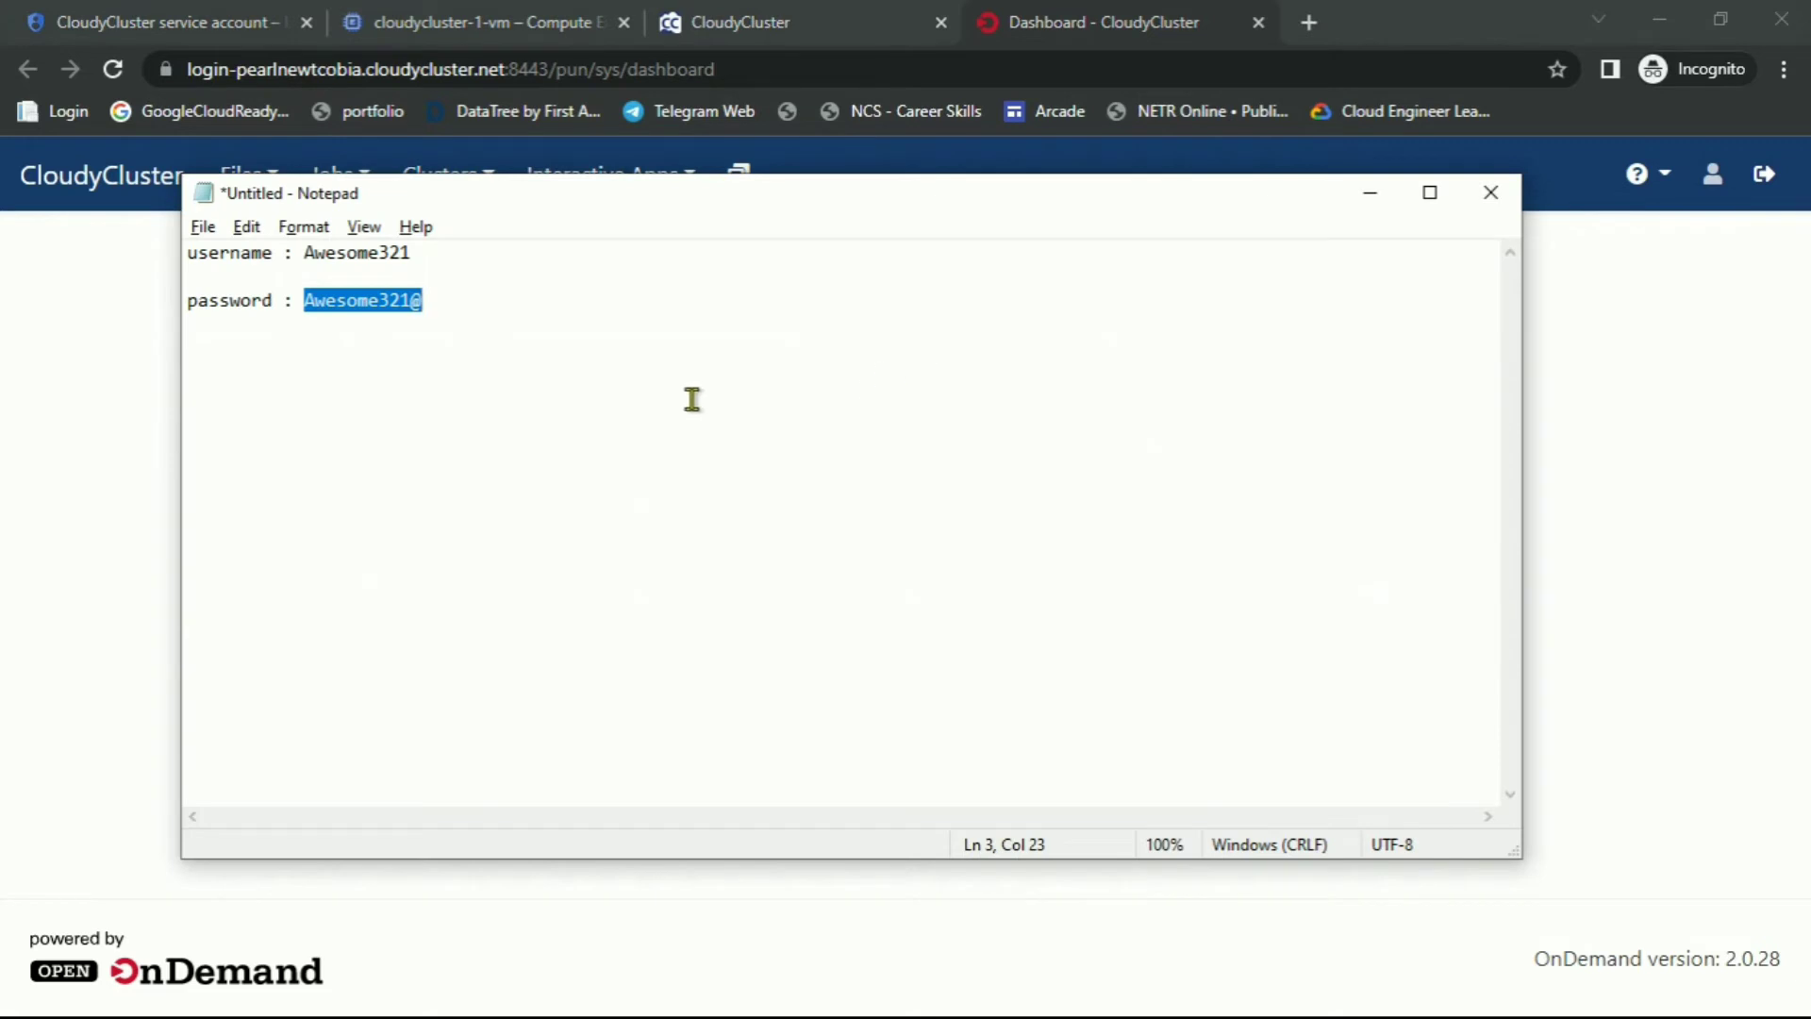
pyautogui.hotkey('alt', 'Tab')
pyautogui.hotkey('alt', 'Tab')
pyautogui.press('Tab')
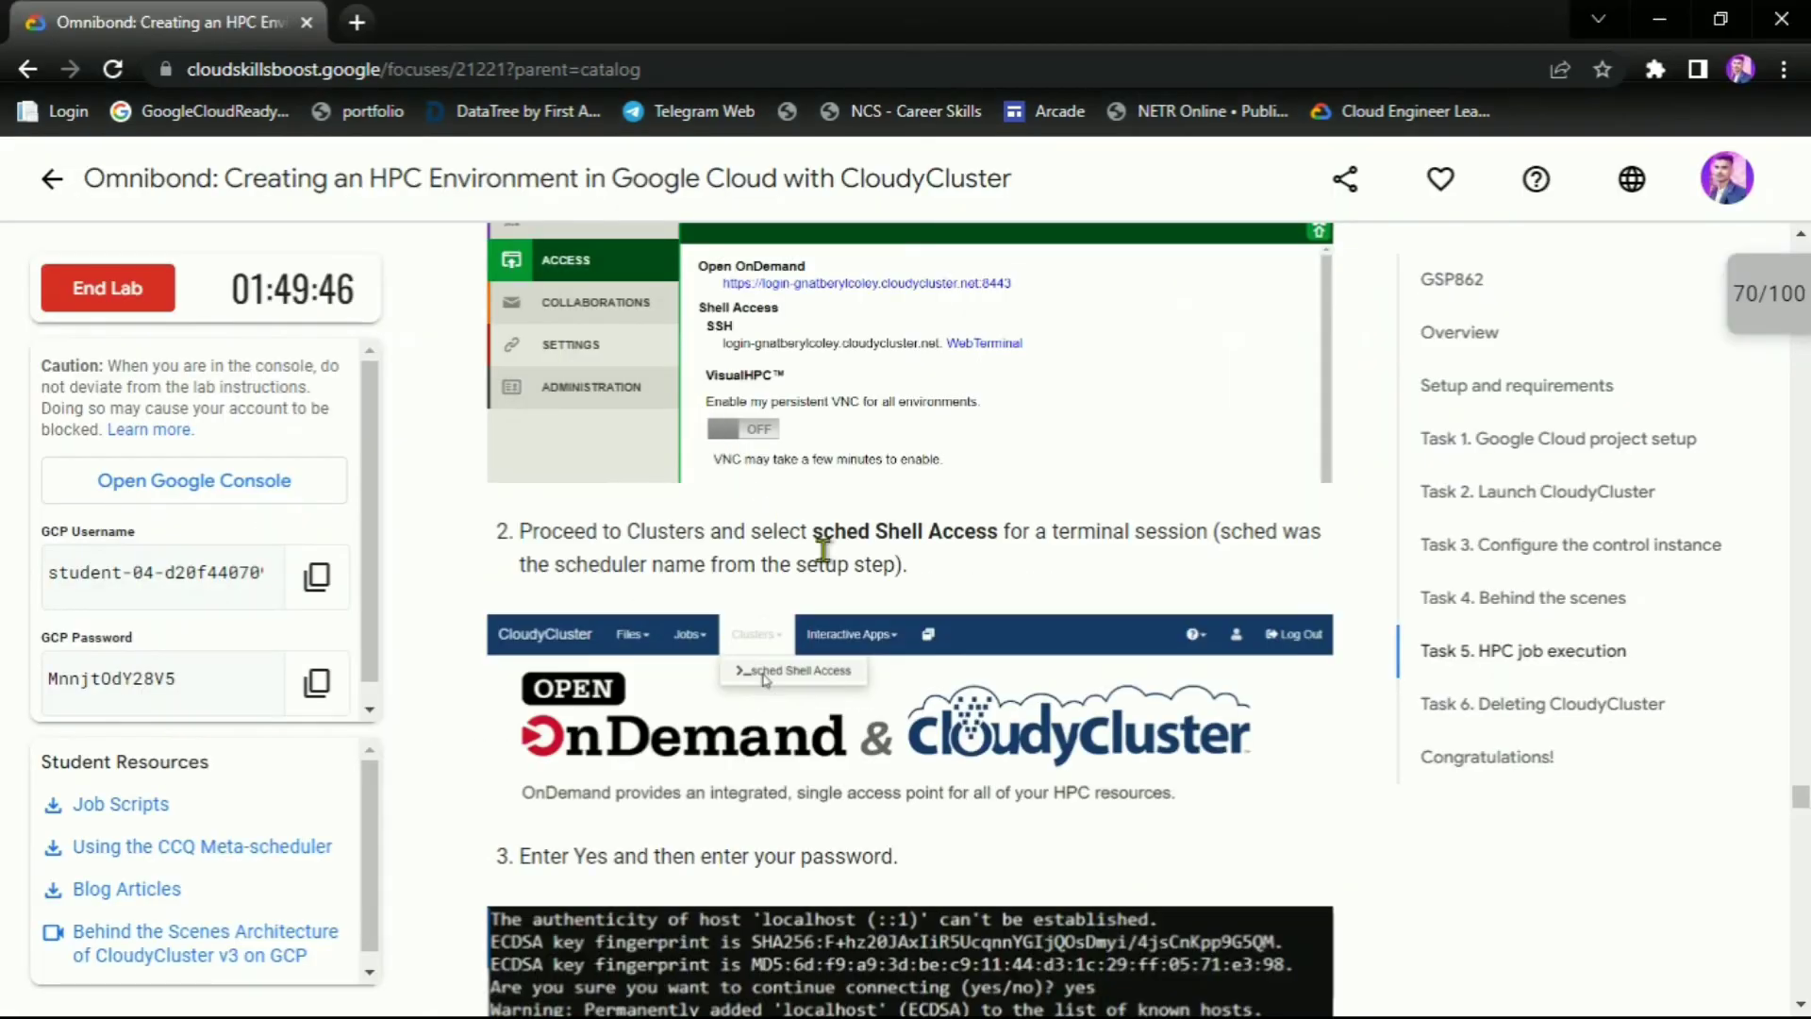
pyautogui.scroll(-3, 821, 545)
pyautogui.moveTo(812, 267); pyautogui.dragTo(1019, 270)
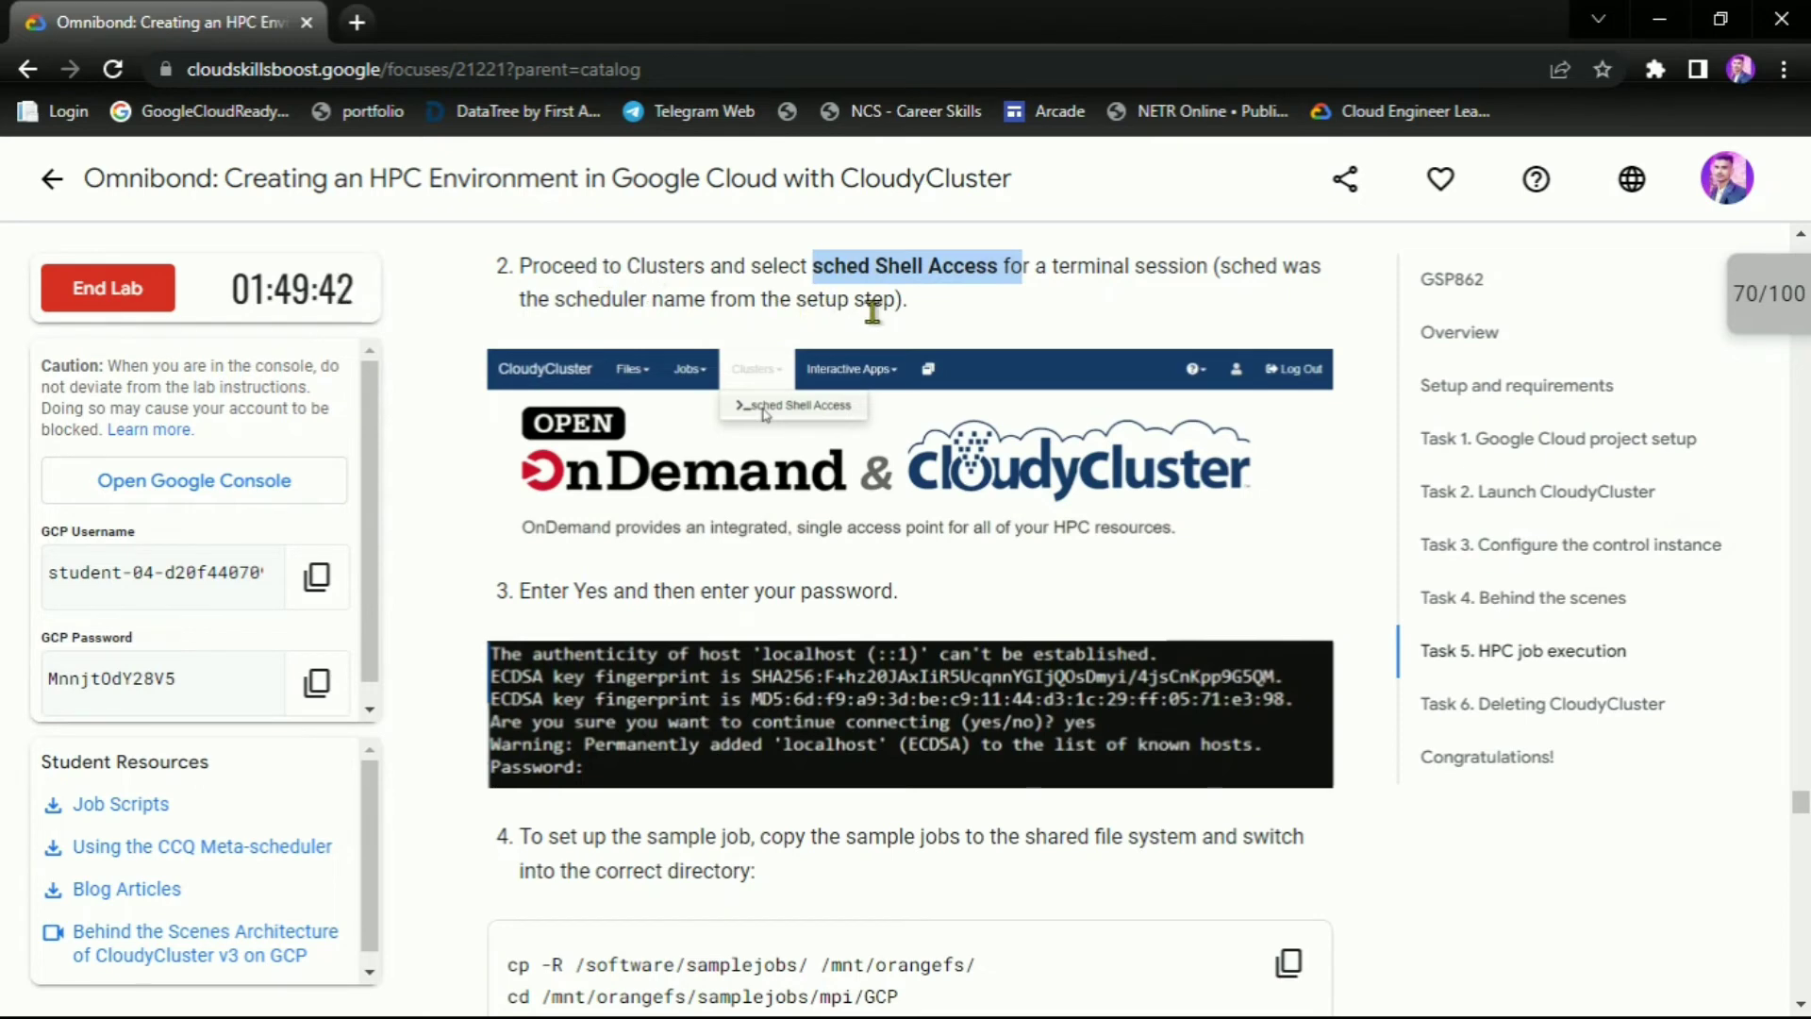
pyautogui.hotkey('alt', 'Tab')
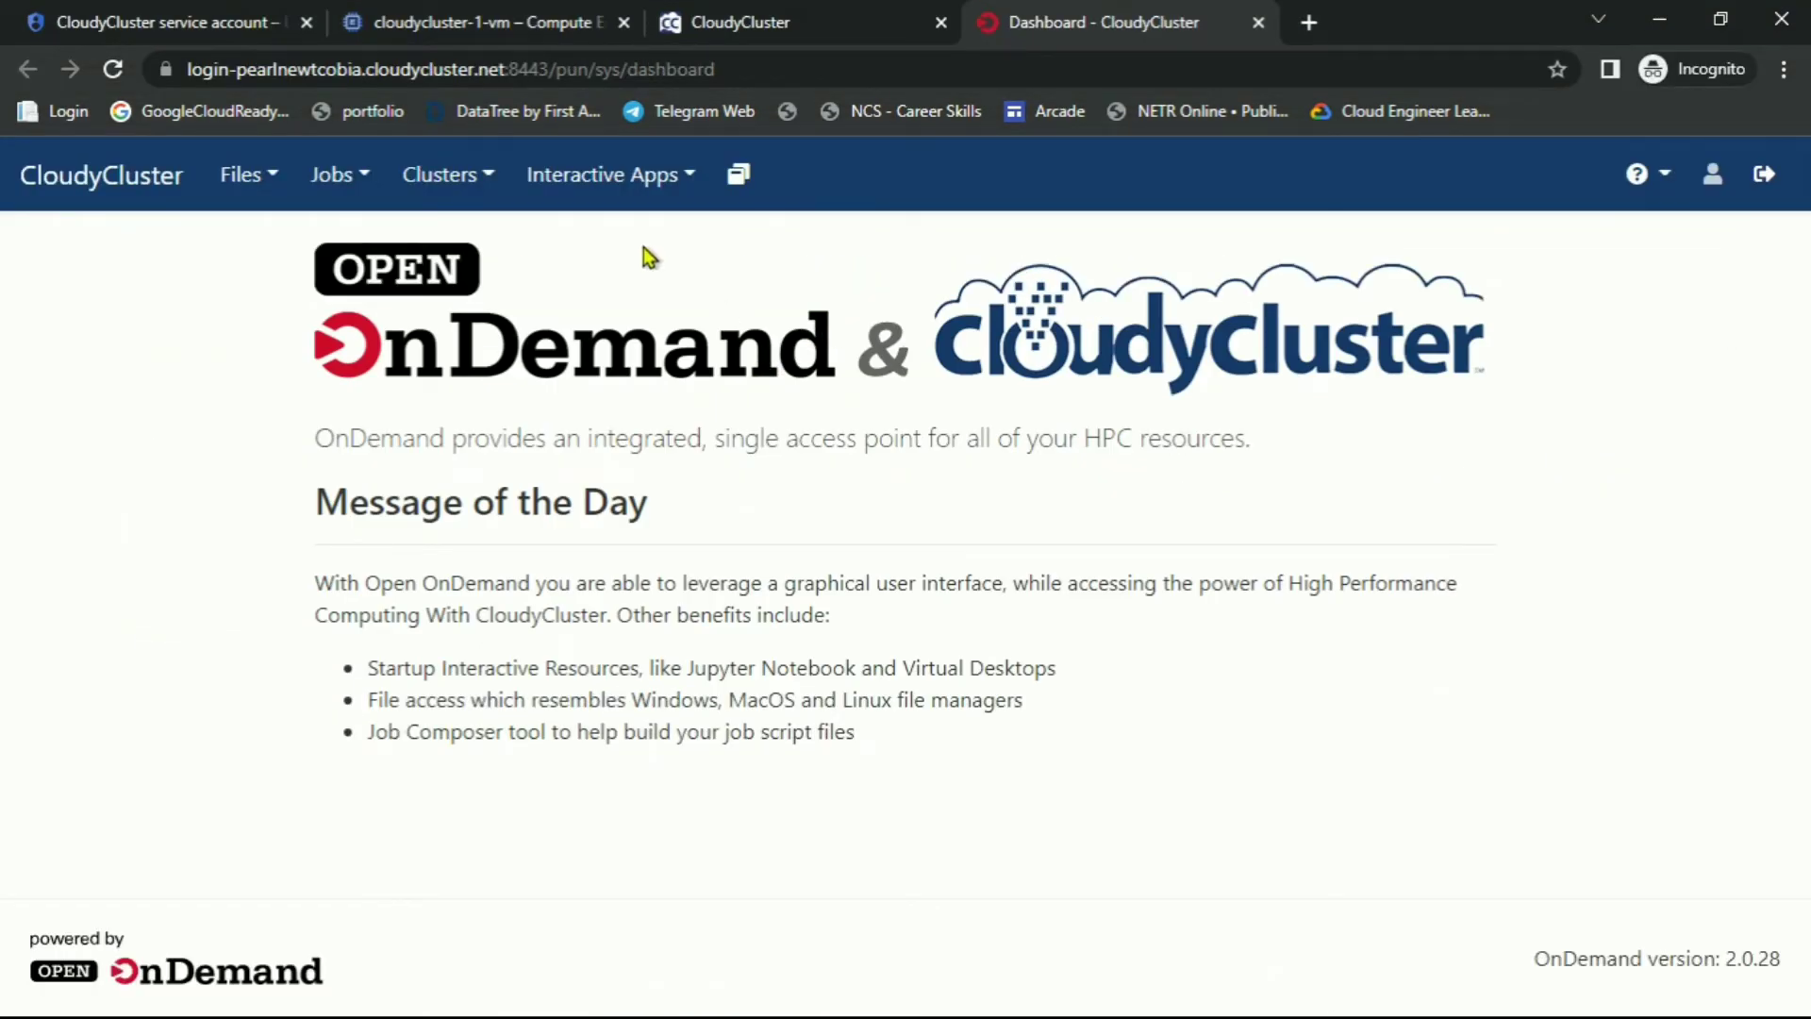
pyautogui.click(483, 179)
pyautogui.click(487, 230)
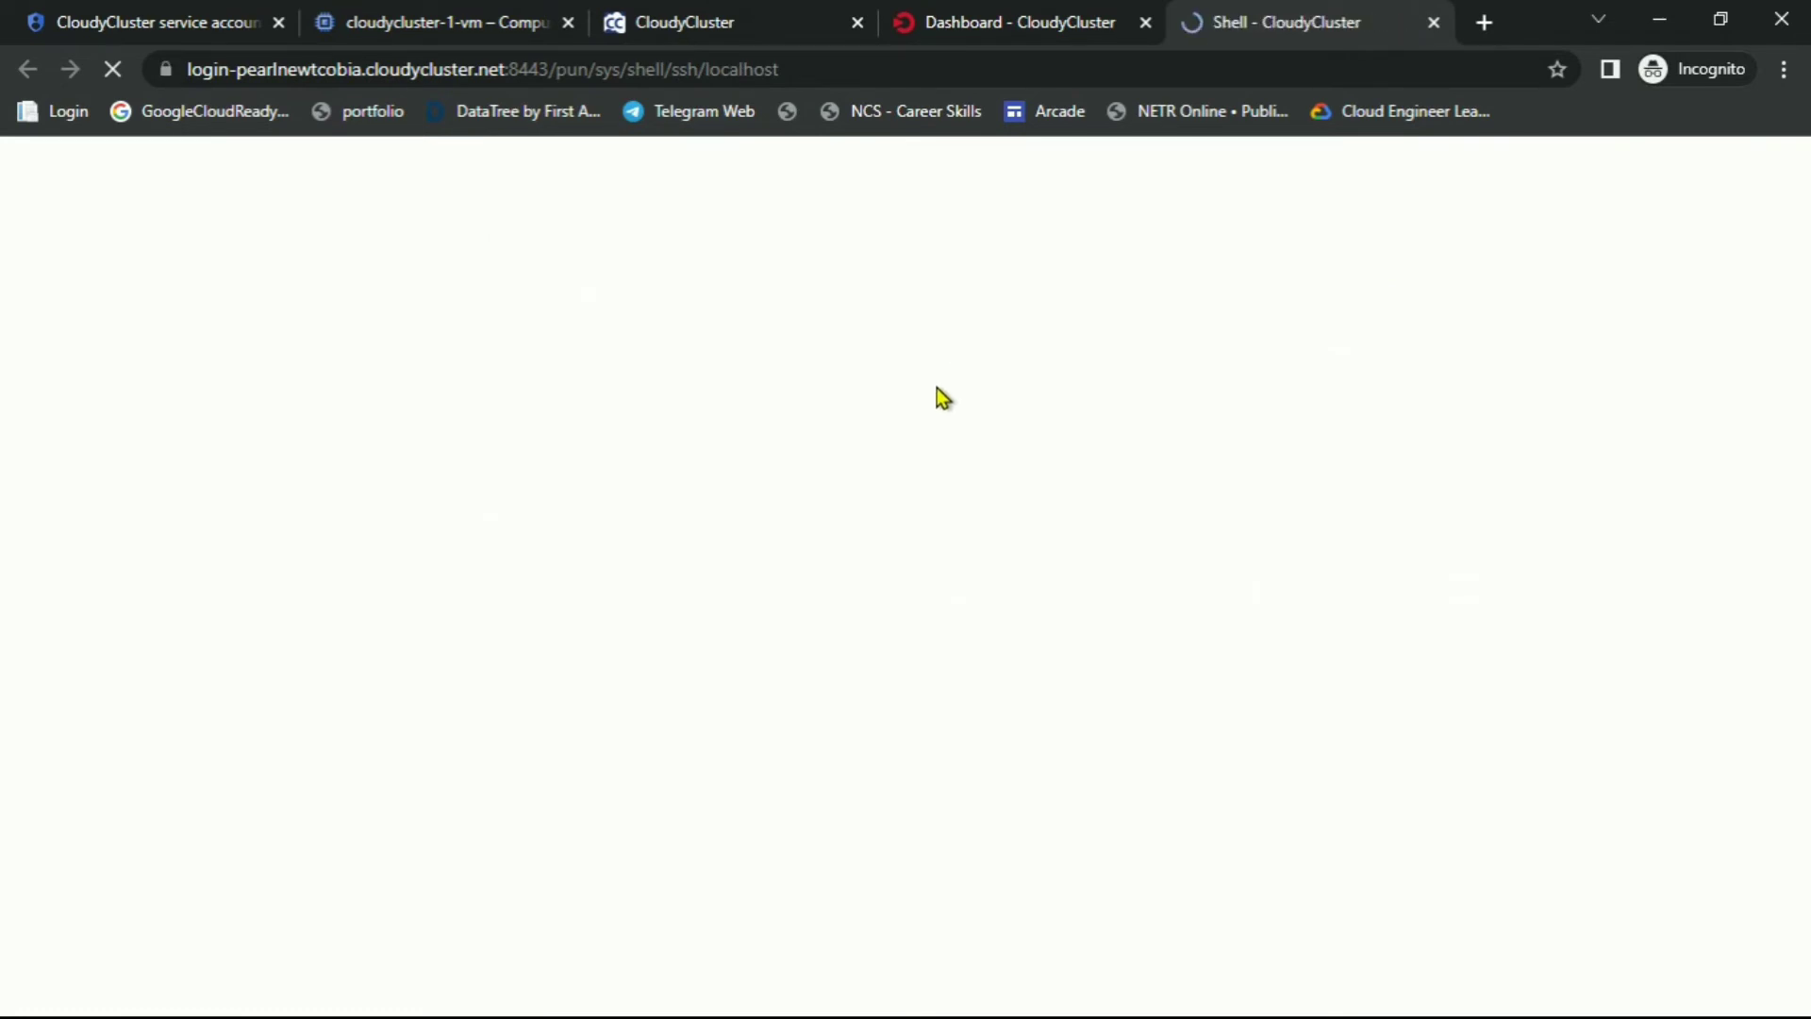
# Answer yes to the localhost prompt and log in with the saved password
pyautogui.hotkey('alt', 'Tab')
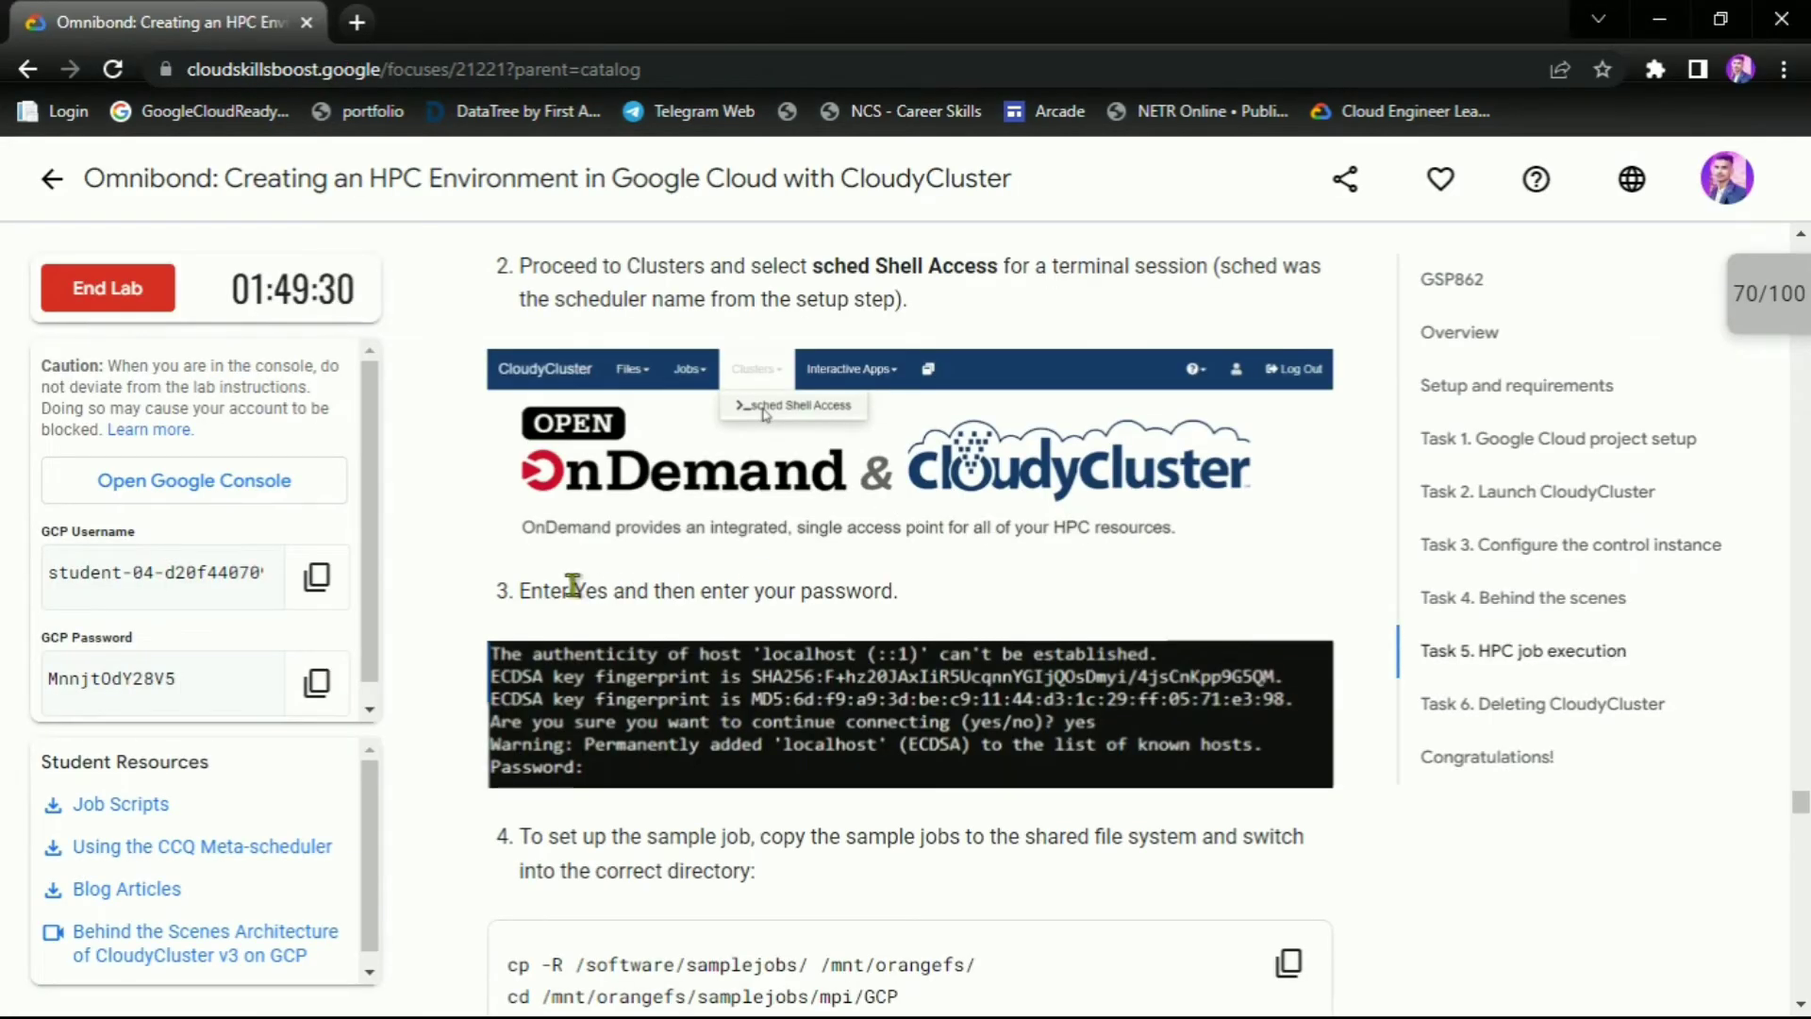
pyautogui.moveTo(573, 585); pyautogui.dragTo(954, 600)
pyautogui.hotkey('alt', 'Tab')
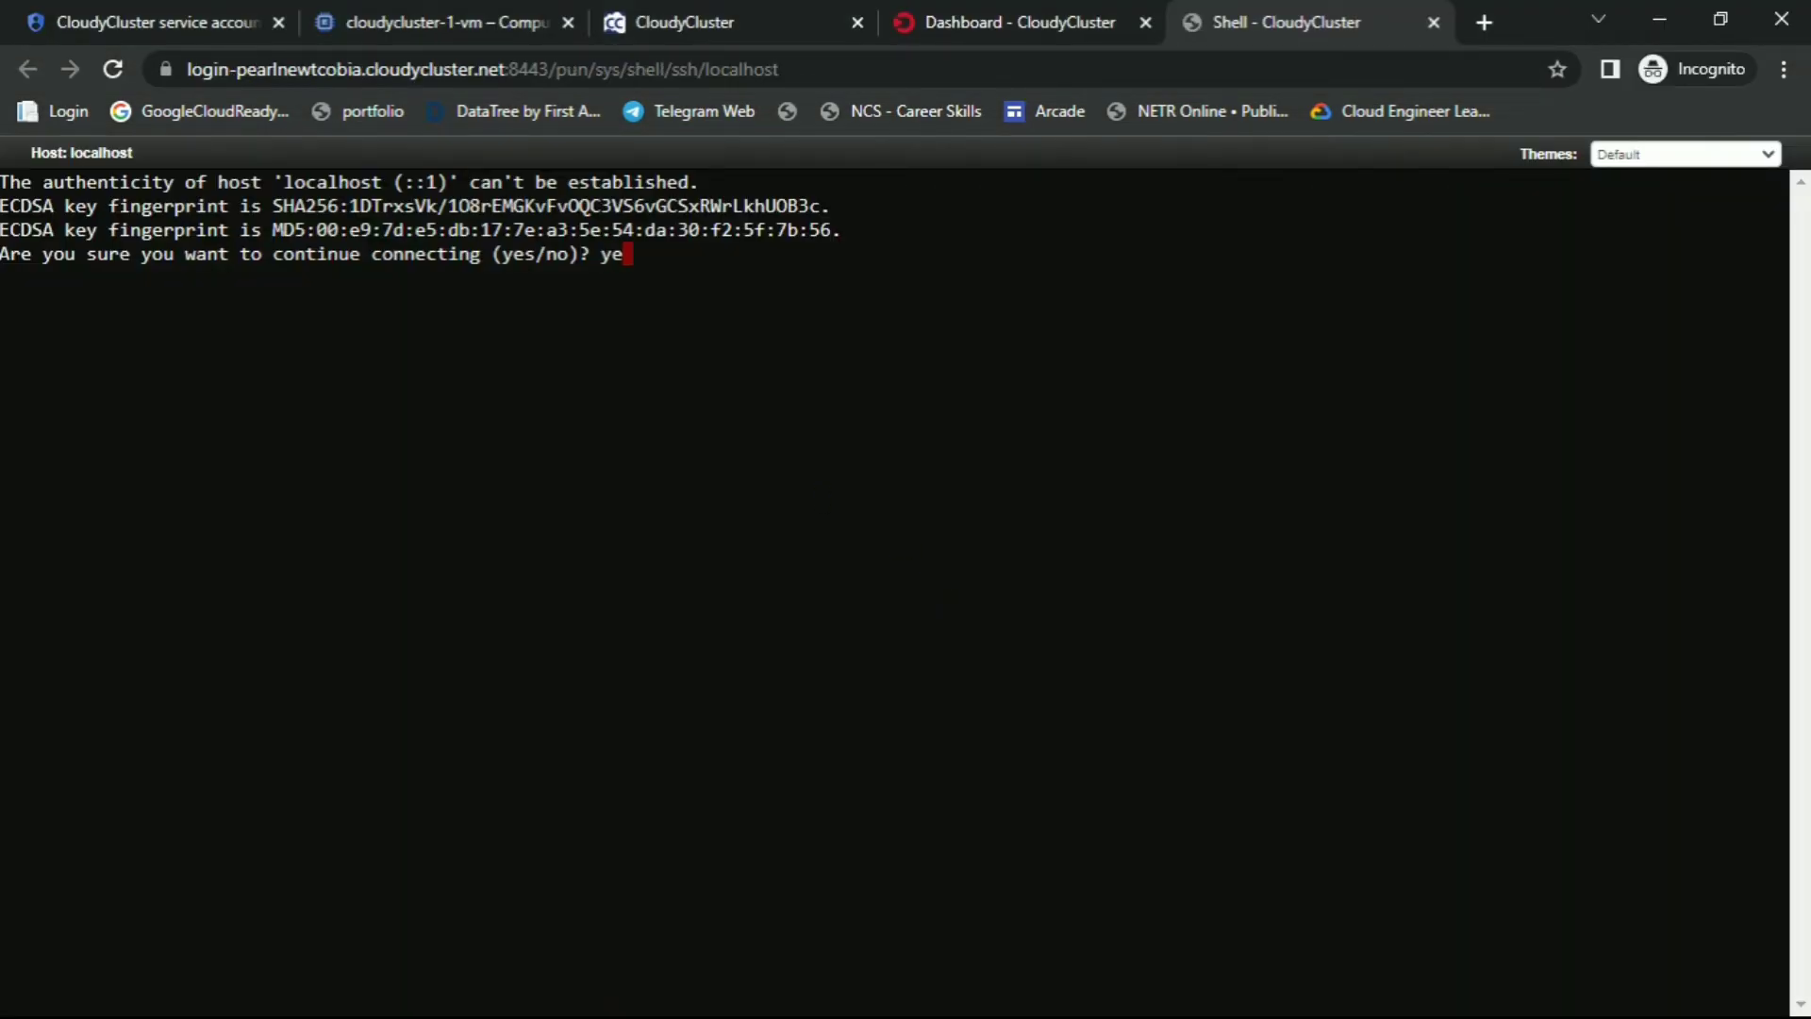
pyautogui.press('Return')
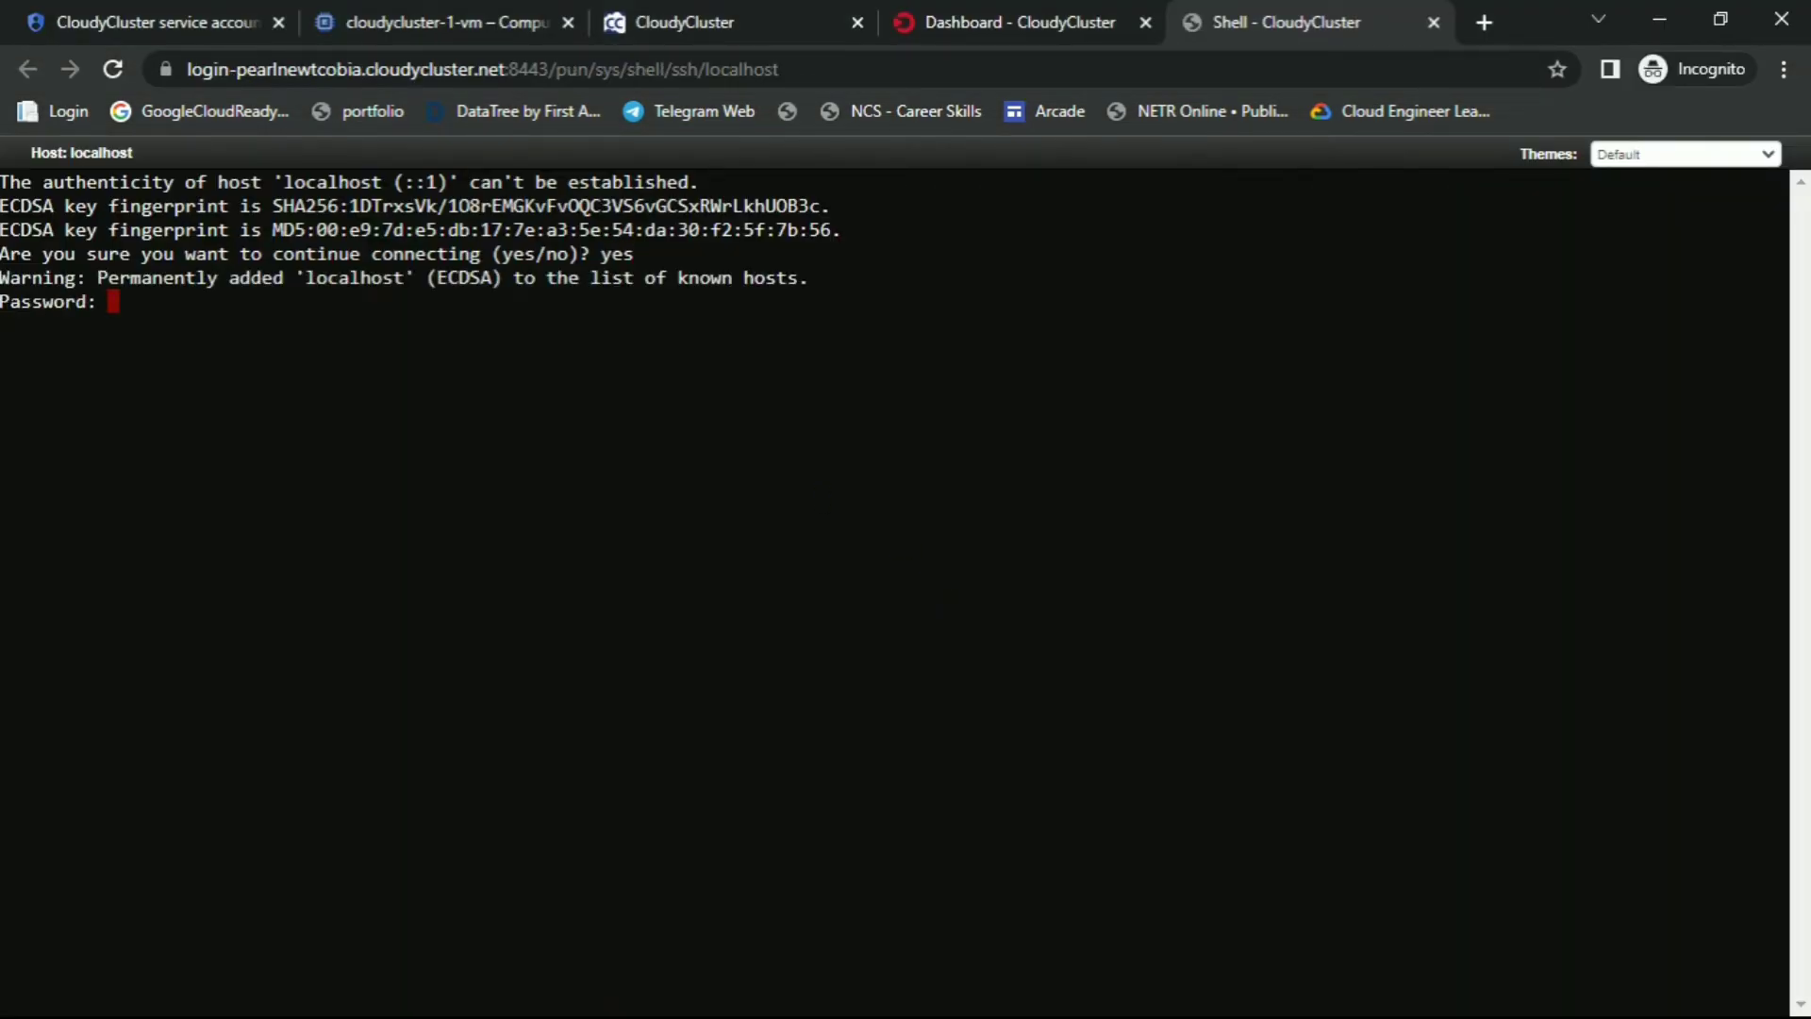
pyautogui.hotkey('alt', 'Tab')
pyautogui.press('Tab')
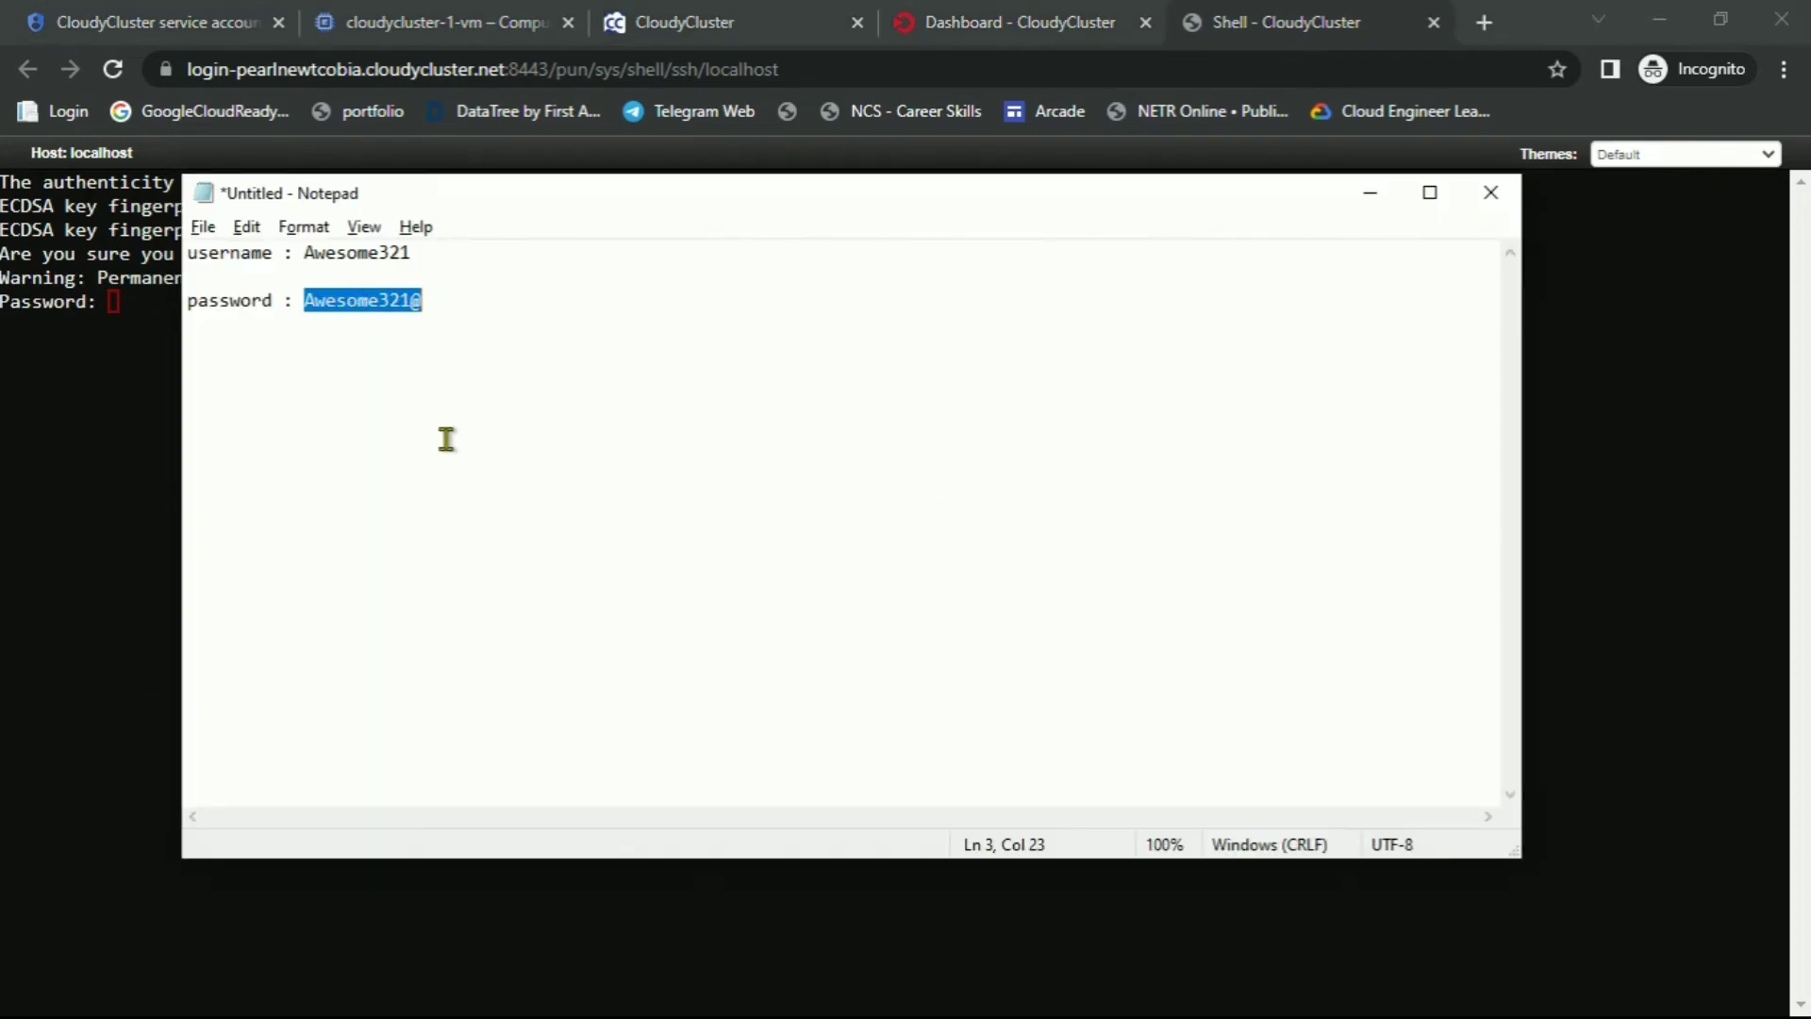
pyautogui.hotkey('alt', 'Tab')
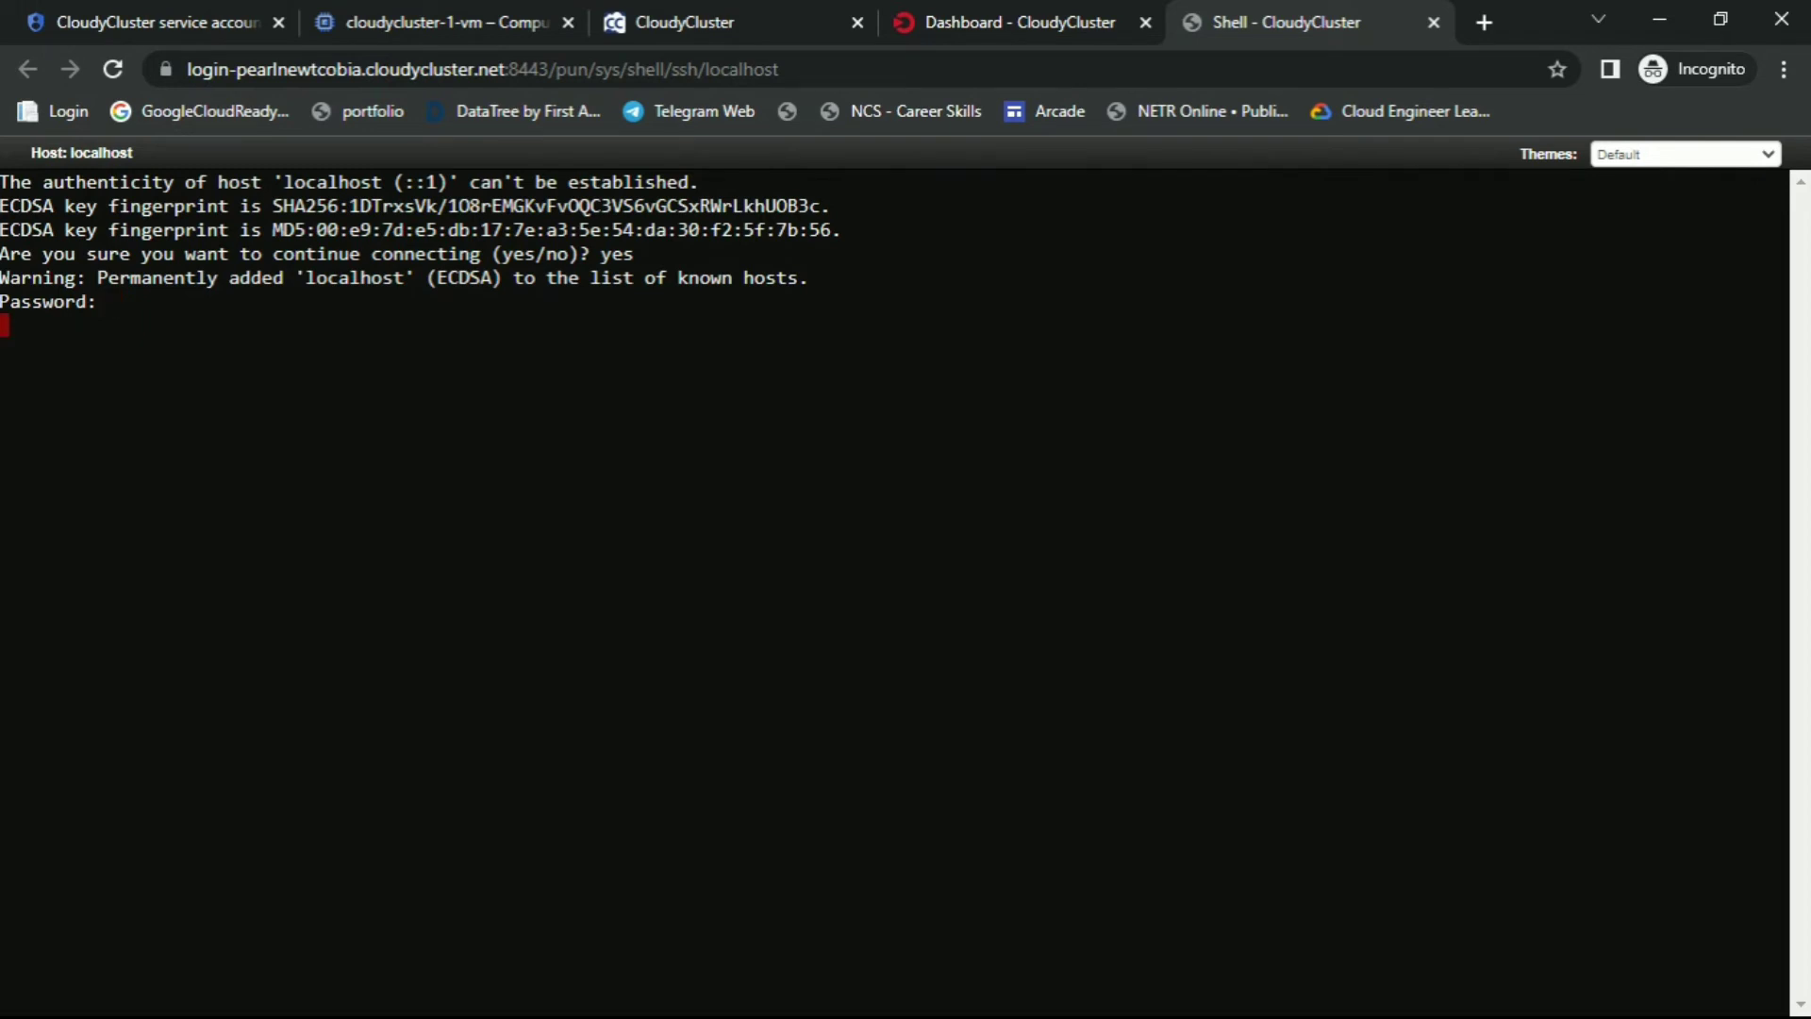
pyautogui.press('Return')
# Run the lab's cp -R and cd commands to enter /mnt/orangefs/samplejobs/mpi/GCP
pyautogui.hotkey('alt', 'Tab')
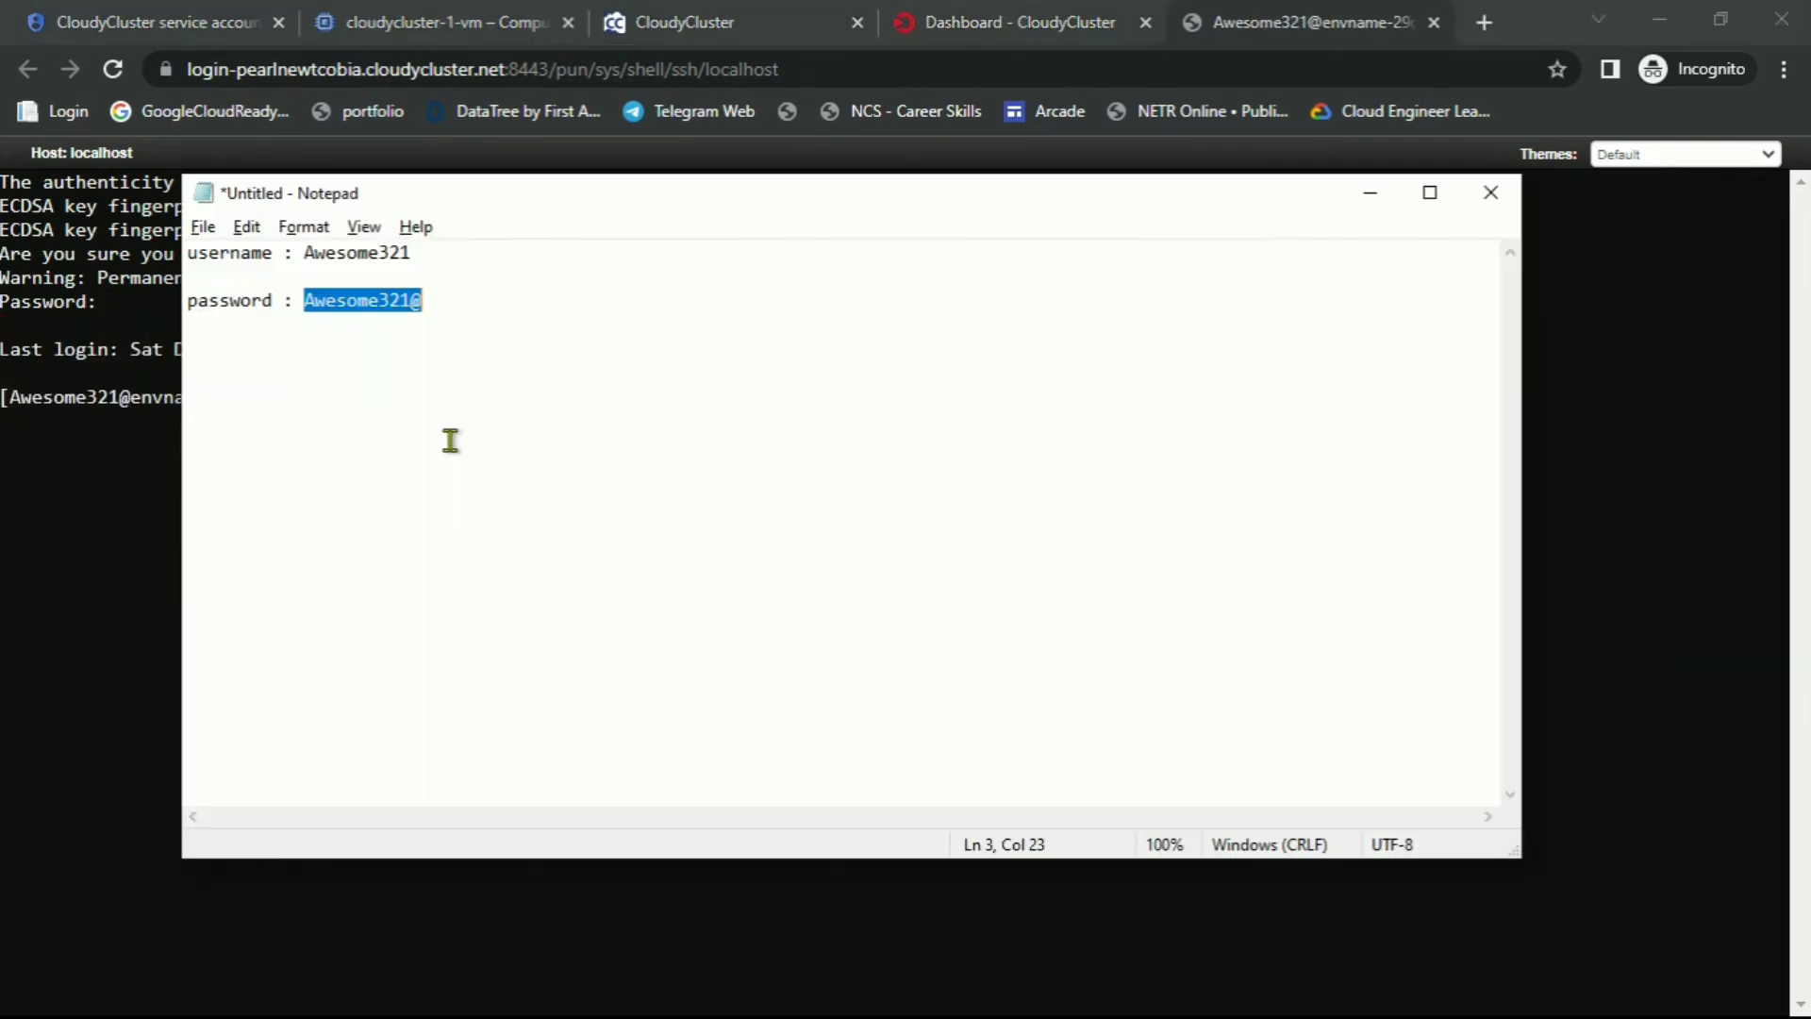
pyautogui.hotkey('alt', 'Tab')
pyautogui.hotkey('alt', 'Tab')
pyautogui.hotkey('alt', 'Tab')
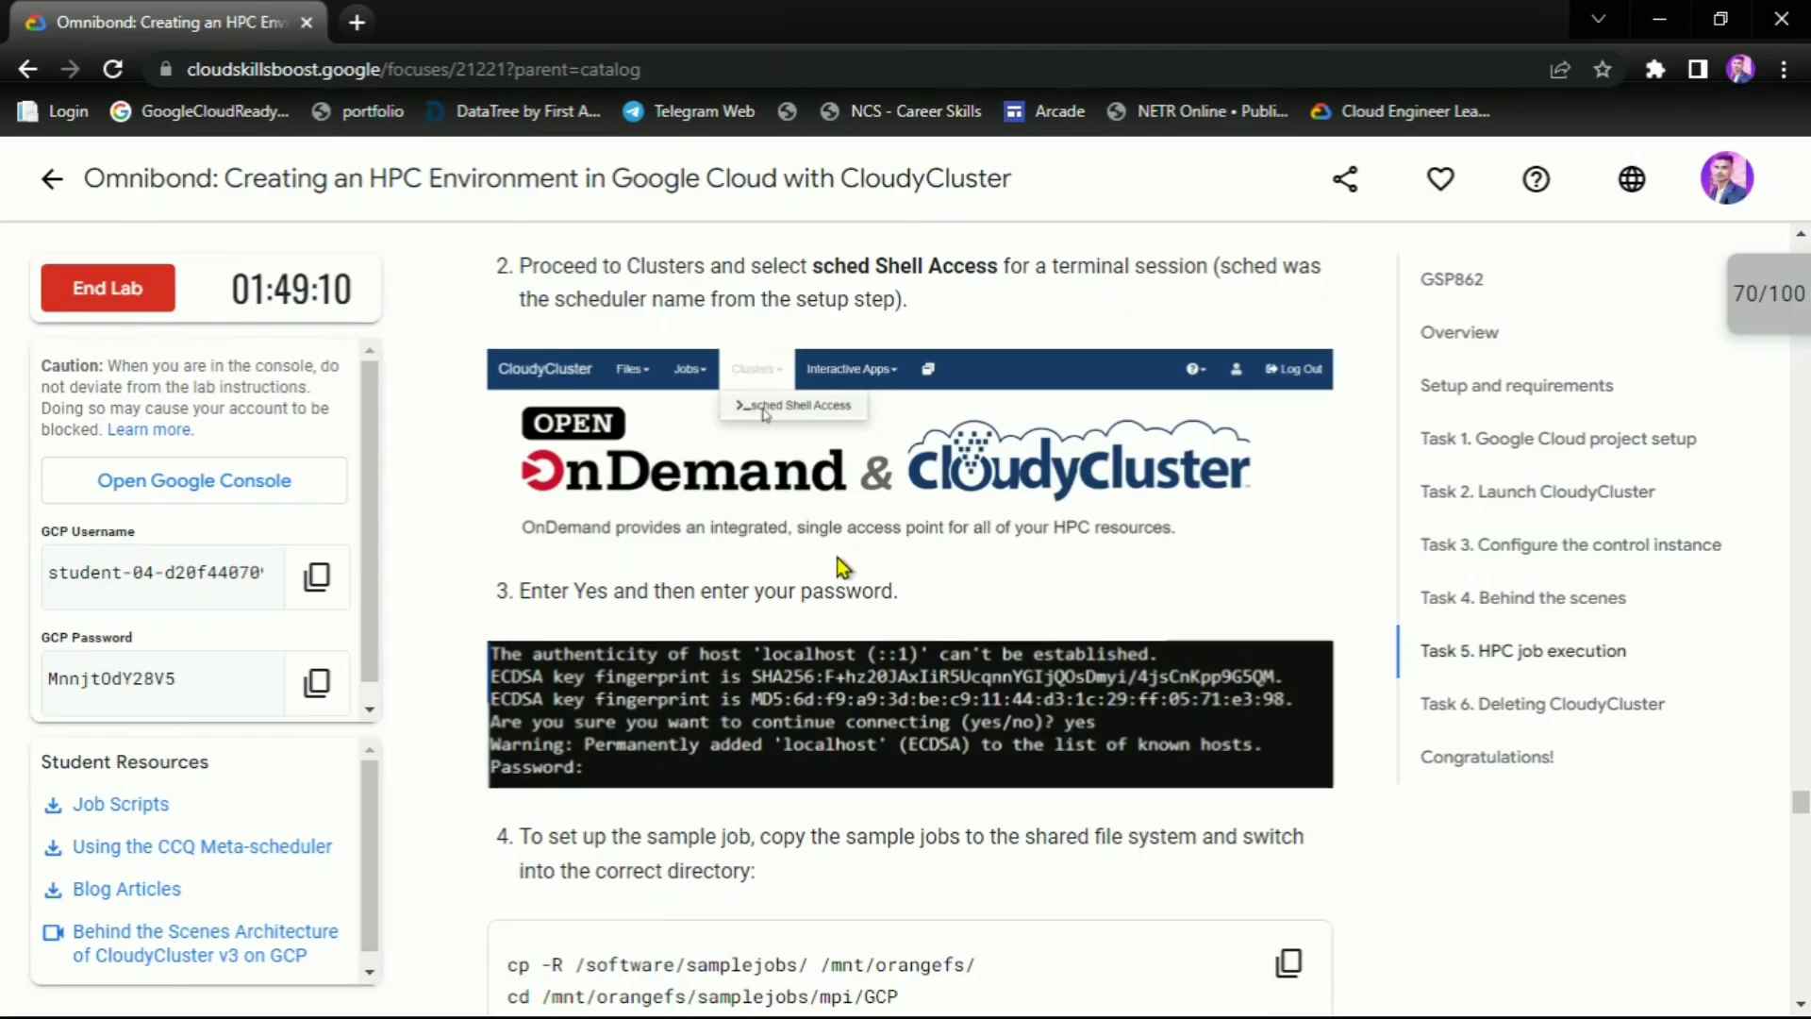
pyautogui.scroll(-3, 837, 566)
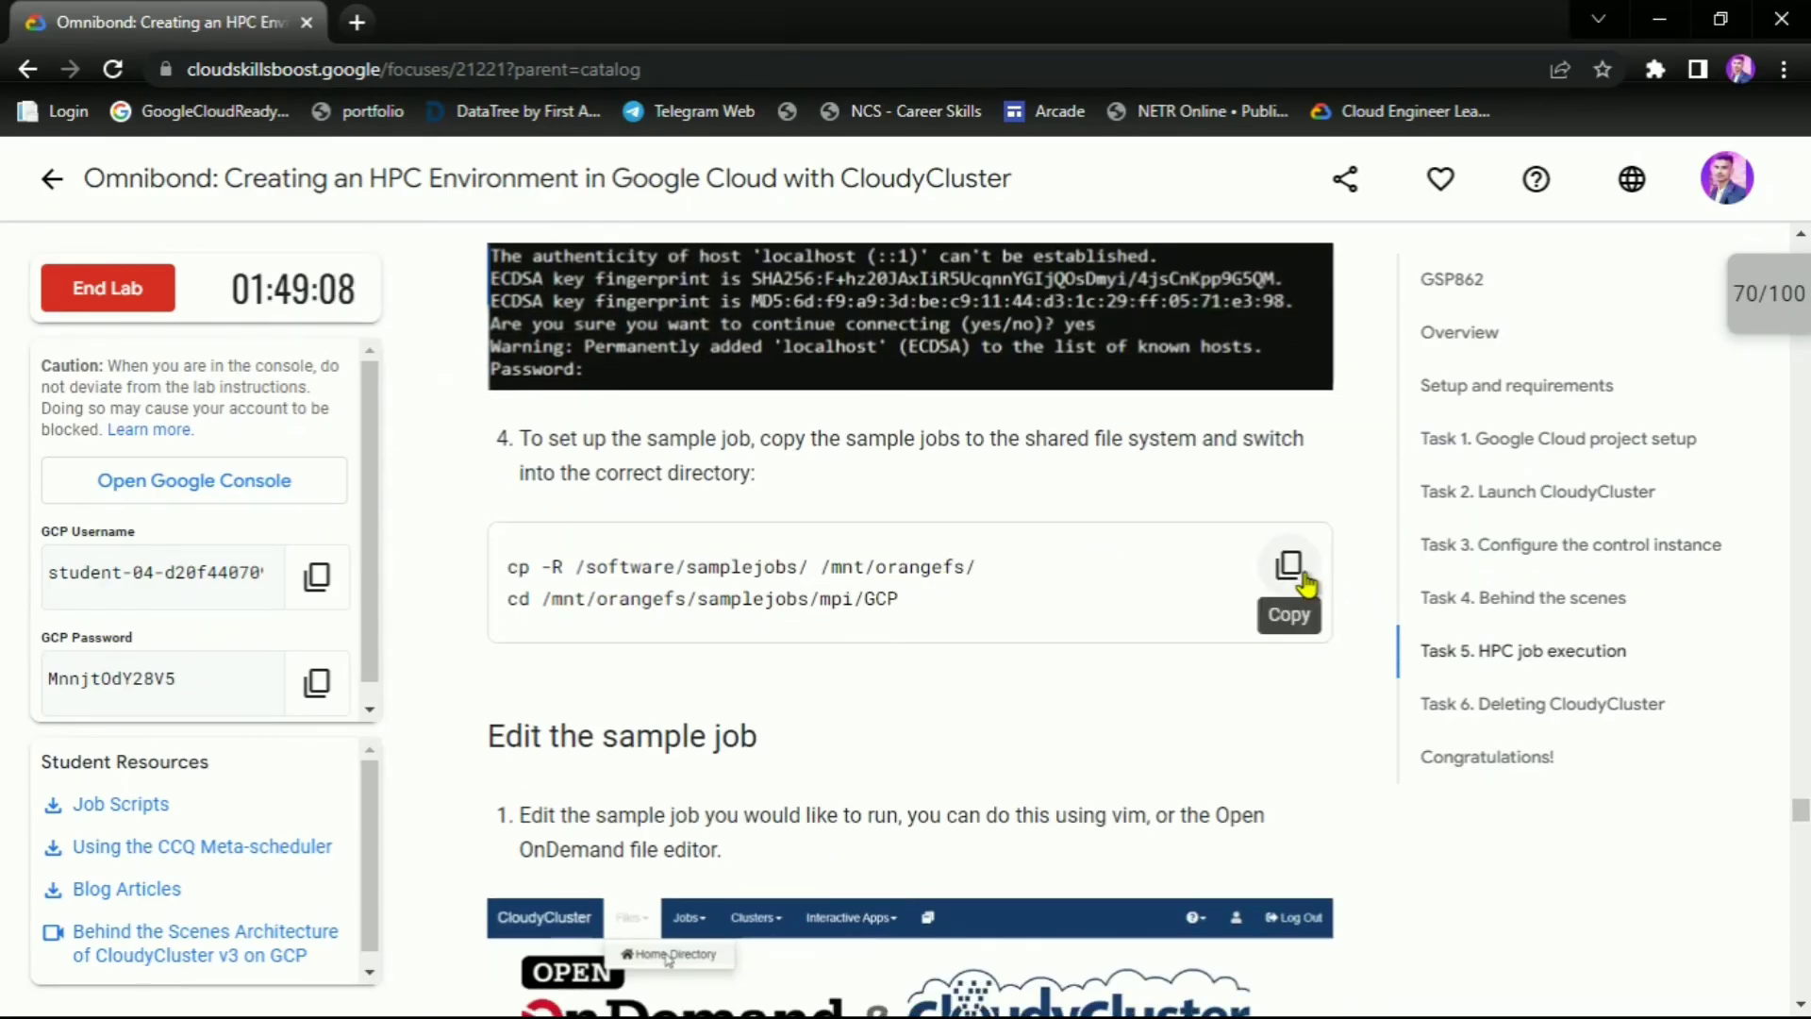
pyautogui.click(1289, 564)
pyautogui.hotkey('alt', 'Tab')
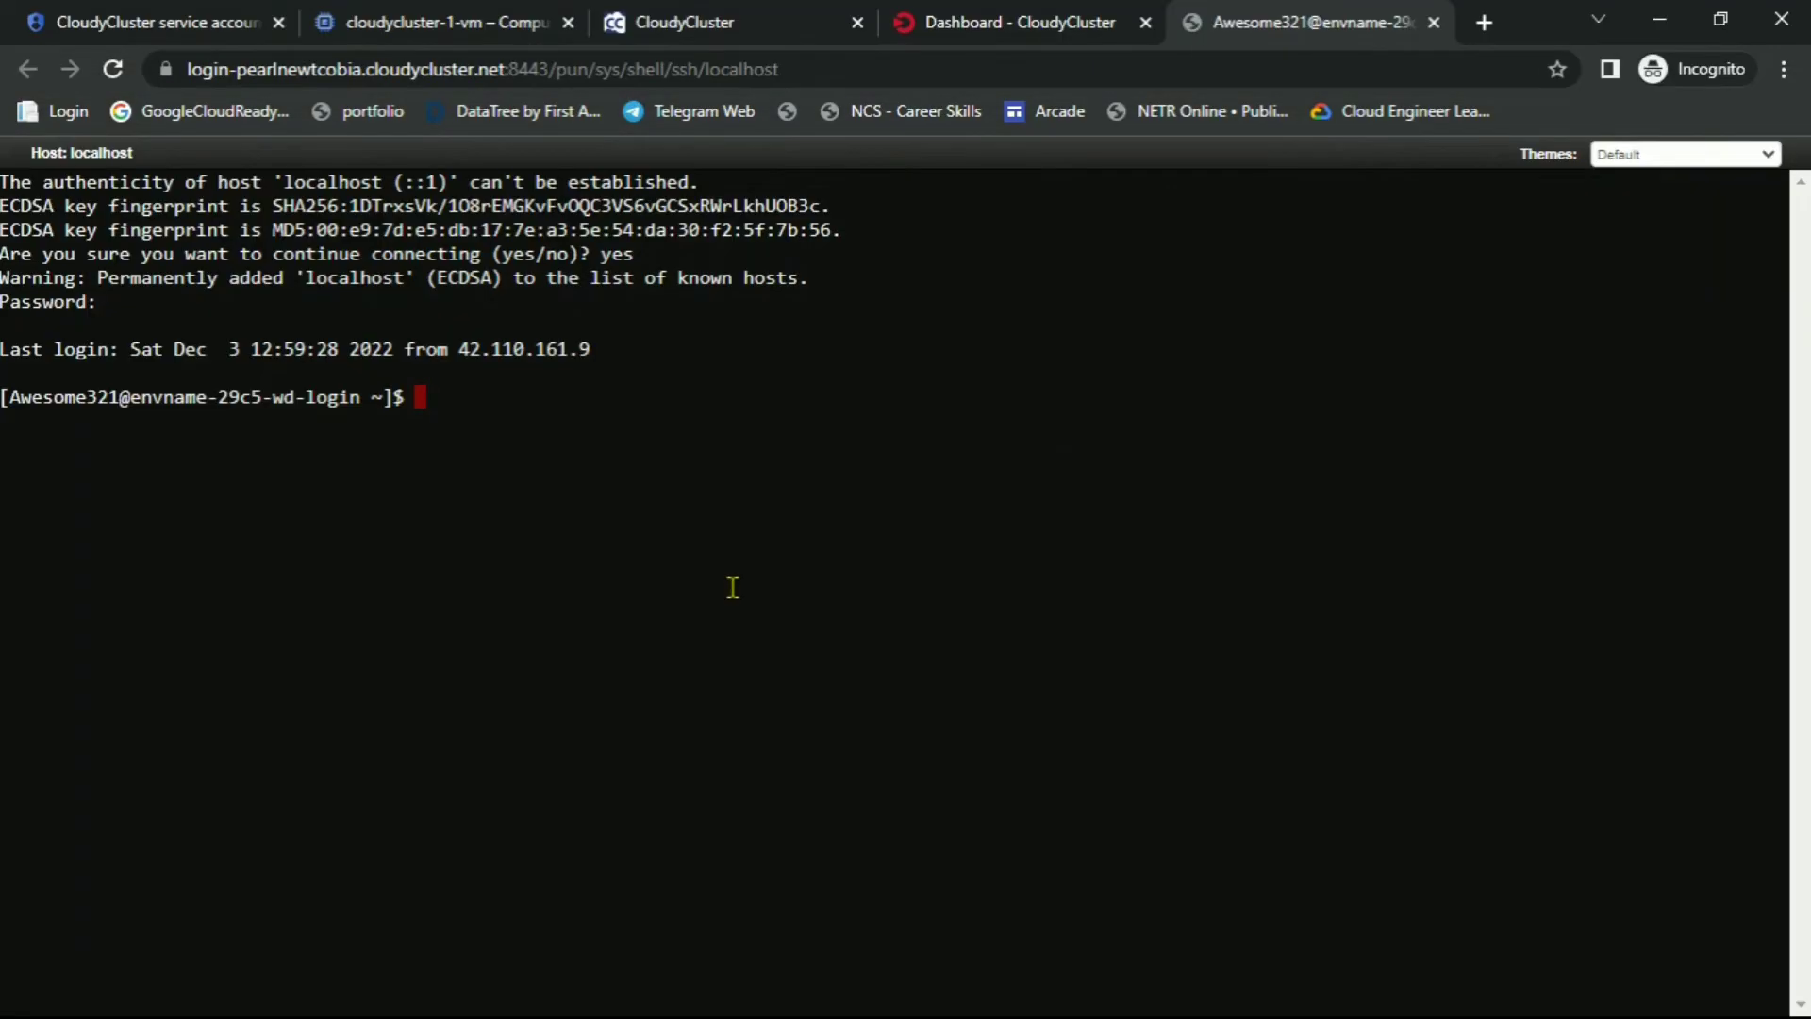
pyautogui.hotkey('ctrl', 'v')
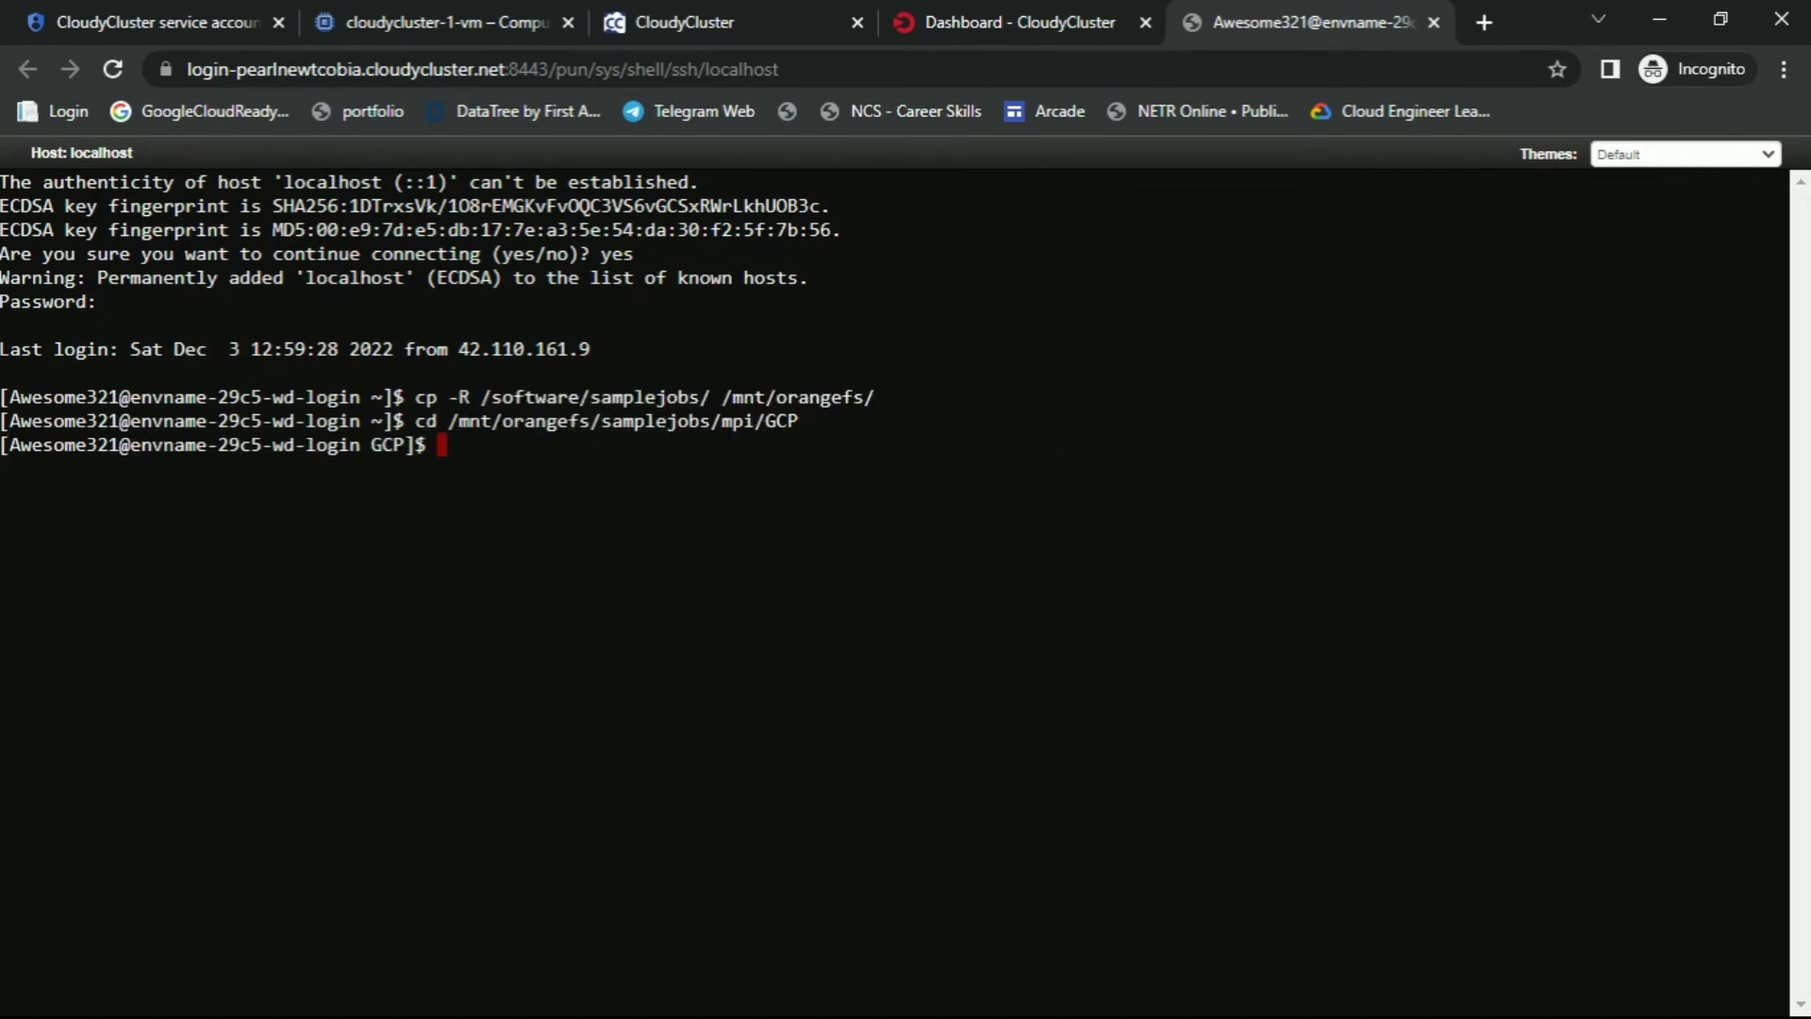
pyautogui.hotkey('alt', 'Tab')
pyautogui.scroll(-4, 598, 619)
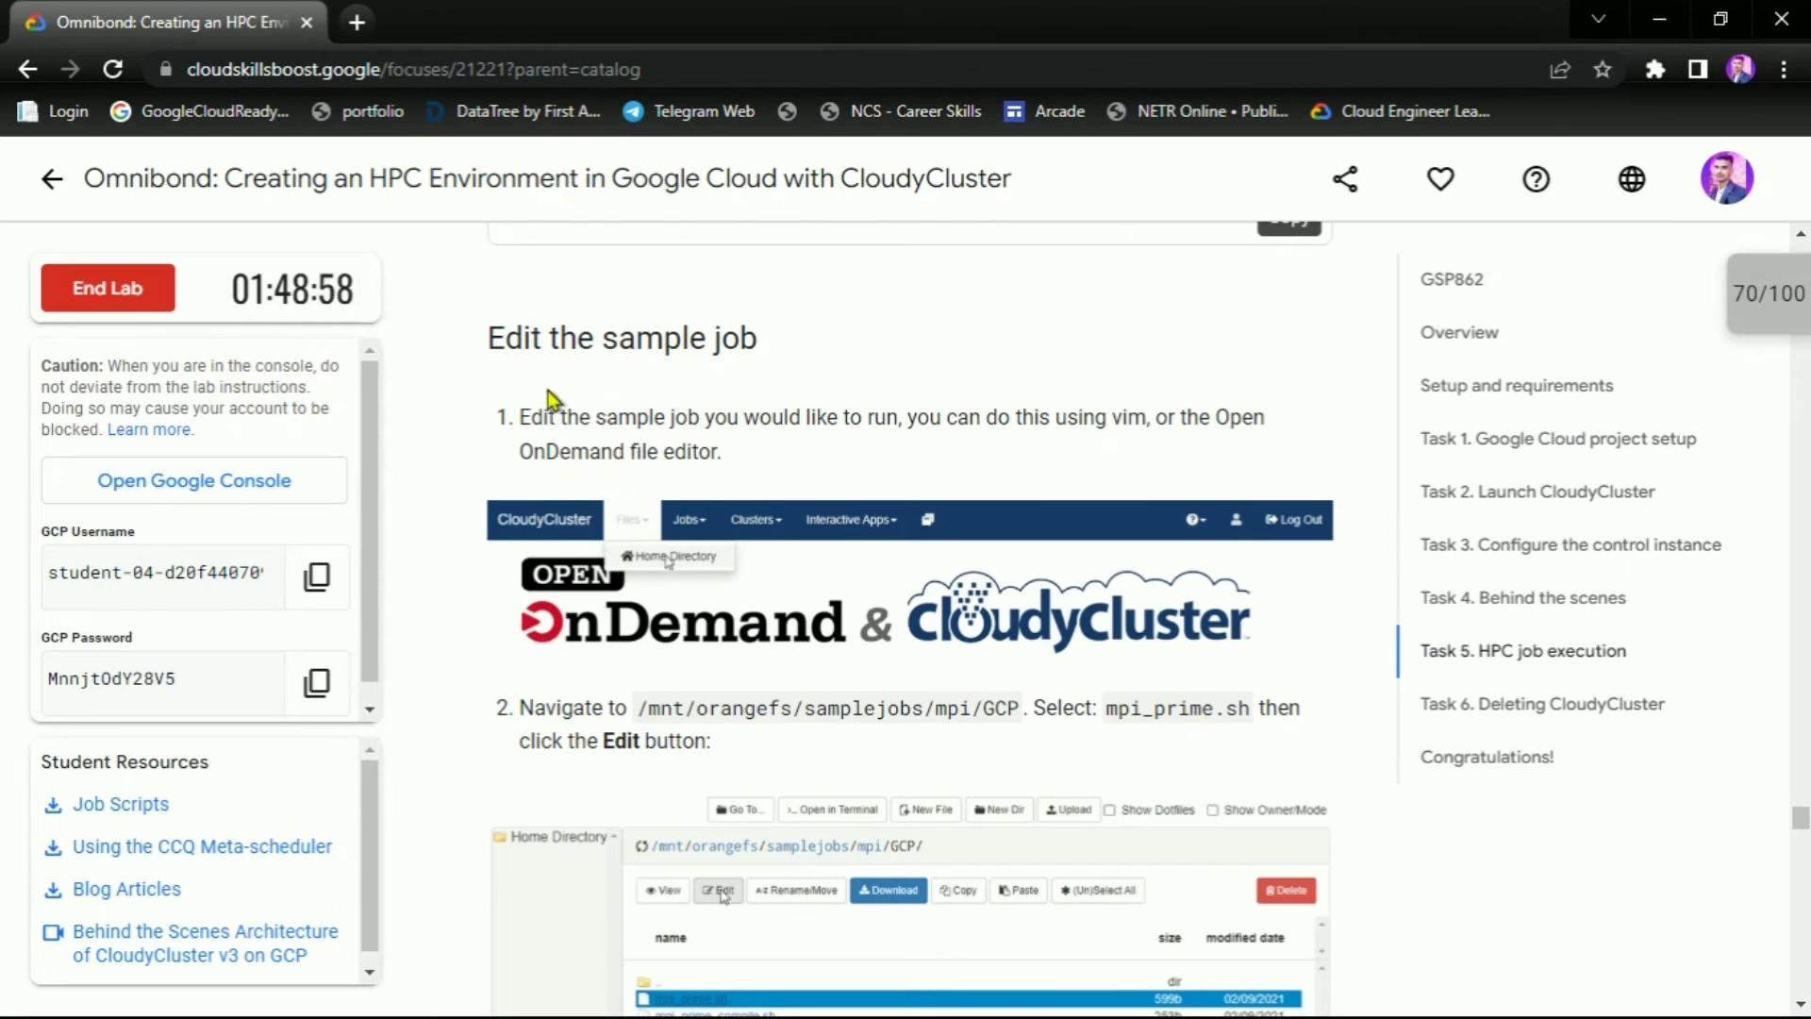
pyautogui.hotkey('alt', 'Tab')
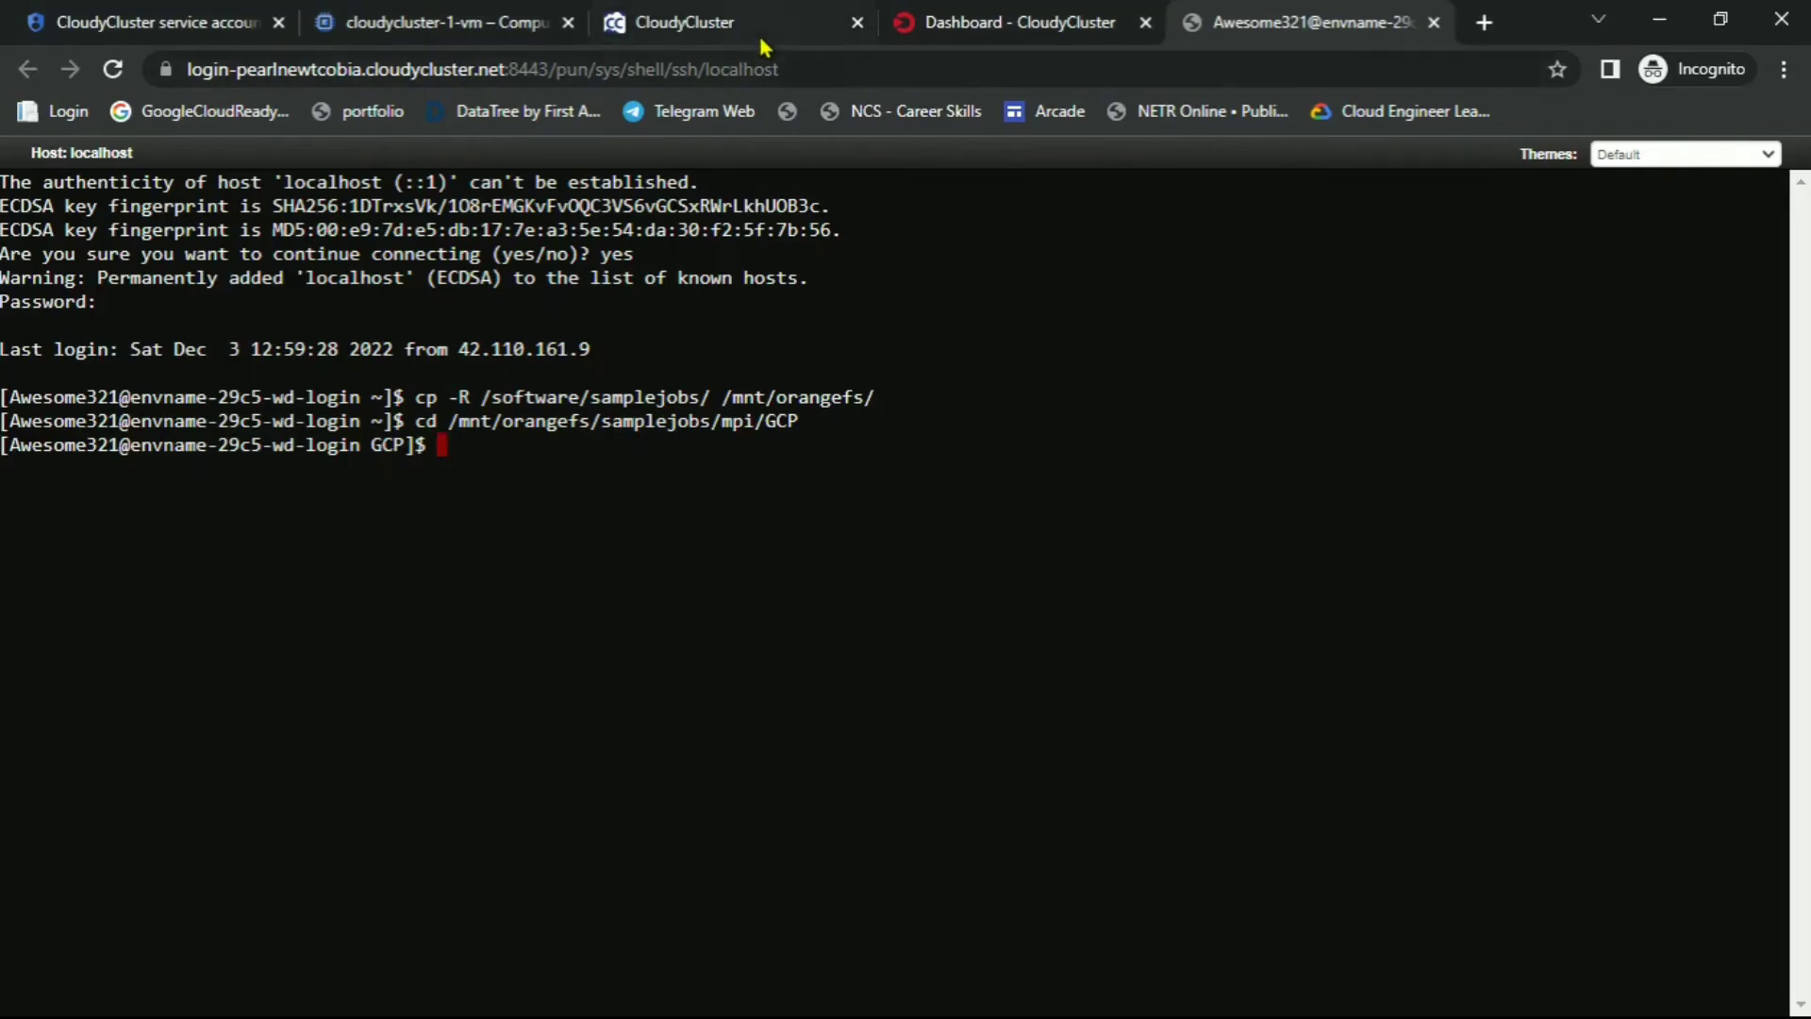
# Open the home directory in the Open OnDemand file manager
pyautogui.click(988, 22)
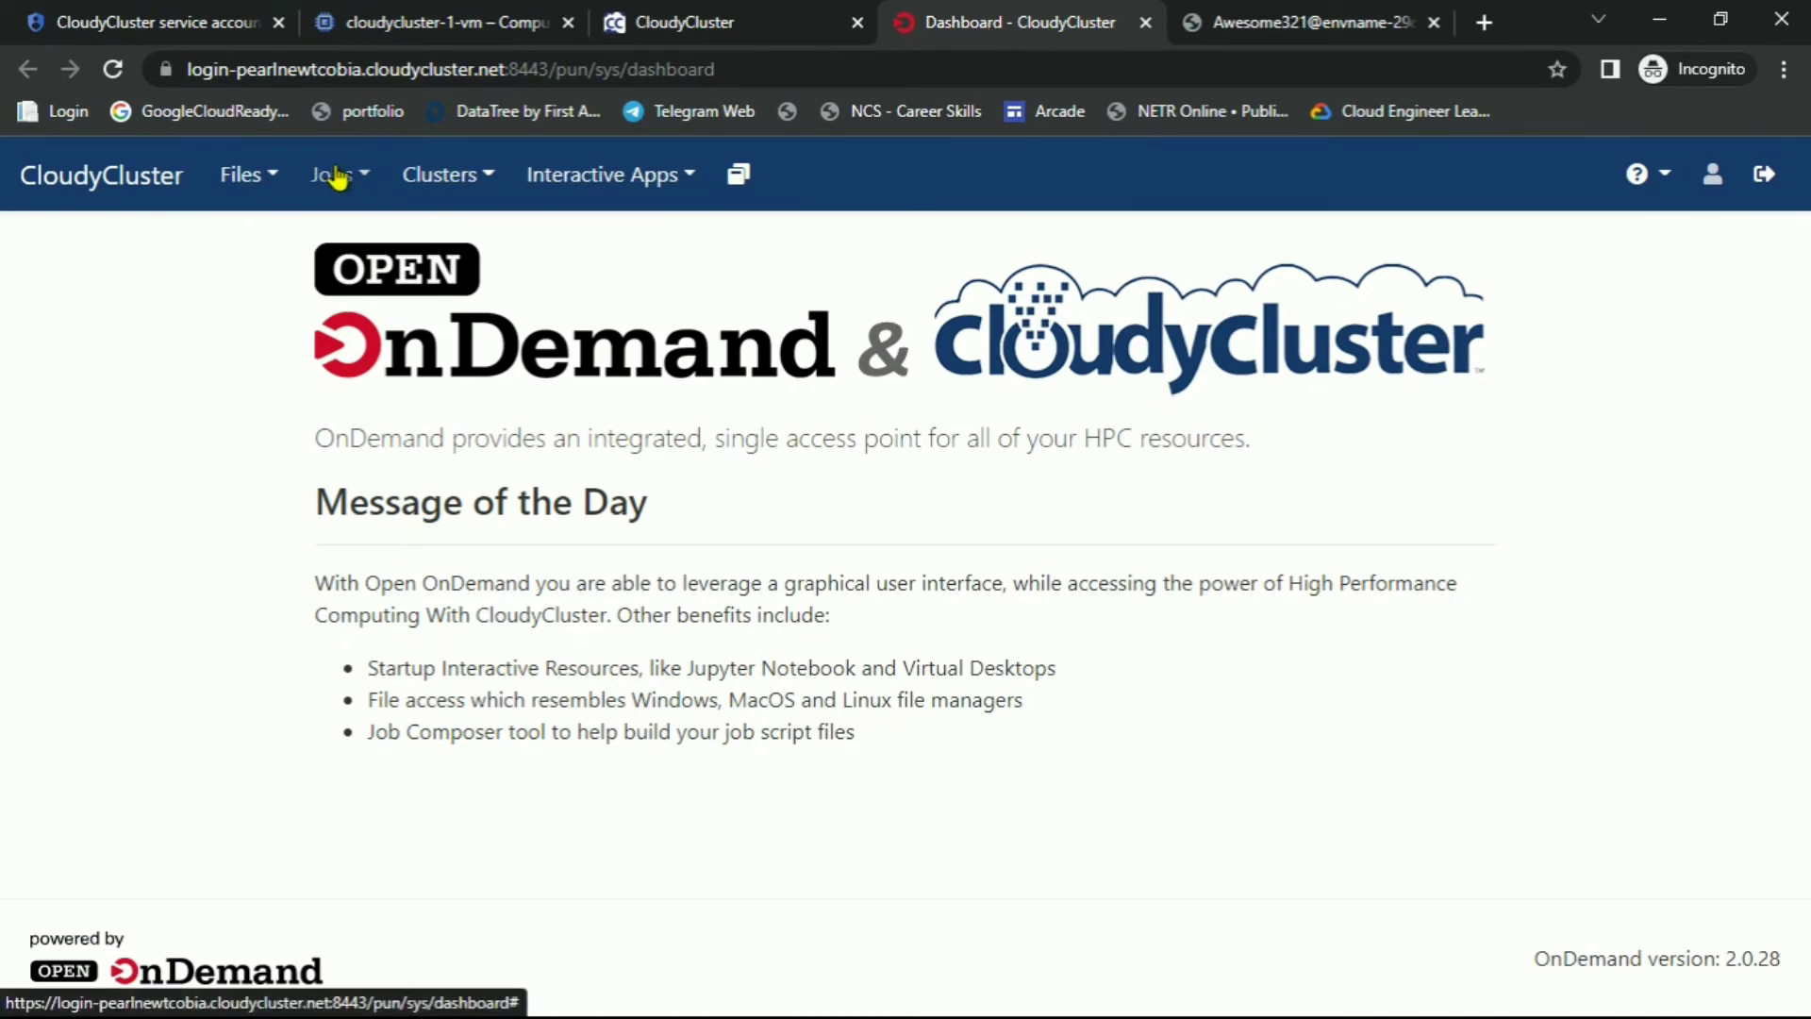
pyautogui.click(269, 176)
pyautogui.click(303, 240)
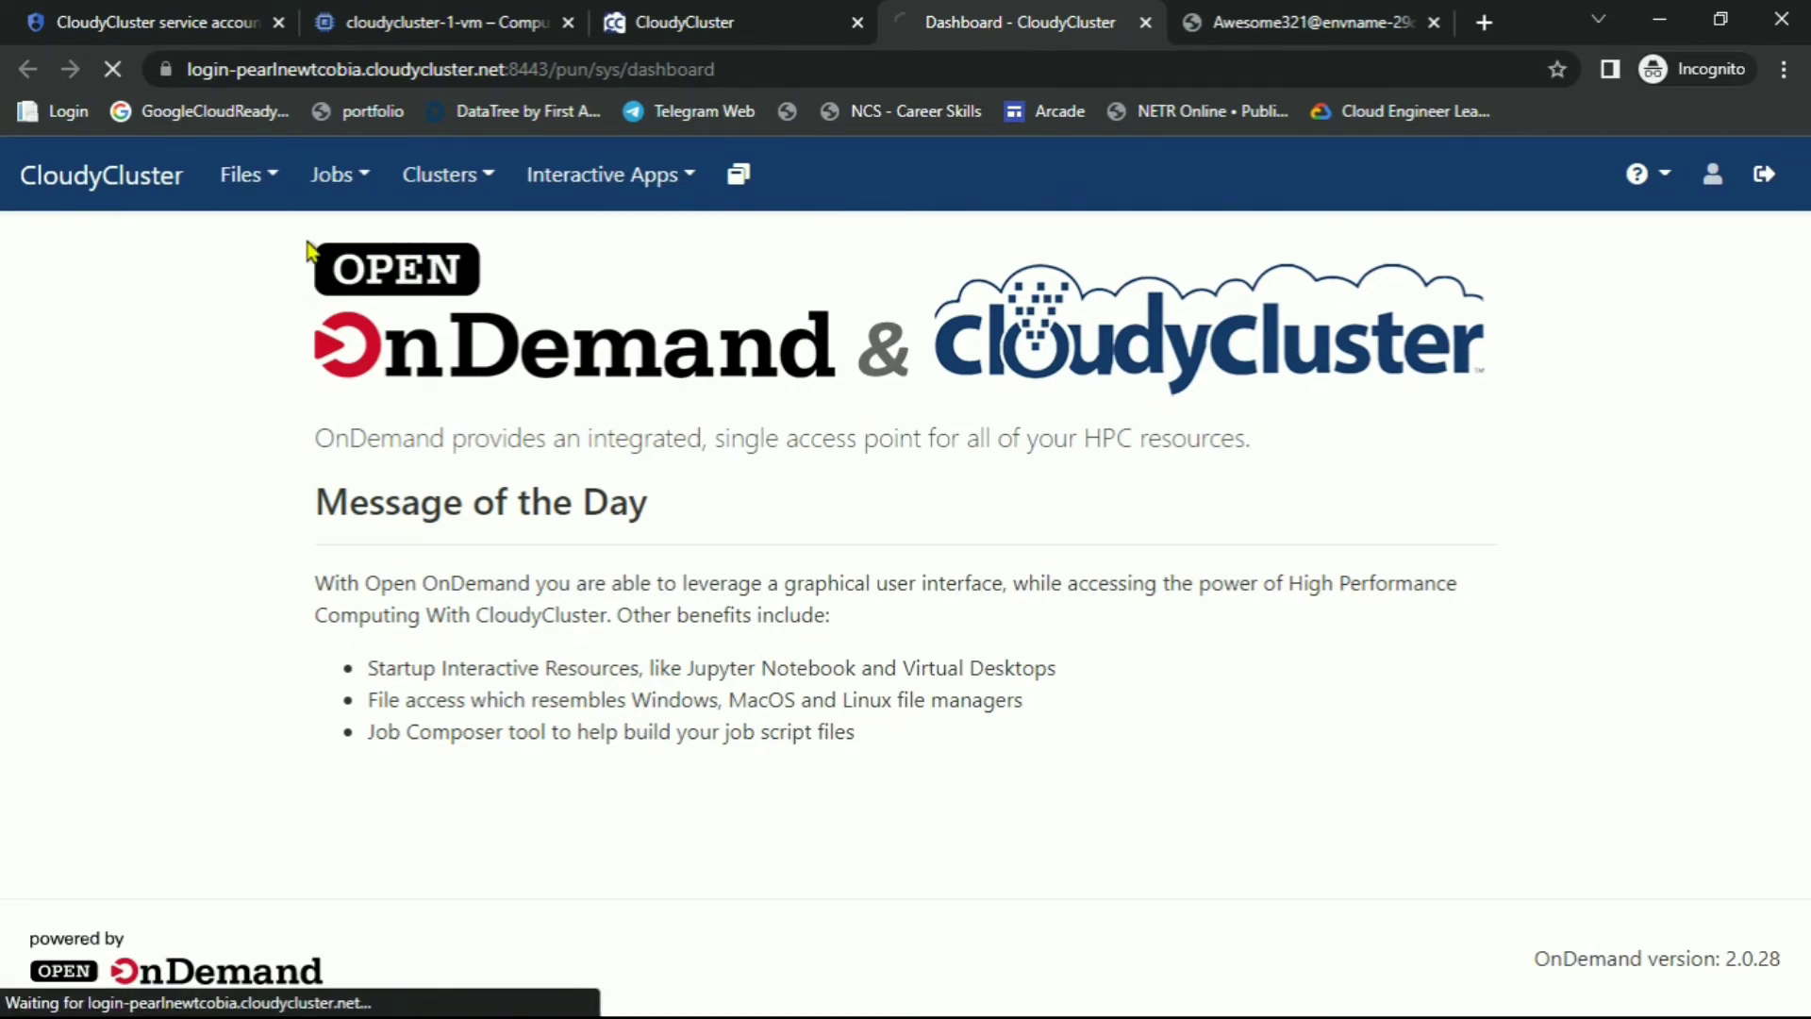
pyautogui.hotkey('alt', 'Tab')
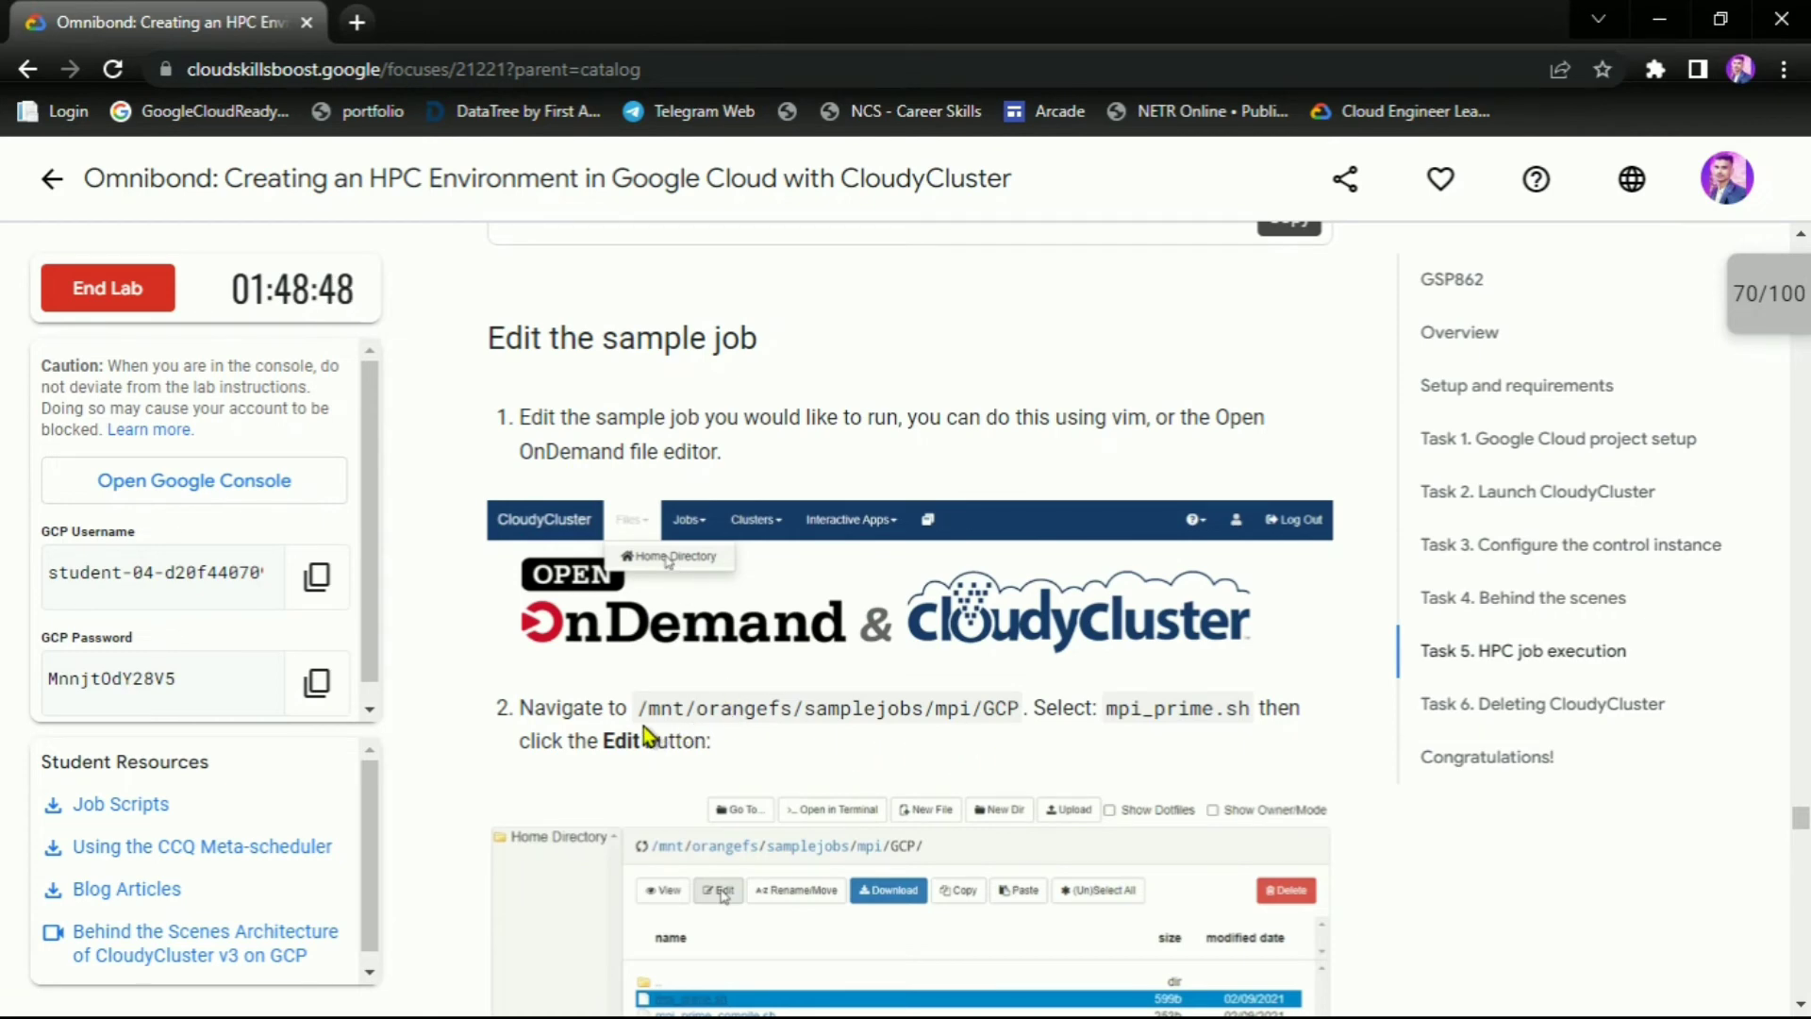
pyautogui.moveTo(640, 712); pyautogui.dragTo(1042, 719)
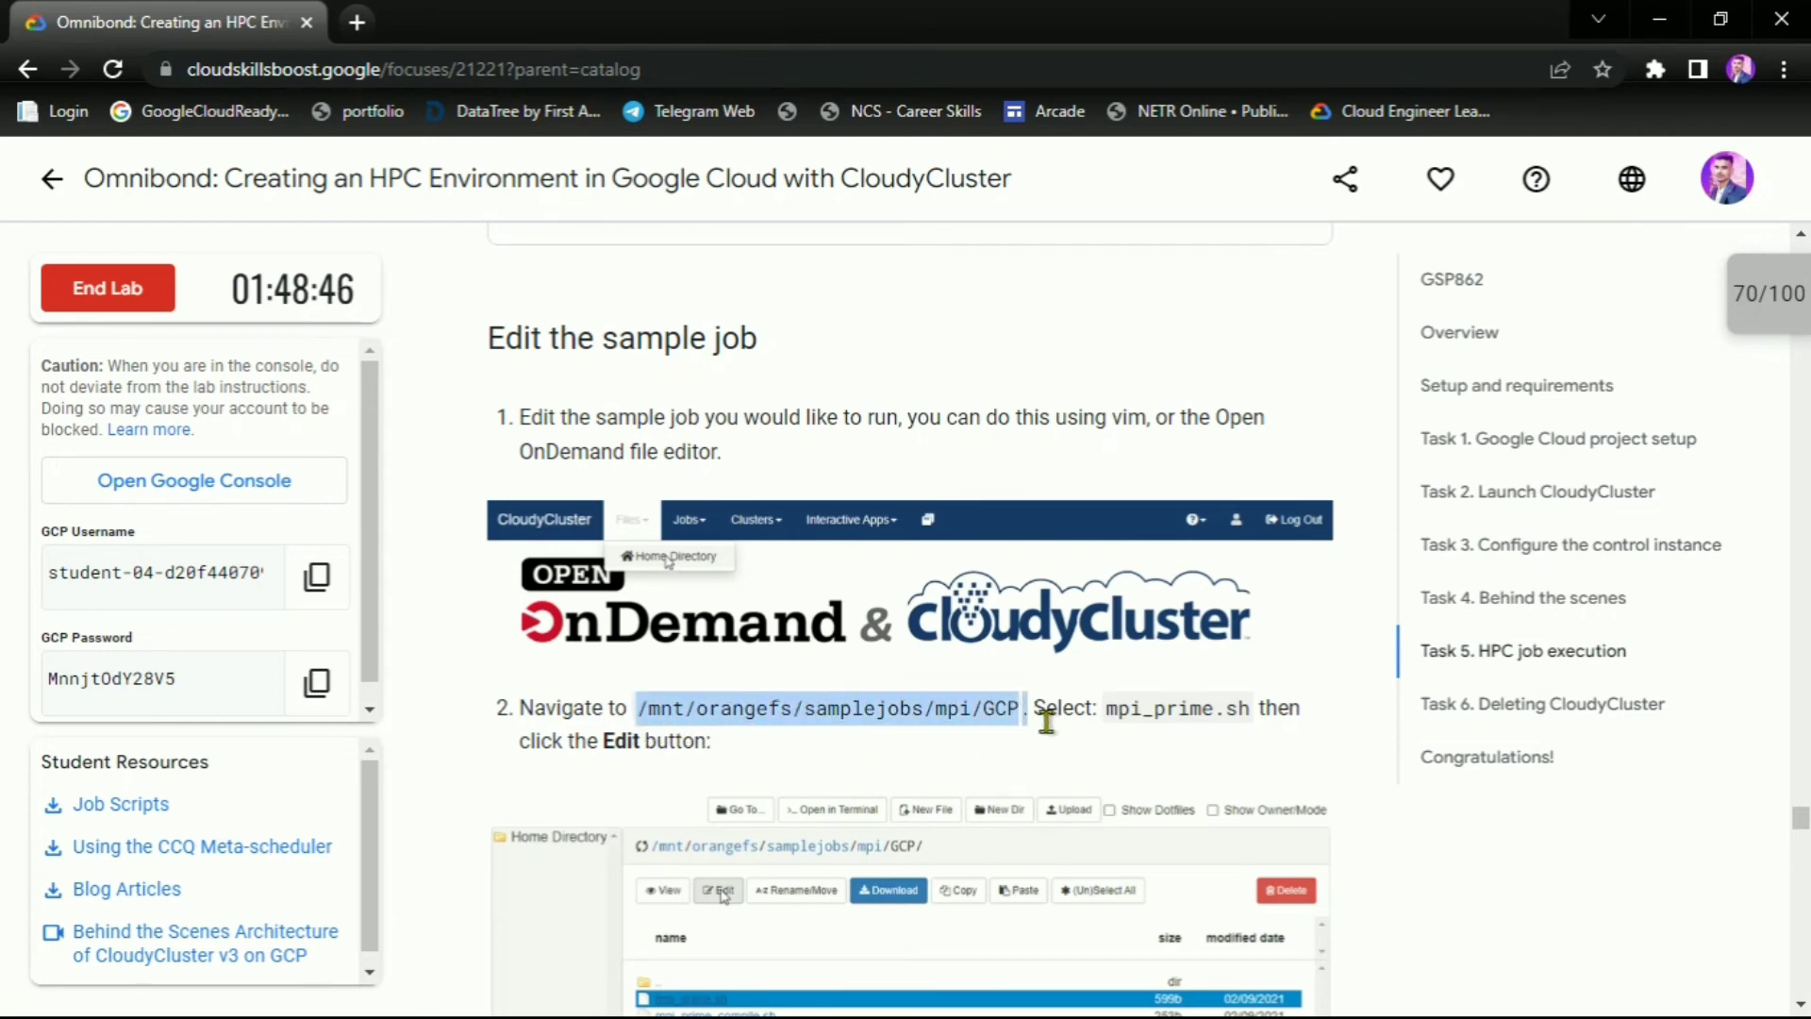
pyautogui.click(993, 752)
pyautogui.hotkey('alt', 'Tab')
pyautogui.hotkey('alt', 'Tab')
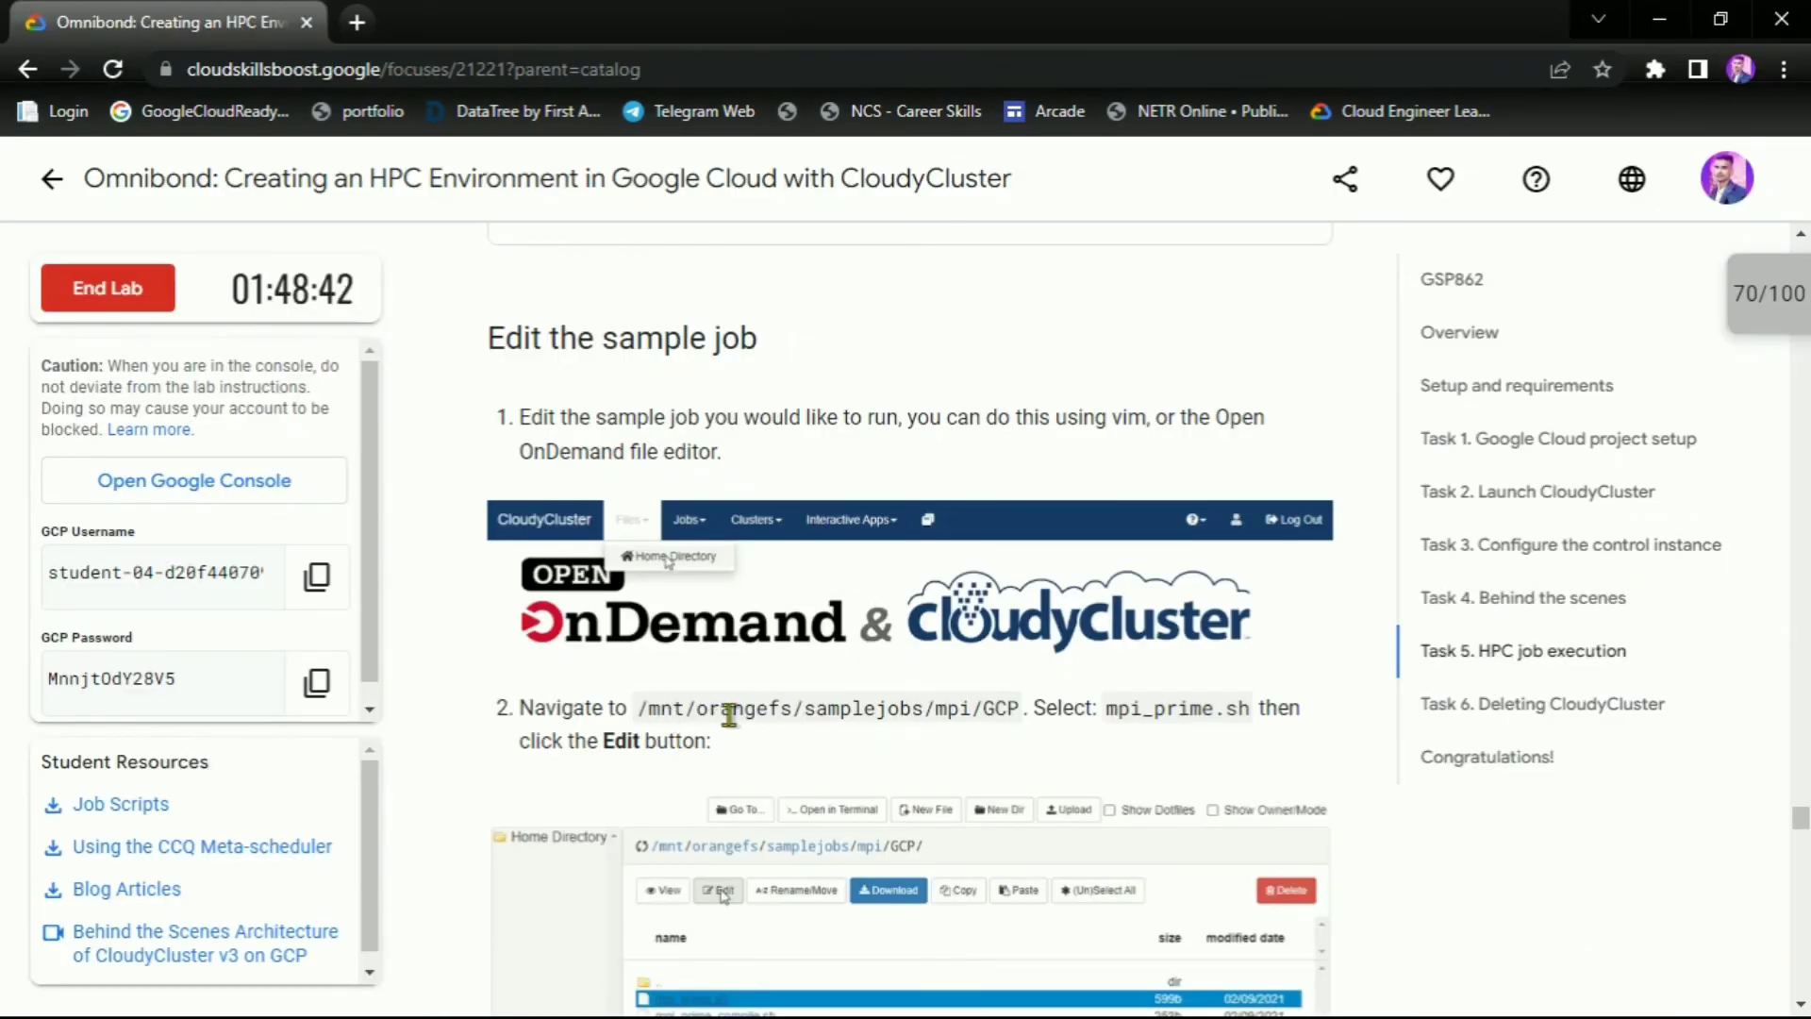
# Browse through /mnt/orangefs/samplejobs/mpi into the GCP folder
pyautogui.hotkey('alt', 'Tab')
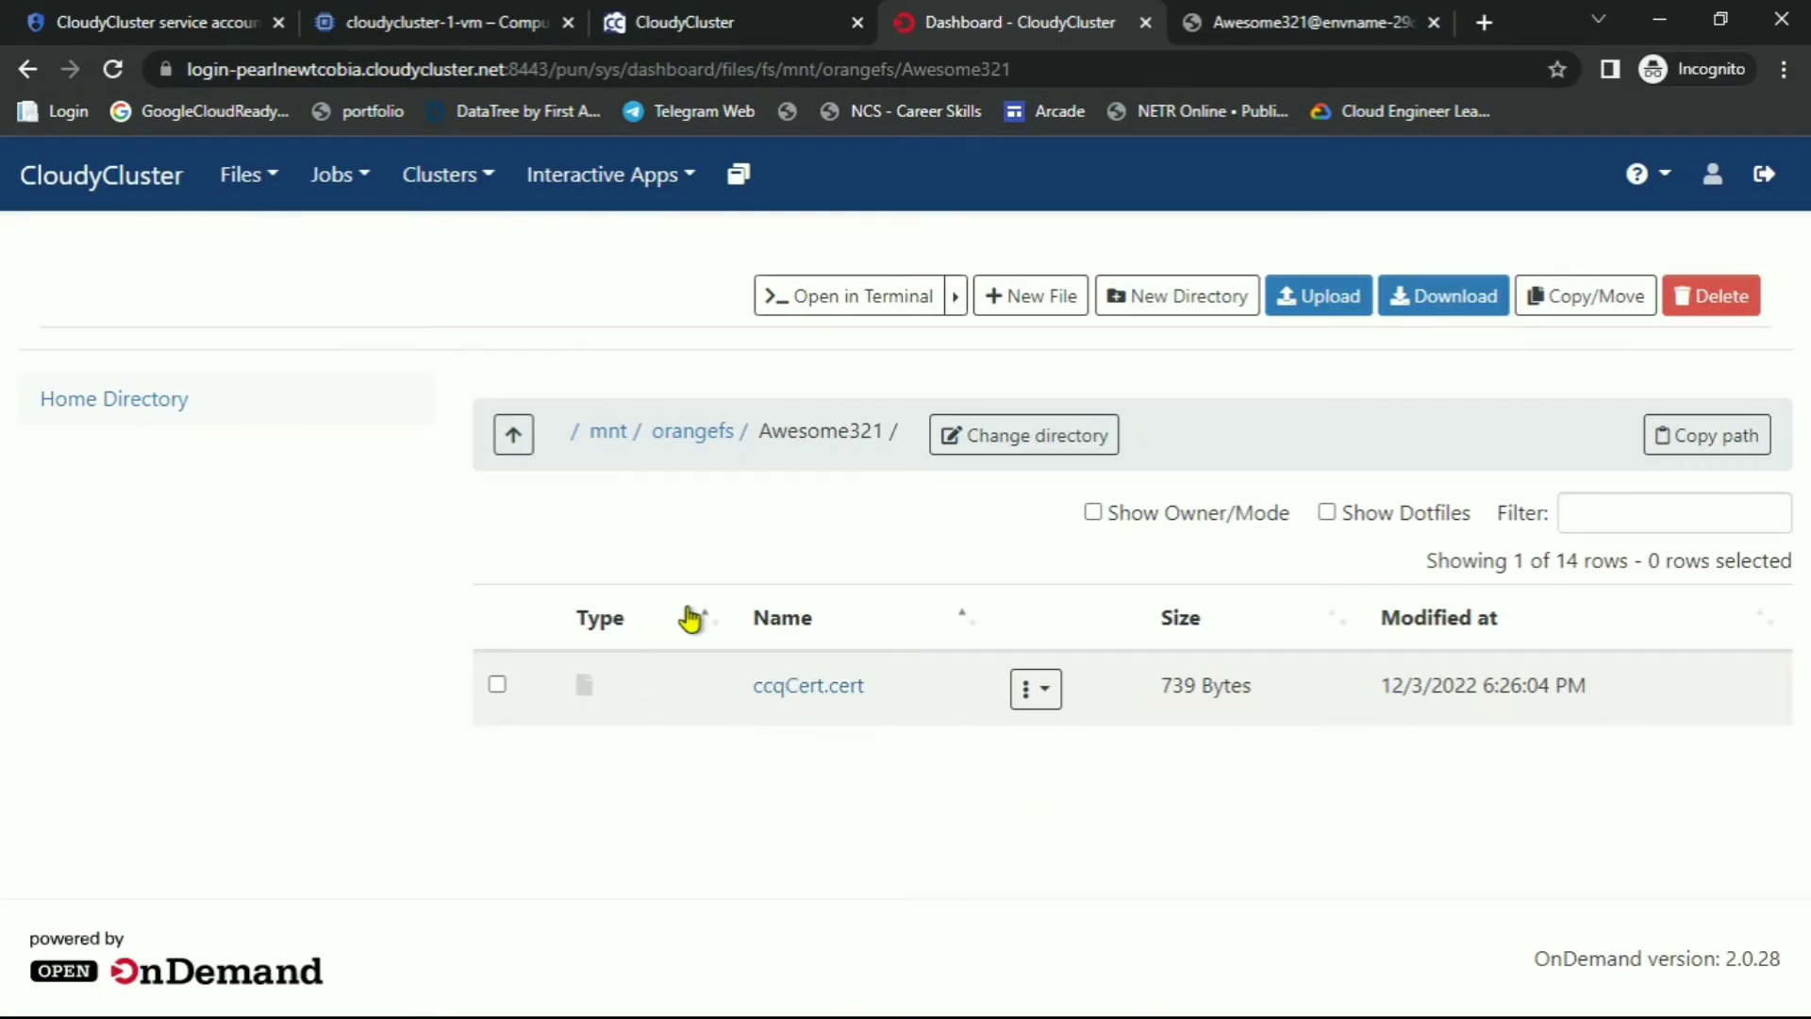
pyautogui.click(607, 436)
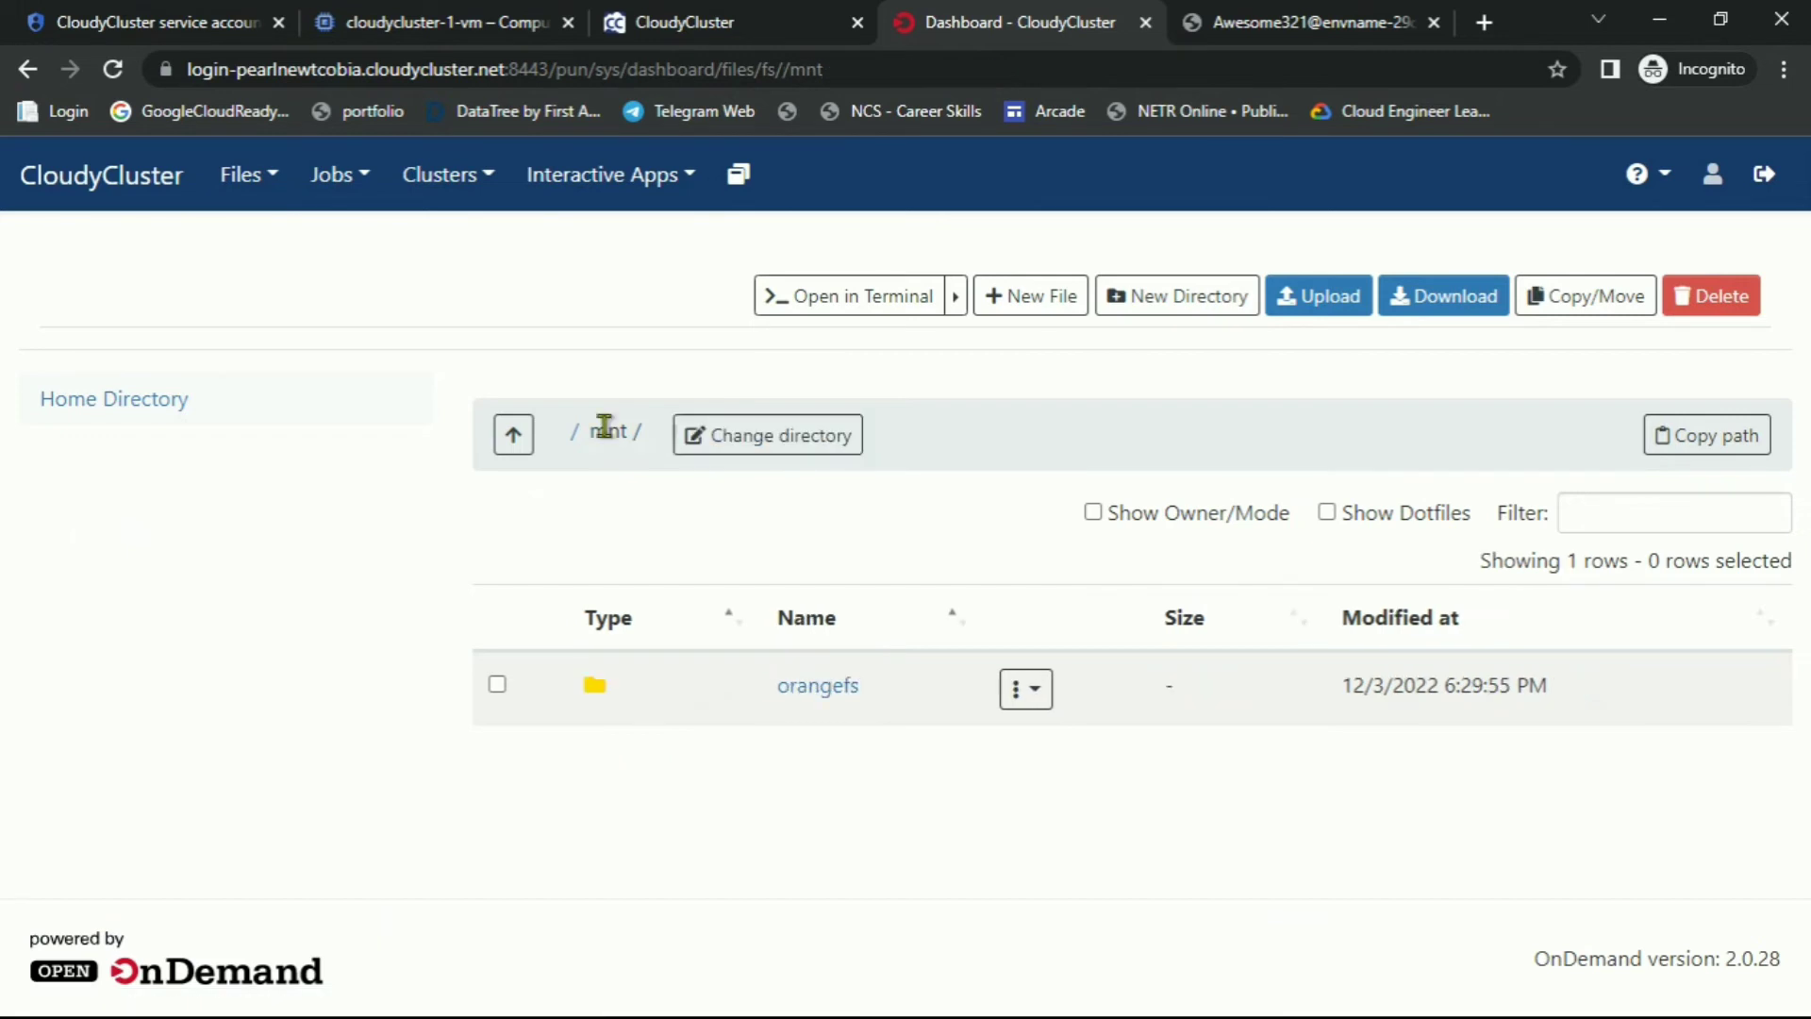
pyautogui.click(817, 694)
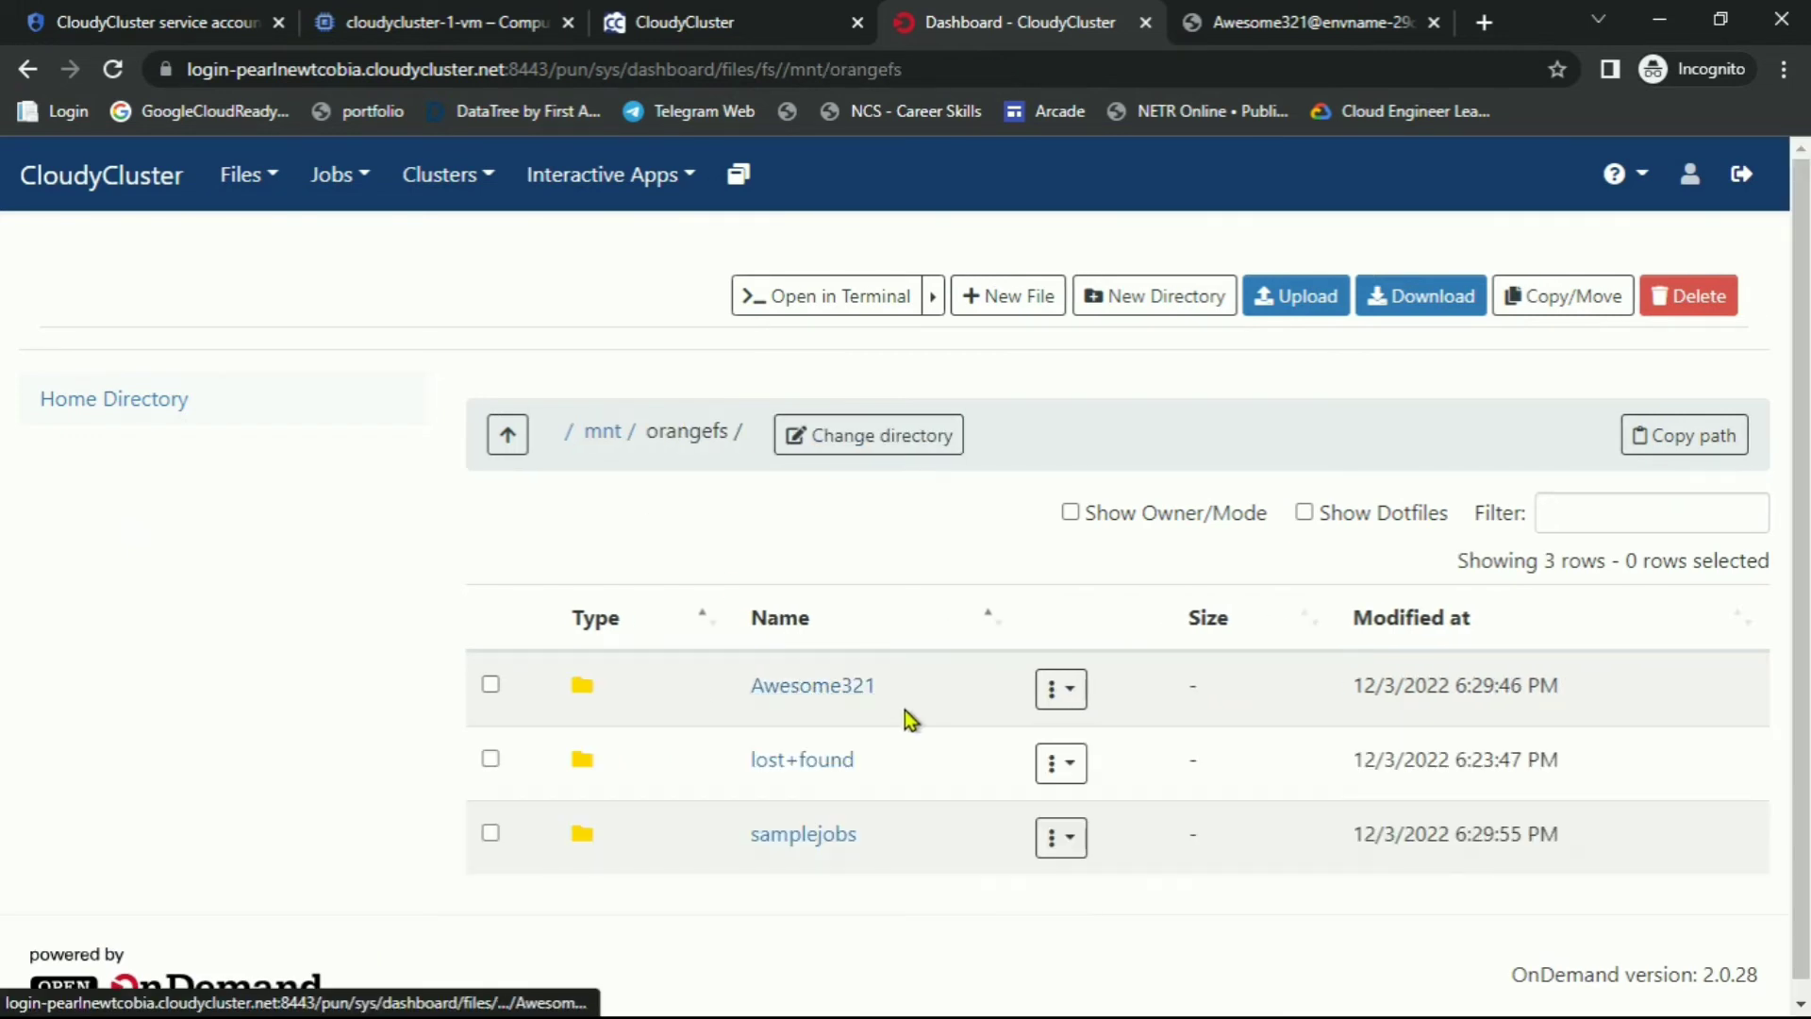
pyautogui.hotkey('alt', 'Tab')
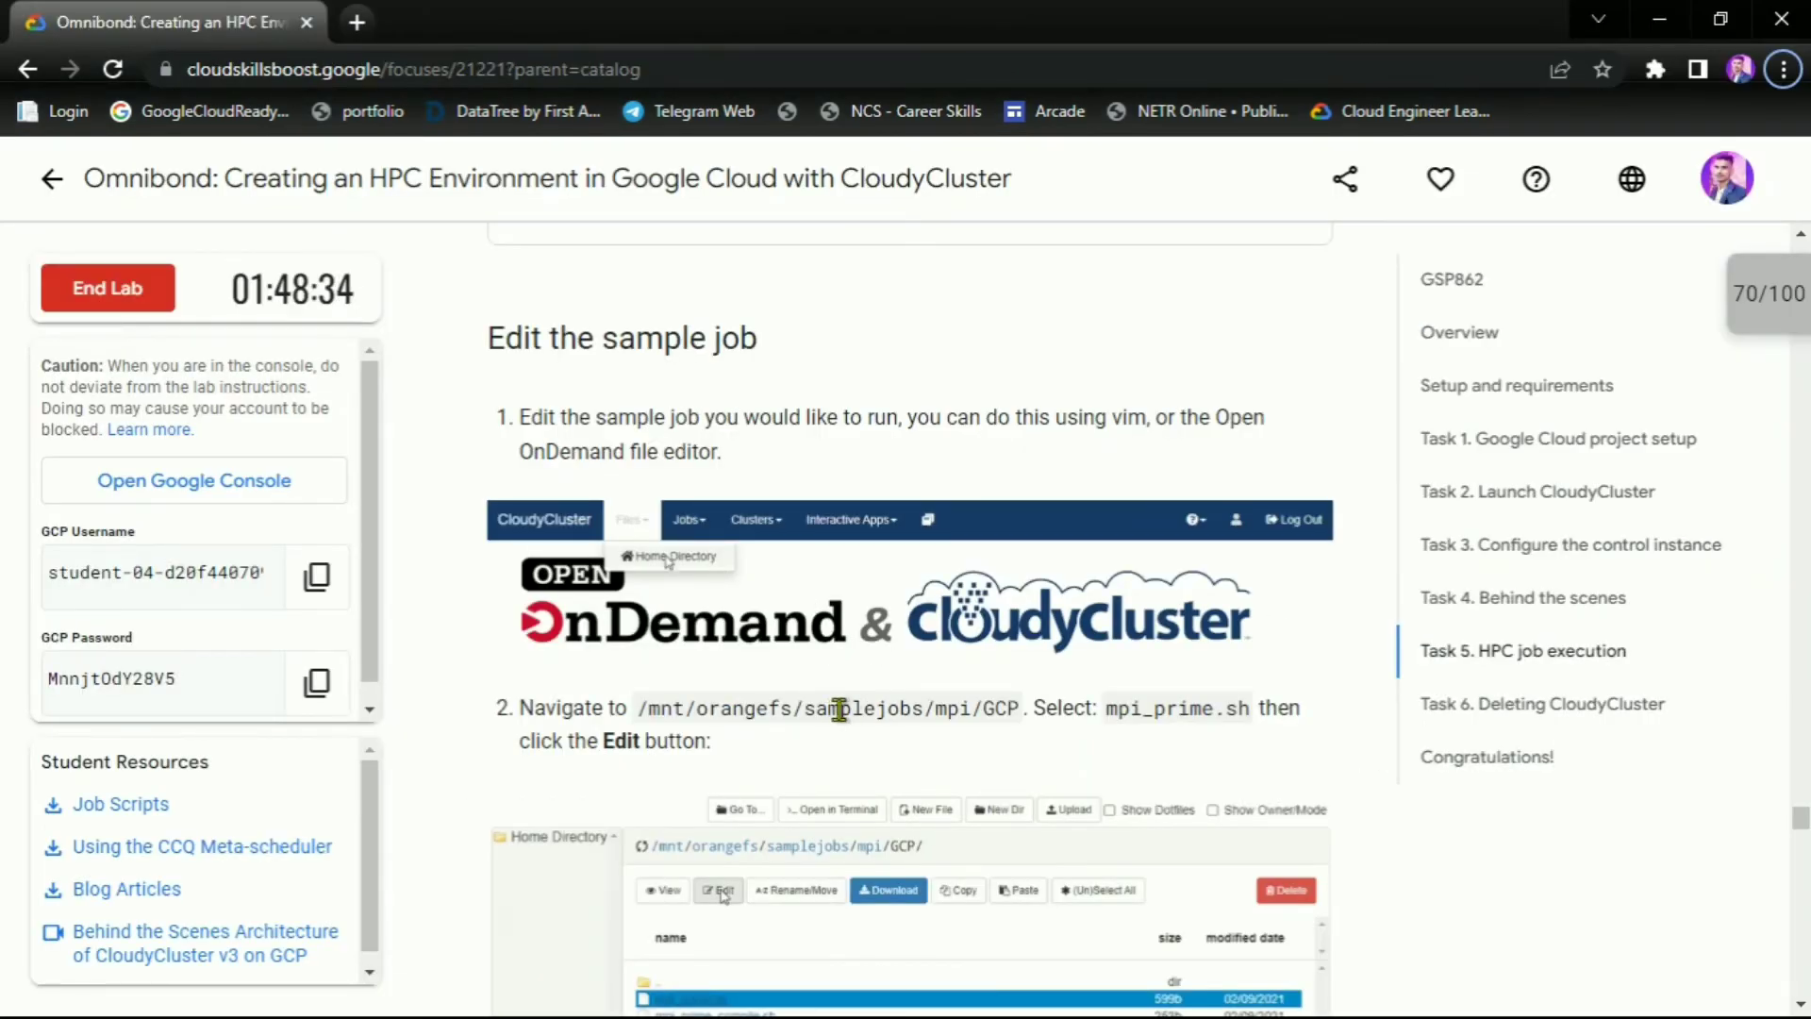
pyautogui.hotkey('alt', 'Tab')
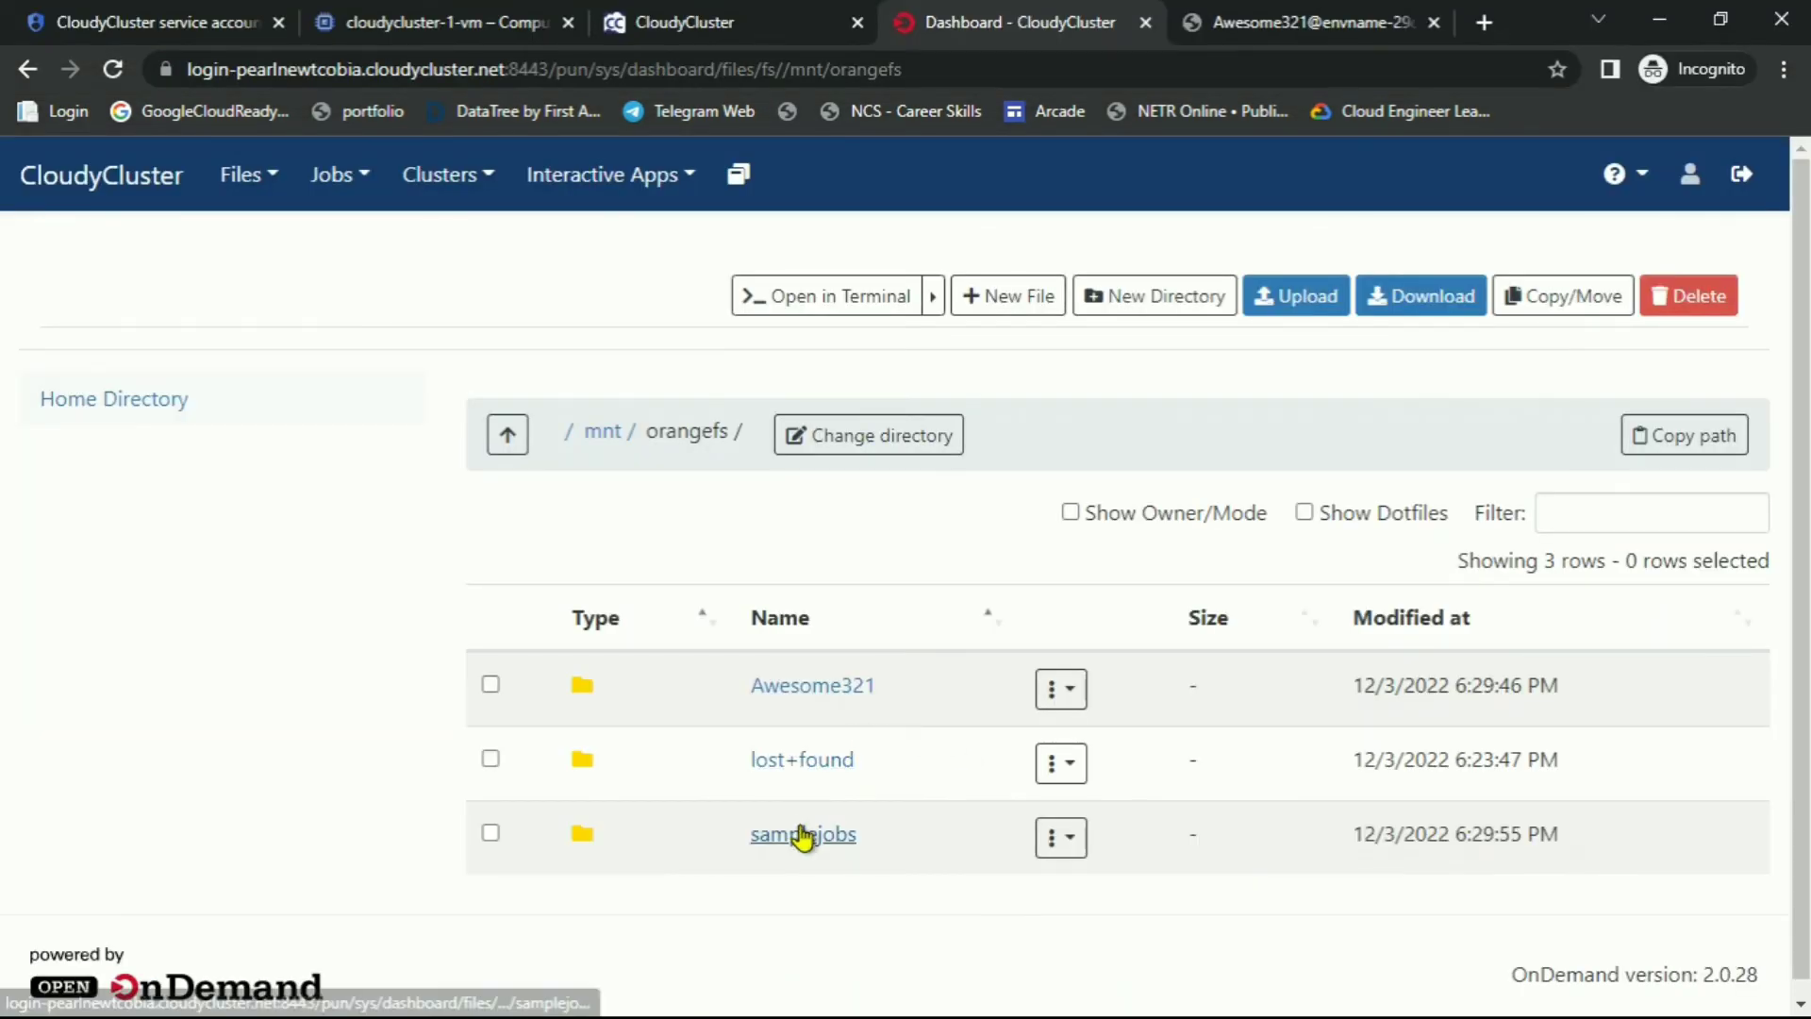
pyautogui.click(804, 837)
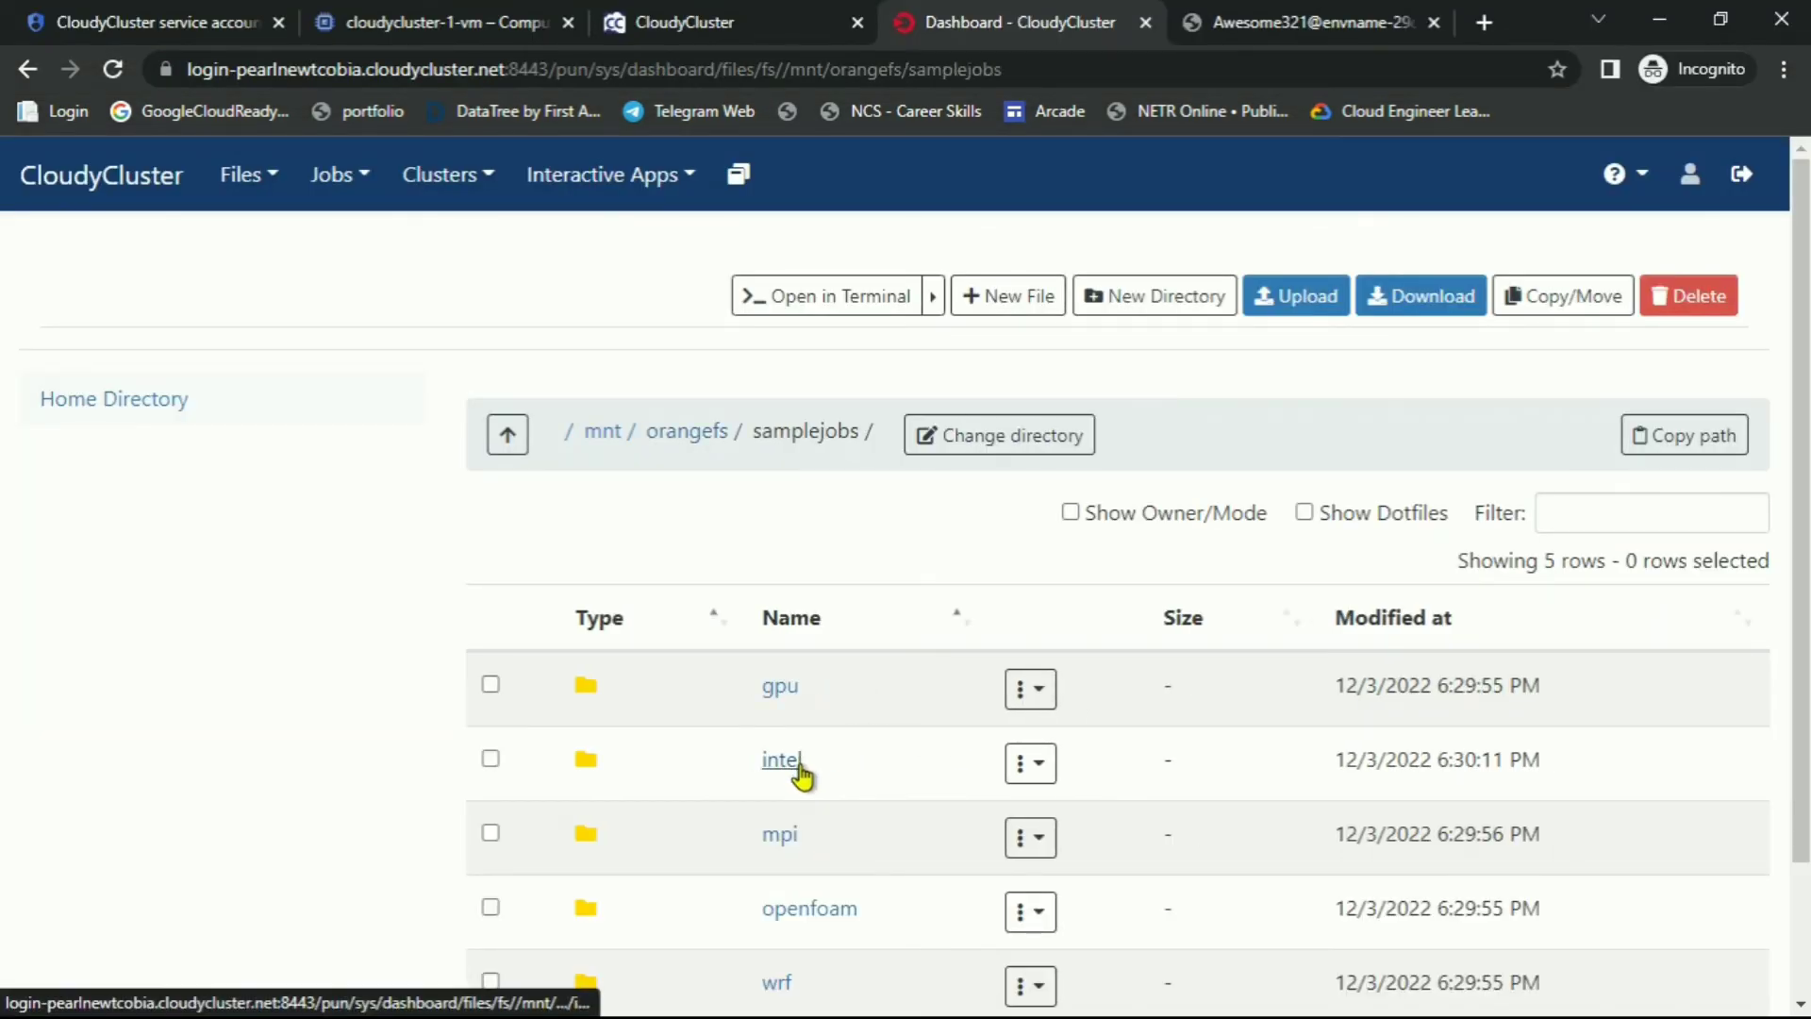
pyautogui.hotkey('alt', 'Tab')
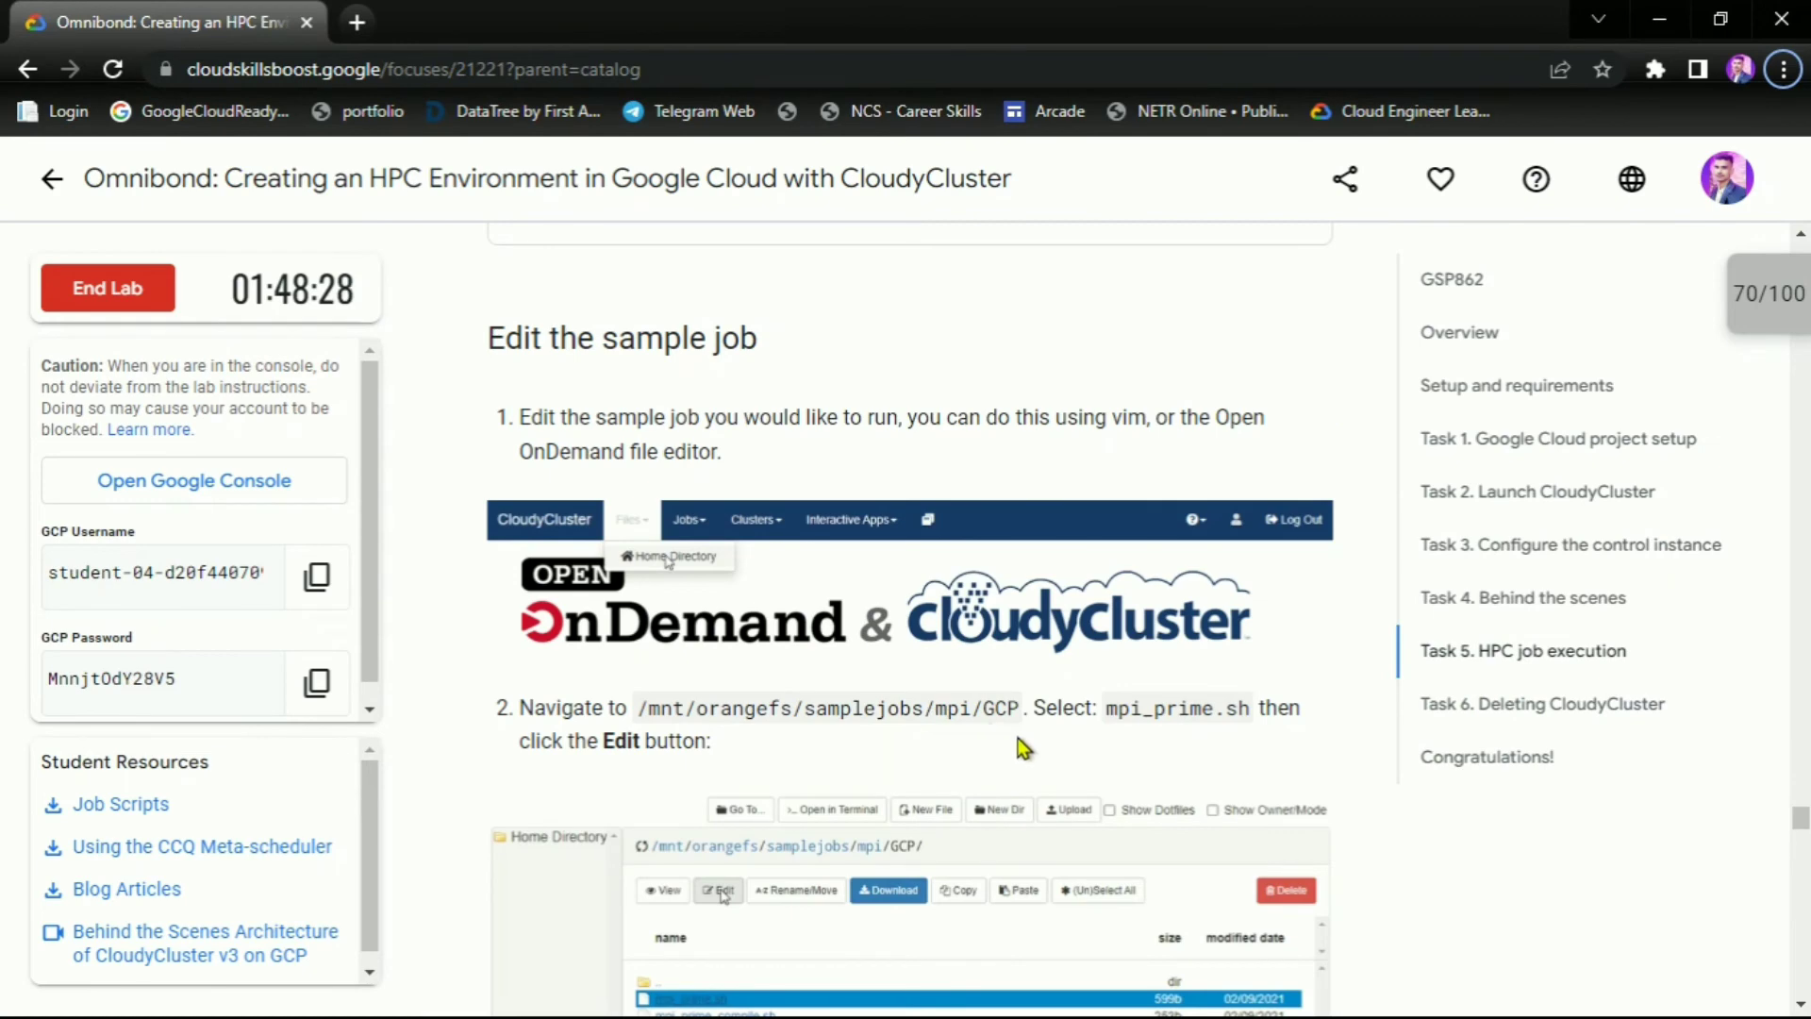
pyautogui.hotkey('alt', 'Tab')
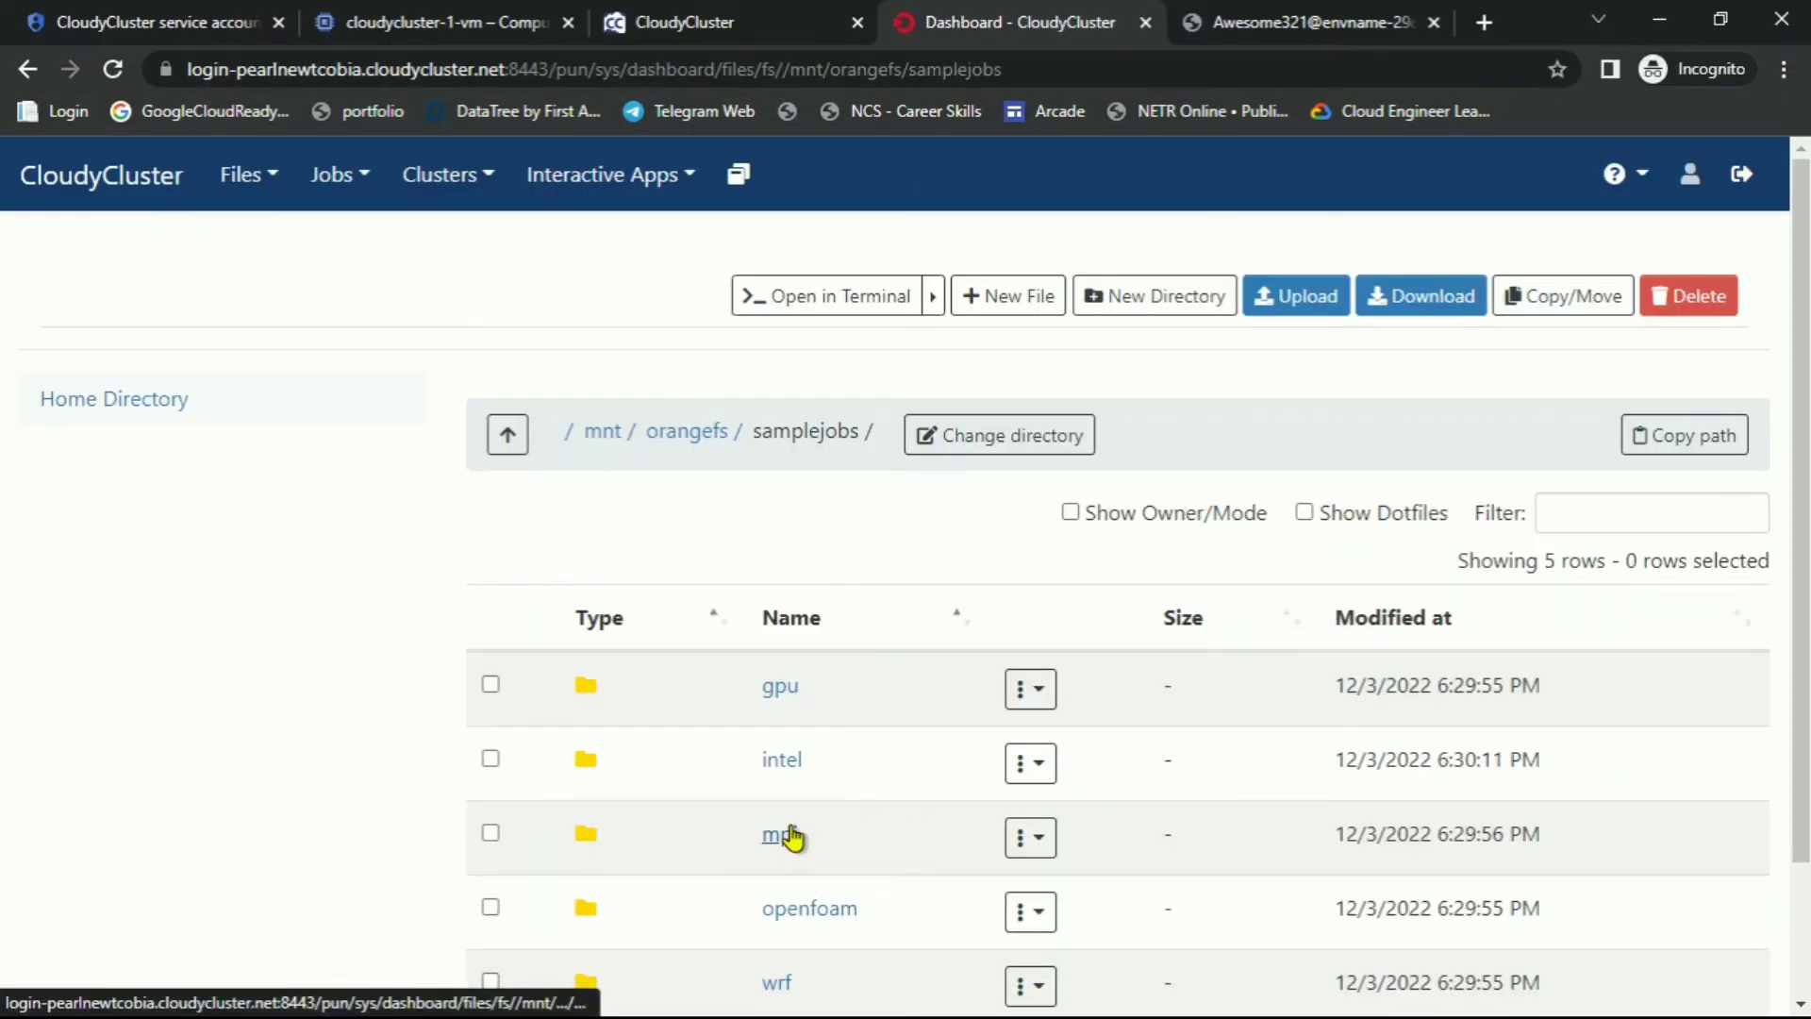
pyautogui.click(790, 835)
pyautogui.click(790, 695)
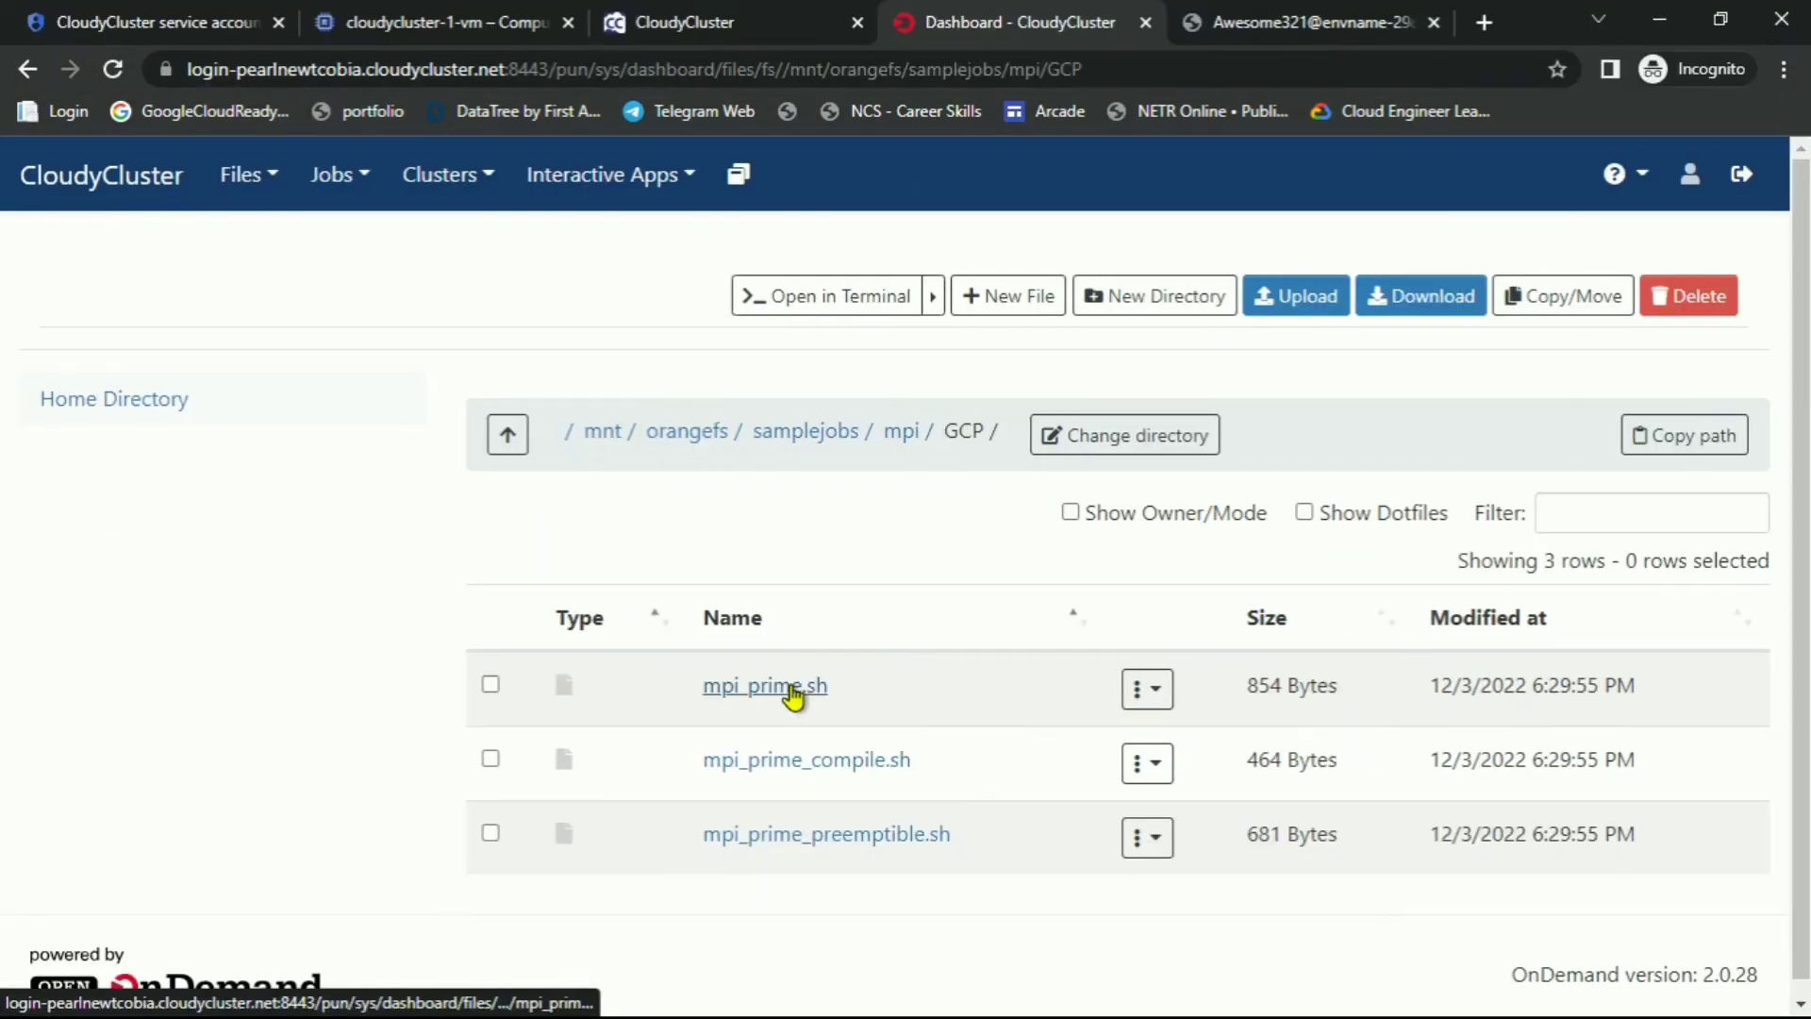
# Open mpi_prime.sh in the file editor using its Edit action
pyautogui.hotkey('alt', 'Tab')
pyautogui.moveTo(1107, 709); pyautogui.dragTo(1258, 726)
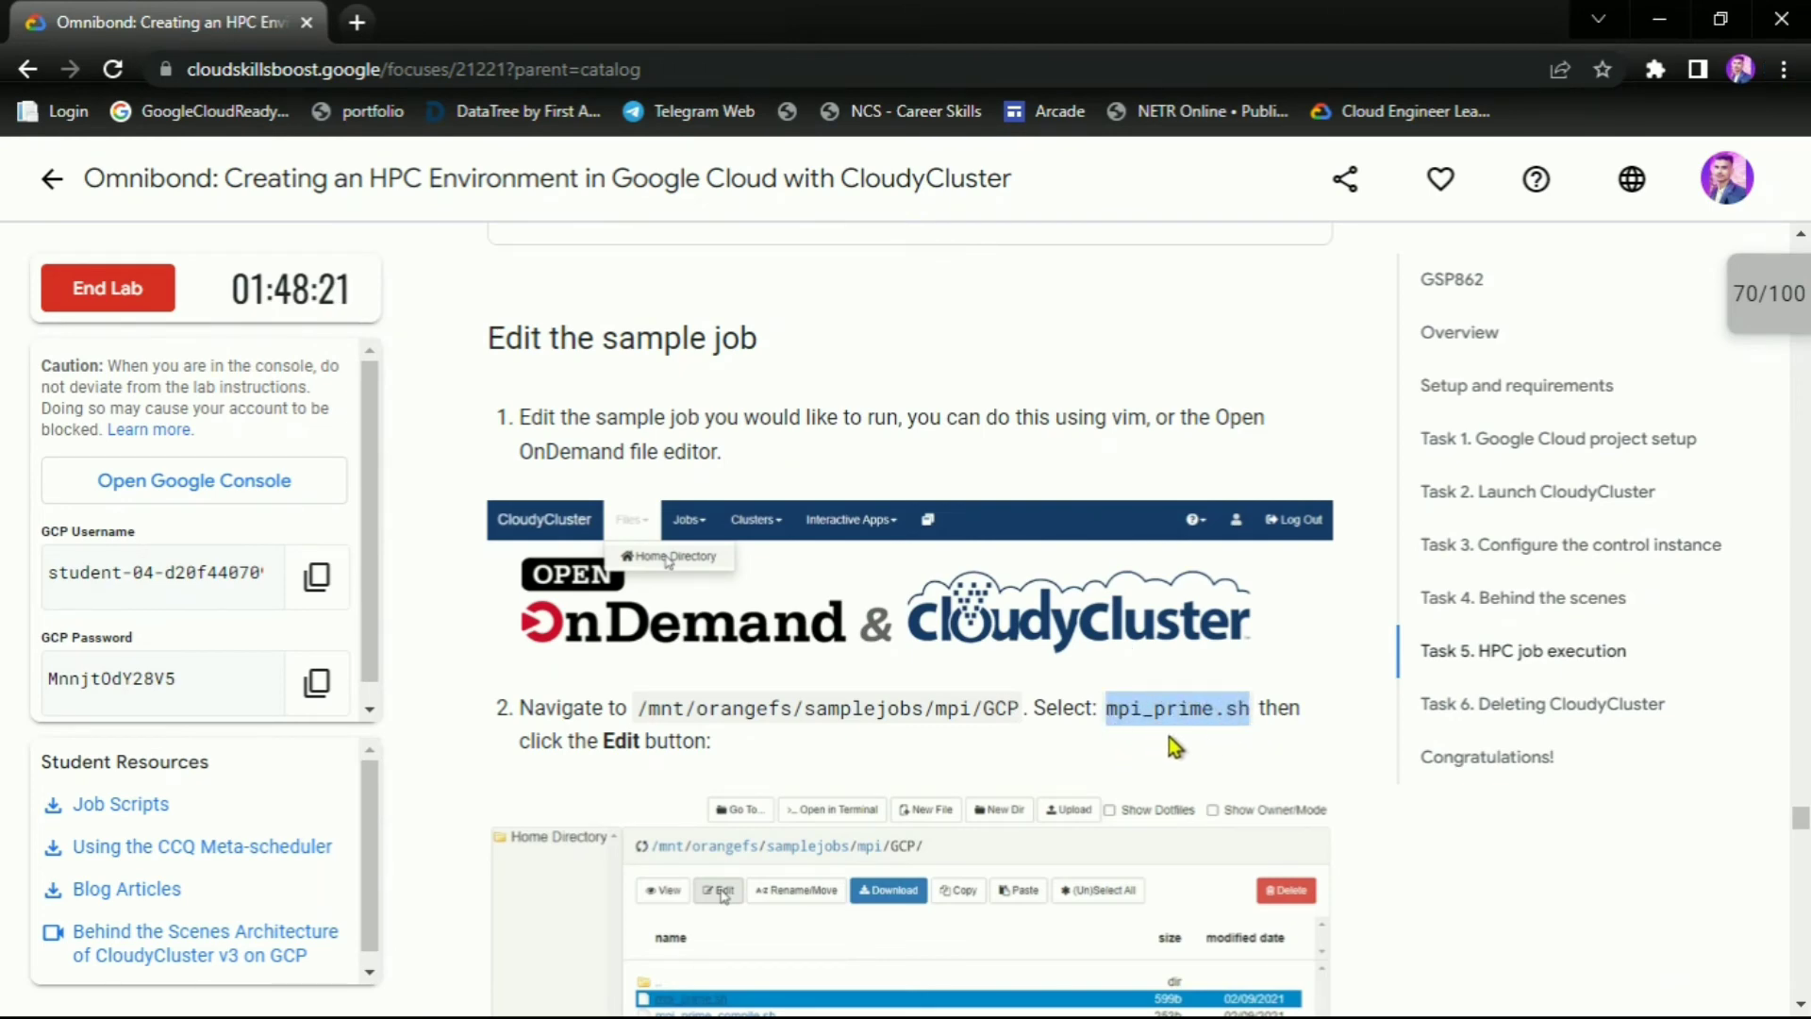
pyautogui.hotkey('alt', 'Tab')
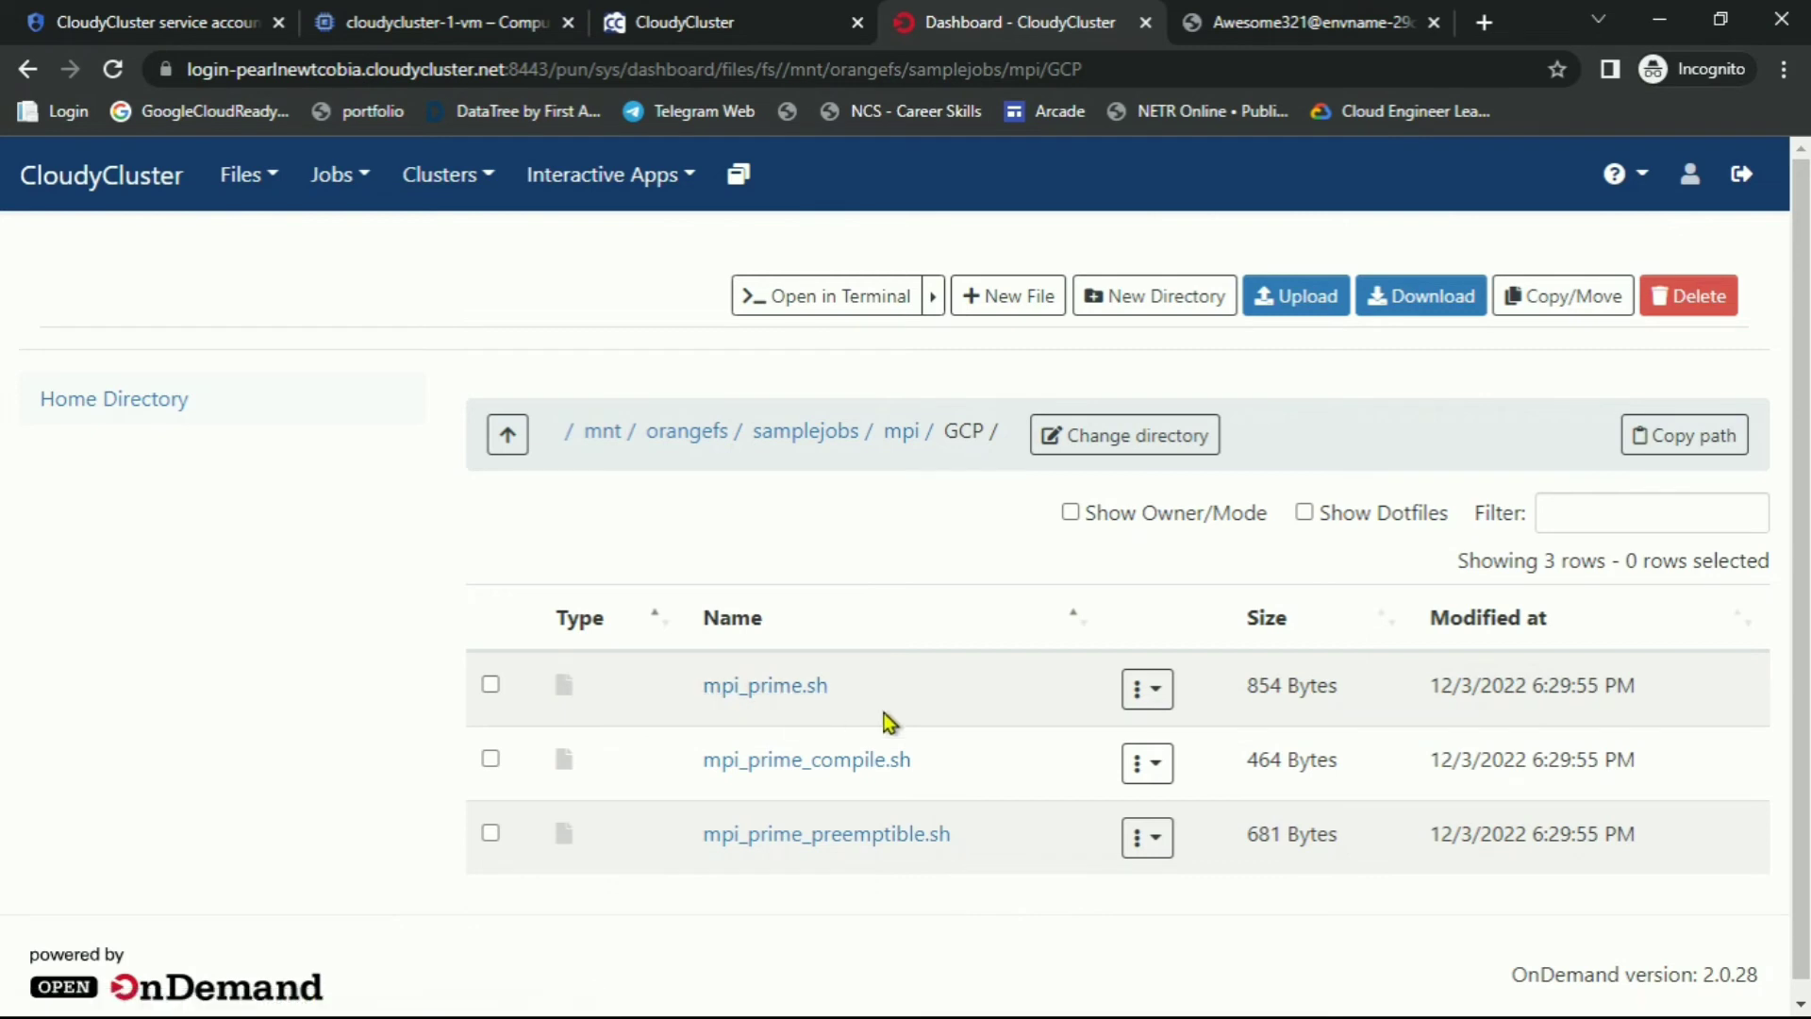
pyautogui.click(1153, 692)
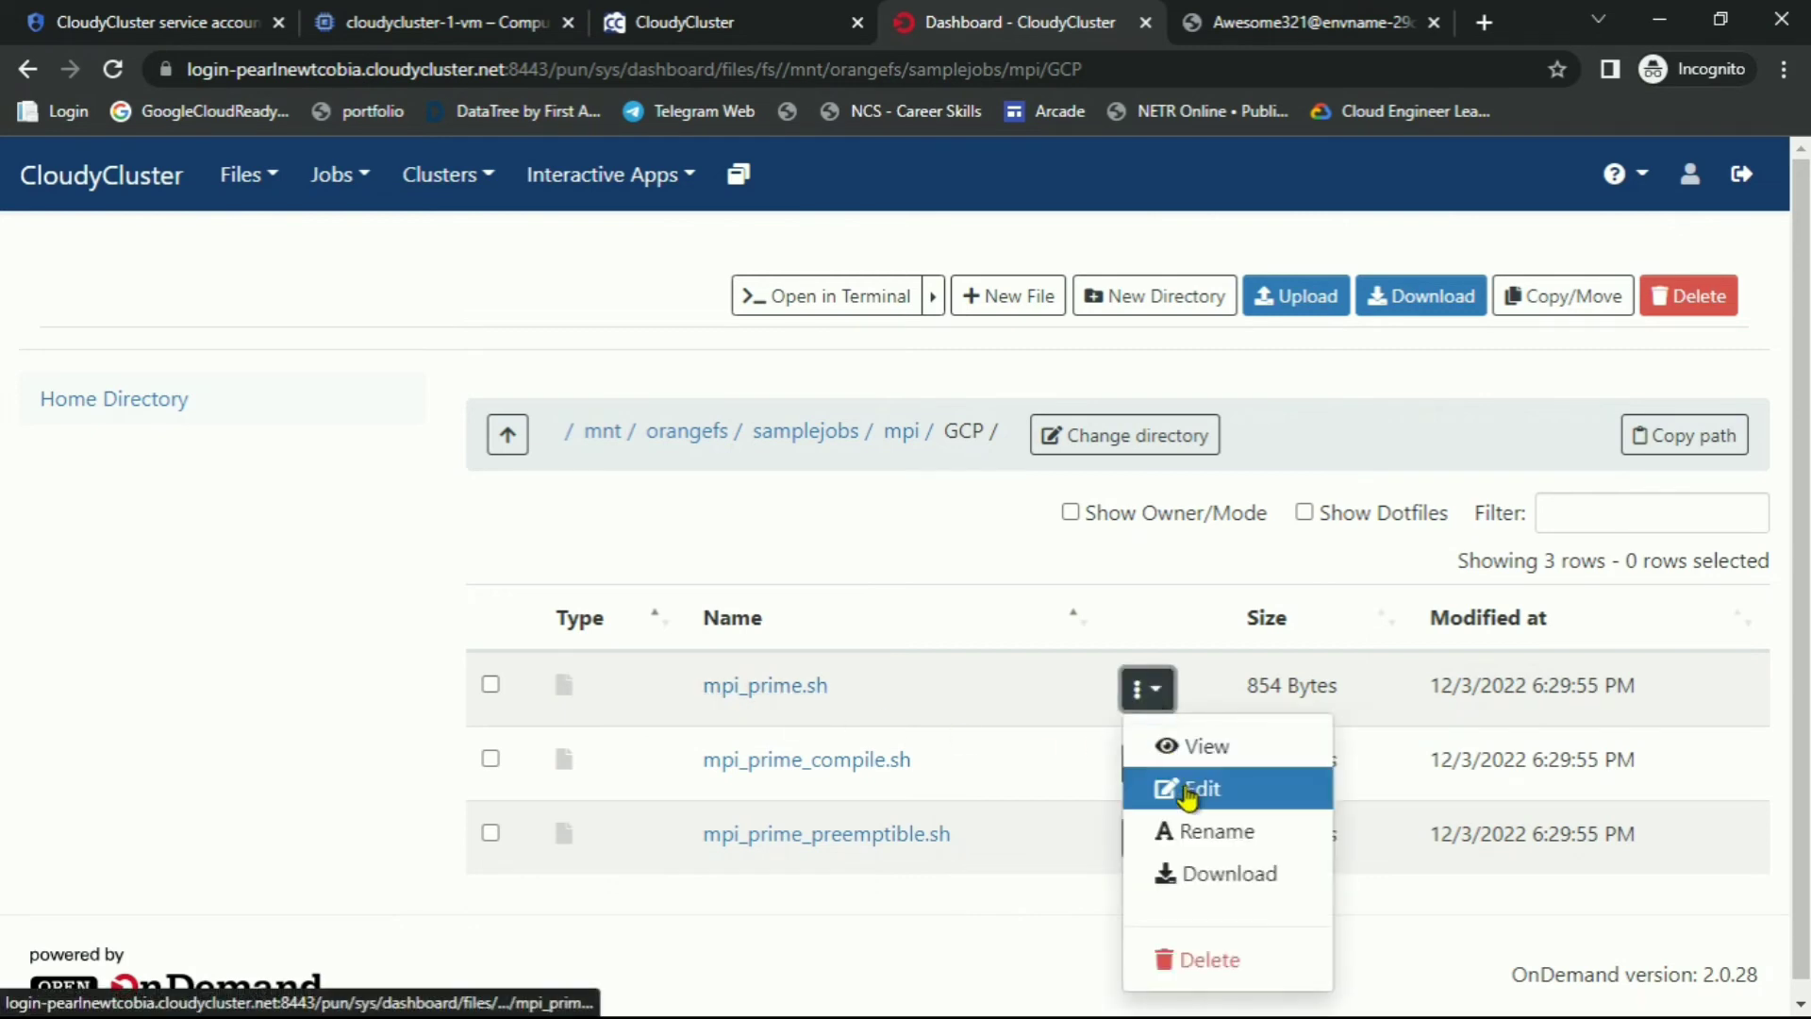
pyautogui.click(1191, 789)
# Copy the #CC -gcpit n1-standard-2 directive from the lab instructions
pyautogui.hotkey('alt', 'Tab')
pyautogui.scroll(-3, 849, 566)
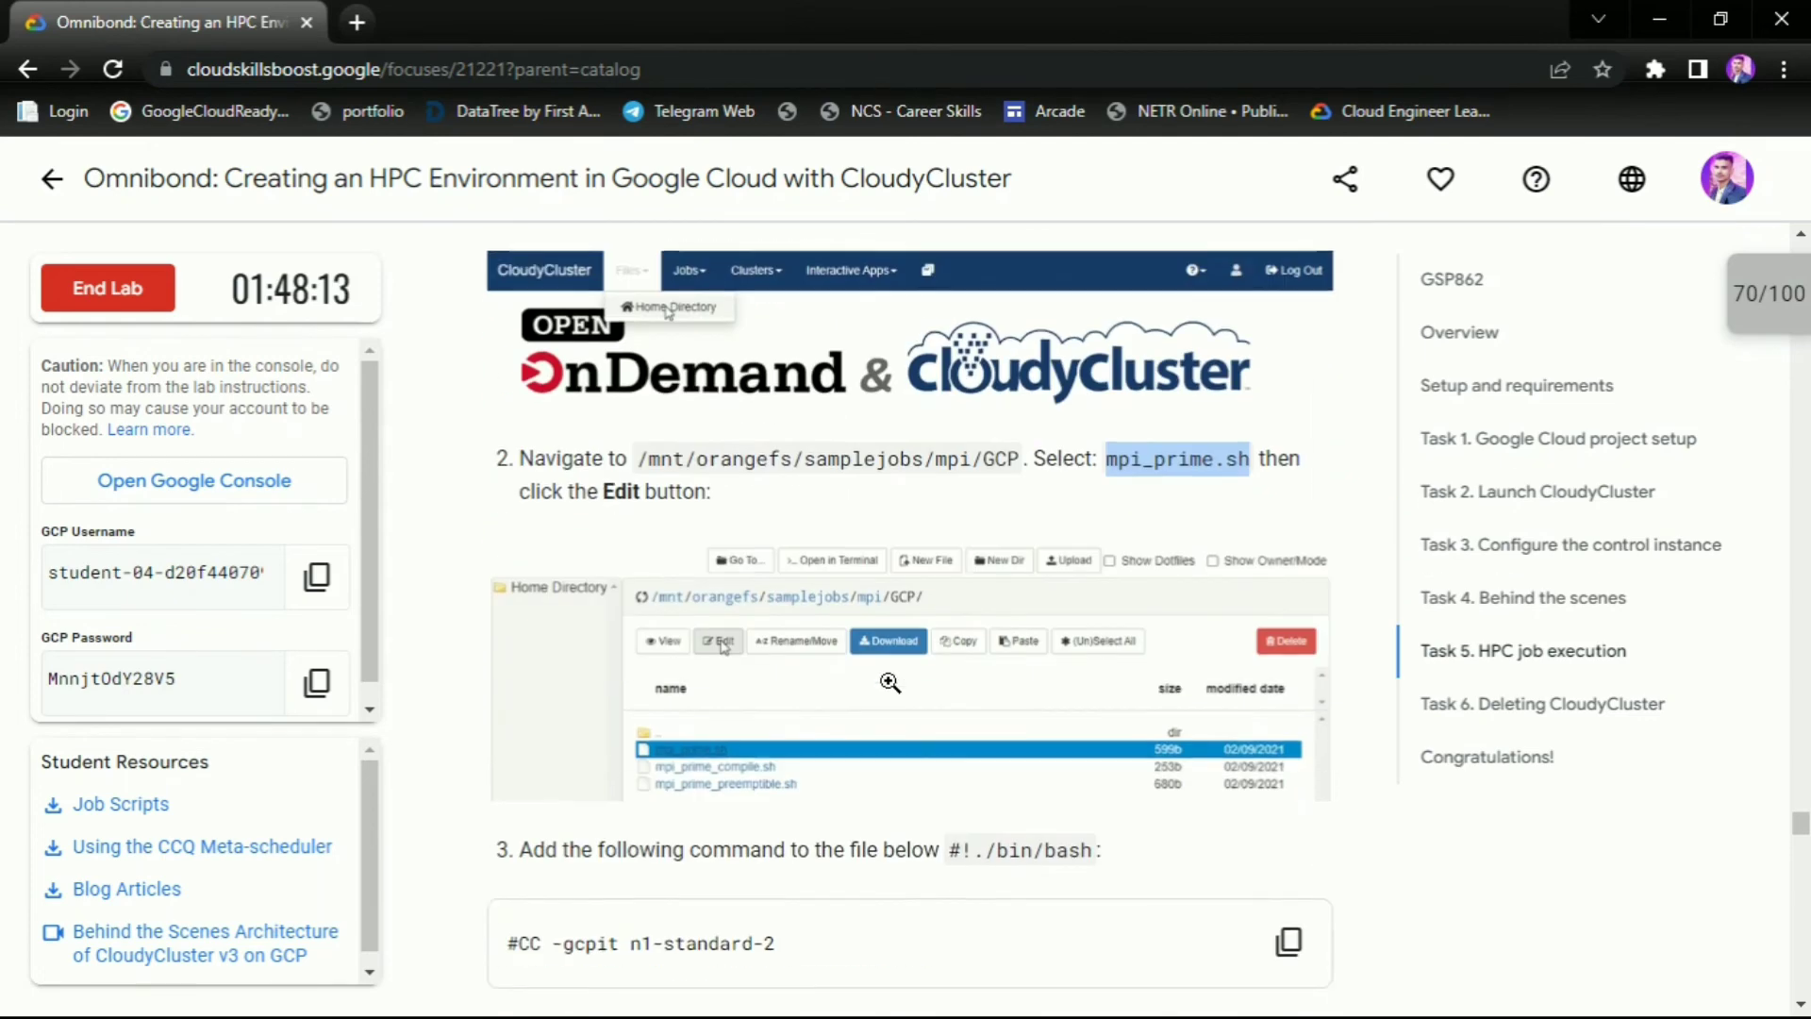
pyautogui.moveTo(552, 481); pyautogui.dragTo(804, 489)
pyautogui.click(807, 487)
pyautogui.scroll(-3, 816, 529)
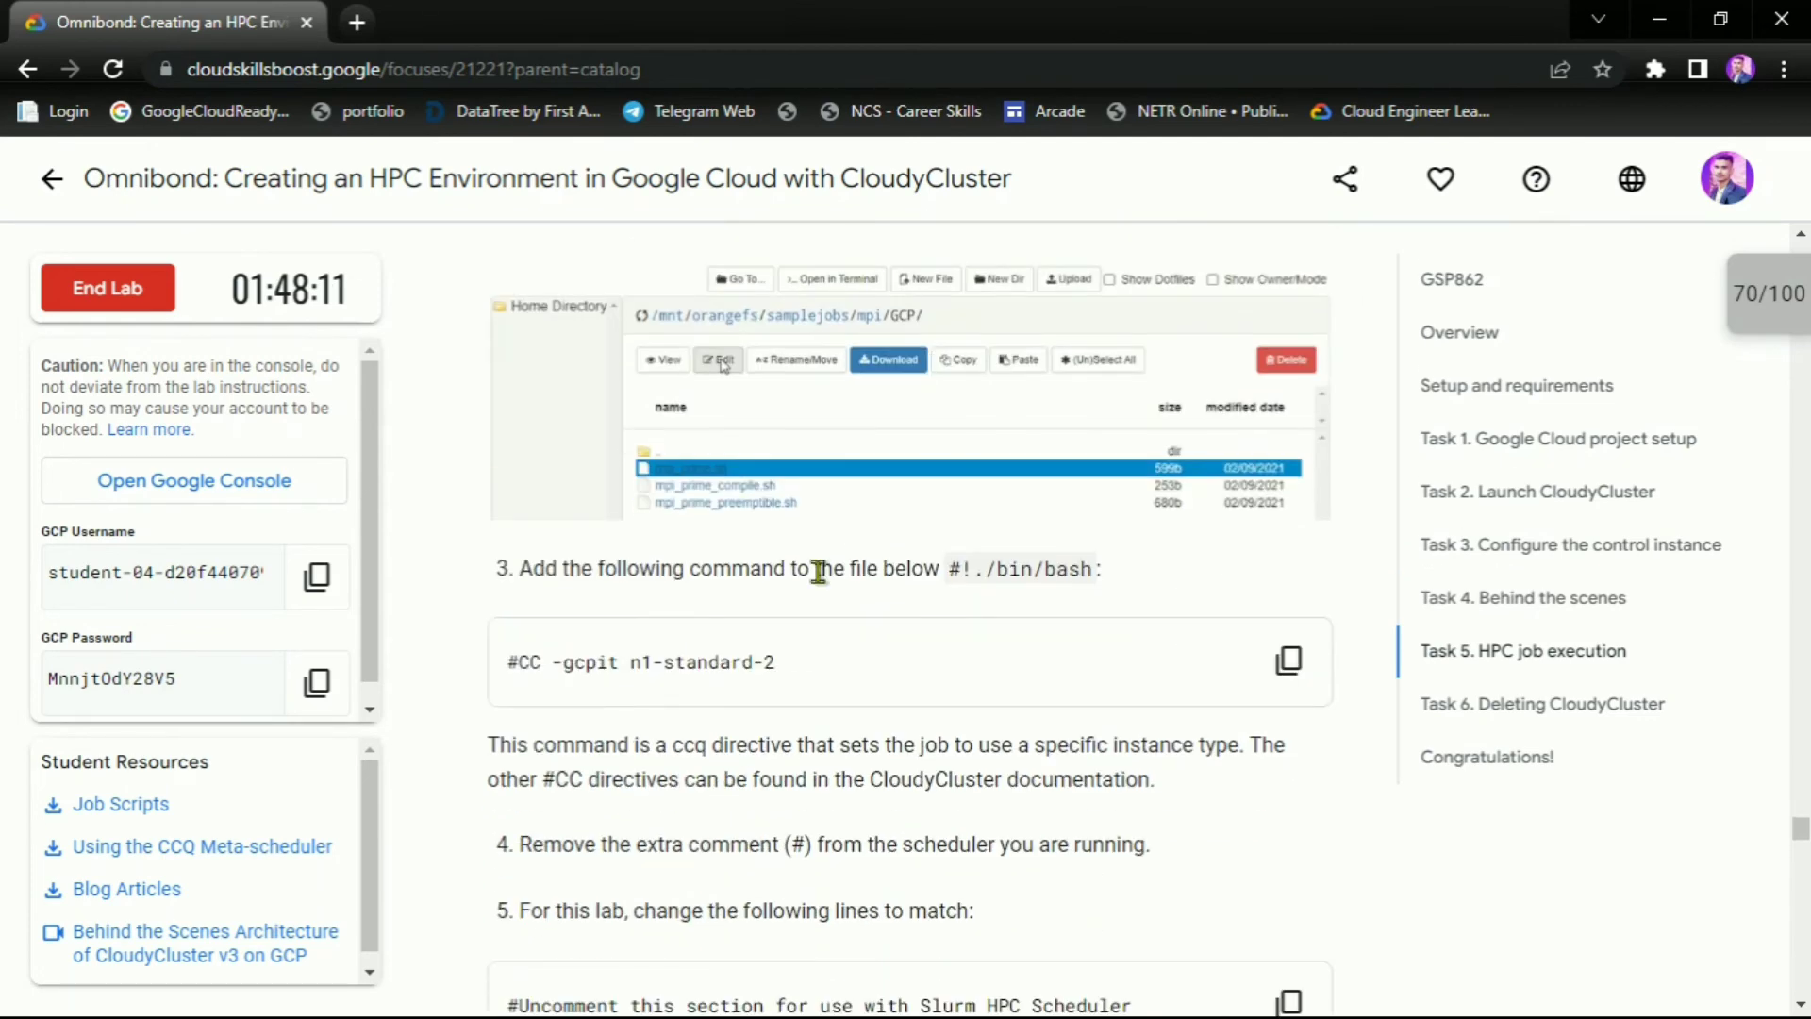
pyautogui.click(1289, 659)
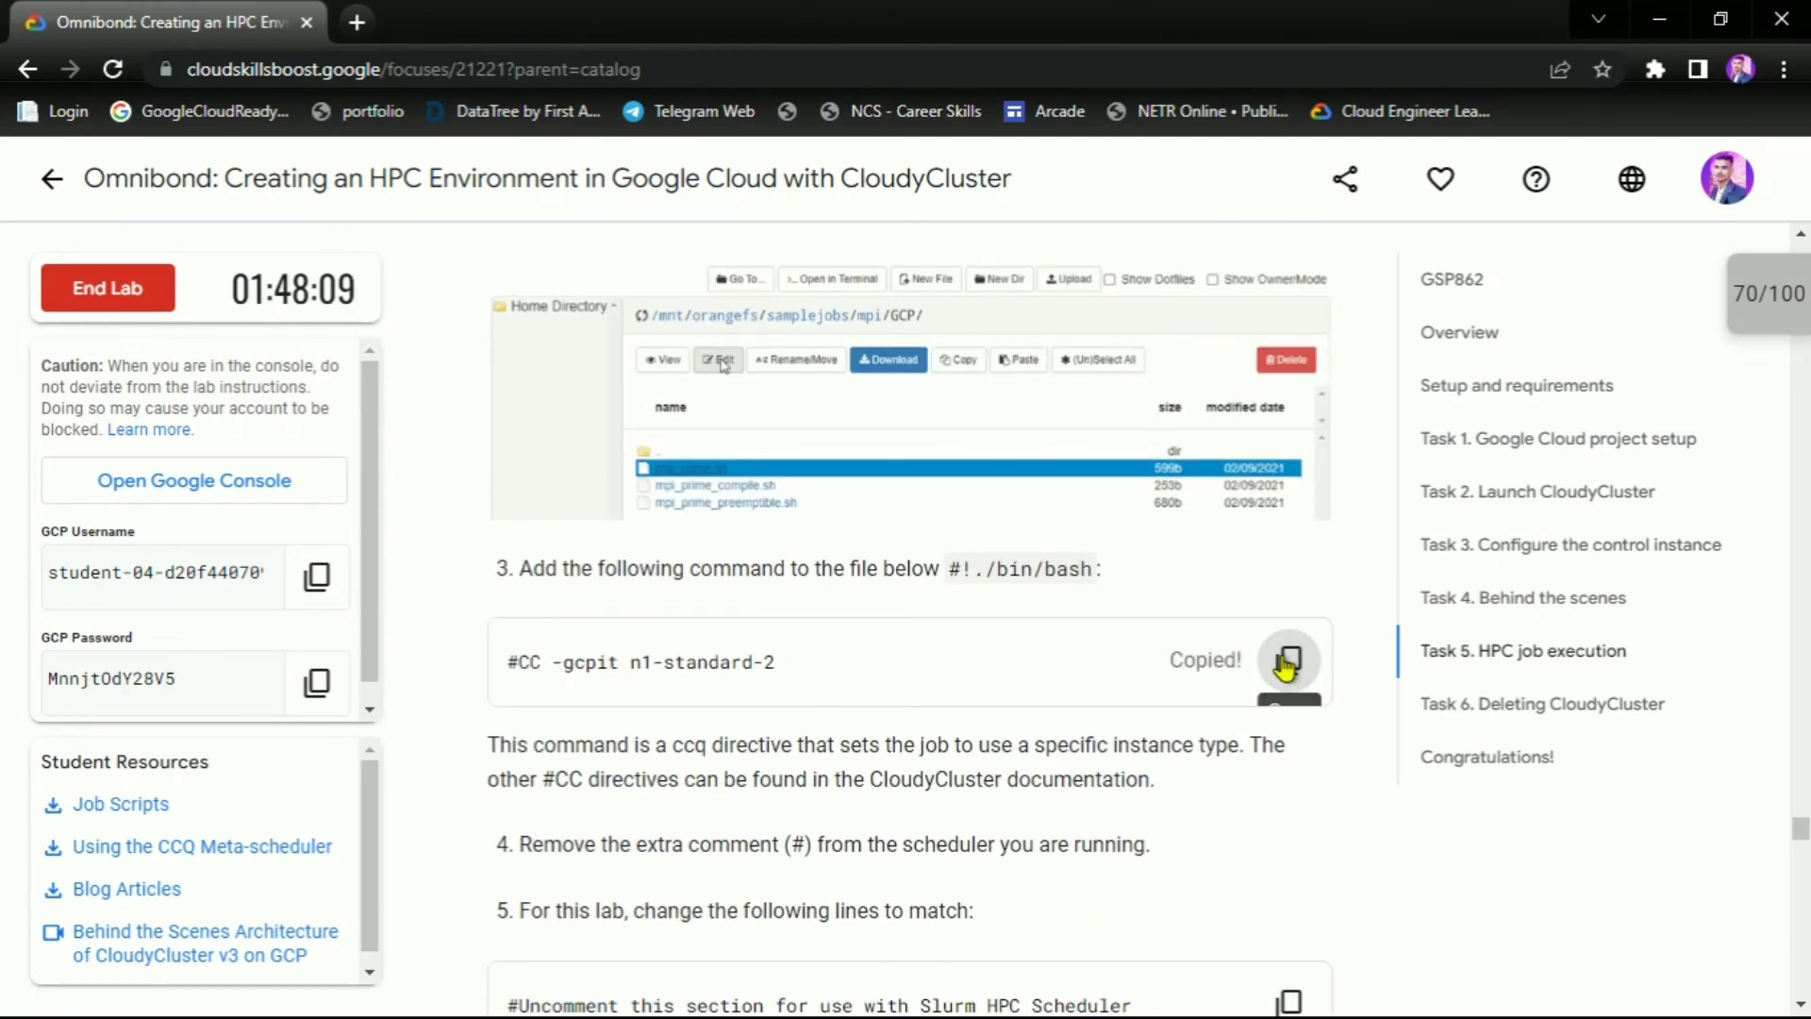
pyautogui.hotkey('alt', 'Tab')
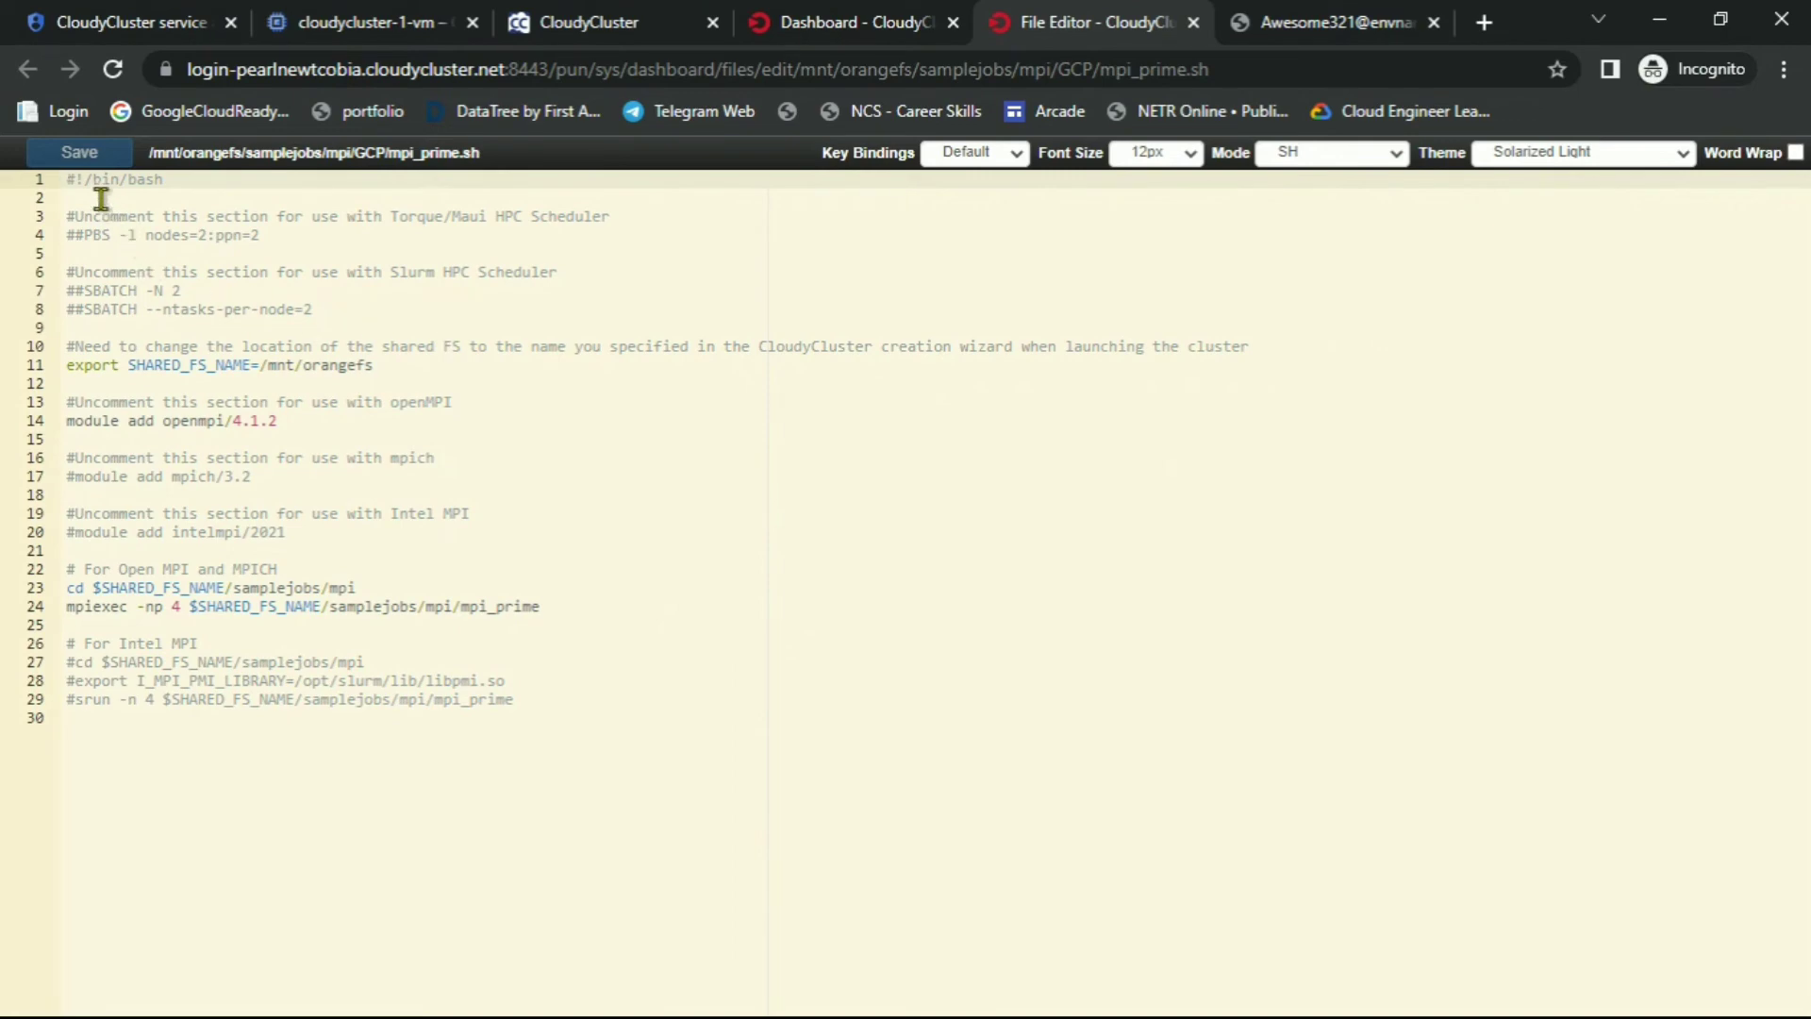
# Add the #CC -gcpit n1-standard-2 directive on line 2 and replace the Slurm lines with the lab's #SBATCH lines
pyautogui.click(101, 198)
pyautogui.hotkey('ctrl', 'v')
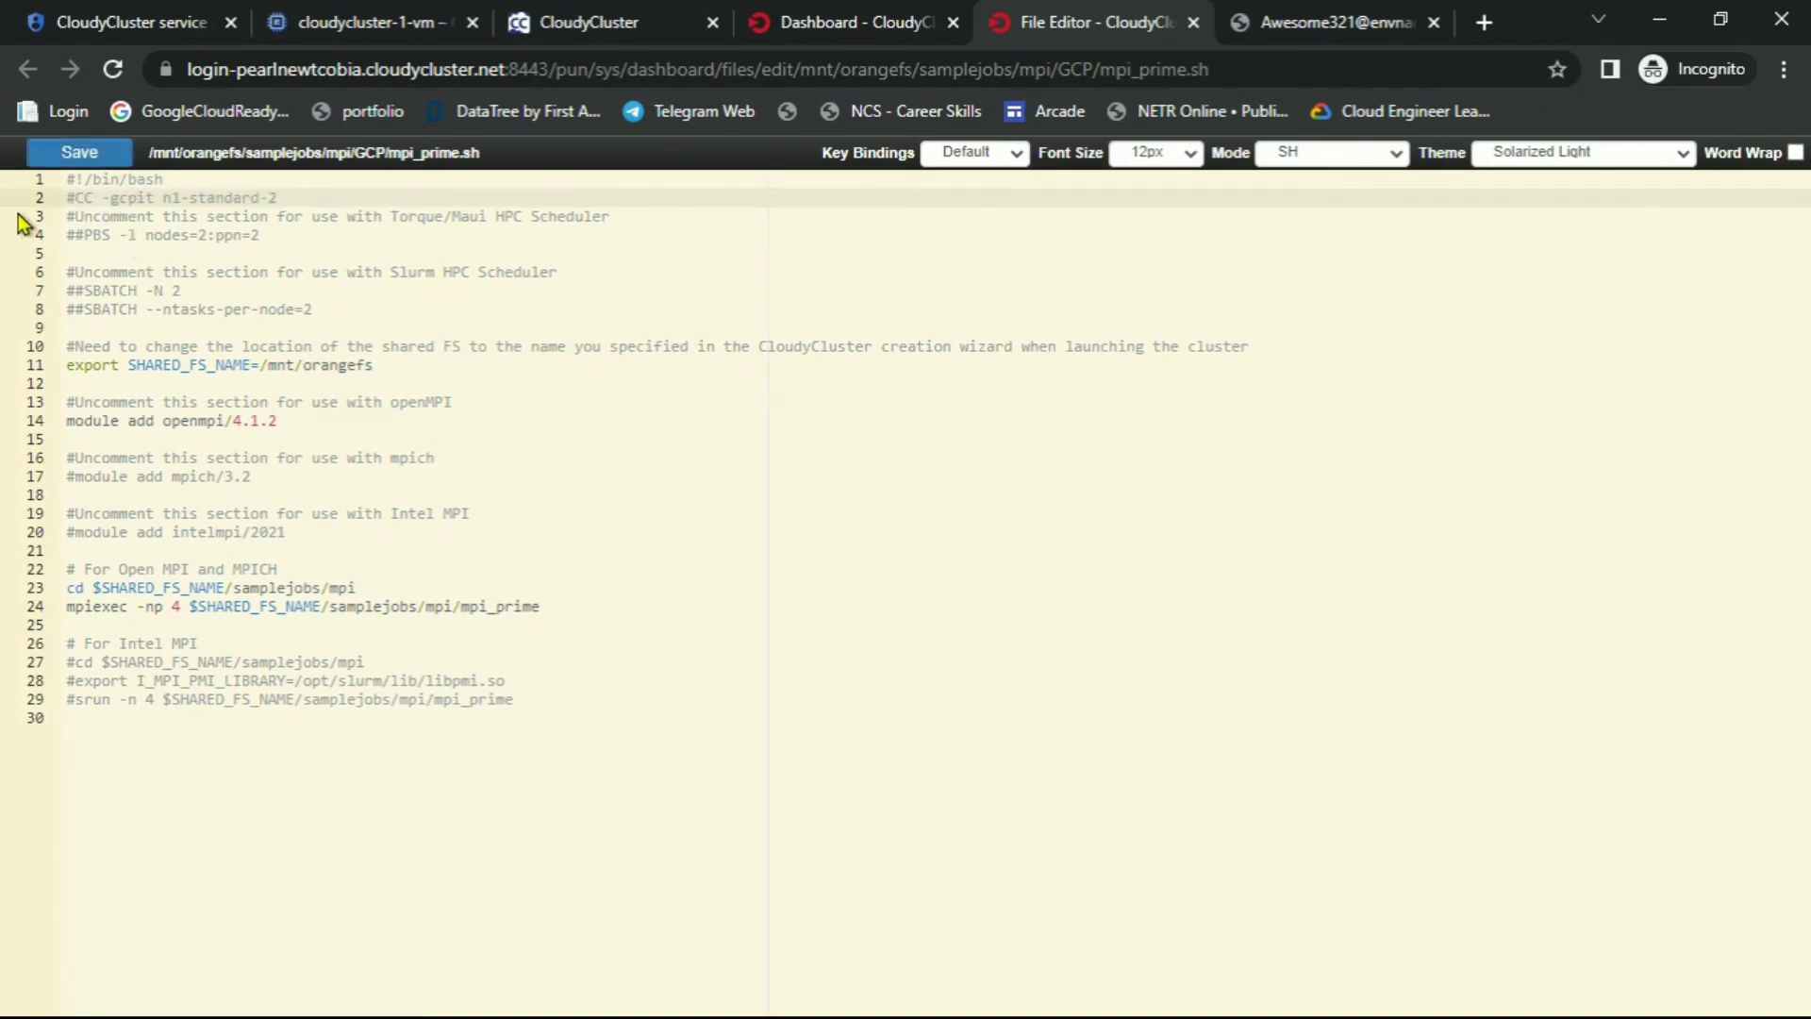
pyautogui.hotkey('alt', 'Tab')
pyautogui.scroll(-4, 914, 630)
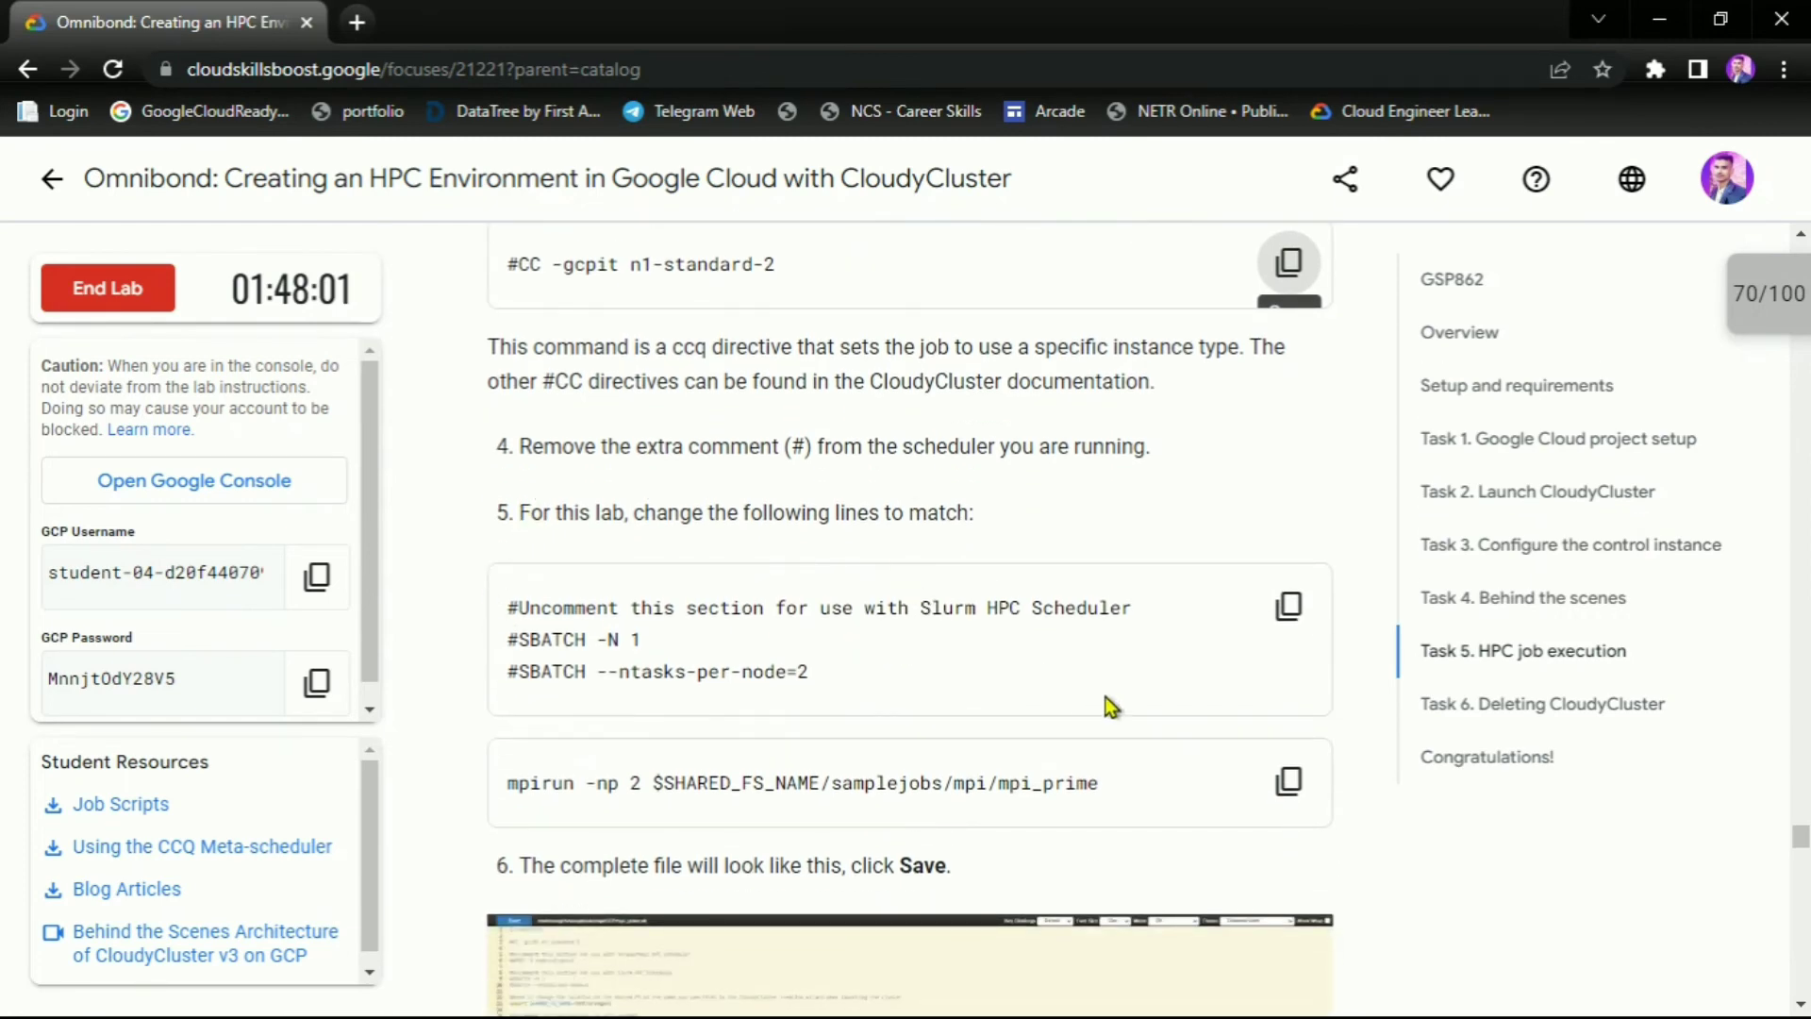
pyautogui.click(1291, 607)
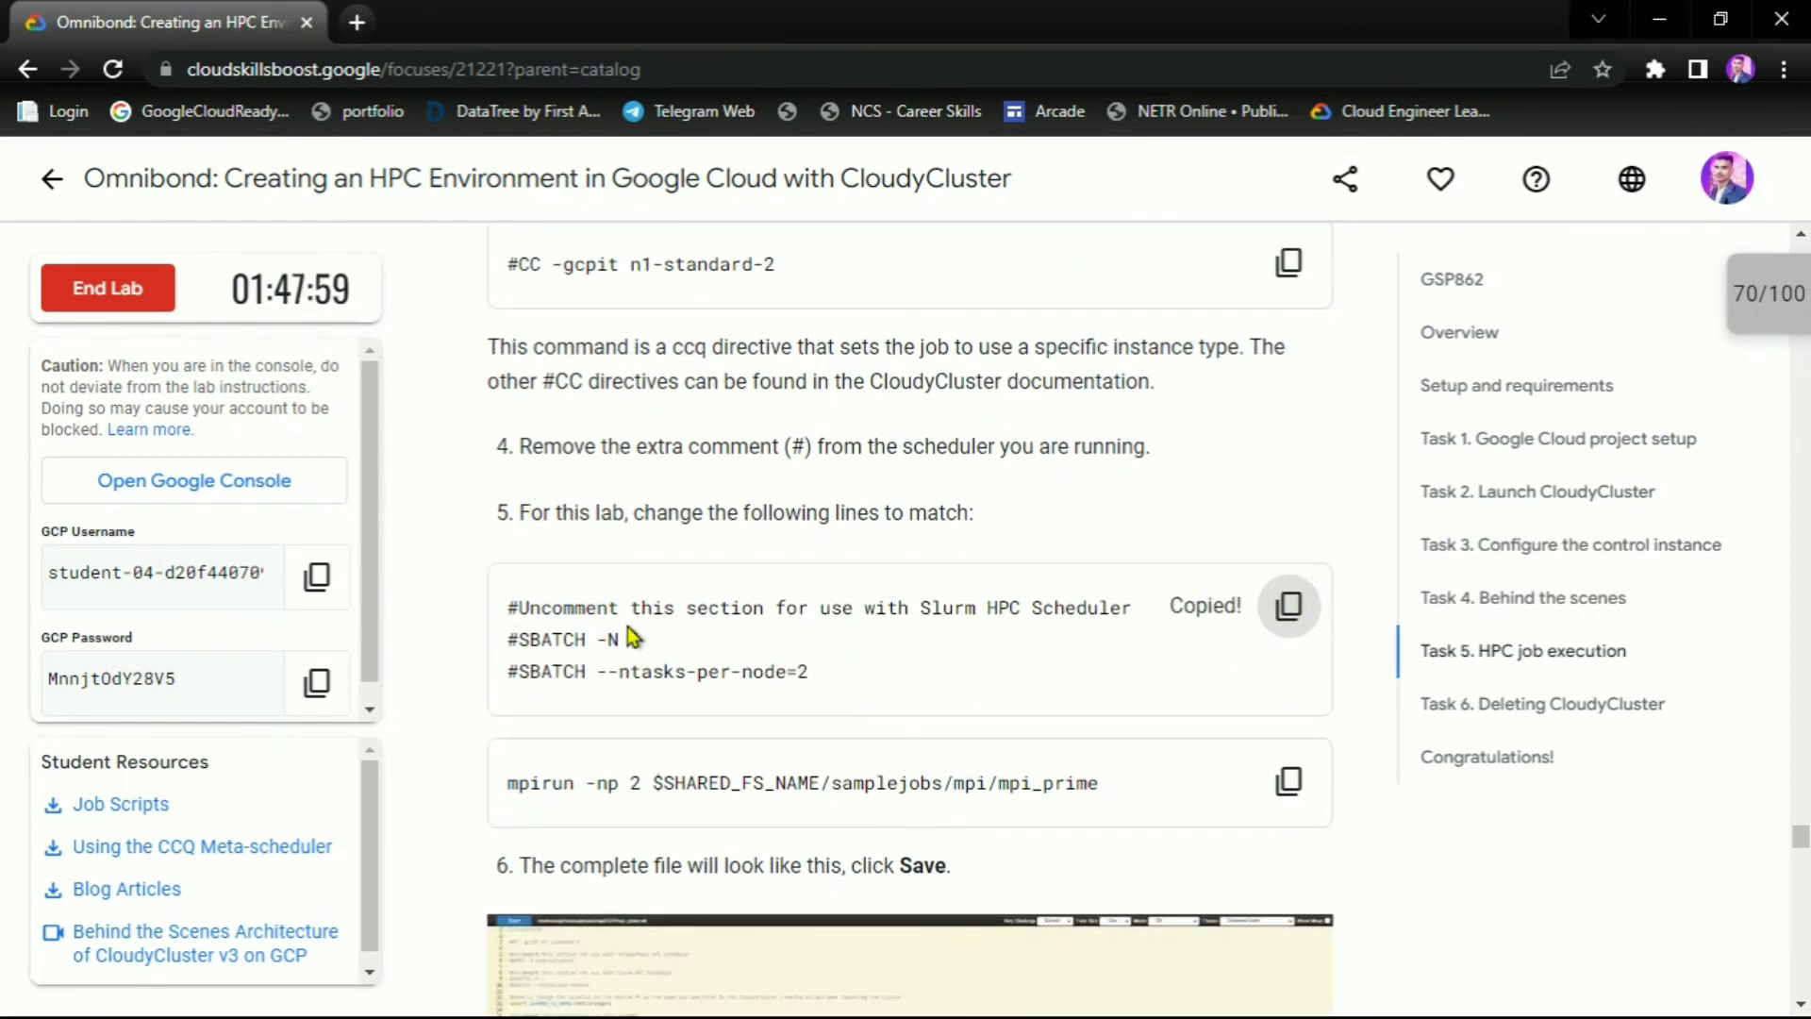
pyautogui.hotkey('alt', 'Tab')
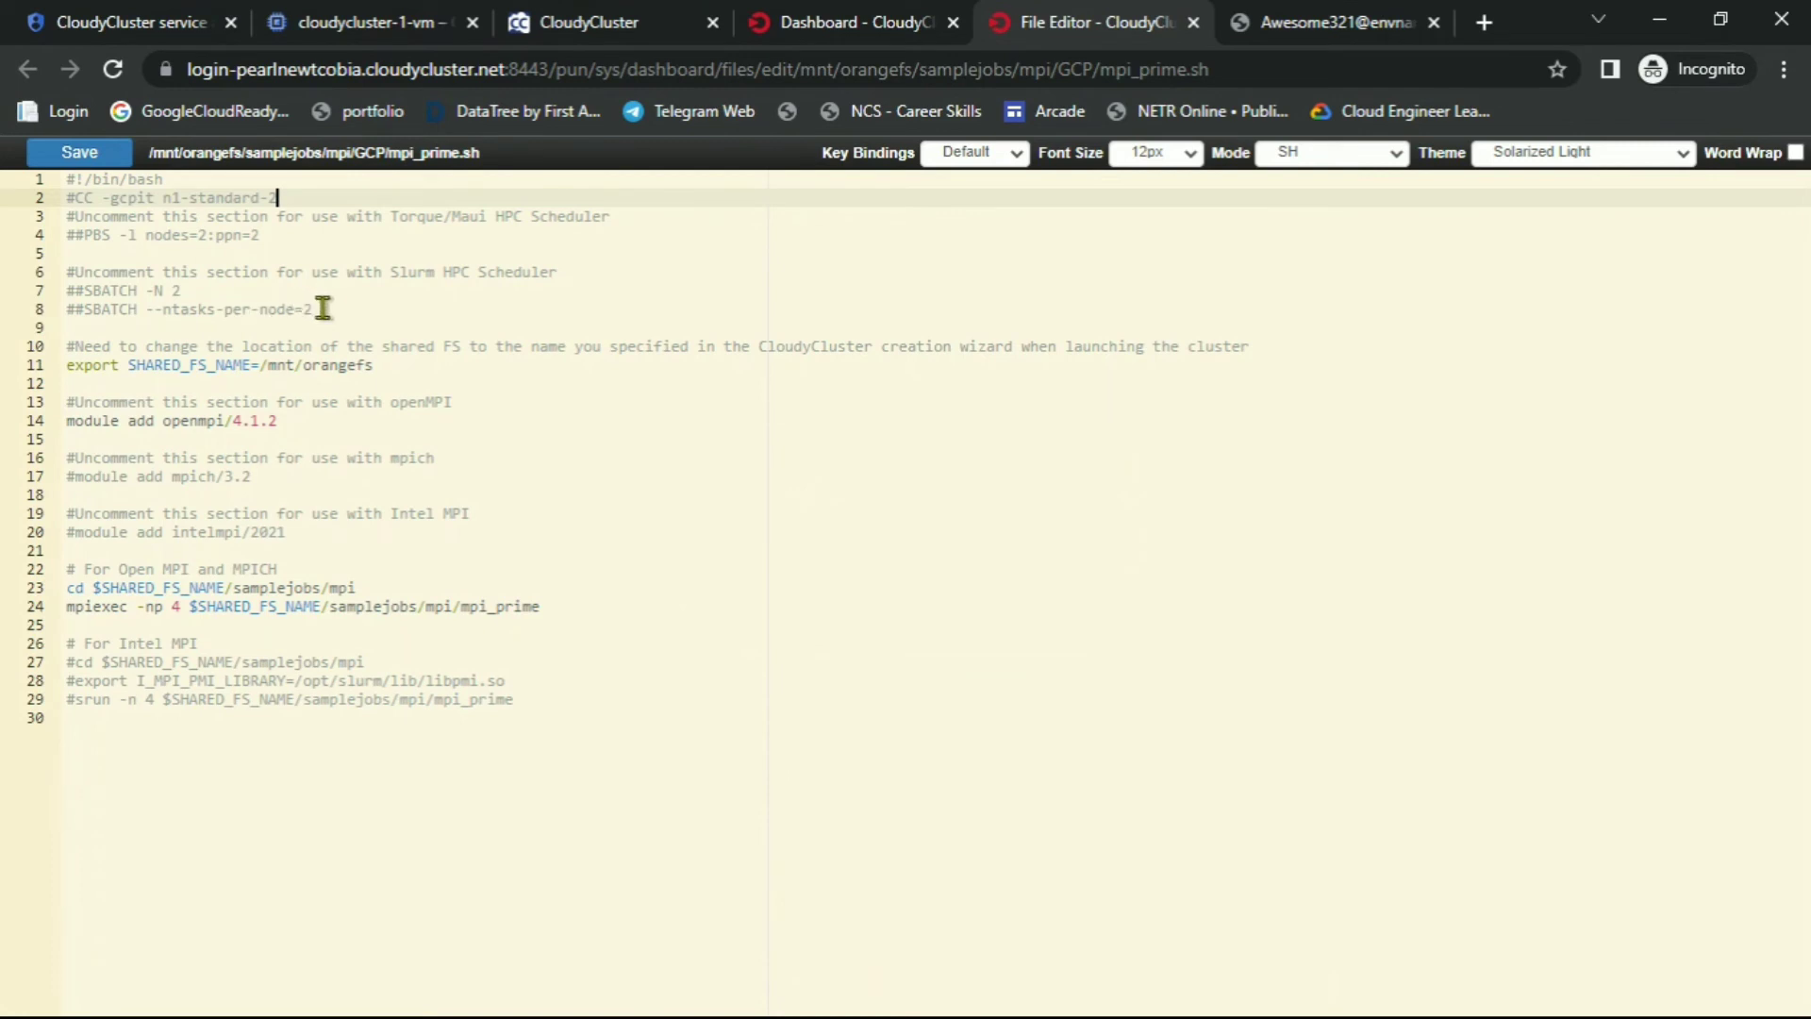
pyautogui.moveTo(320, 308); pyautogui.dragTo(63, 278)
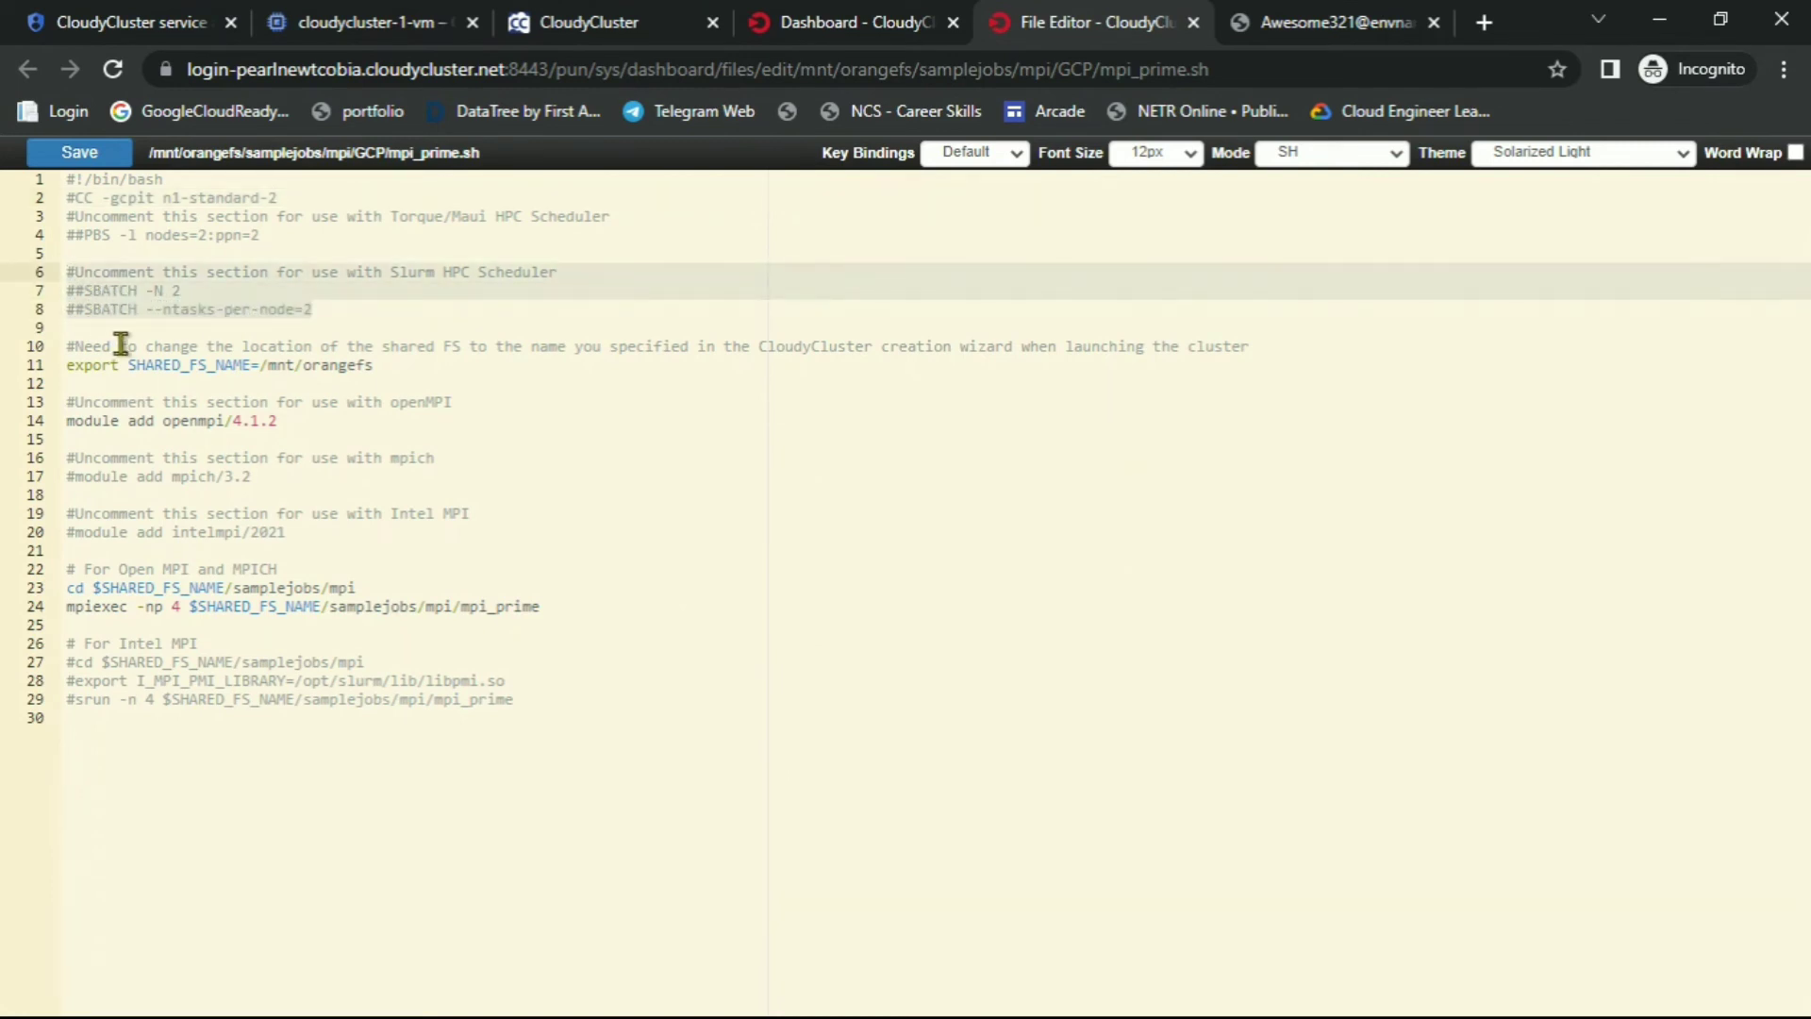
pyautogui.hotkey('ctrl', 'v')
# Replace the mpiexec command on line 24 with the mpirun -np 2 command and save mpi_prime.sh
pyautogui.hotkey('alt', 'Tab')
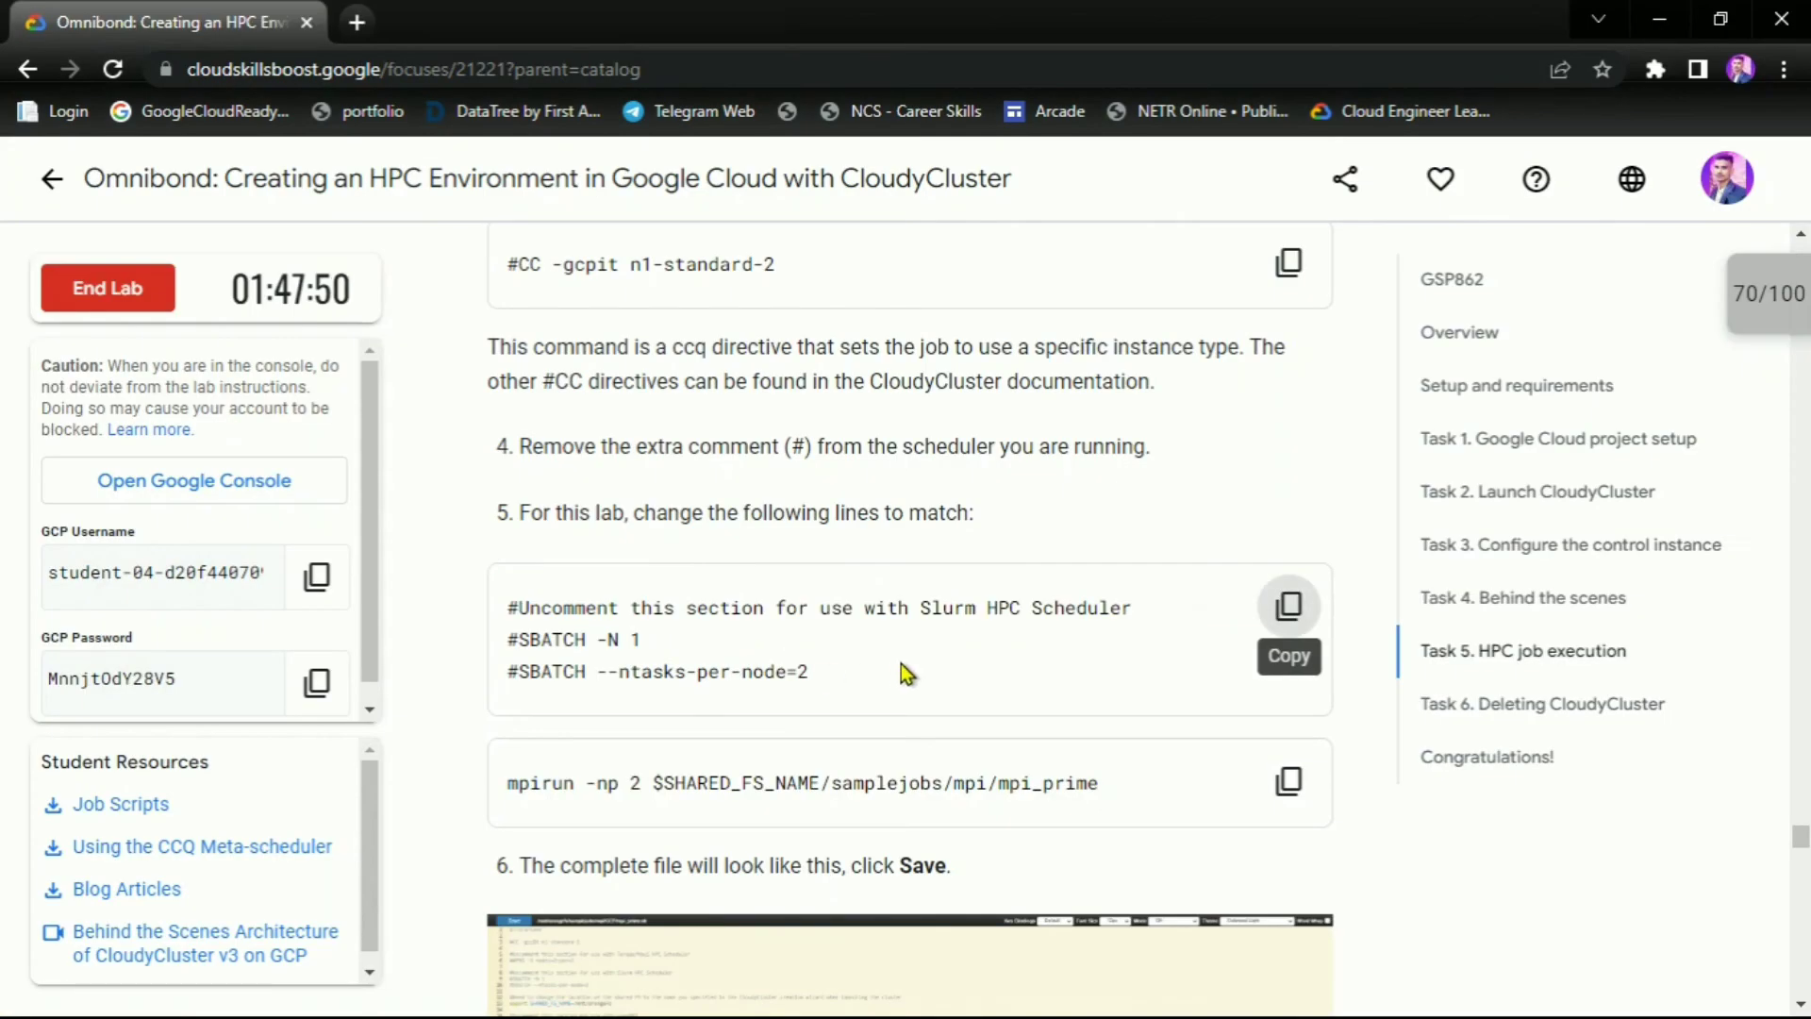
pyautogui.scroll(-1, 902, 673)
pyautogui.click(1309, 644)
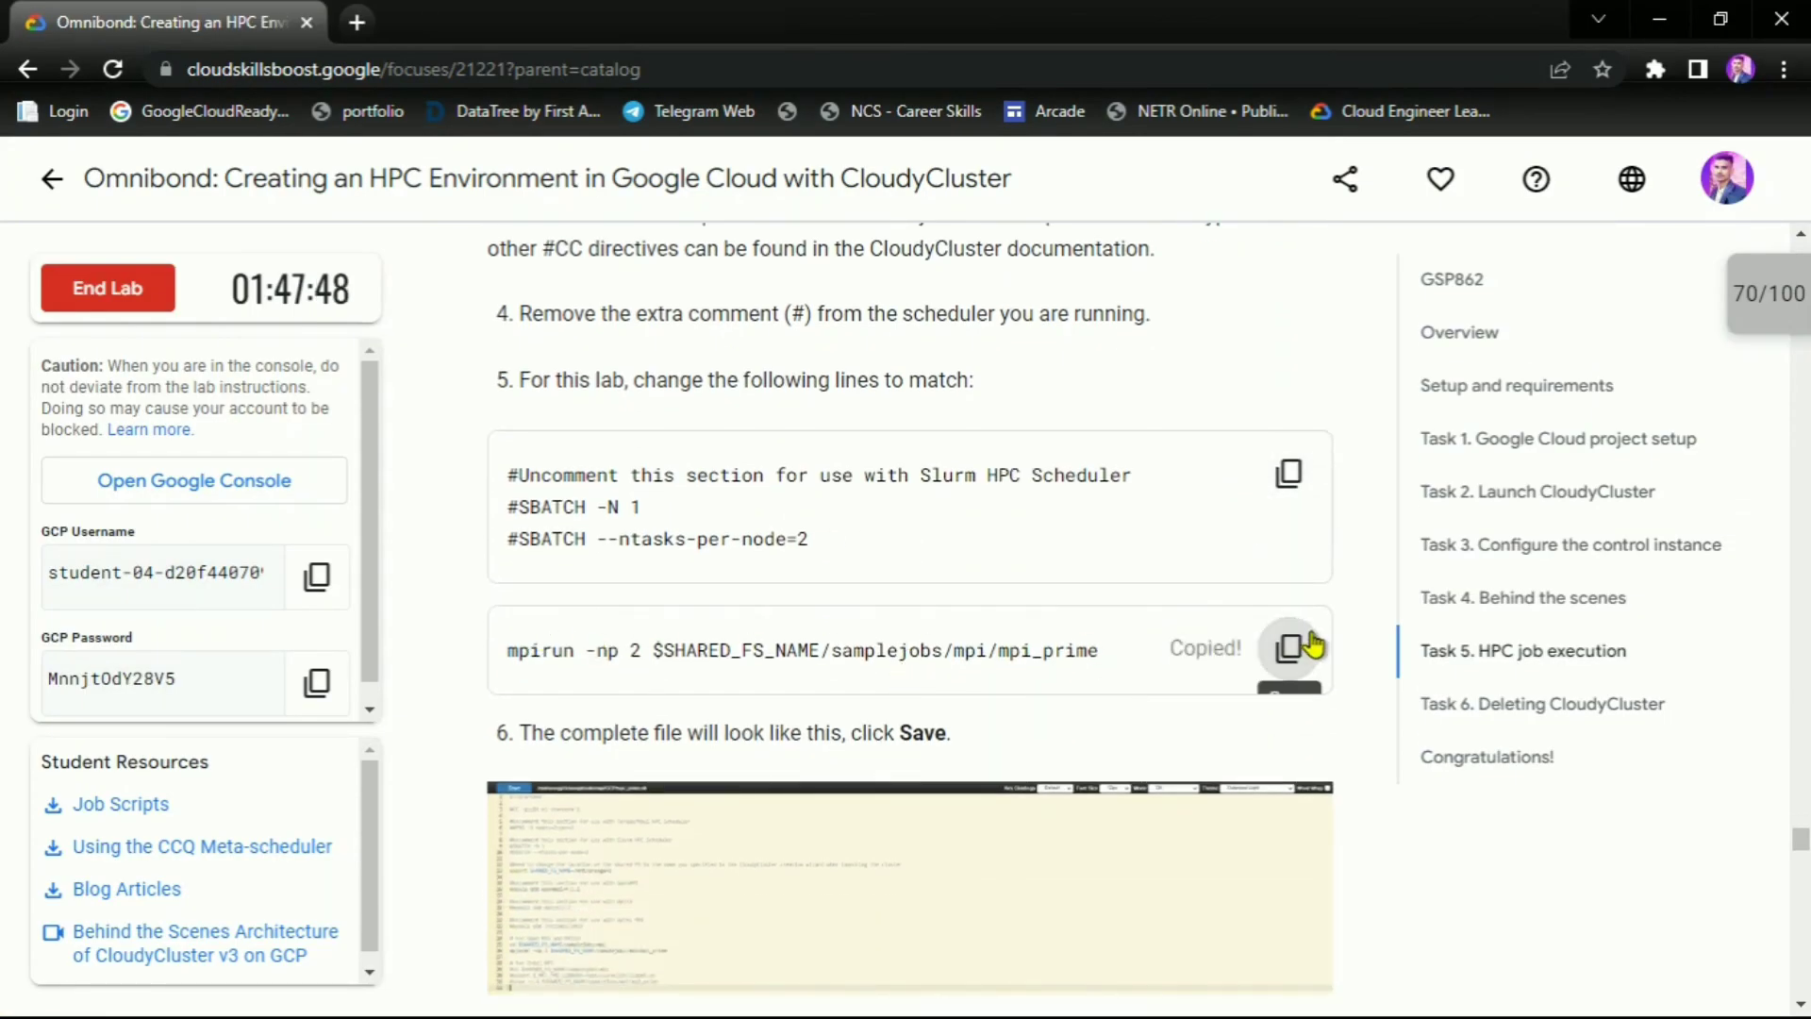
pyautogui.hotkey('alt', 'Tab')
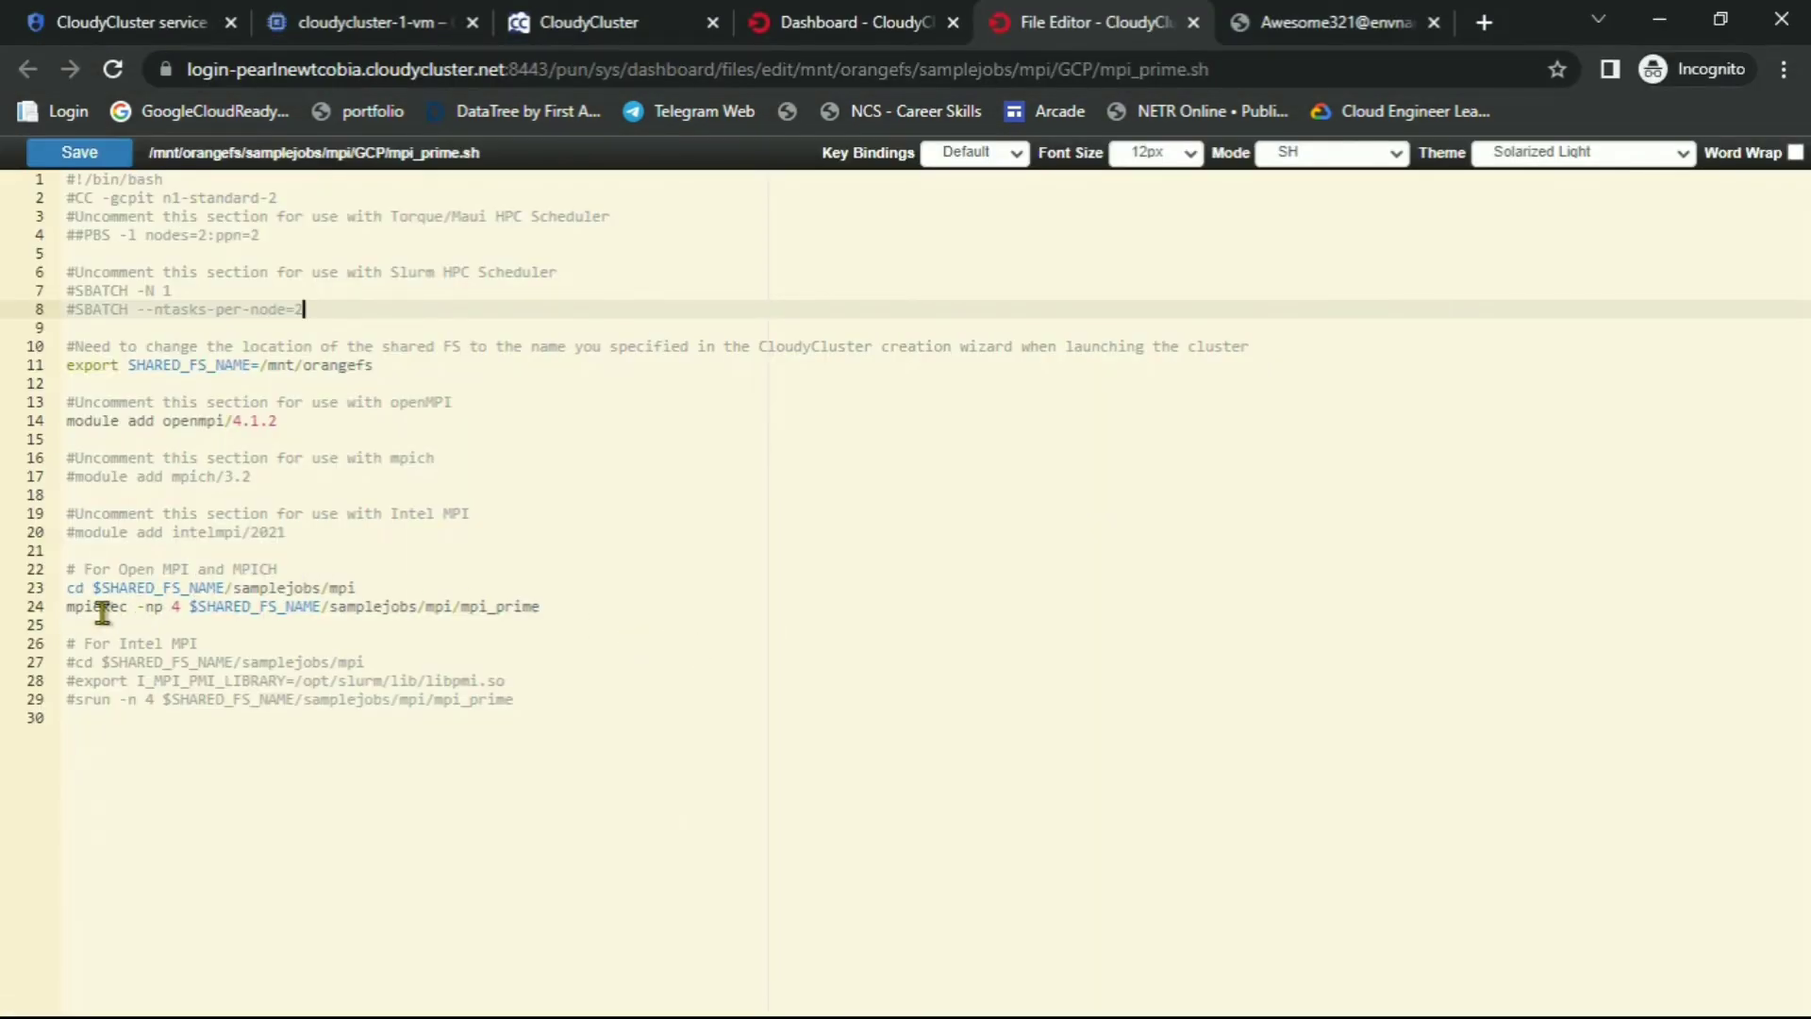
pyautogui.moveTo(550, 608); pyautogui.dragTo(45, 596)
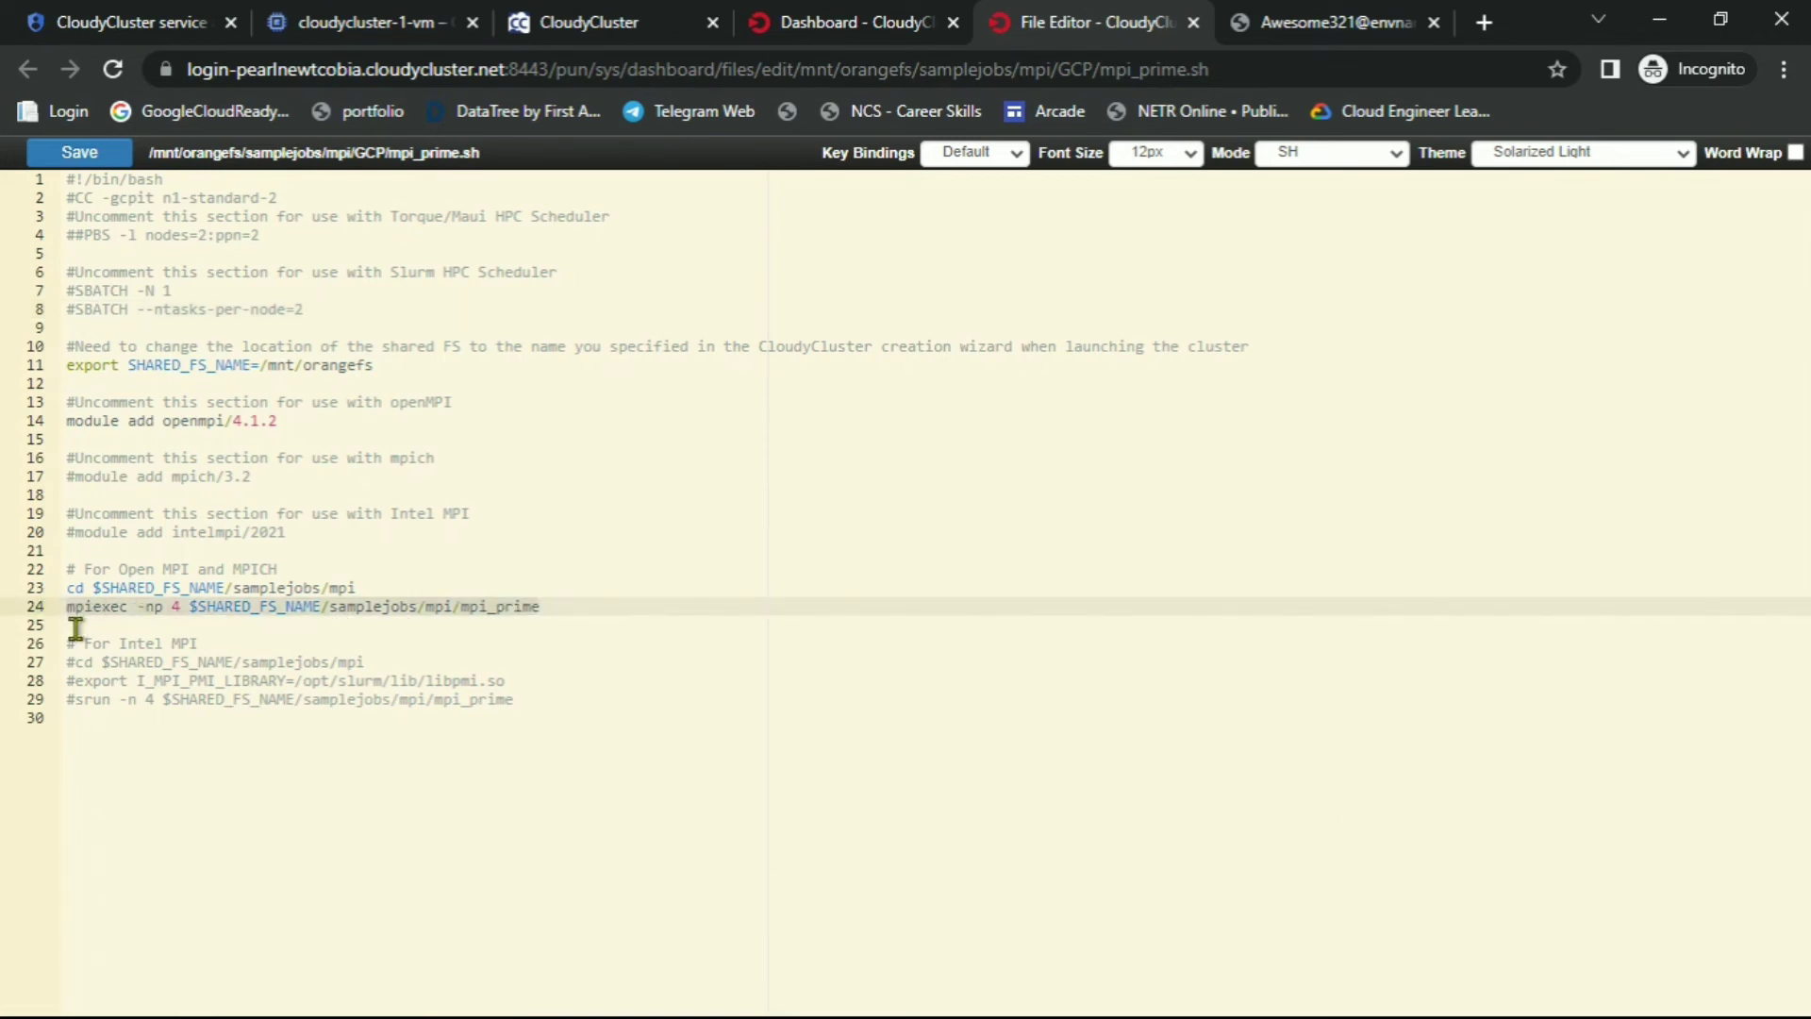
pyautogui.hotkey('alt', 'Tab')
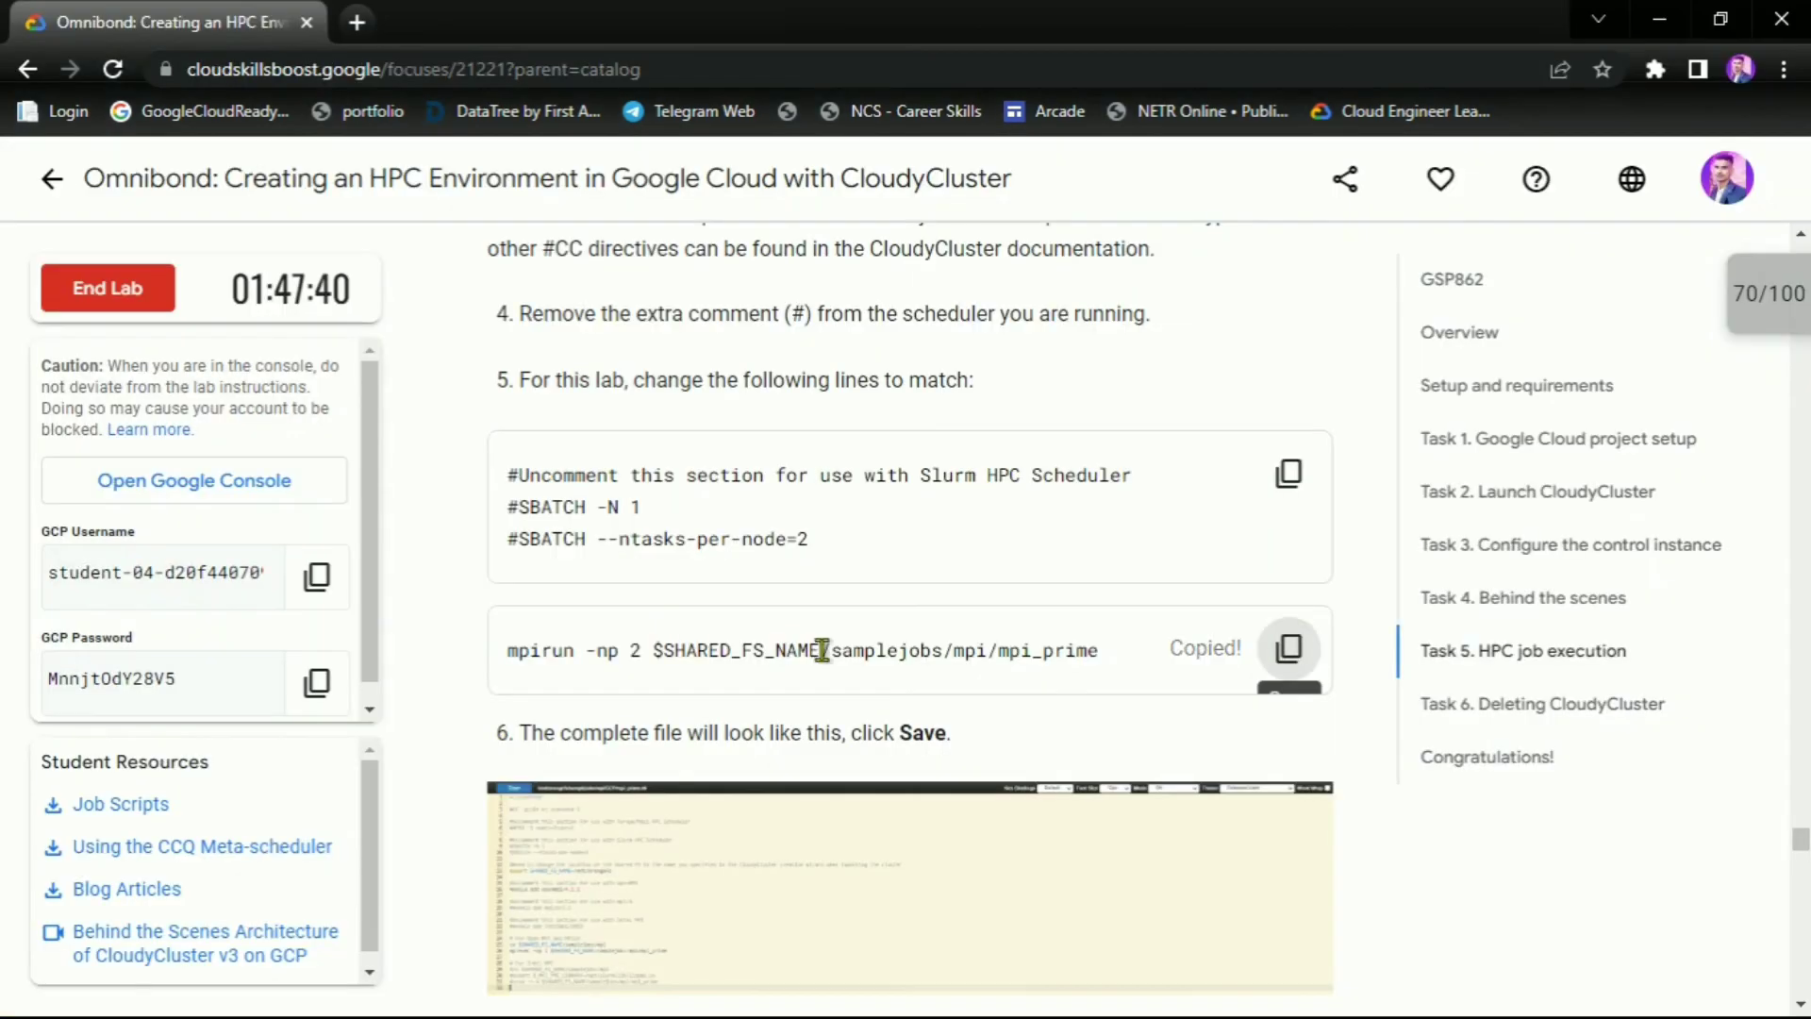
pyautogui.scroll(-1, 941, 620)
pyautogui.moveTo(790, 603); pyautogui.dragTo(1051, 597)
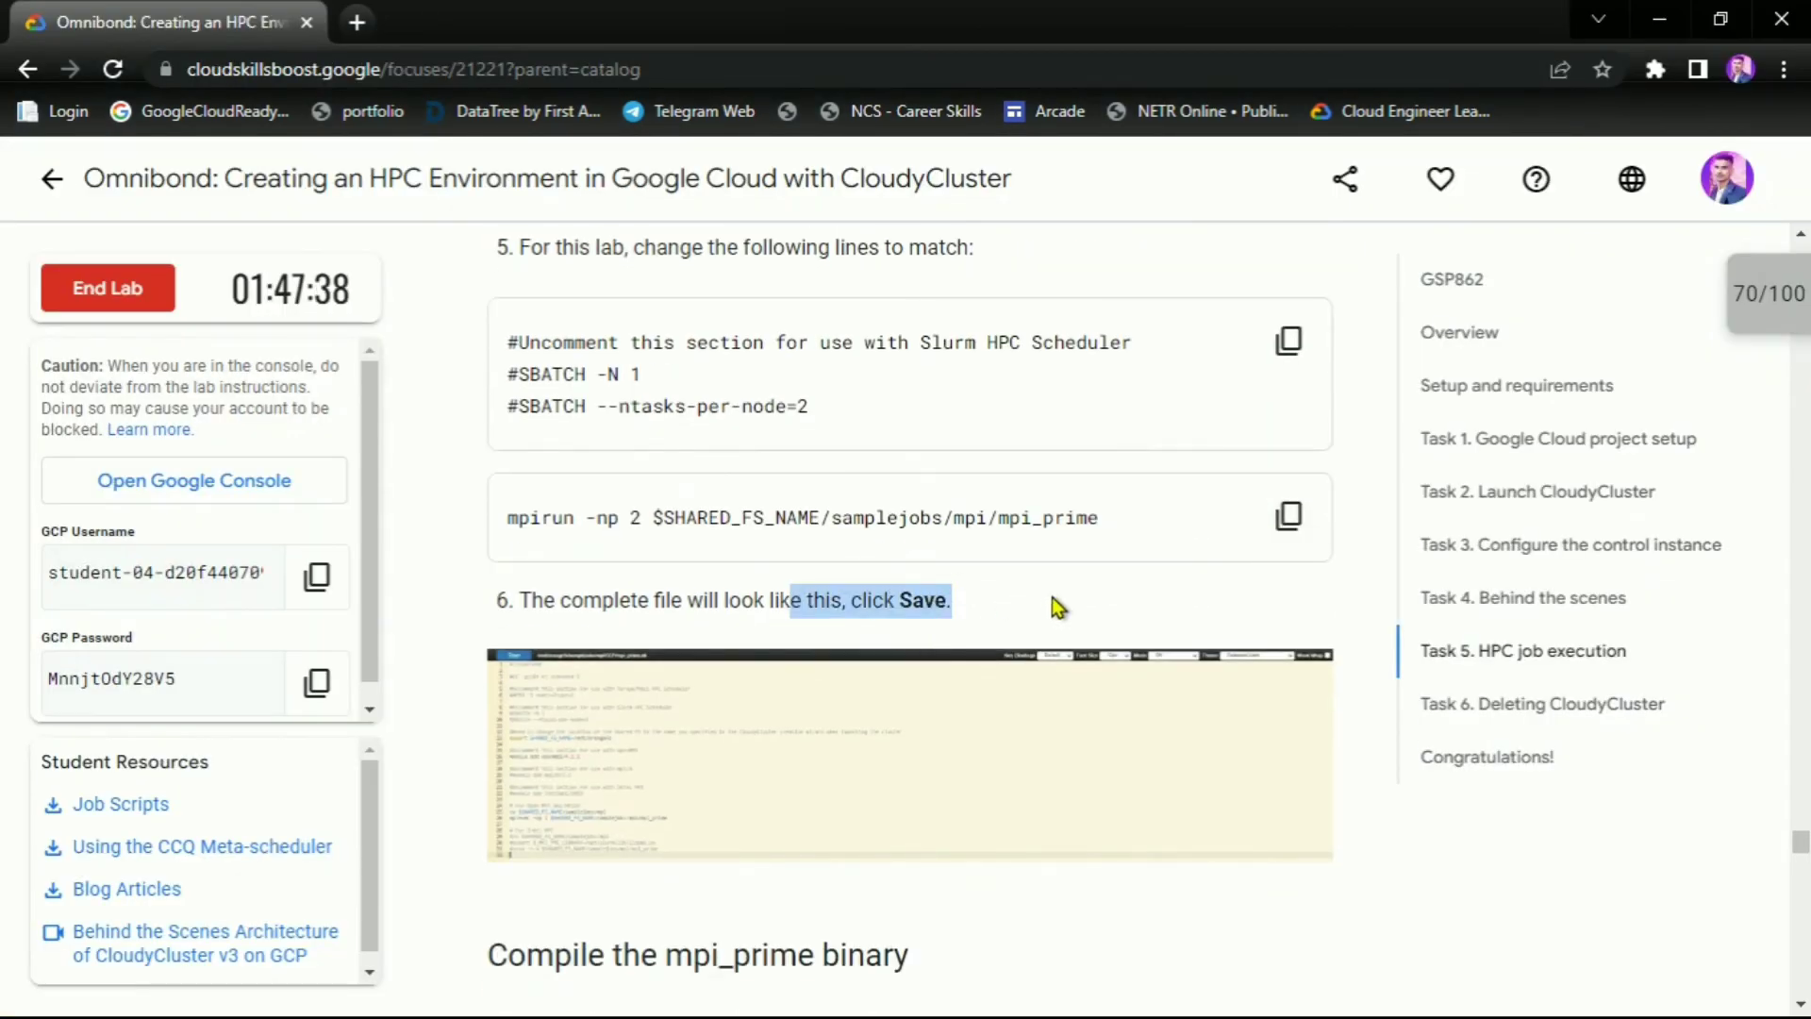
pyautogui.hotkey('alt', 'Tab')
pyautogui.hotkey('ctrl', 'v')
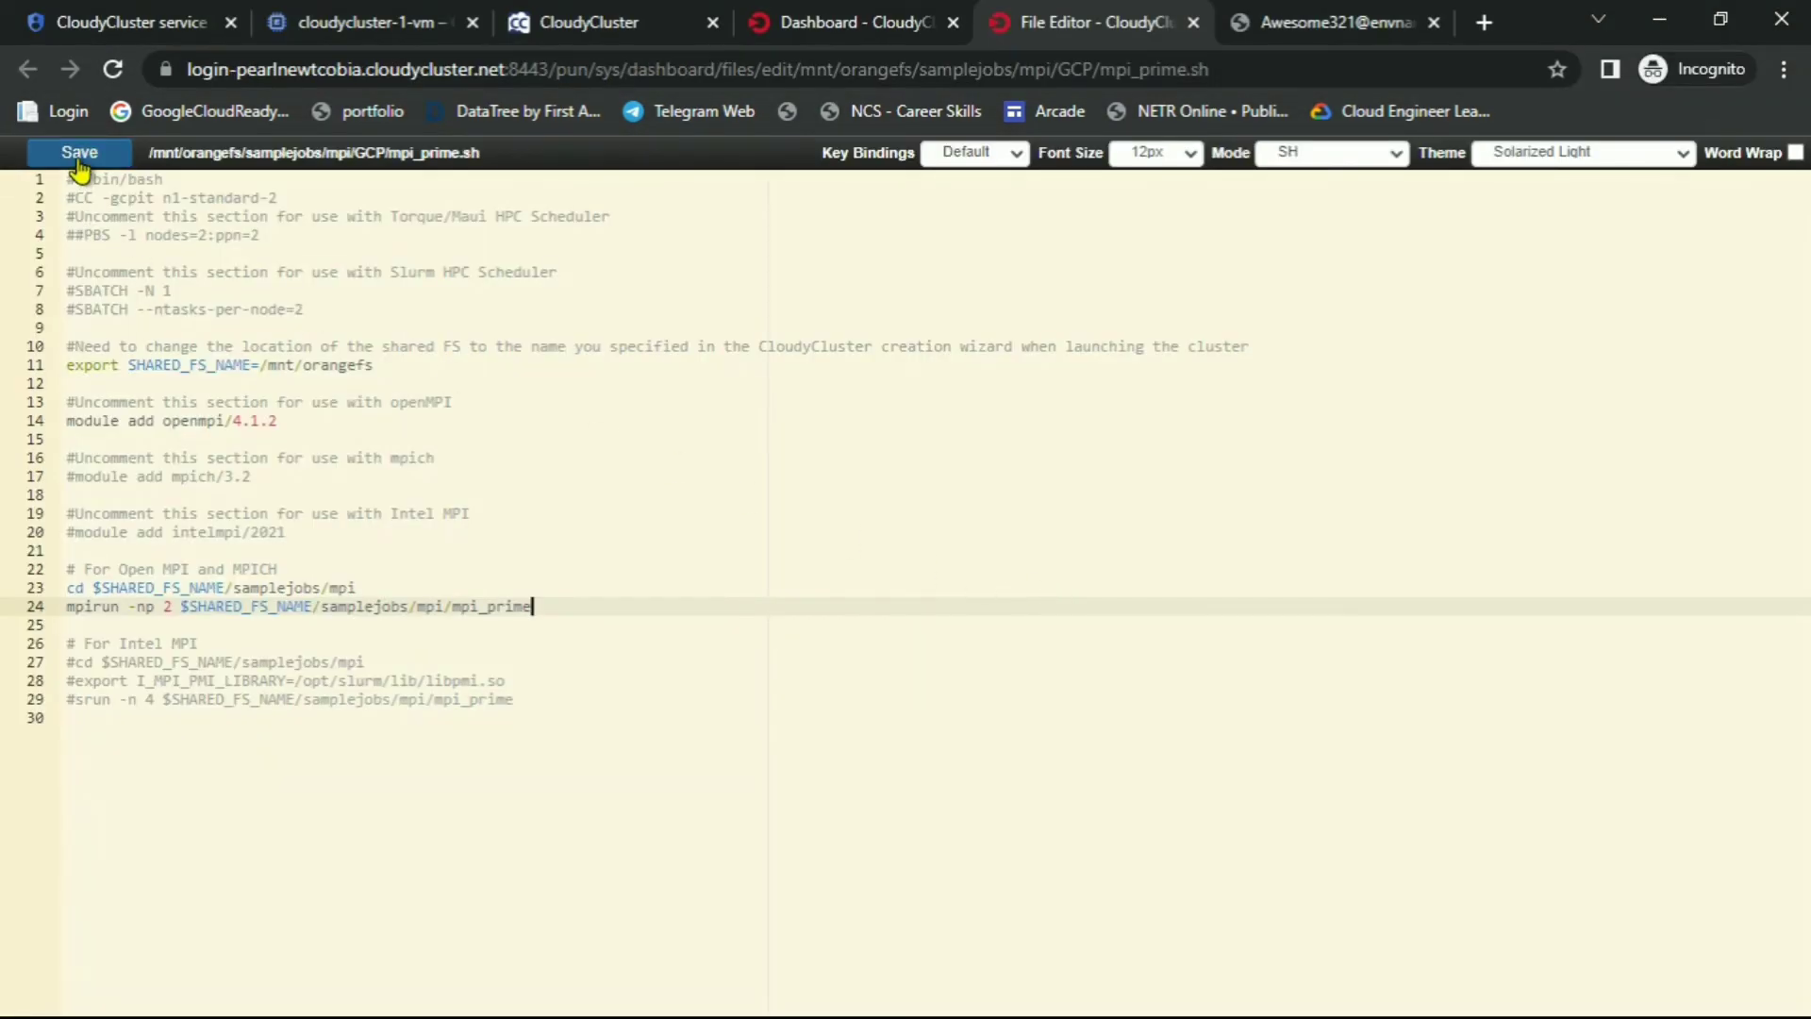
pyautogui.click(76, 152)
# Read the lab's 'Compile the mpi_prime binary' instructions for the terminal
pyautogui.hotkey('alt', 'Tab')
pyautogui.scroll(-4, 972, 632)
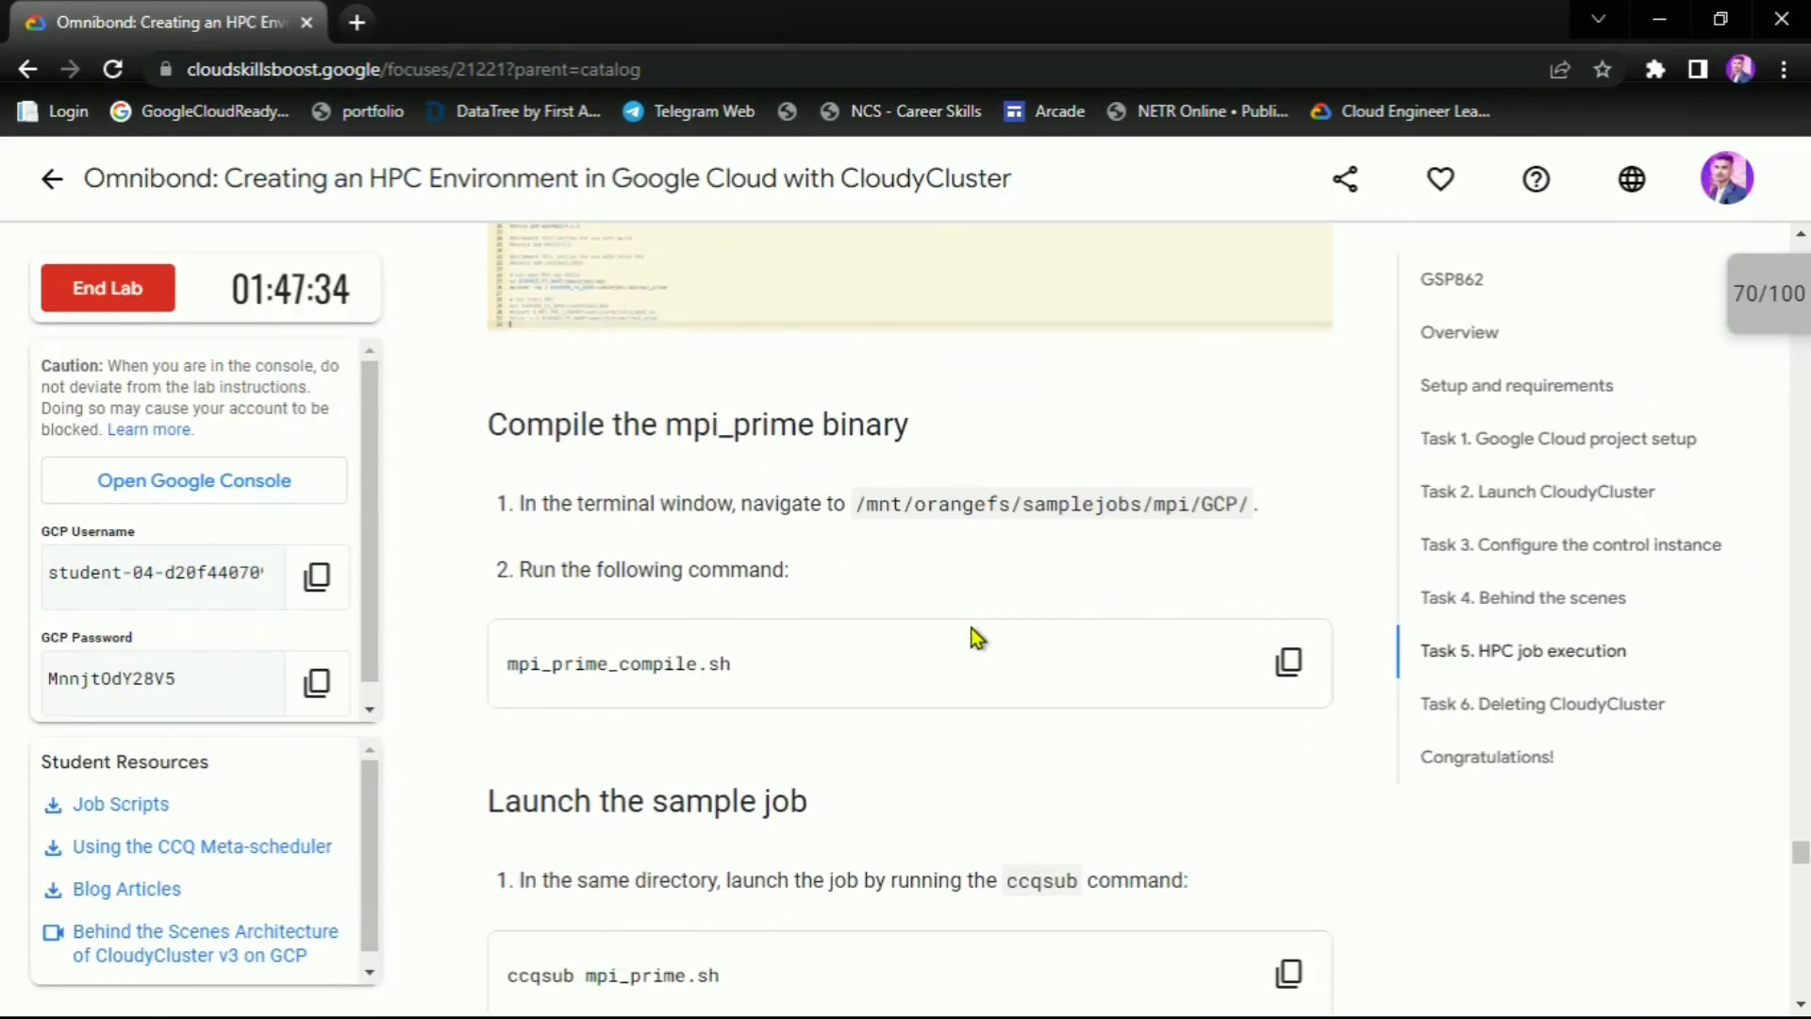
pyautogui.moveTo(641, 422); pyautogui.dragTo(805, 469)
pyautogui.moveTo(598, 510); pyautogui.dragTo(873, 507)
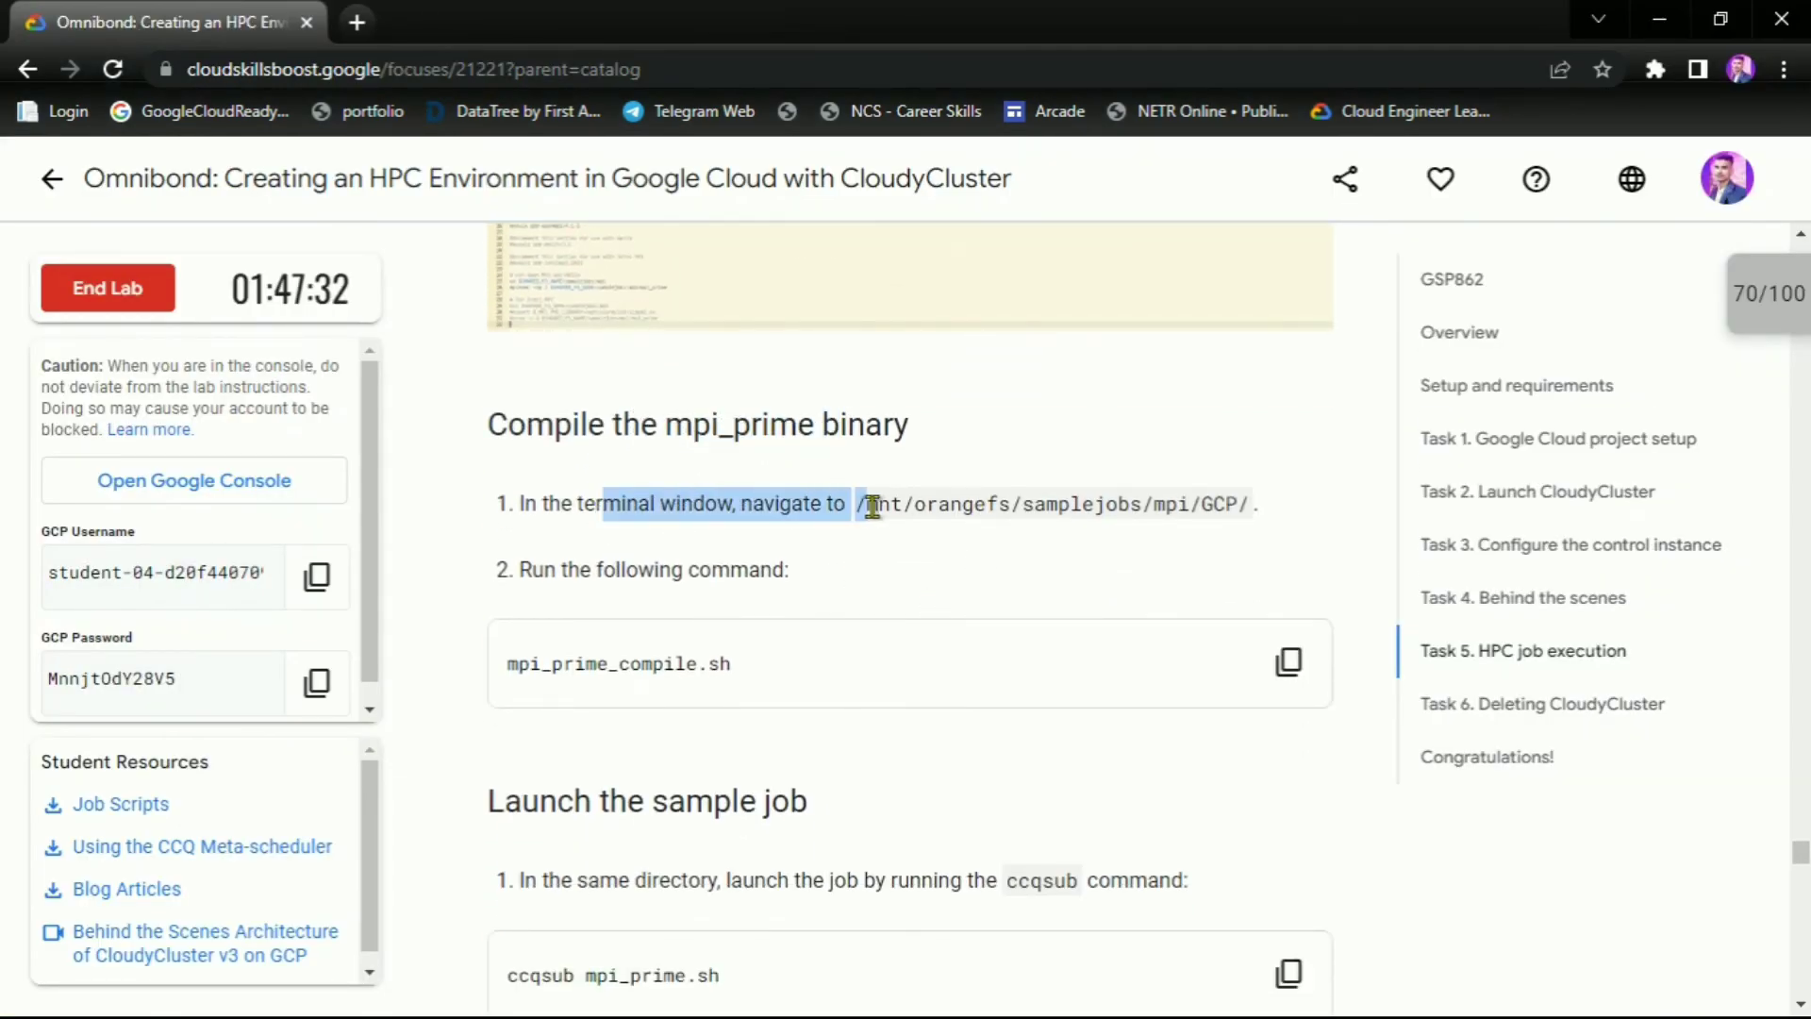
pyautogui.hotkey('alt', 'Tab')
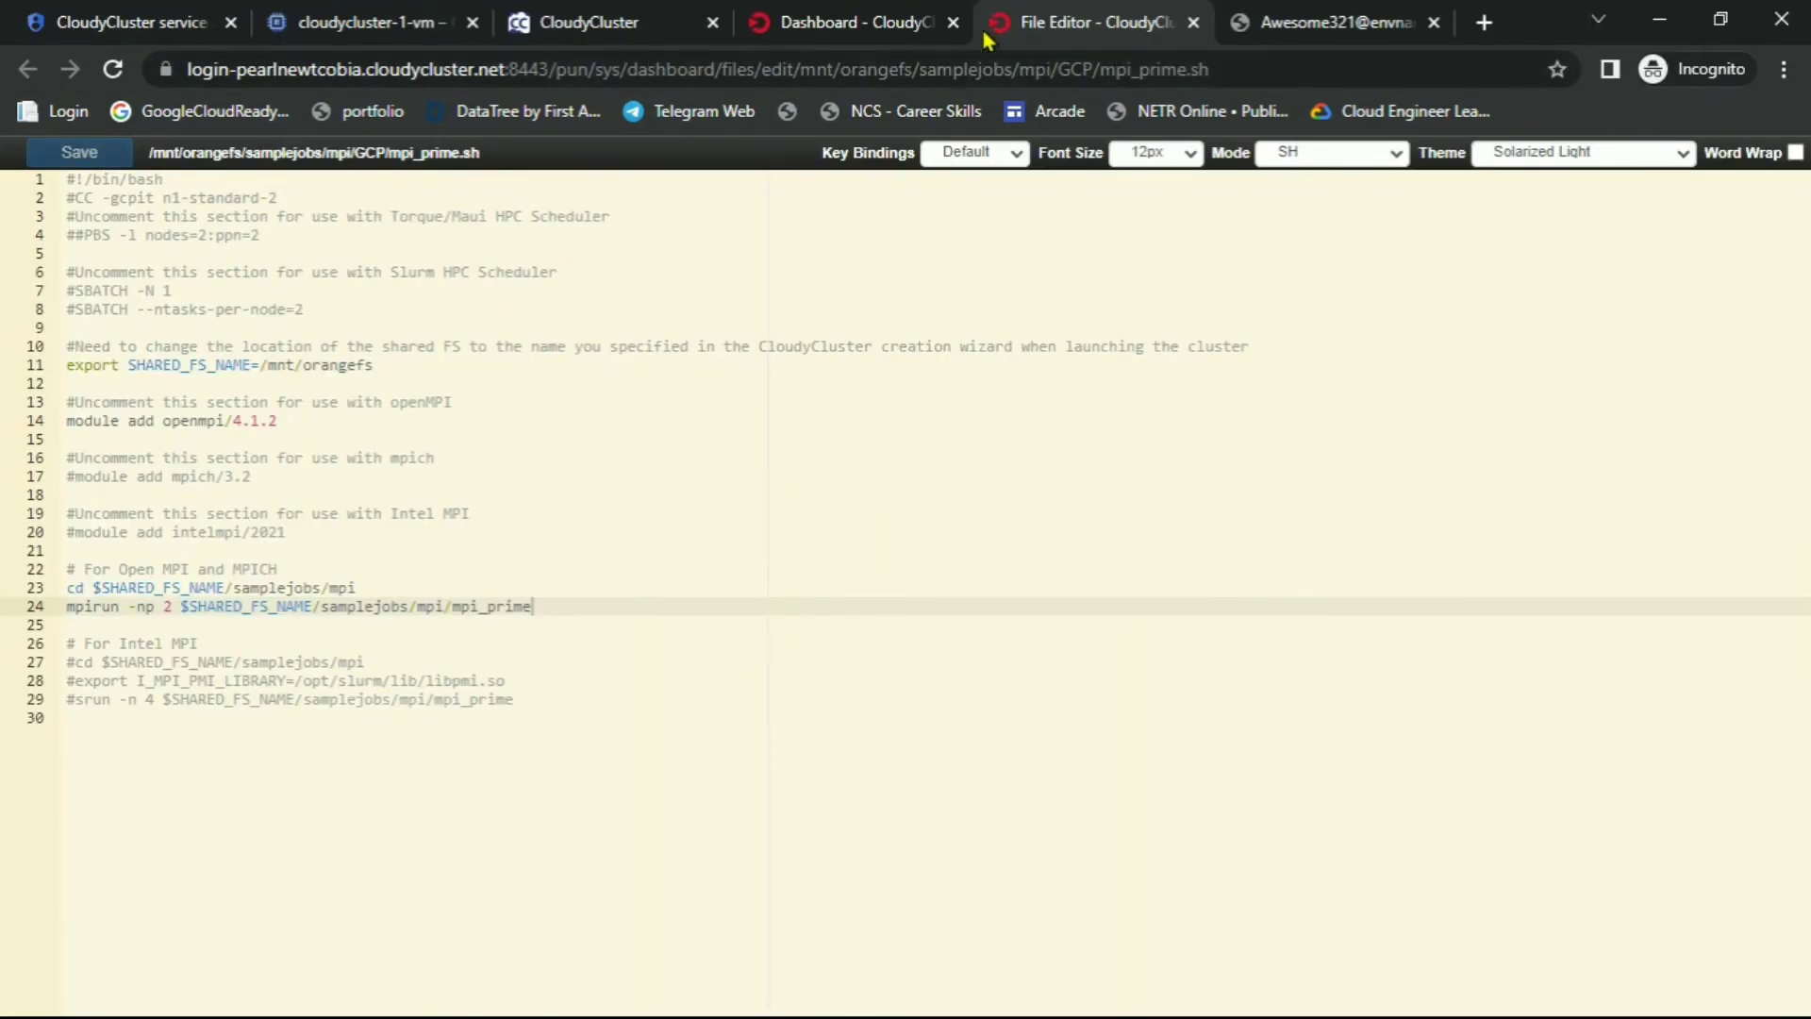
pyautogui.click(882, 23)
# Run the mpi_prime_compile.sh command in the login node's SSH terminal
pyautogui.click(1071, 28)
pyautogui.click(1236, 38)
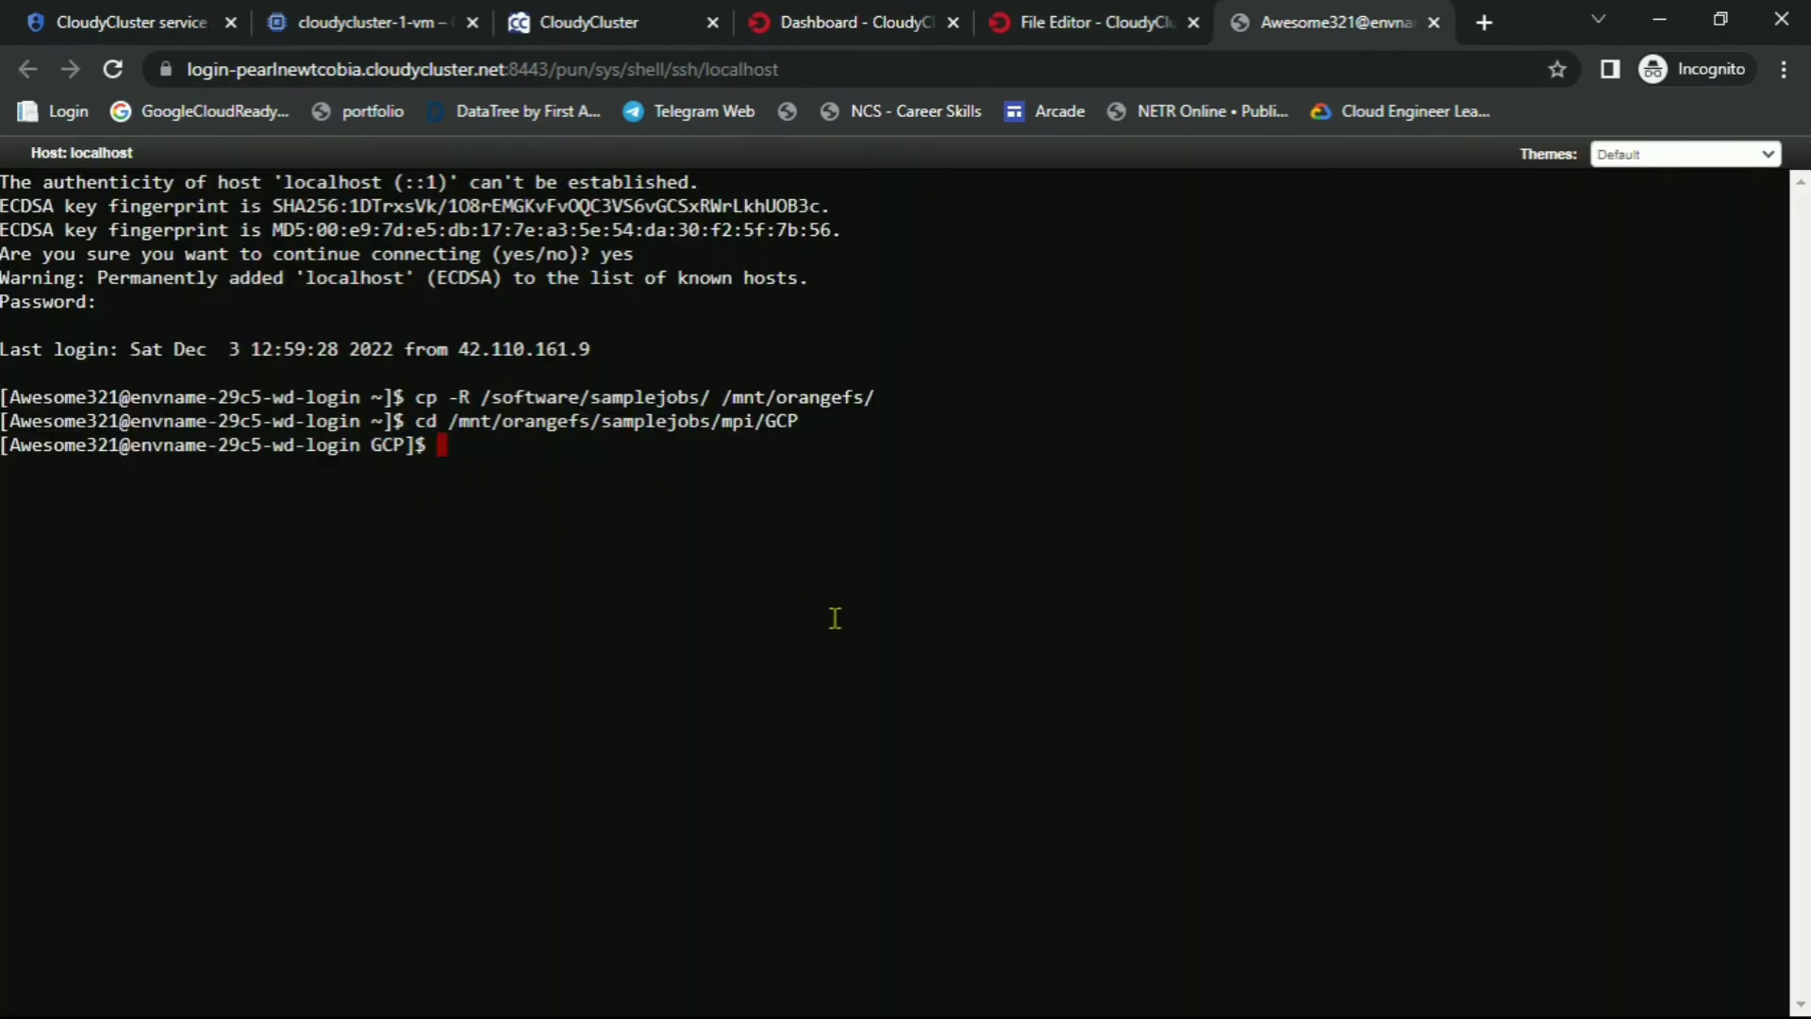
pyautogui.hotkey('alt', 'Tab')
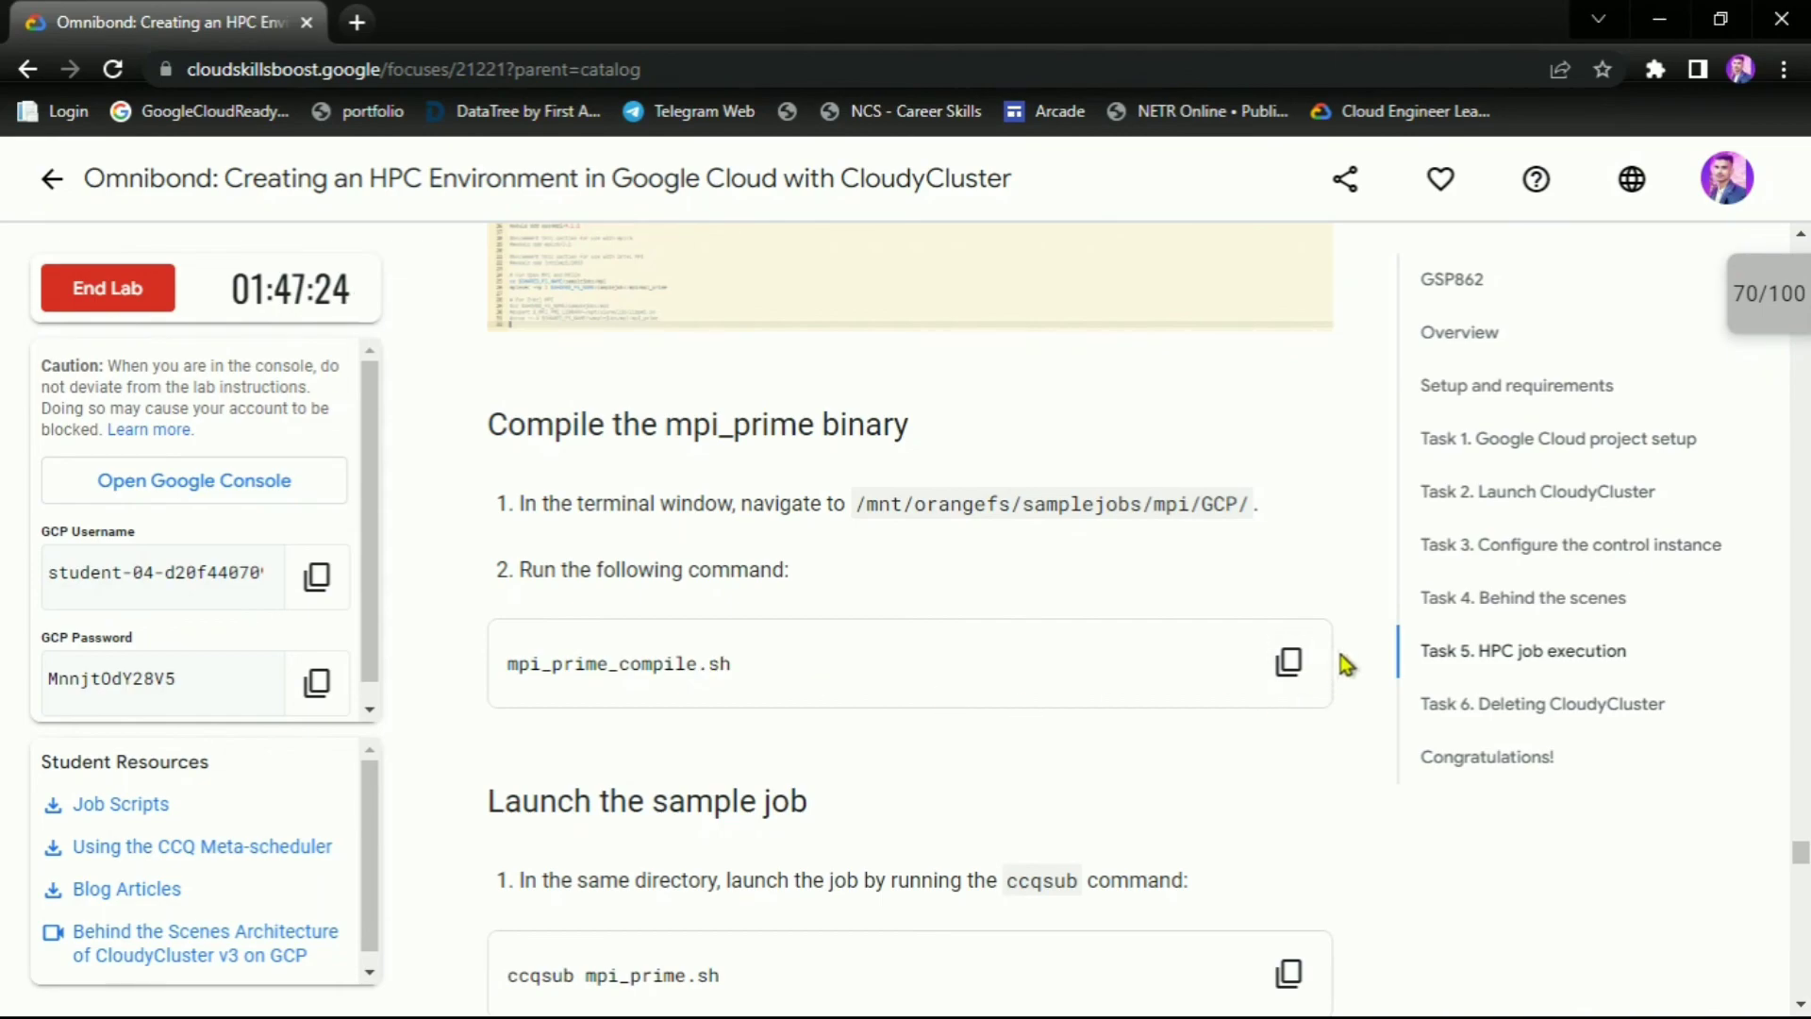
pyautogui.click(1287, 659)
pyautogui.hotkey('alt', 'Tab')
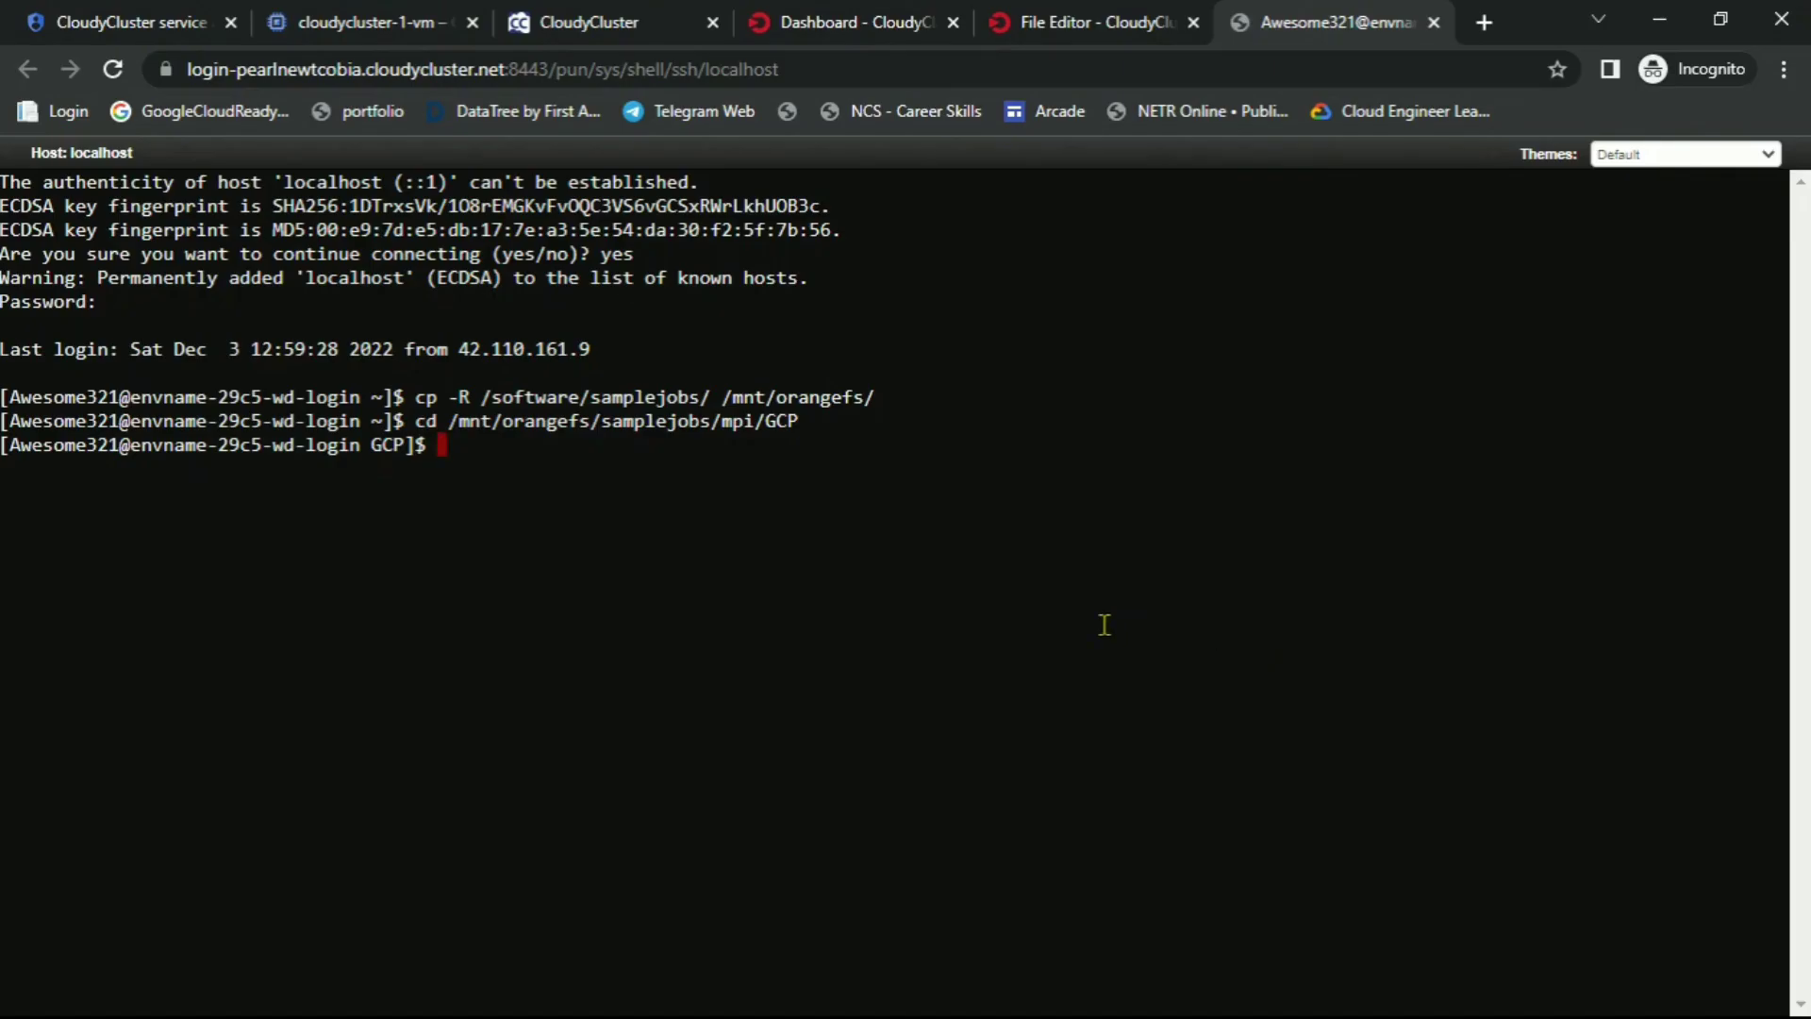
pyautogui.hotkey('ctrl', 'v')
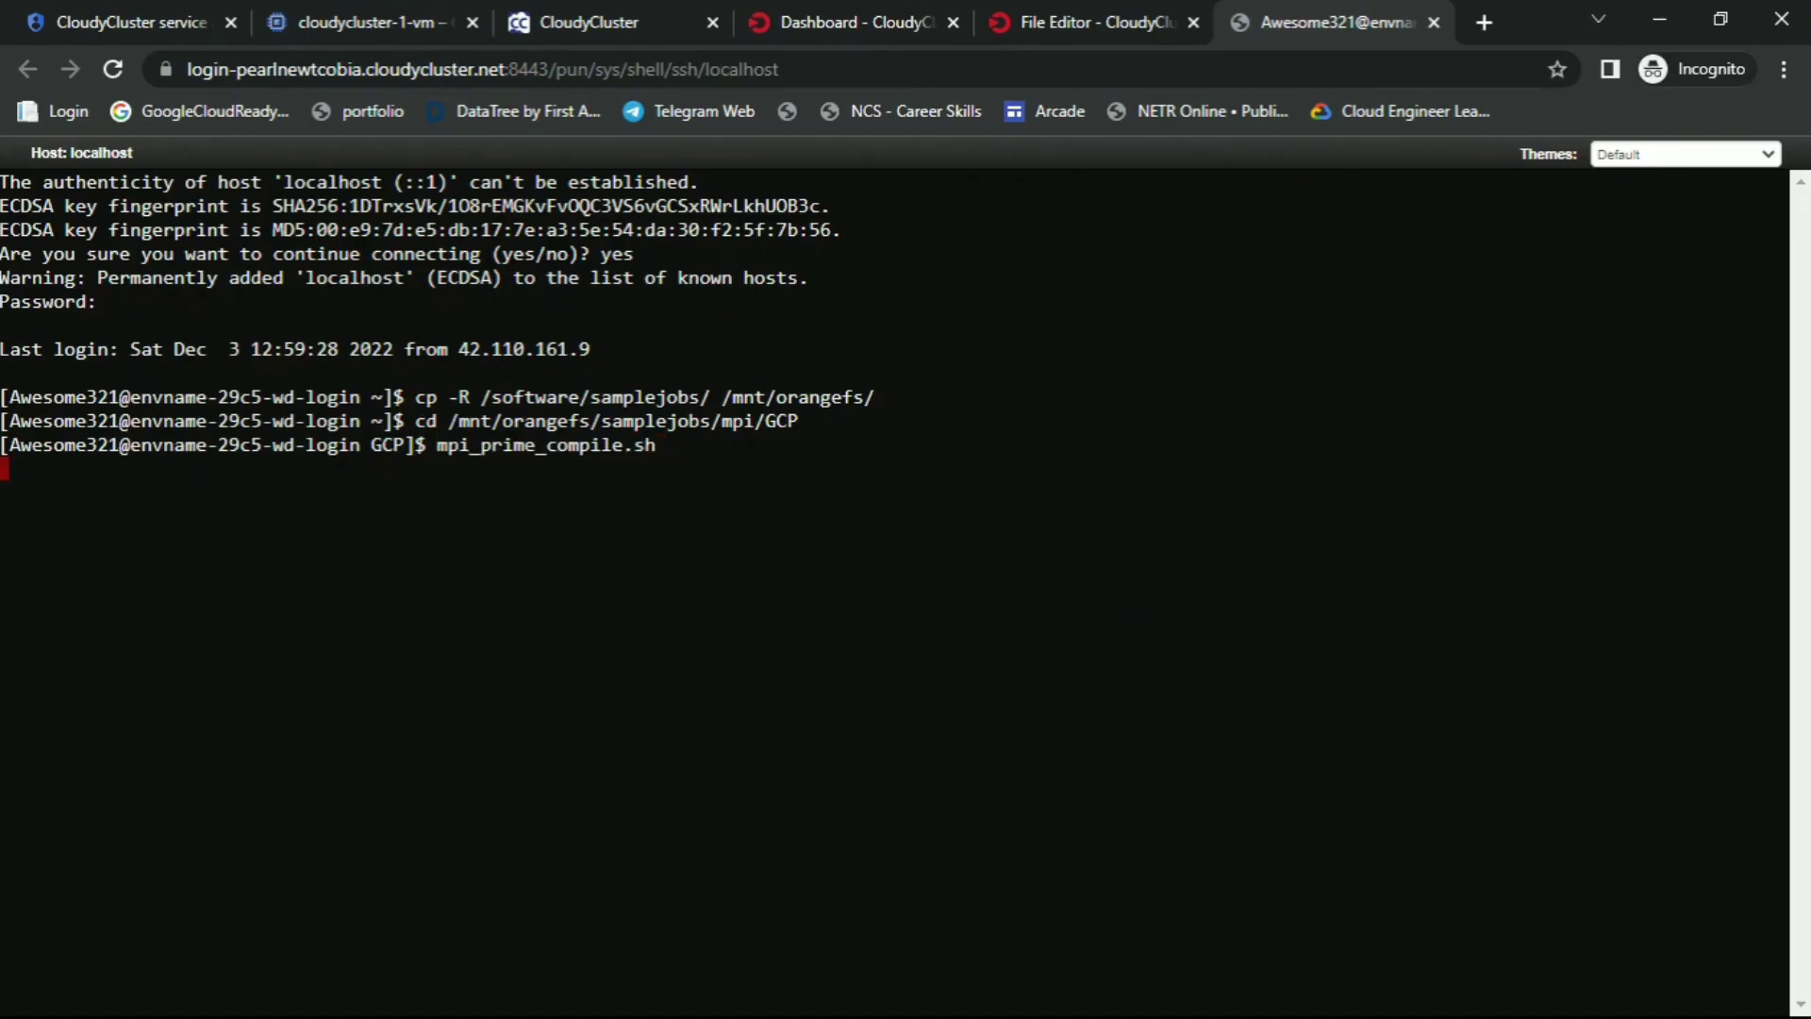
# Submit the job with ccqsub mpi_prime.sh
pyautogui.hotkey('alt', 'Tab')
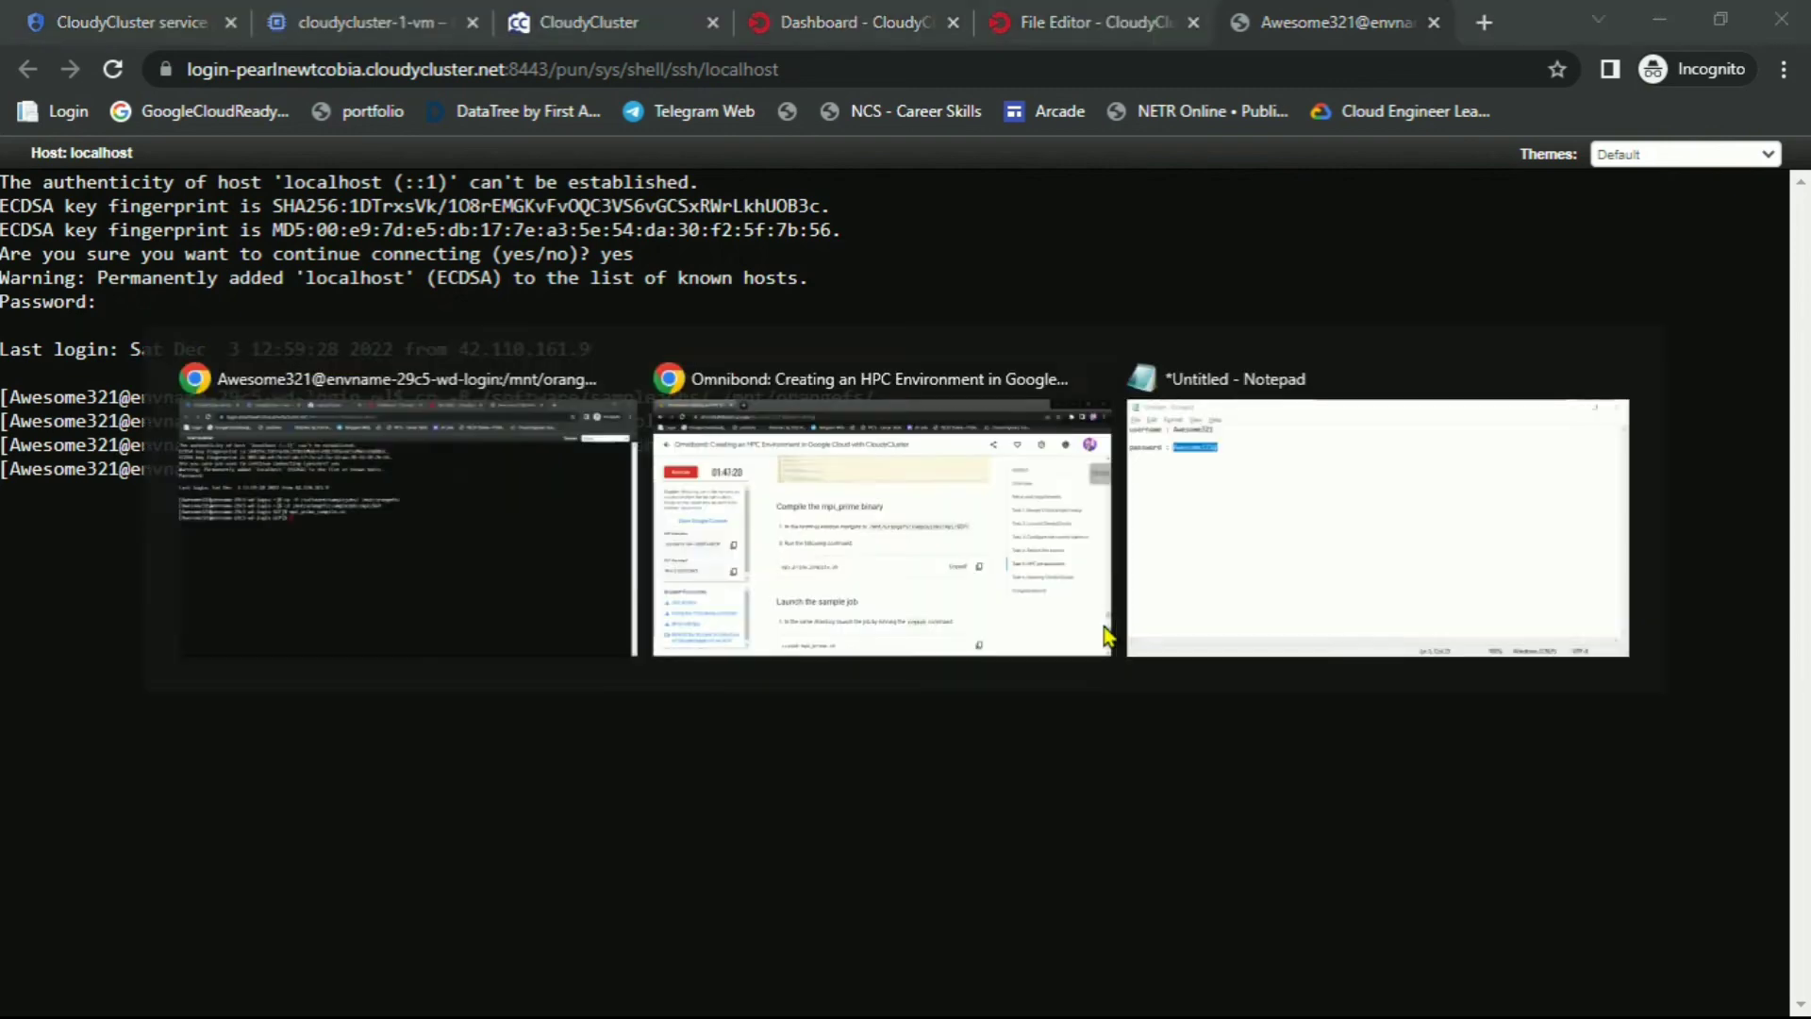
pyautogui.scroll(-4, 1104, 634)
pyautogui.click(1288, 576)
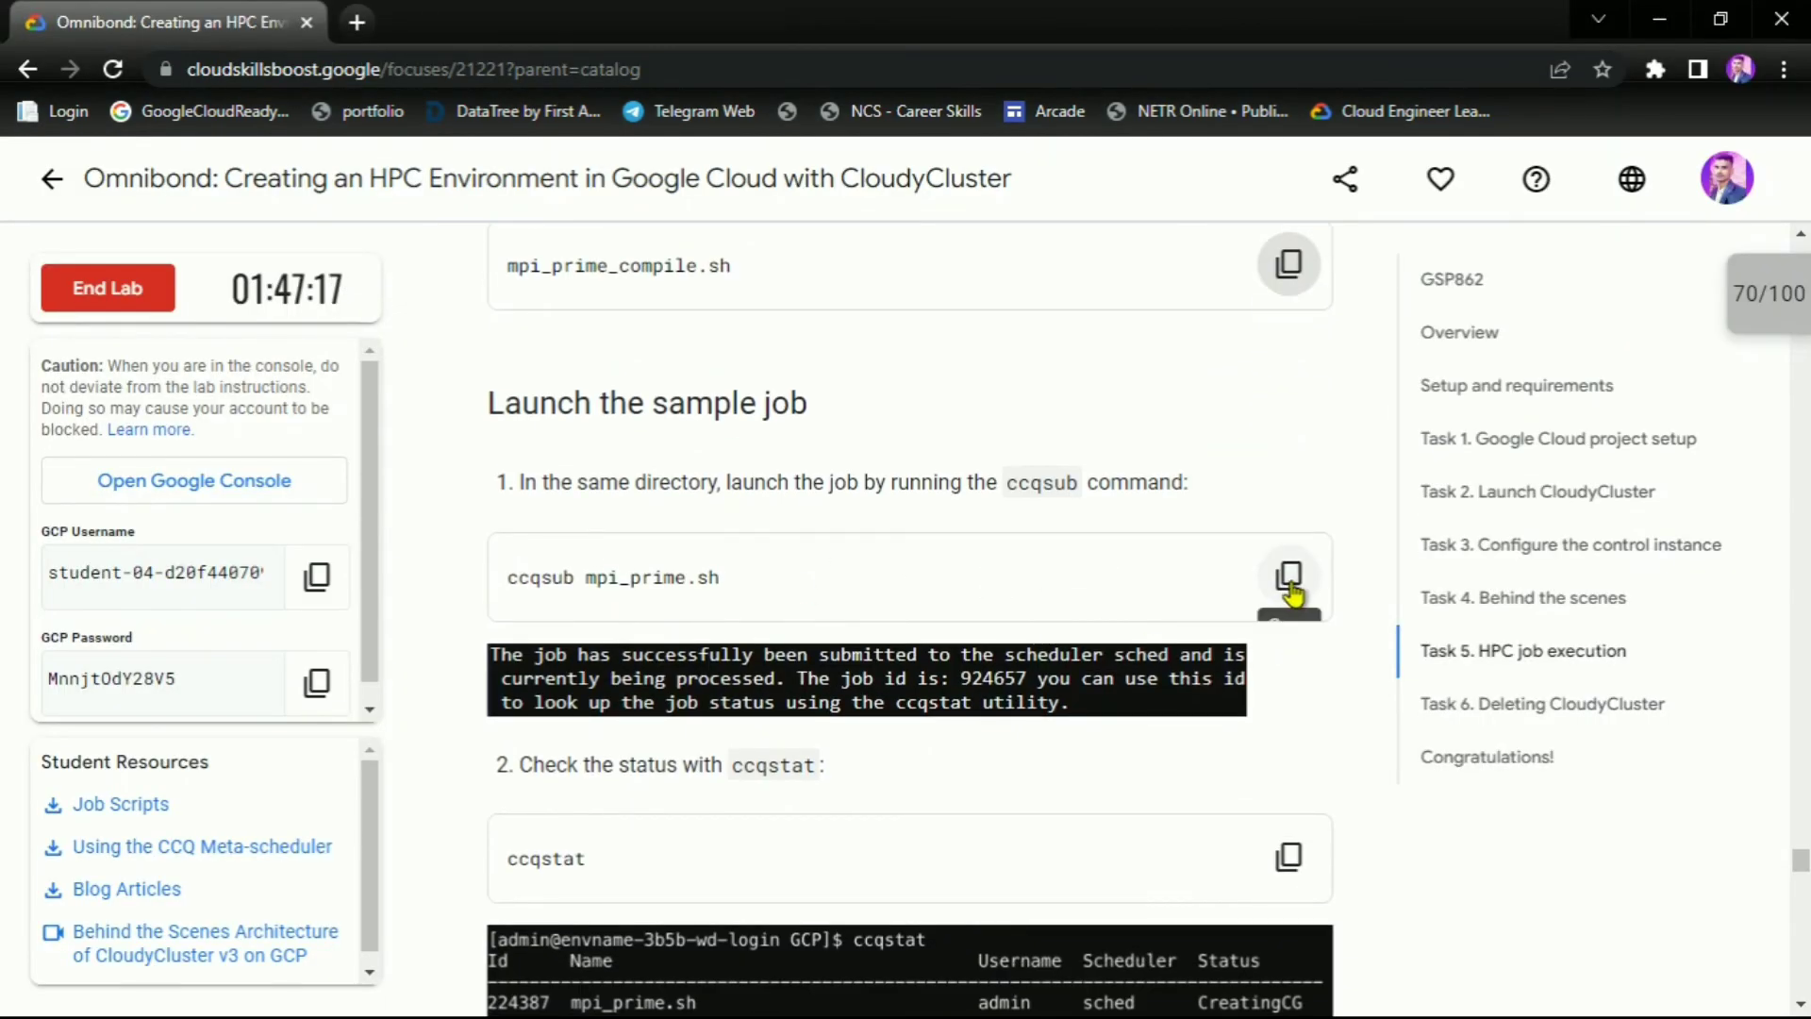
pyautogui.hotkey('alt', 'Tab')
pyautogui.hotkey('ctrl', 'v')
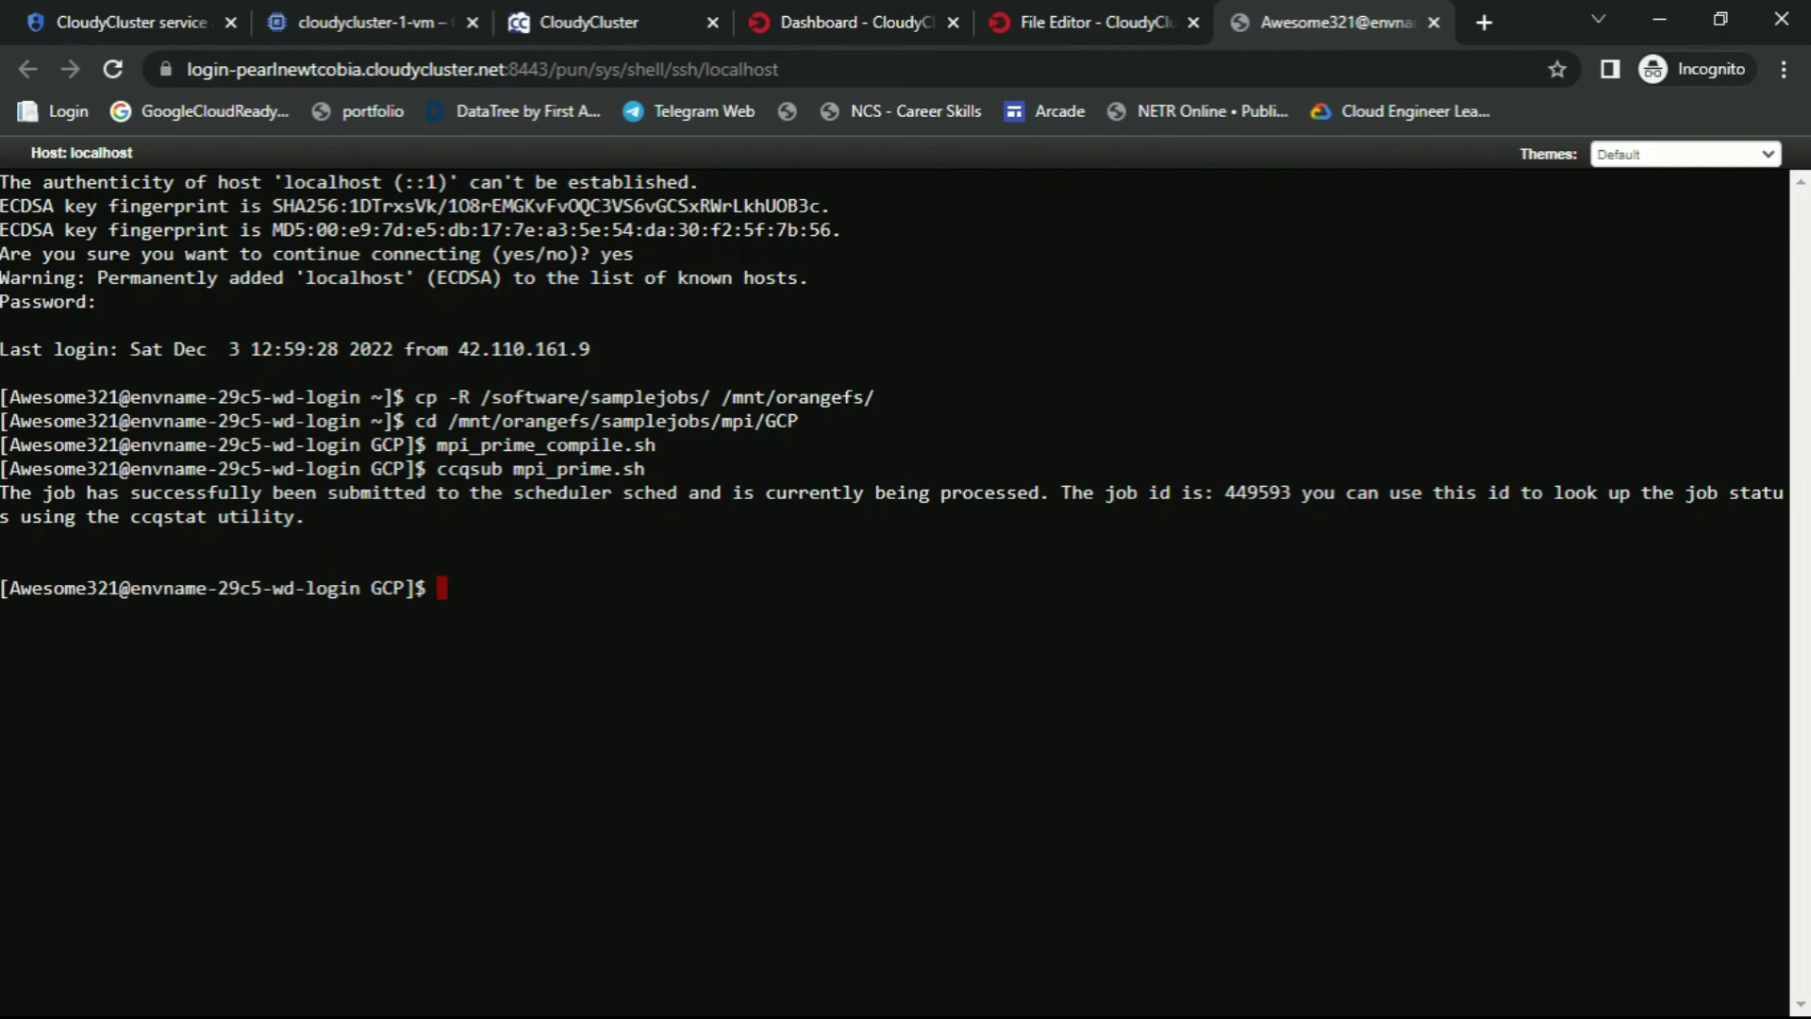
# Check the job with ccqstat, which shows it as Pending
pyautogui.hotkey('alt', 'Tab')
pyautogui.scroll(-3, 1186, 618)
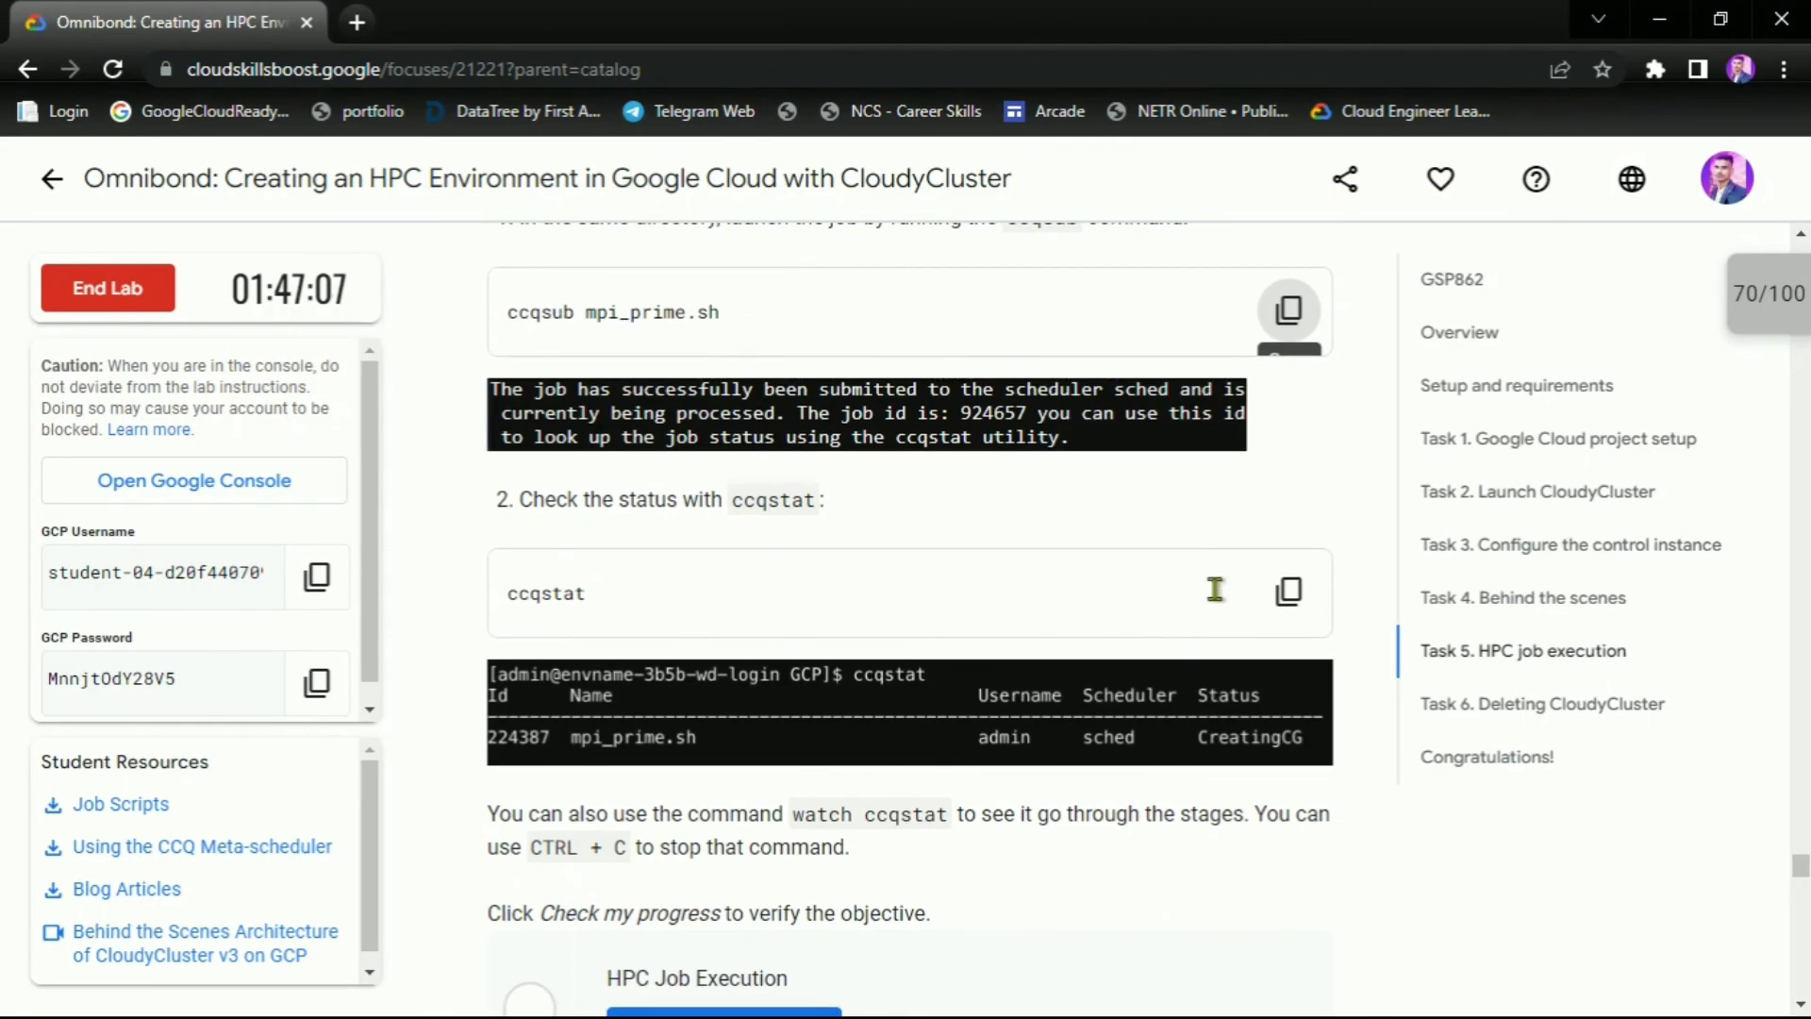
pyautogui.click(1288, 591)
pyautogui.hotkey('alt', 'Tab')
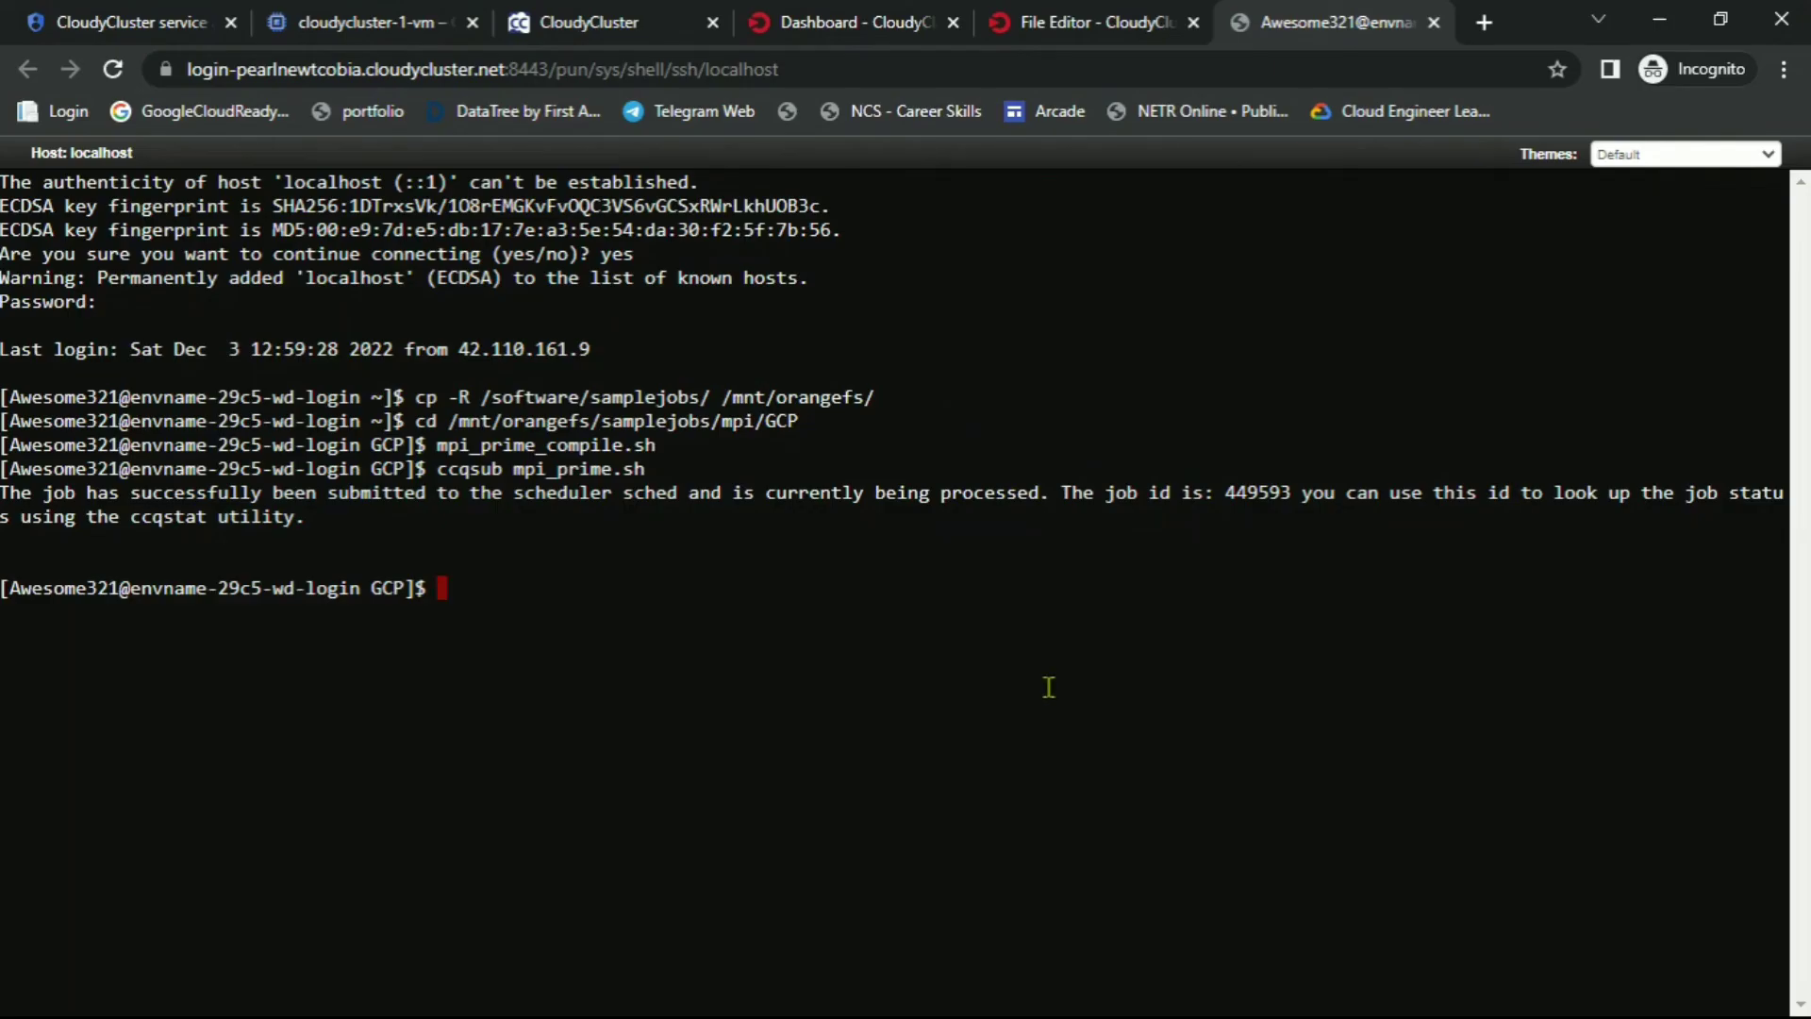
pyautogui.hotkey('ctrl', 'v')
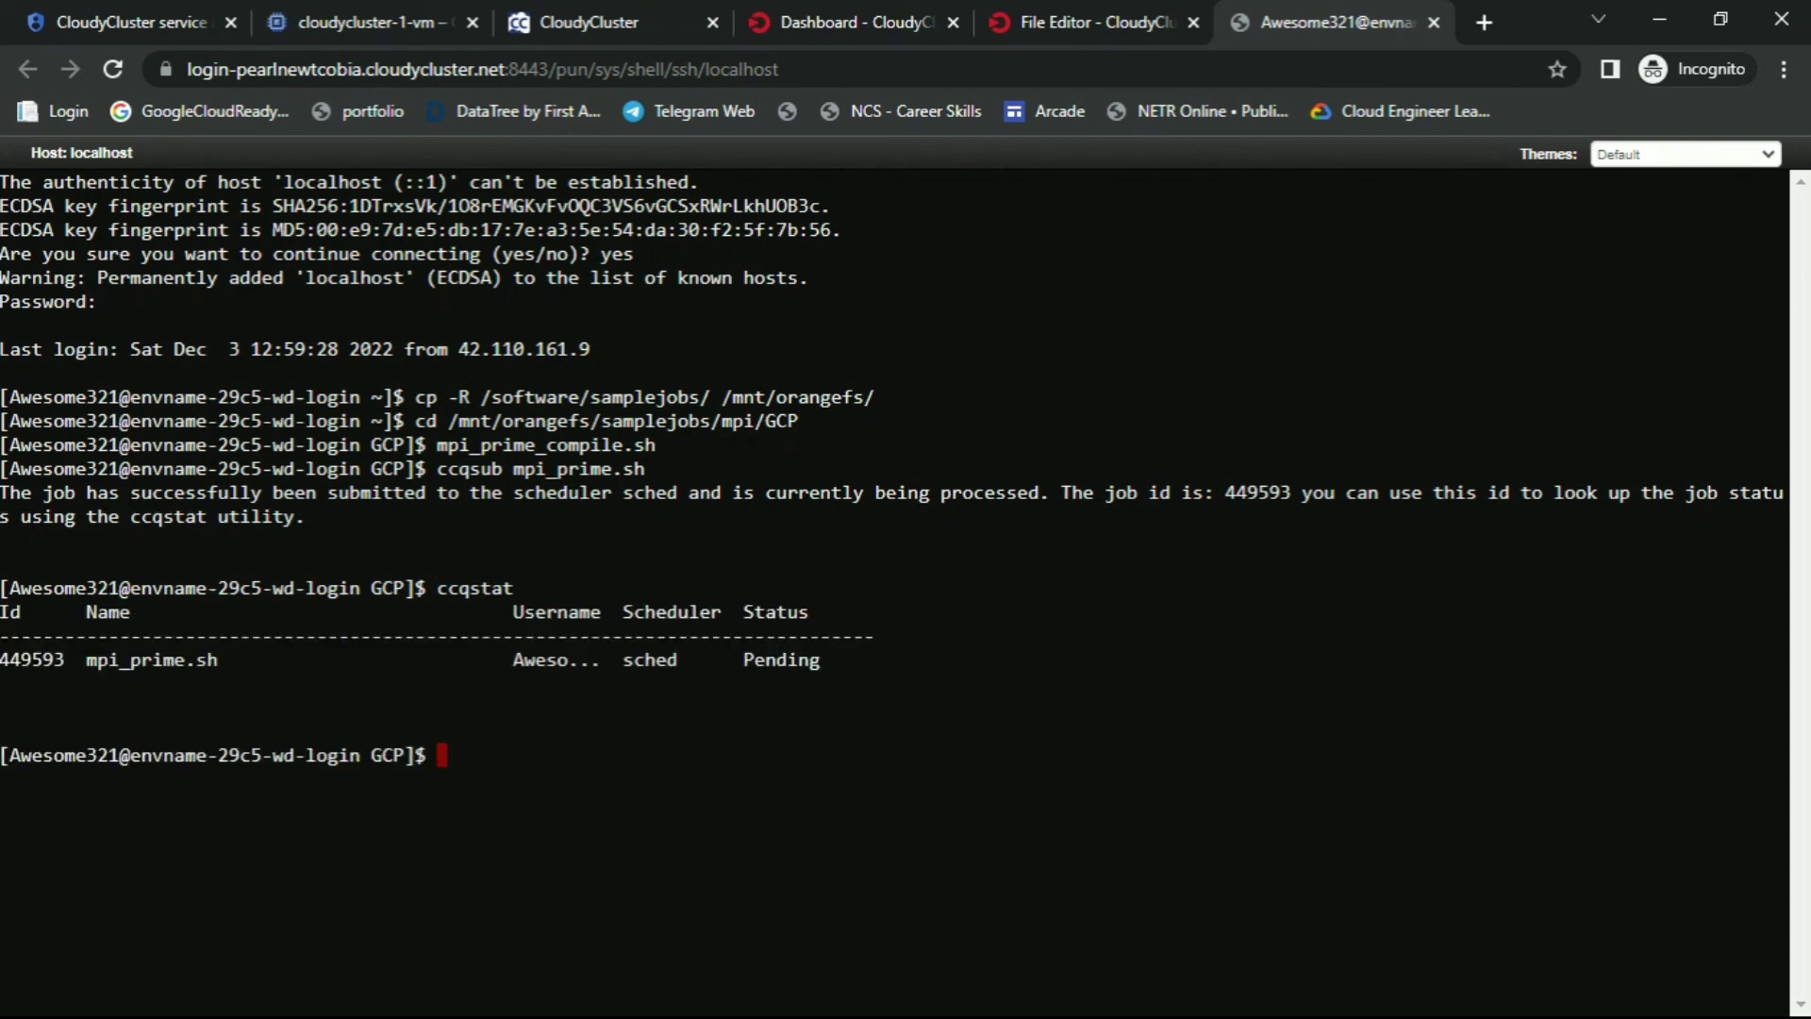
pyautogui.doubleClick(743, 656)
# Rerun ccqstat to see the job advance to CreatingCG
pyautogui.hotkey('alt', 'Tab')
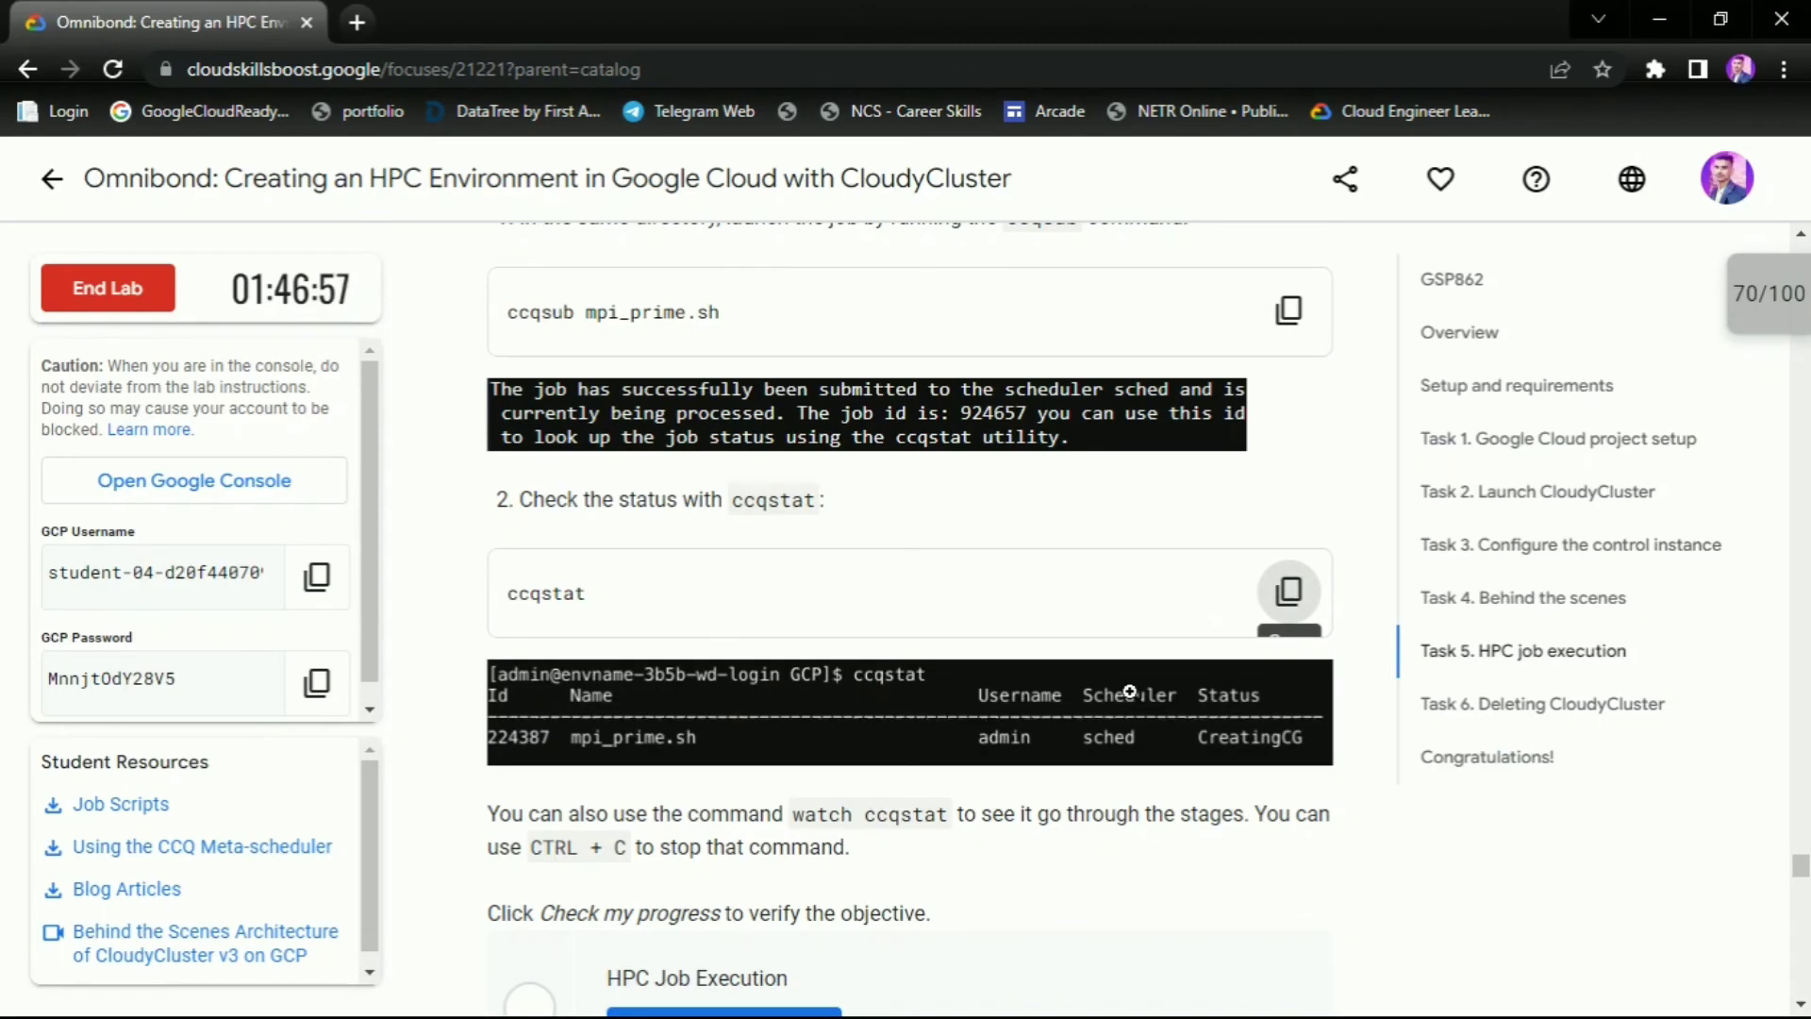
pyautogui.scroll(-3, 1159, 760)
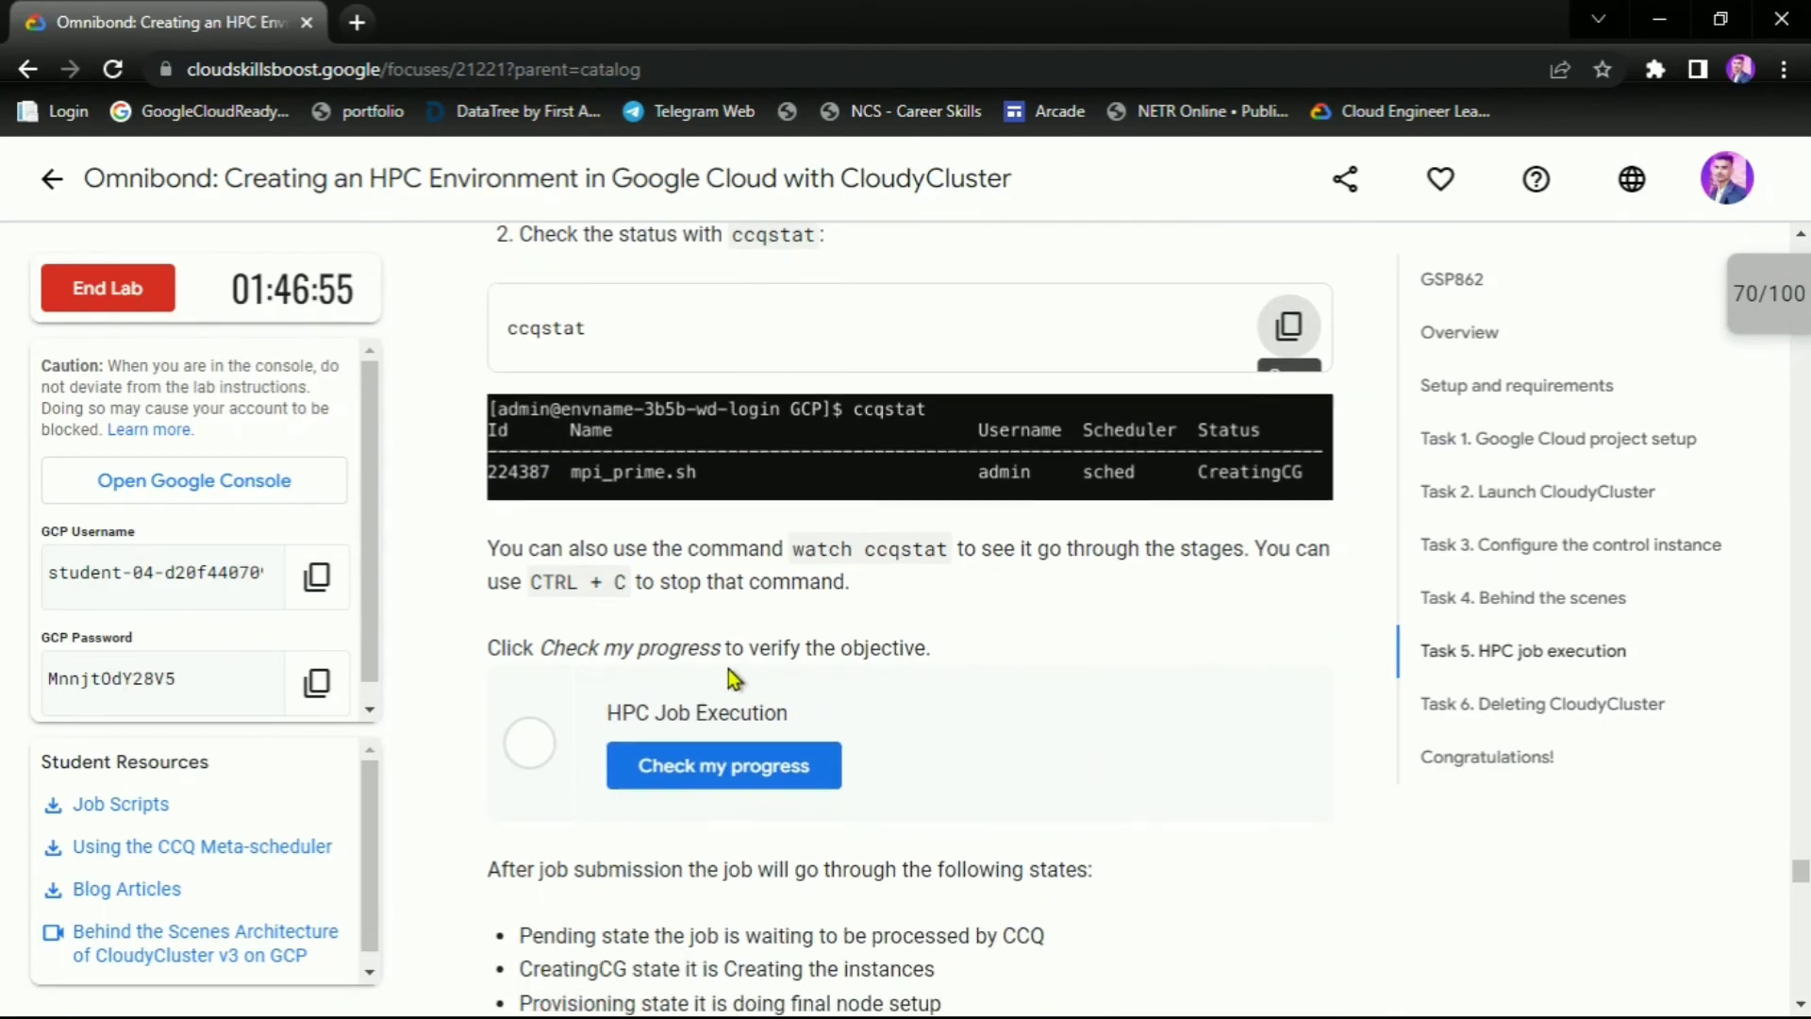
pyautogui.scroll(1, 741, 671)
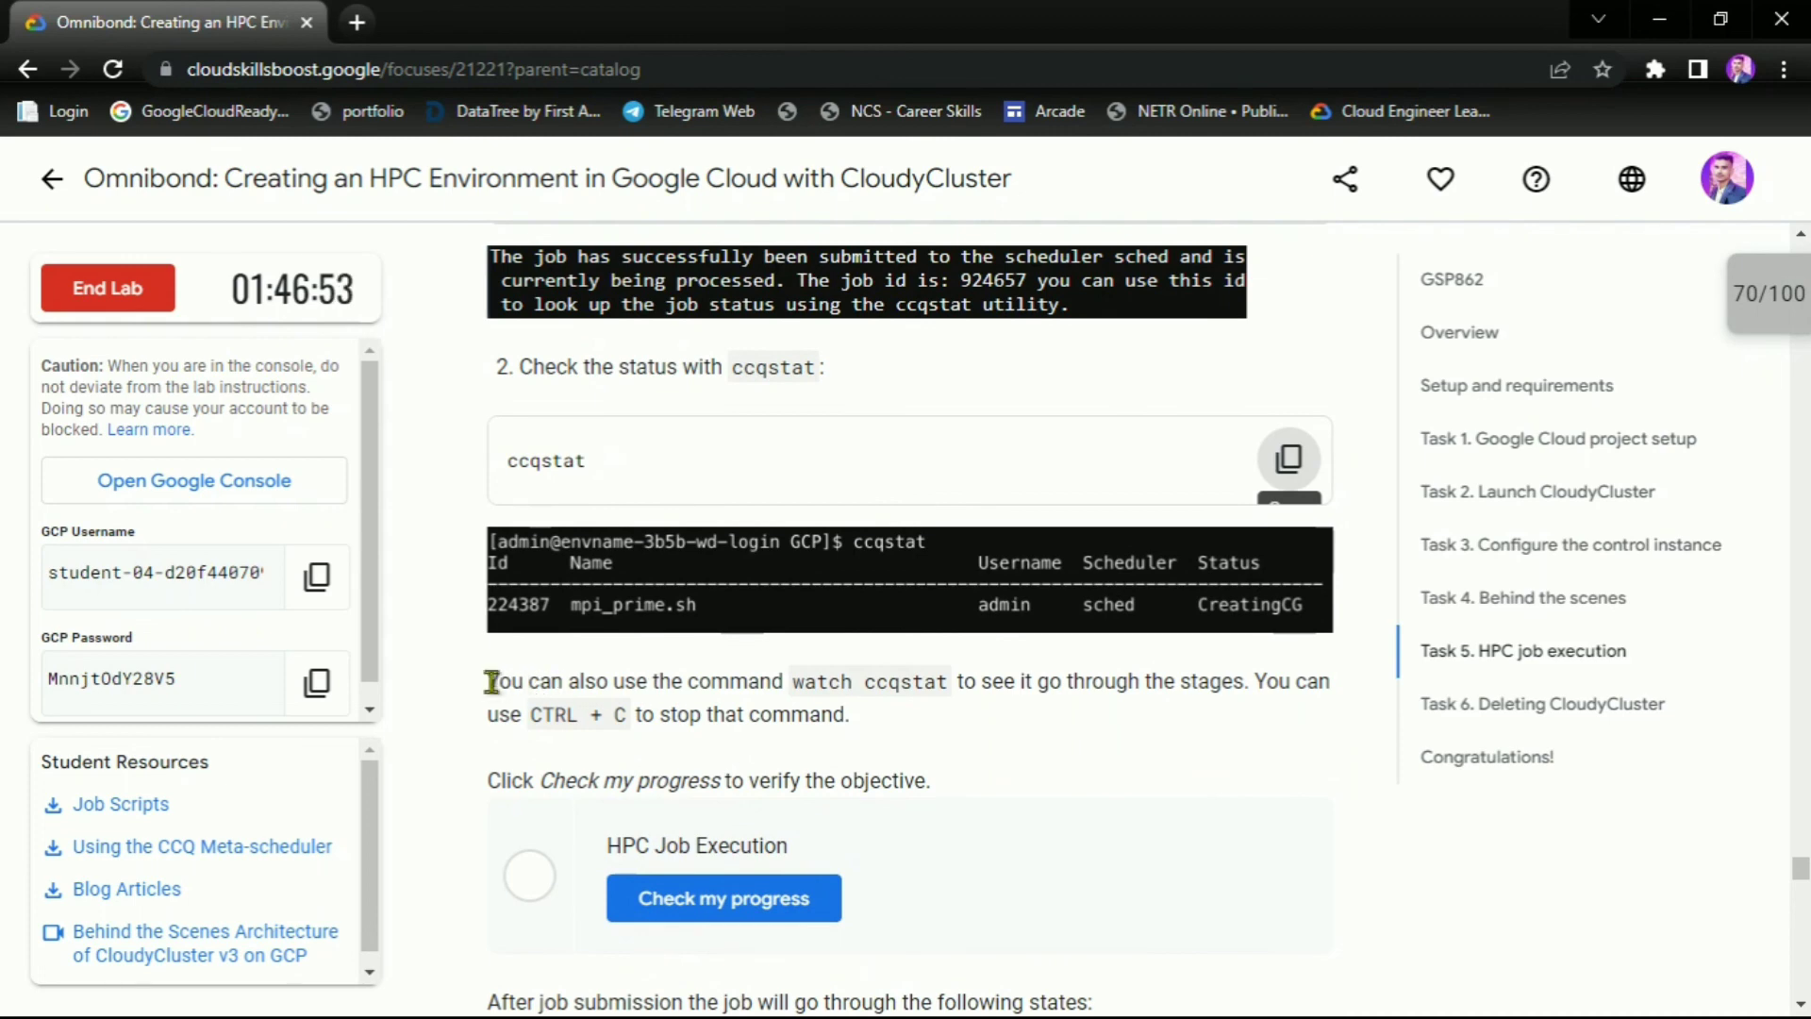
pyautogui.moveTo(489, 682); pyautogui.dragTo(1010, 681)
pyautogui.click(1019, 738)
pyautogui.hotkey('alt', 'Tab')
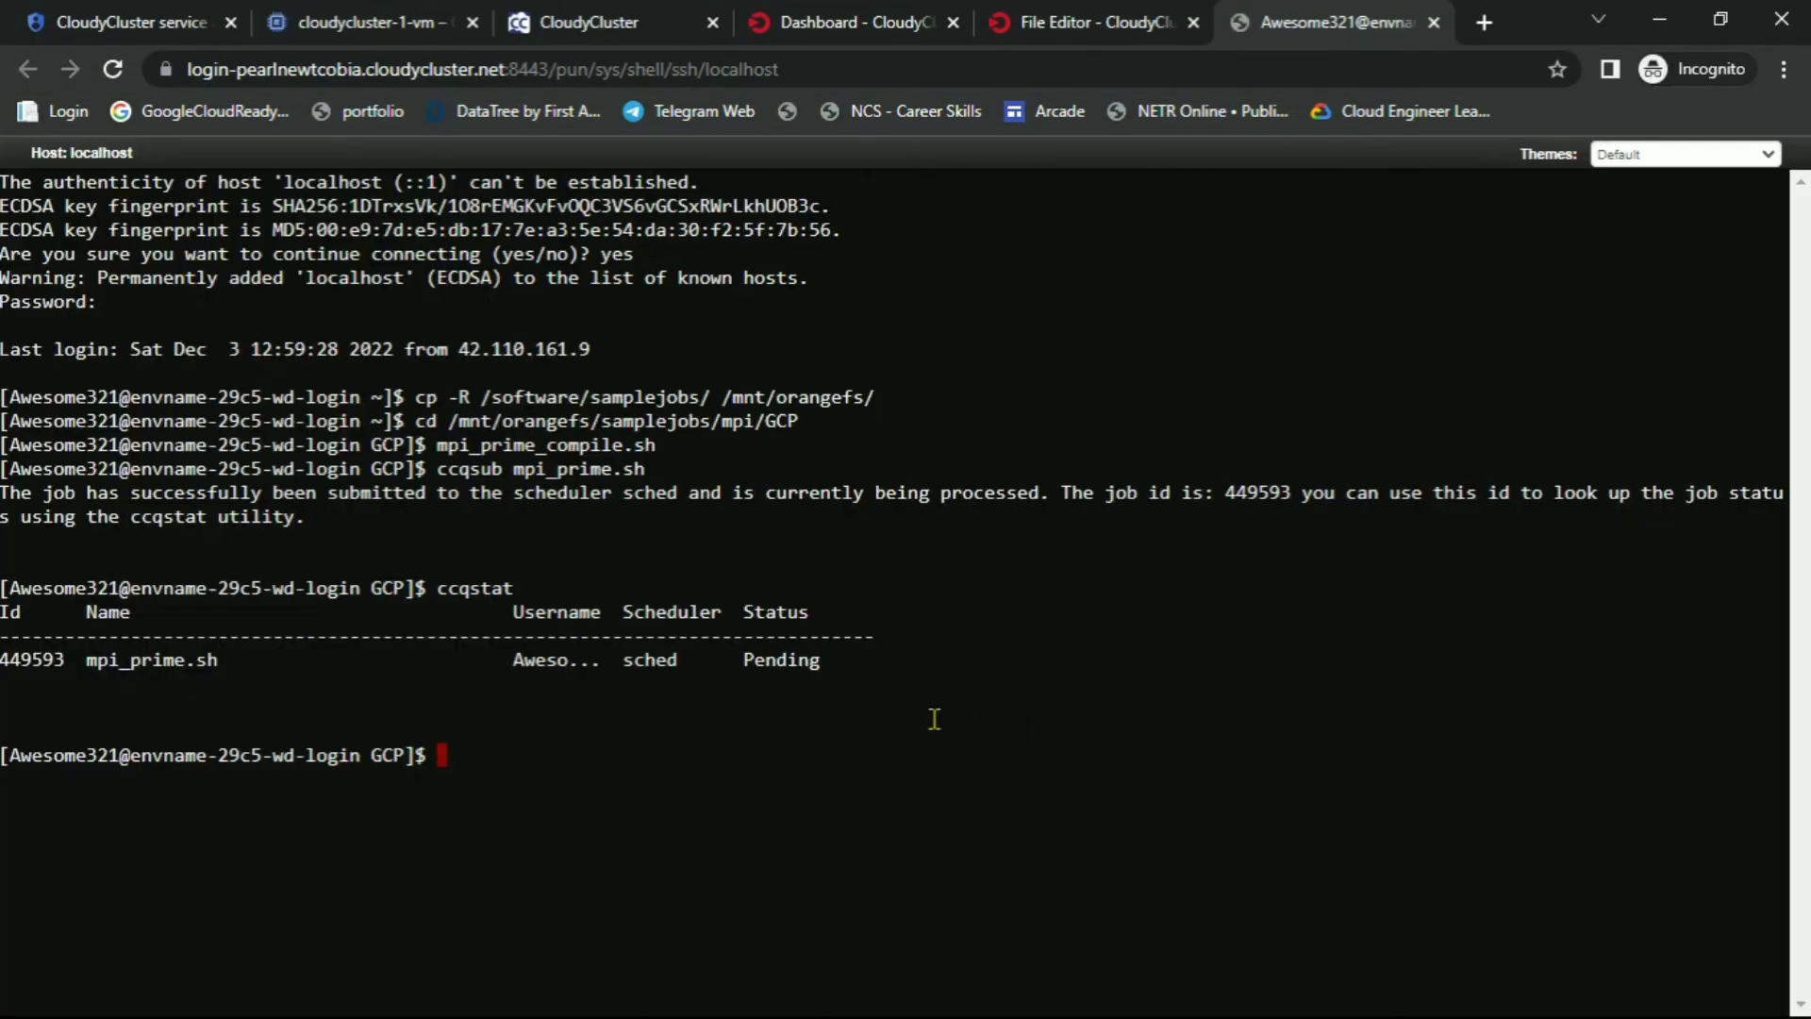
pyautogui.press('Up')
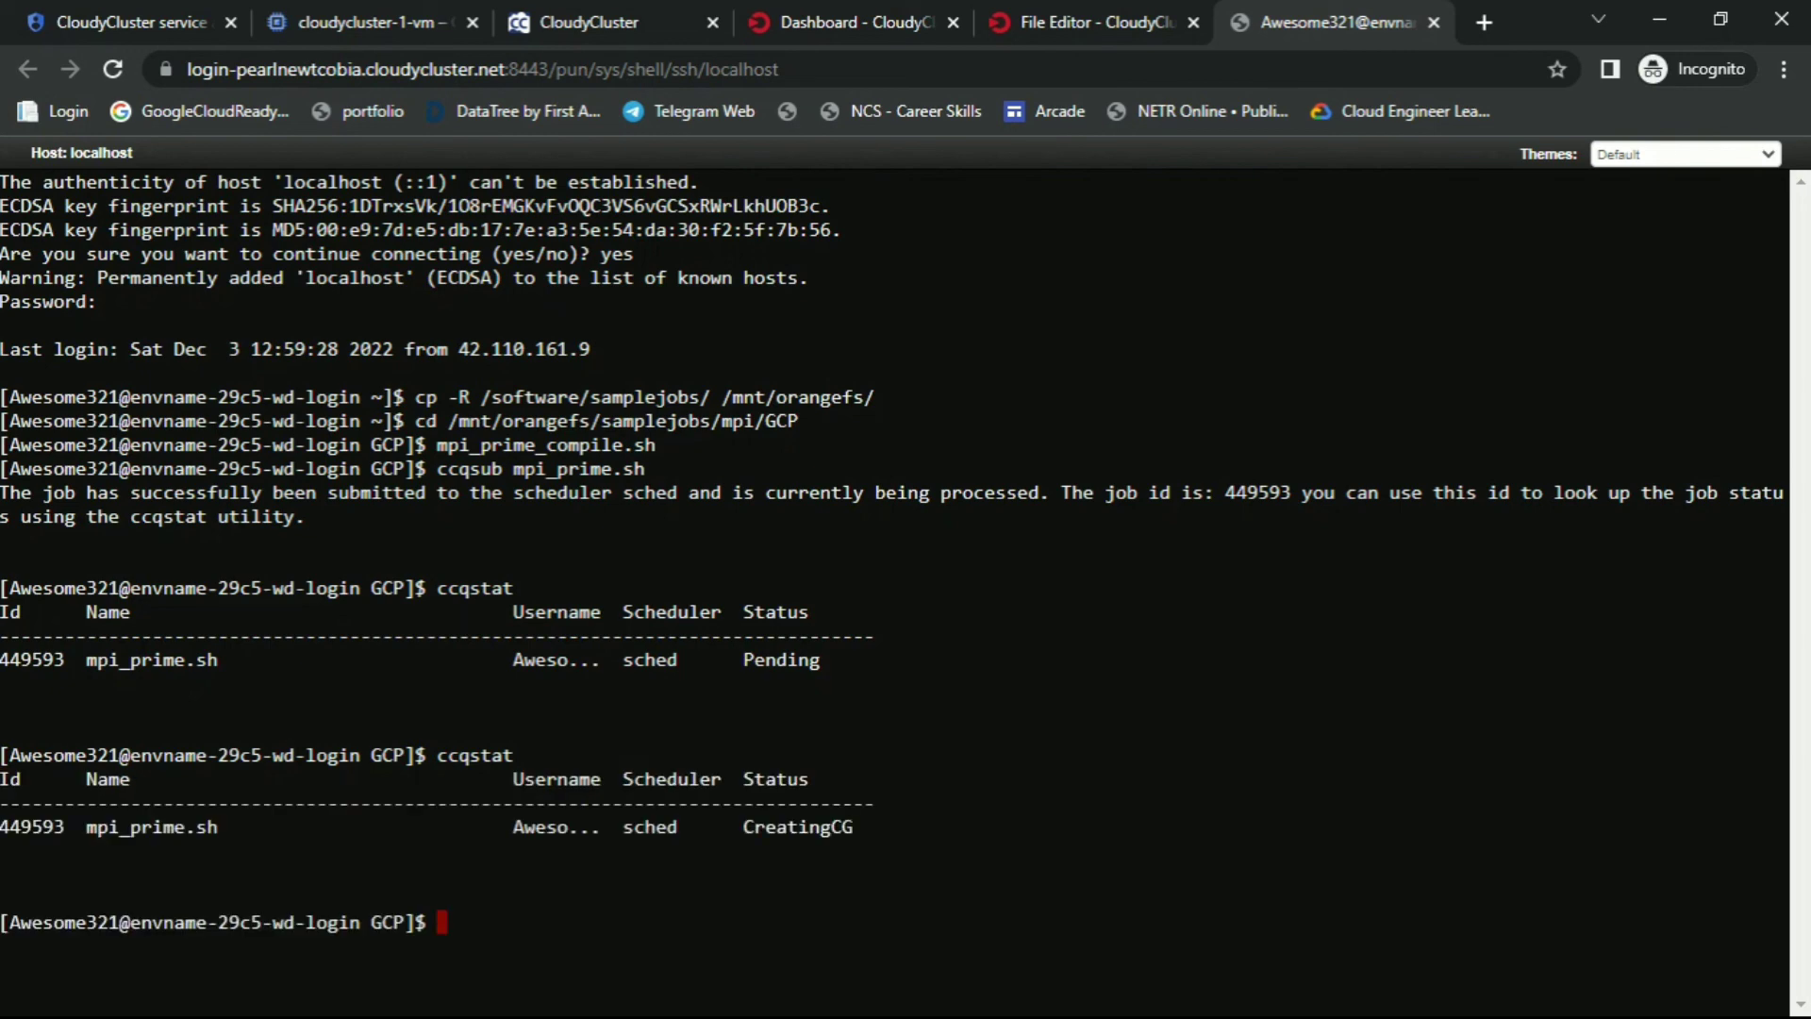
pyautogui.hotkey('alt', 'Tab')
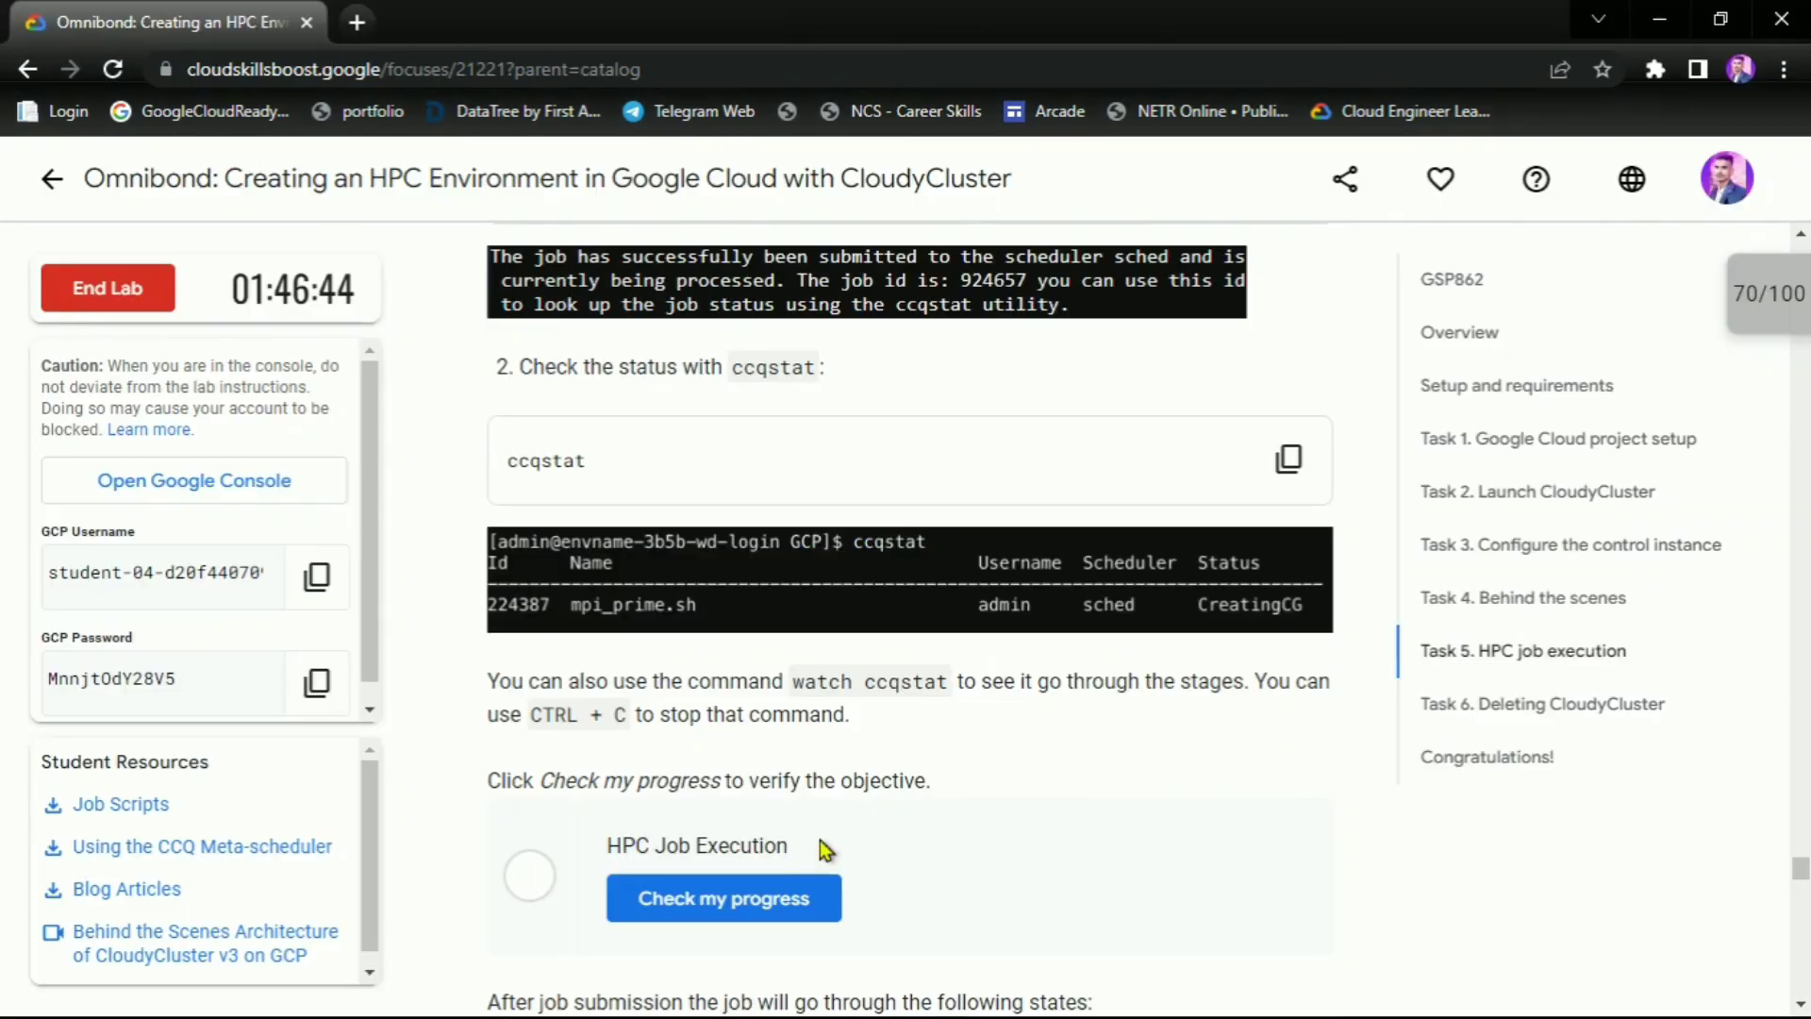
pyautogui.scroll(-1, 966, 772)
# Run the HPC Job Execution progress check and refresh its checkpoint to reach 100/100
pyautogui.click(710, 769)
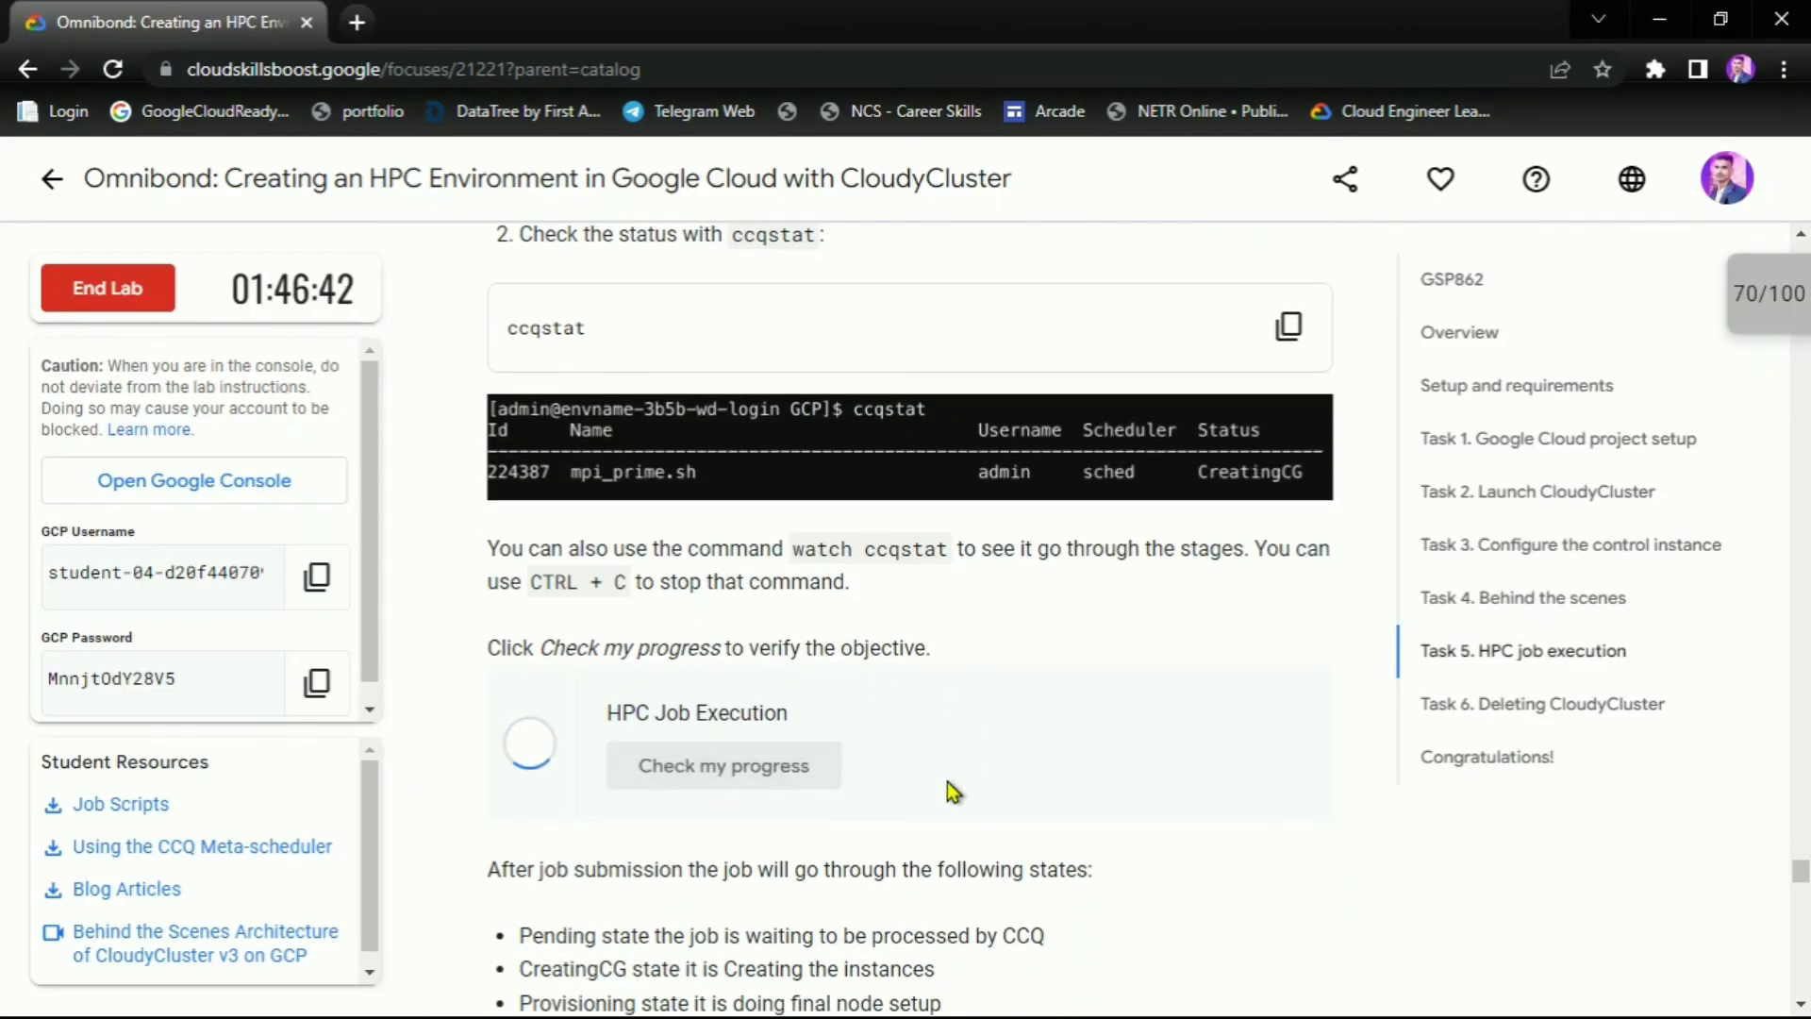
pyautogui.click(1749, 297)
pyautogui.scroll(-1, 1732, 302)
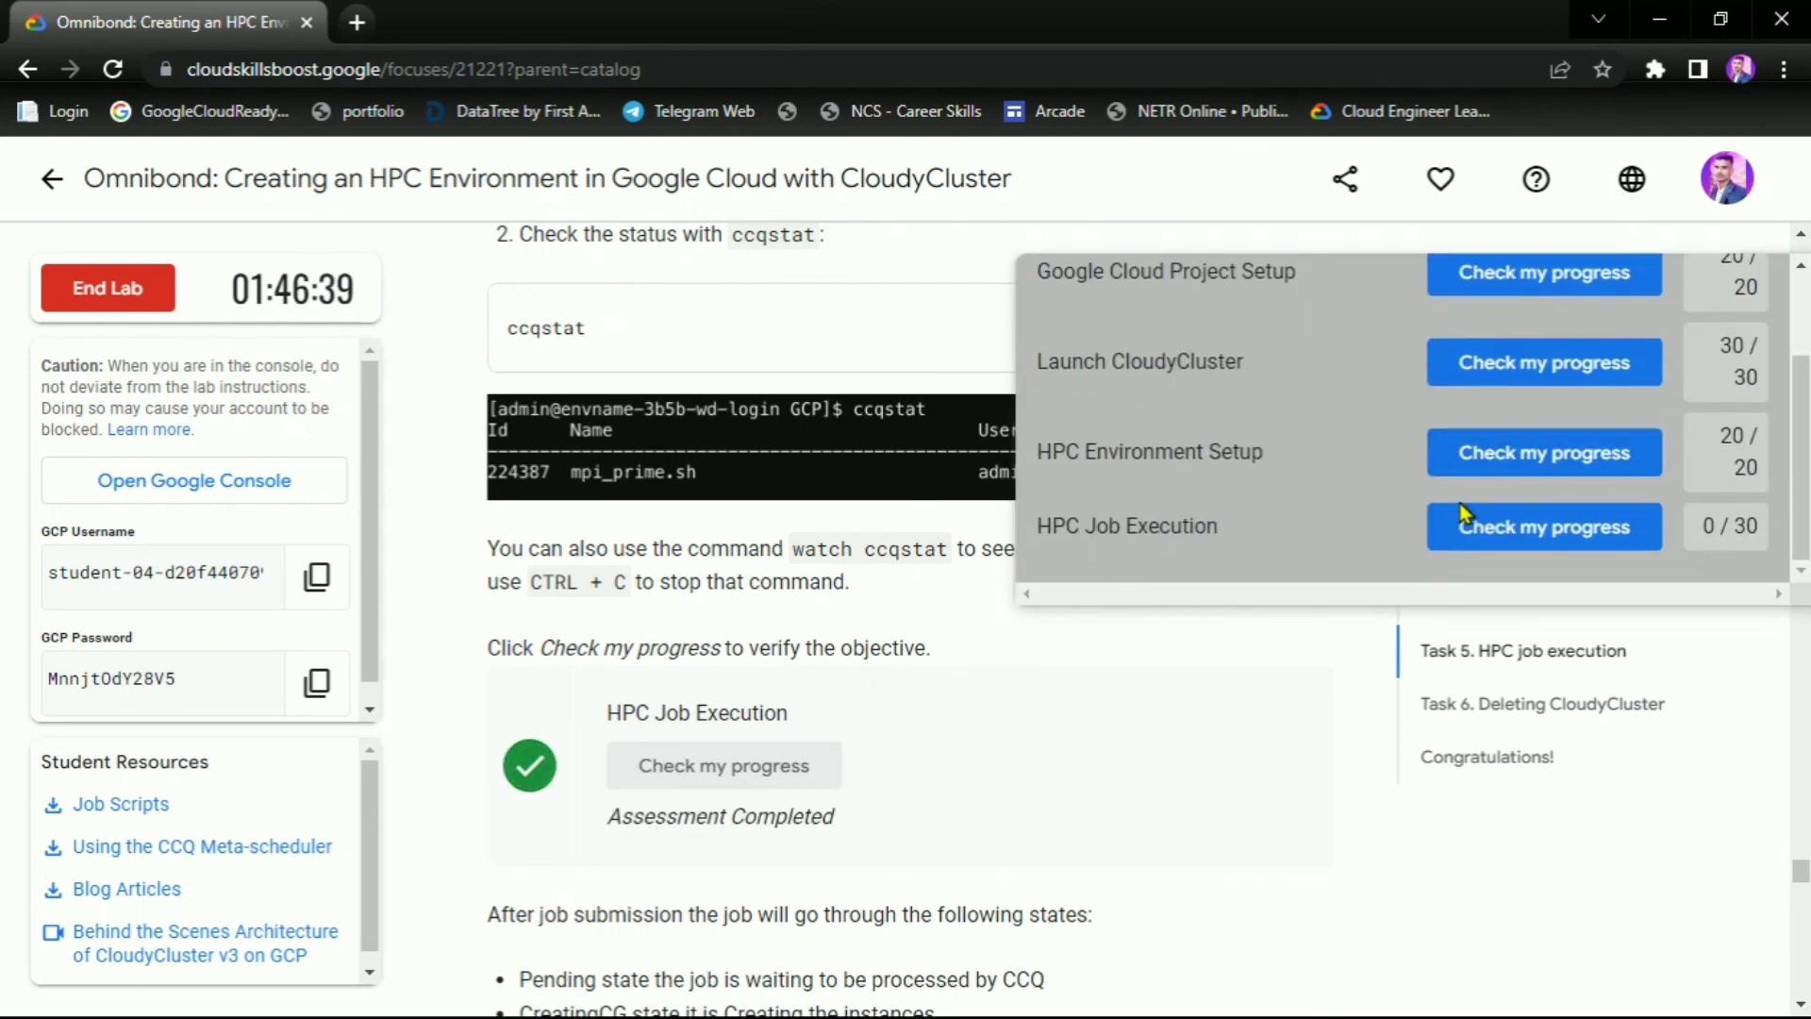
pyautogui.click(1567, 550)
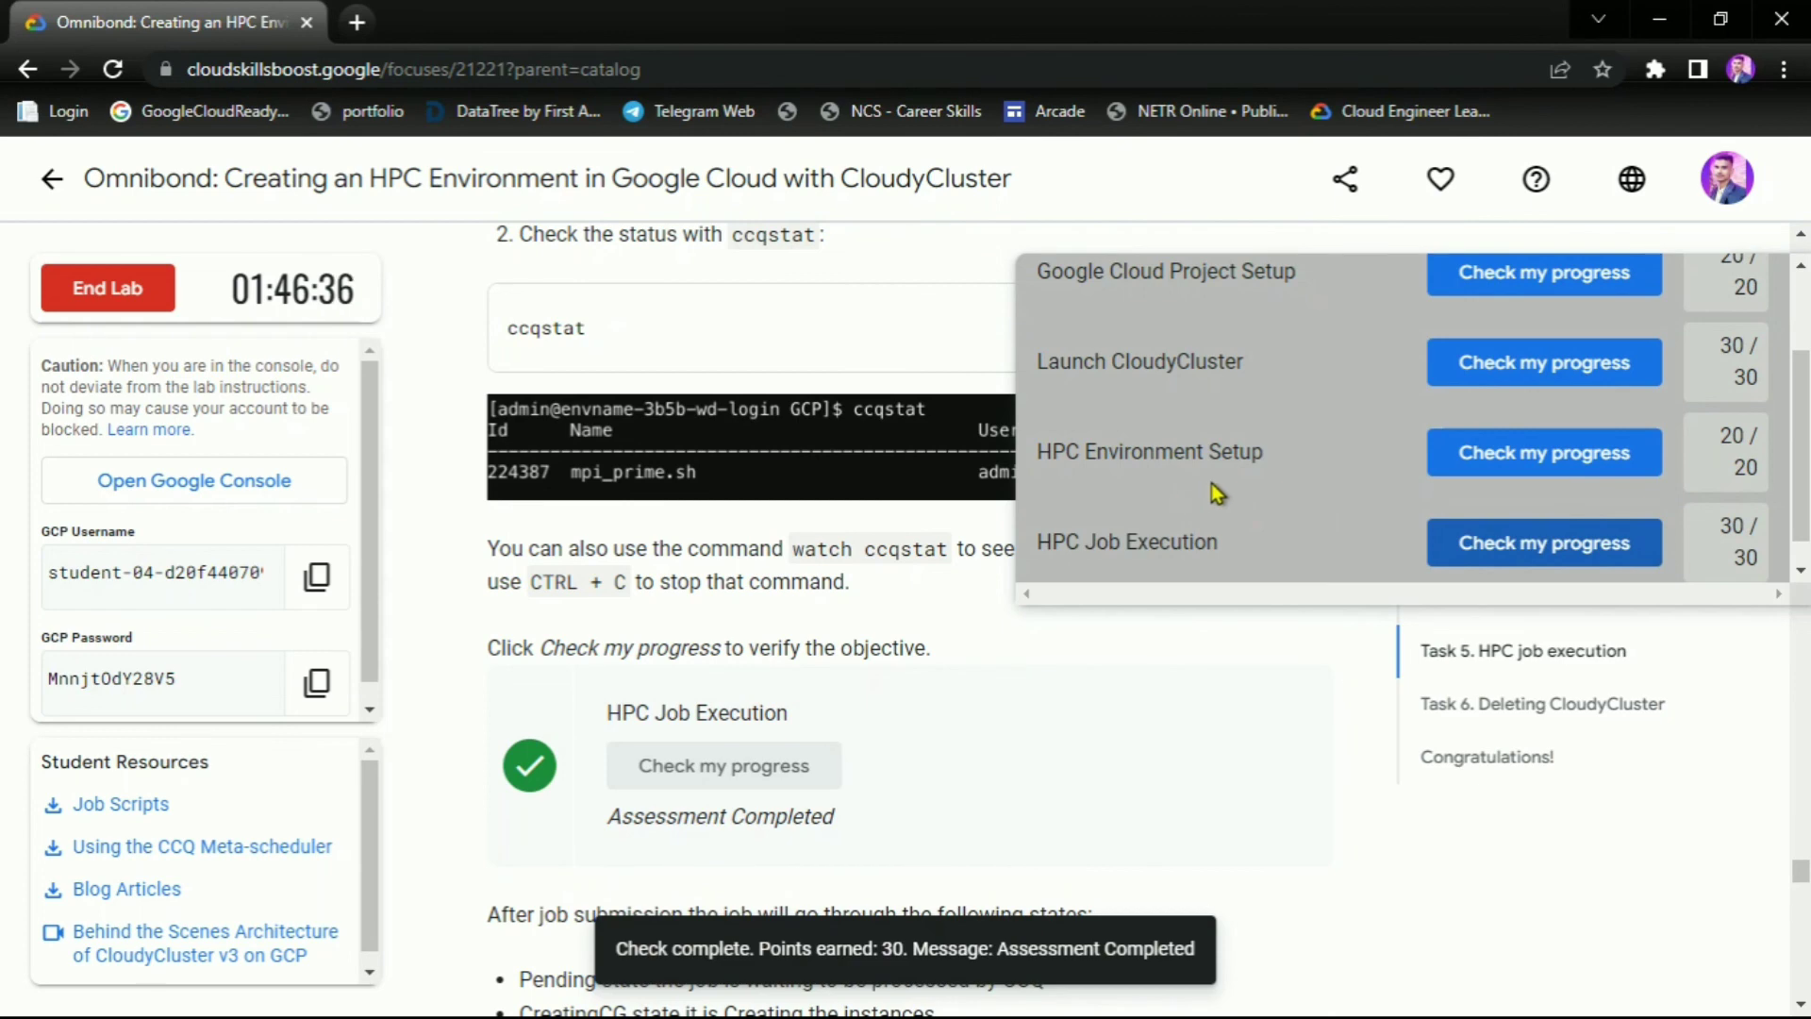
pyautogui.scroll(1, 1661, 315)
pyautogui.click(1727, 300)
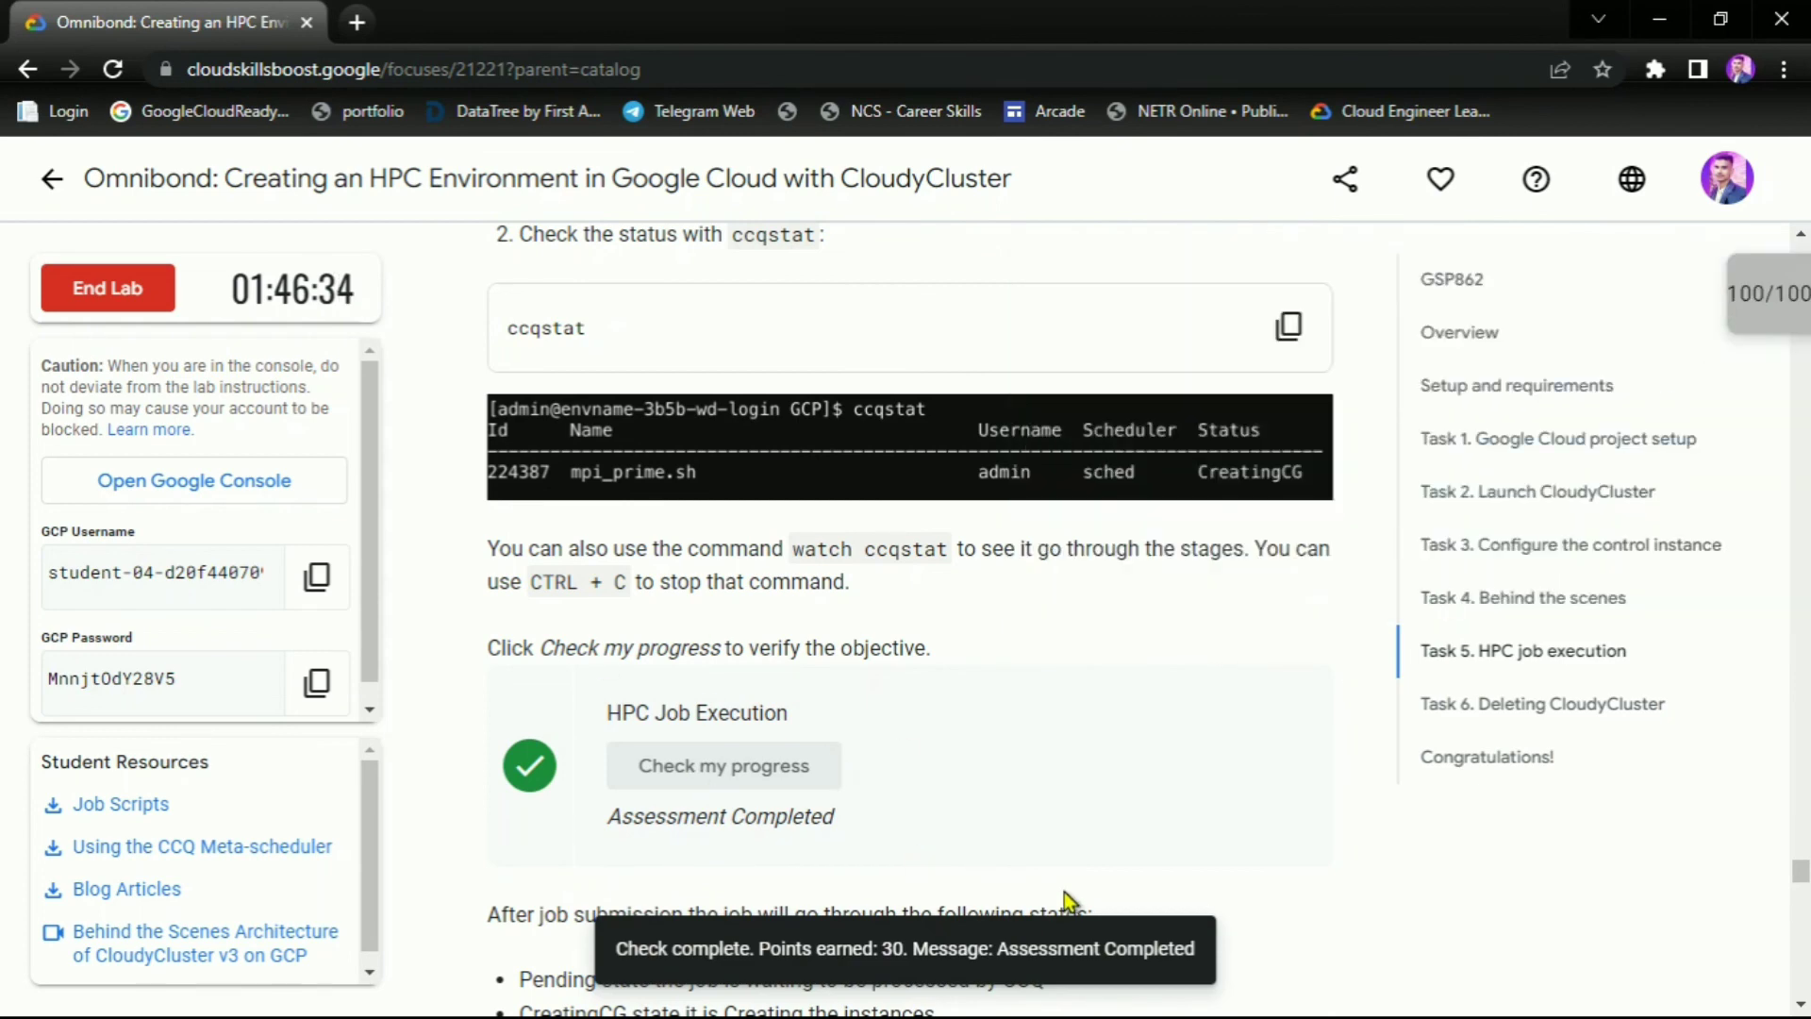
# End the lab, confirm, and give it a five-star rating
pyautogui.click(1486, 758)
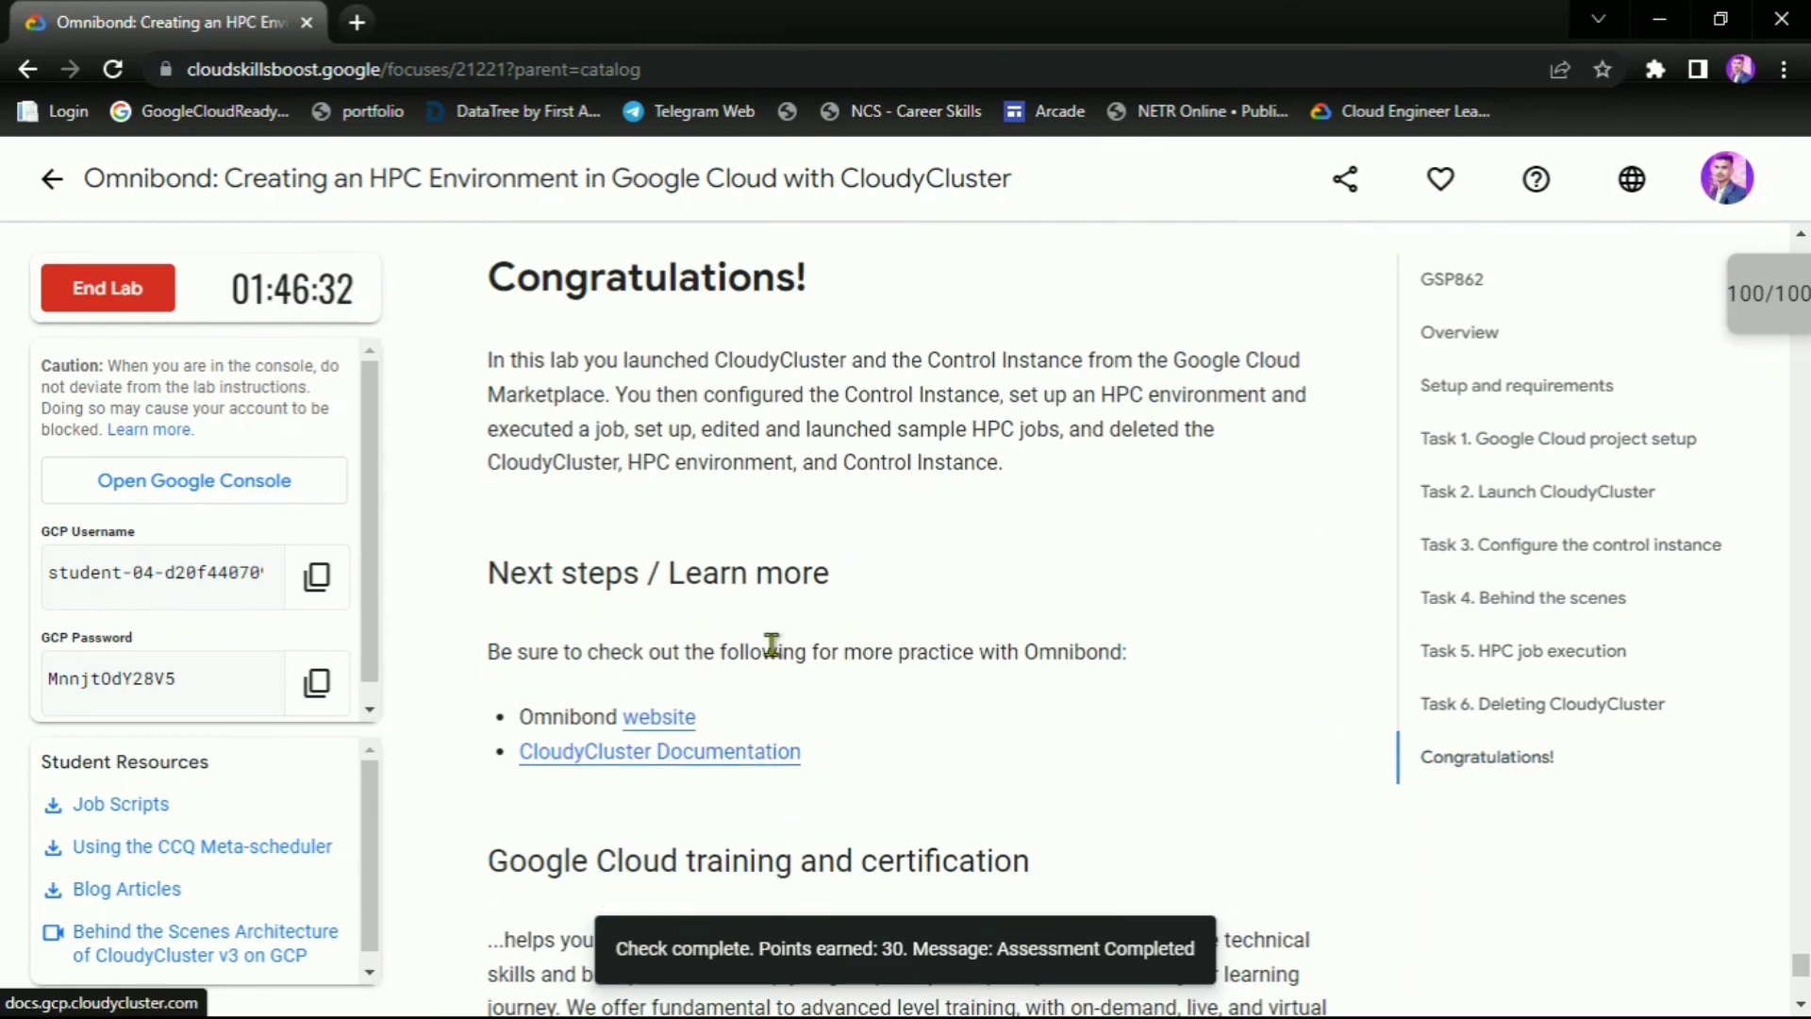
pyautogui.moveTo(831, 280); pyautogui.dragTo(487, 281)
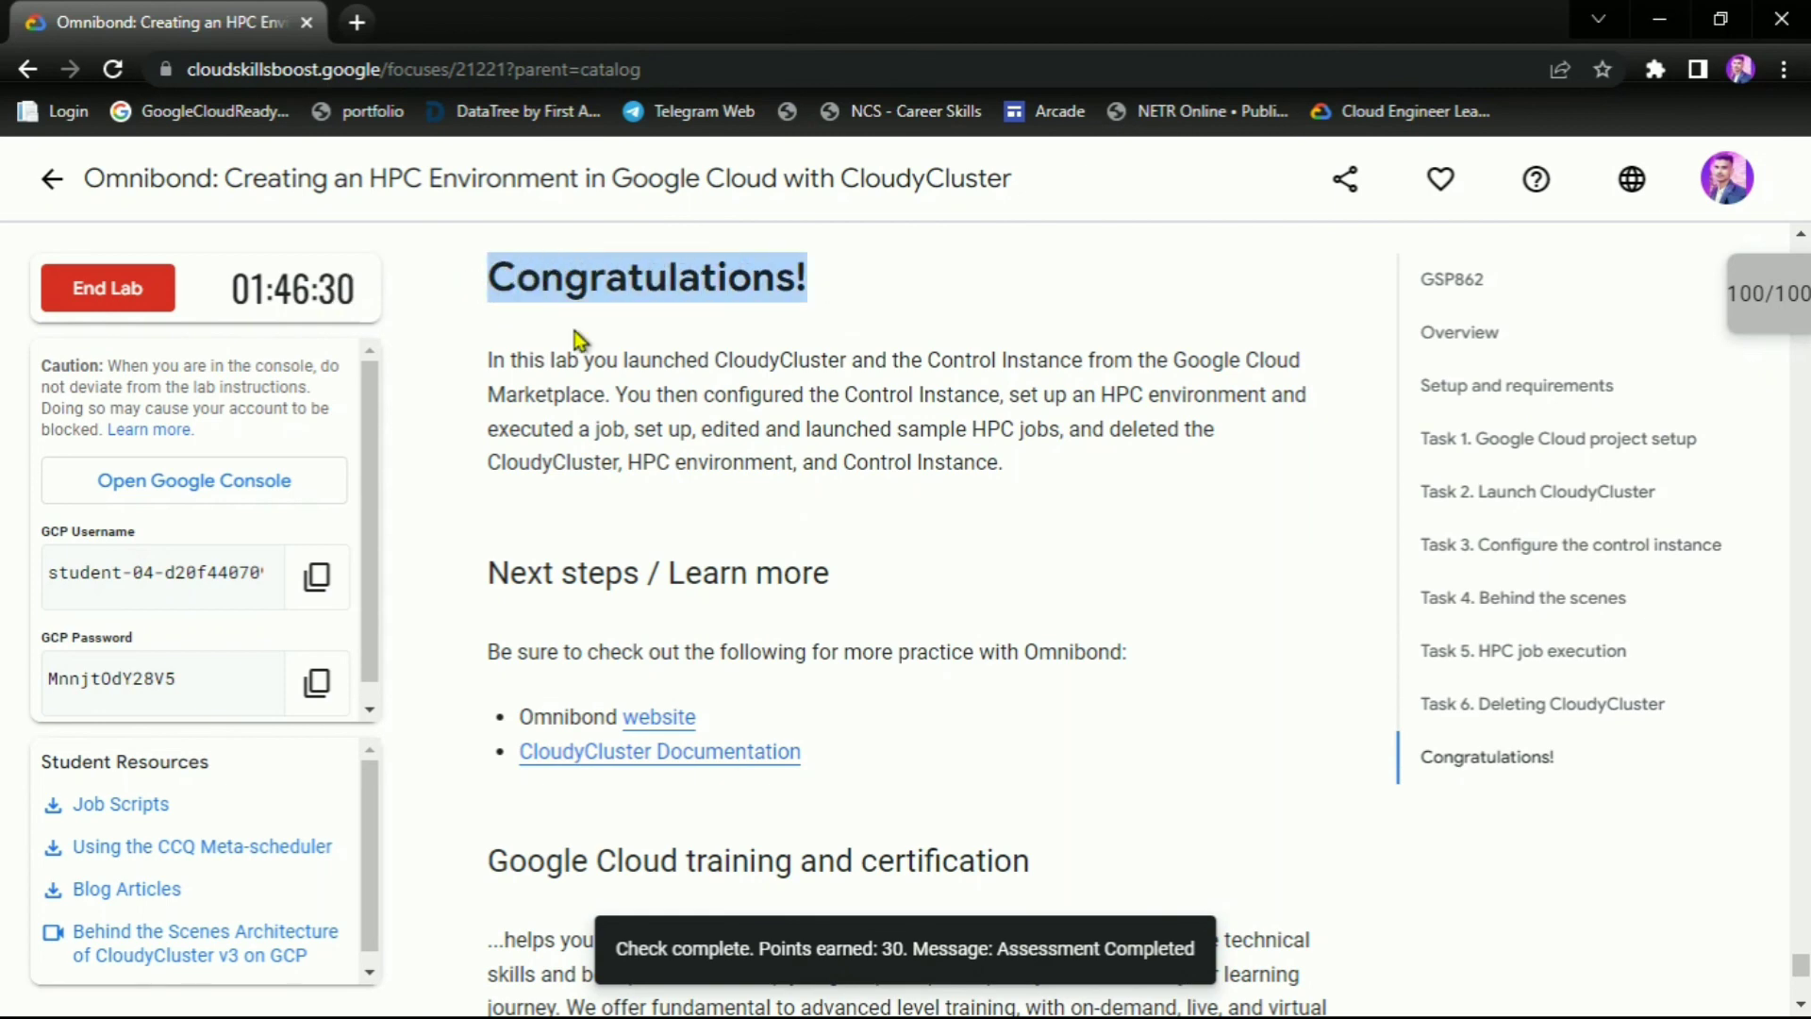
pyautogui.scroll(4, 839, 471)
pyautogui.scroll(2, 838, 471)
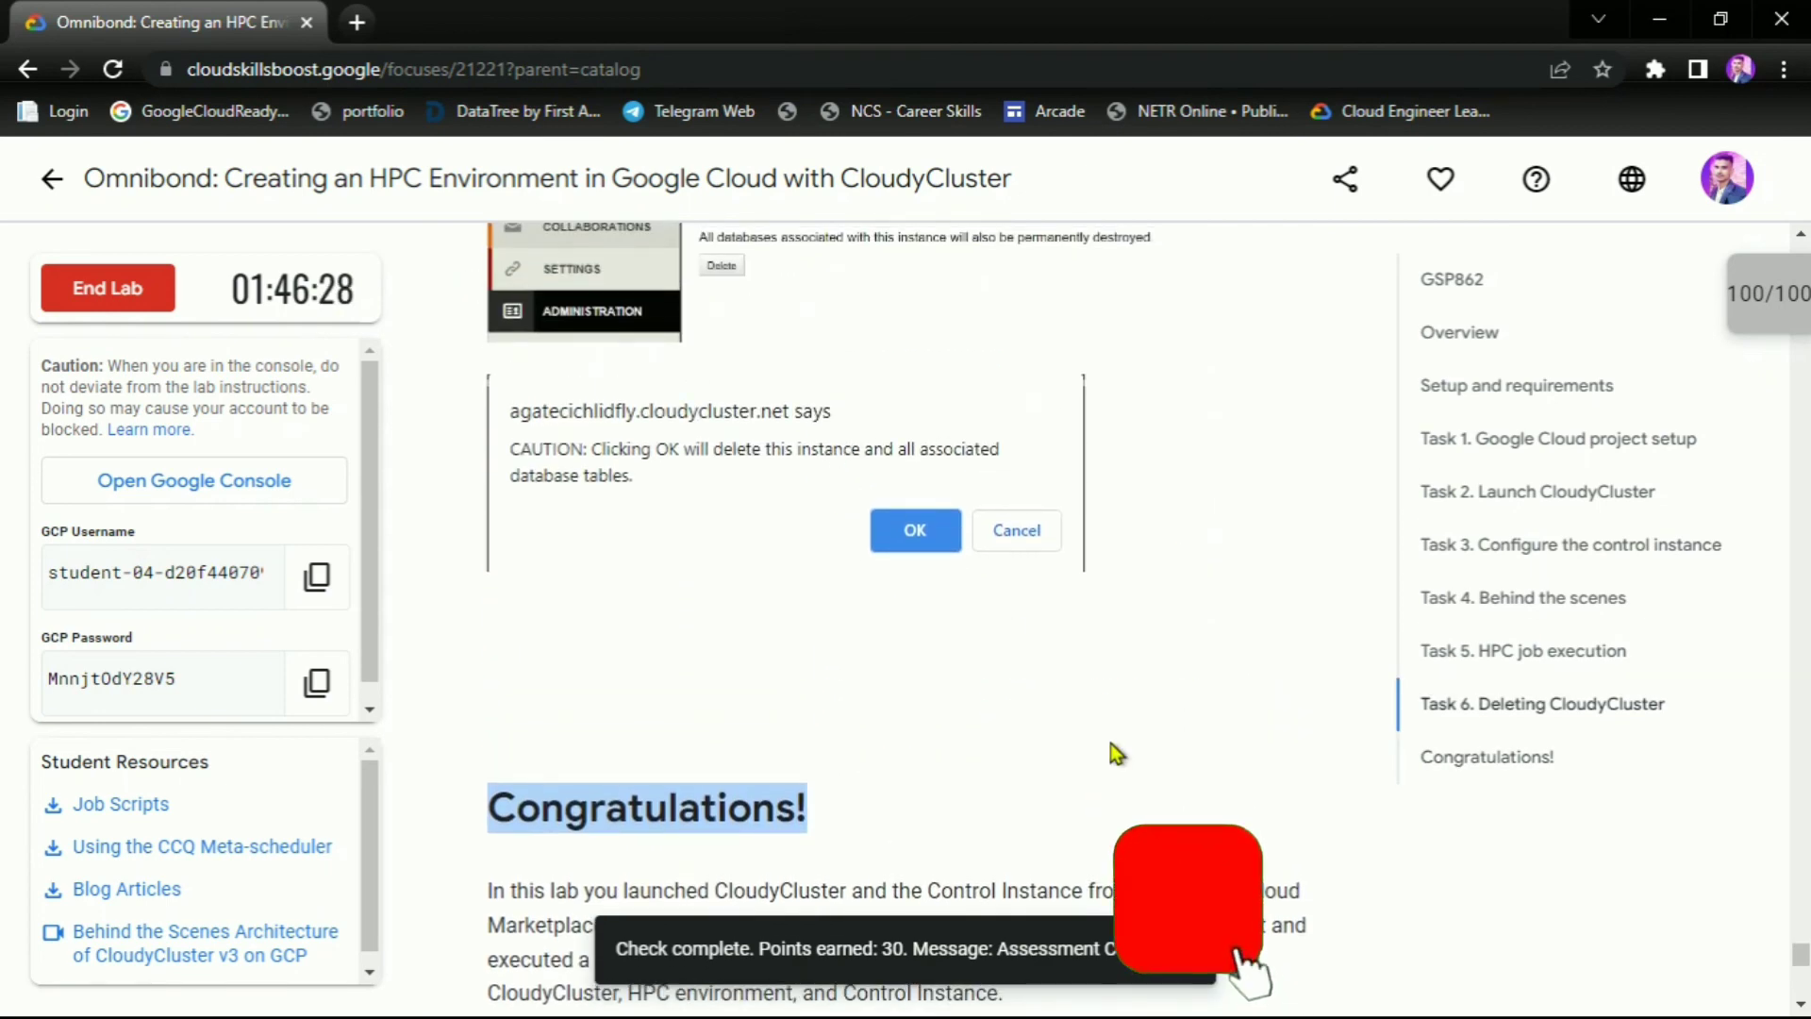
pyautogui.click(118, 291)
pyautogui.click(1171, 675)
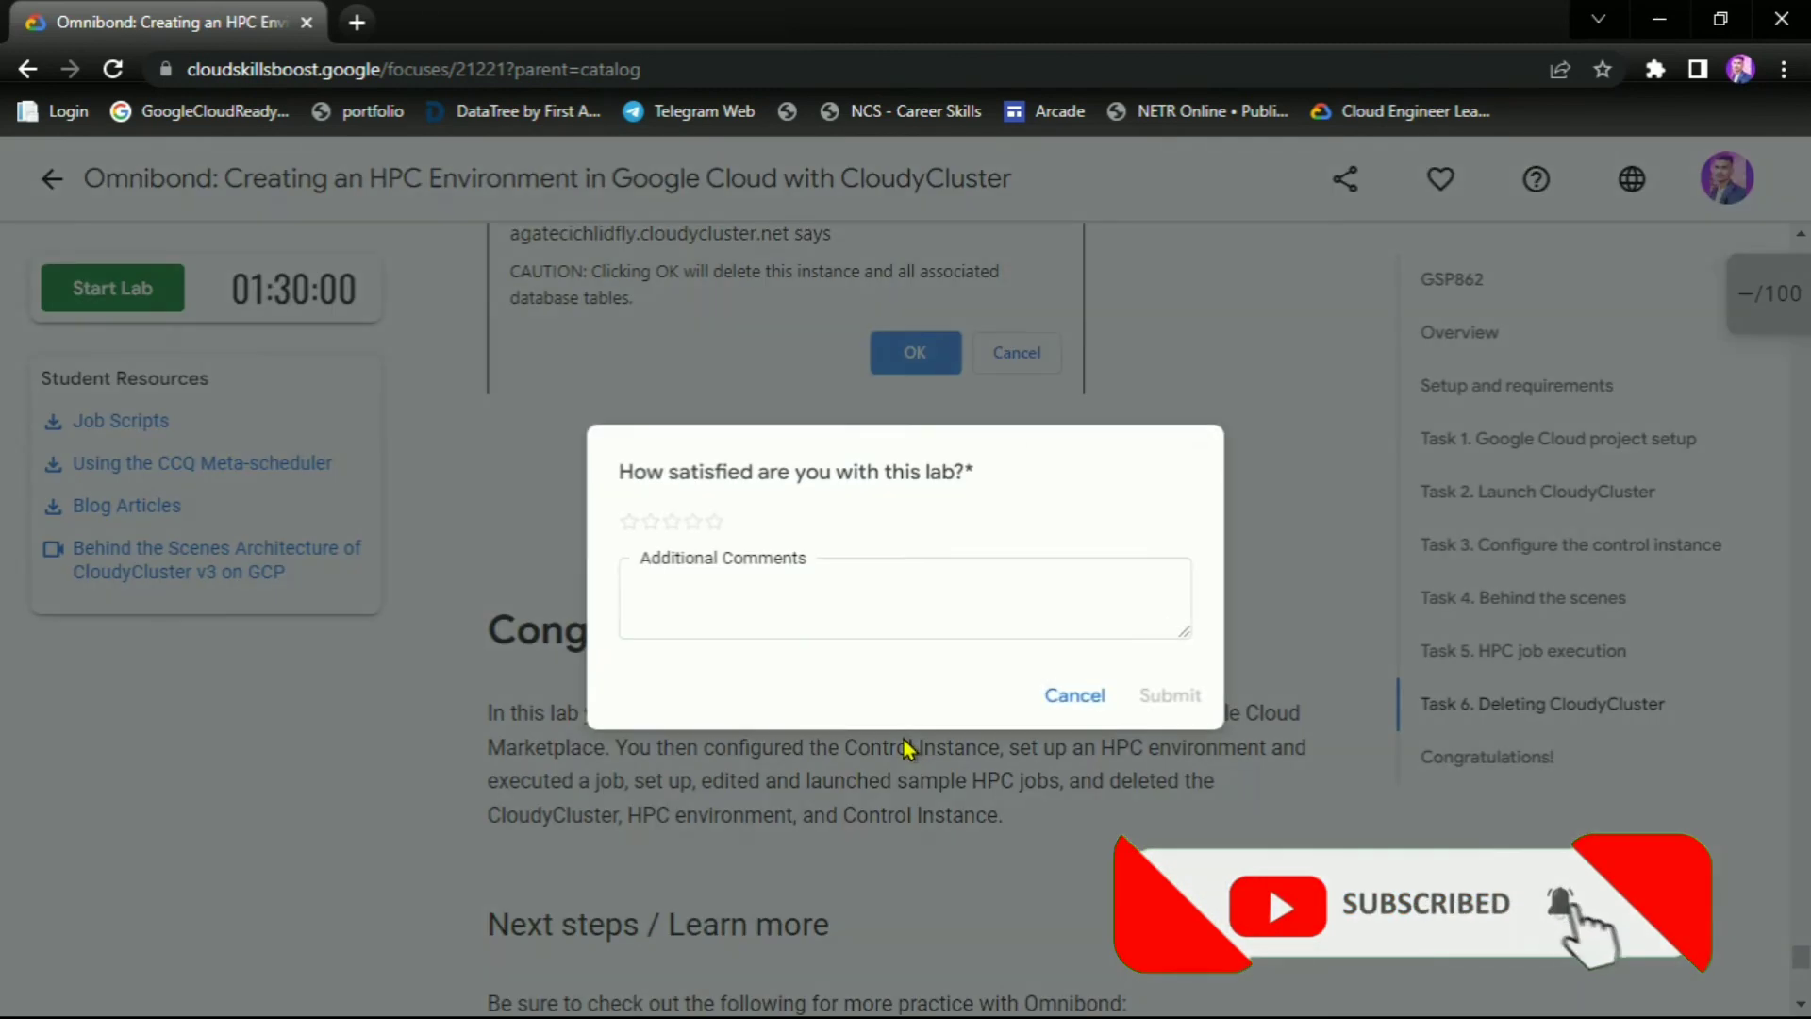
pyautogui.click(714, 525)
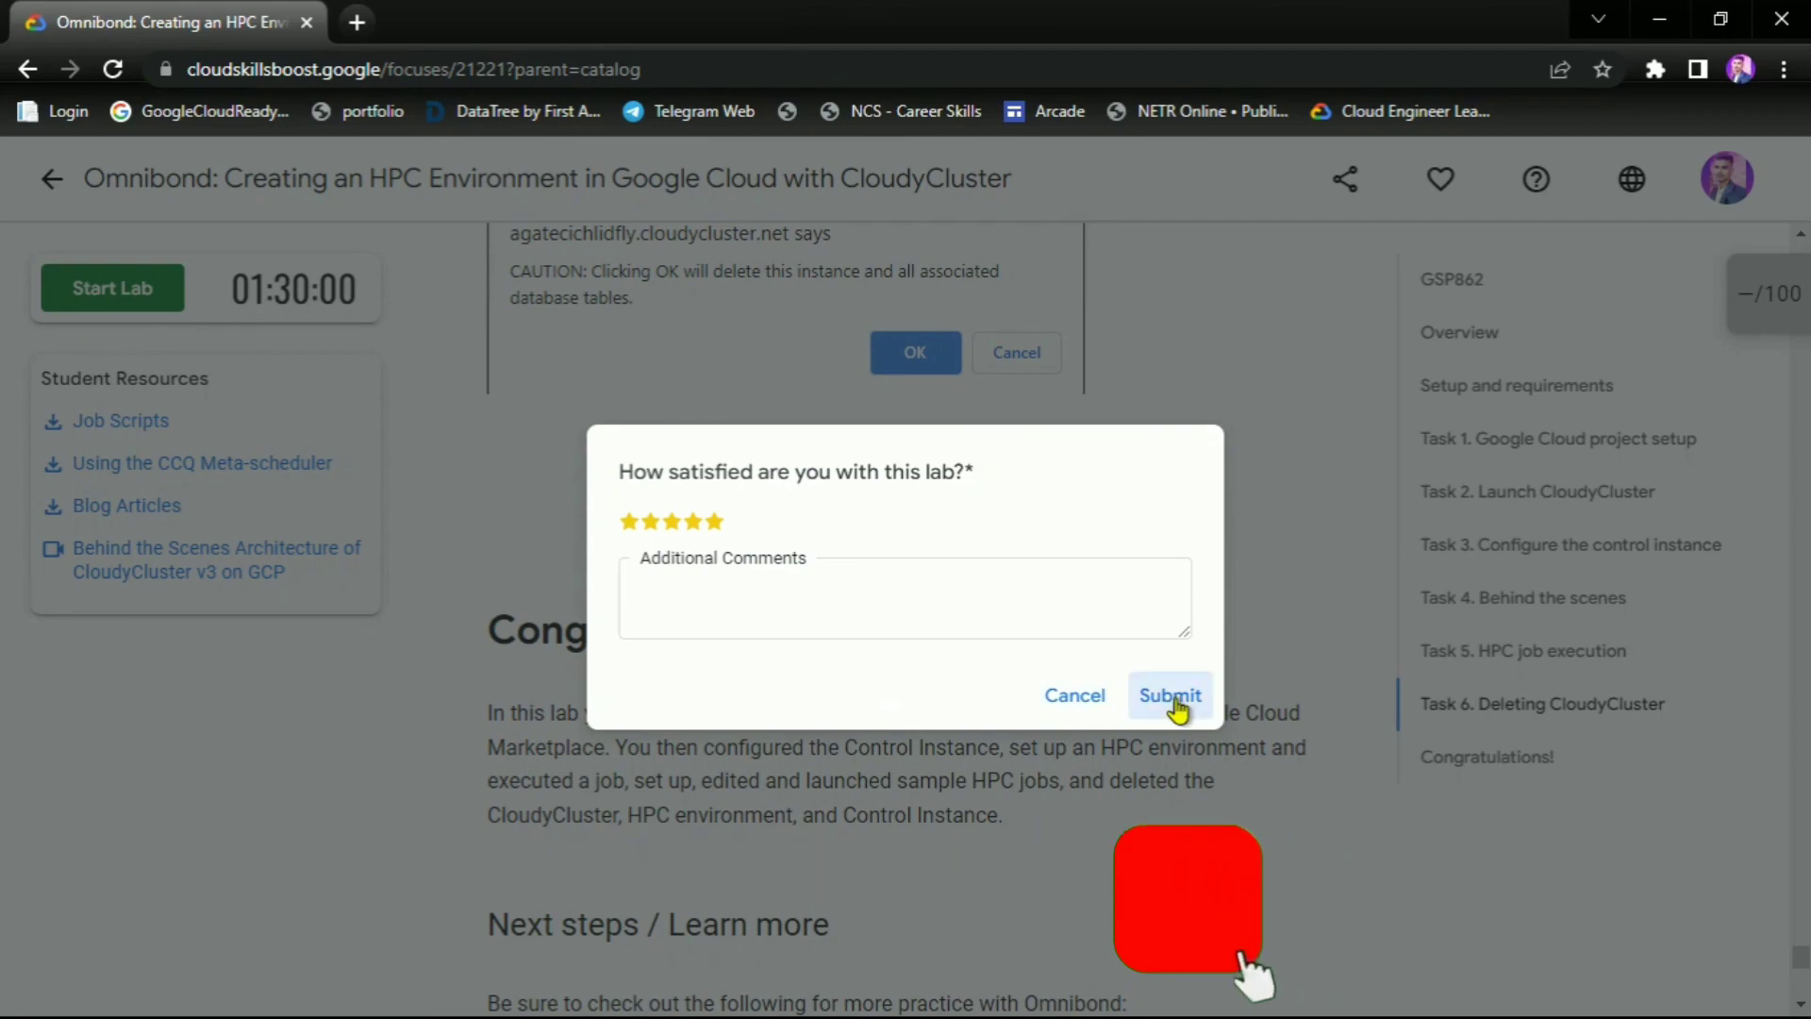